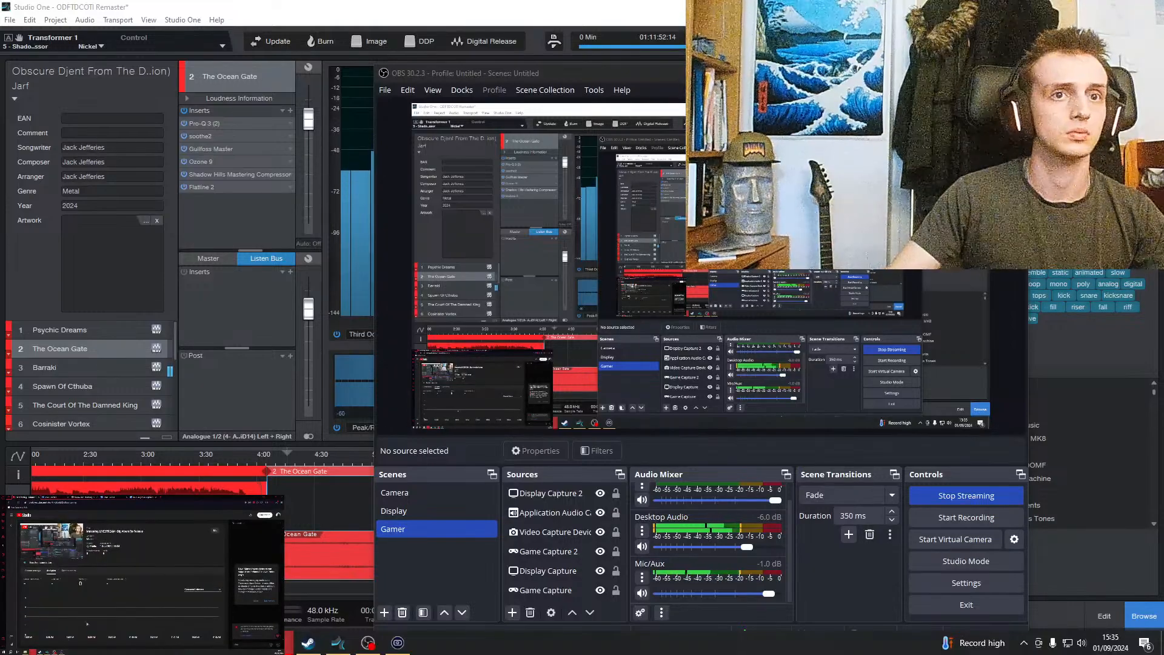
Switch to Discord and open the server's livestream-self-promo channel.
key(super)
text(d)
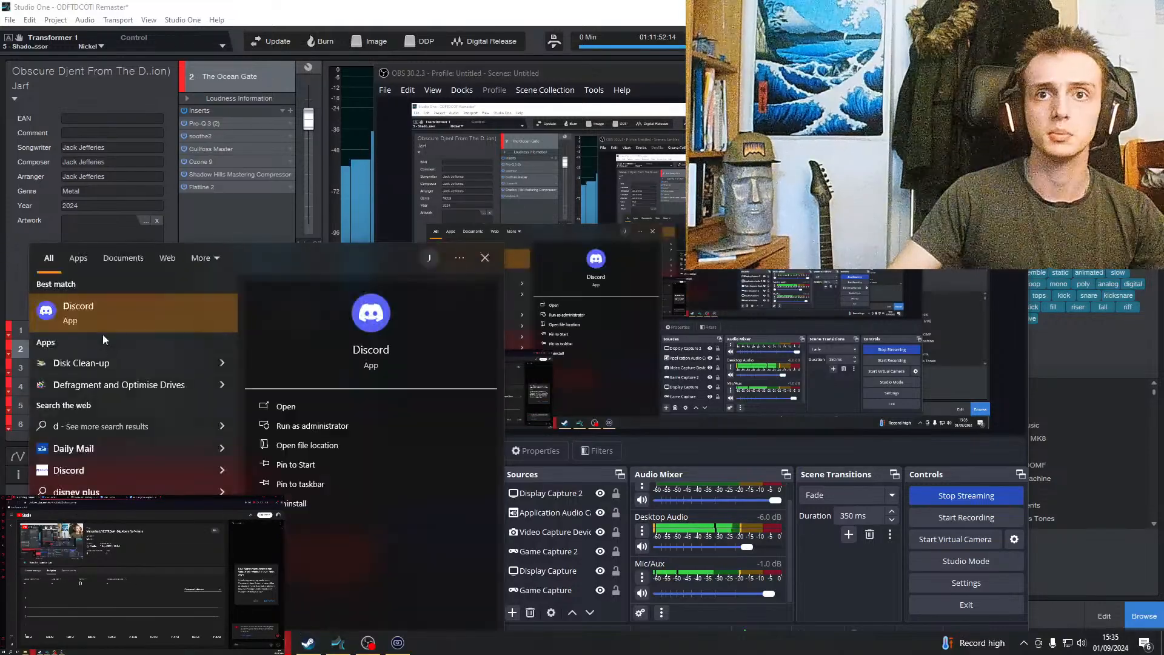
key(Return)
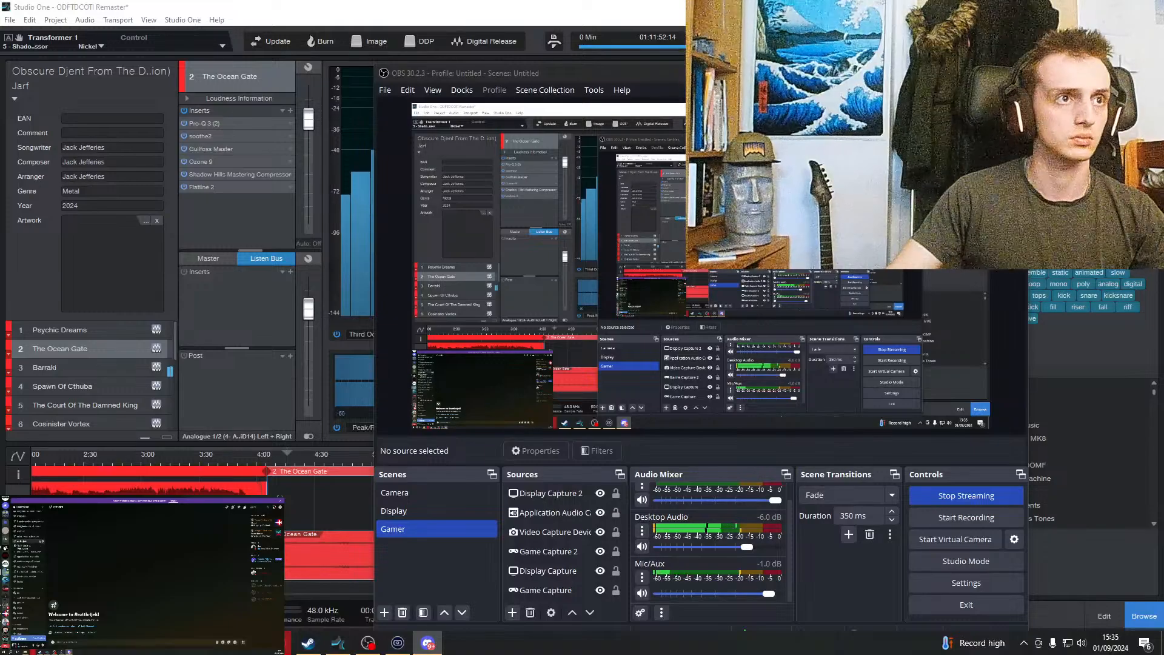
click(5, 564)
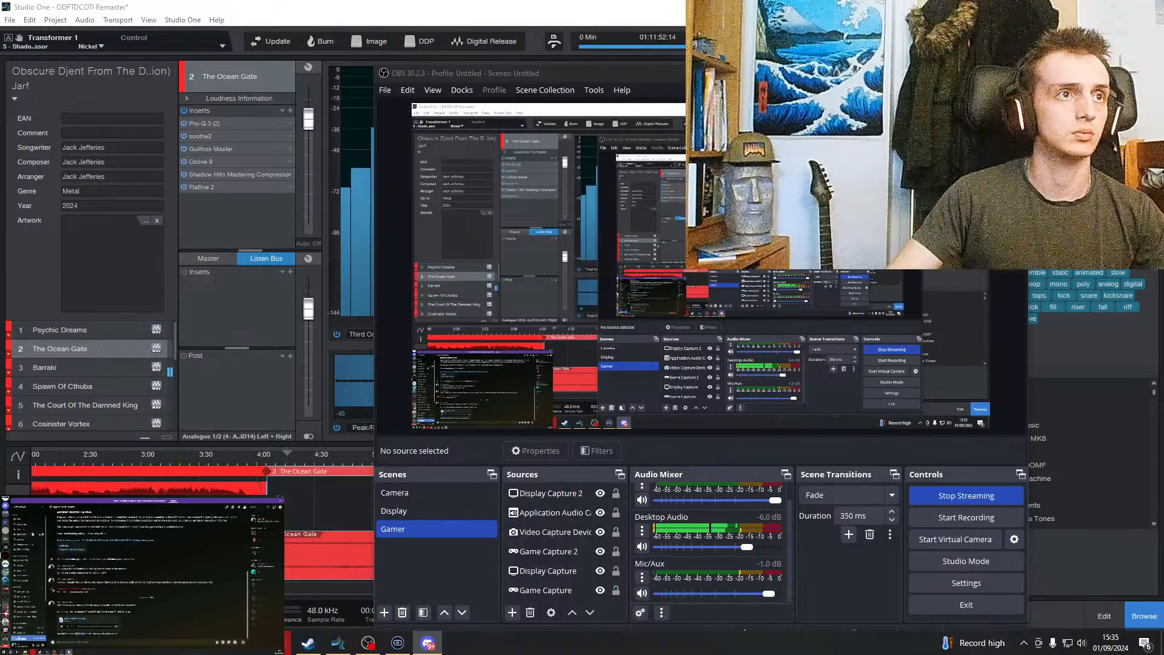
click(23, 530)
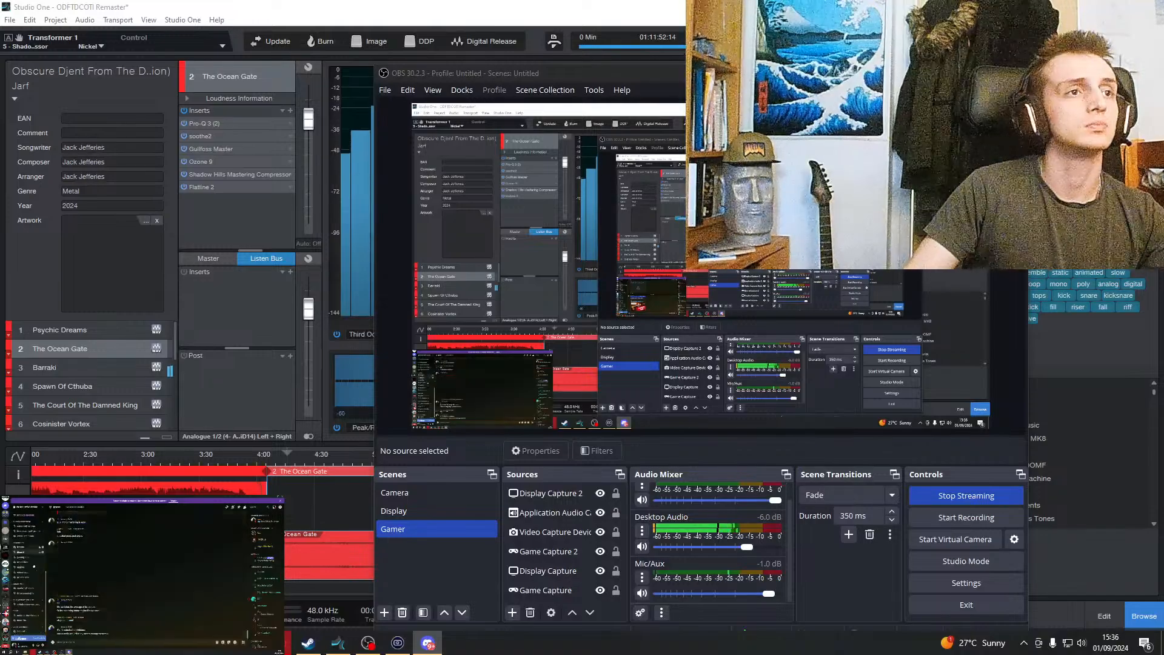
click(29, 583)
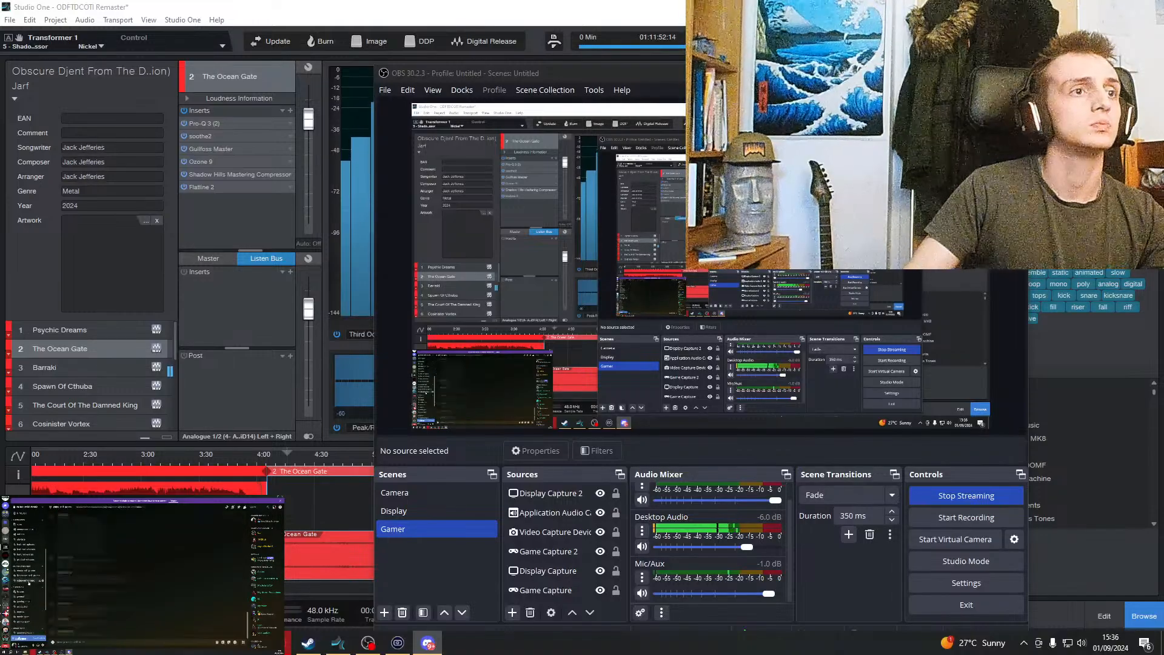
click(29, 575)
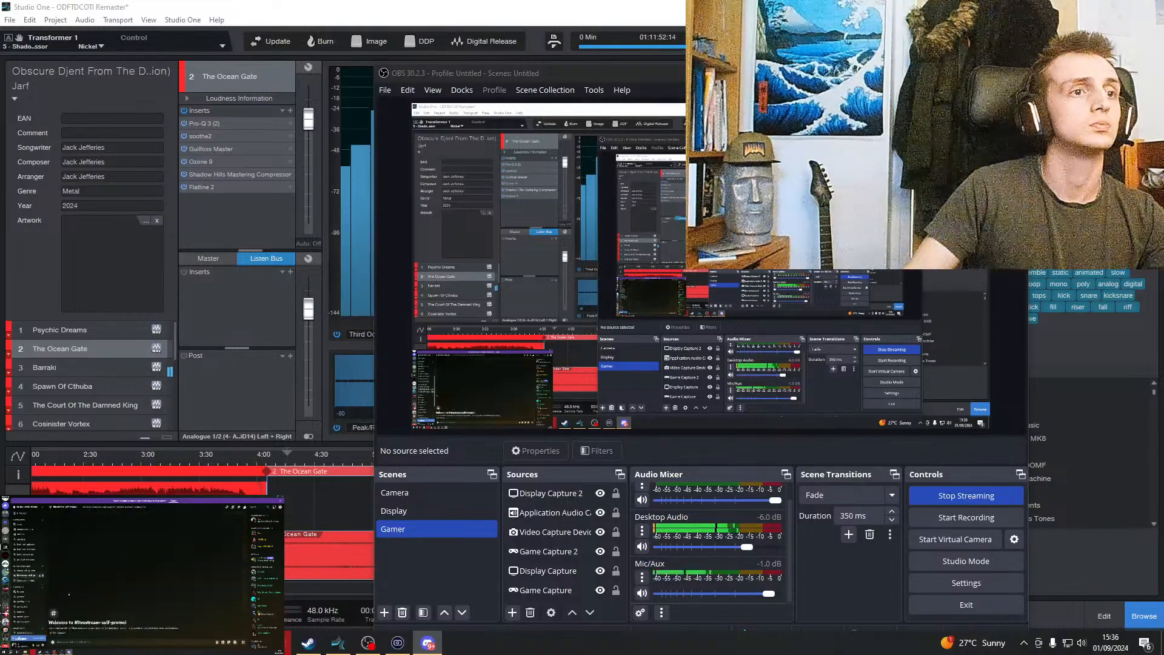
Post the copied livestream announcement with a stream mention in the livestream-self-promo channel, and put Discord away.
key(ctrl+v)
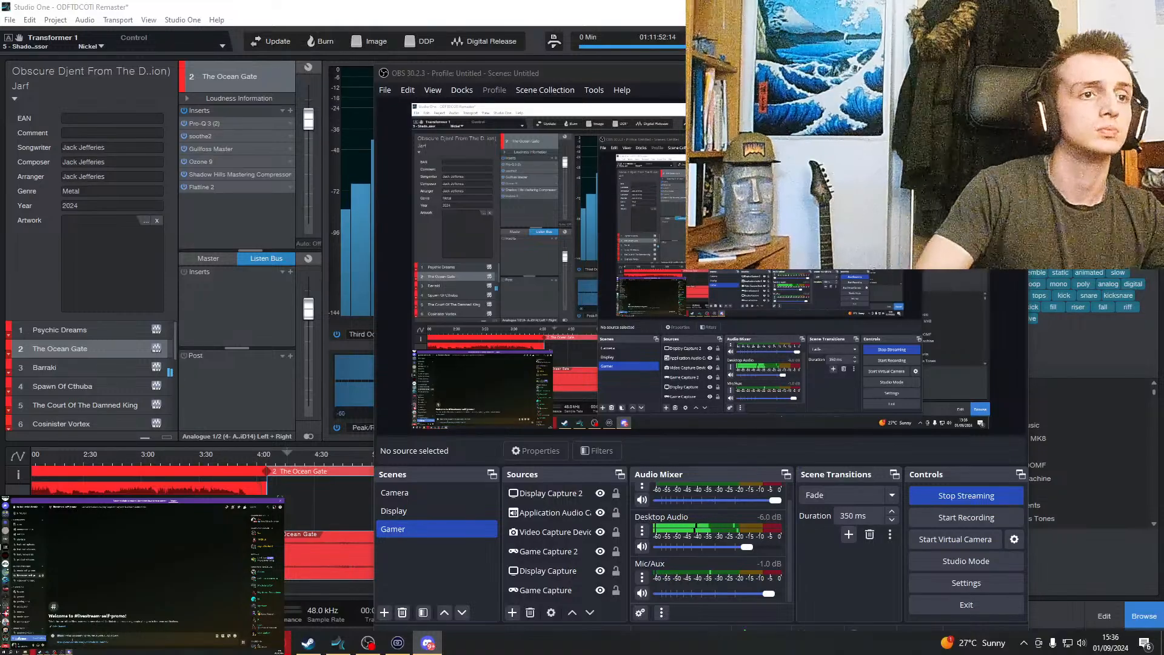
text(@)
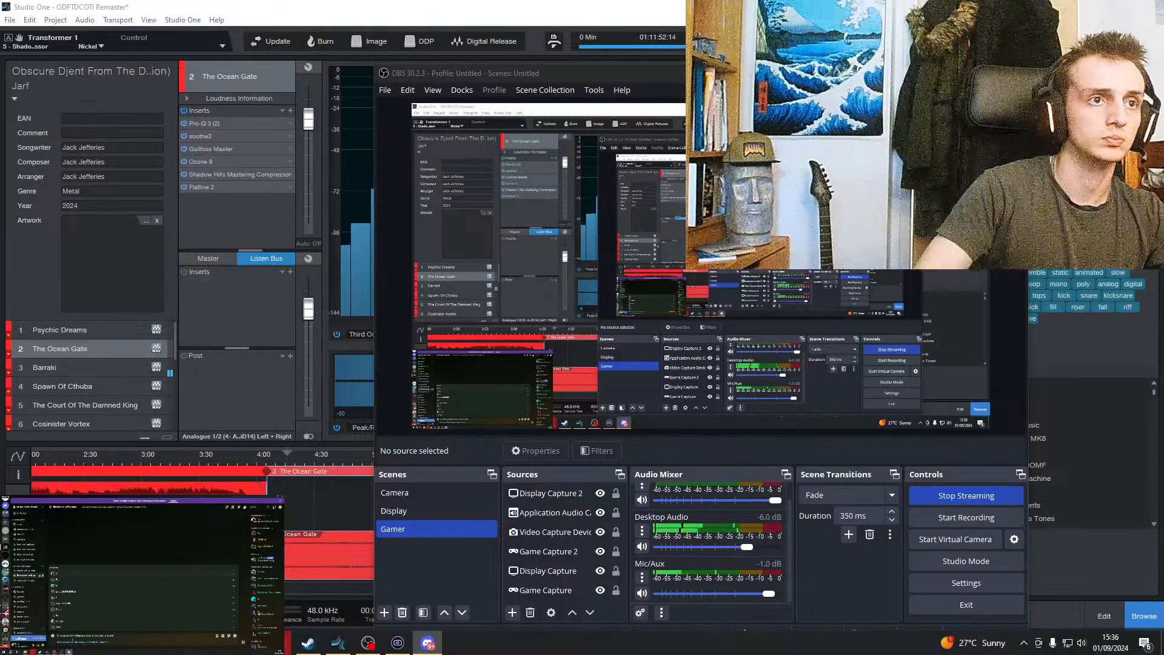
text(str)
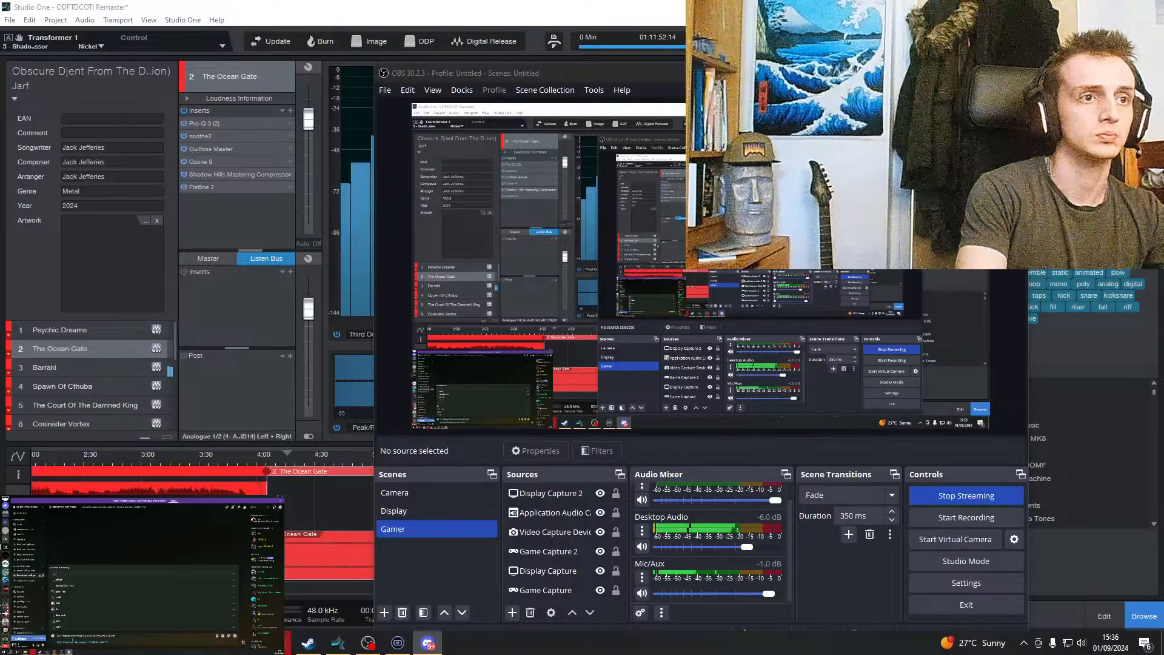
key(BackSpace)
text(rea)
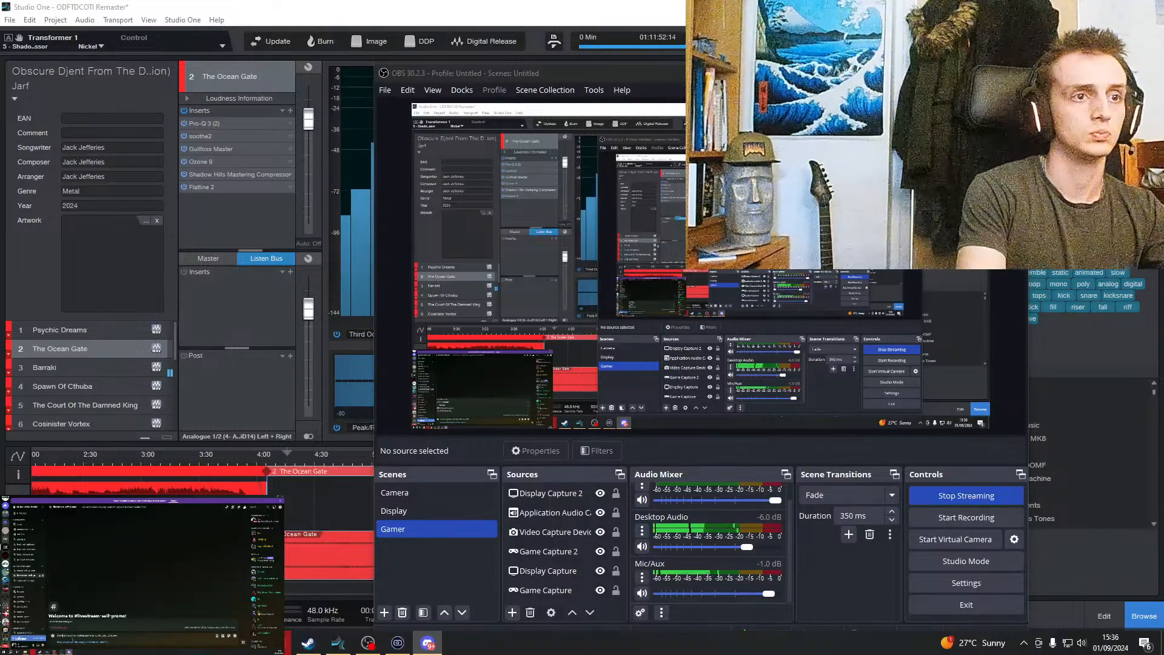
key(BackSpace)
key(BackSpace)
key(BackSpace)
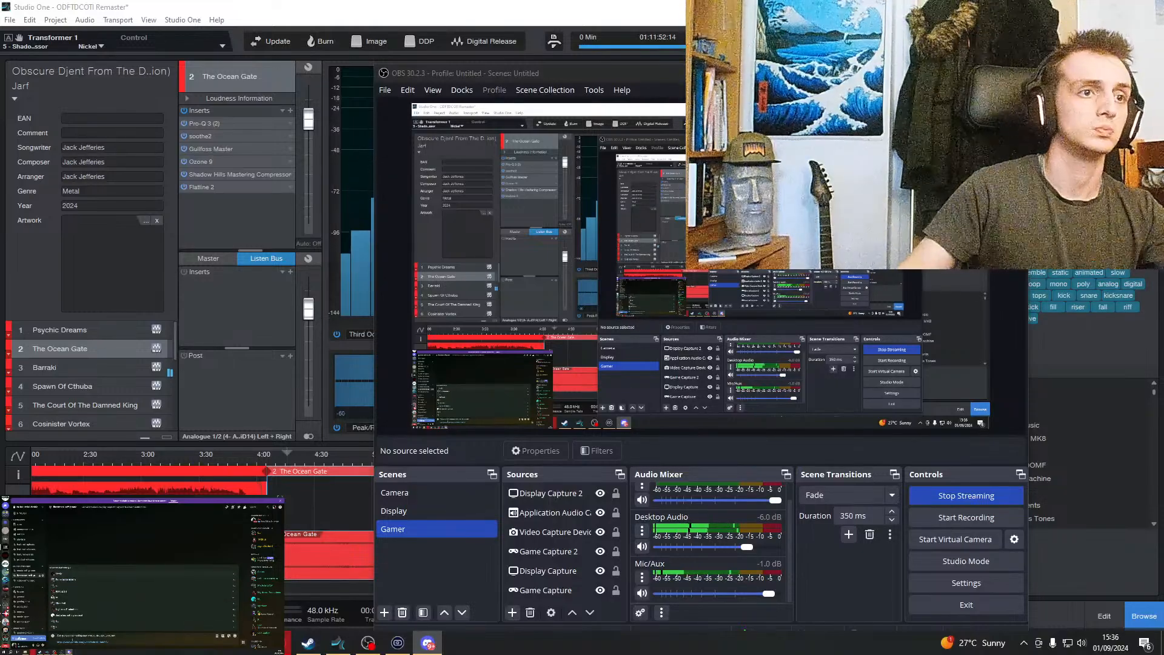
text(rtream)
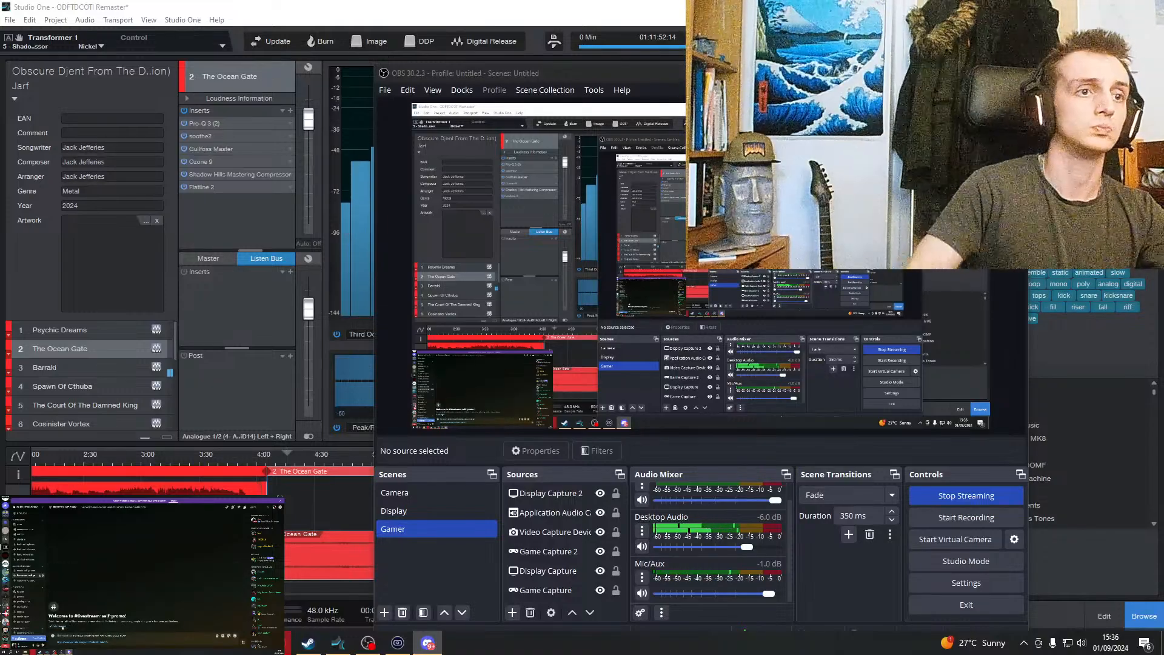
key(Return)
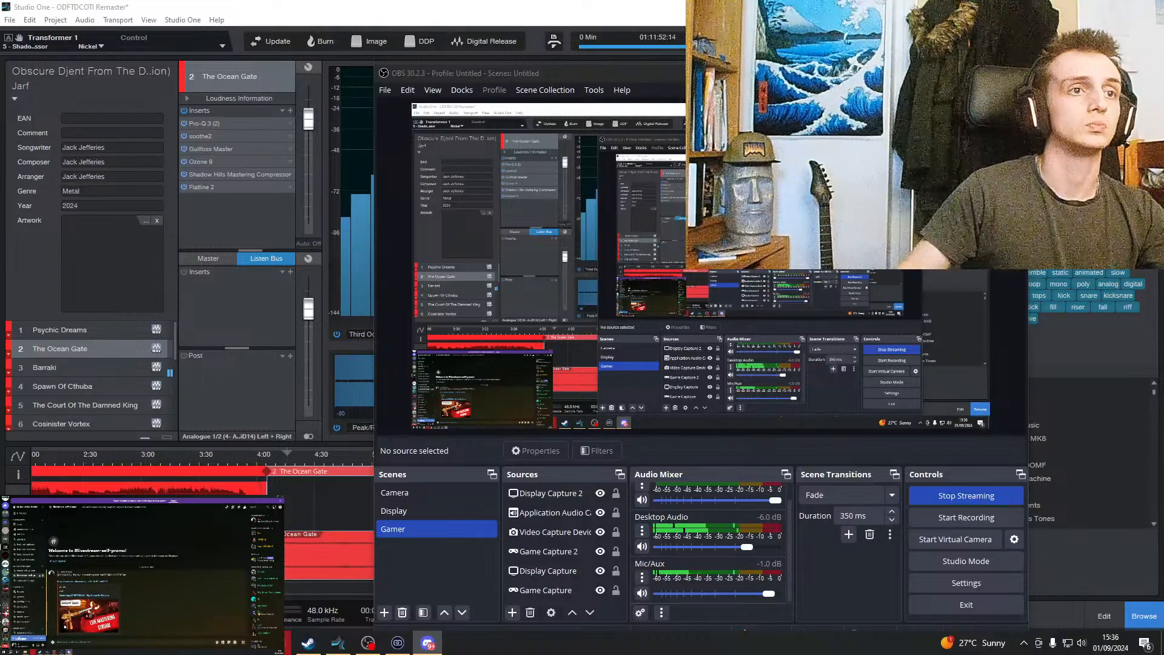
click(176, 501)
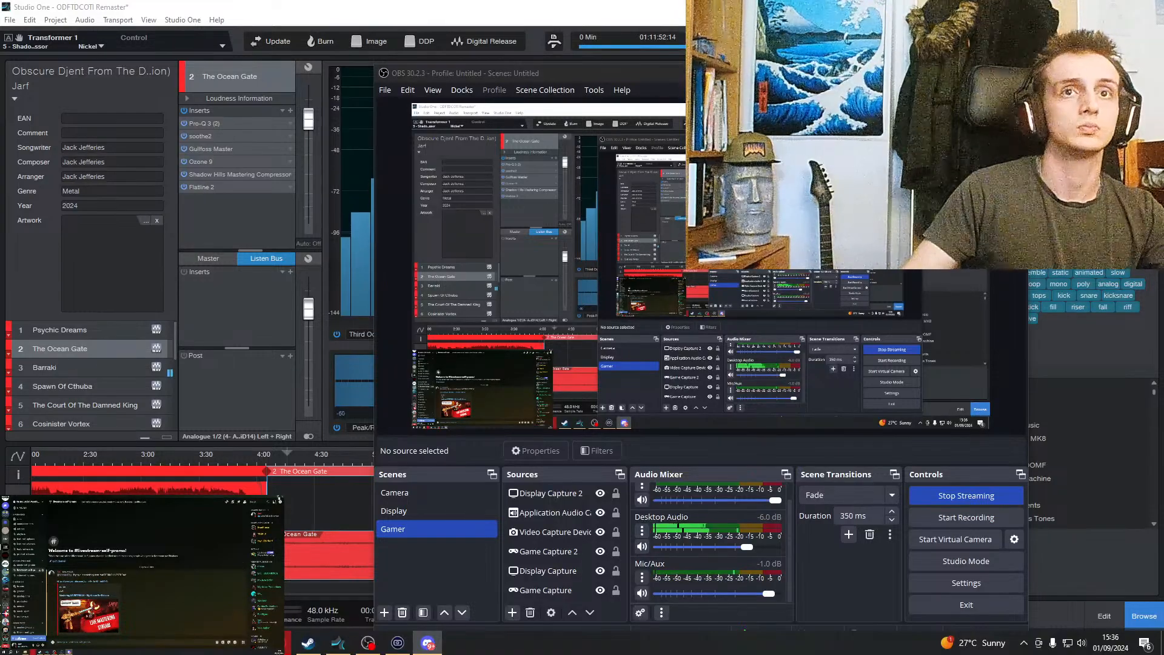
click(276, 498)
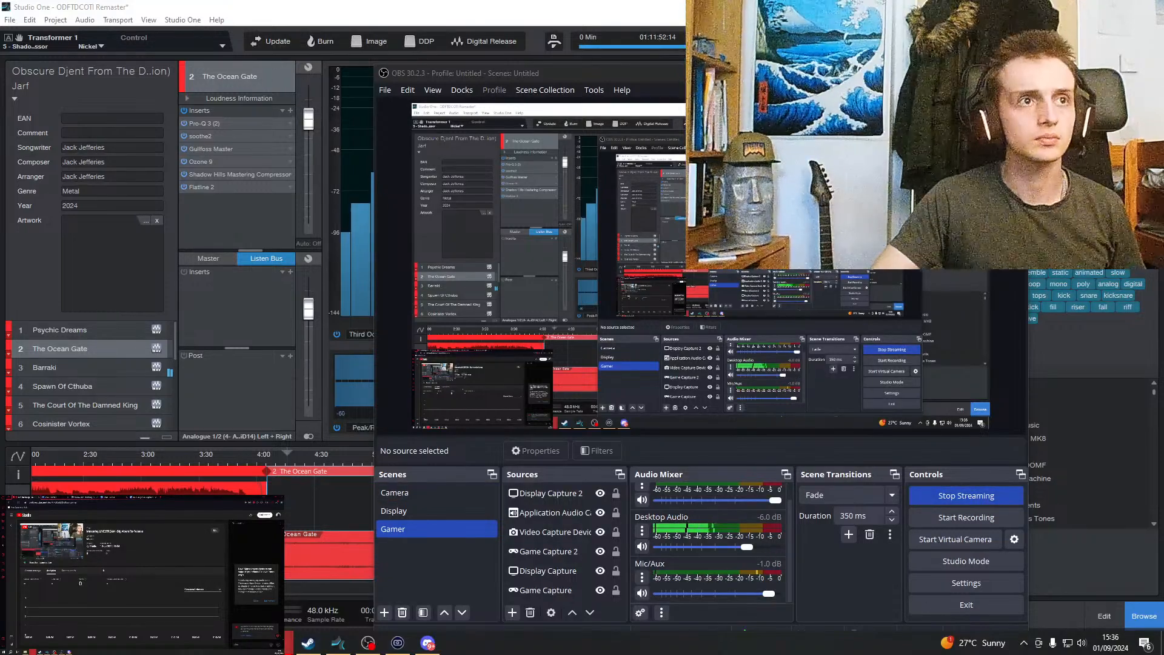
Check the live stream preview and the Desktop Audio and Mic/Aux levels in the OBS audio mixer.
click(1082, 643)
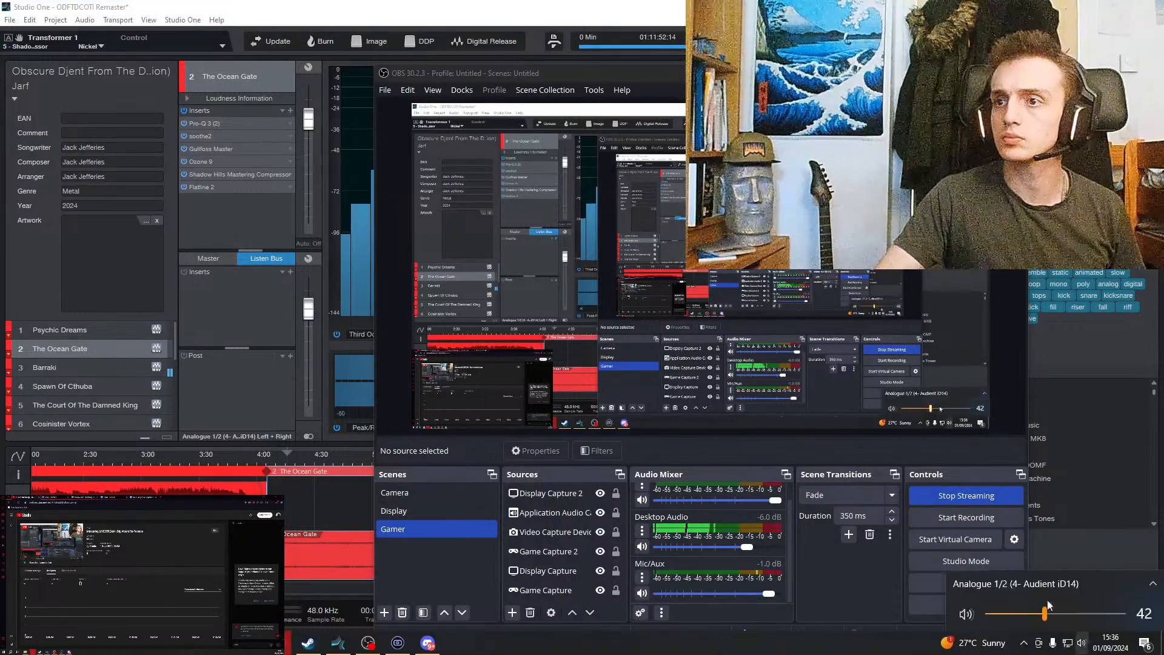
click(68, 545)
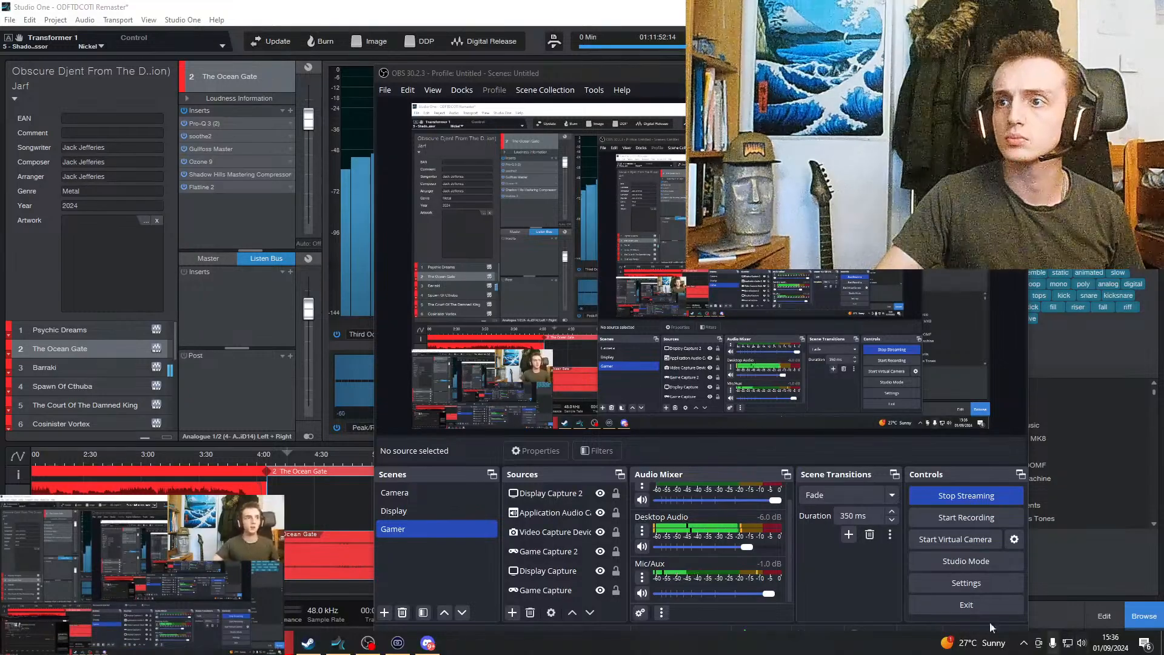
drag(838, 71, 695, 40)
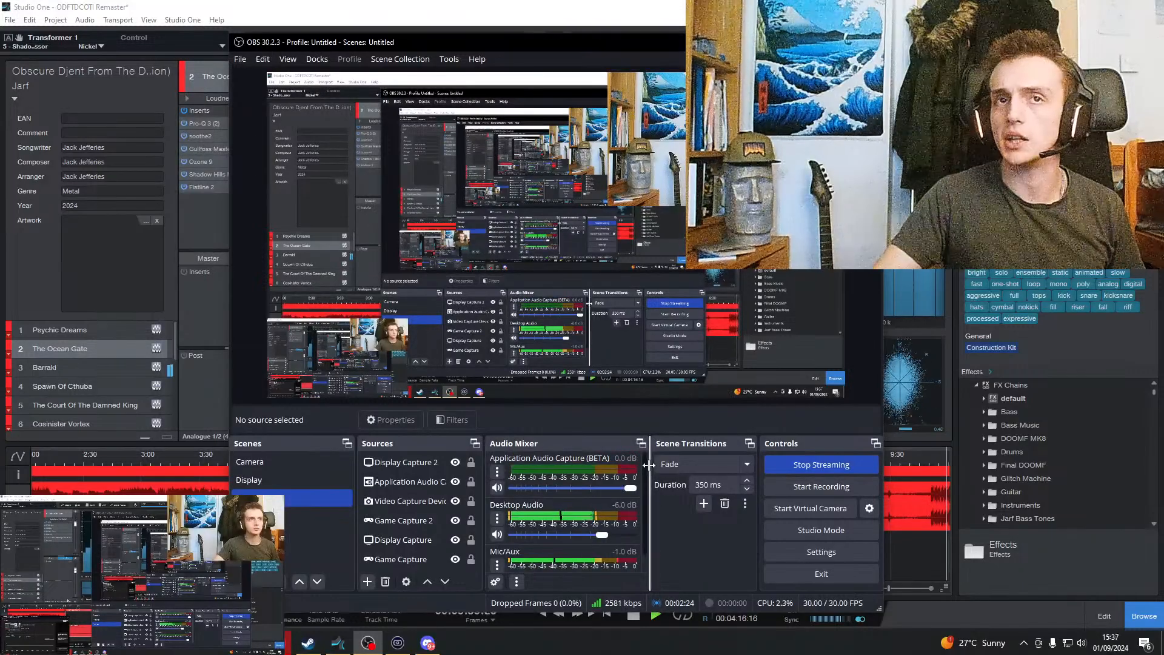
scroll(606, 510, down, 1)
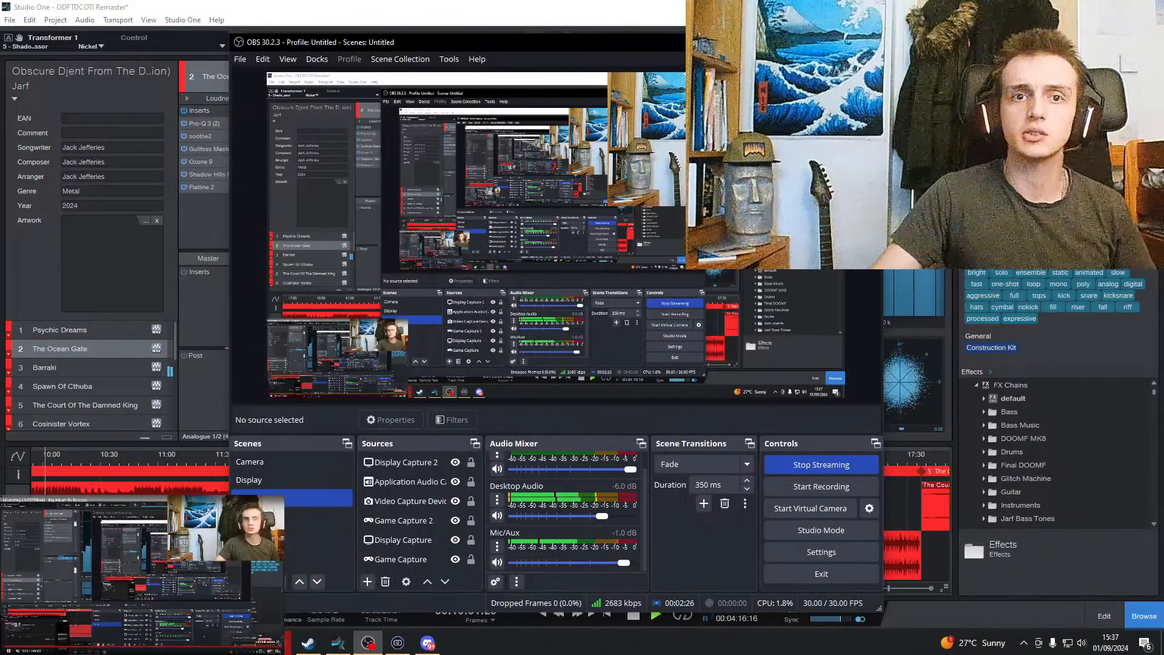
click(277, 651)
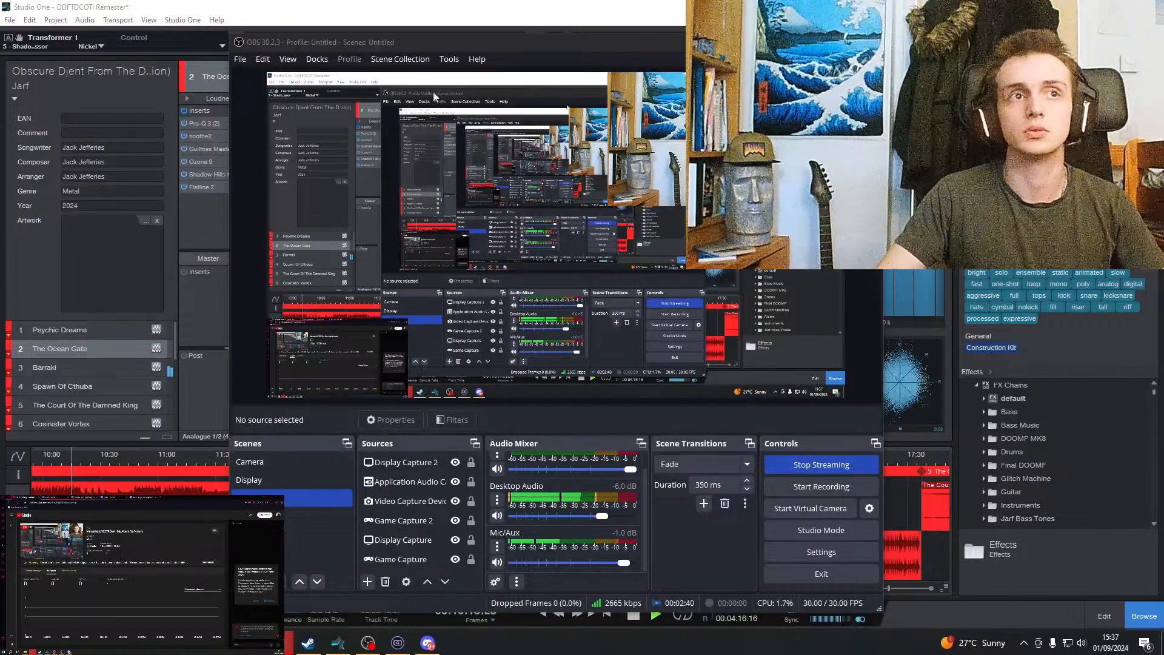
Check the camera image in the webcam control app, and minimize that app and OBS.
click(398, 643)
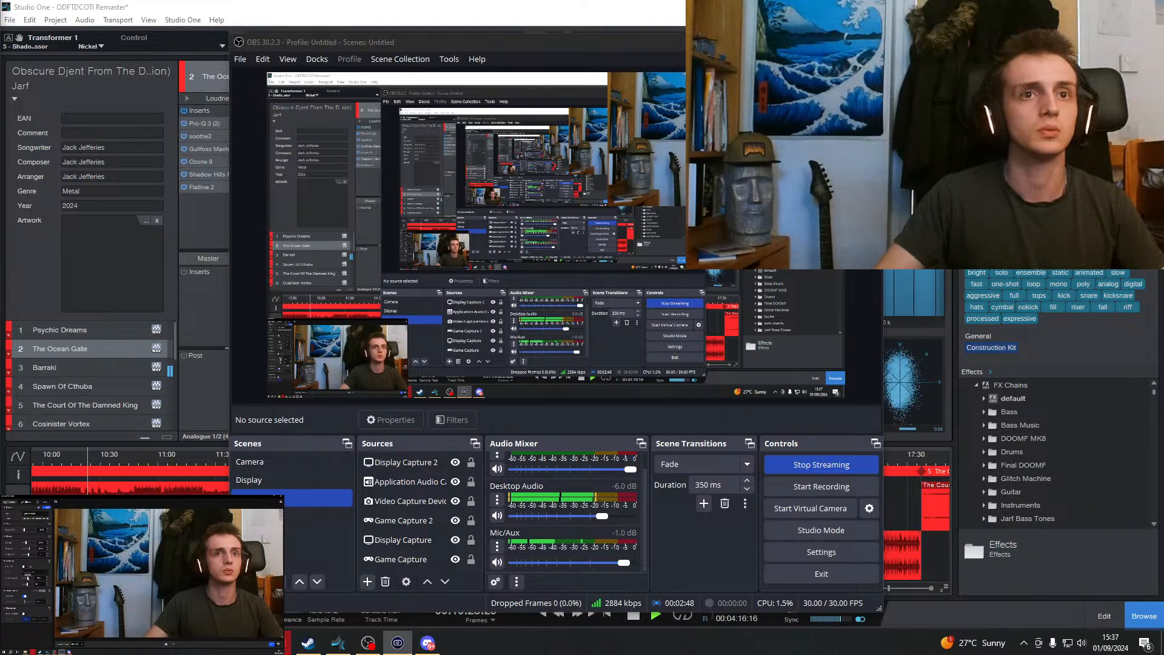
click(270, 496)
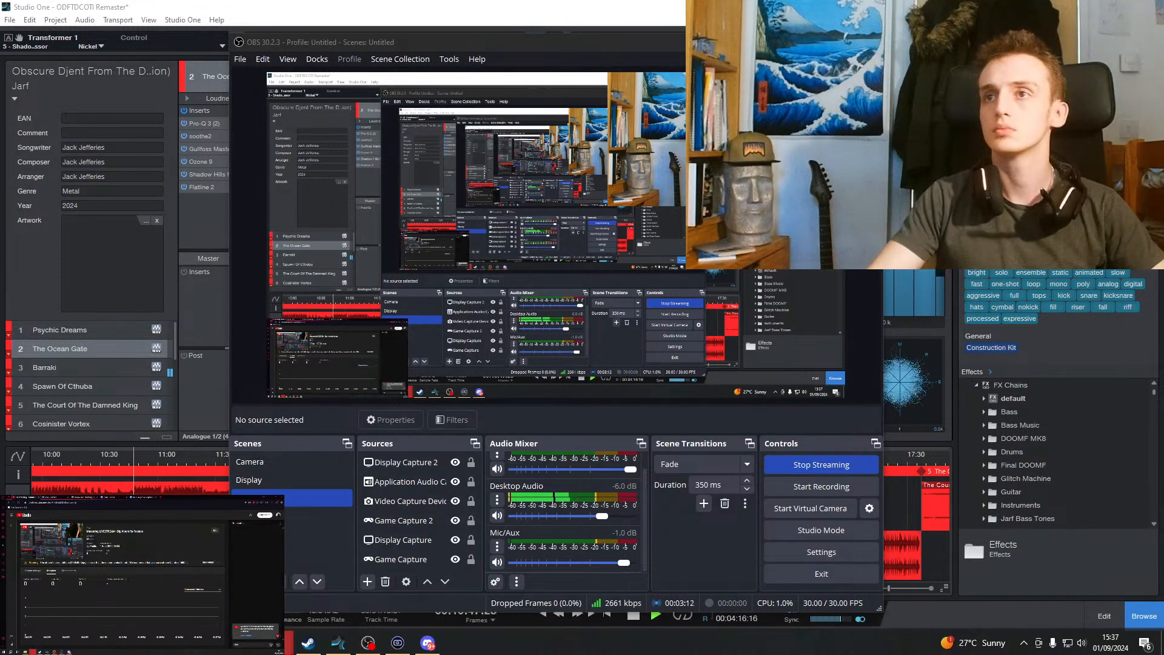
click(814, 42)
Stop playback of the mastering project and bring the Performance Monitor onto the main screen.
drag(200, 589, 166, 589)
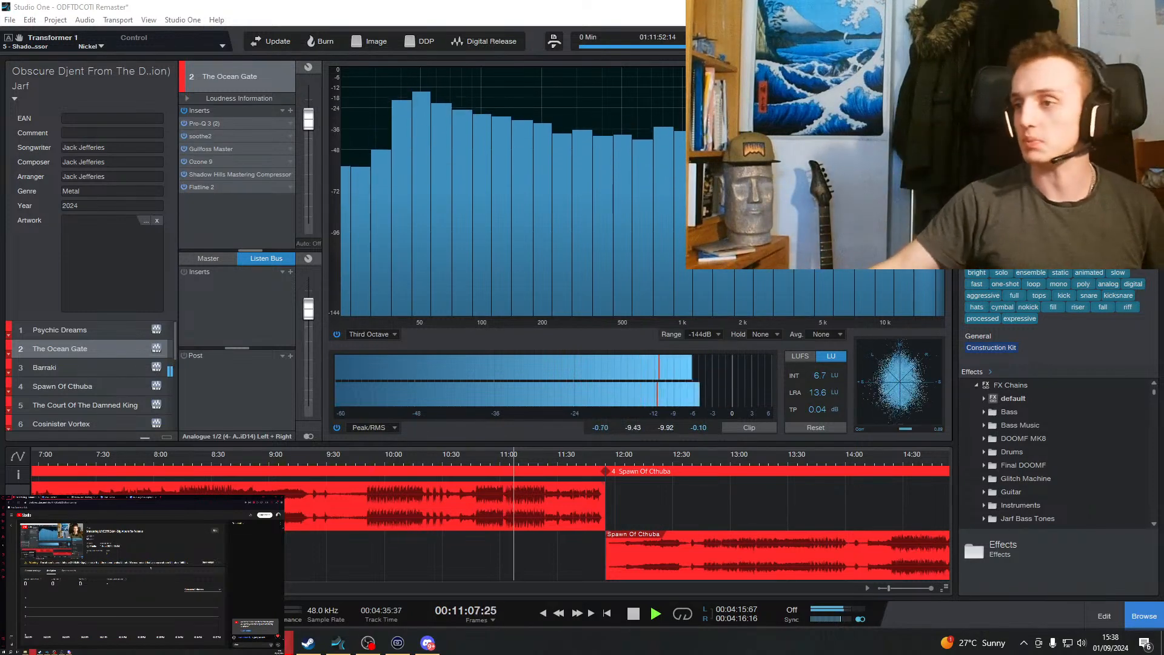
key(space)
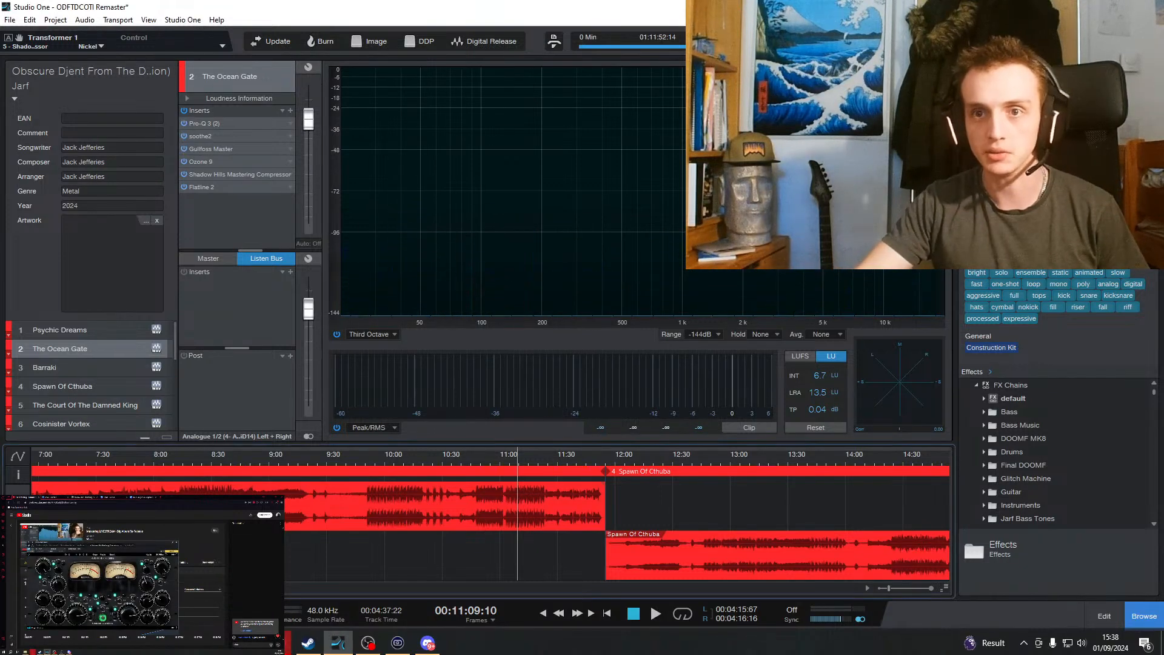
drag(216, 530, 809, 154)
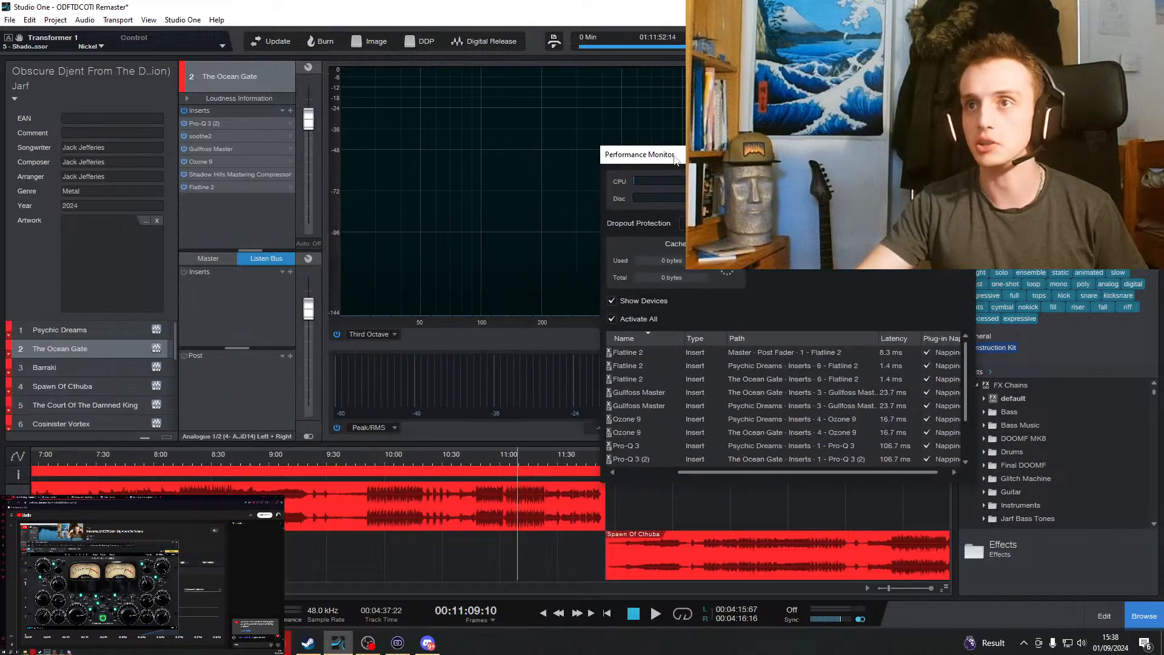
click(199, 516)
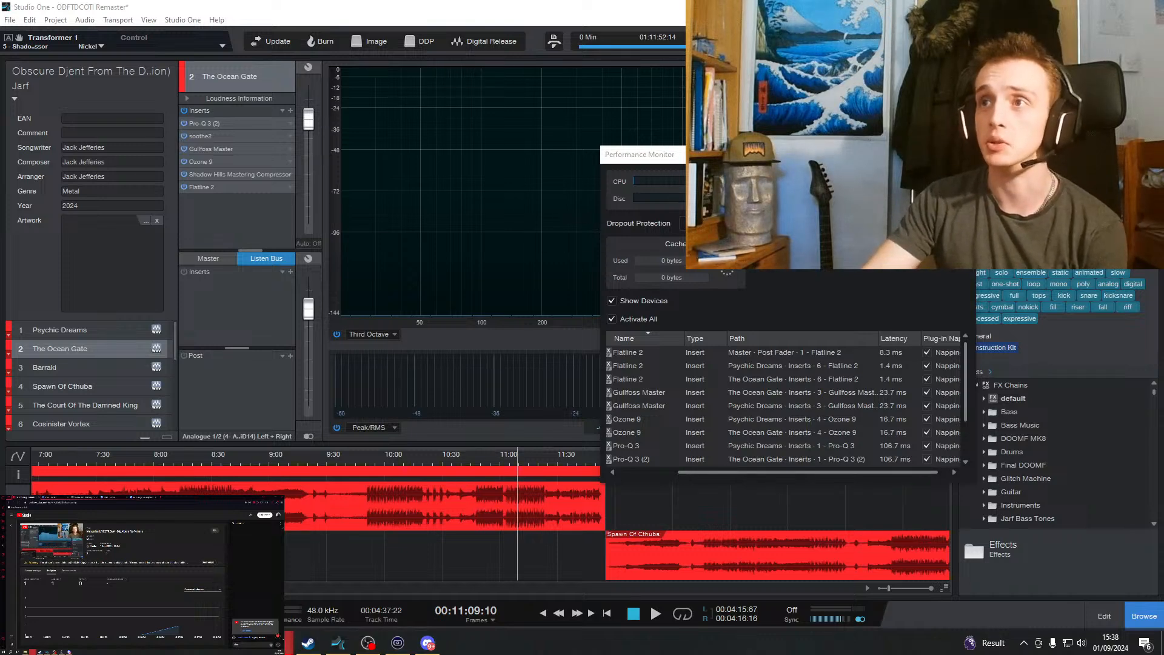
Check the stream's audio levels in OBS with playback stopped, and return to the mastering project.
mouse_move(428, 642)
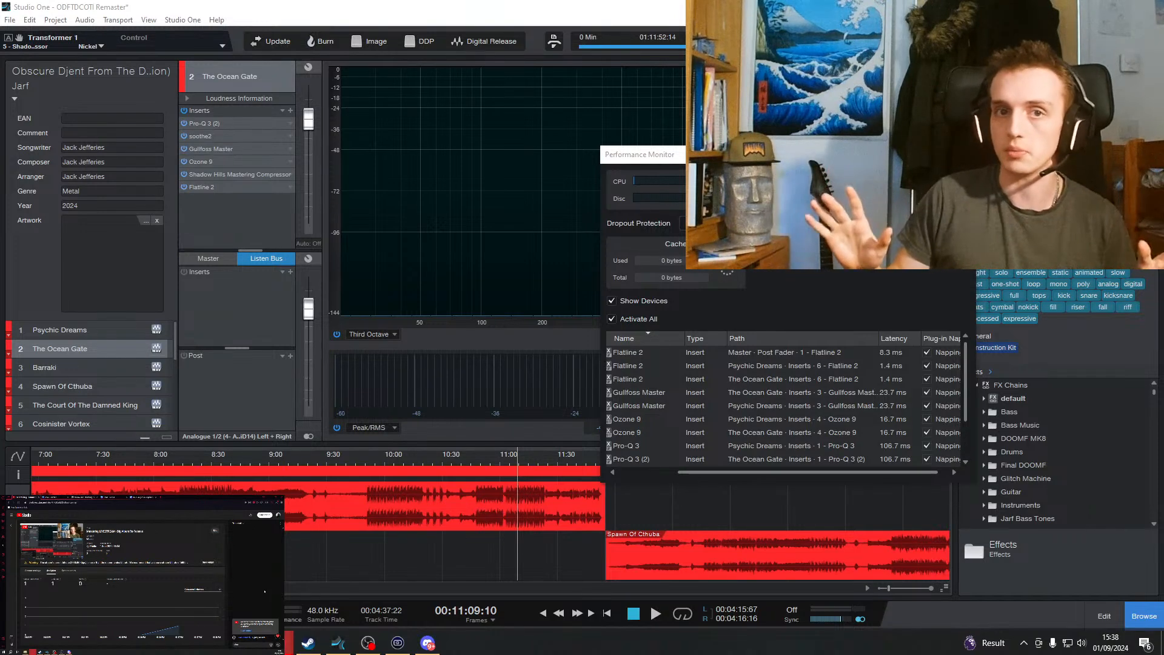
click(365, 647)
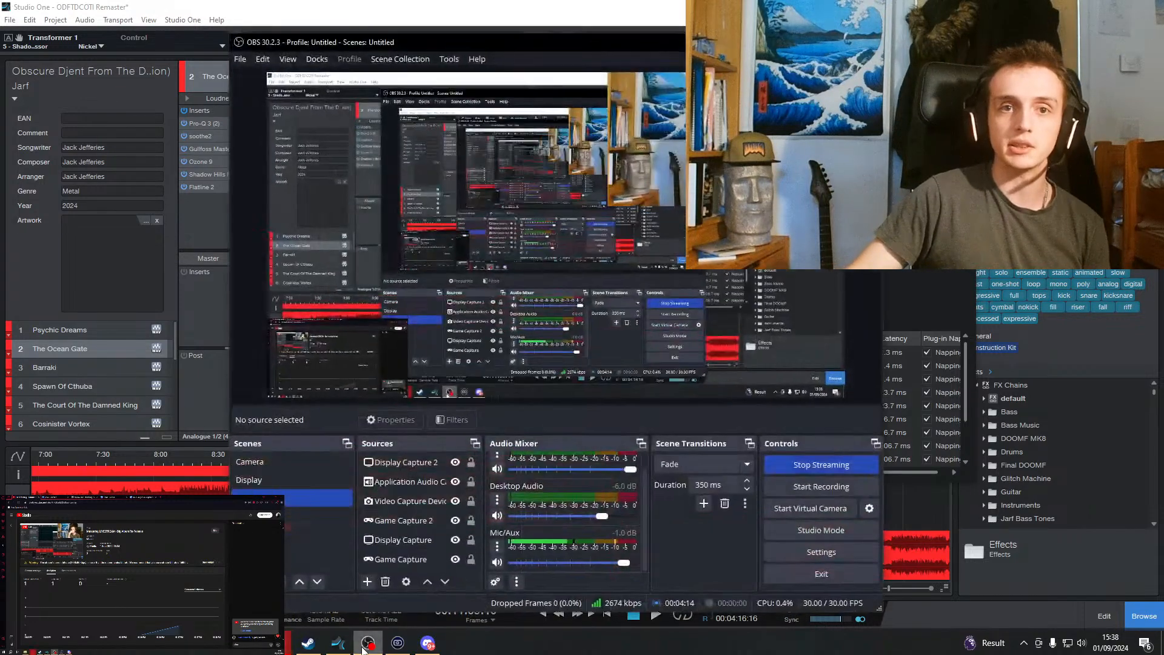
click(367, 645)
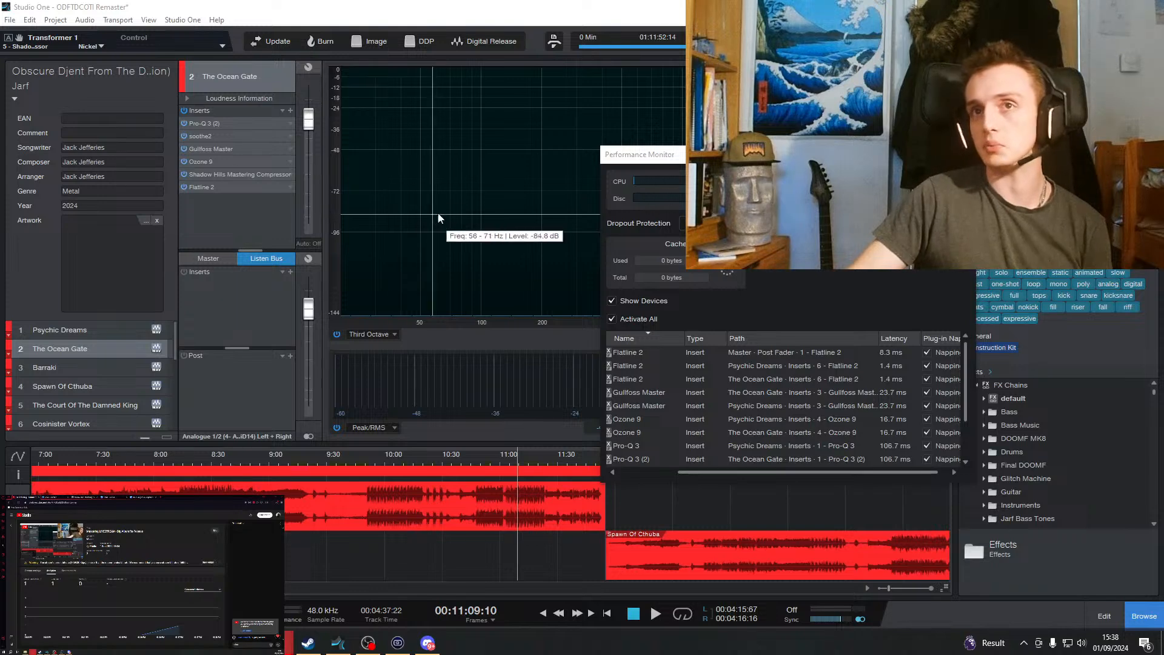
Open the Shadow Hills Mastering Compressor insert on The Ocean Gate and start playback from about 8:29.
double_click(222, 174)
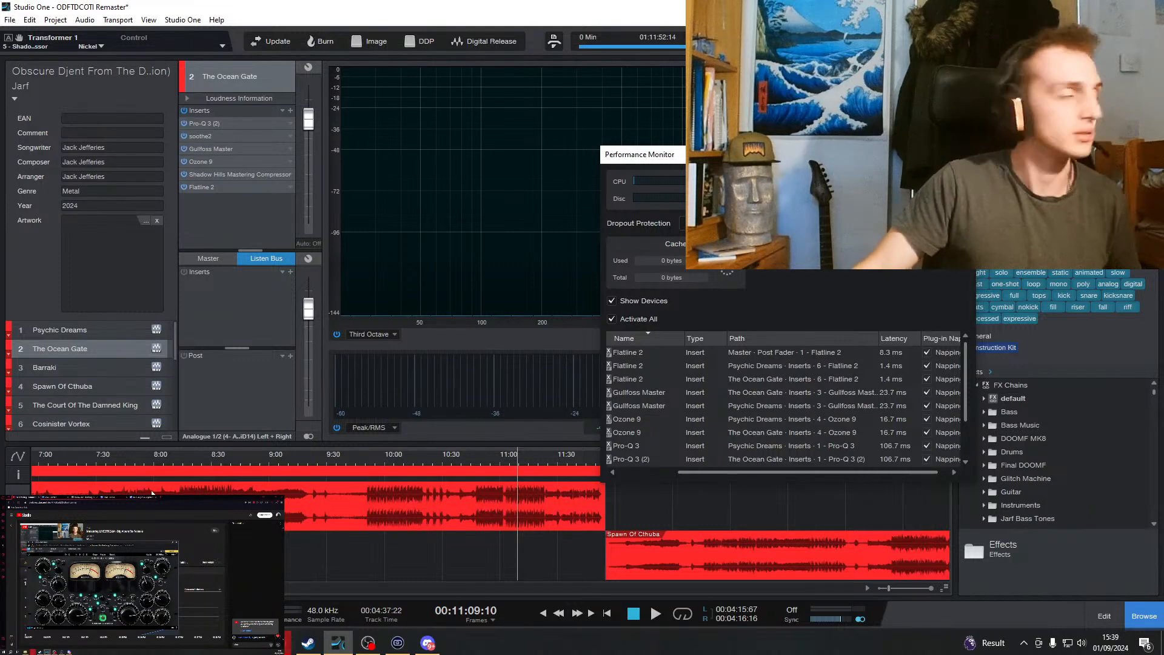
click(209, 459)
key(space)
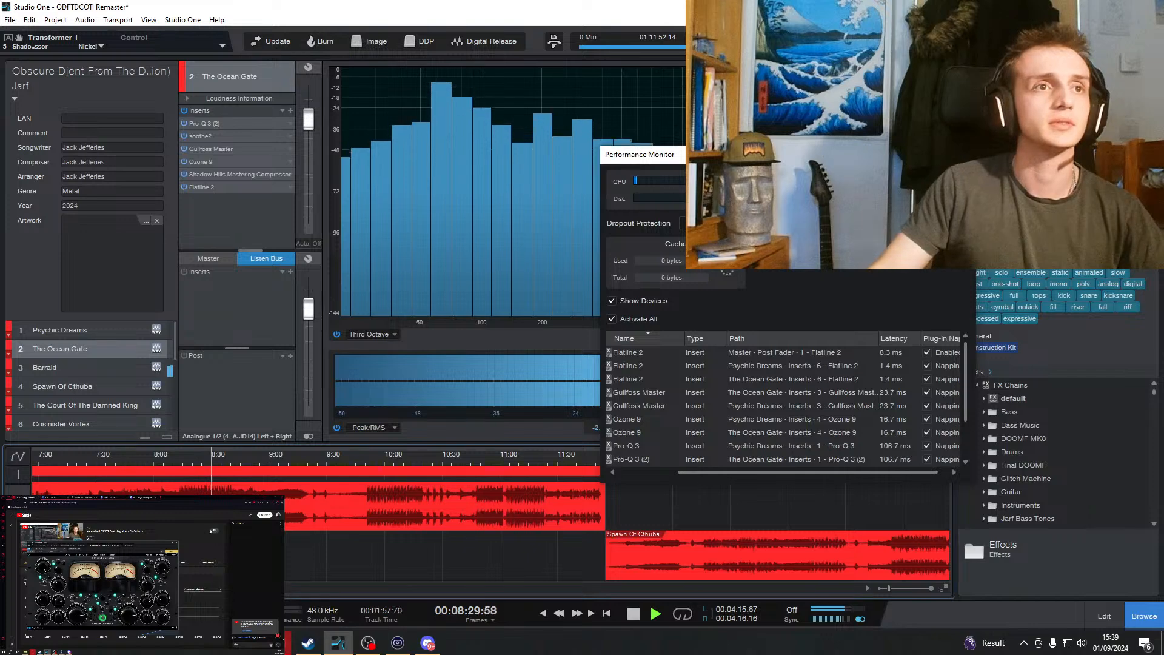
click(231, 174)
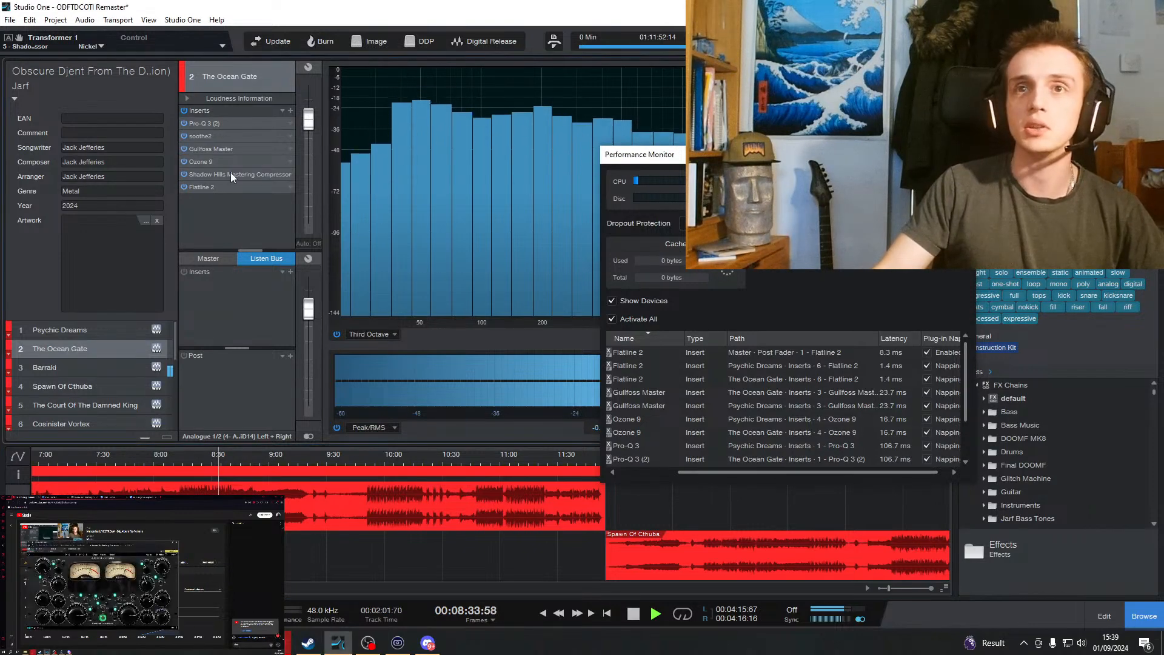
Check the OBS audio levels during playback, and close the Performance Monitor in Studio One.
click(368, 643)
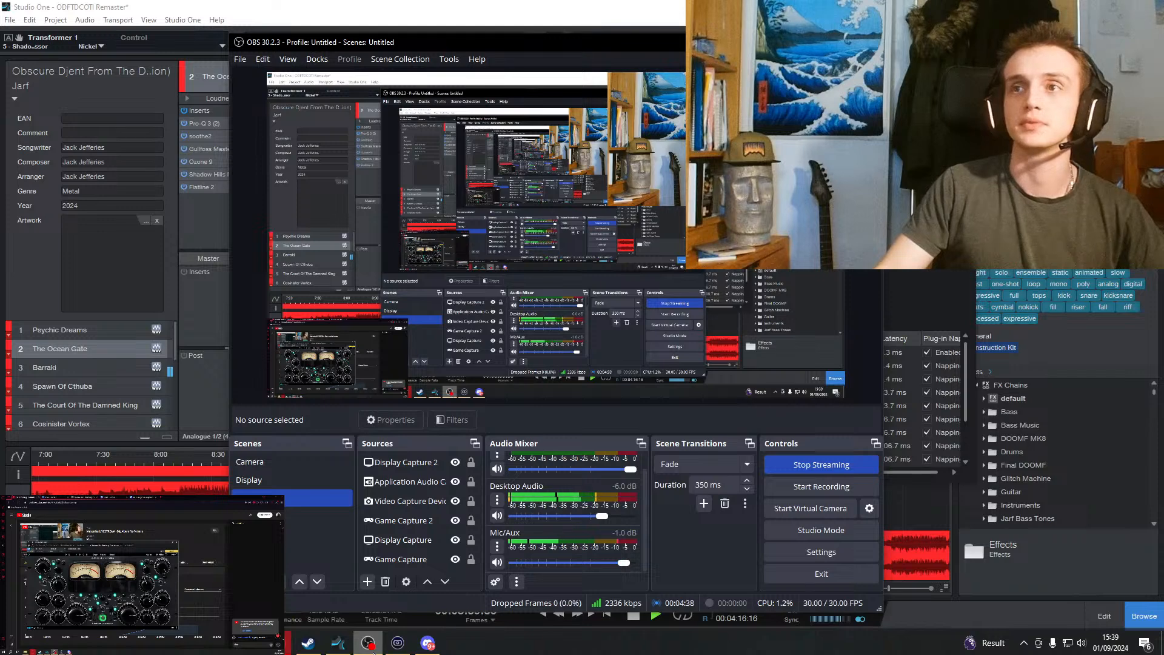
click(370, 644)
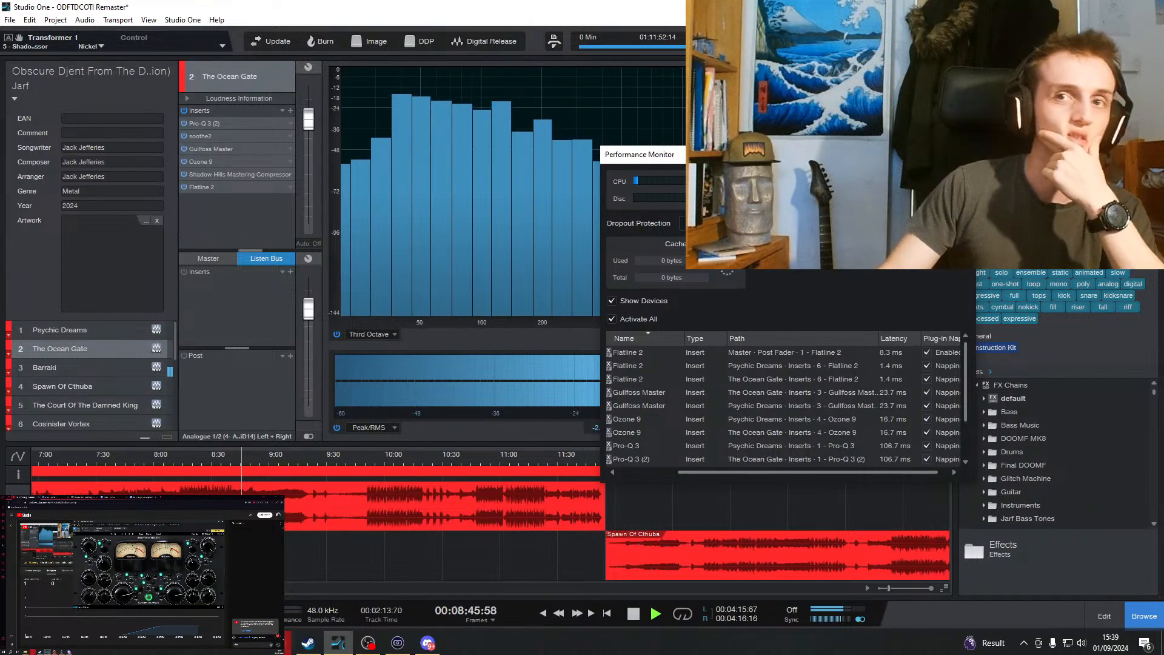
click(963, 154)
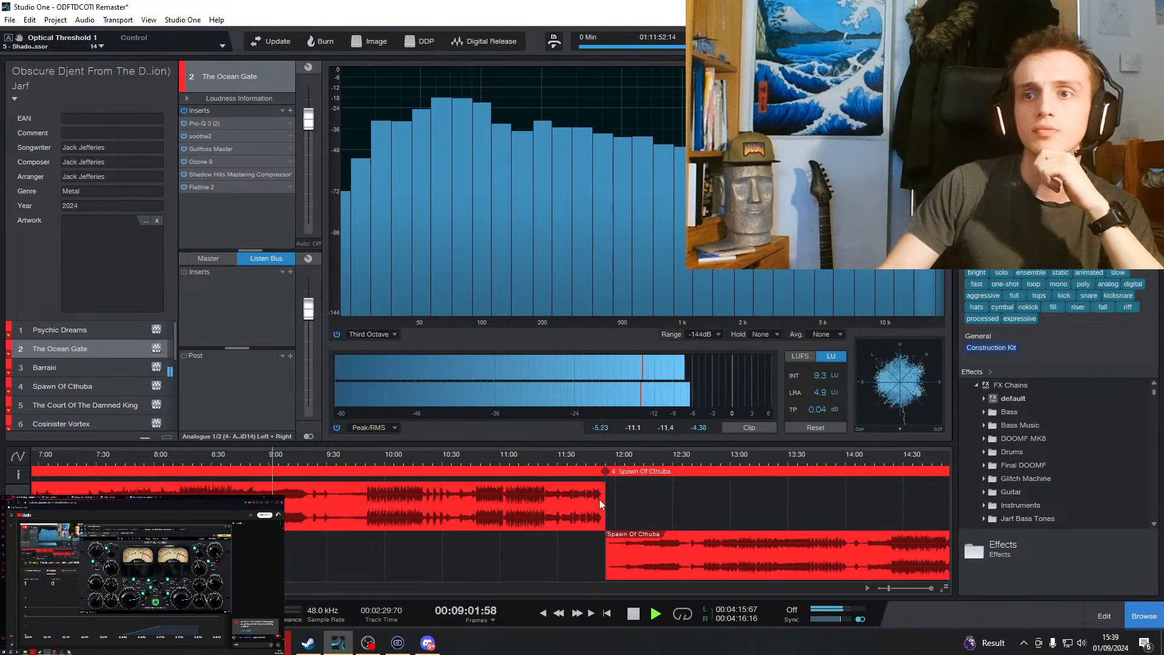
Compare playback of Spawn Of Cthuba from about 13:15 with The Ocean Gate from about 5:05 and 4:36.
click(762, 465)
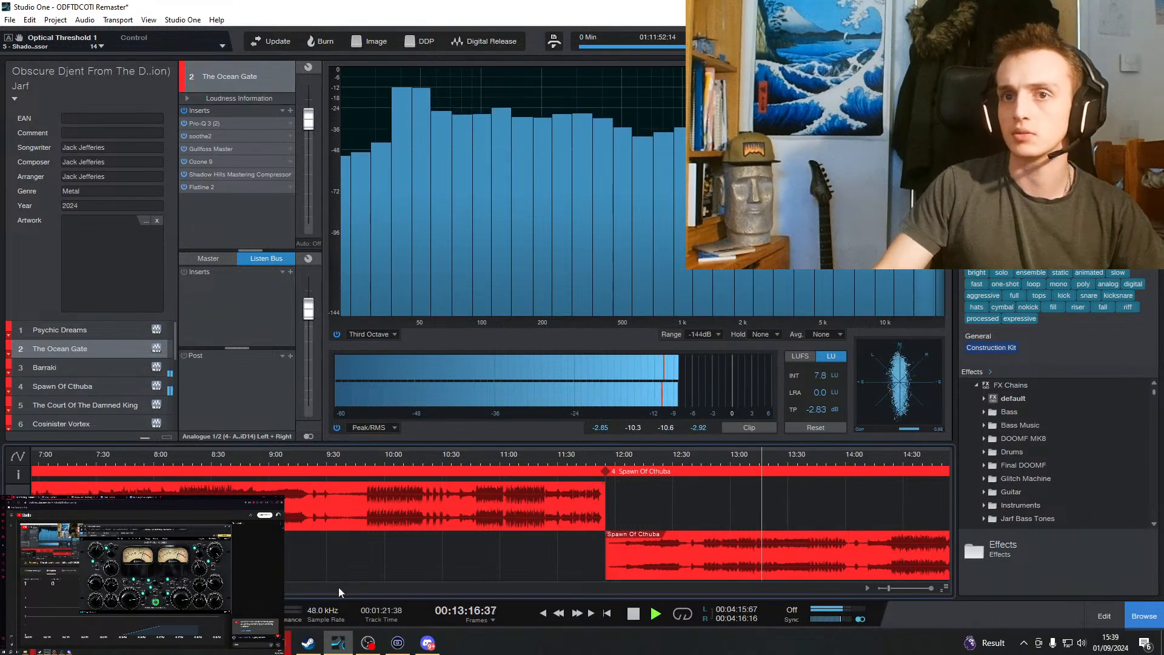
drag(158, 589, 121, 588)
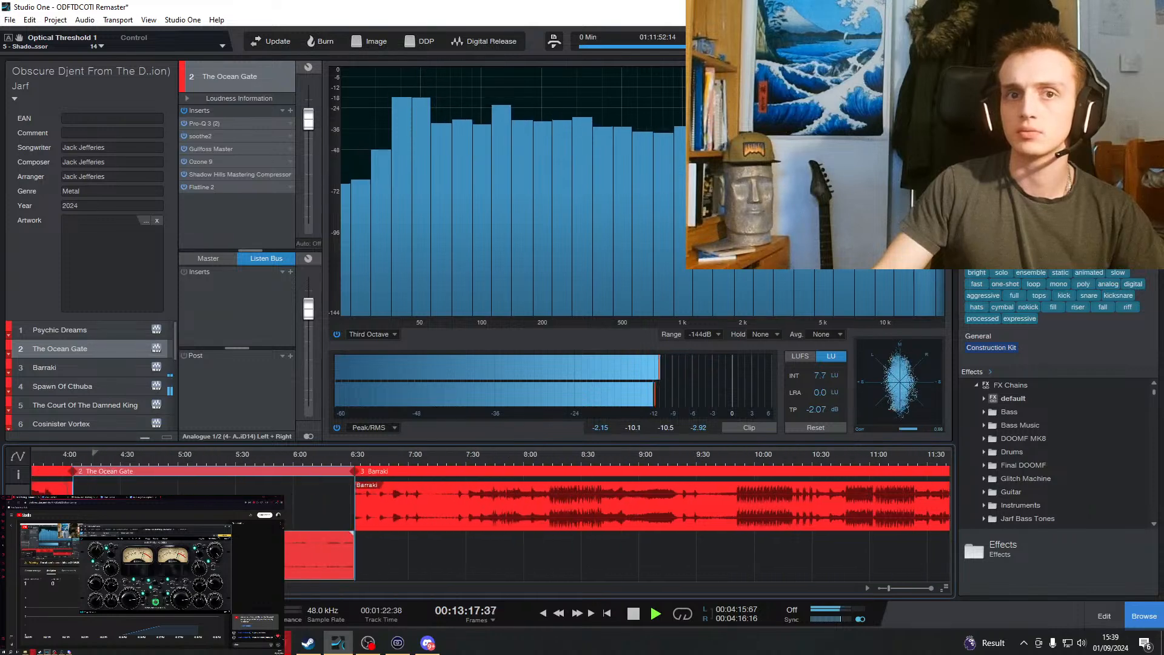
click(188, 460)
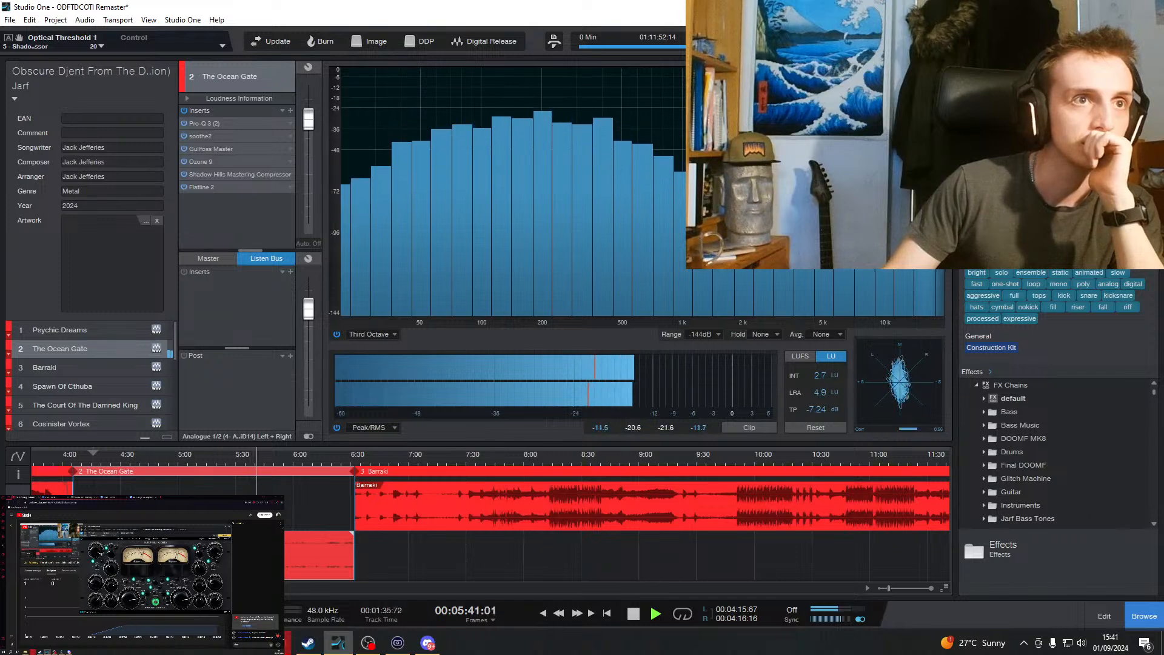
click(132, 460)
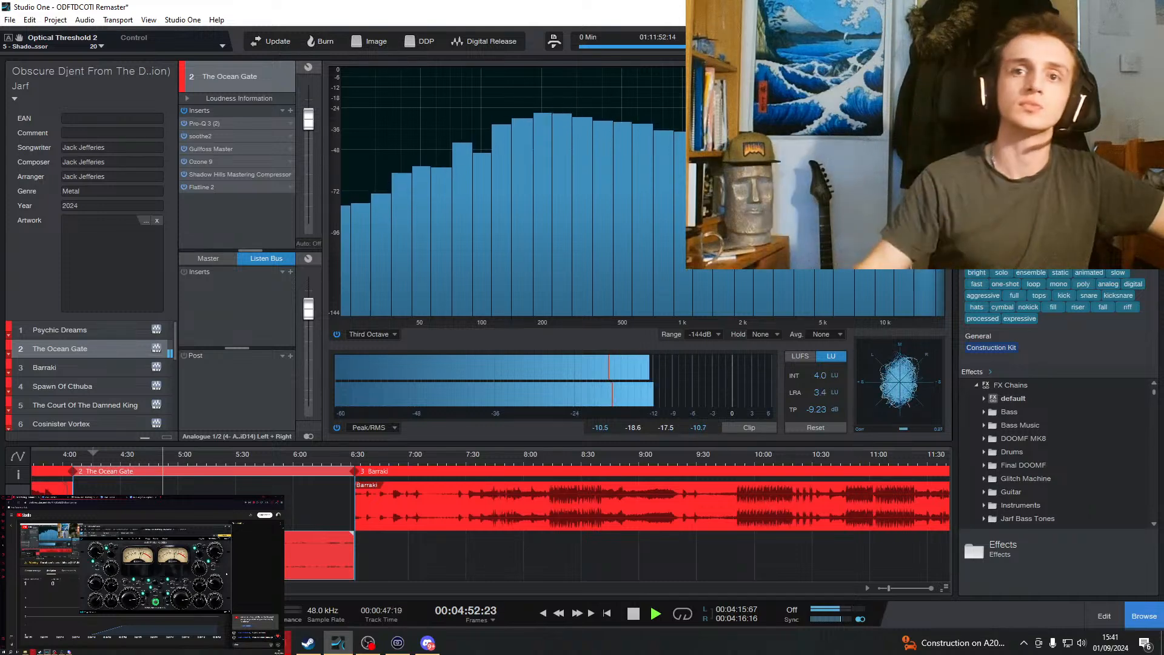
Bring The Ocean Gate's Flatline 2 insert onto the main screen and lower its threshold to about -8.64 dB.
click(203, 187)
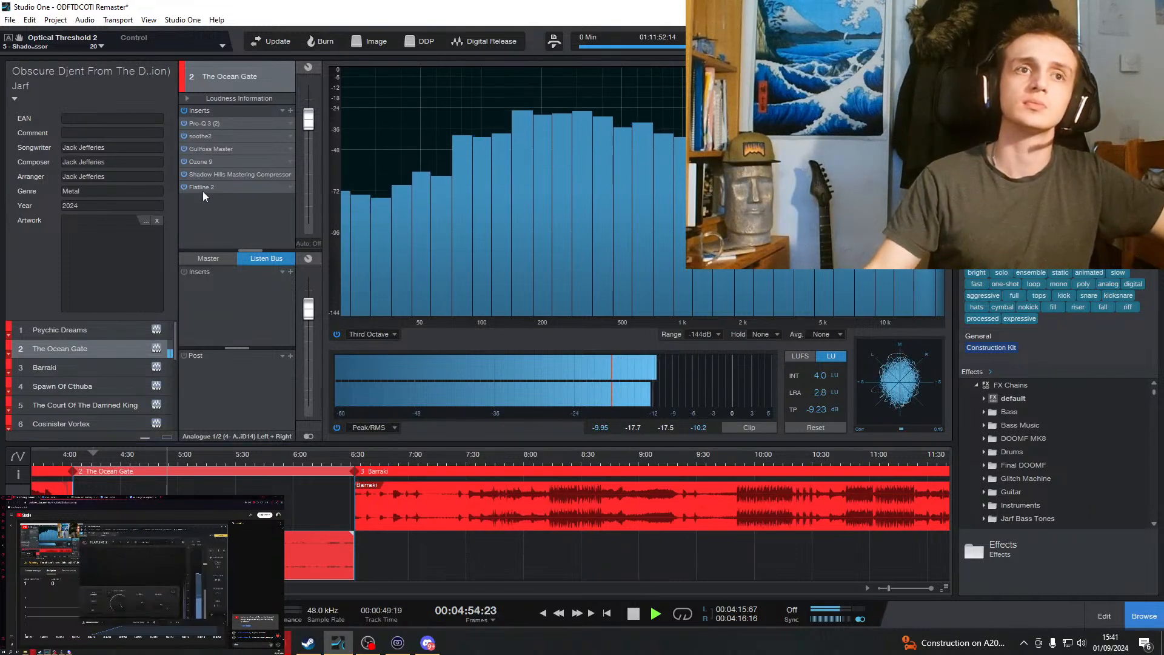
drag(155, 527, 827, 110)
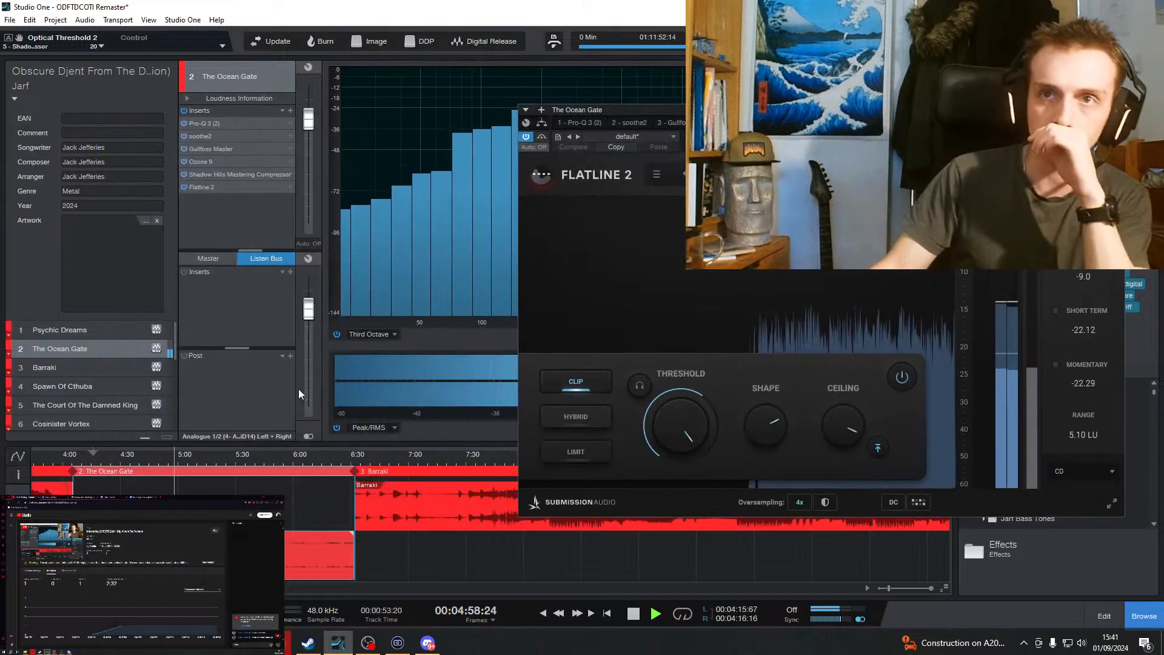
click(209, 150)
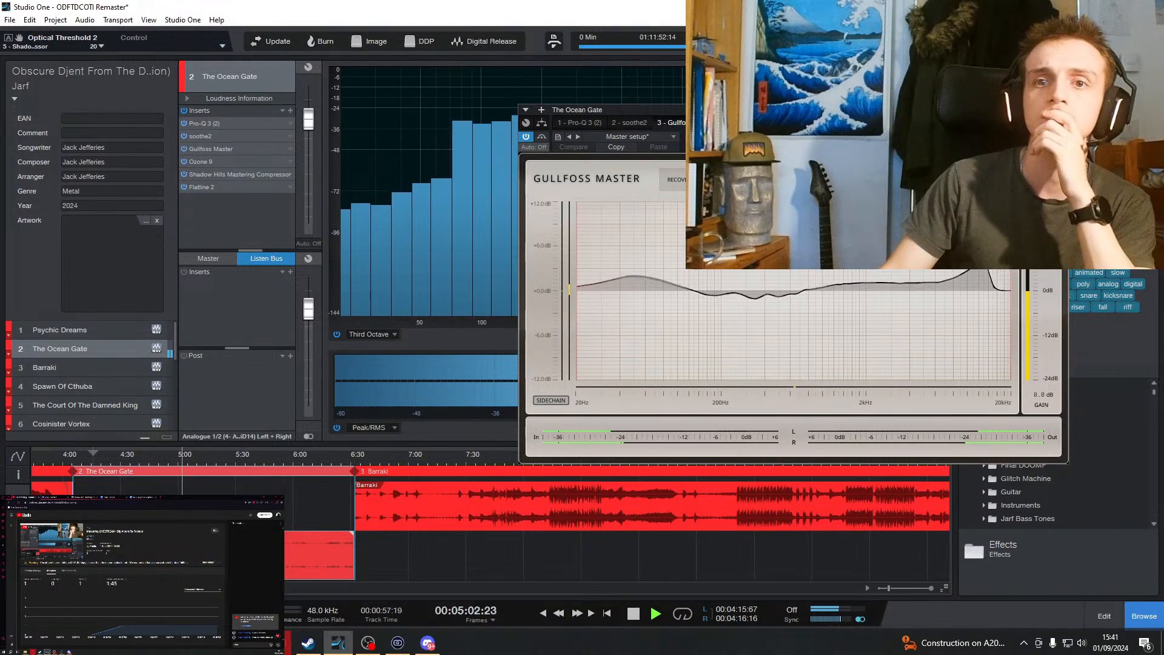
click(205, 186)
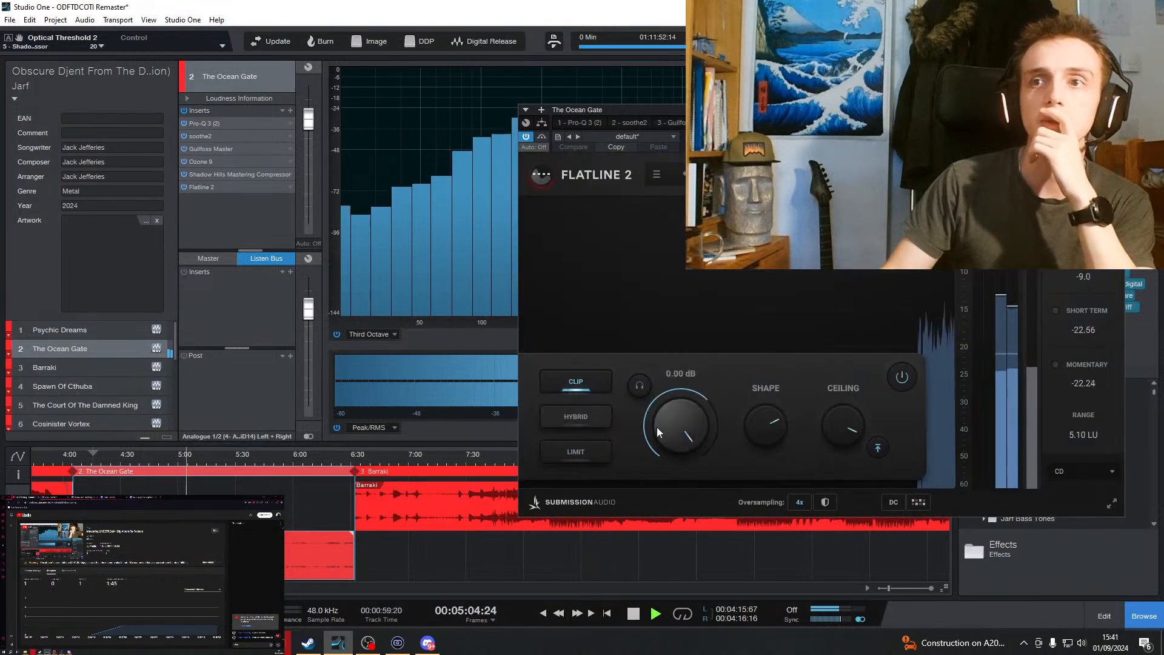
drag(657, 432, 668, 450)
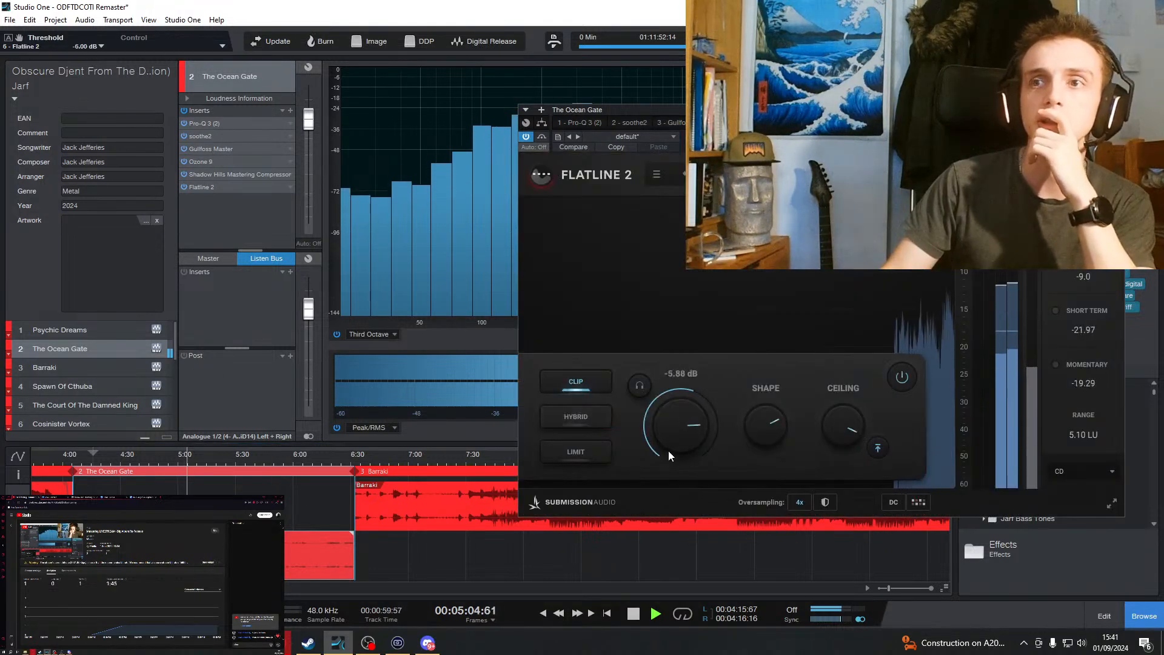
Check the stream's audio levels in OBS and move the OBS window to the second screen.
click(371, 646)
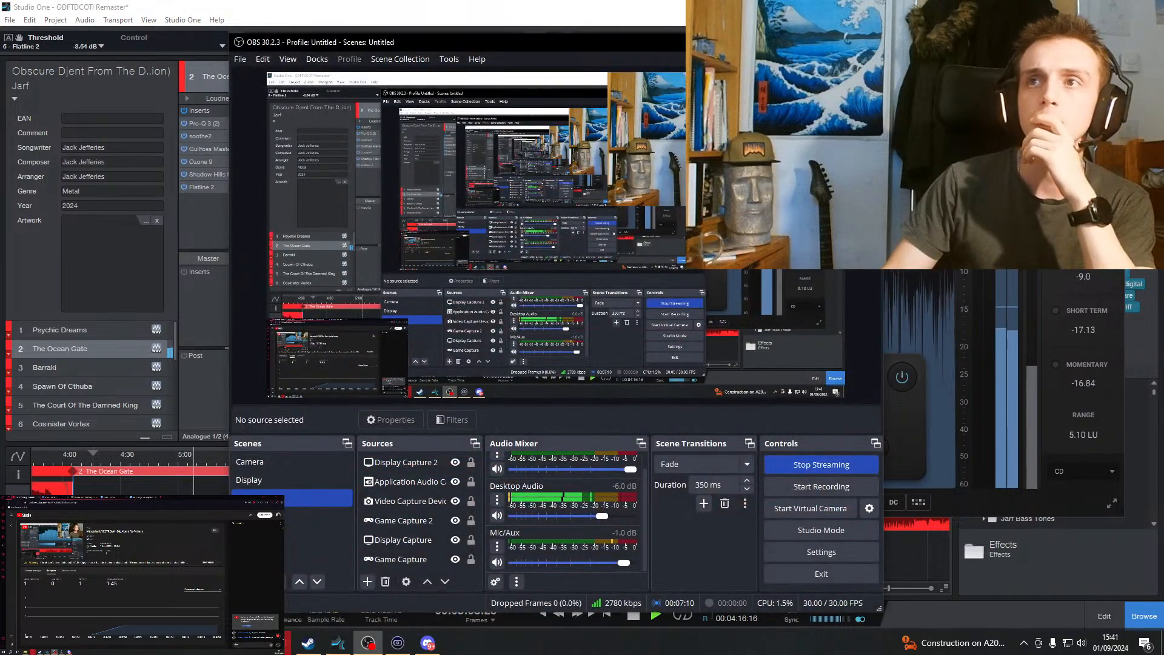
drag(752, 42, 0, 73)
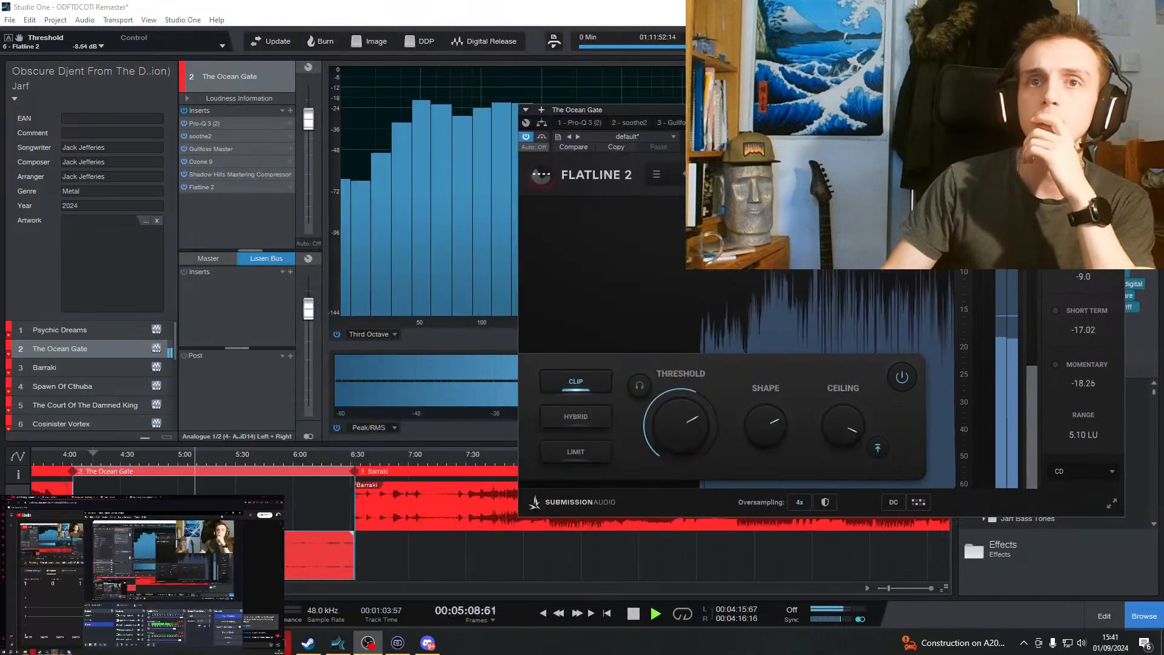
Replay The Ocean Gate from about 4:42 while setting Flatline 2's threshold to -8.40 dB and its shape to 42%.
click(143, 459)
drag(686, 432, 682, 435)
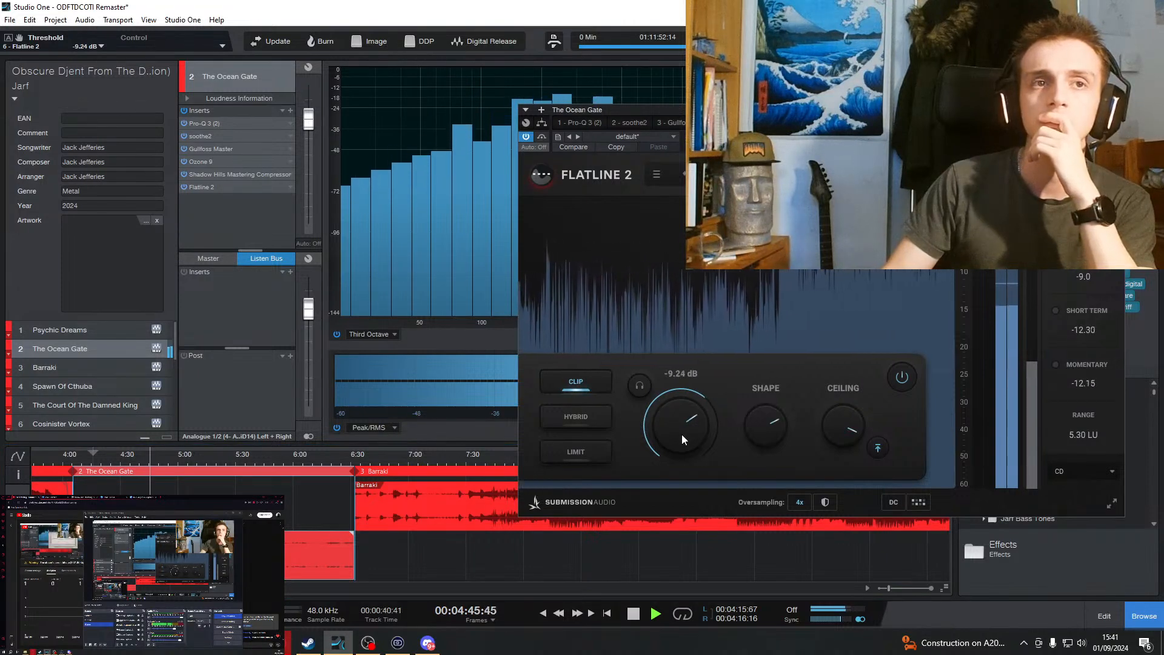
drag(683, 434, 685, 431)
drag(687, 431, 688, 430)
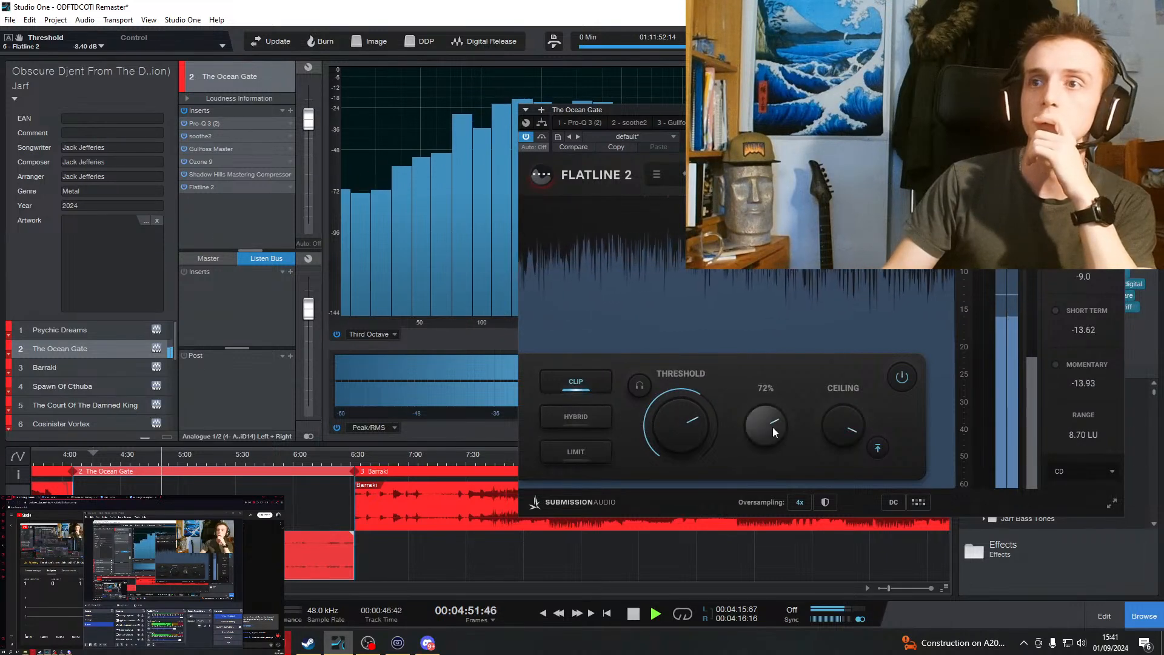
click(224, 516)
drag(773, 416, 777, 454)
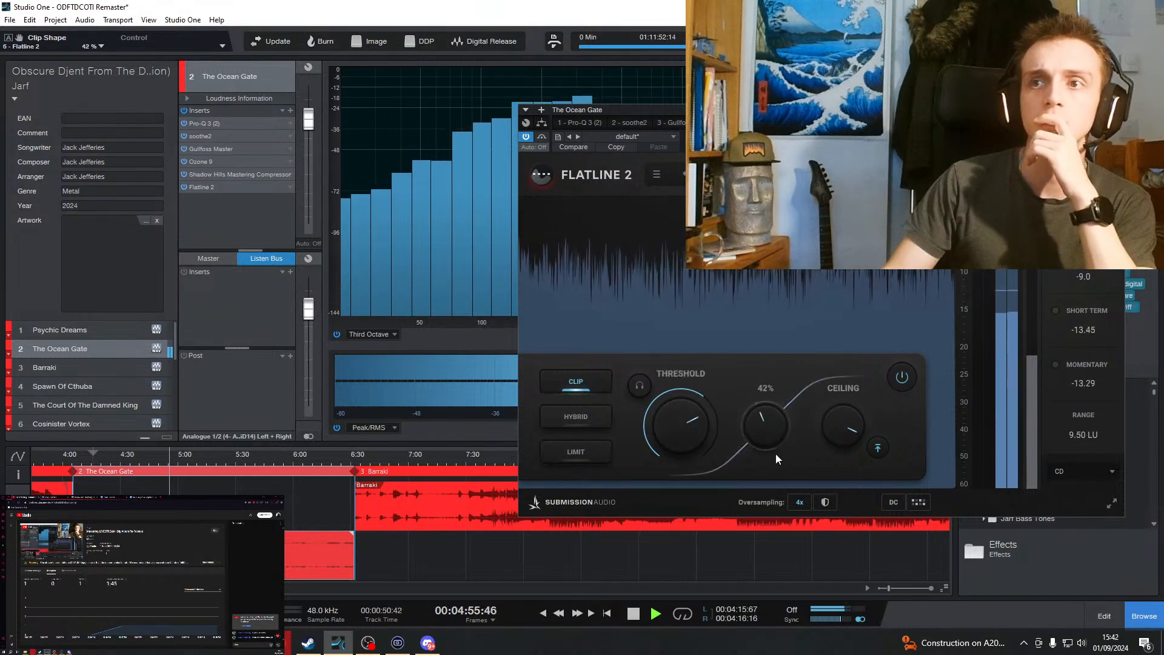
Audition the signal difference made by Flatline 2 on its own, and set the threshold to -8.76 dB.
click(645, 387)
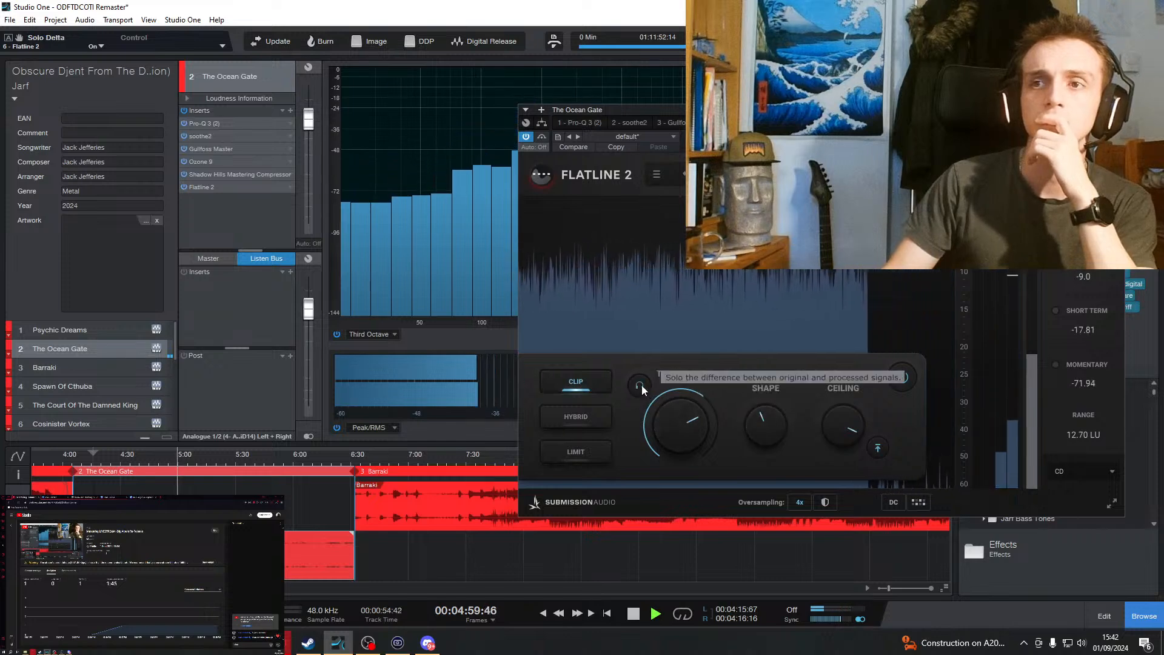
click(642, 384)
drag(673, 409, 679, 422)
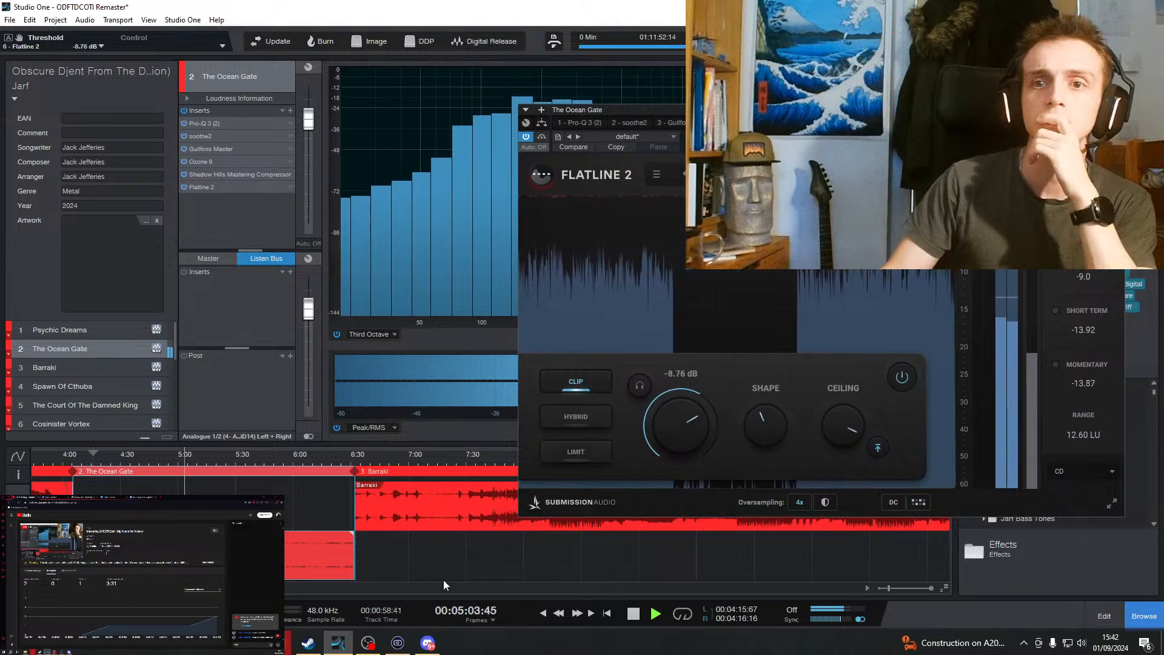
Check the stream in OBS during playback, and replay The Ocean Gate from about 4:34.
click(369, 643)
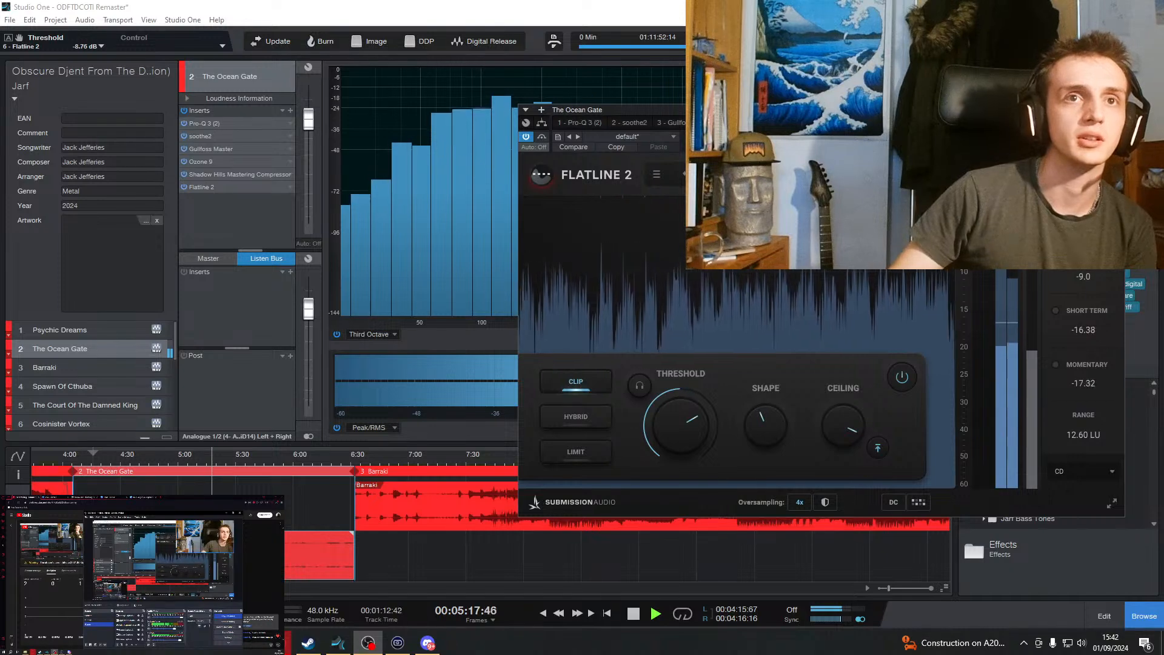
click(226, 515)
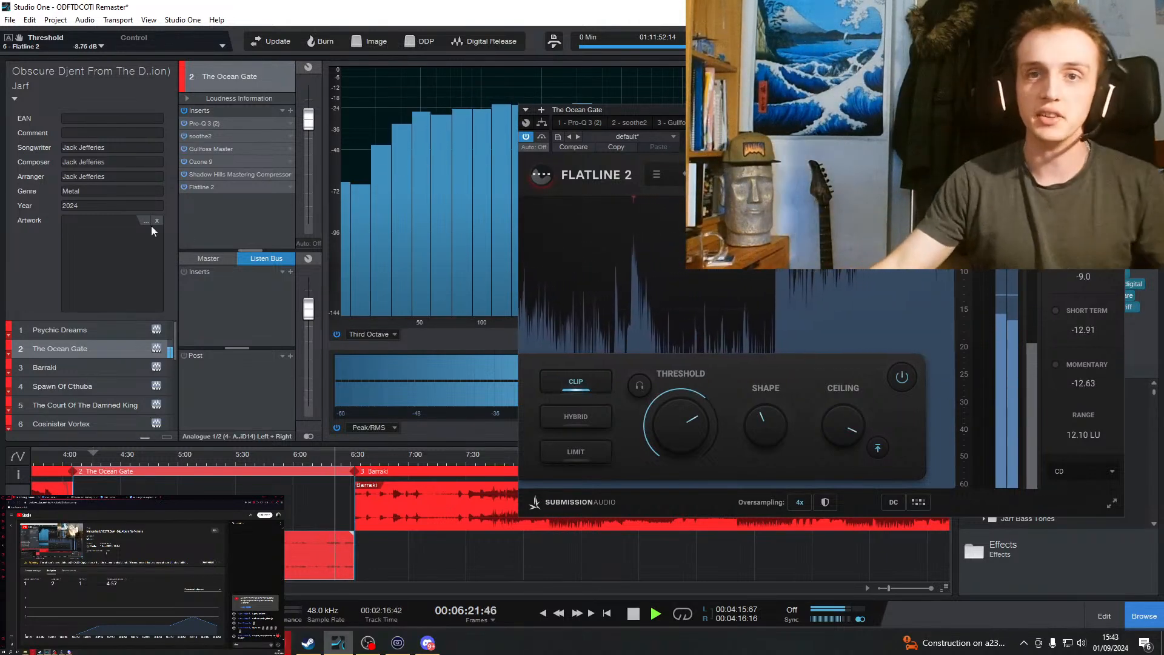
click(129, 456)
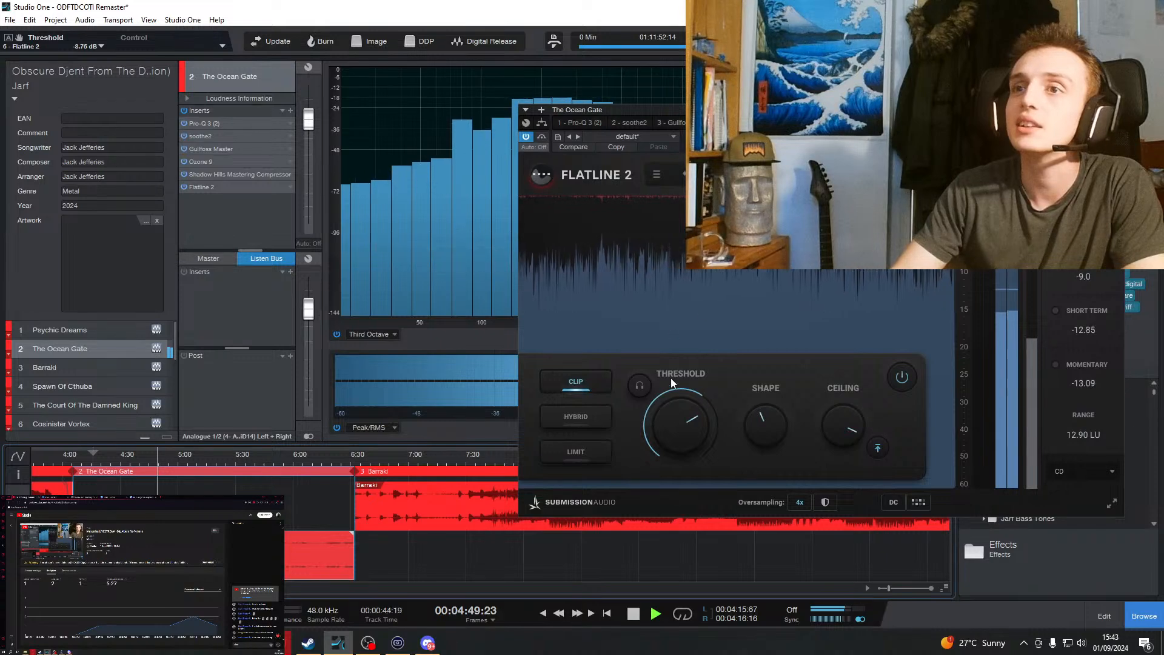
Solo Flatline 2's difference signal, replay The Ocean Gate from about 4:26, and turn the solo off.
click(640, 383)
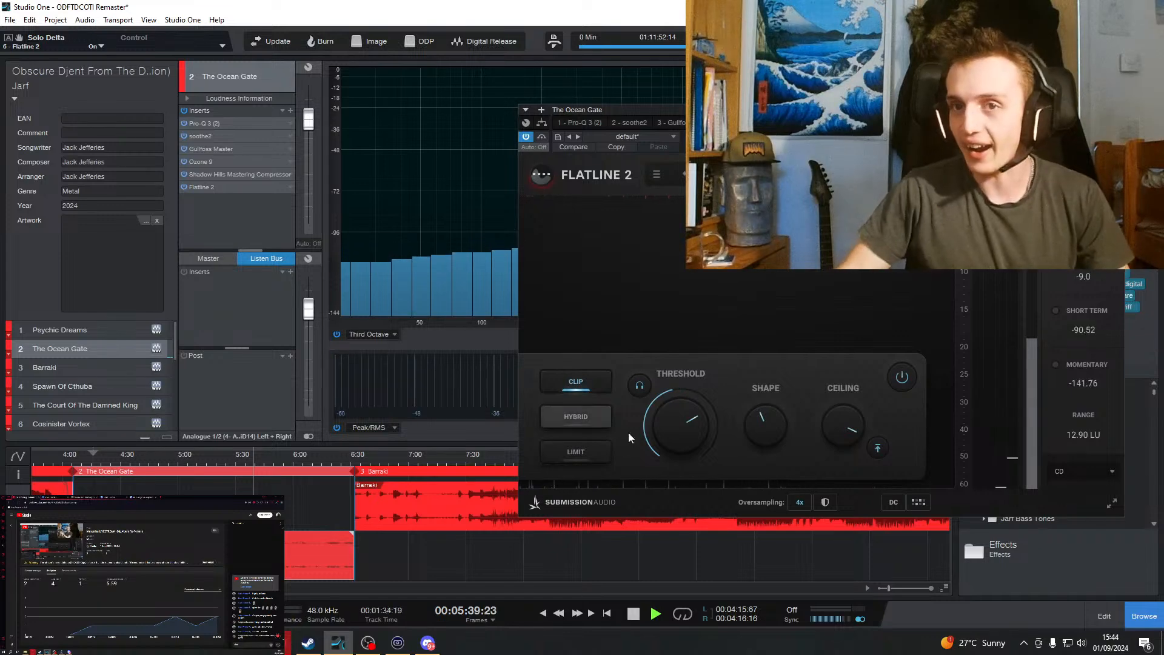
click(113, 459)
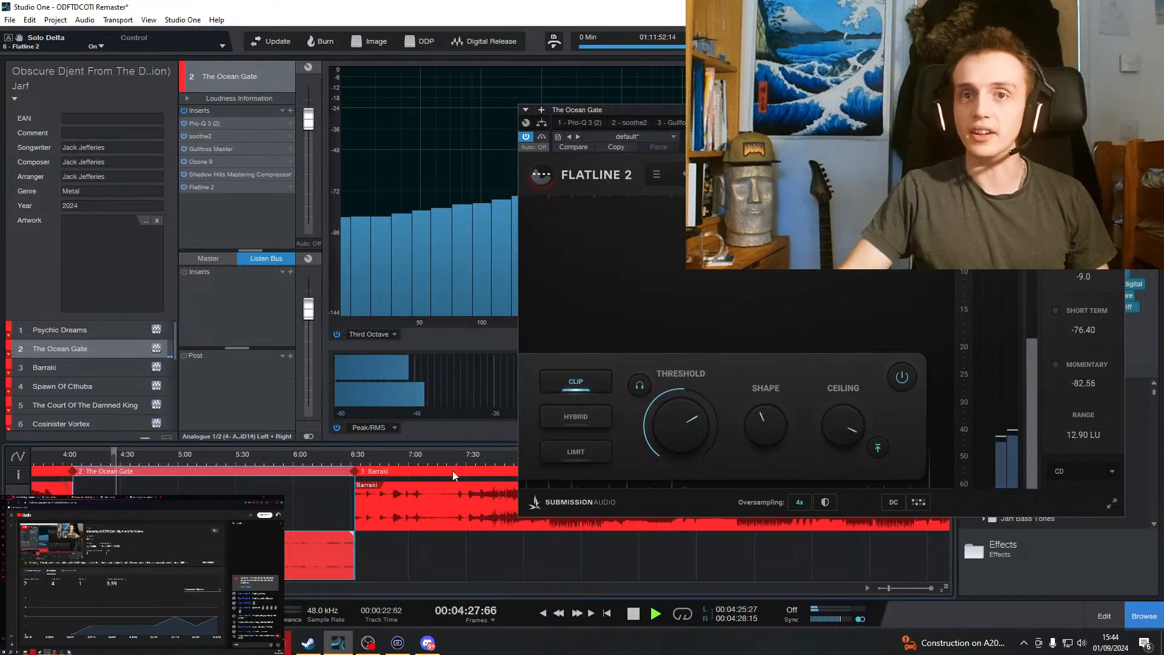
click(640, 385)
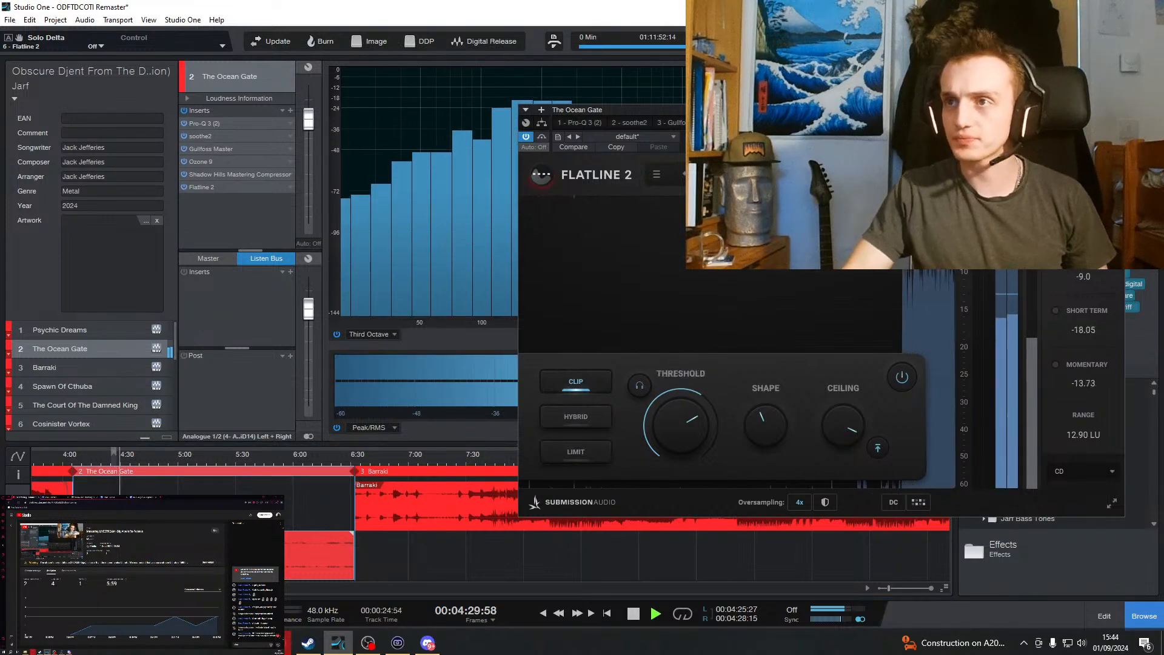
Compare Psychic Dreams from about 3:25 with The Ocean Gate from about 4:40 and 4:59, checking the stream levels in OBS.
scroll(176, 537, left, 4)
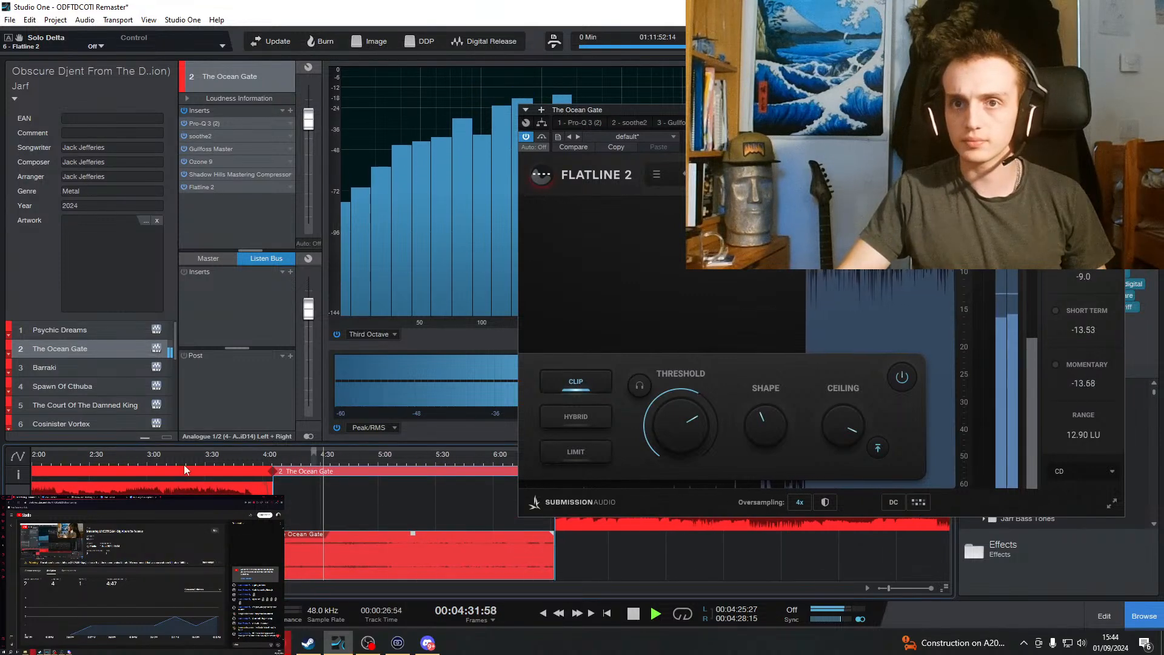
click(195, 458)
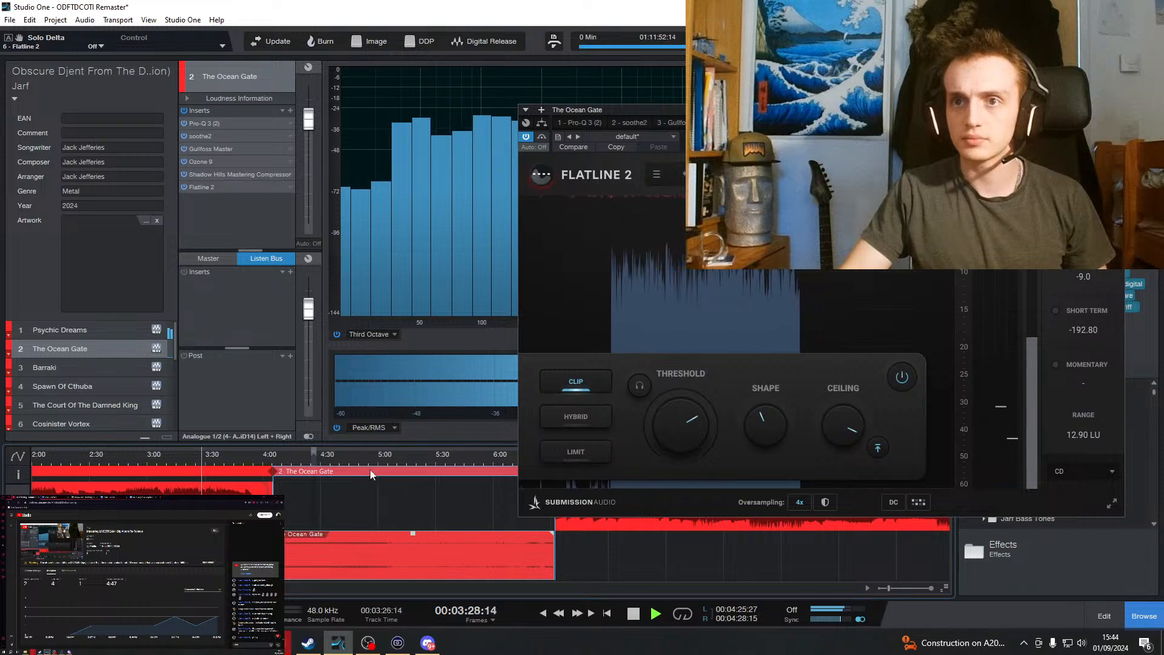
click(378, 646)
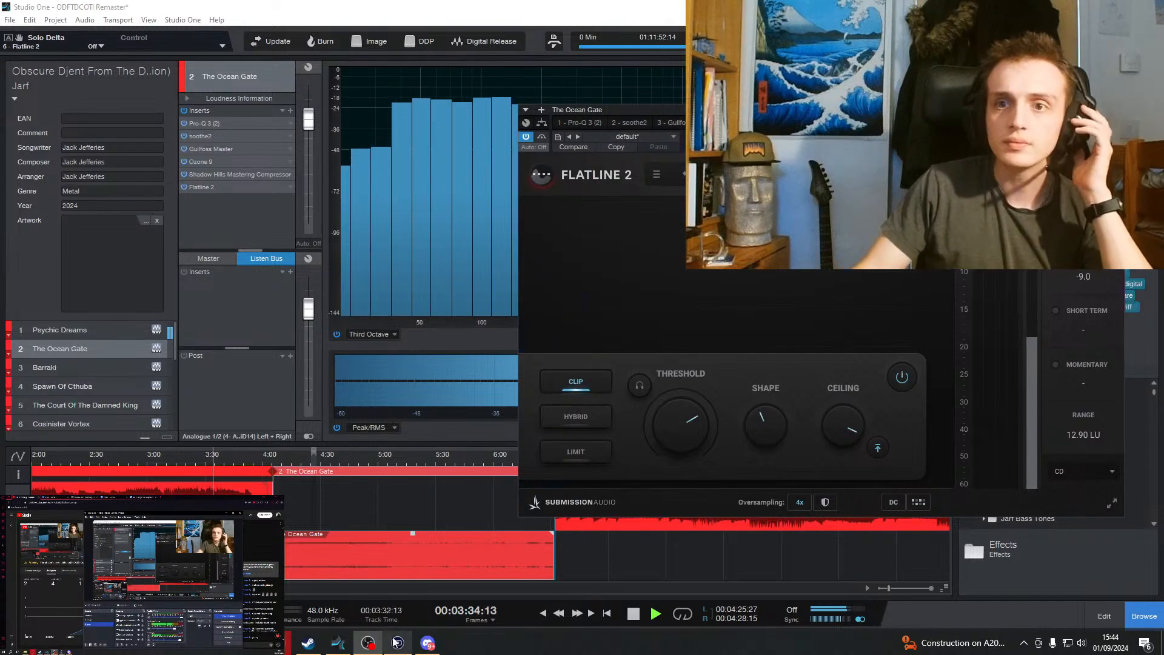
click(377, 647)
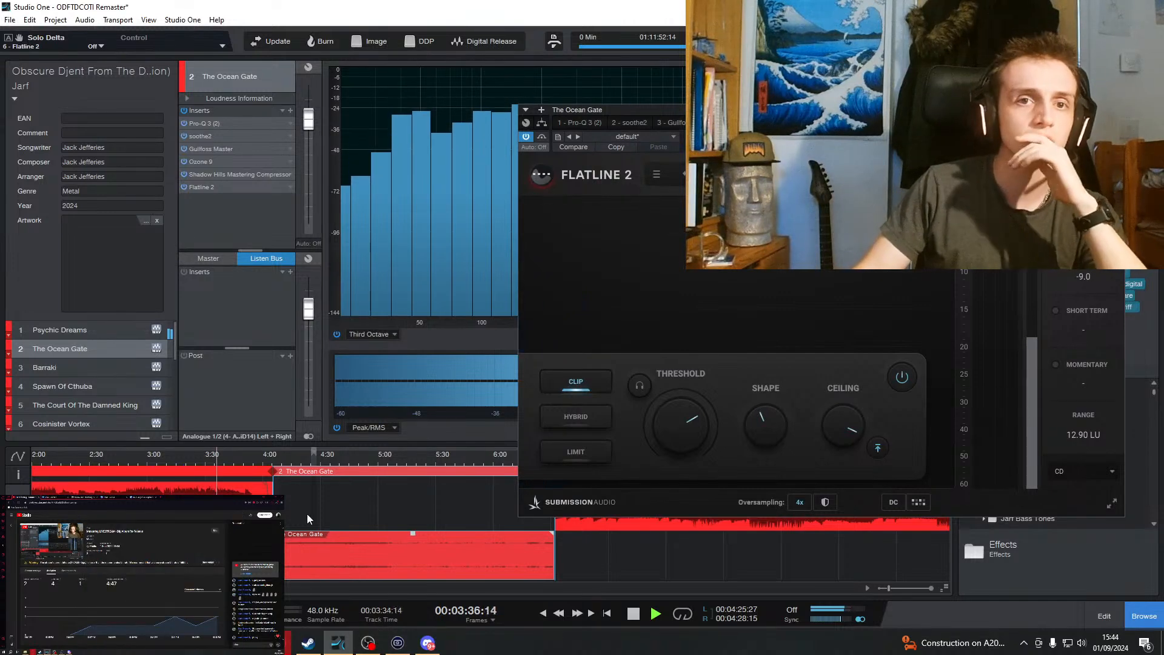
click(341, 457)
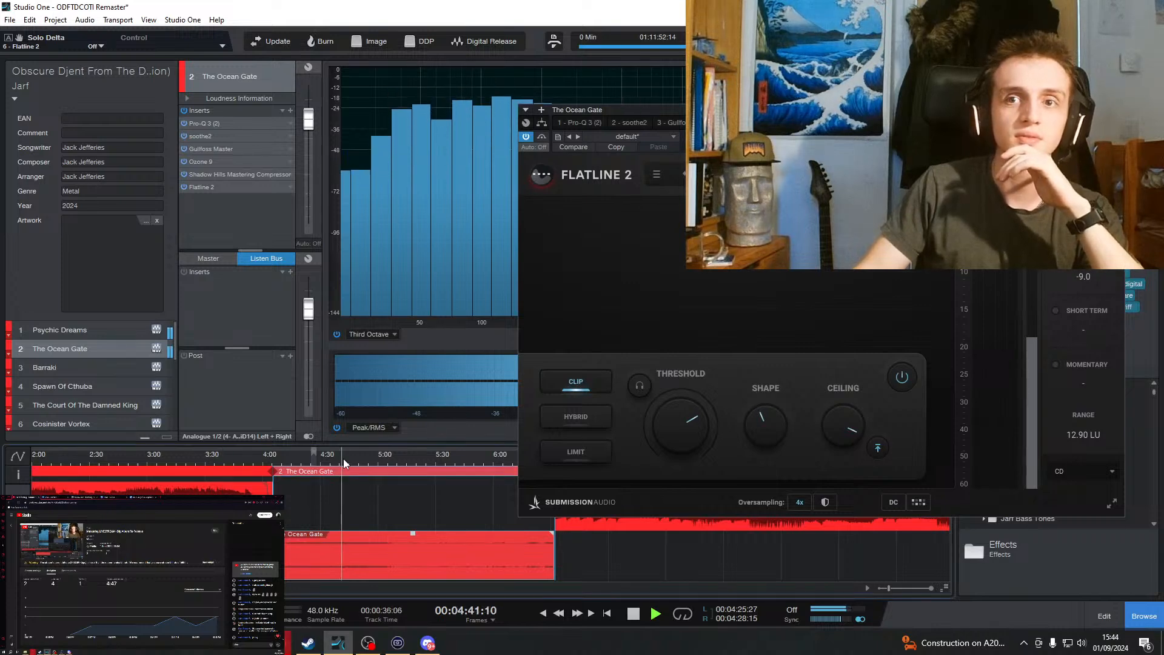
click(376, 459)
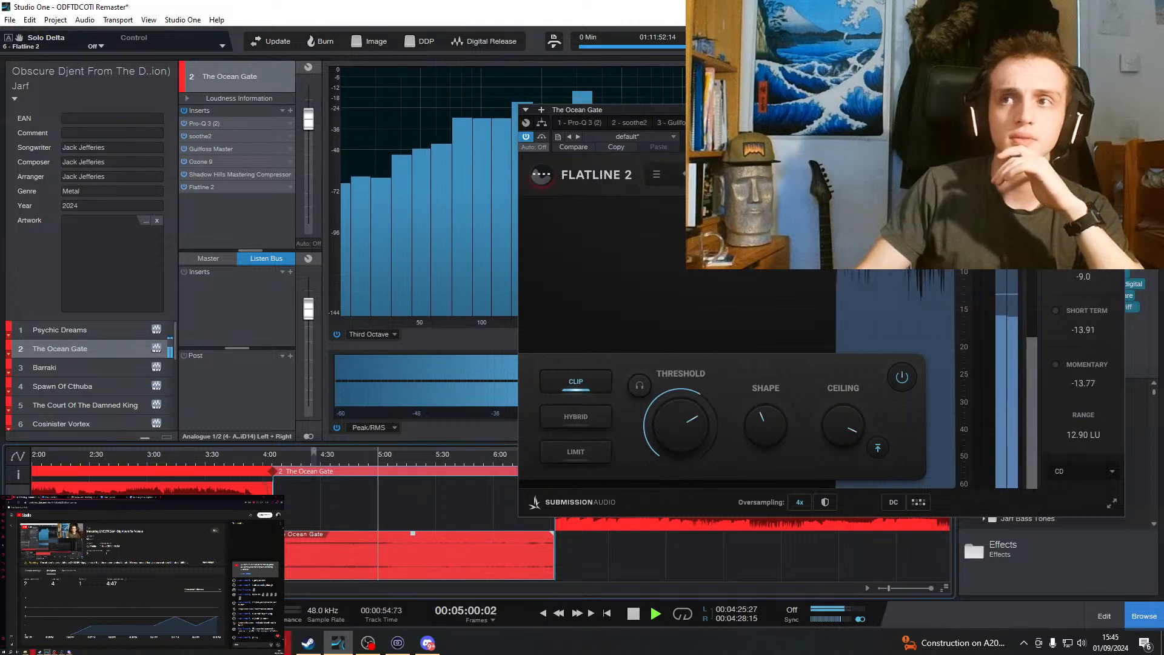
Play The Ocean Gate from about 5:50 and lower Flatline 2's threshold to -9.60 dB.
drag(758, 110, 0, 124)
click(482, 457)
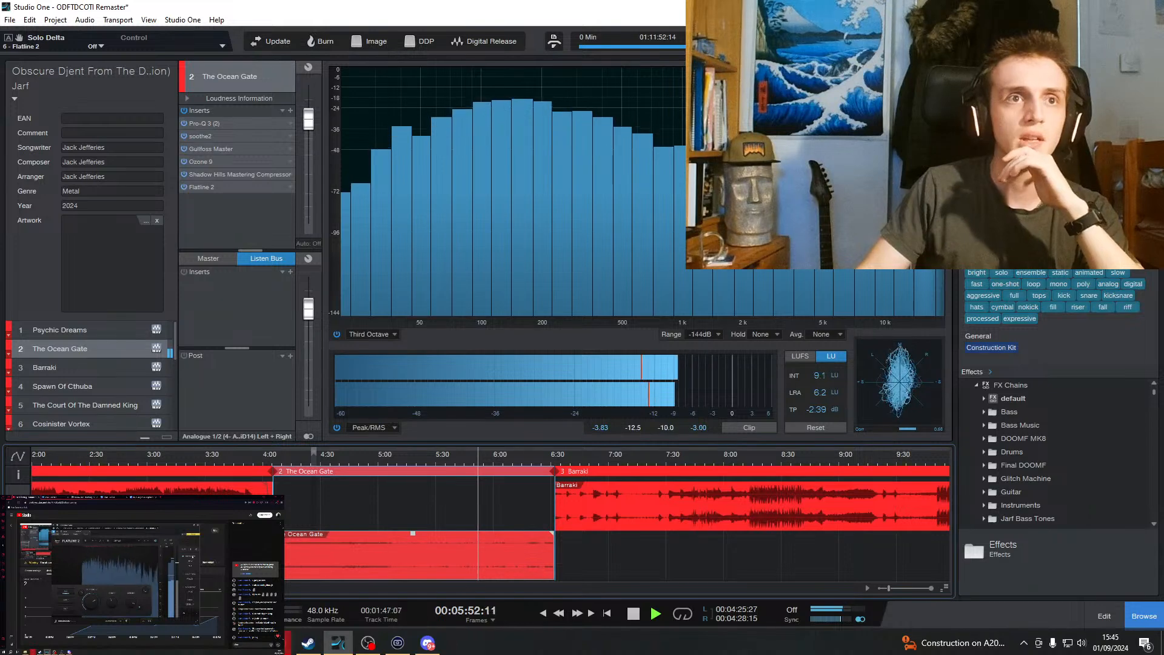
drag(0, 124, 743, 189)
mouse_move(439, 483)
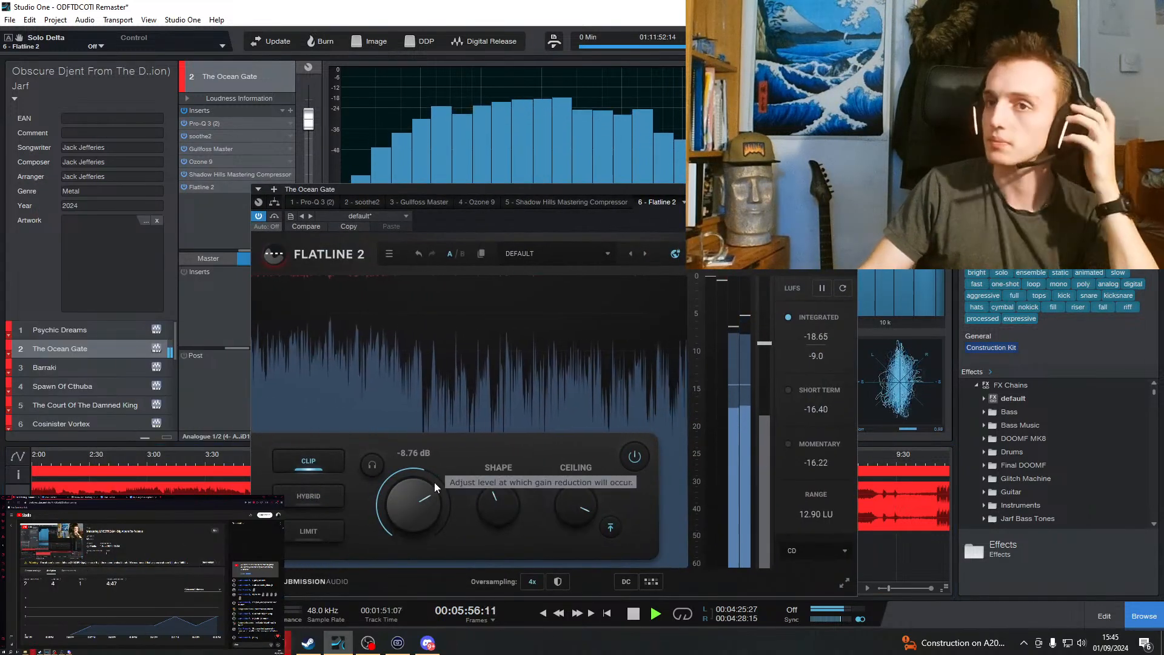
drag(433, 489, 421, 515)
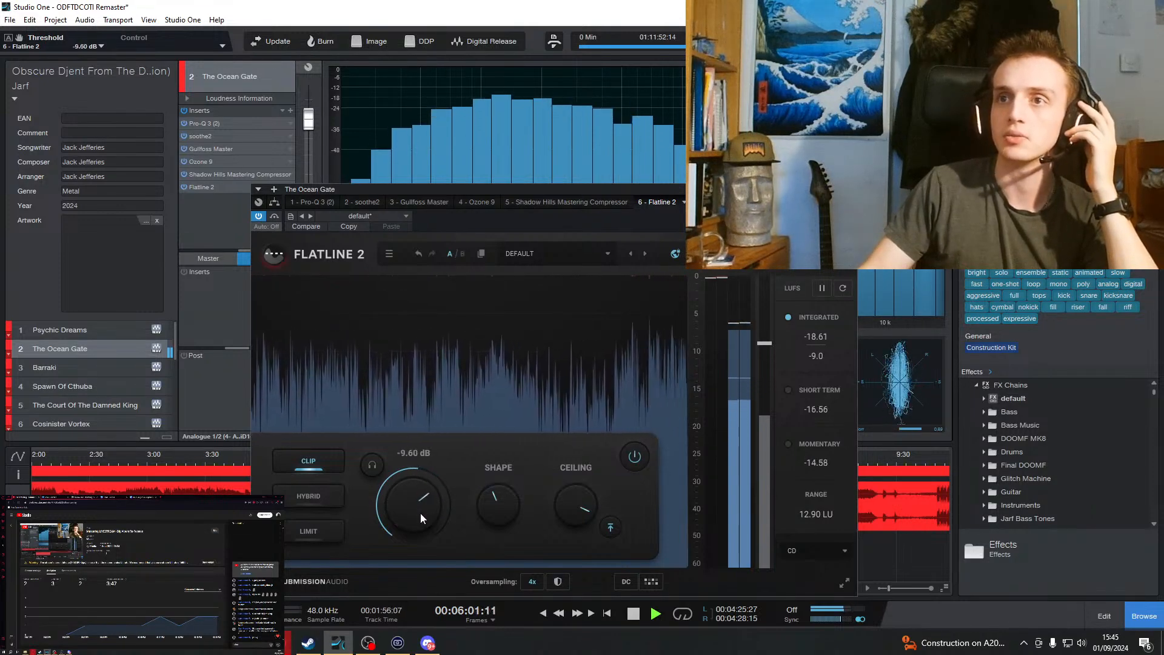
Lower Flatline 2's threshold to -11.64 dB while soloing its difference signal, and turn the solo off.
click(372, 465)
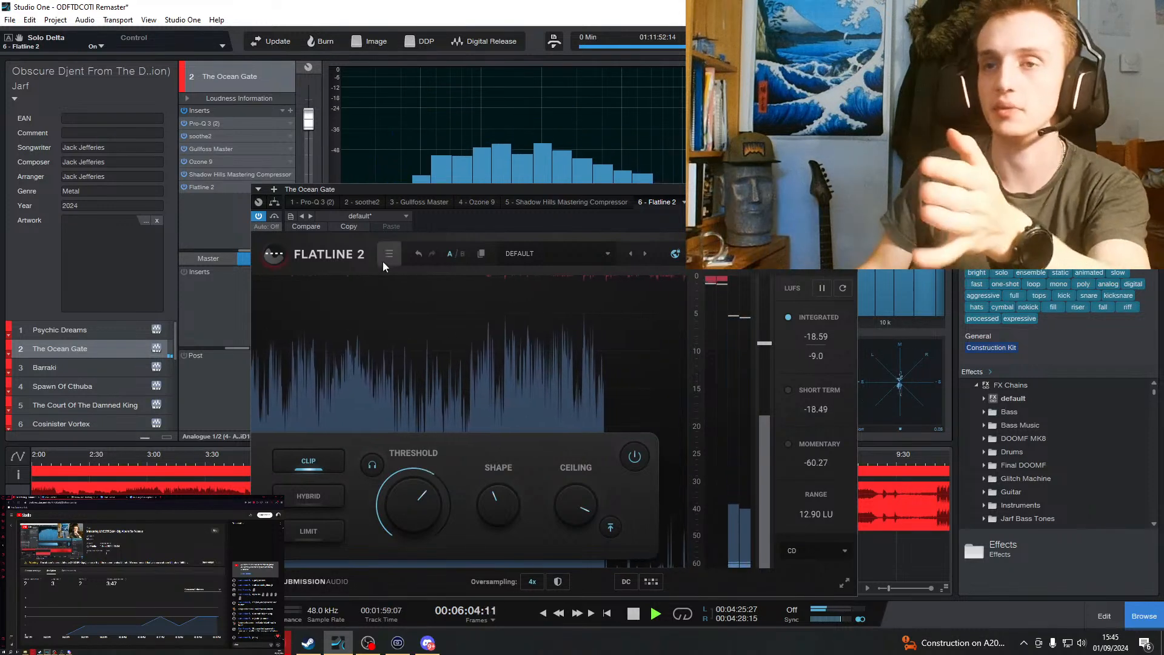
mouse_move(427, 490)
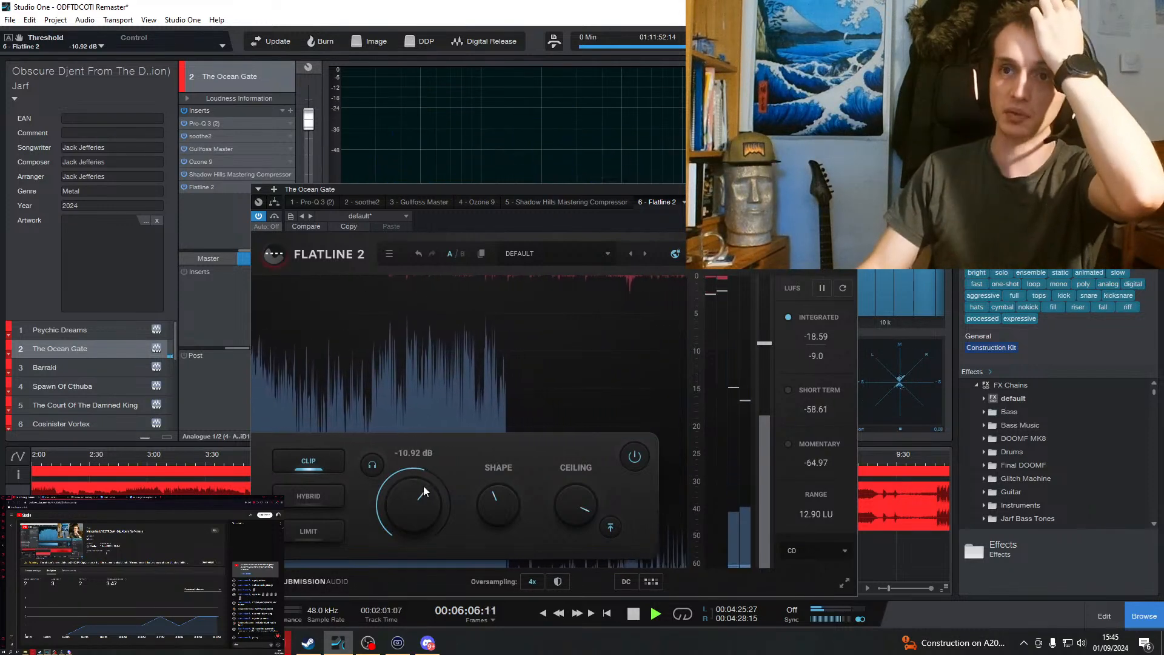
mouse_move(422, 486)
mouse_down()
mouse_move(435, 587)
mouse_move(410, 505)
mouse_move(427, 490)
mouse_up()
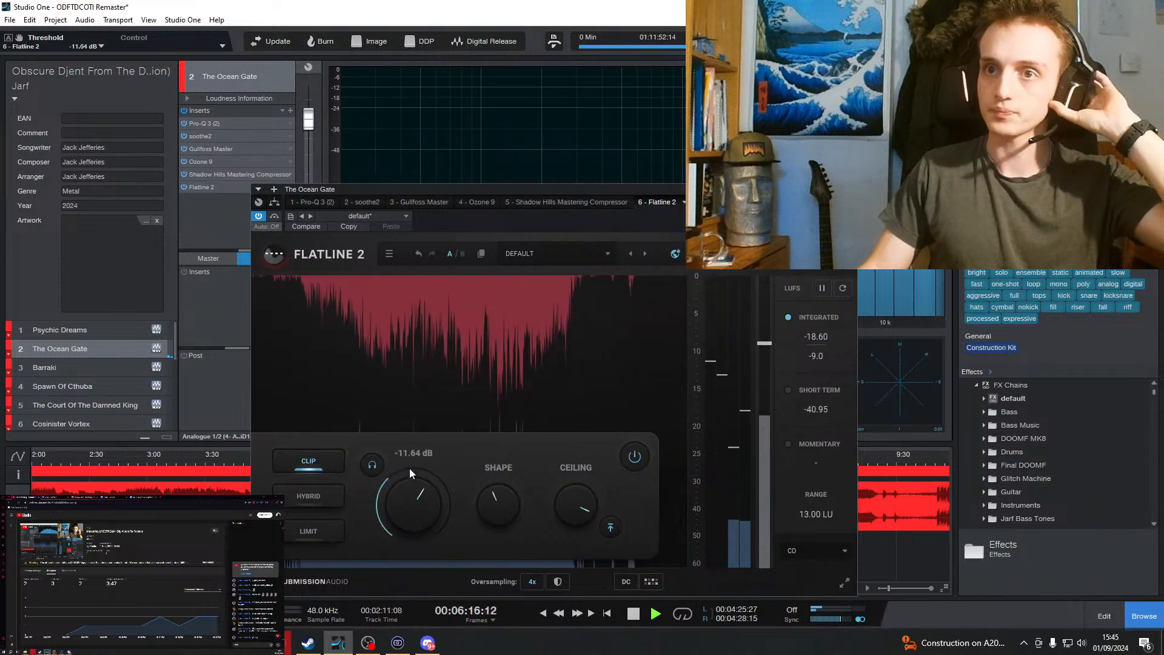
click(373, 466)
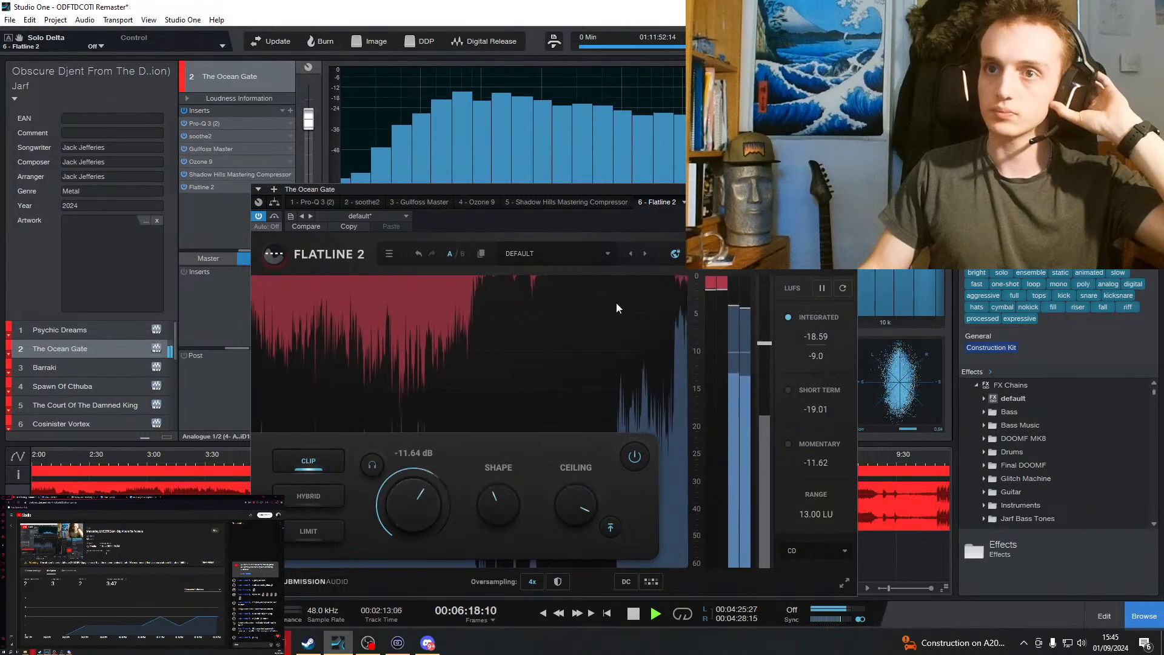
Compare Psychic Dreams from about 3:28 with The Ocean Gate from about 4:34, moving the Flatline 2 window clear of the playback timeline.
drag(716, 189, 757, 165)
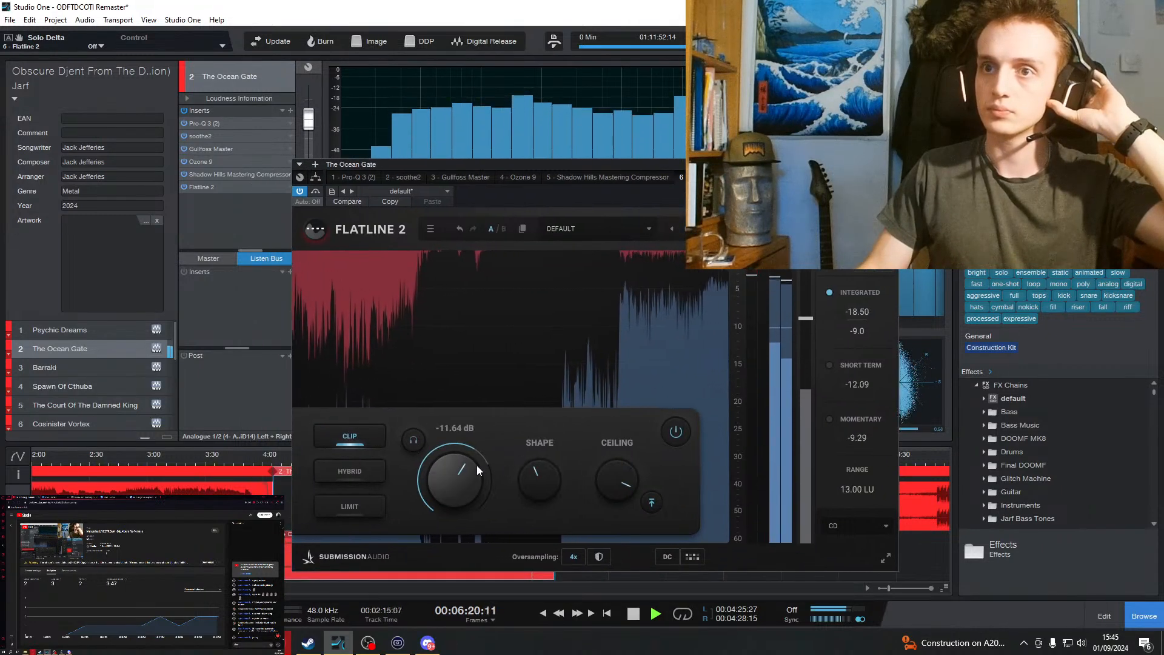
click(202, 457)
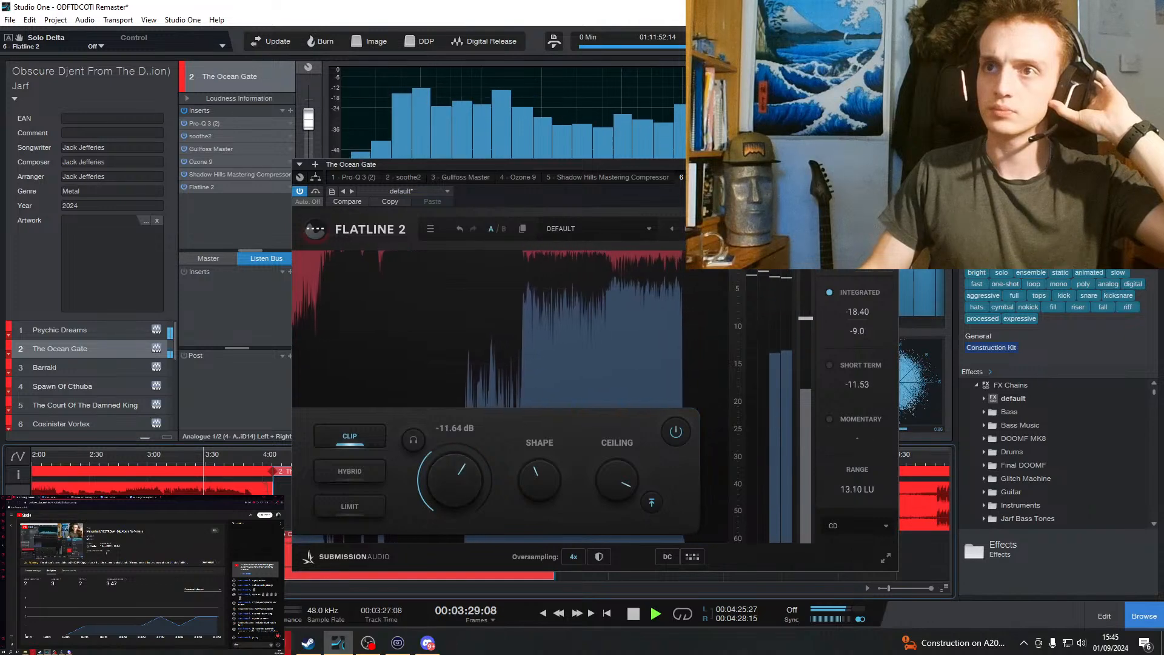
drag(438, 164, 499, 137)
click(327, 457)
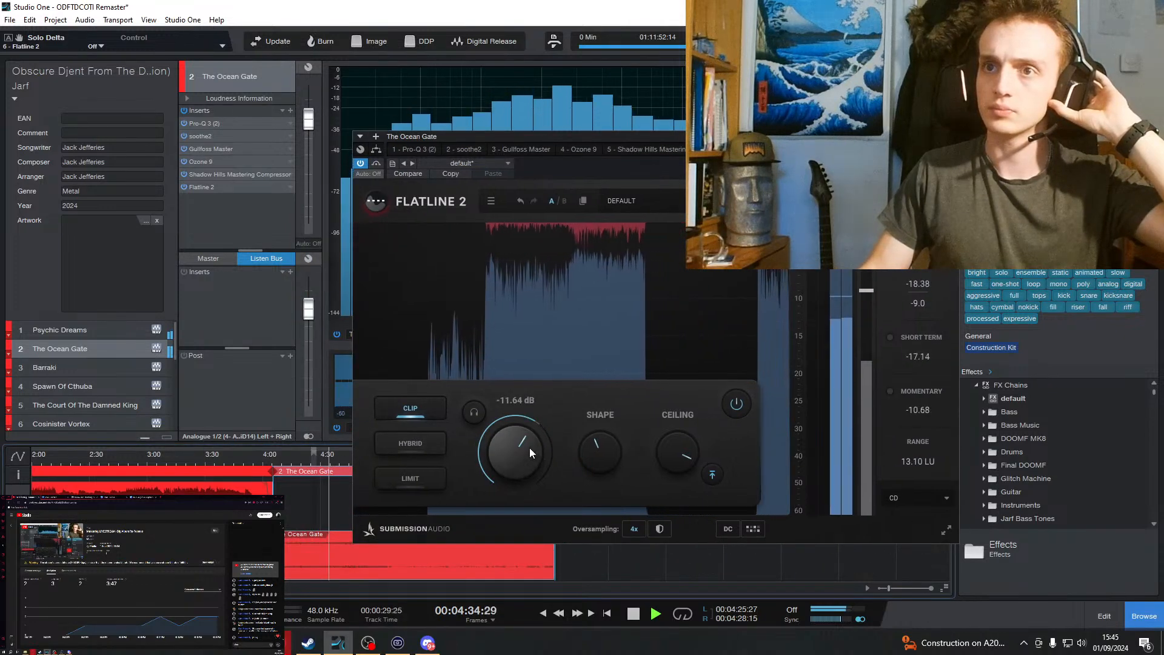
Raise Flatline 2's threshold on The Ocean Gate while it plays, and set it to exactly -10 dB.
drag(534, 456, 545, 451)
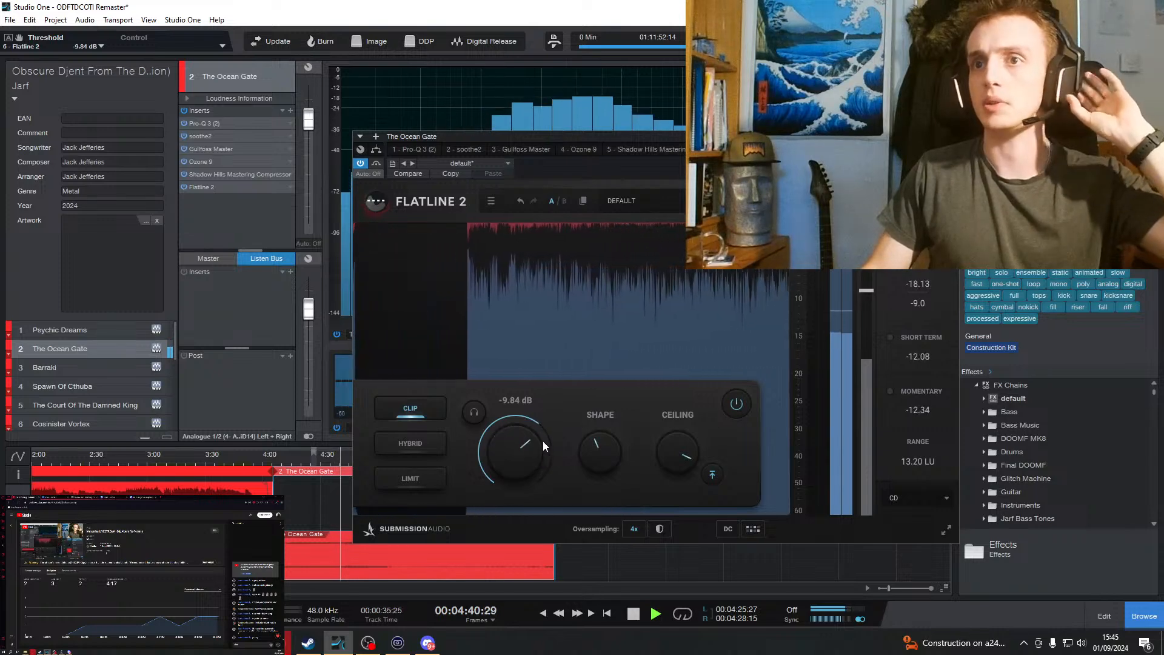
double_click(526, 442)
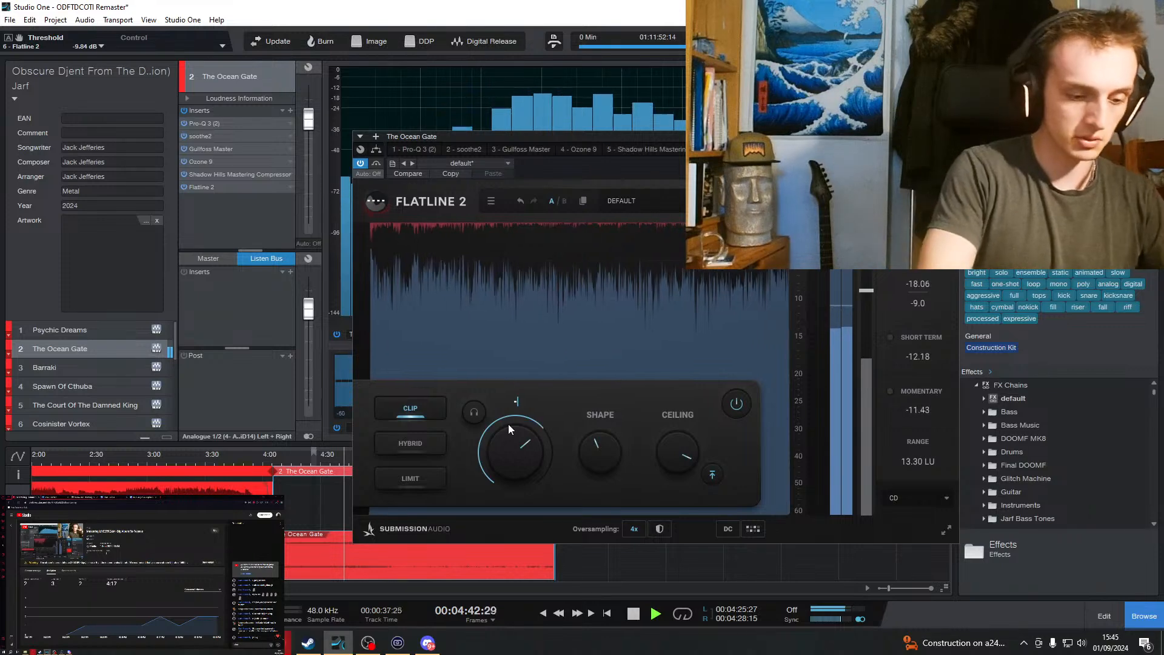
text(-10)
key(Return)
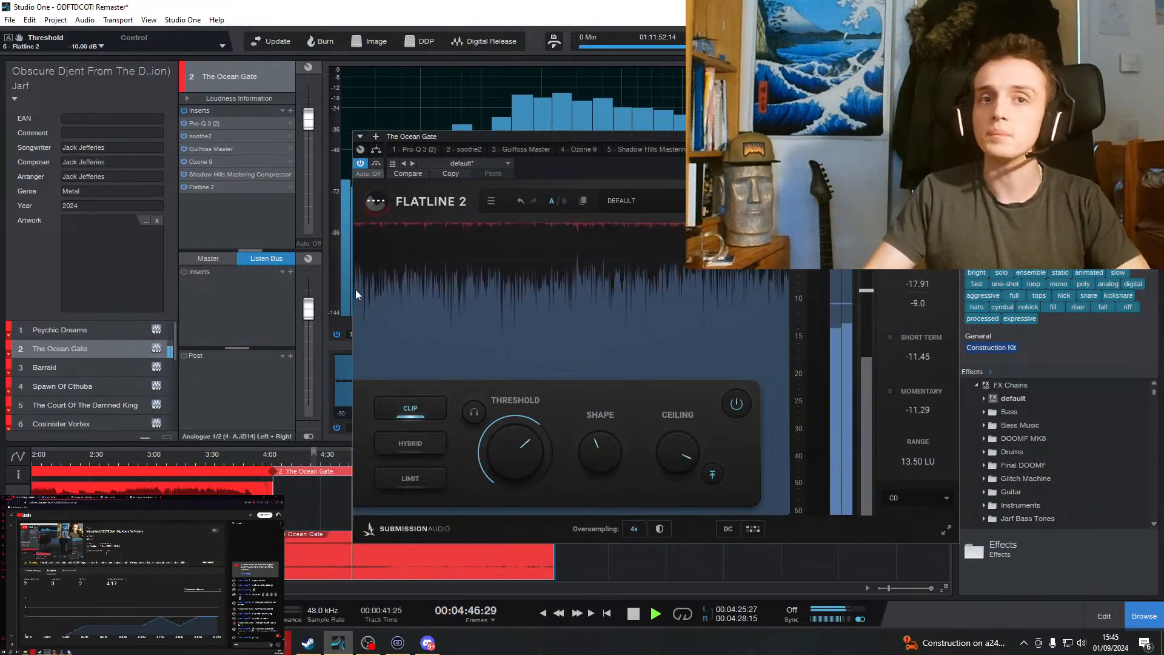
Move the plug-in window onto the second screen, show the Master channel's effects, and stop playback.
drag(789, 136, 0, 159)
drag(152, 539, 195, 536)
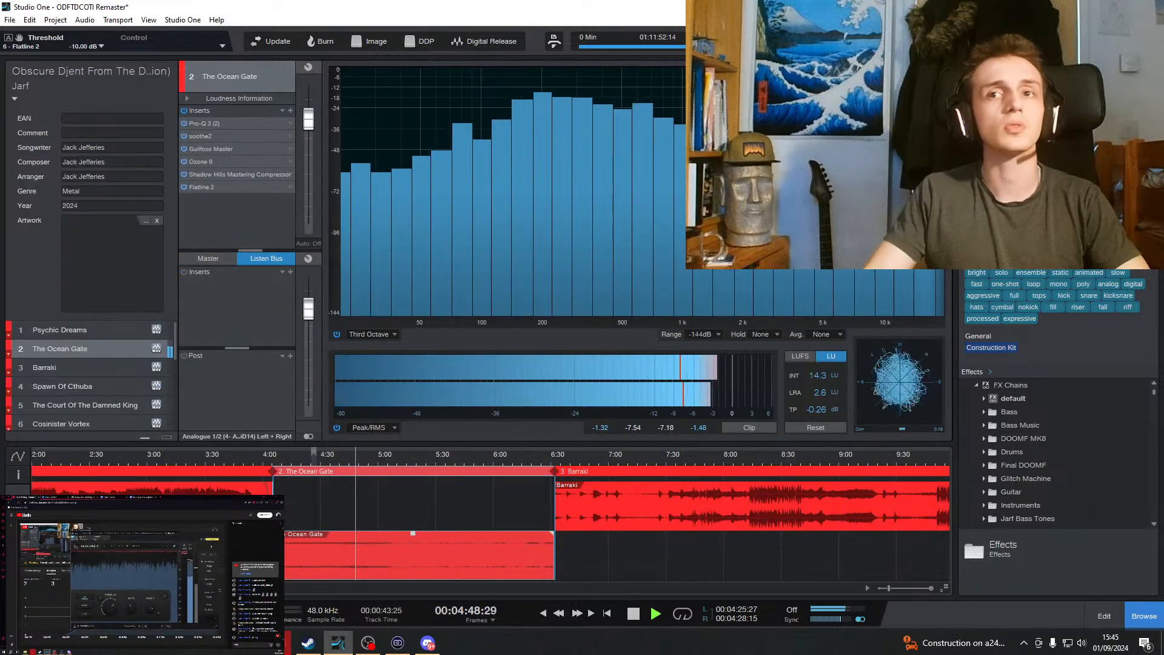
click(209, 257)
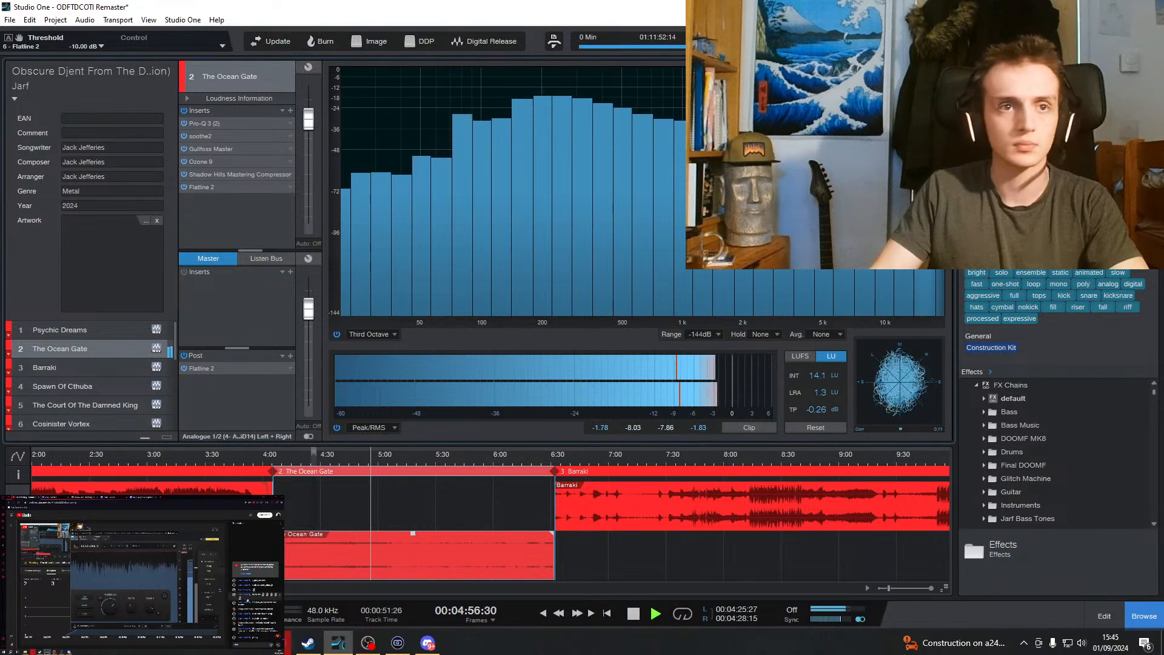
click(632, 615)
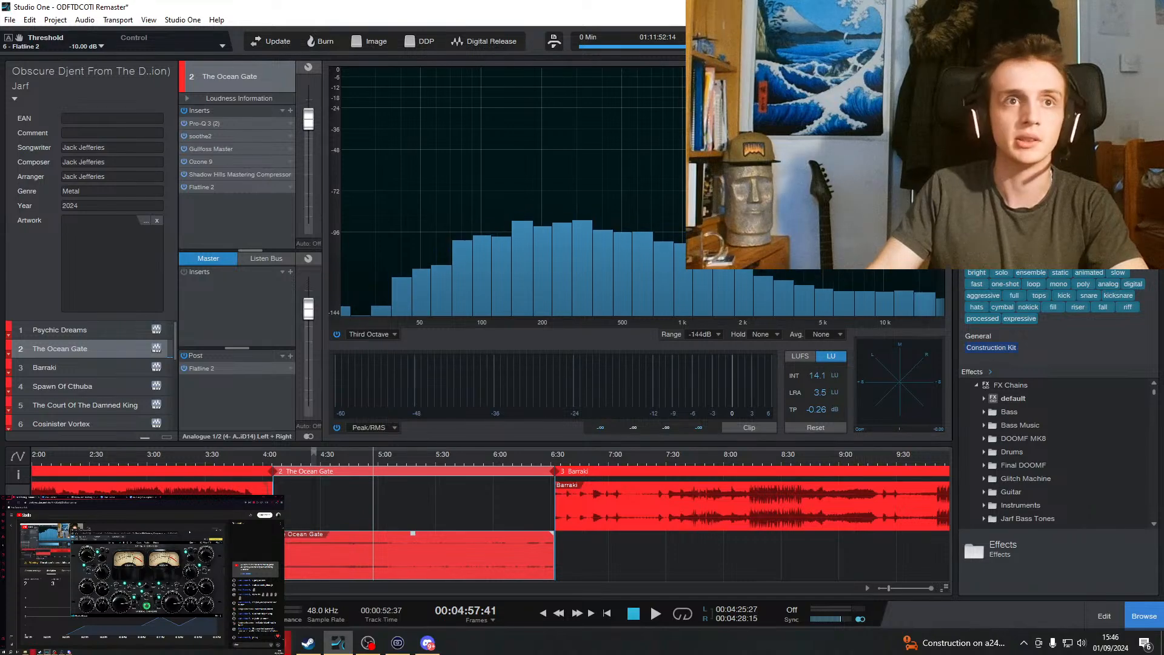
Bring the plug-in window back to the main screen and examine The Ocean Gate's Flatline 2 threshold, shape and ceiling.
drag(0, 136, 728, 197)
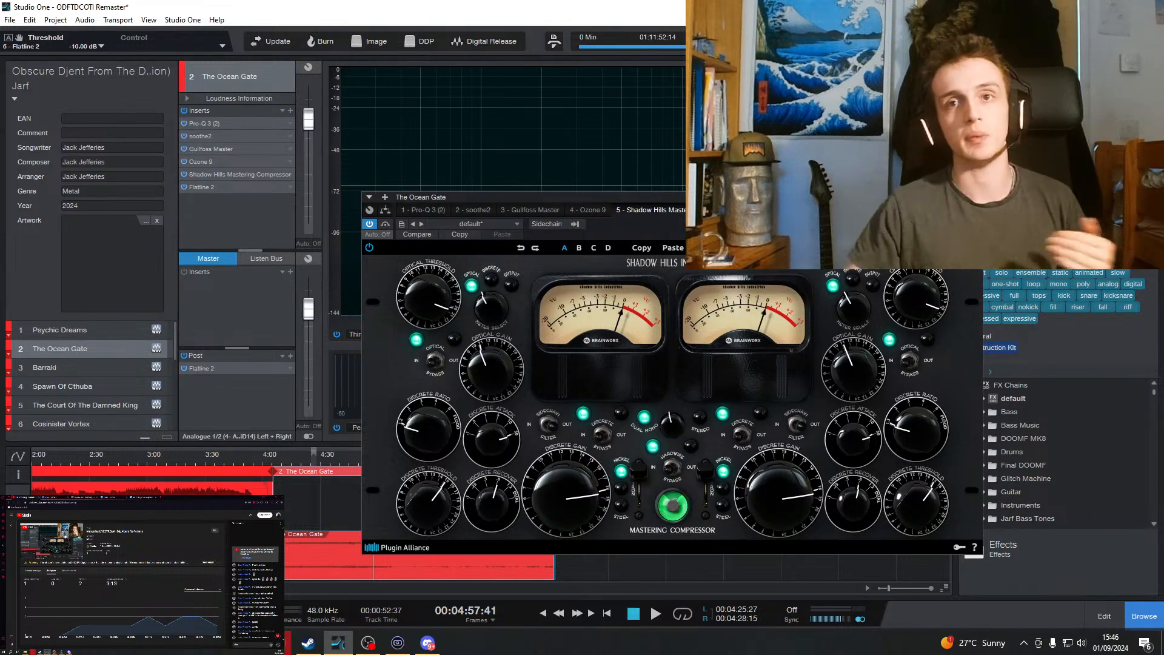
click(203, 187)
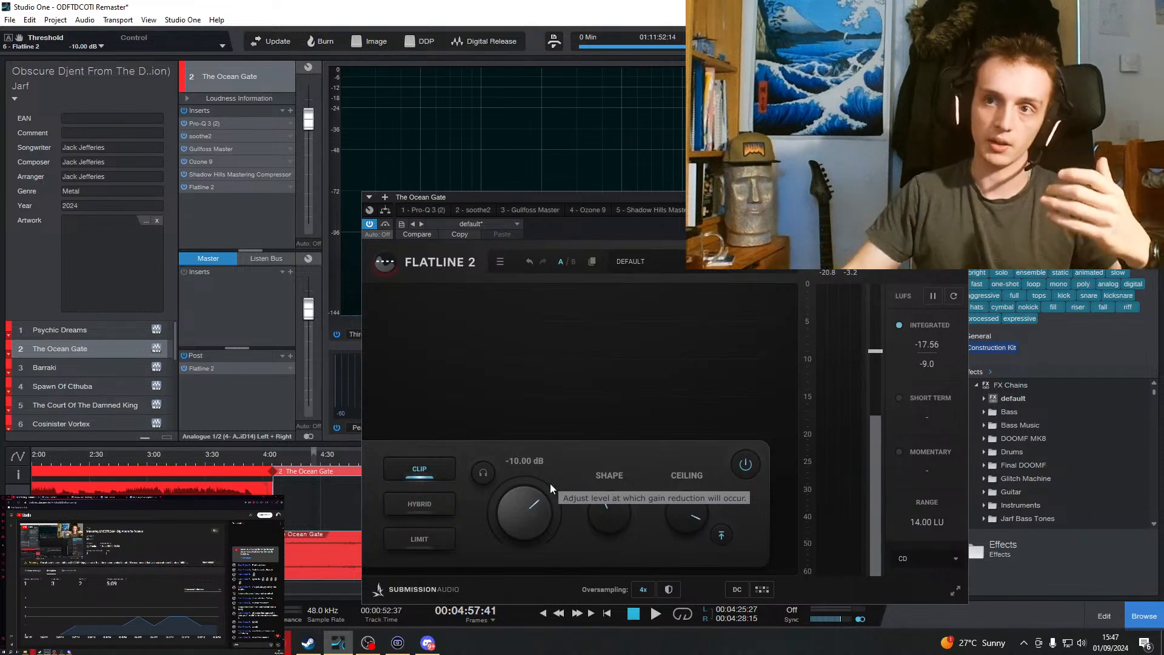
mouse_move(678, 530)
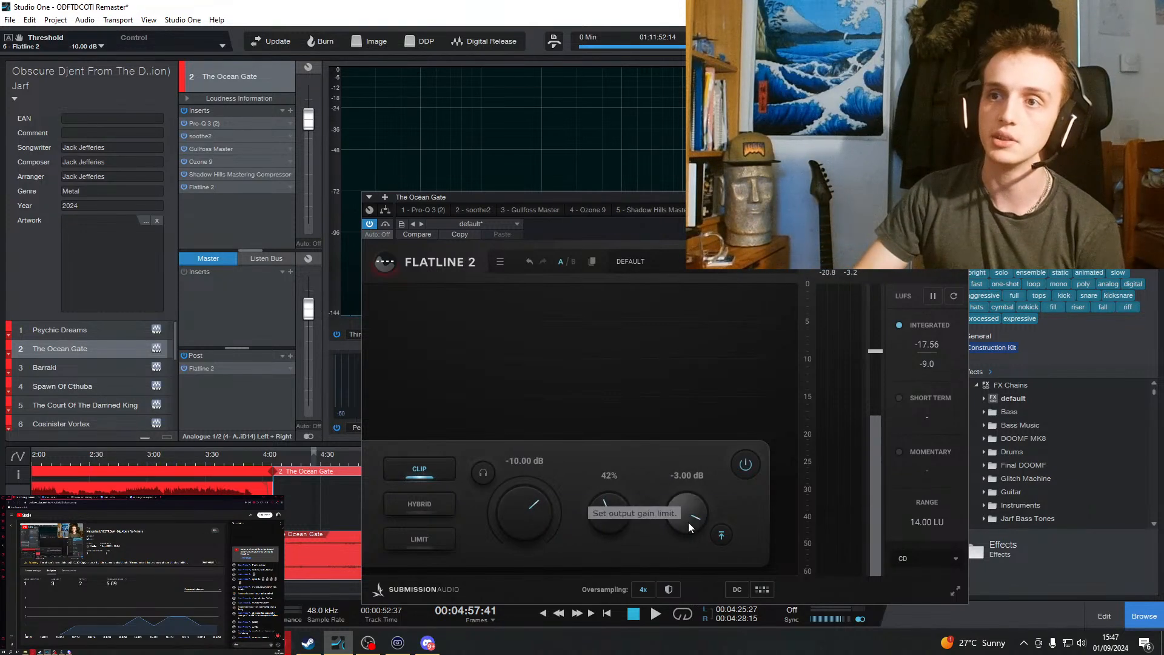
Compare the Flatline 2 in the Master's post section with The Ocean Gate's own Flatline 2, including its clip shape setting.
click(202, 369)
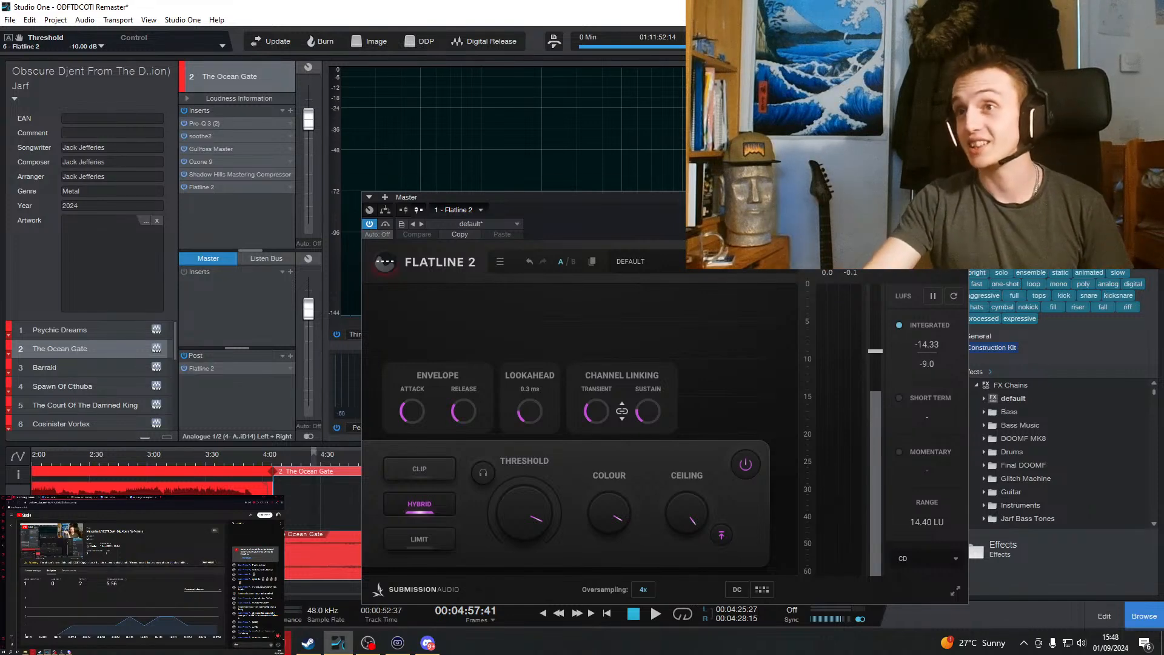
drag(887, 205, 866, 104)
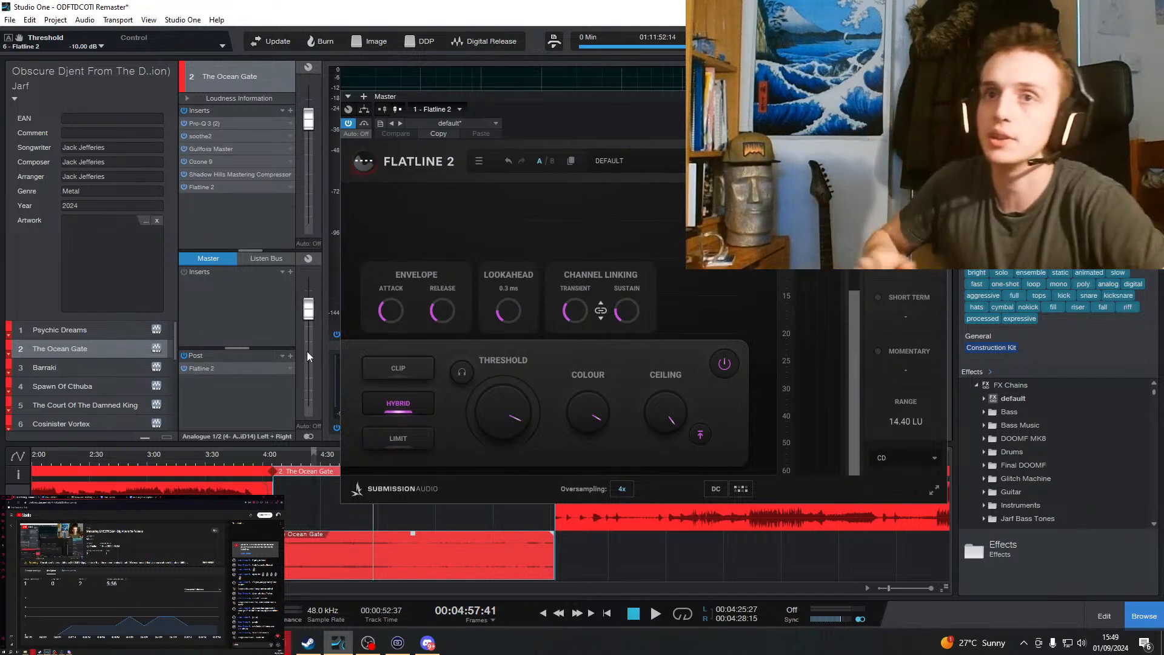
click(220, 185)
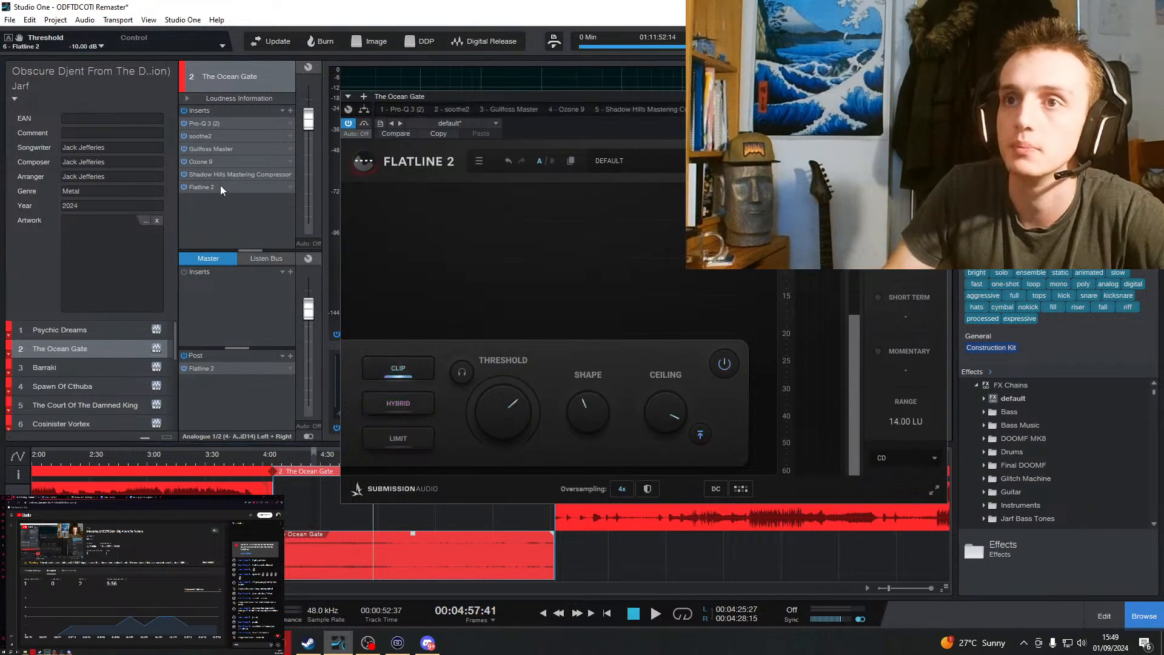
mouse_move(590, 409)
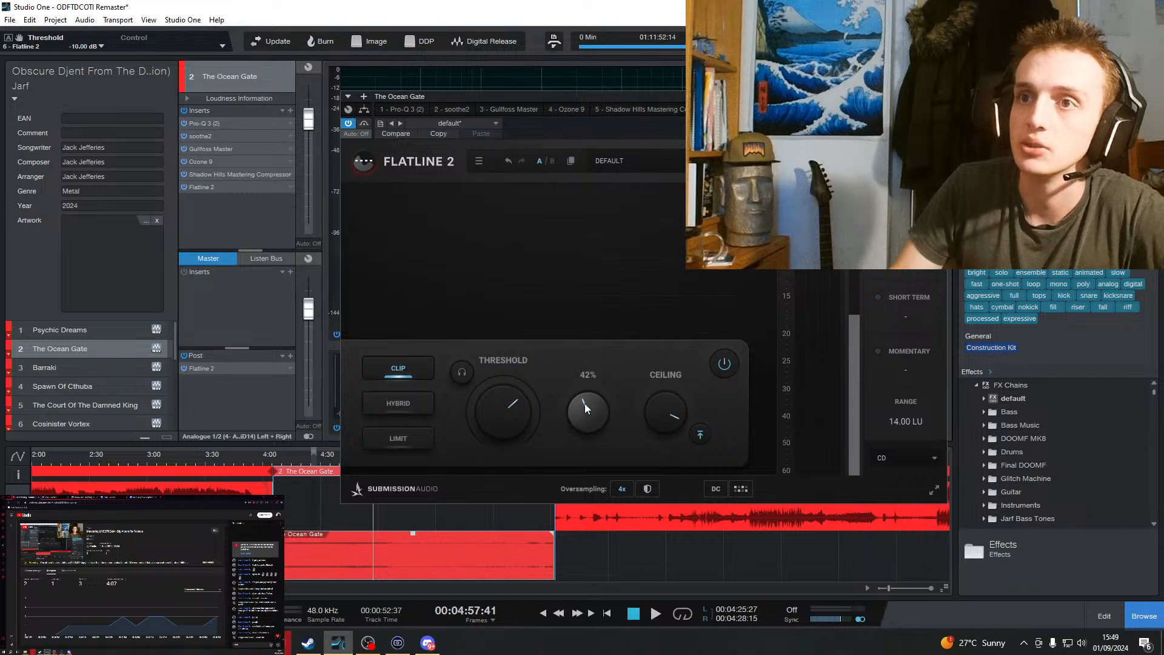
Review the threshold, channel linking and colour settings of the Master's hybrid-mode Flatline 2, and close its window.
click(203, 368)
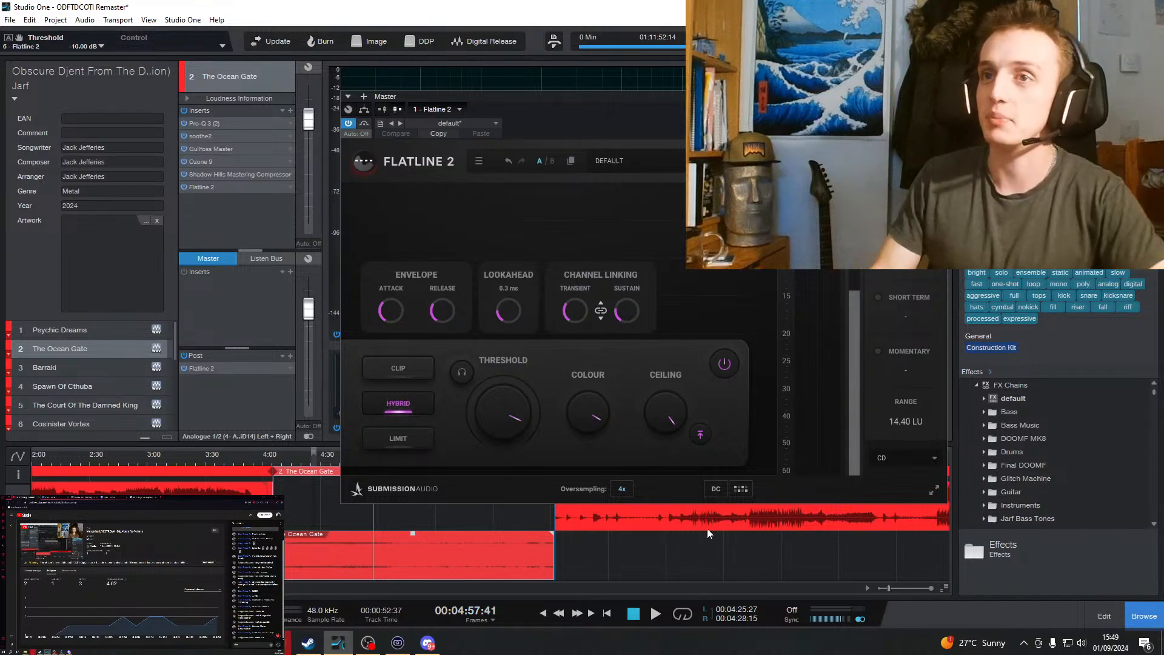
mouse_move(491, 417)
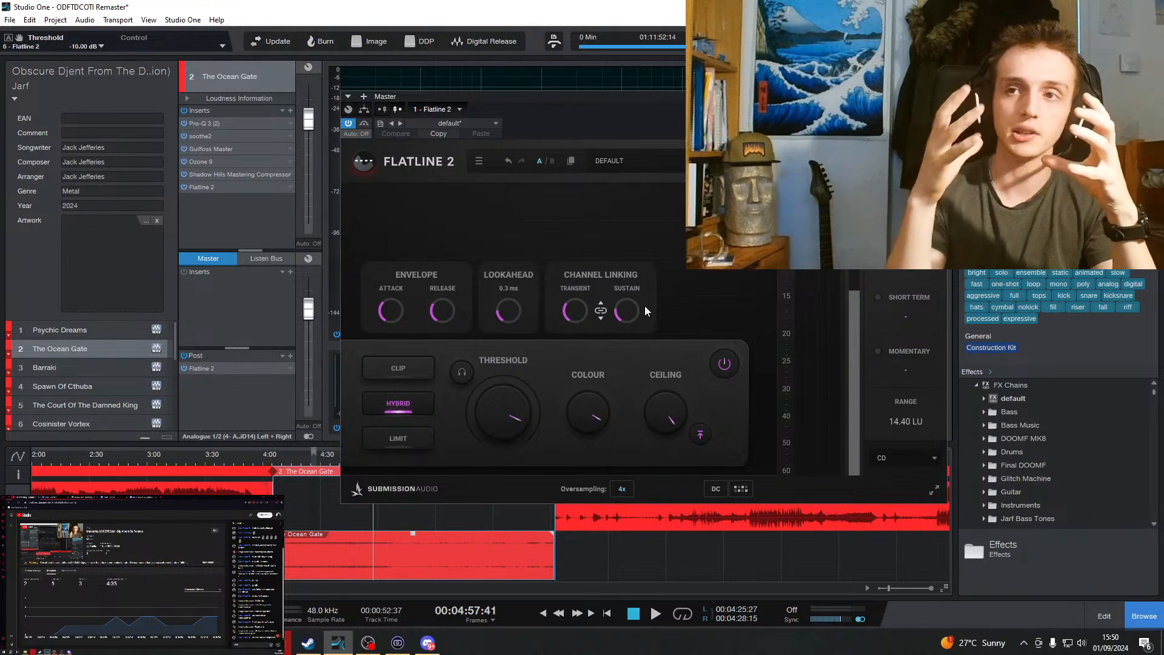
mouse_move(603, 401)
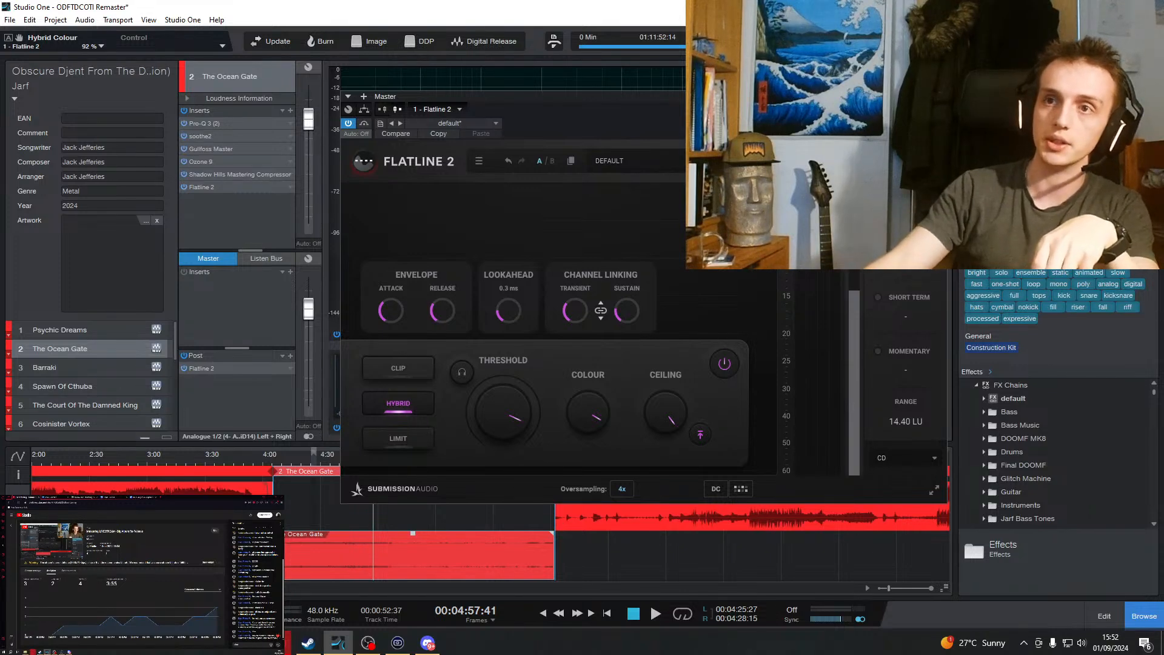
click(939, 96)
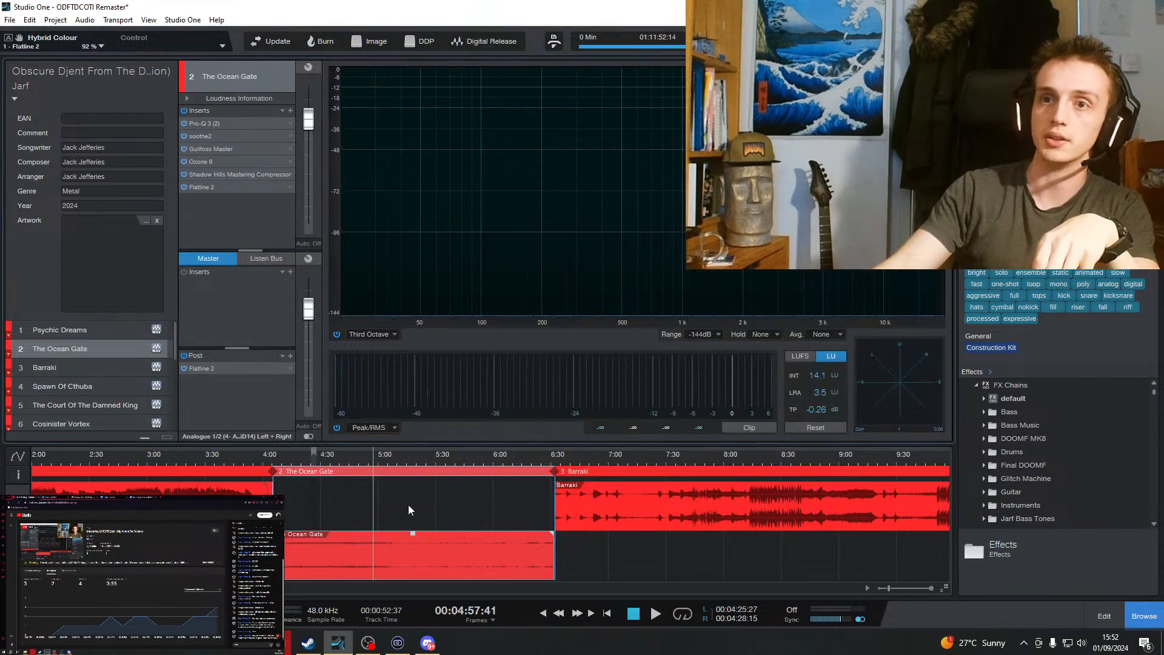
Play The Ocean Gate from about 4:41 to check its level and loudness meters, and stop playback.
click(342, 461)
key(space)
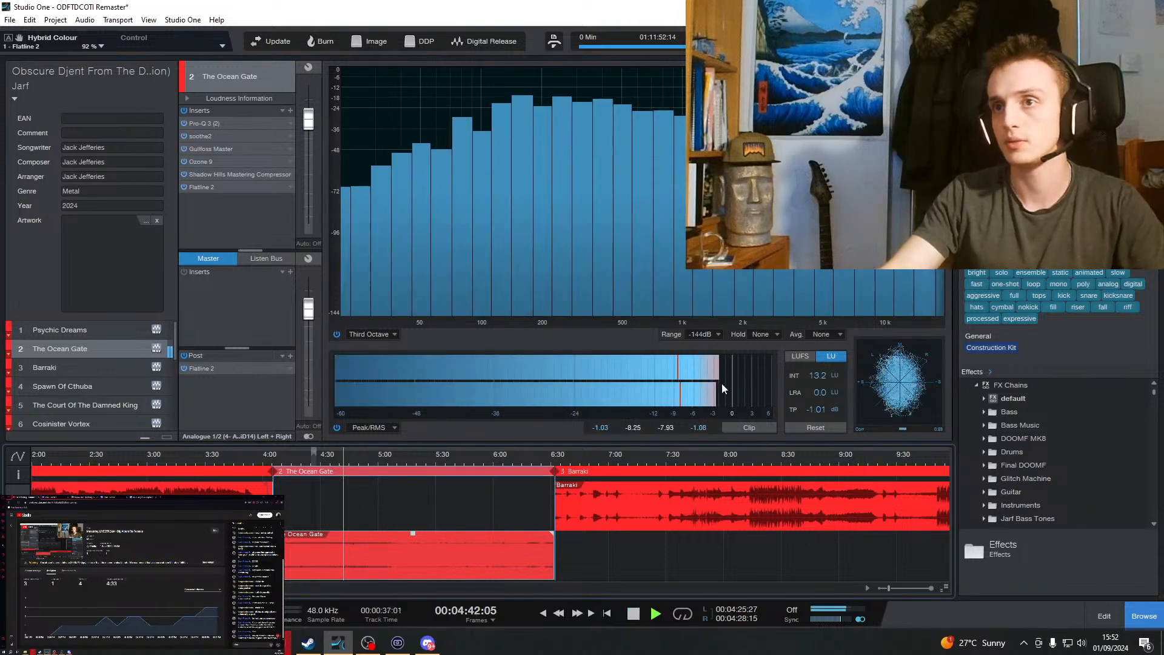
key(space)
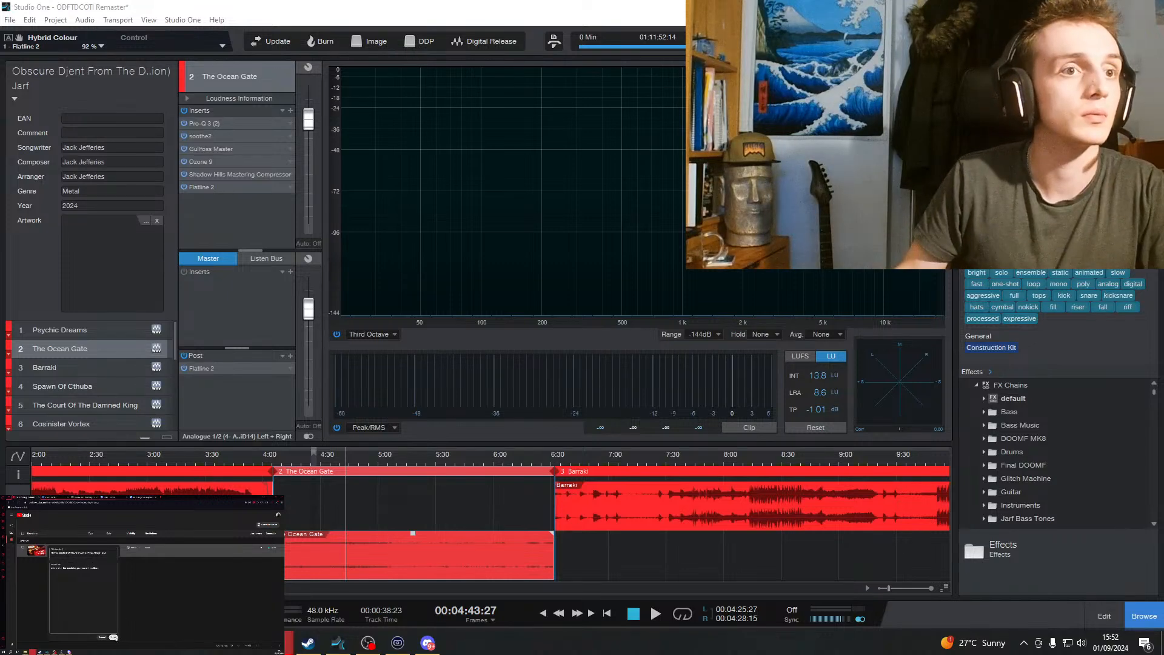
Confirm the open dialog in YouTube Studio's content list and open the livestream's control page.
click(115, 638)
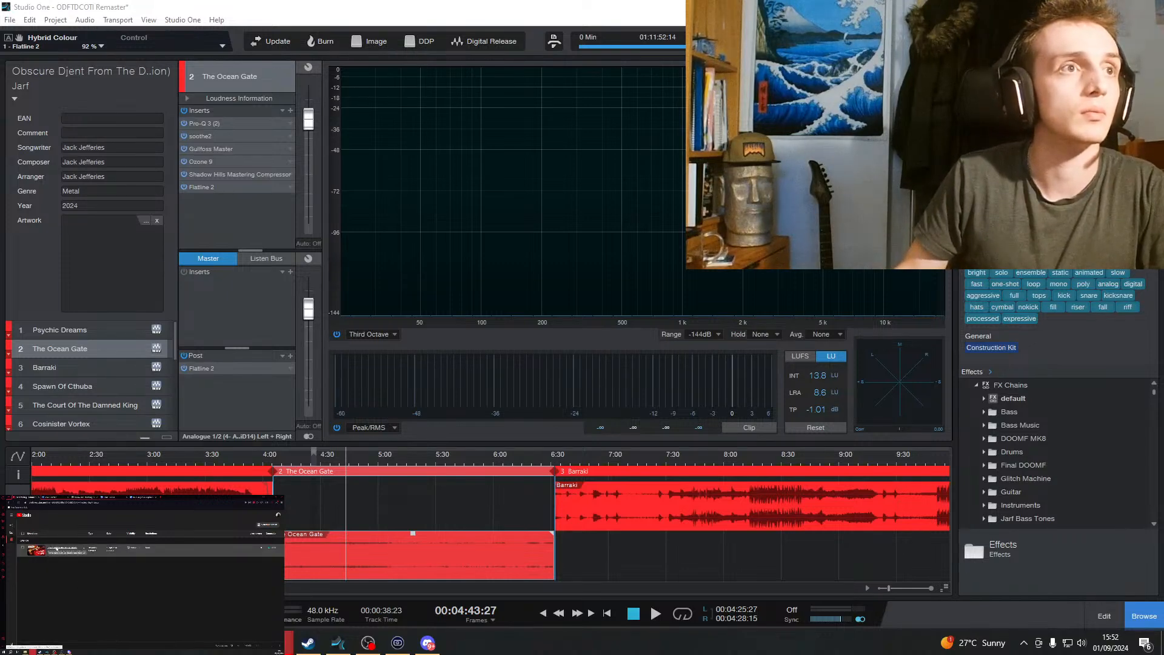
click(57, 548)
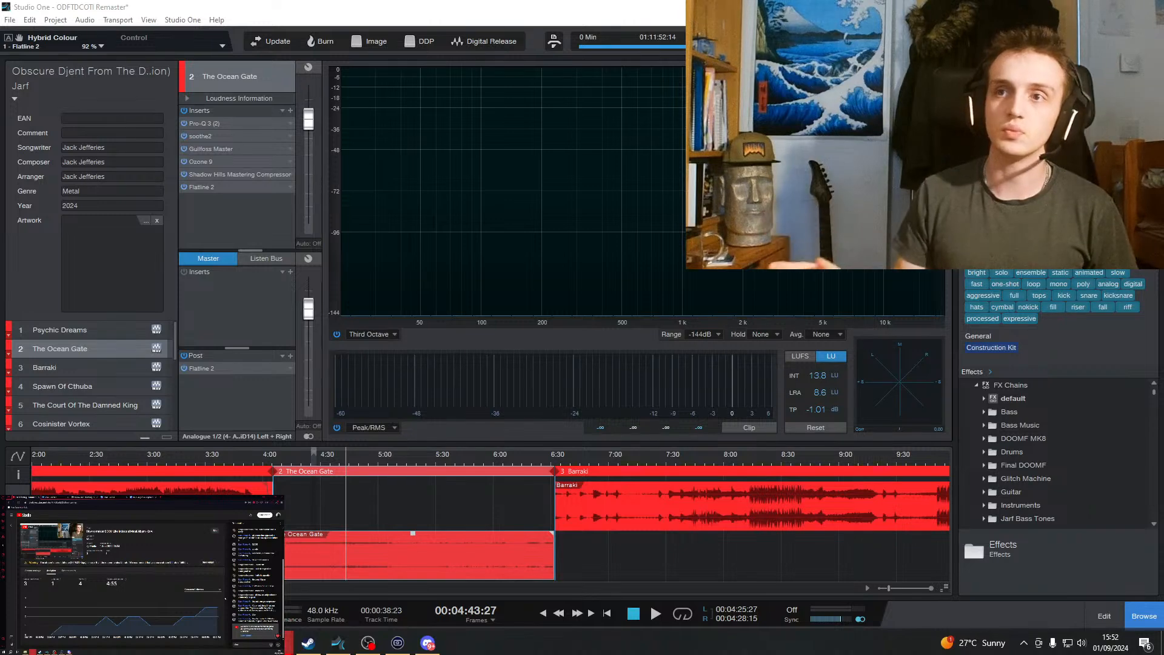
Replay The Ocean Gate from about 4:37, check its level and loudness meters, and stop playback.
click(335, 457)
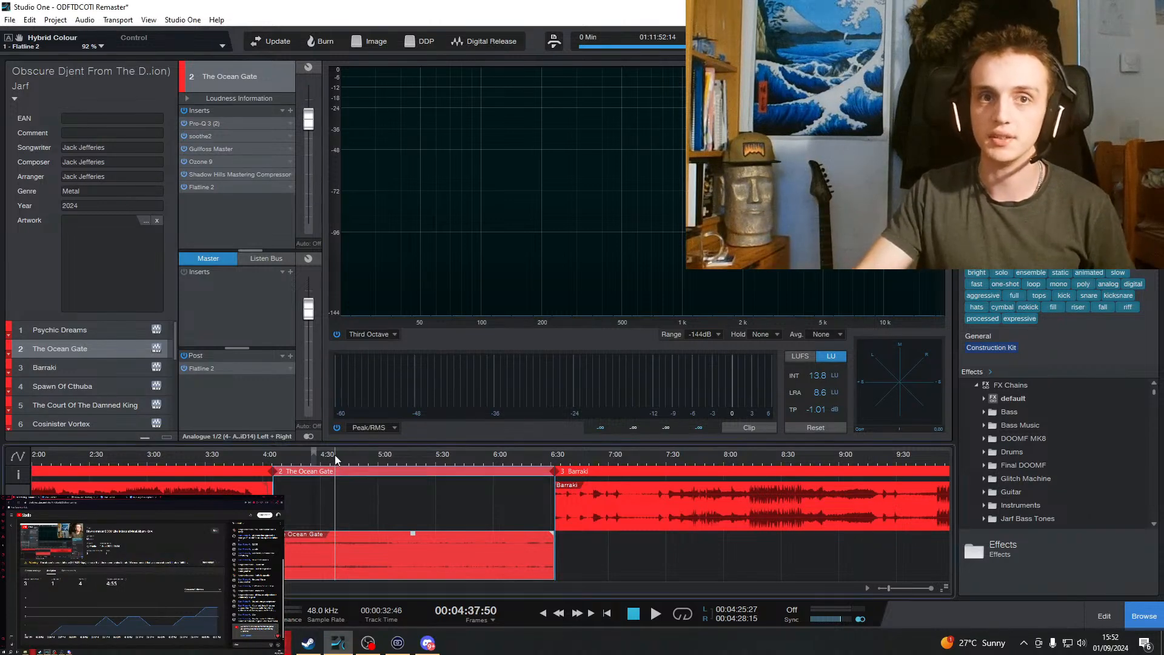
key(space)
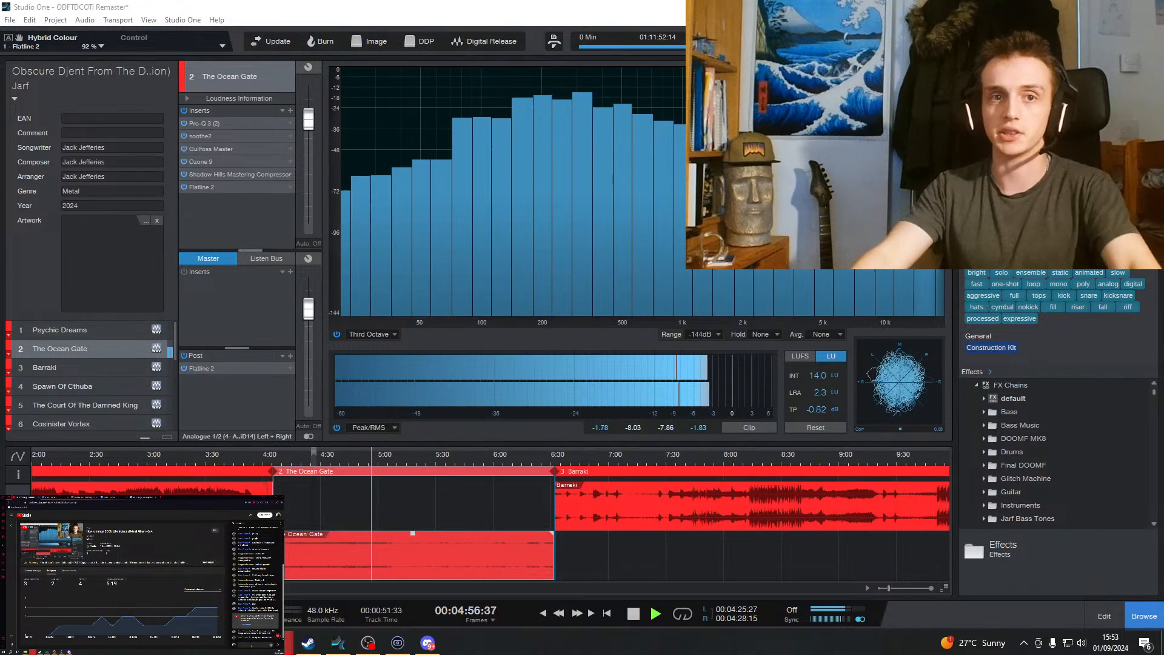
key(space)
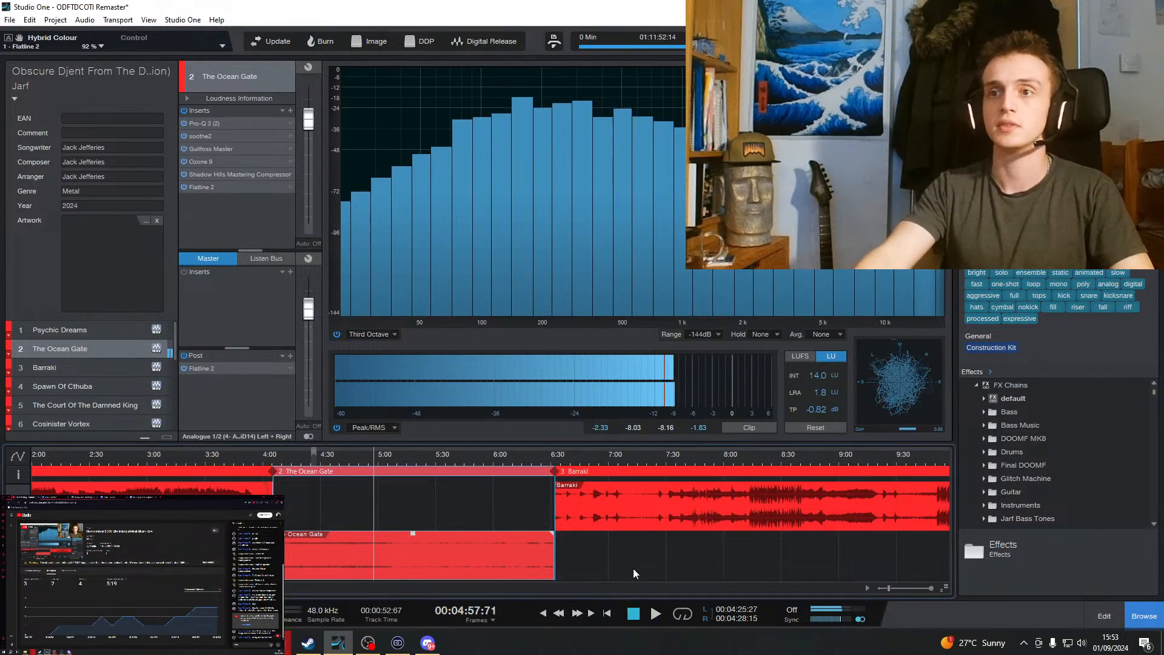
click(758, 427)
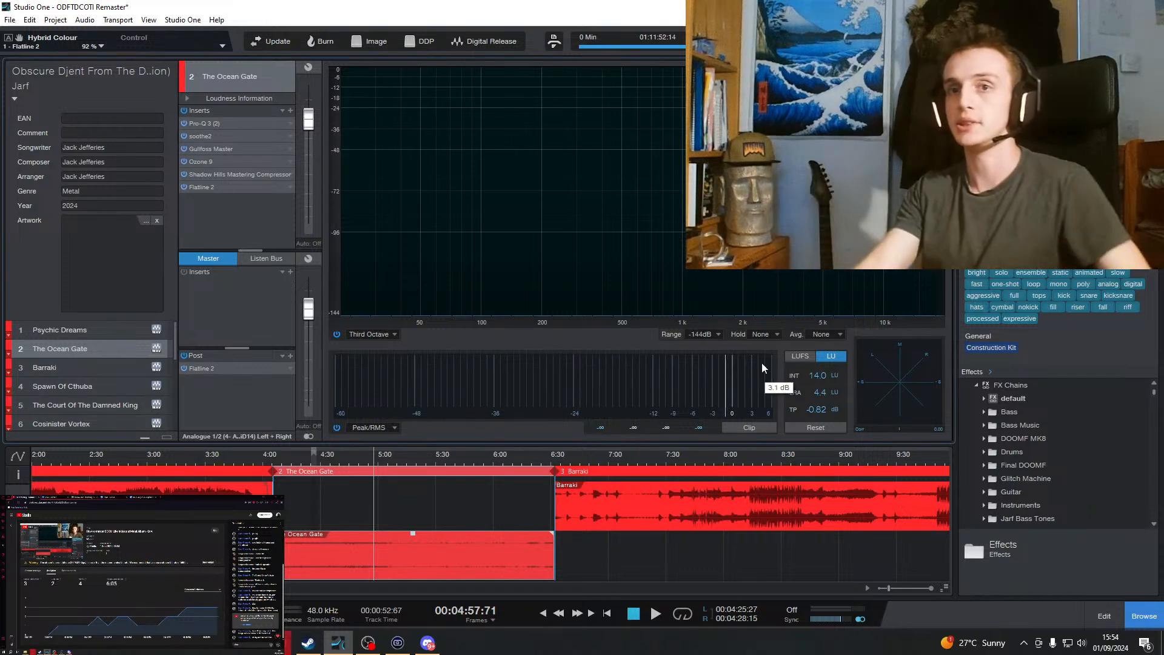
Play Psychic Dreams from about 3:24 and 2:24, and Barraki from about 9:24, to compare their meters and stereo images.
click(193, 460)
key(space)
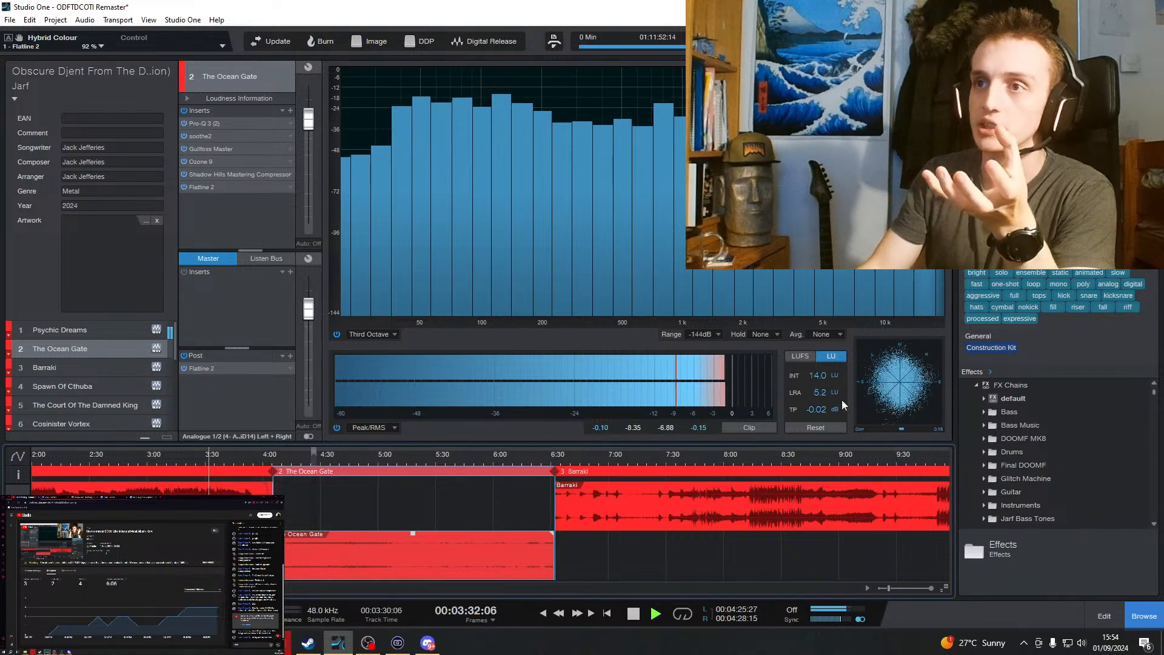
click(77, 464)
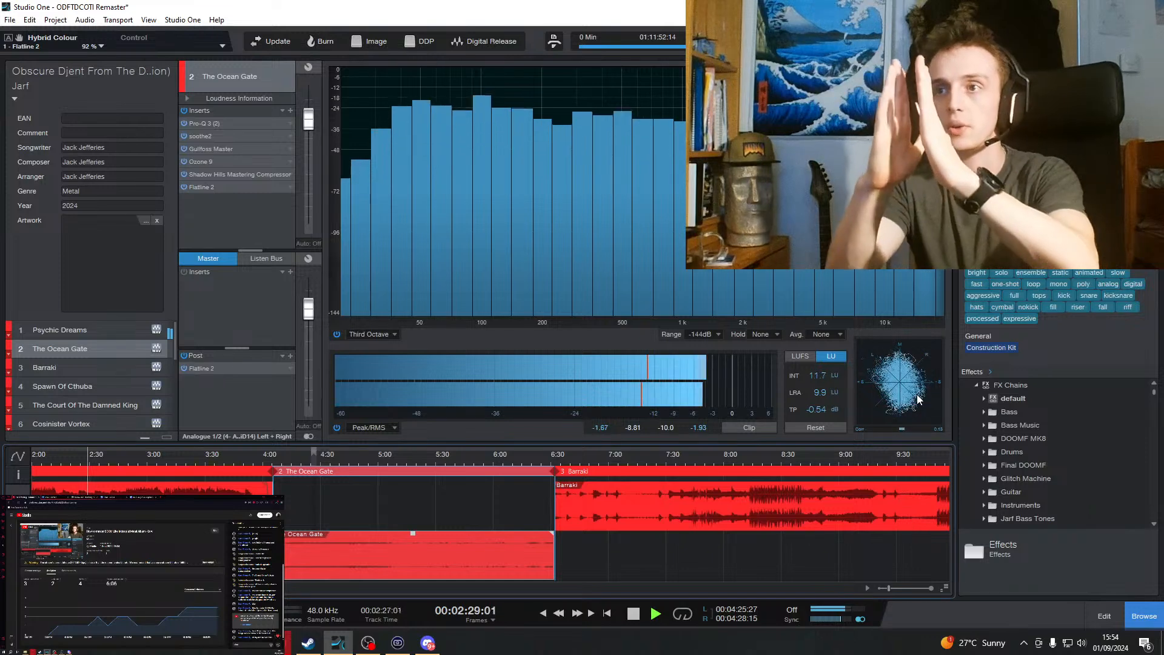
click(886, 459)
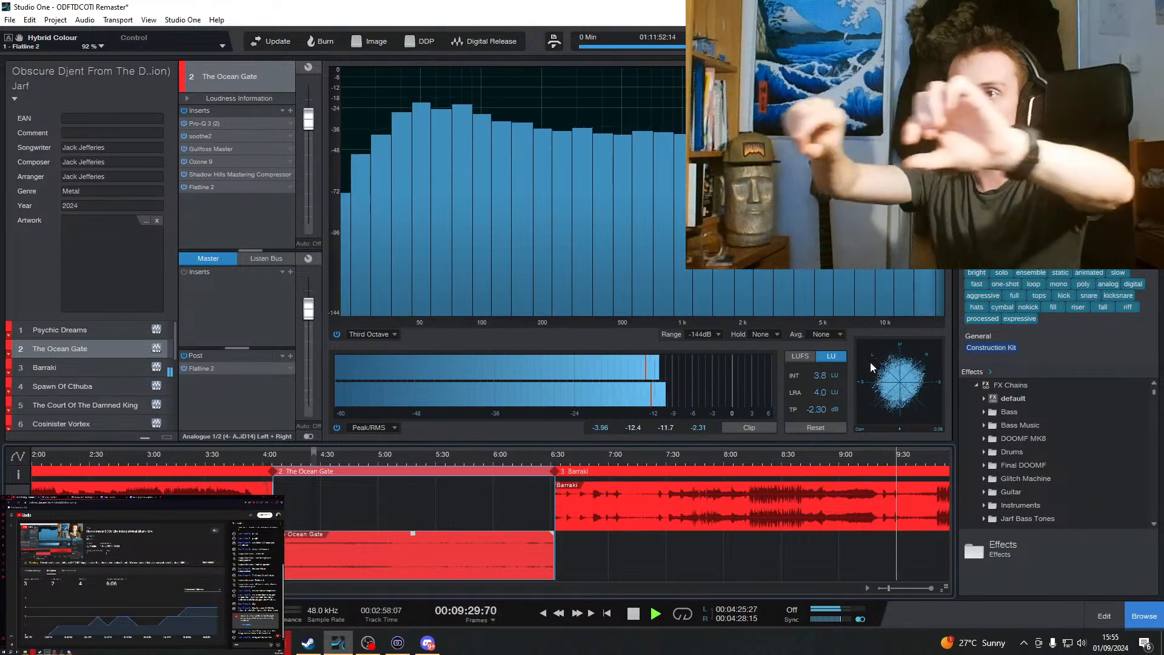
Compare The Ocean Gate from about 5:29 and 4:50 with Psychic Dreams from about 3:42, and stop playback.
click(434, 465)
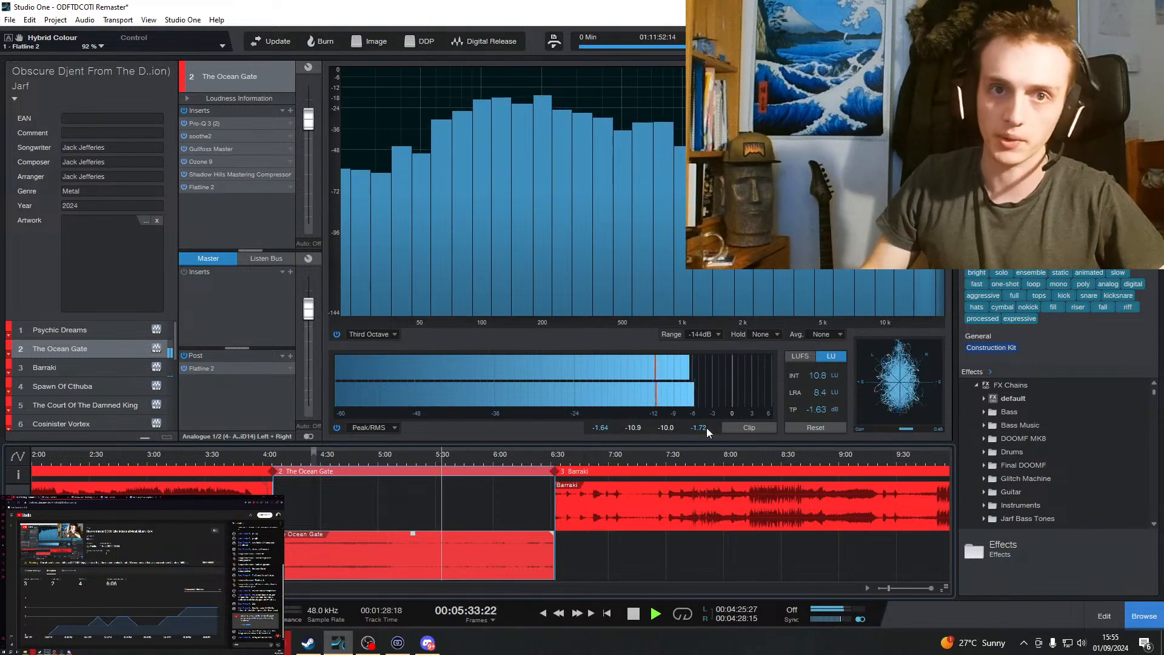
click(369, 456)
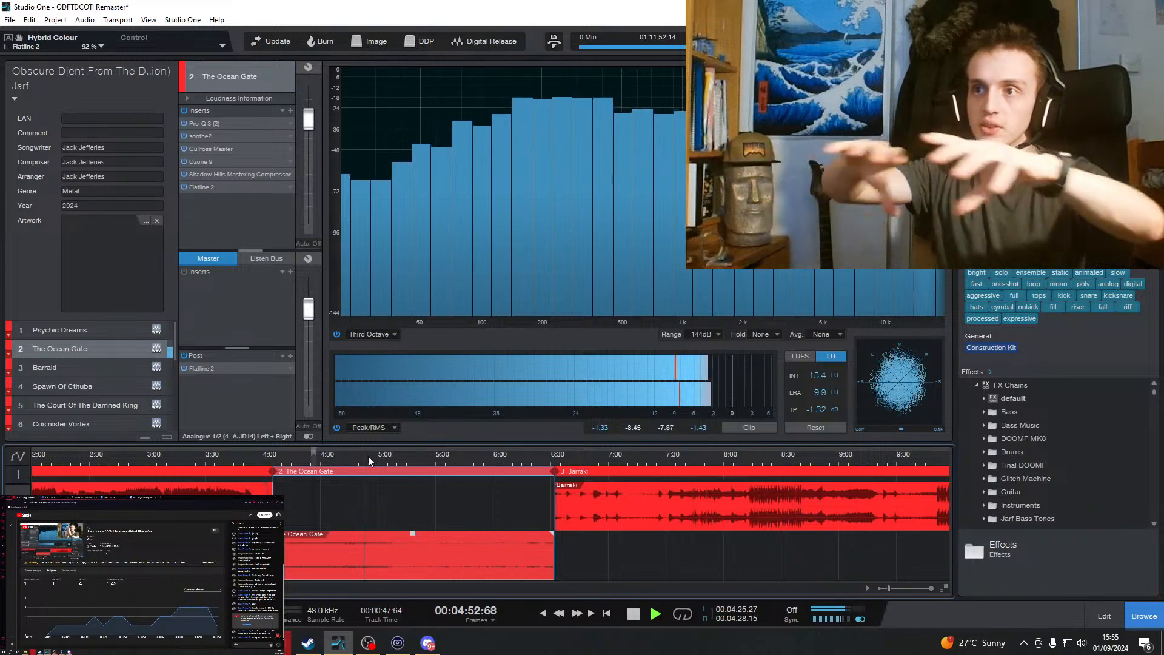
click(229, 458)
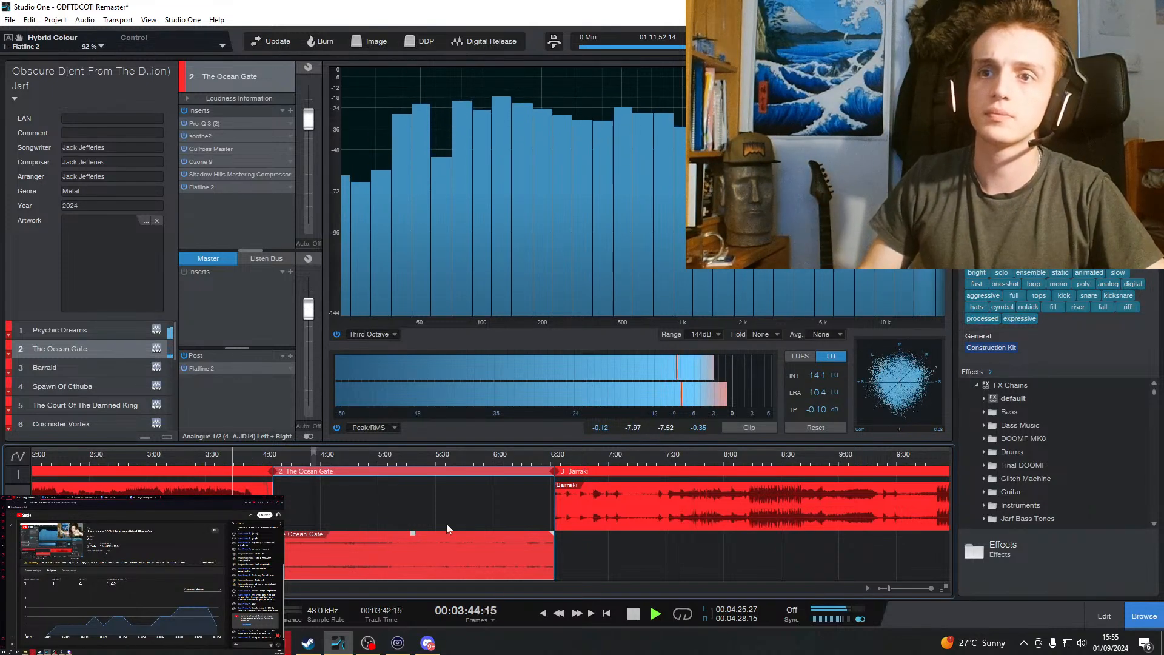
key(space)
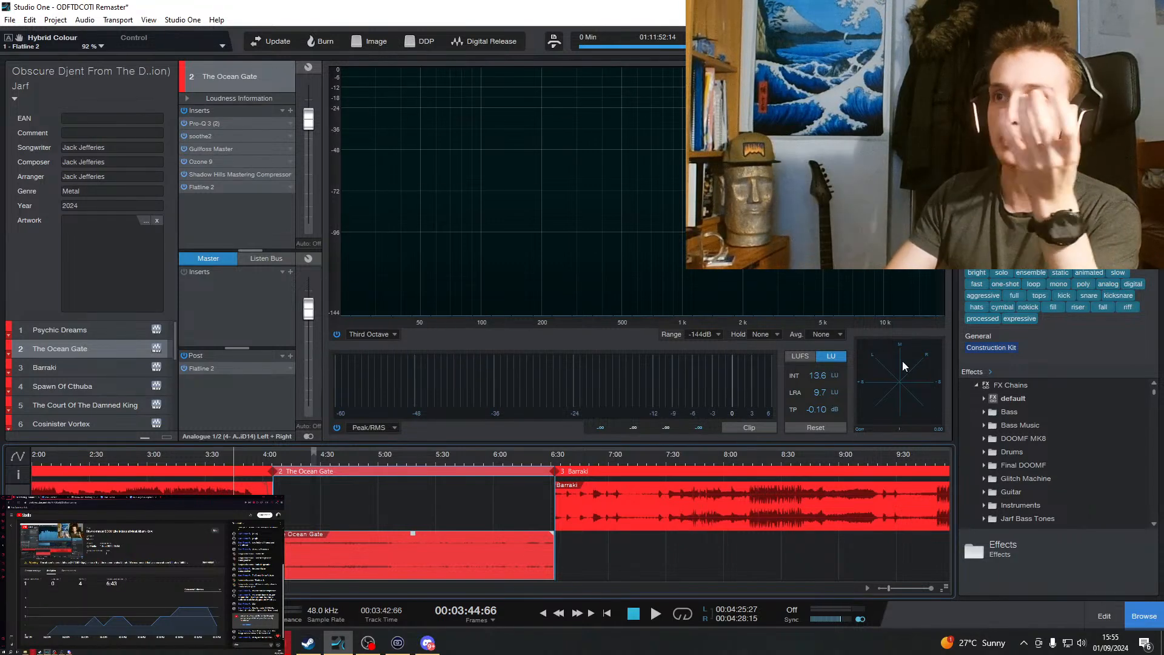
Switch the loudness readout to LUFS and play The Ocean Gate from about 4:45.
click(803, 360)
mouse_move(312, 650)
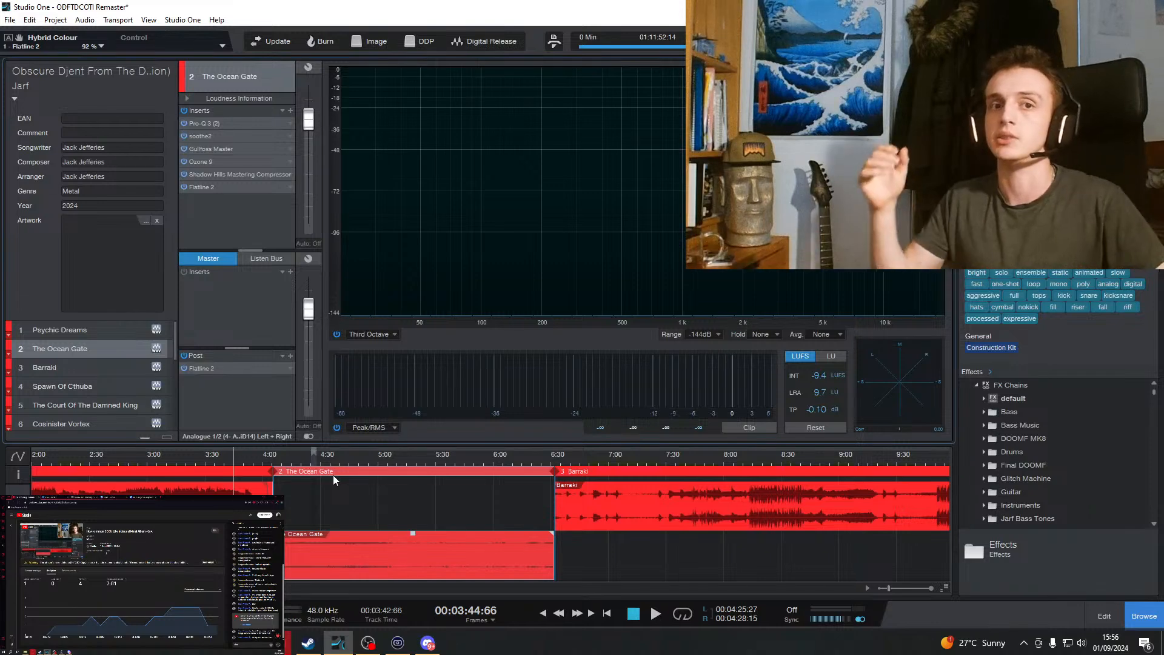
click(348, 464)
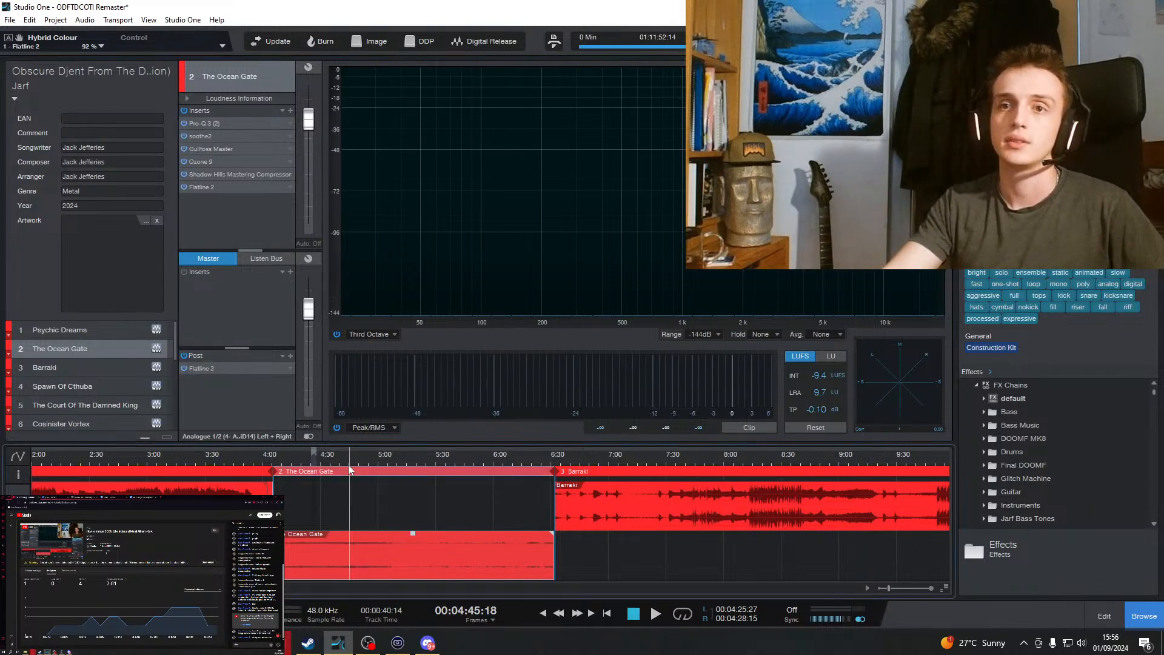
key(space)
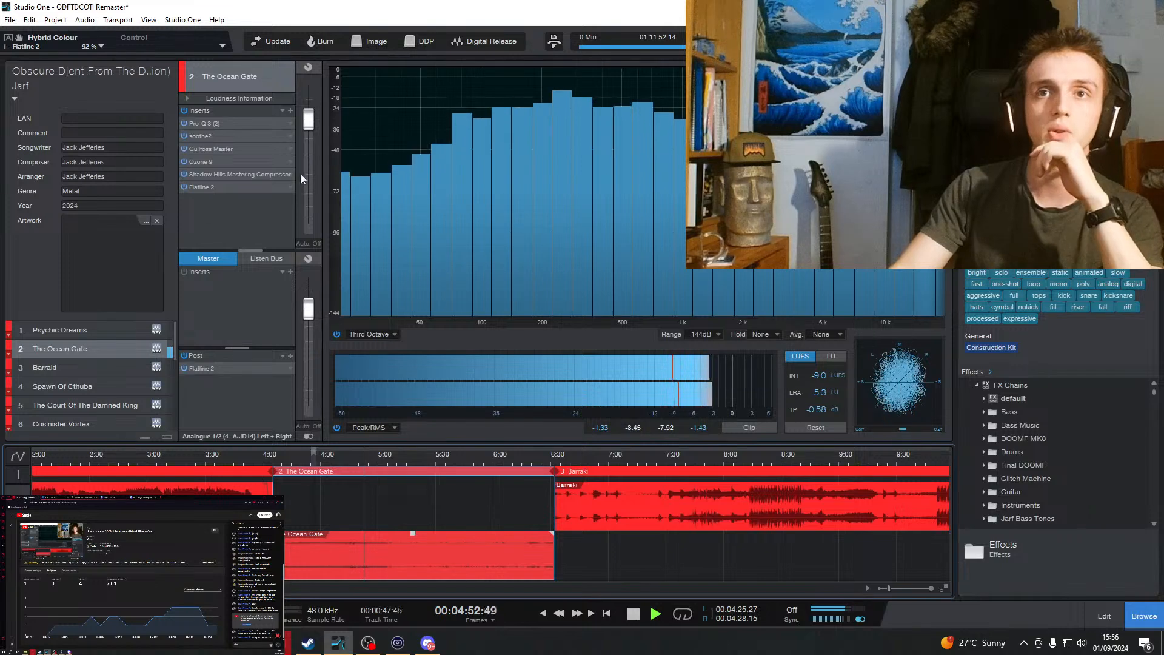
Open The Ocean Gate's Shadow Hills Mastering Compressor, toggle channel 2's meter source, and lower the discrete thresholds, with channel 2 at 13.
click(223, 174)
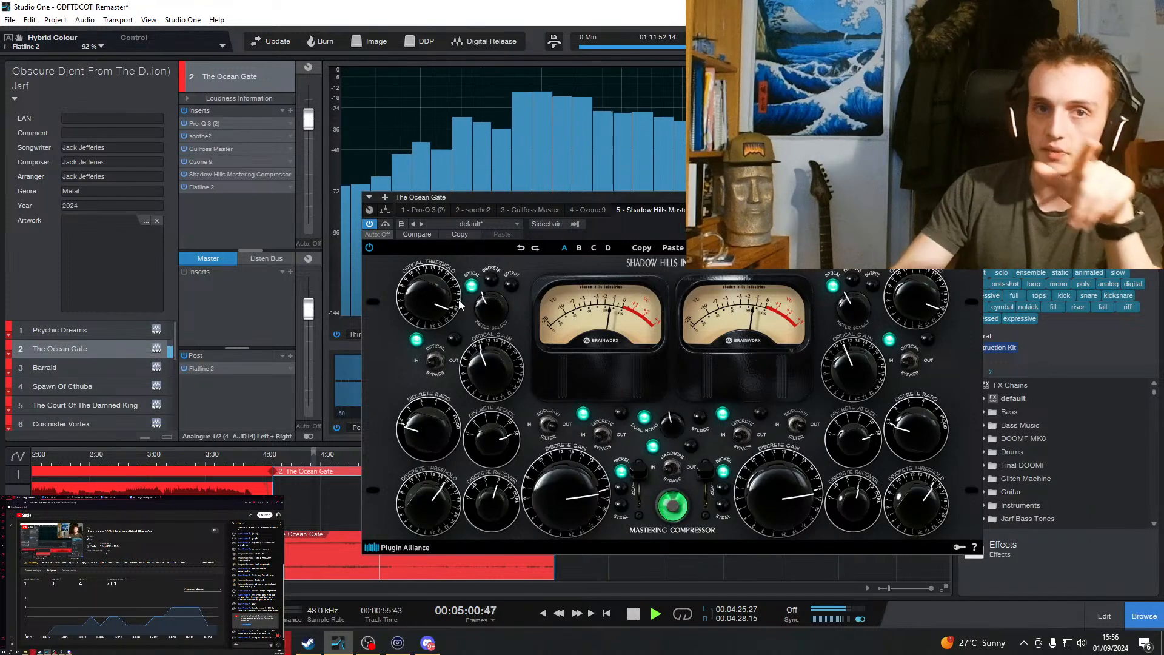
click(852, 281)
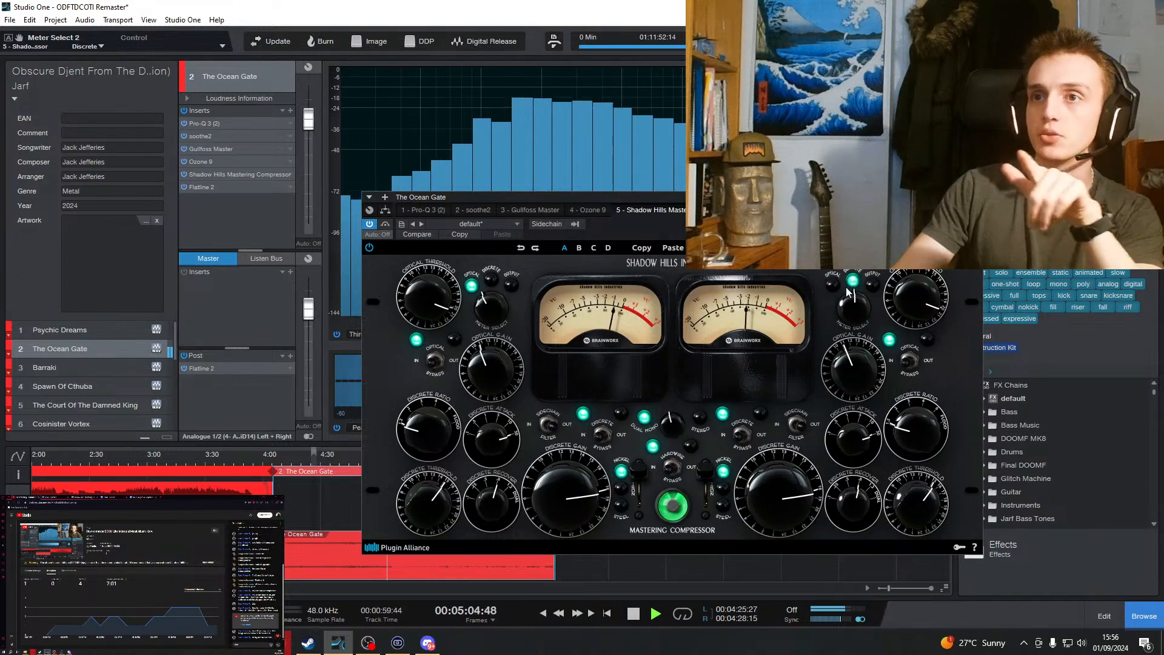
click(848, 293)
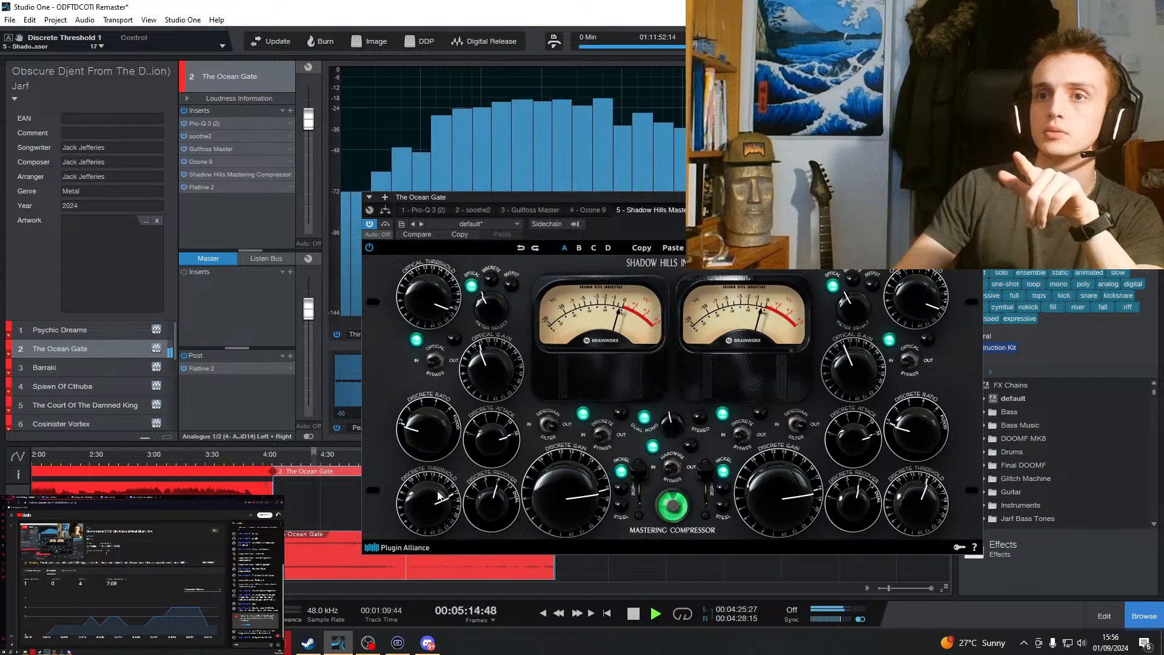
drag(435, 512, 428, 533)
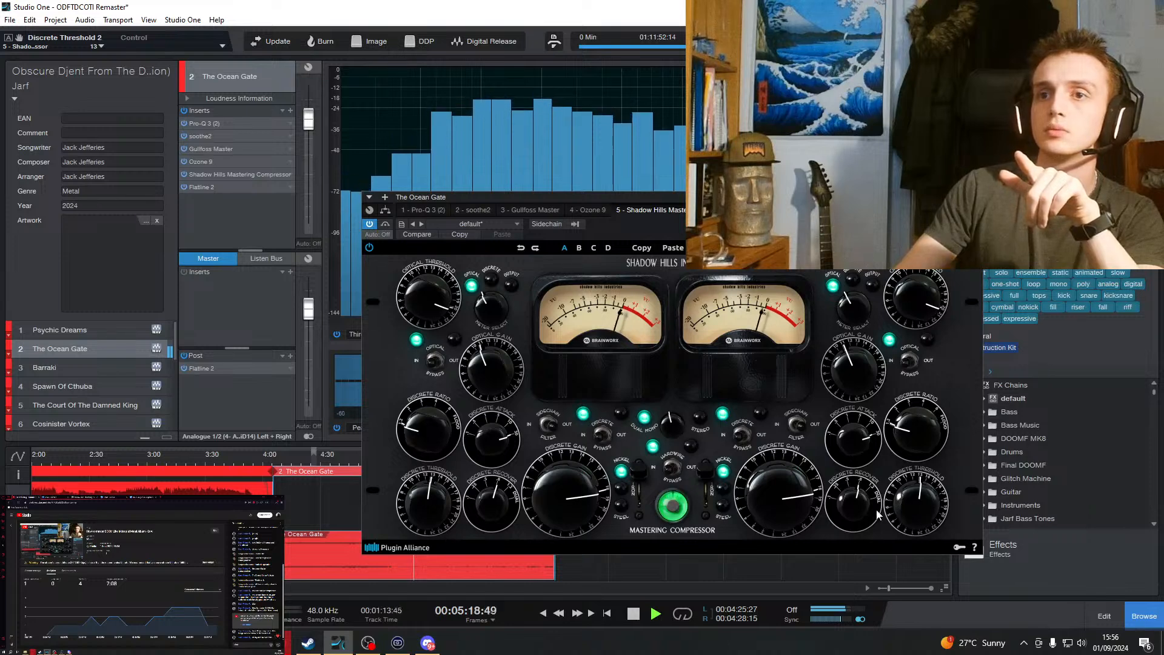
Replay from about 4:32 with both compressor meters on Discrete, adjust the optical thresholds, and return channel 2's meter to Optical.
click(326, 459)
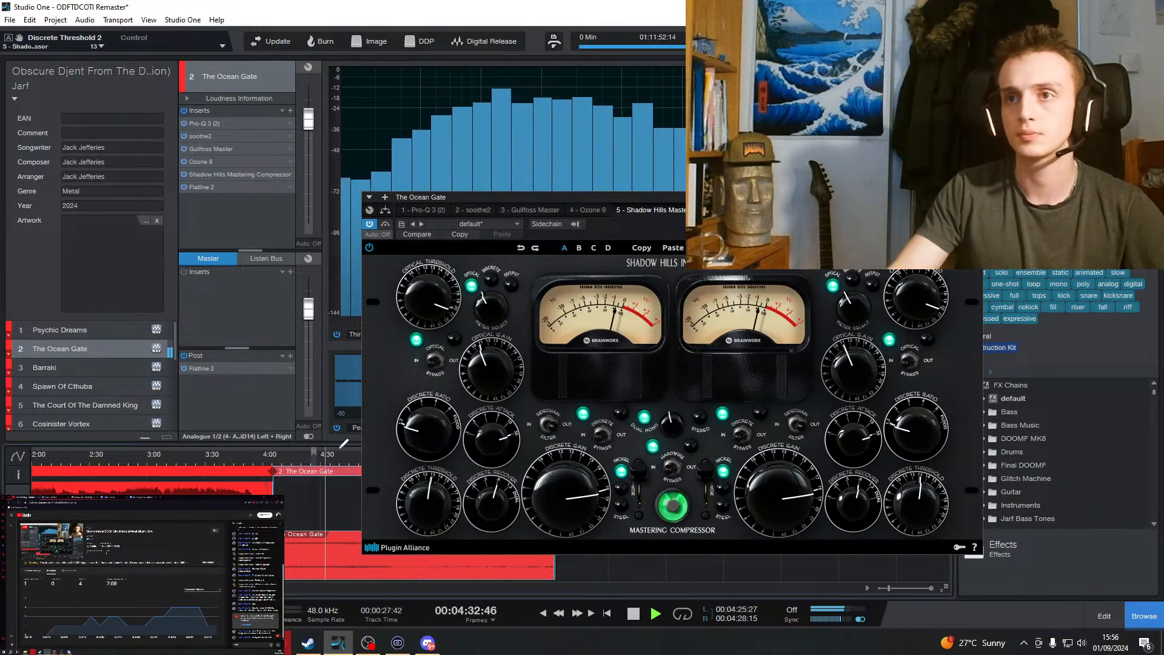
click(492, 281)
click(853, 280)
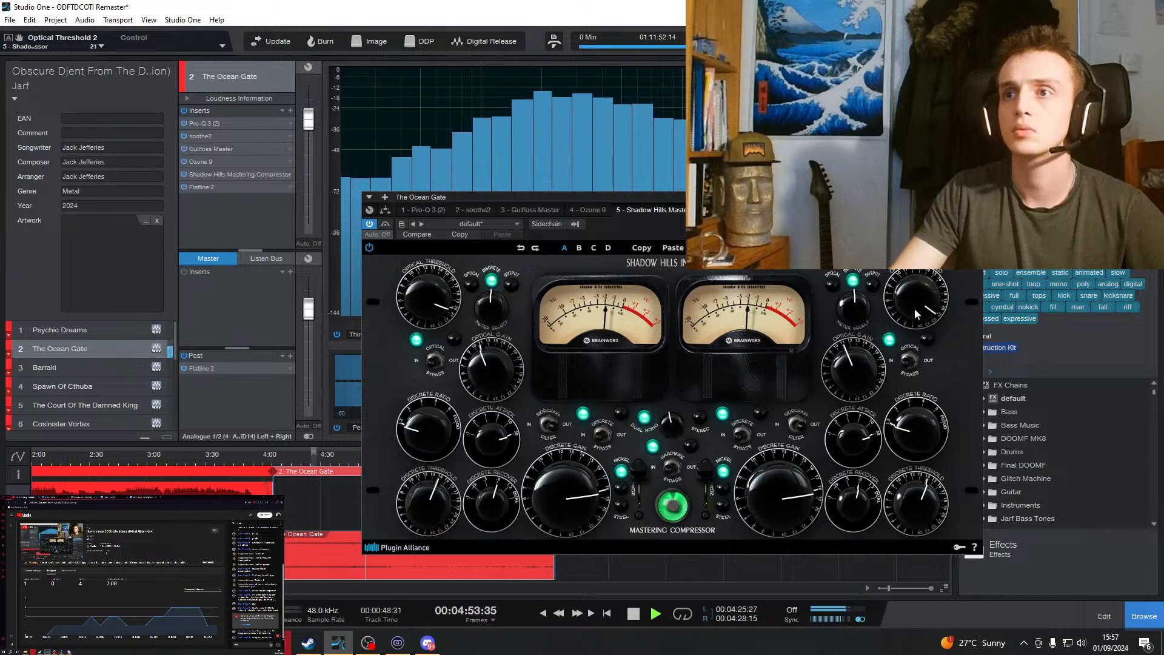
click(832, 289)
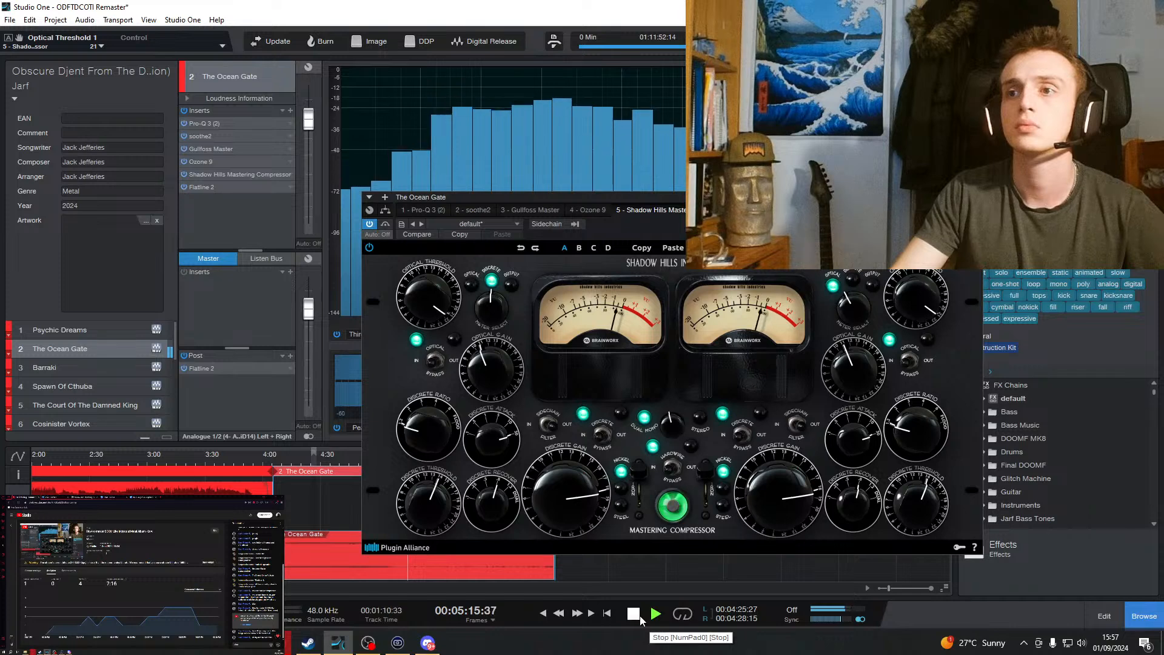
Review the Dynamic EQ and Imager settings in The Ocean Gate's Ozone 9 during playback, and close the plug-in.
double_click(216, 162)
drag(470, 197, 564, 108)
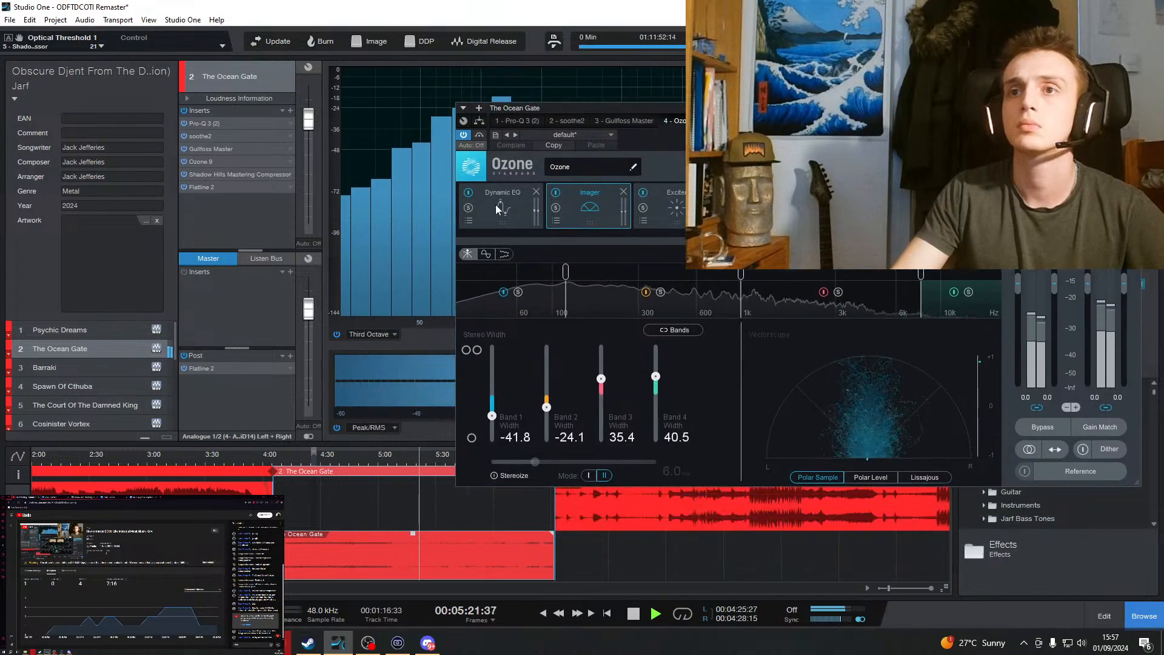
click(496, 205)
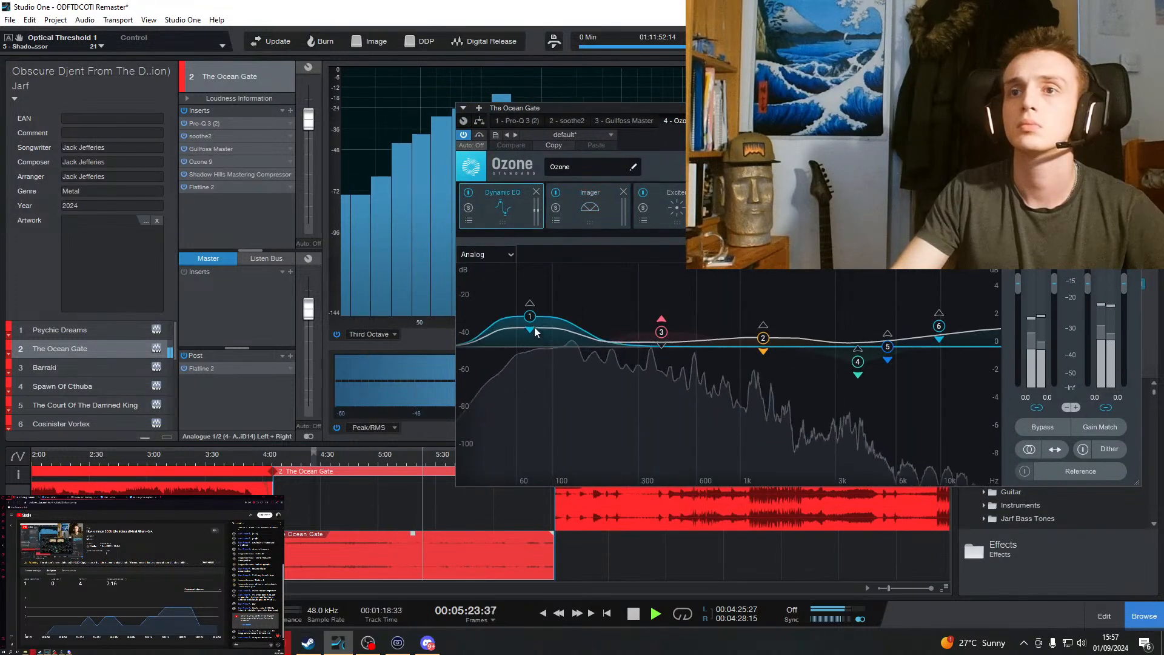
click(590, 217)
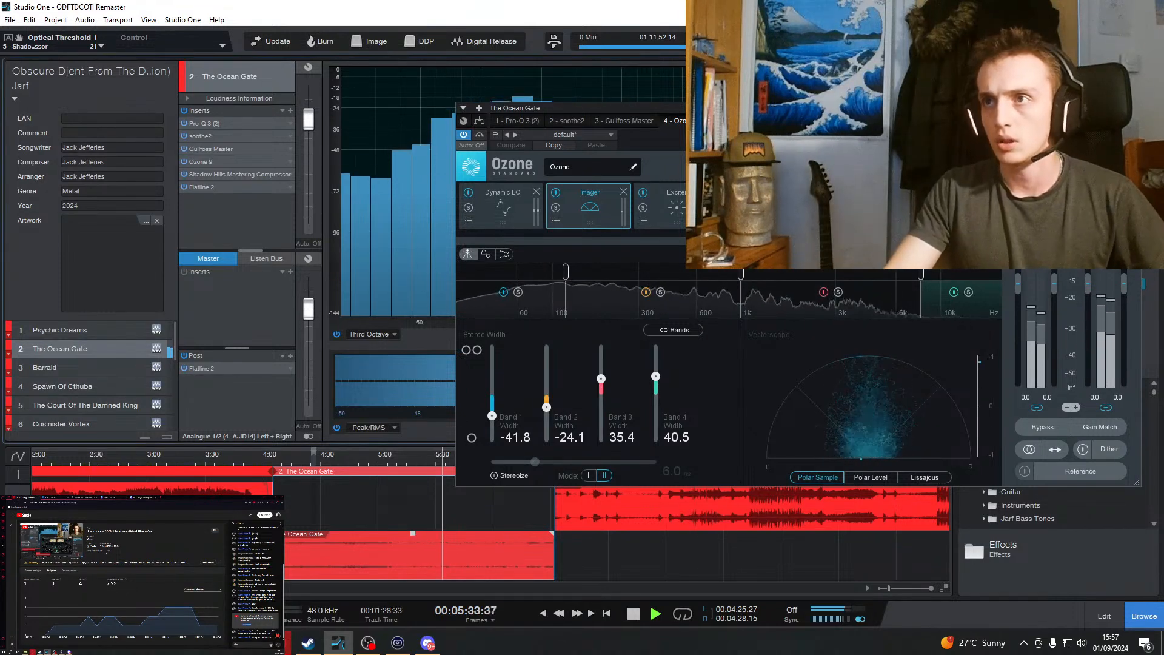
click(1134, 108)
Play The Ocean Gate's ending from about 6:25, replay the transition into Barraki from about 6:31, and stop playback.
click(530, 456)
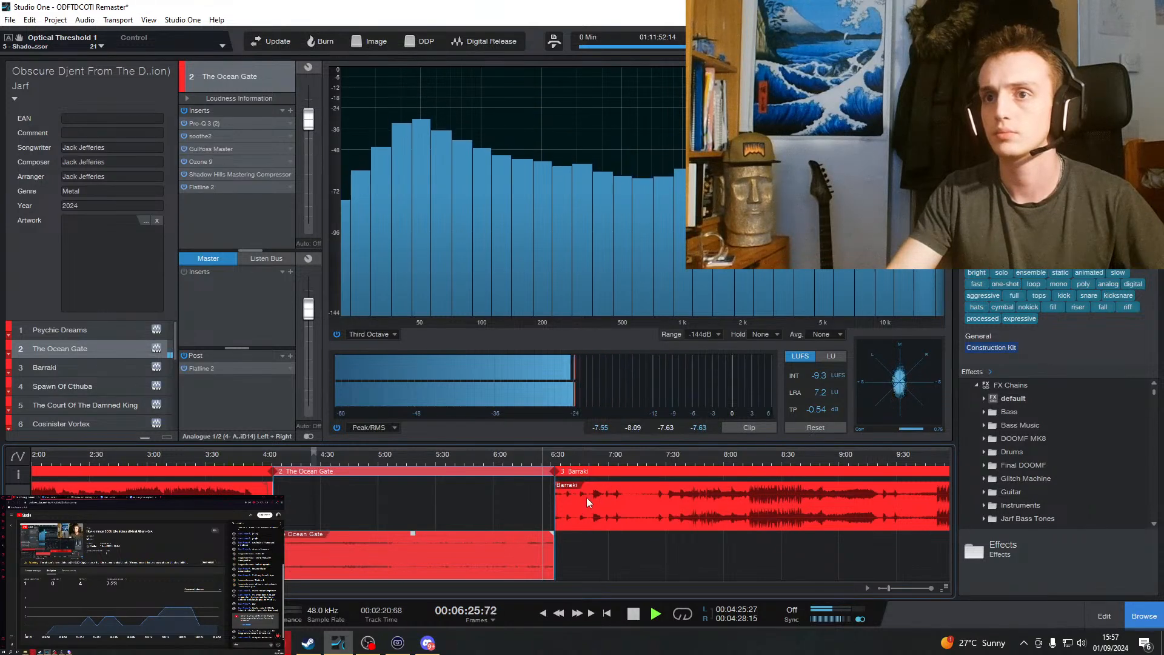
key(e)
key(e)
key(e)
key(e)
key(e)
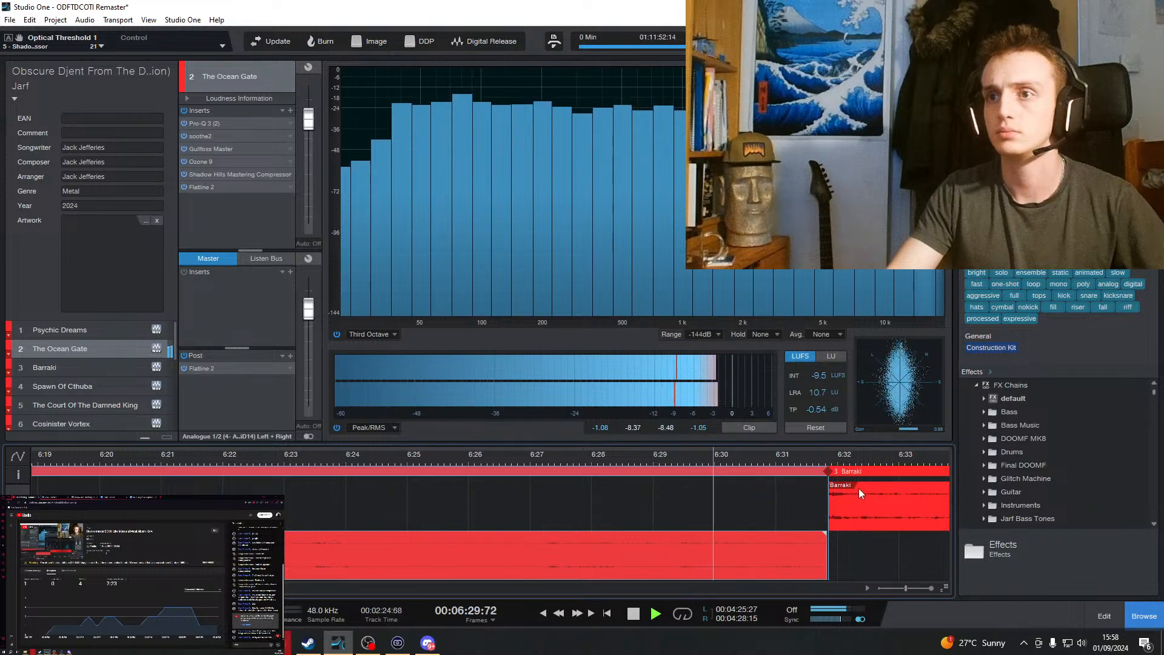
key(e)
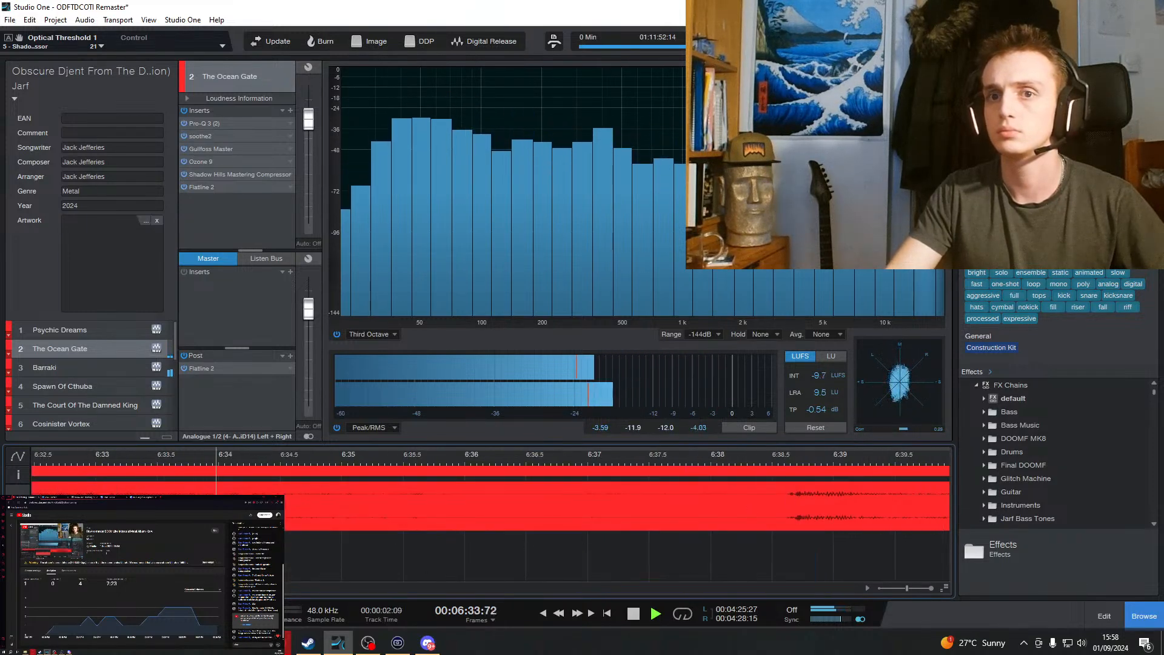
scroll(336, 458, left, 5)
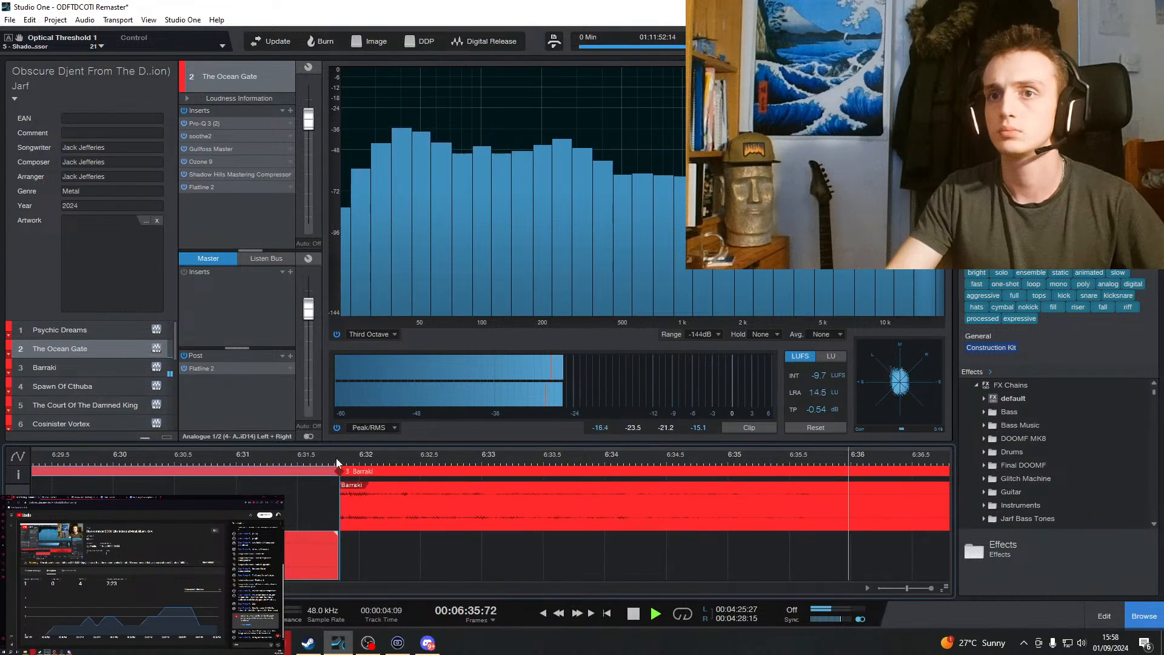
click(336, 457)
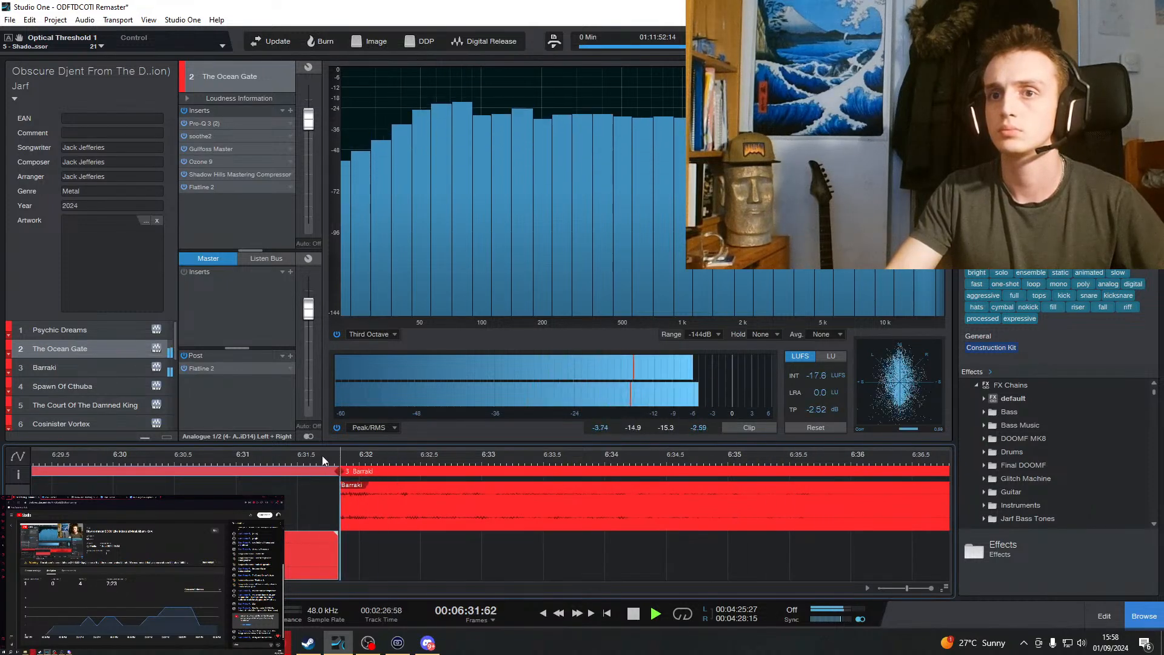
scroll(322, 456, up, 2)
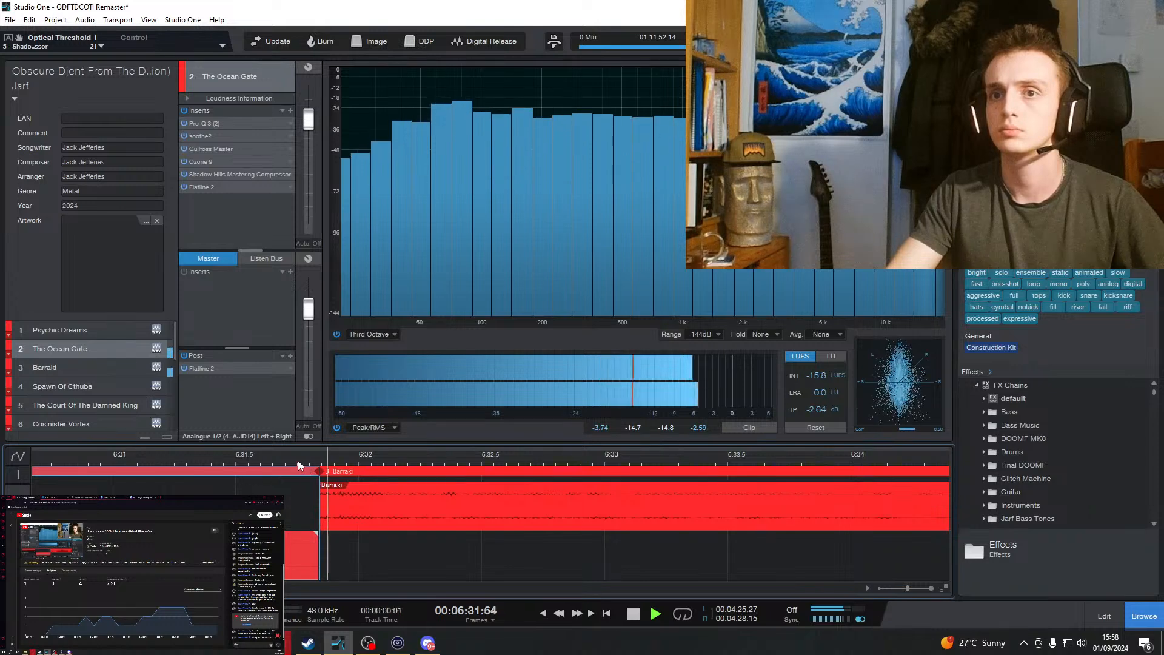
key(space)
Shorten The Ocean Gate's track slightly before Barraki and trim its audio clip to end at 6:31.827.
scroll(300, 459, up, 4)
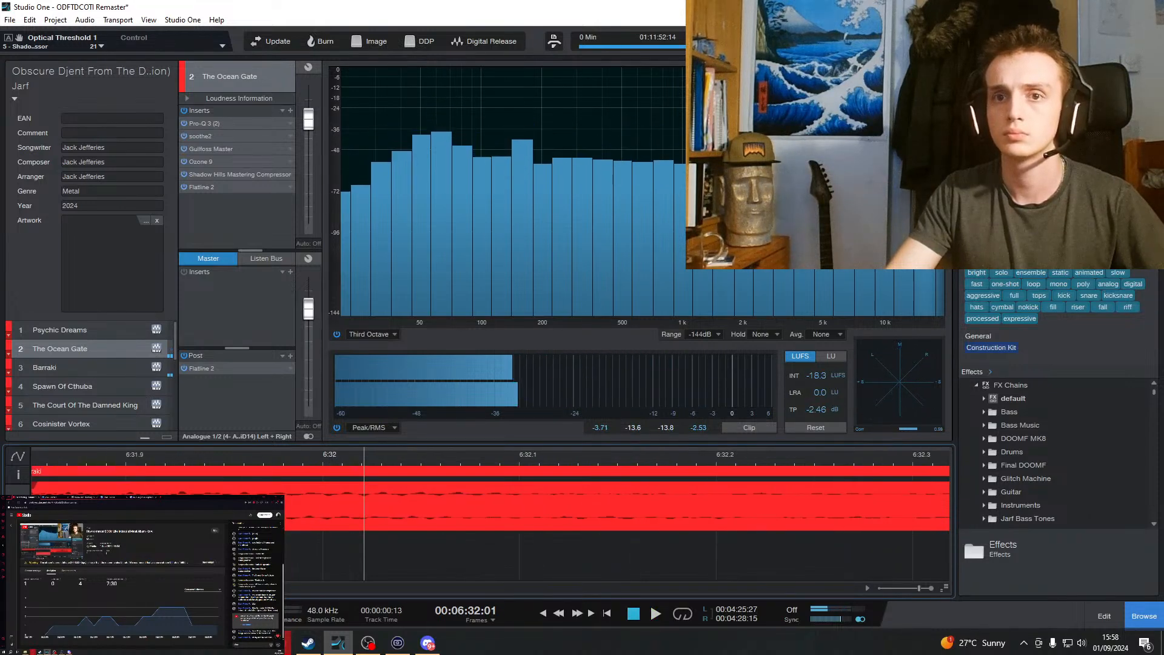
scroll(485, 516, left, 5)
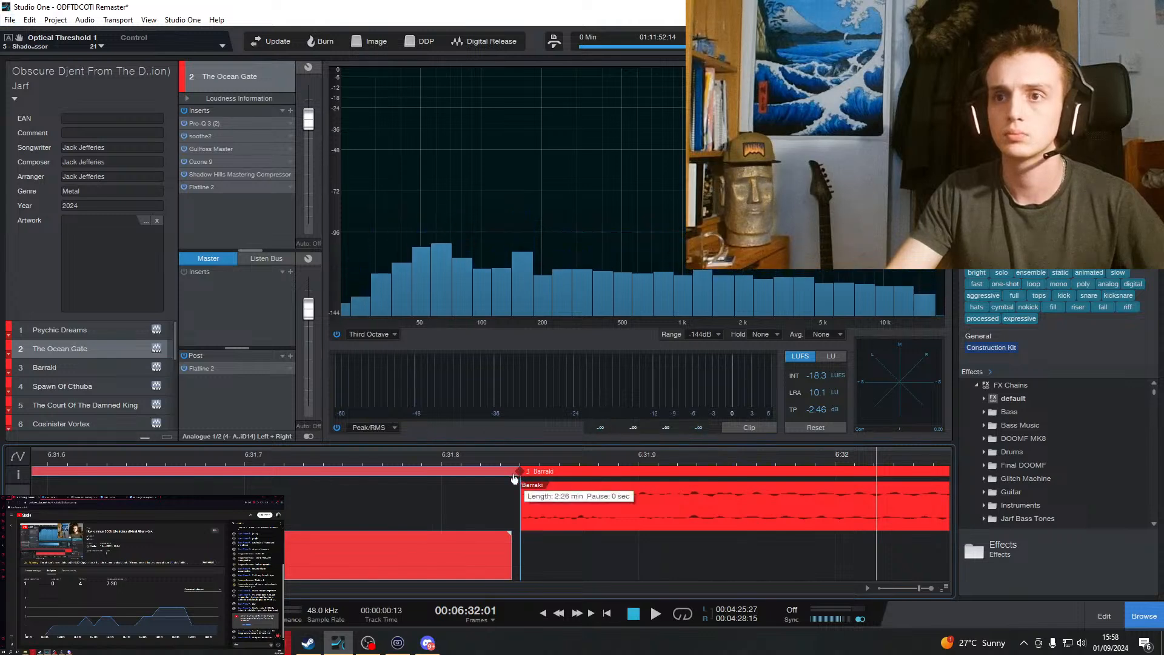
drag(515, 479, 485, 477)
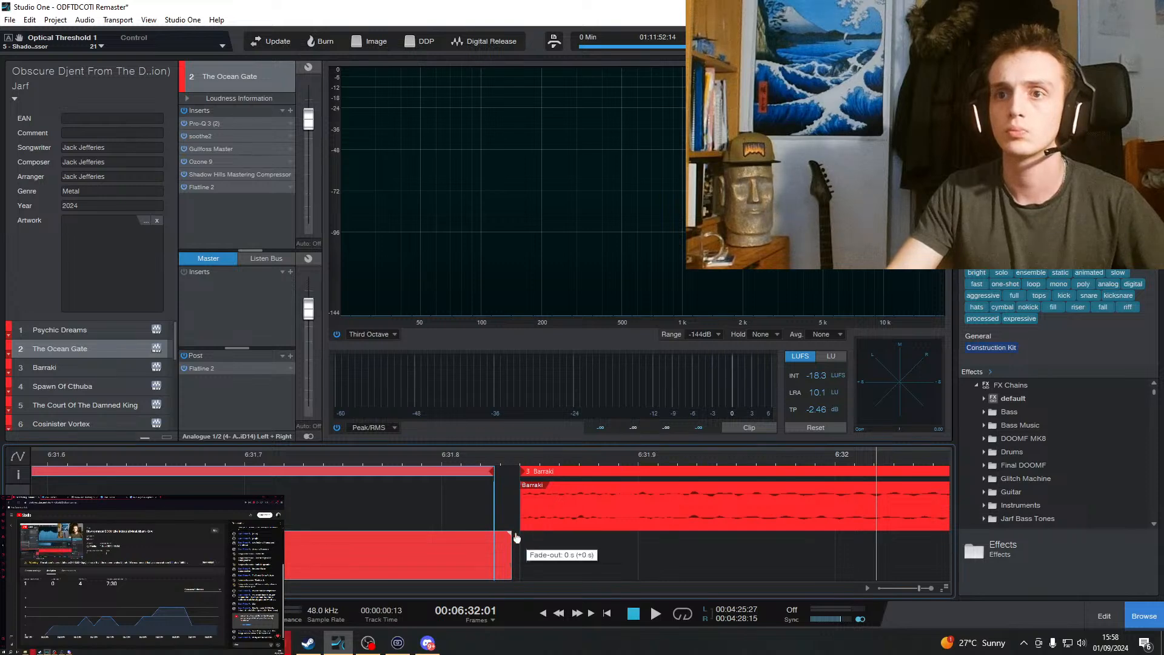
drag(512, 548, 497, 548)
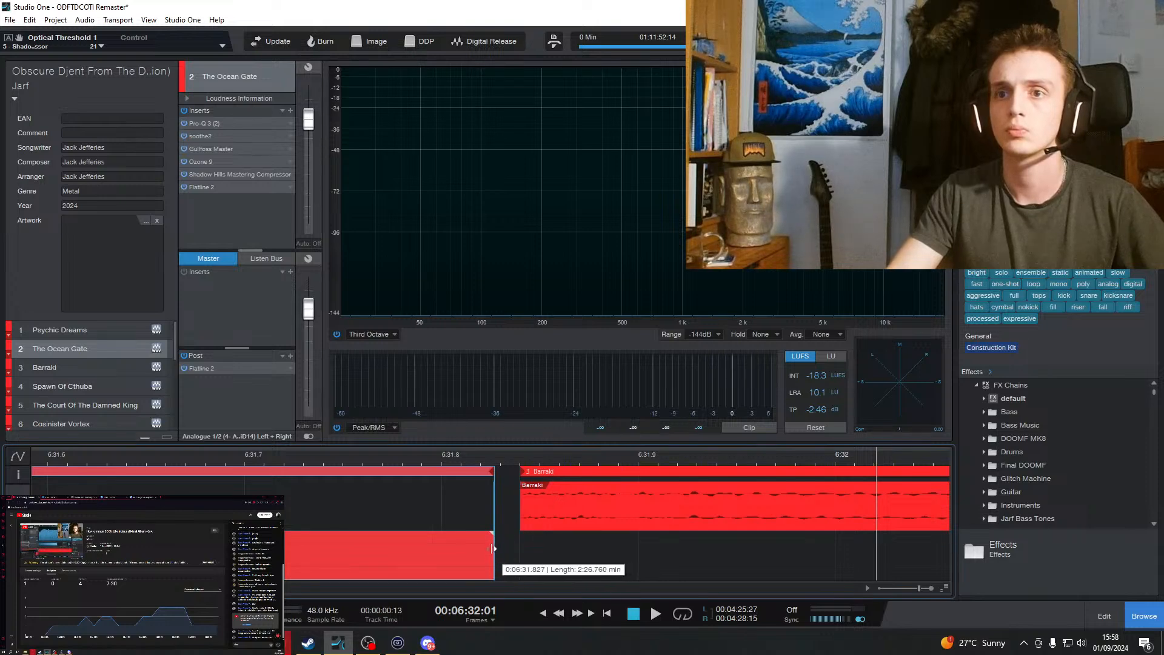
scroll(512, 498, up, 5)
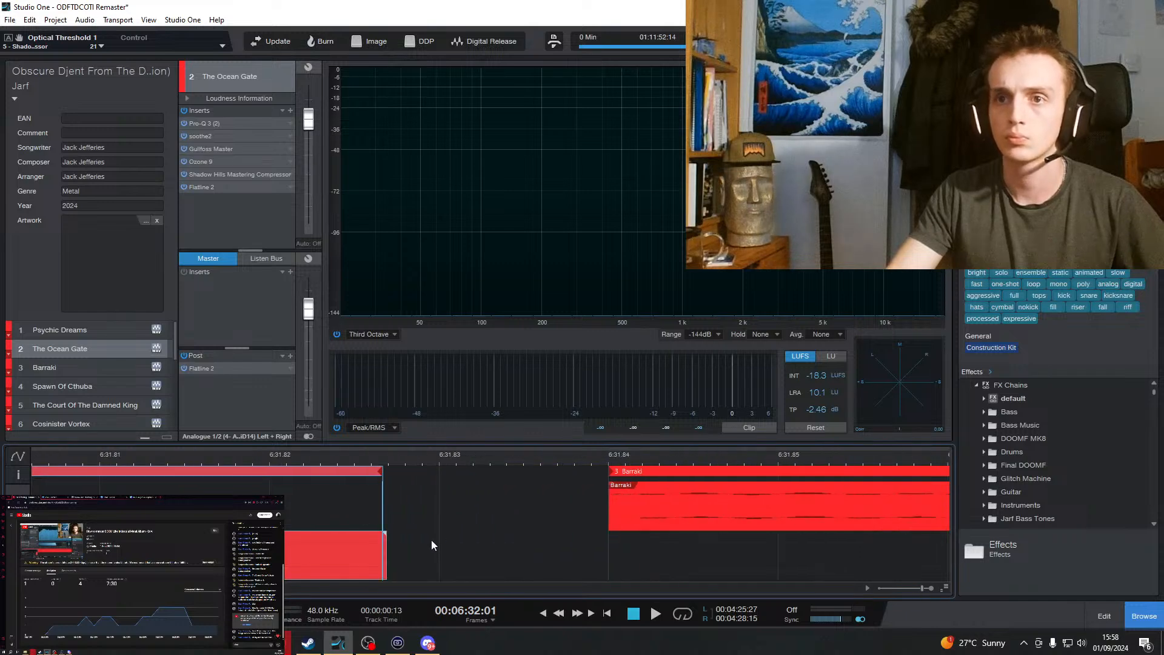
drag(381, 473, 450, 479)
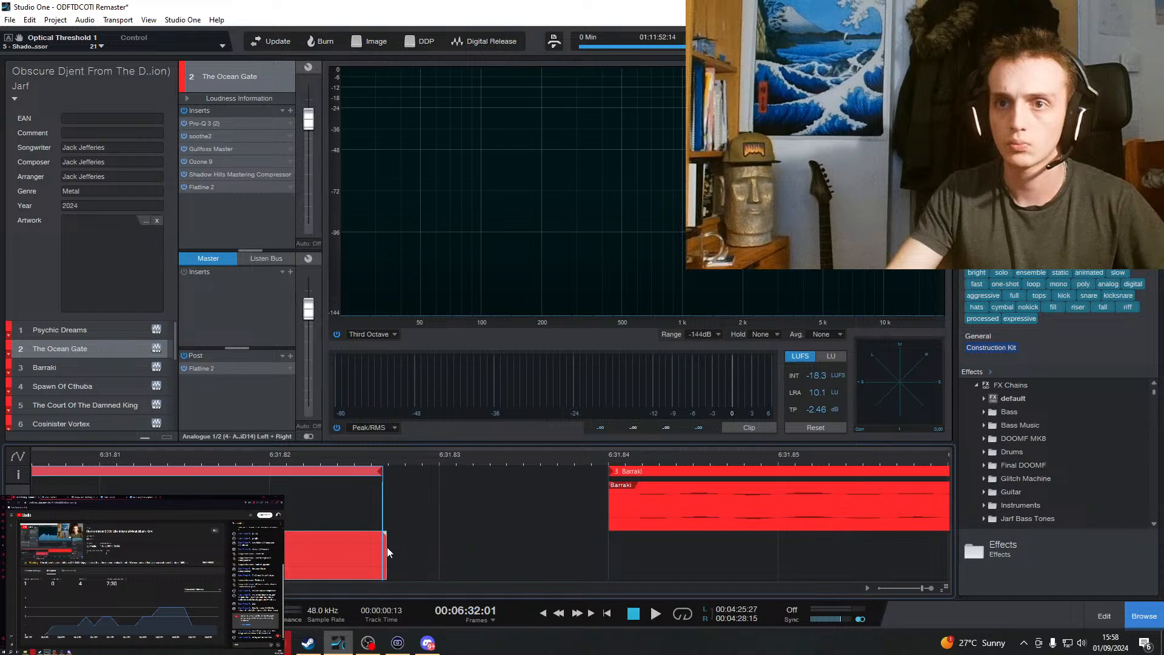
drag(386, 547, 387, 547)
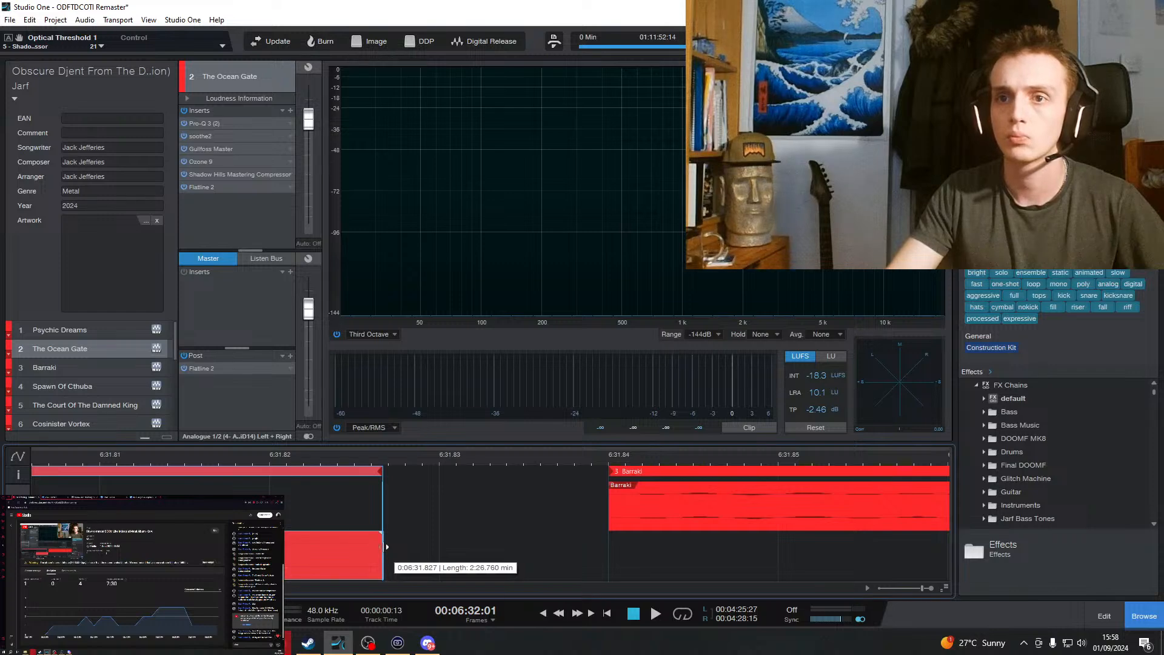
drag(380, 536, 380, 538)
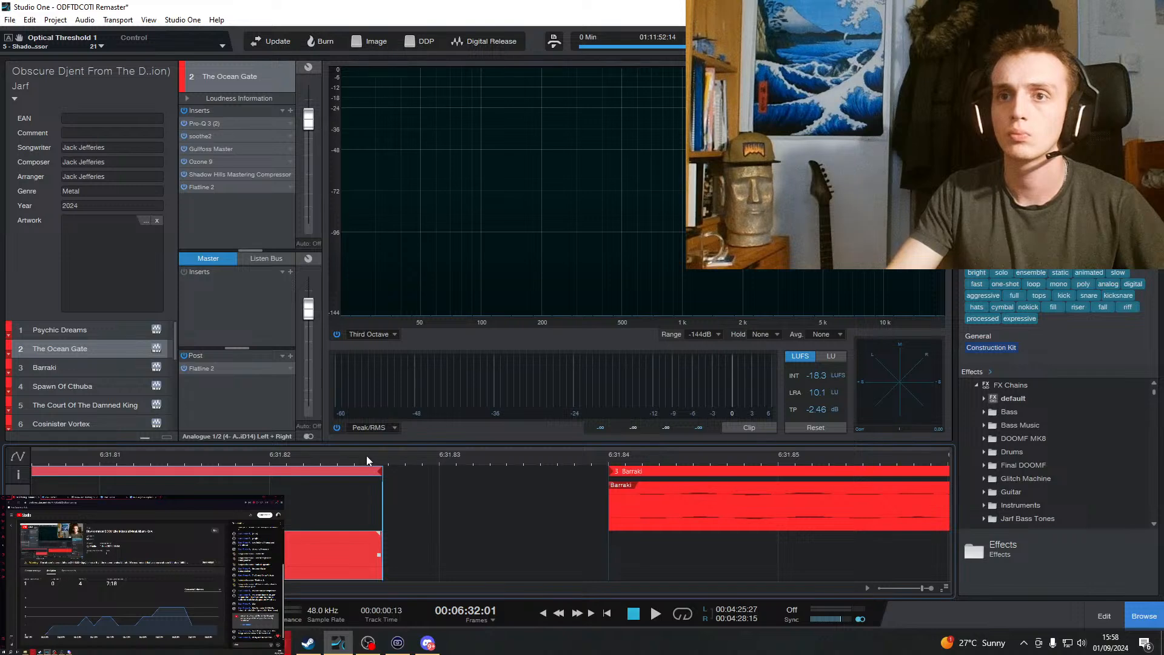
Play Barraki's opening after the trimmed end of The Ocean Gate, stop playback, and bring the join between both songs into view.
key(space)
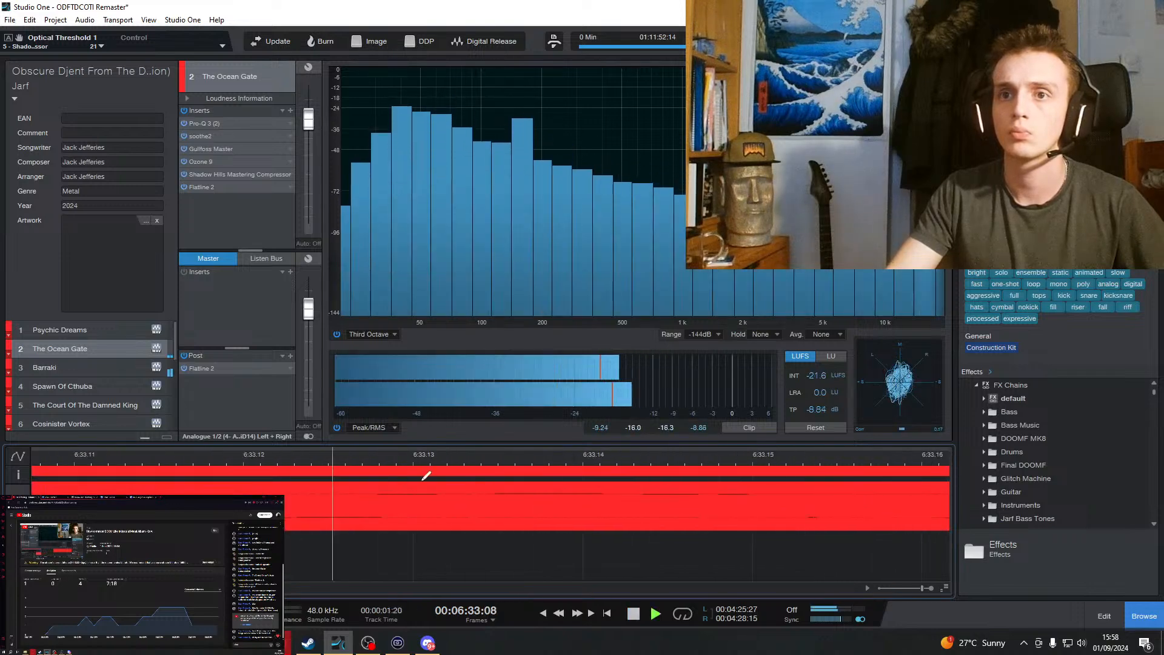
key(space)
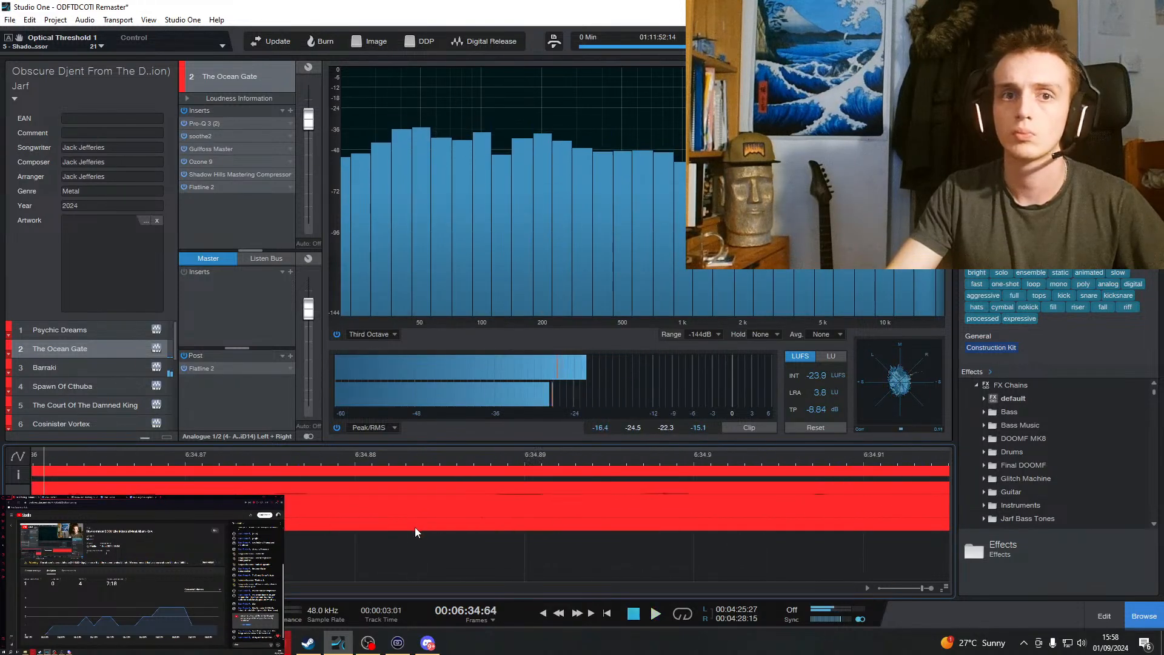
key(w)
key(w)
key(w)
key(w)
key(w)
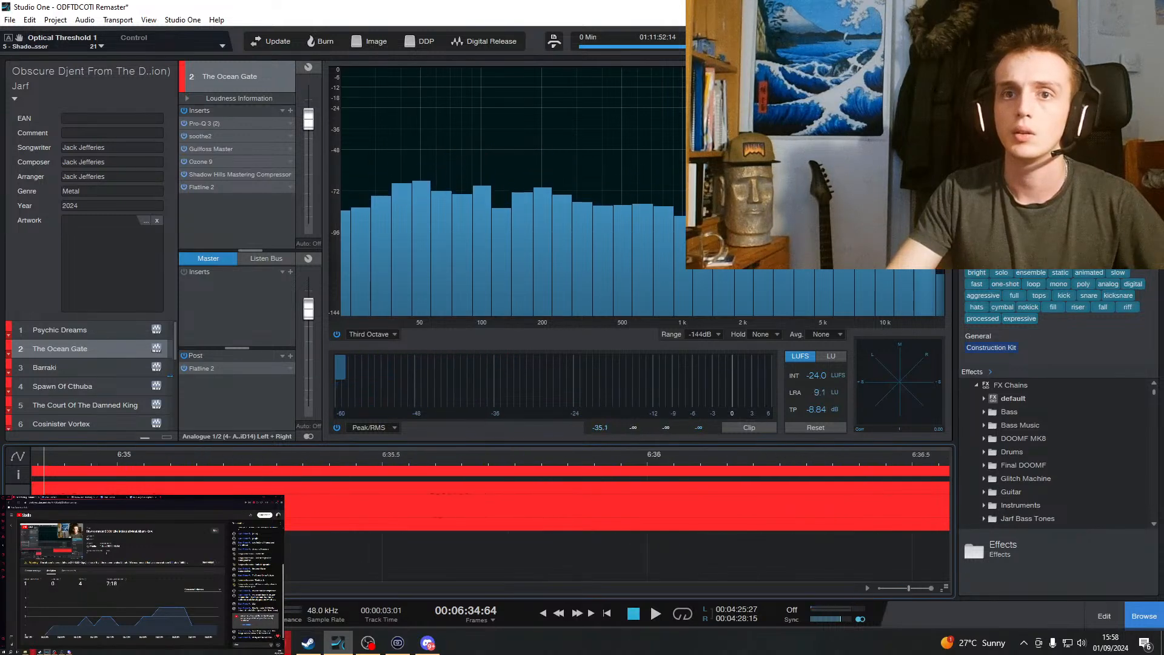
key(w)
key(w)
key(w)
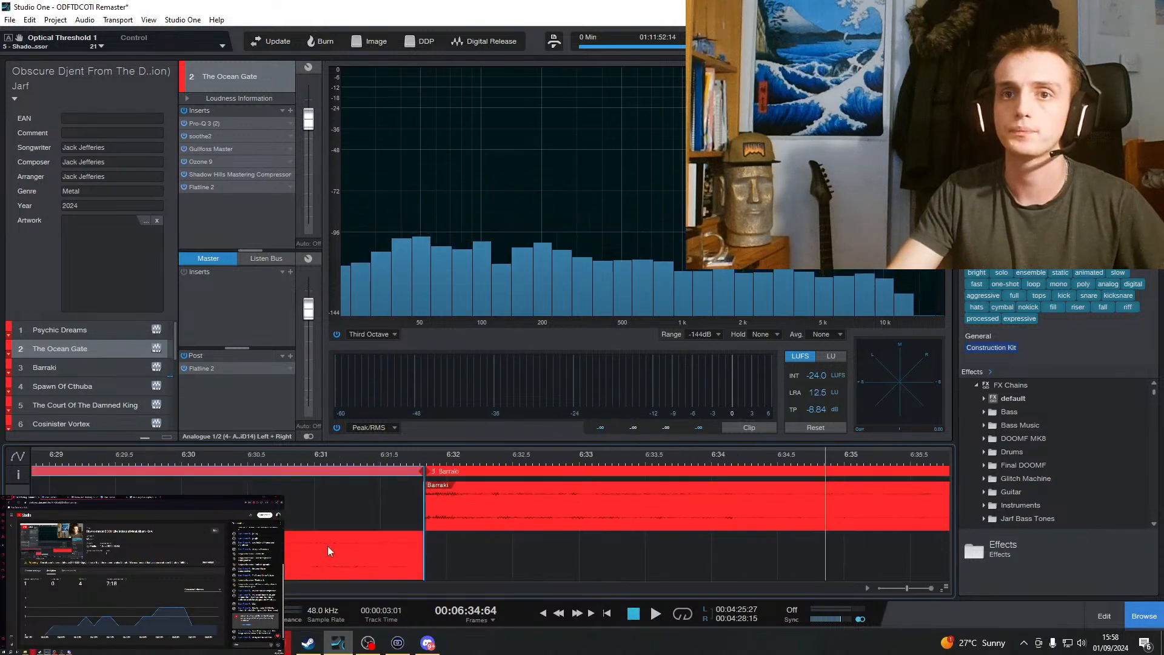
Select Barraki and align its start directly against The Ocean Gate's trimmed end at about 6:31.82.
click(679, 508)
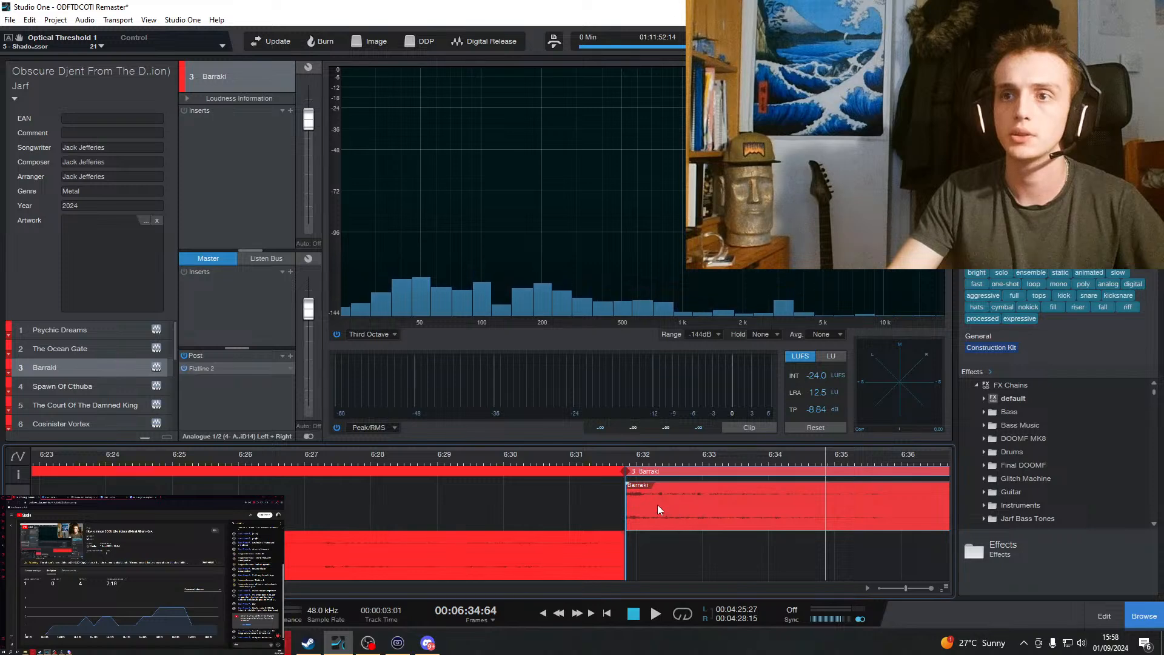
key(e)
key(e)
key(e)
key(e)
key(e)
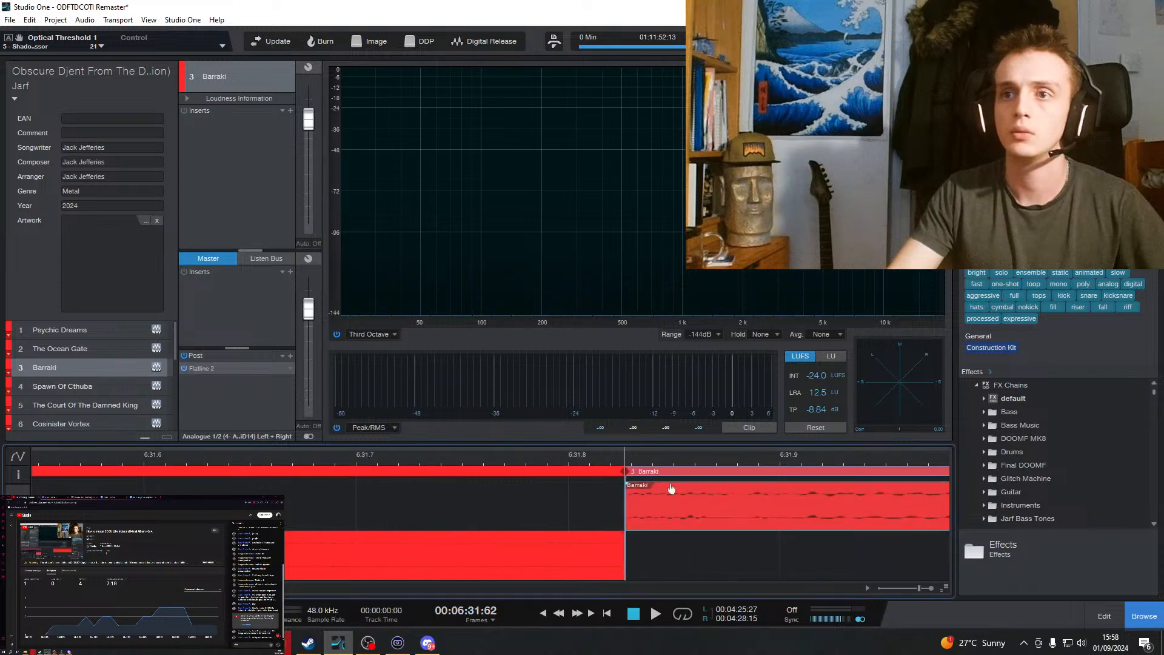
Play Barraki from its start at the join and show a wider stretch of its opening waveform.
key(space)
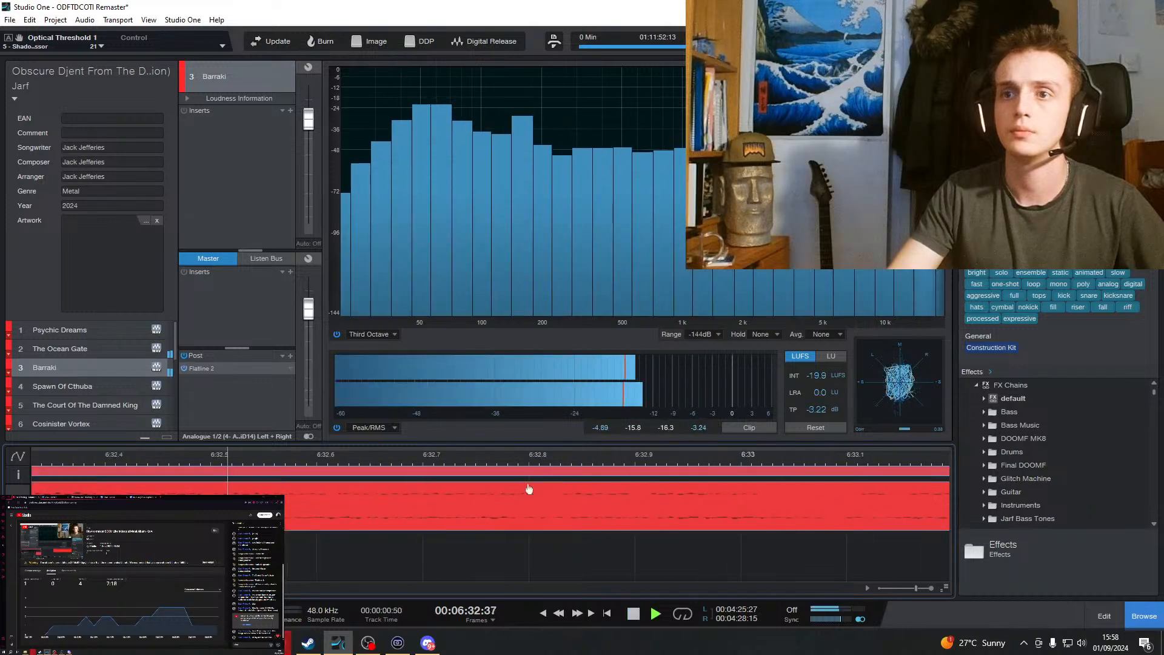
key(w)
key(w)
key(w)
key(w)
key(w)
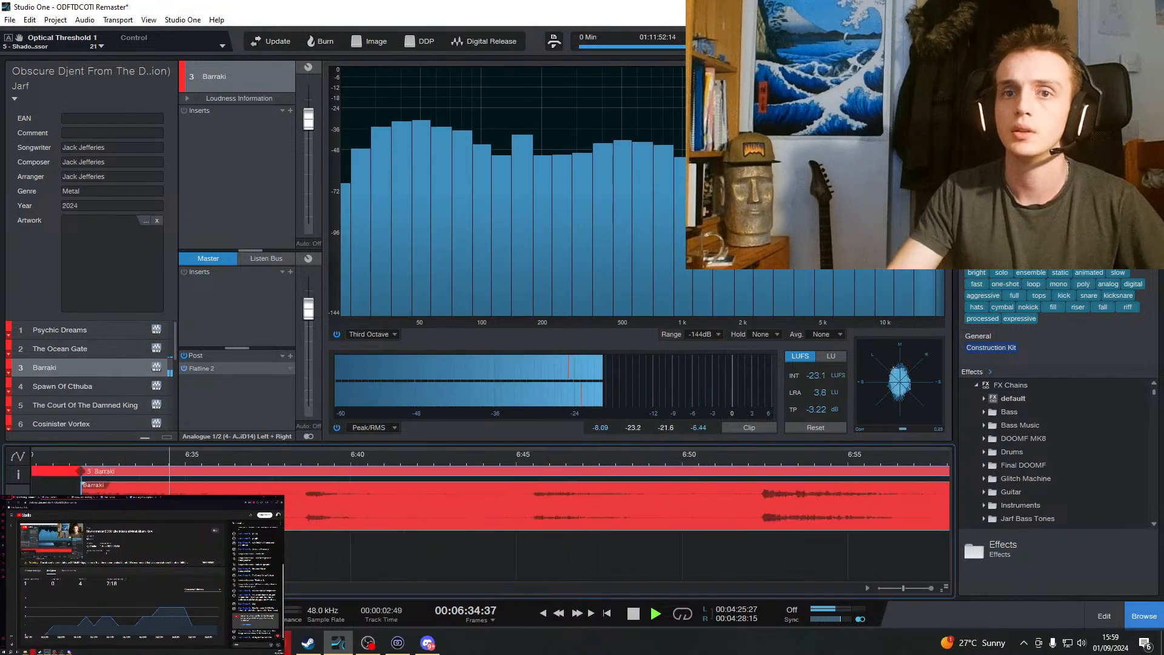
Replay the transition from The Ocean Gate into Barraki from about 6:28 and inspect the join up close.
click(106, 464)
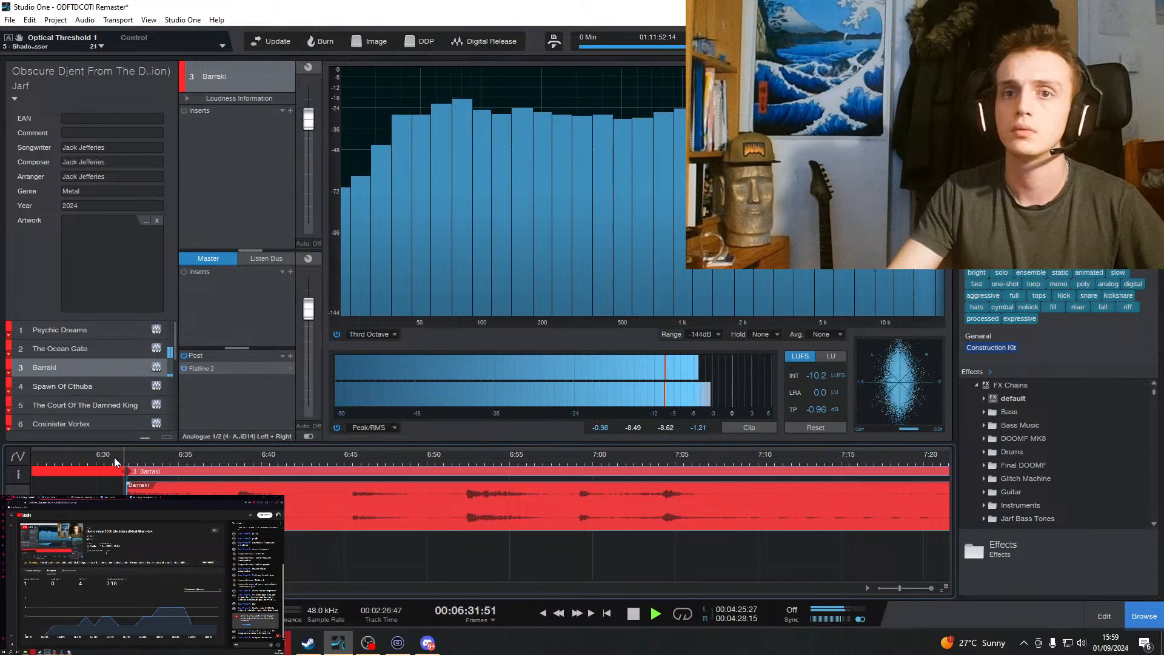
click(75, 456)
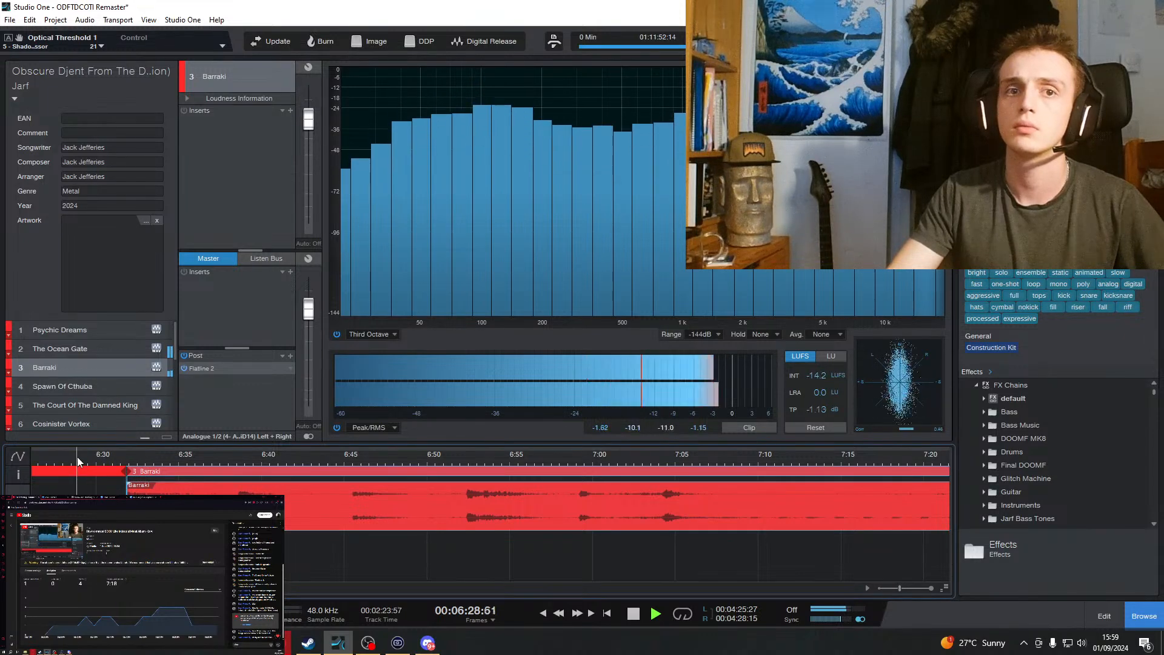
key(e)
key(e)
key(e)
key(e)
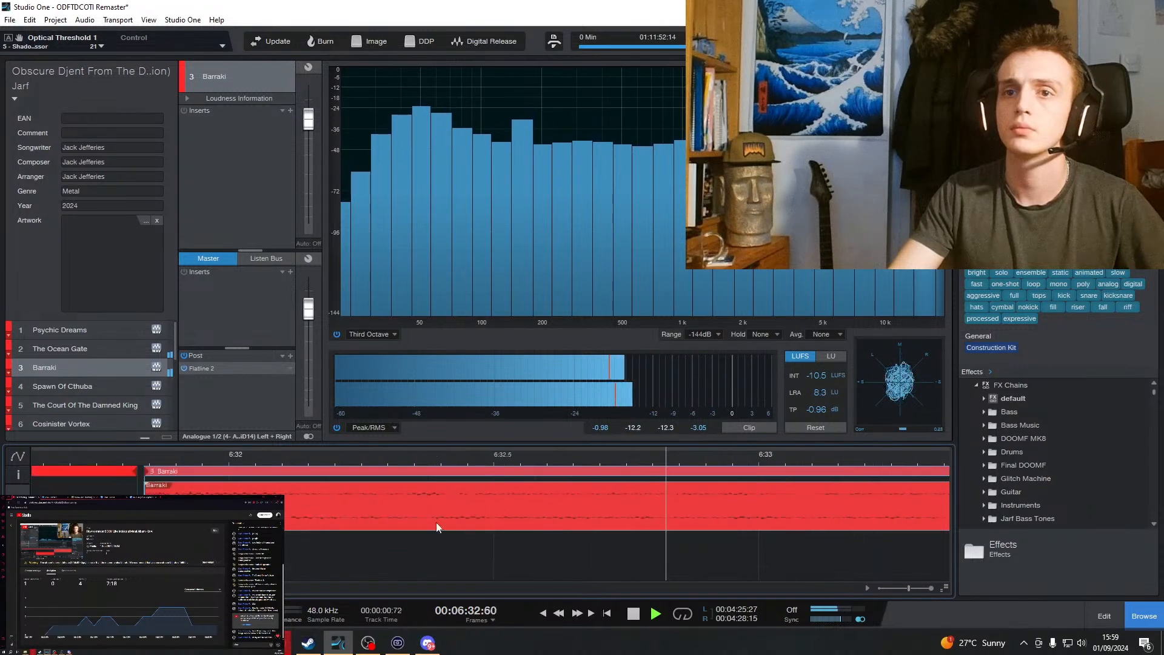
click(384, 457)
key(e)
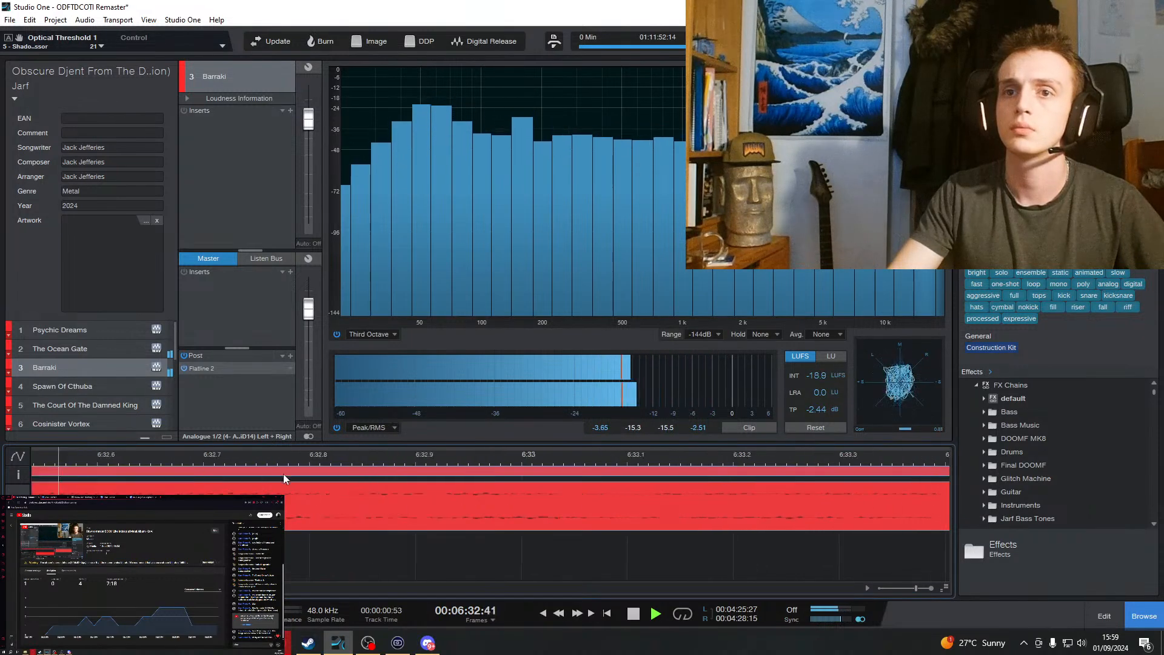
key(w)
click(271, 457)
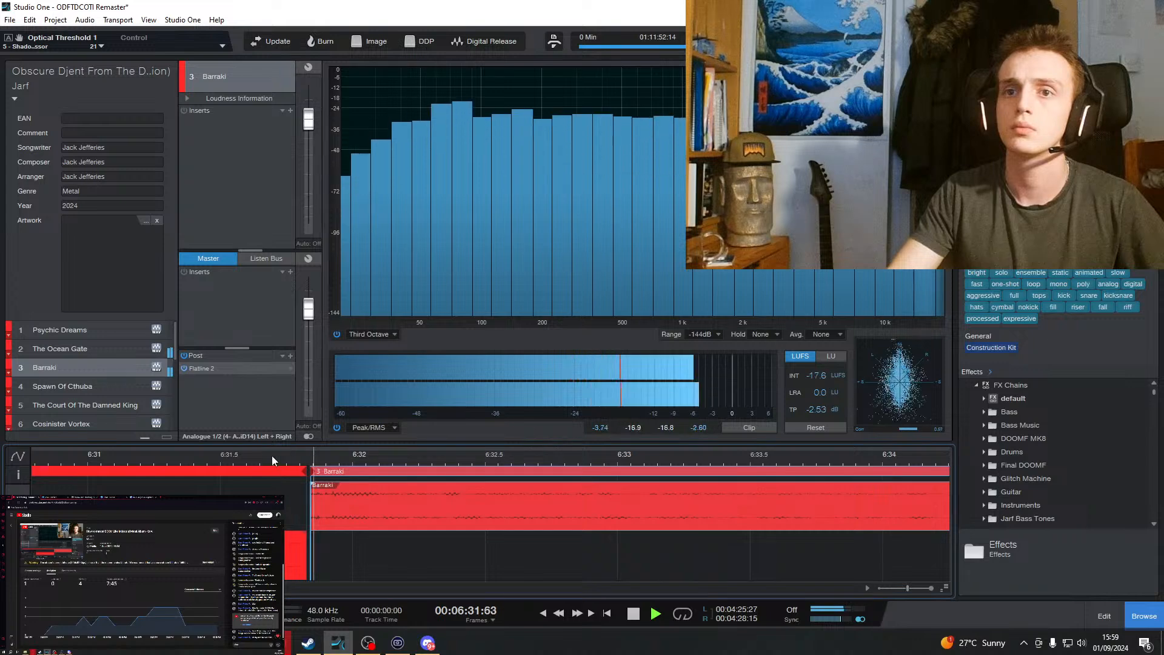
key(space)
key(e)
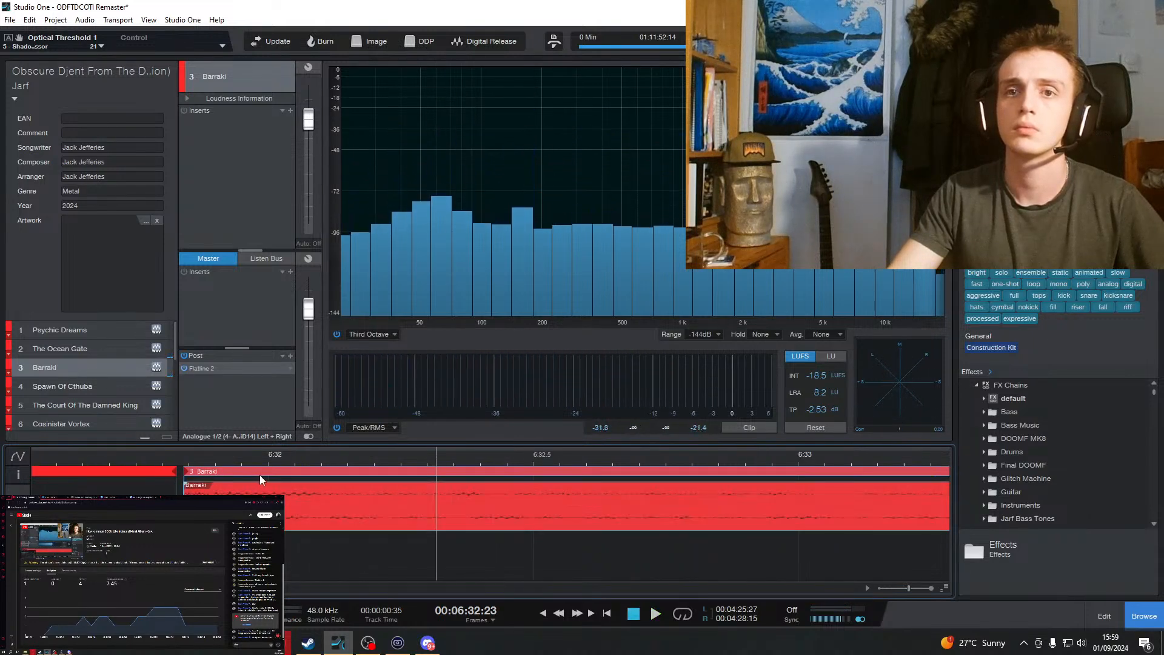
drag(259, 474, 289, 473)
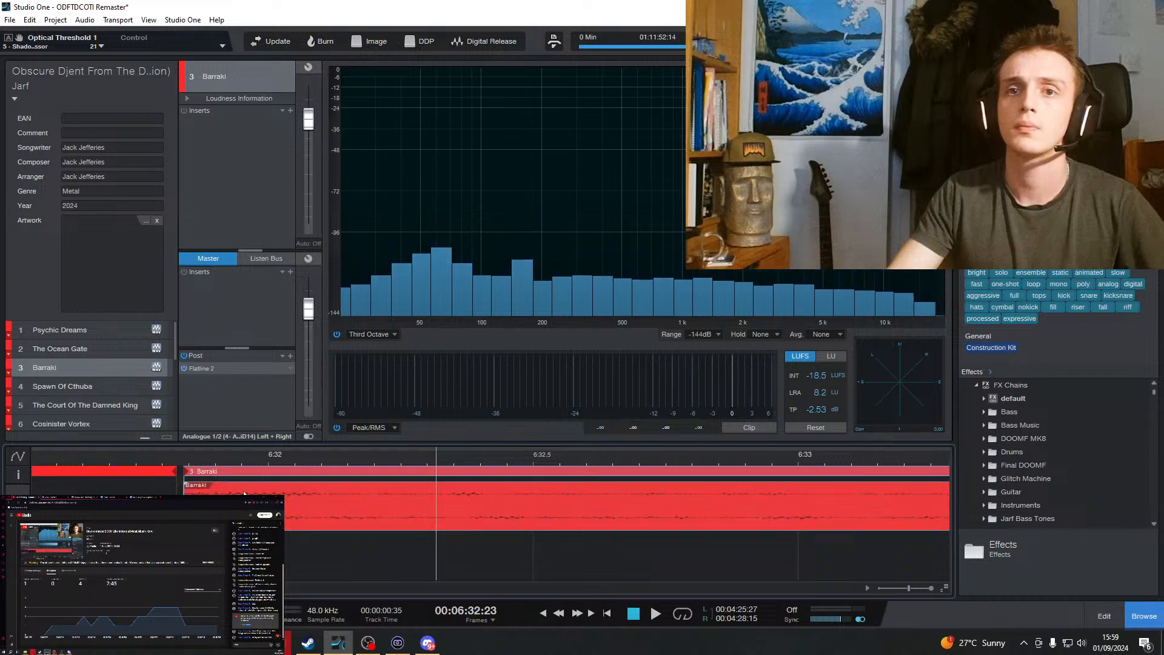
key(ctrl+z)
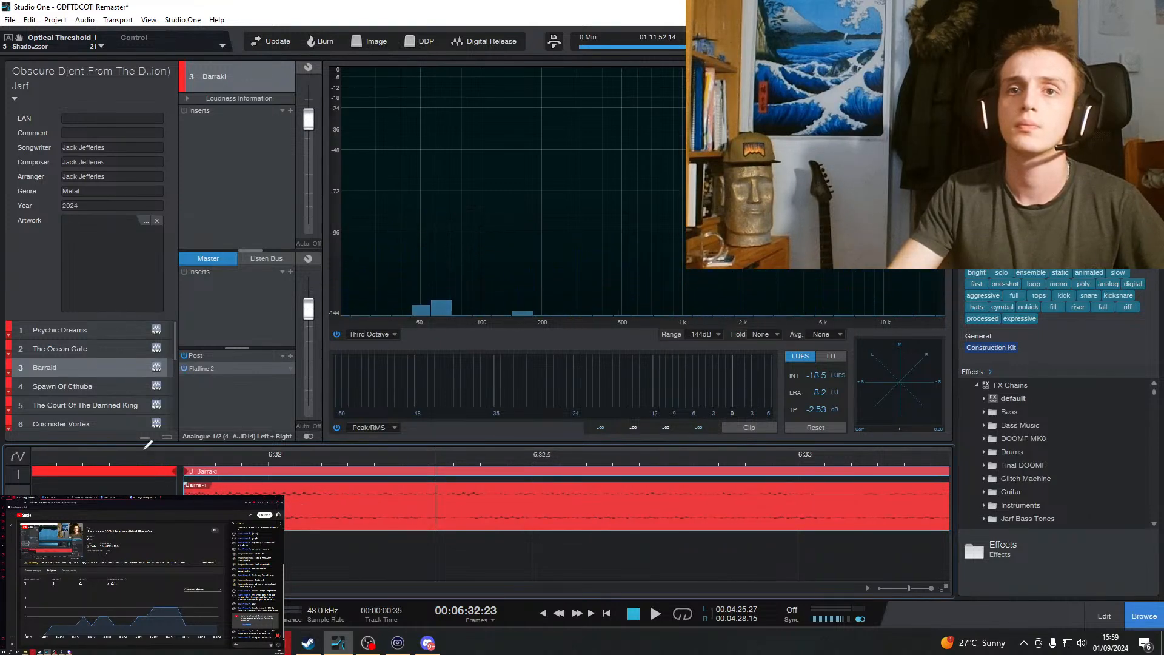
Show the whole album timeline around Barraki and play the song's heavy section from about 8:10.
key(w)
key(w)
key(w)
key(w)
key(w)
key(w)
key(w)
key(w)
key(w)
key(w)
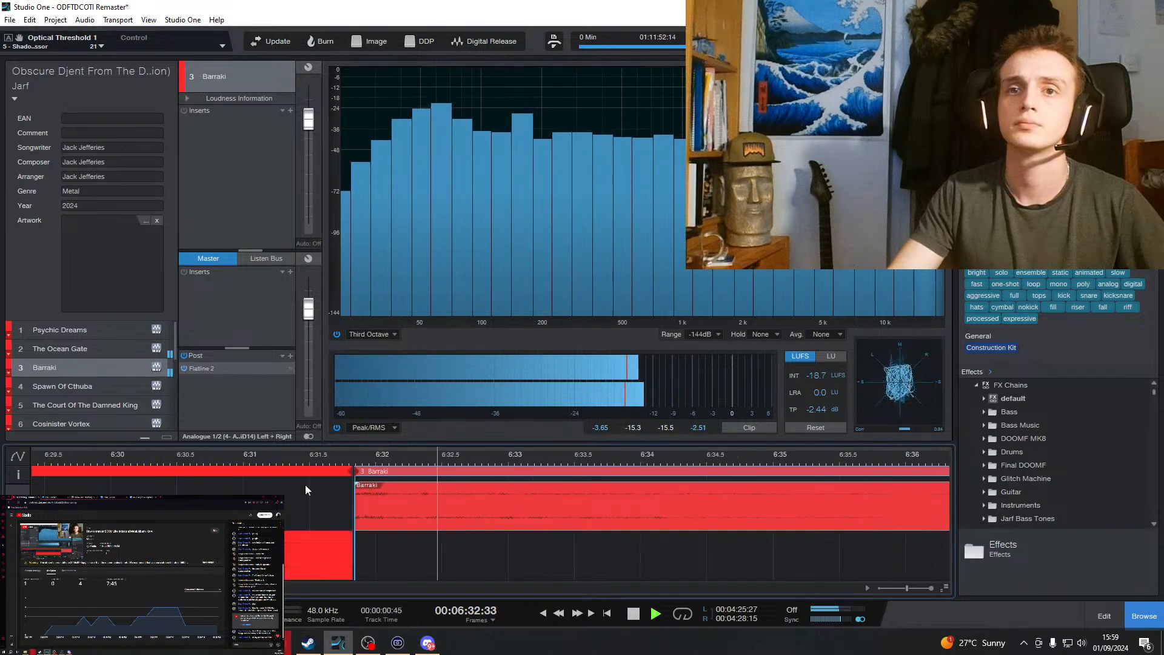
key(w)
key(w)
key(w)
key(w)
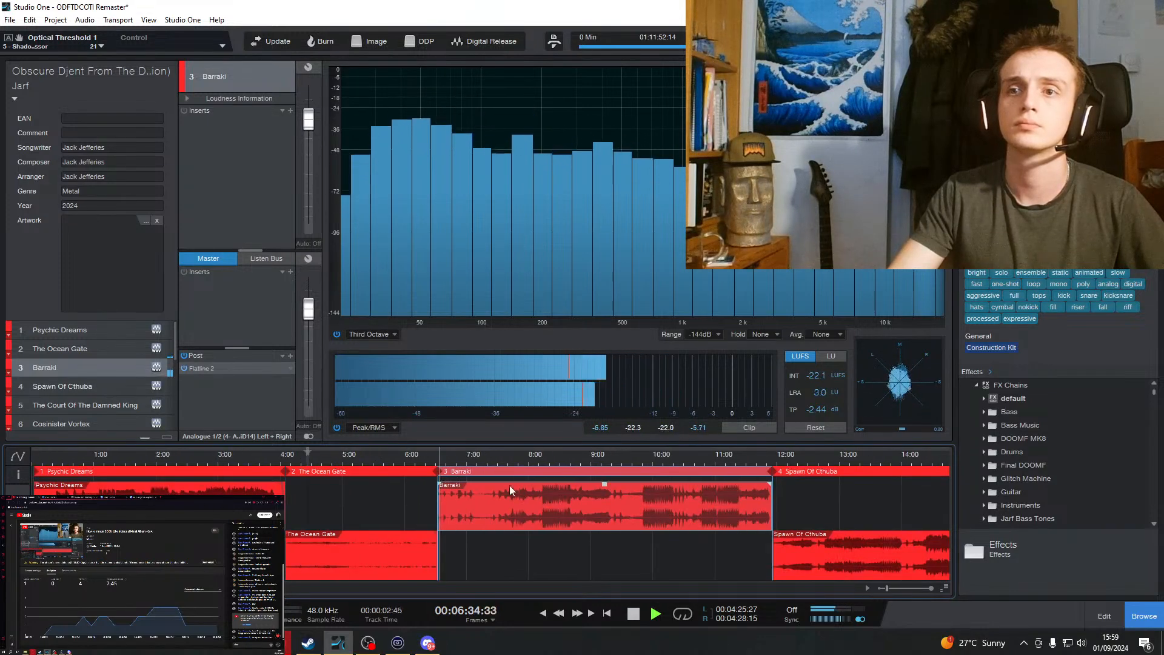
click(539, 468)
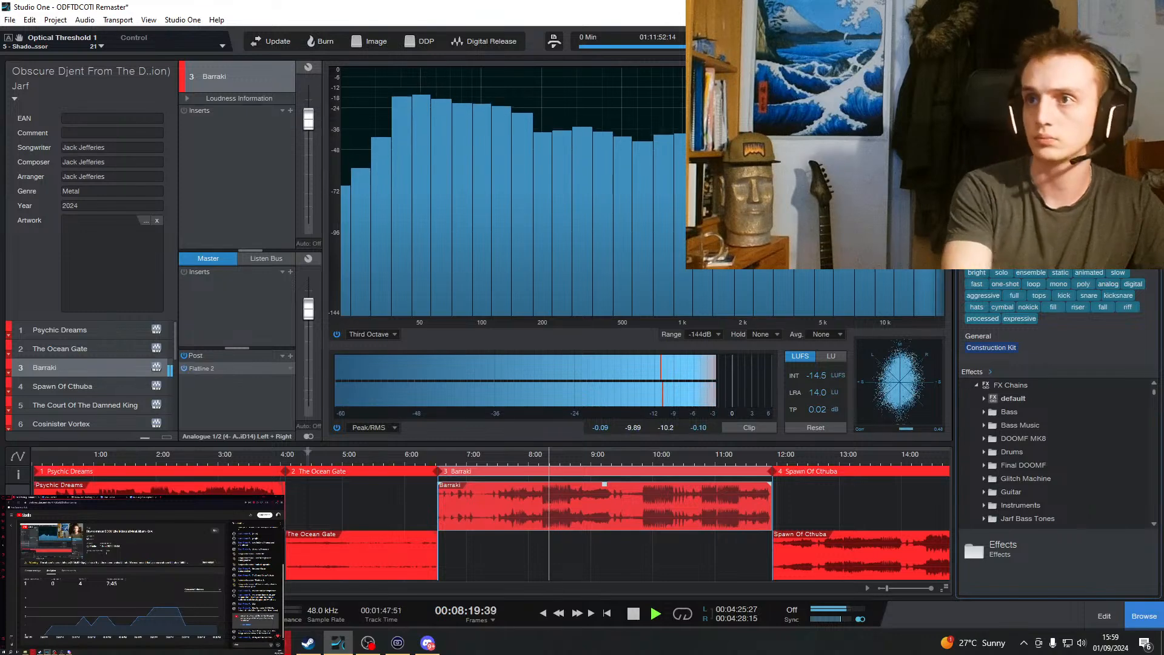
text(p)
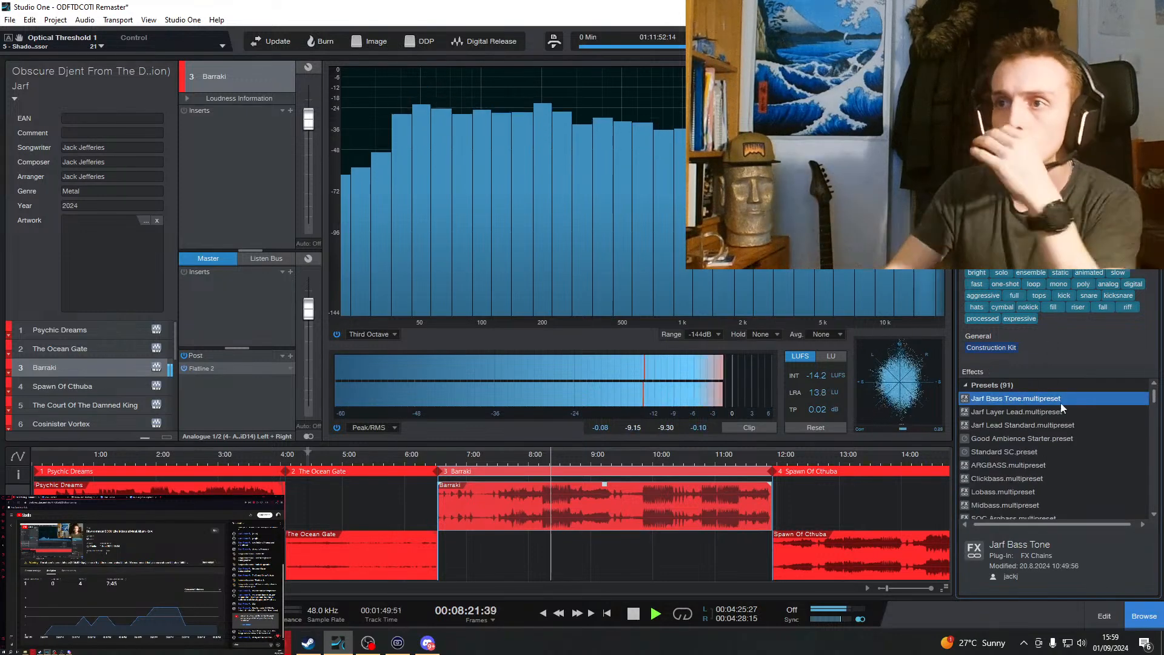
click(1051, 411)
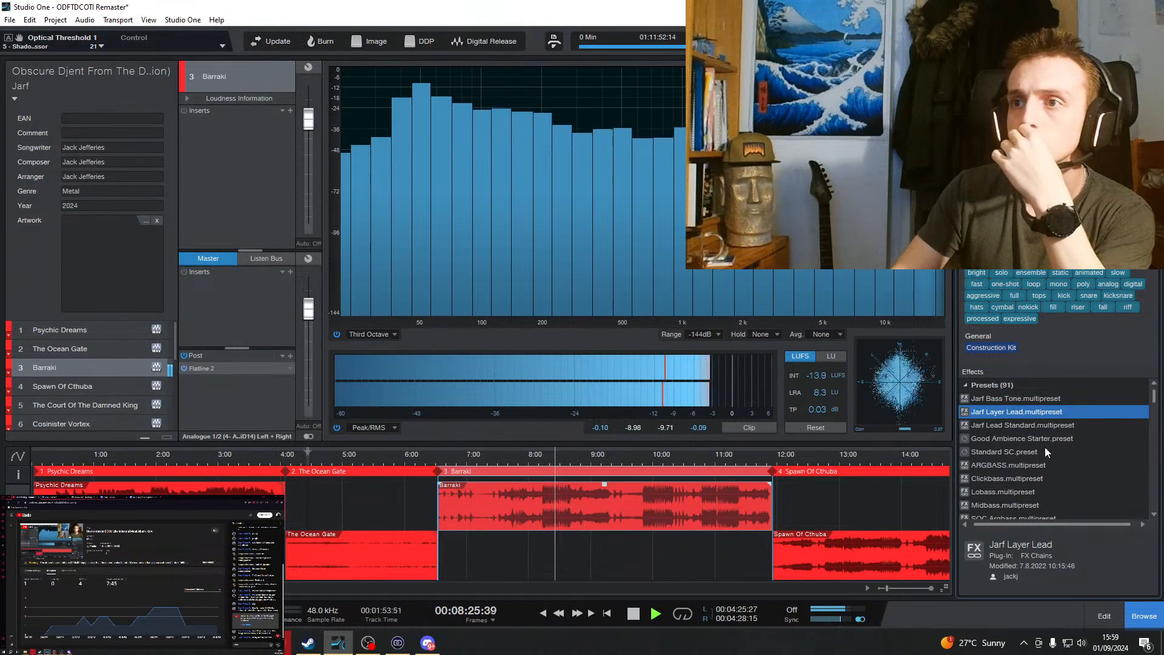
scroll(1078, 474, down, 2)
scroll(1077, 467, up, 2)
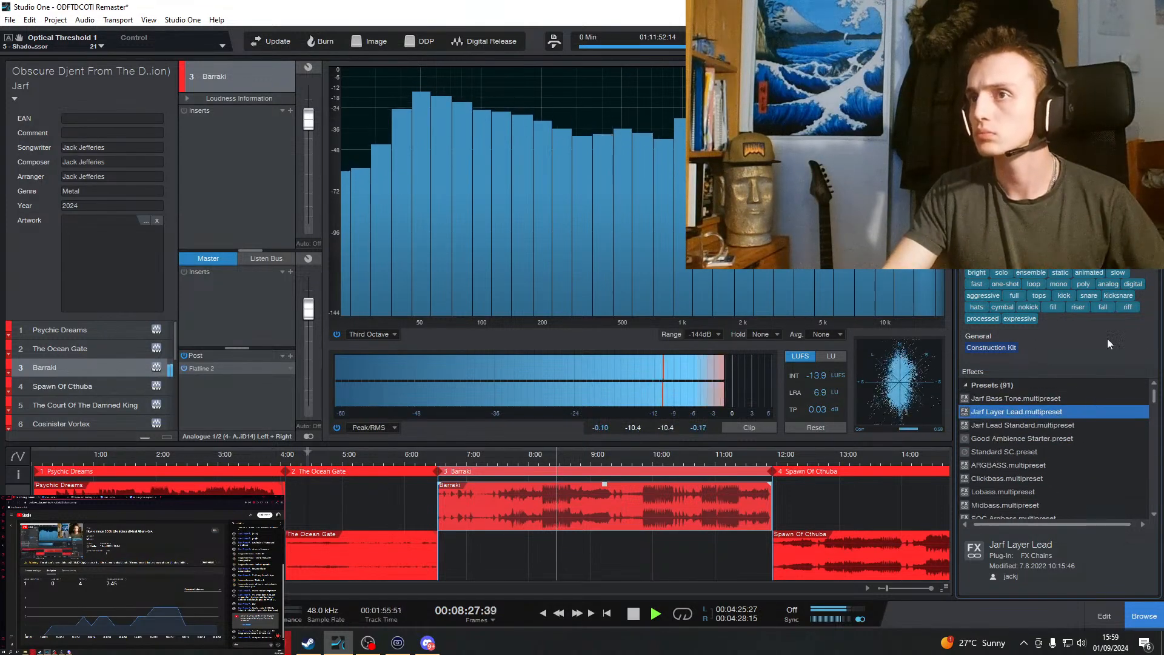
click(1147, 85)
Load the Dual Mono setup new FX chain from the Jarf ODFTDCOTI Masters folder onto Barraki.
scroll(1039, 449, down, 6)
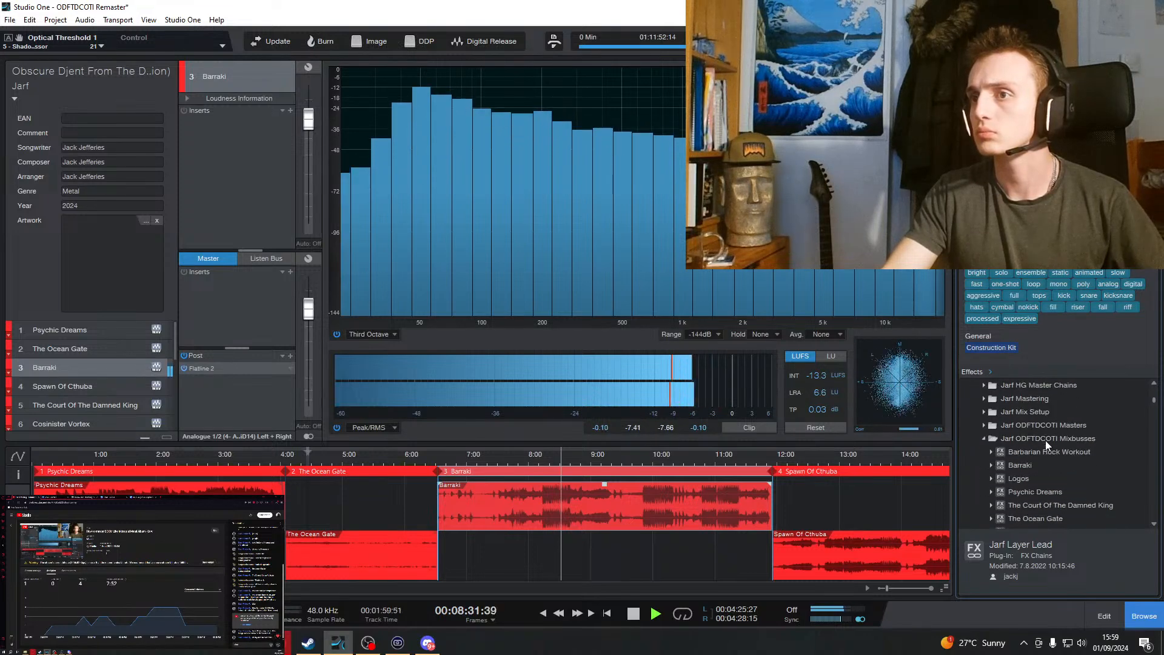
double_click(1045, 439)
double_click(1050, 427)
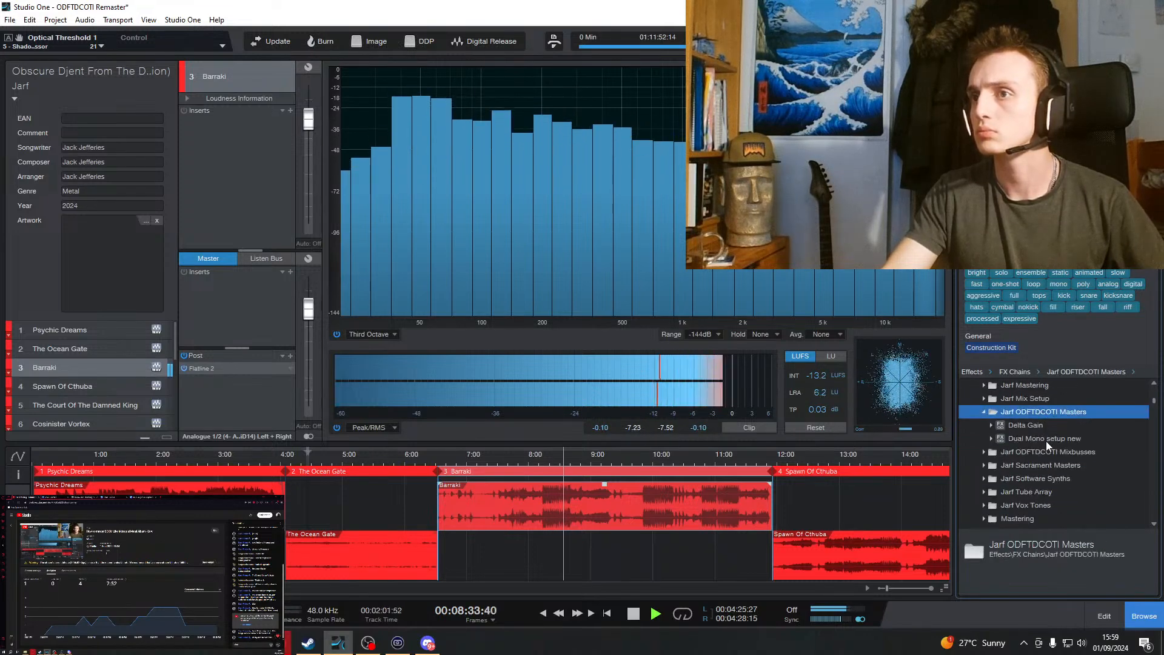
click(1052, 425)
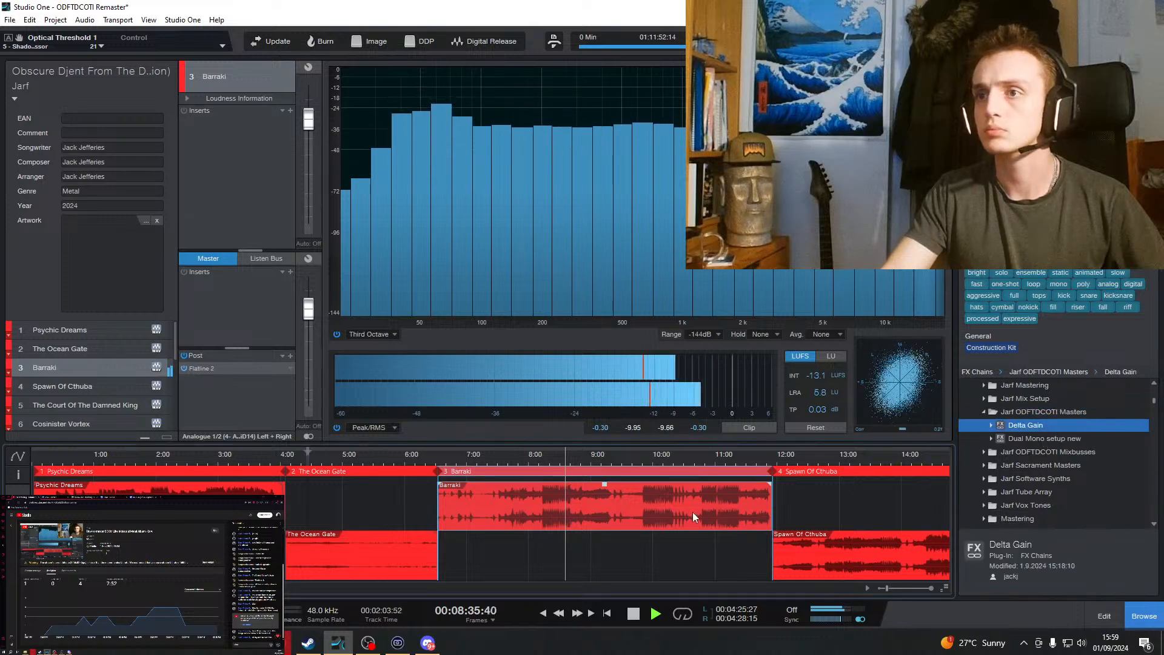
click(1062, 439)
drag(1079, 438, 482, 486)
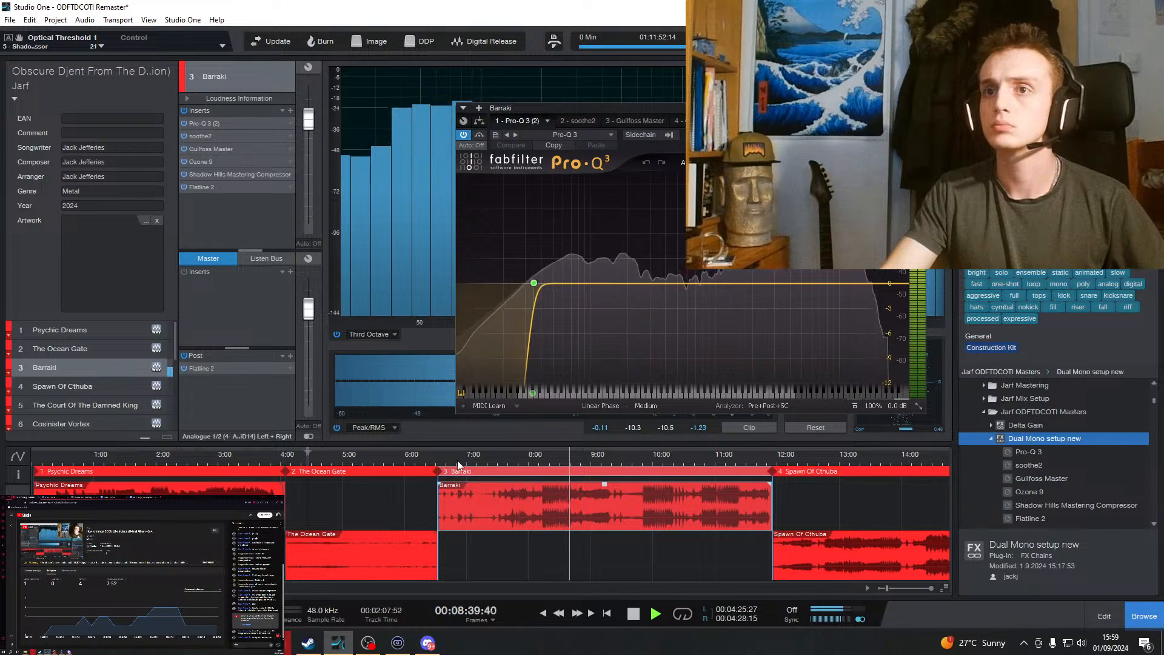
Play Barraki's quiet opening through the new chain and review soothe2's oversampling and resolution settings.
click(458, 459)
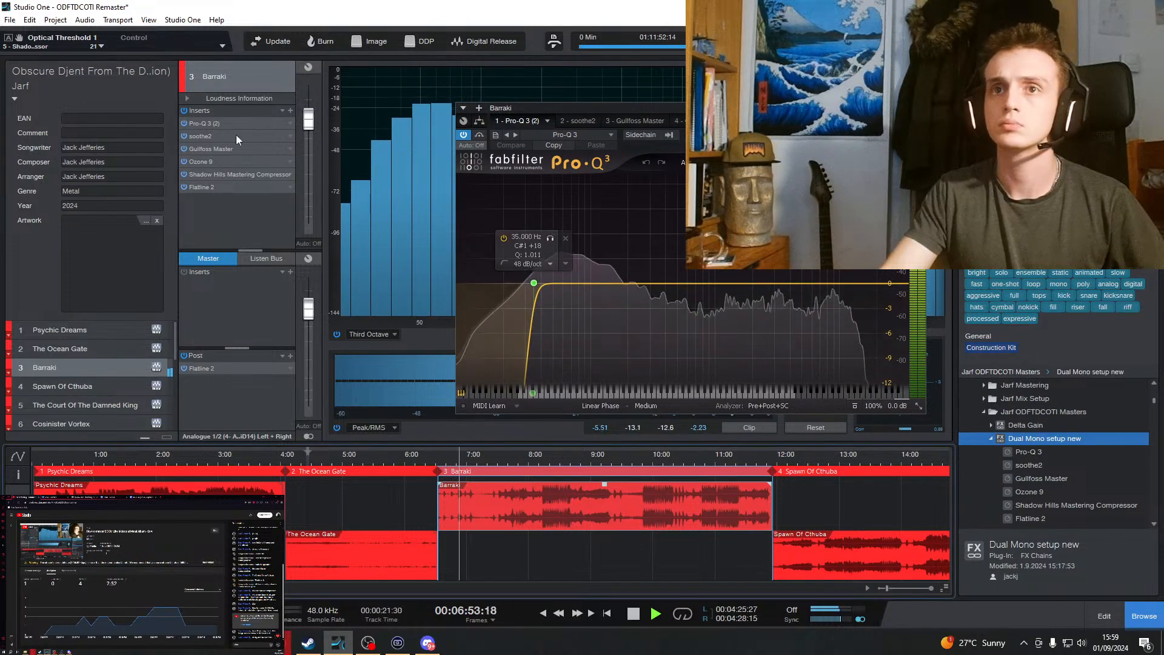
click(217, 136)
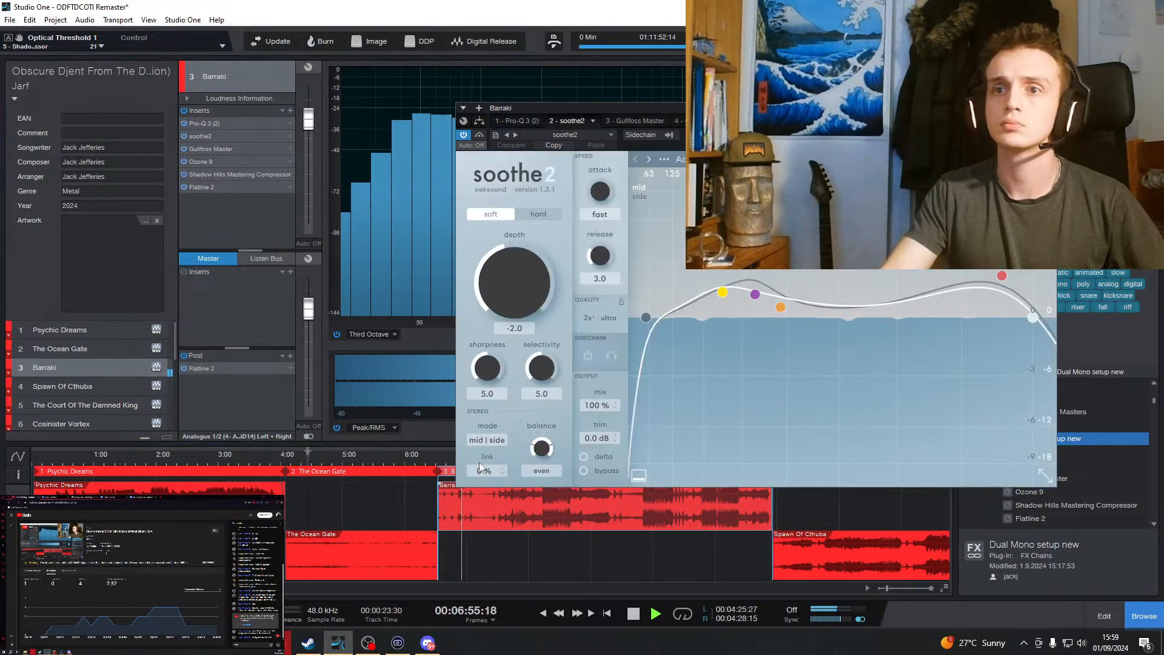
click(603, 320)
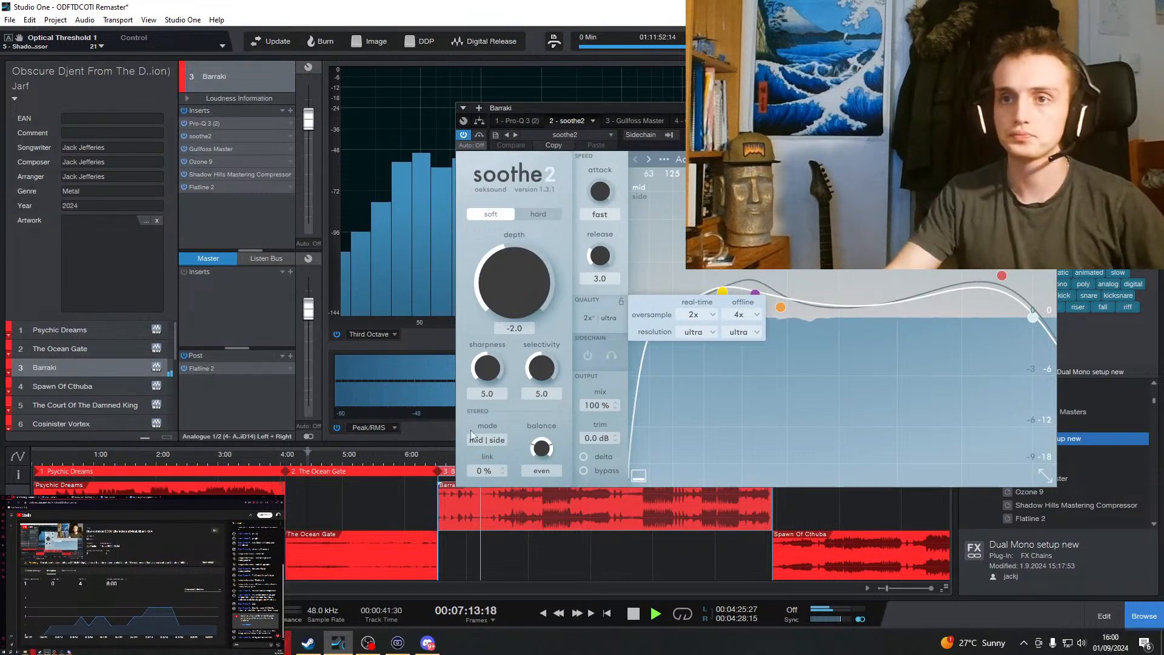
click(451, 463)
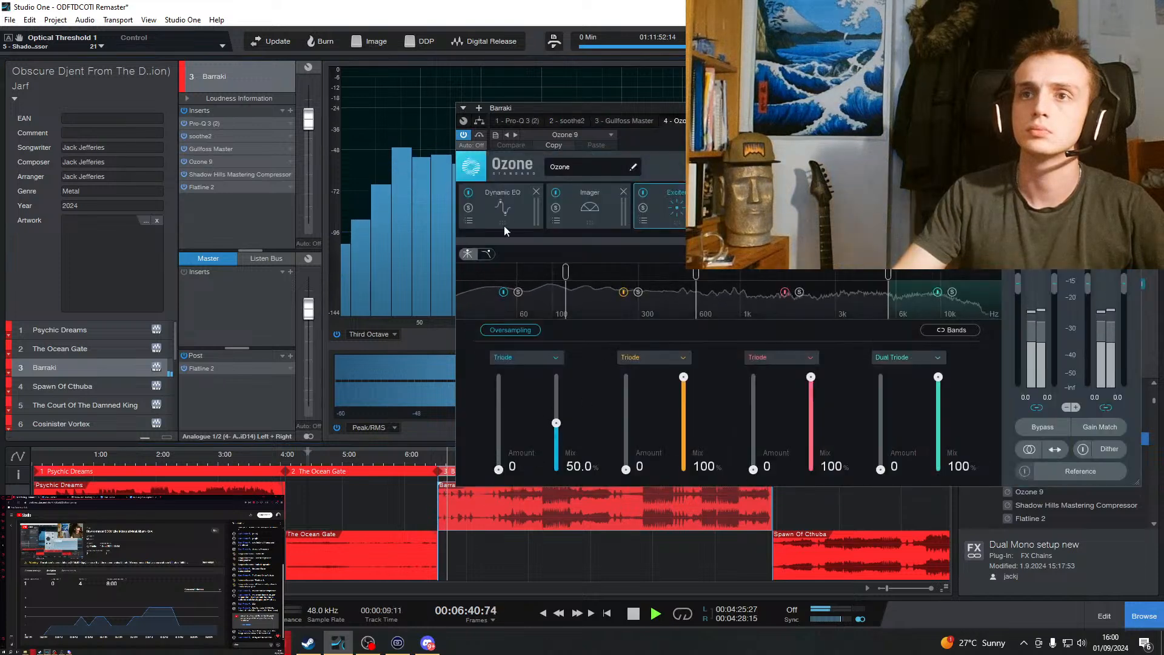
Open Ozone 9's Dynamic EQ on Barraki and set band 3's gain to about -0.74 dB during playback from about 8:10.
click(505, 225)
drag(583, 108, 0, 170)
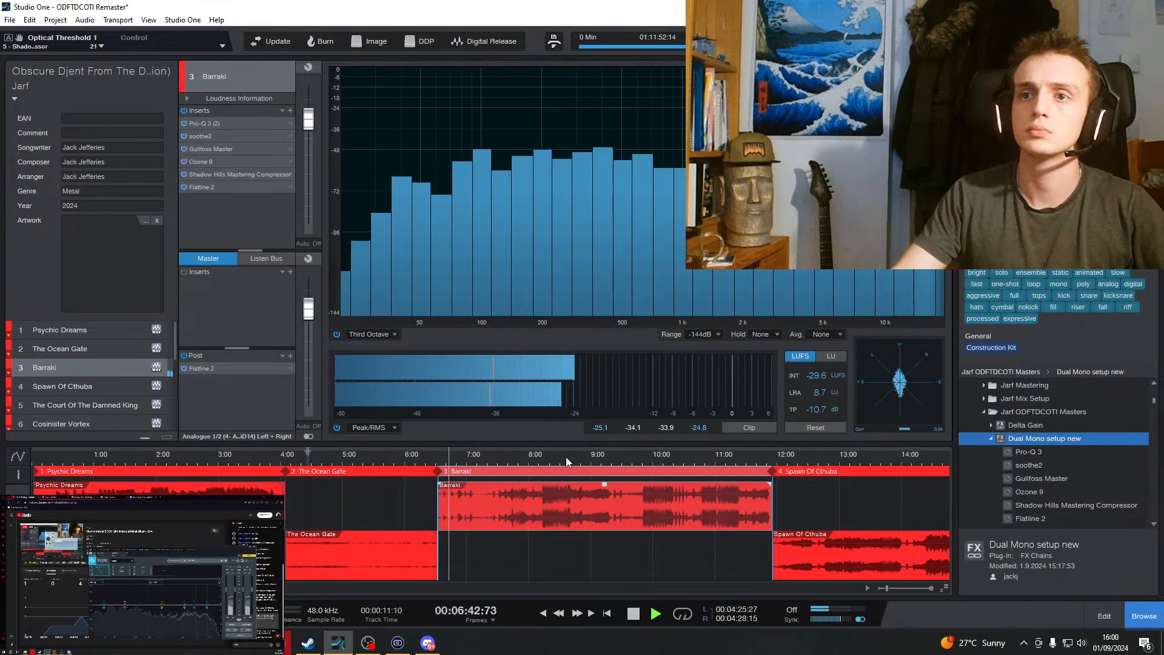
click(540, 460)
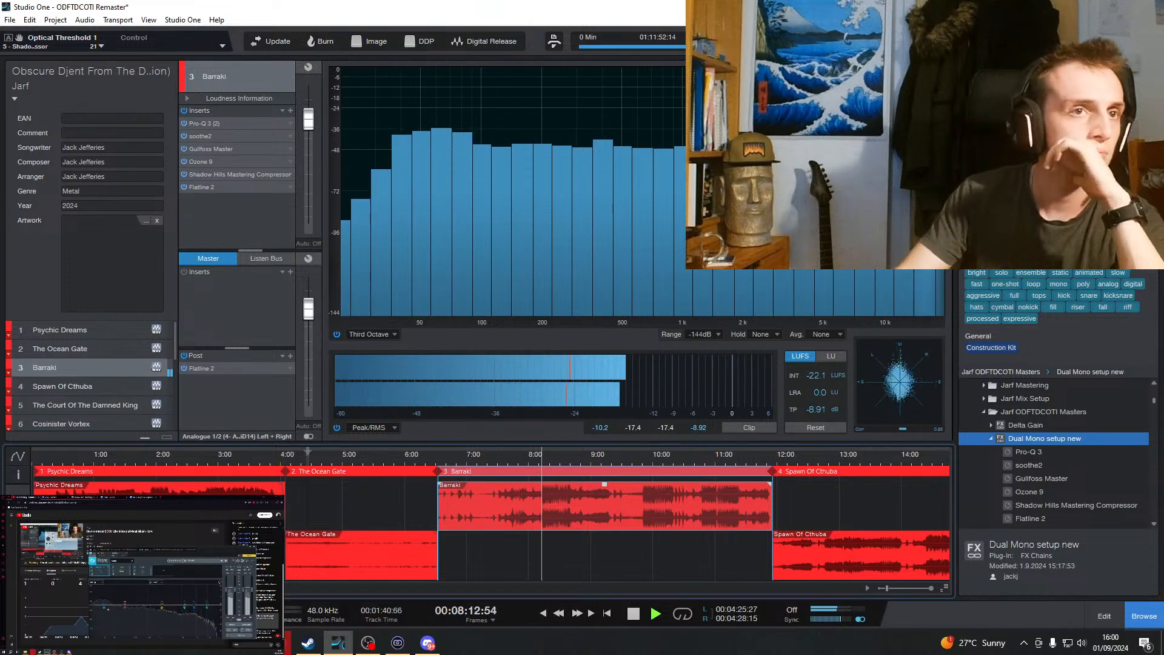
drag(105, 606, 102, 601)
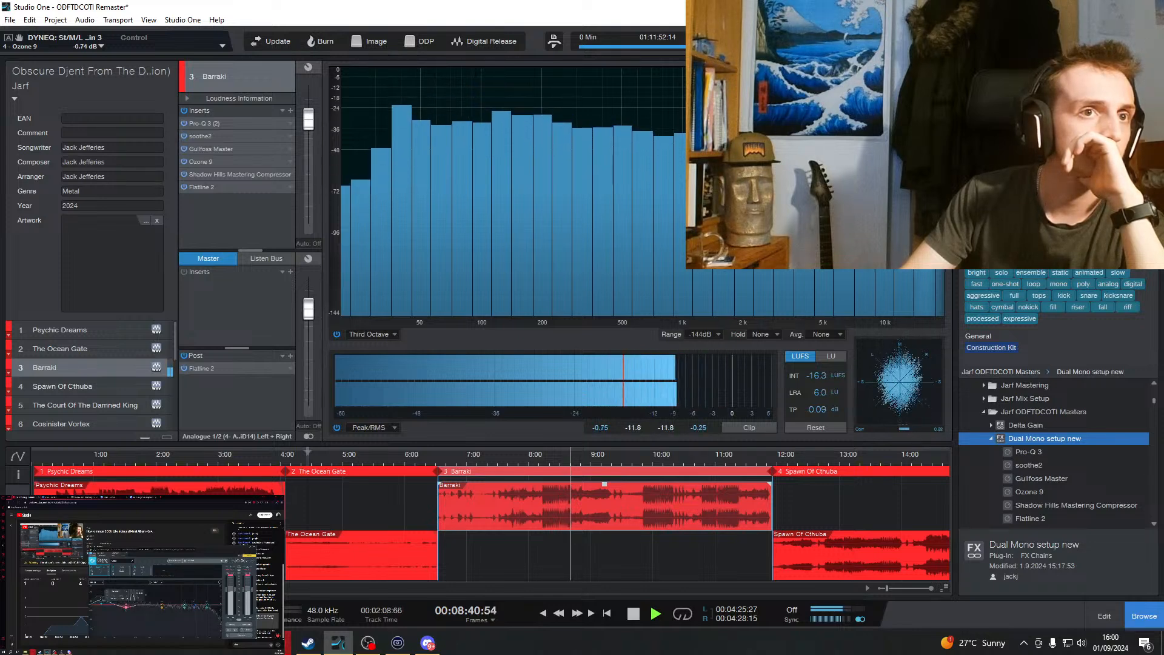
Adjust Ozone 9's Dynamic EQ band 6 gain to about -0.04 dB while comparing Barraki with Psychic Dreams from about 3:13.
click(547, 457)
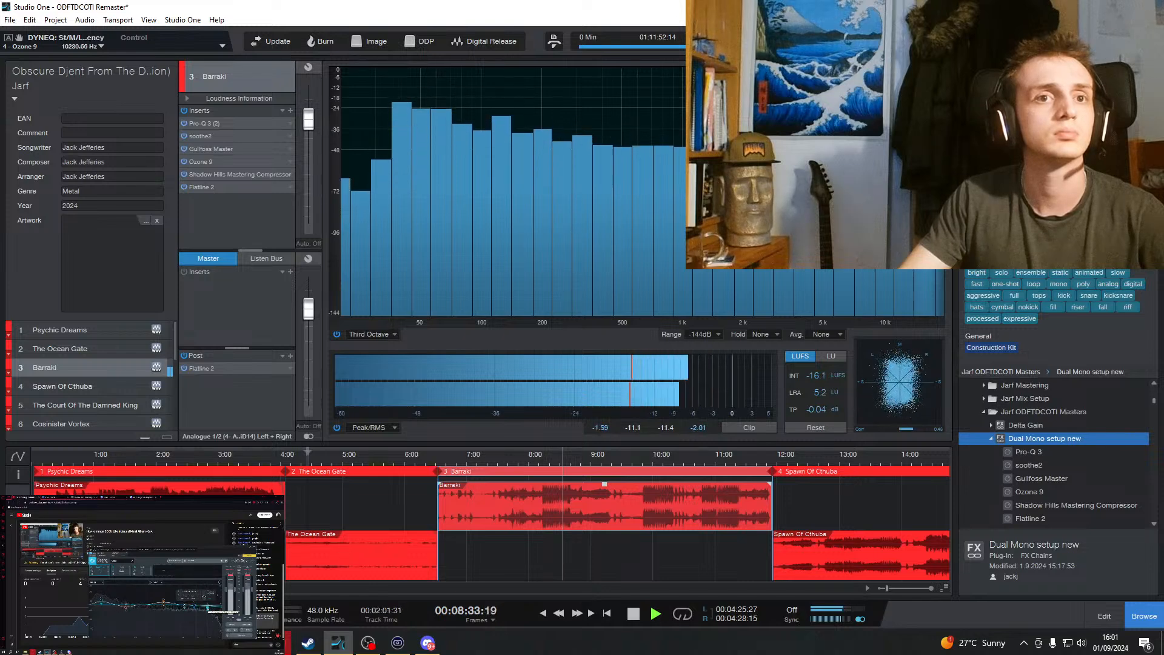
click(230, 468)
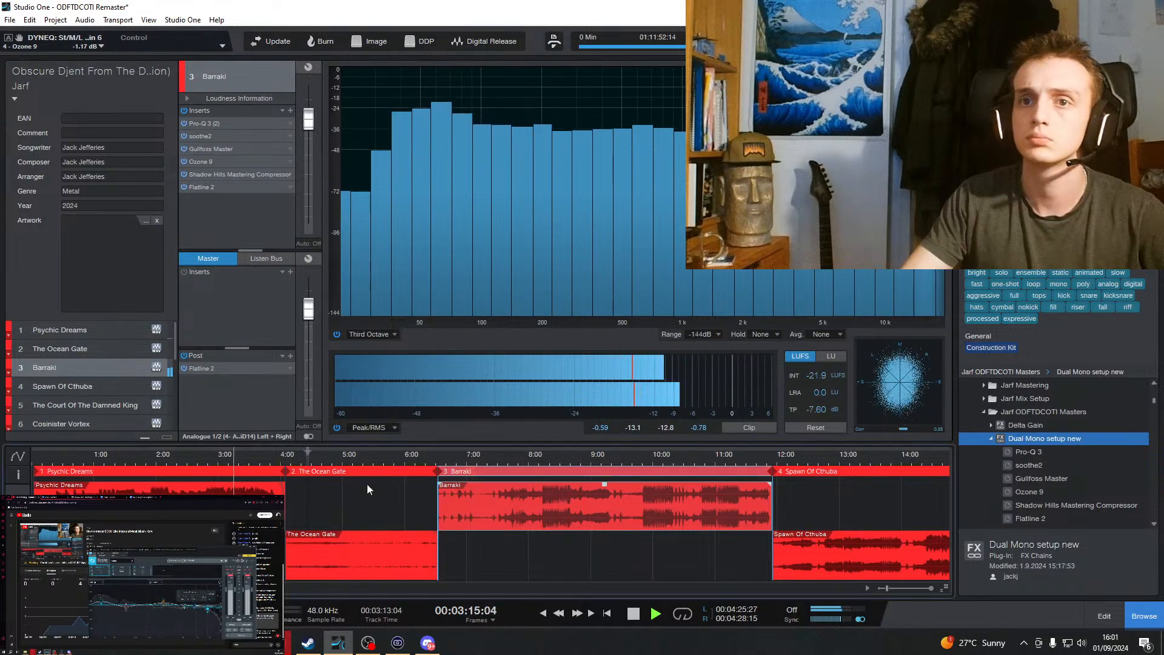
click(652, 455)
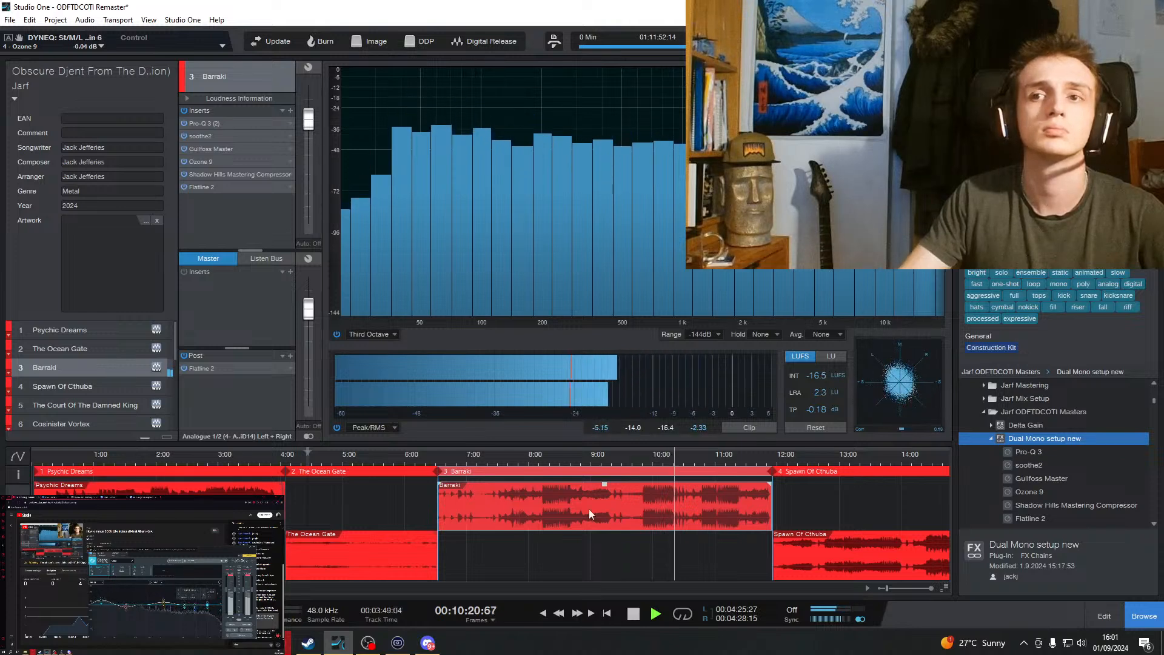
Set Ozone 9's Imager width to about -8.86% for band 2 and 34.18% for band 3, auditioning Barraki's heavy sections before stopping playback.
click(546, 456)
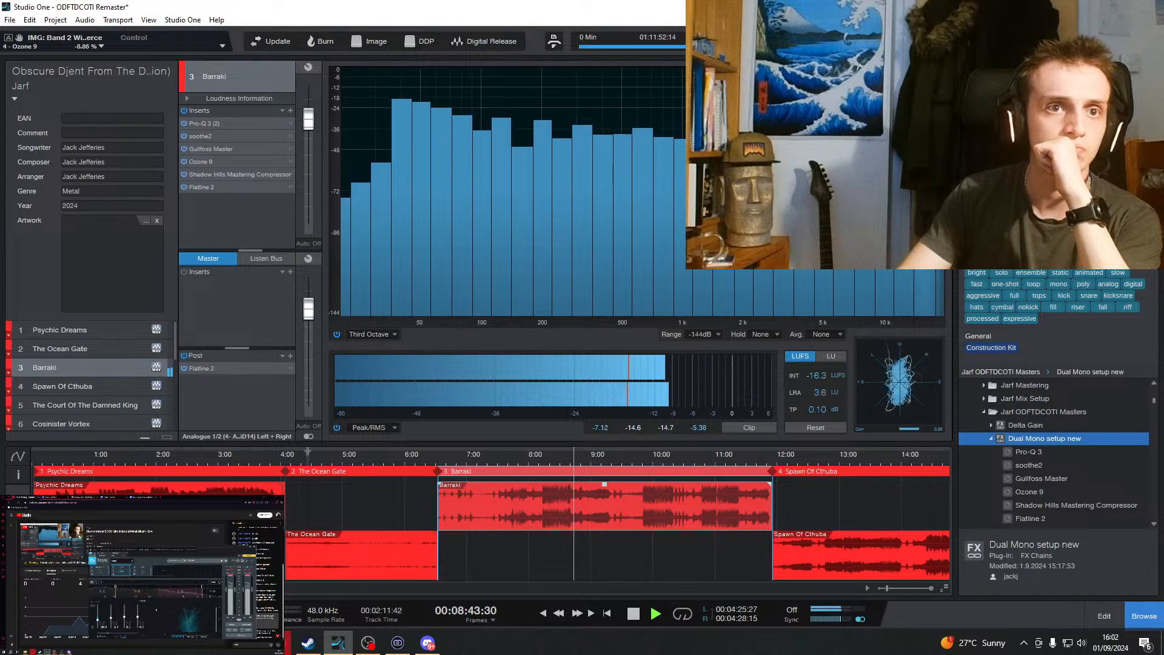
click(539, 464)
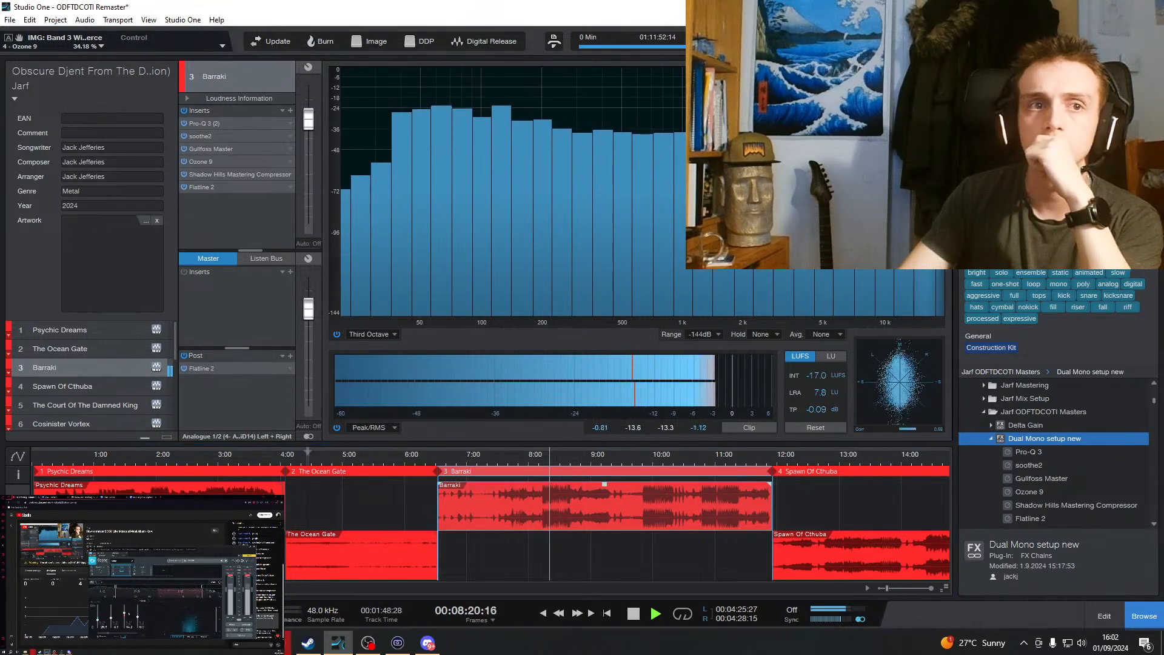
click(643, 460)
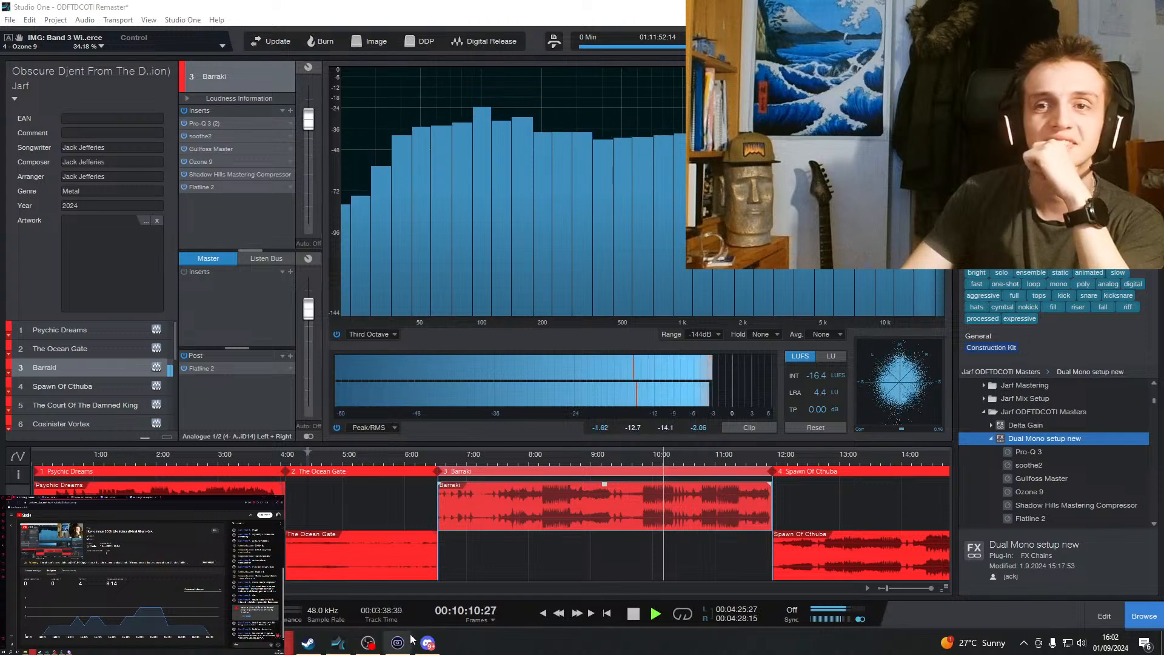
click(633, 614)
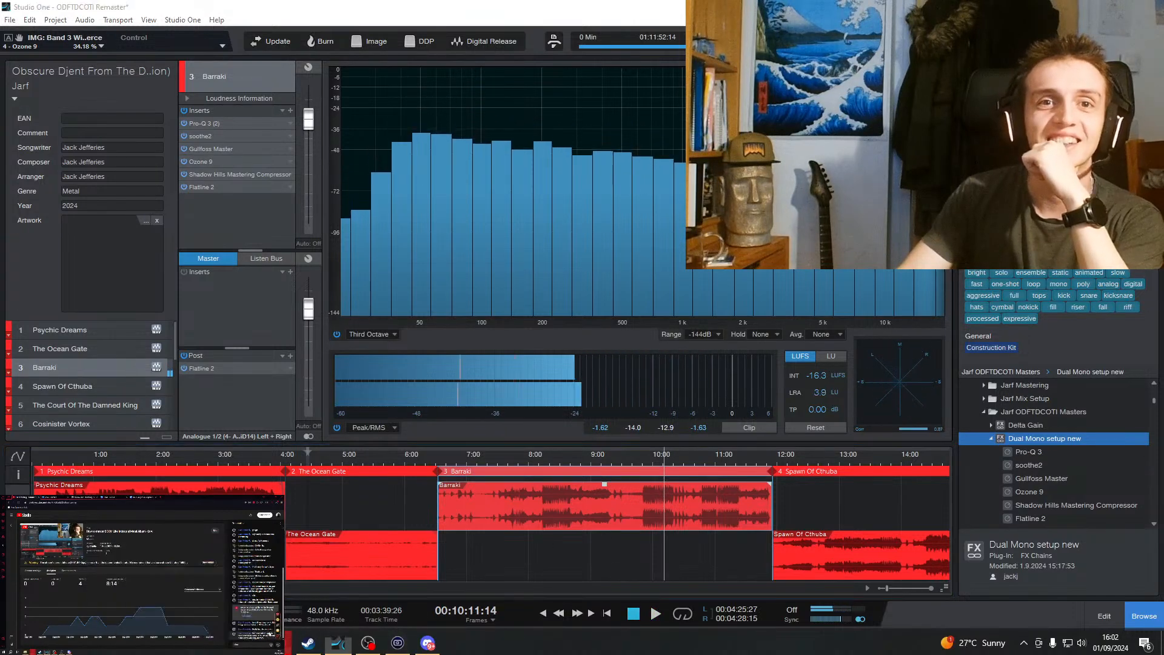
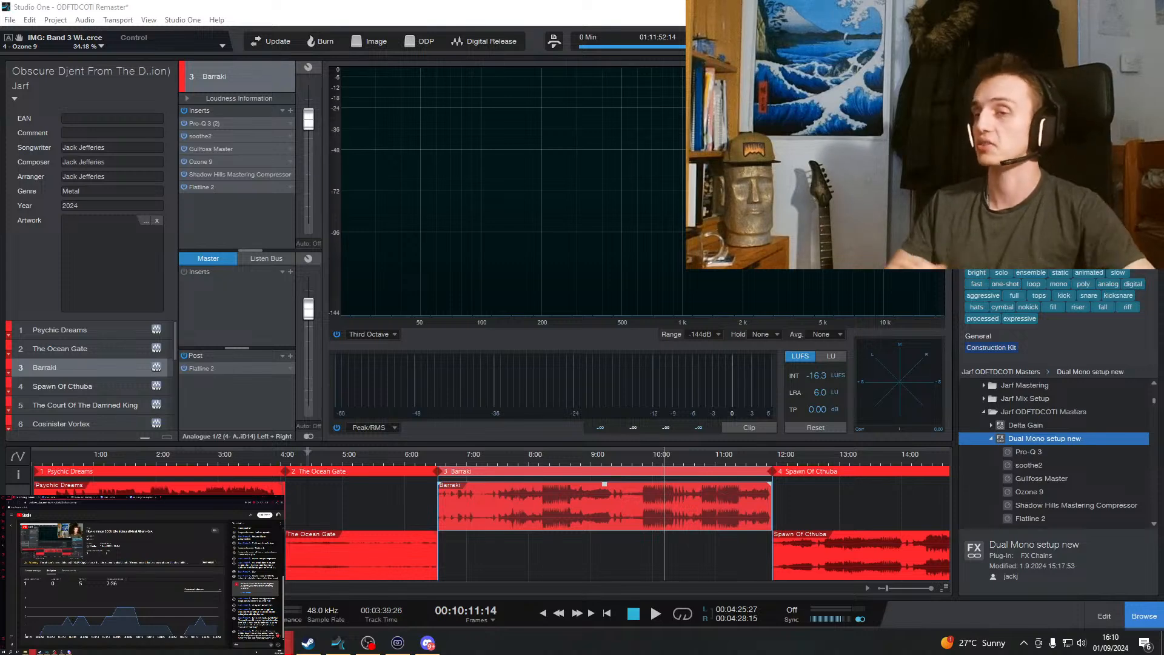
Play Barraki's heavy section from about 8:10 and reopen its insert effects for review.
click(536, 456)
key(space)
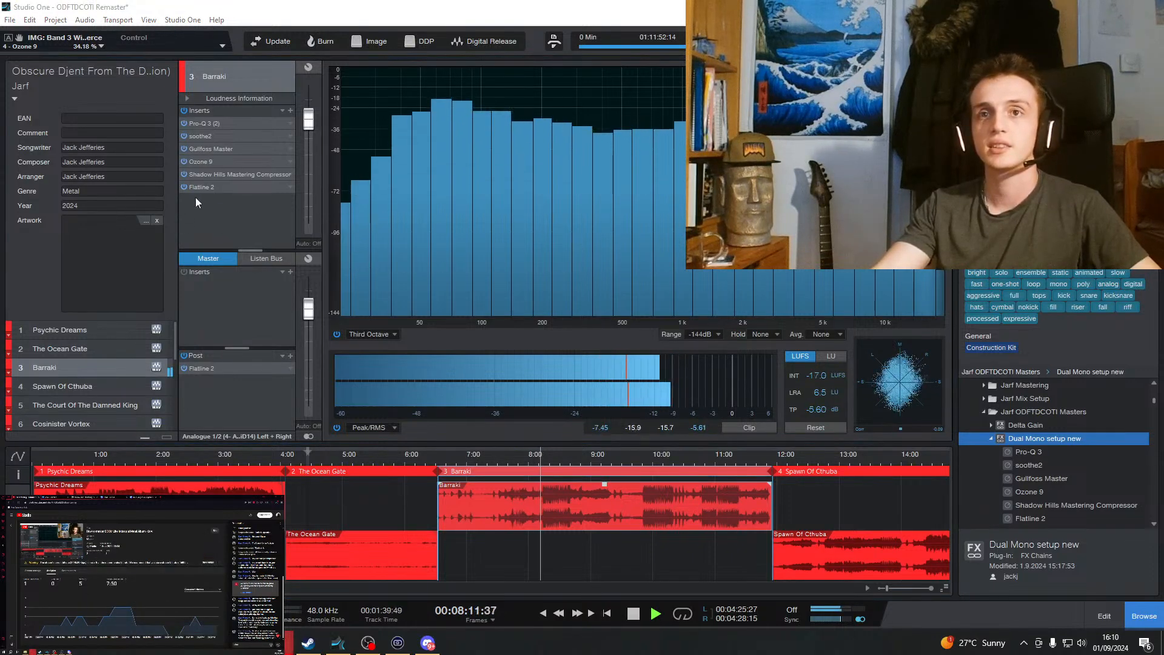
click(202, 148)
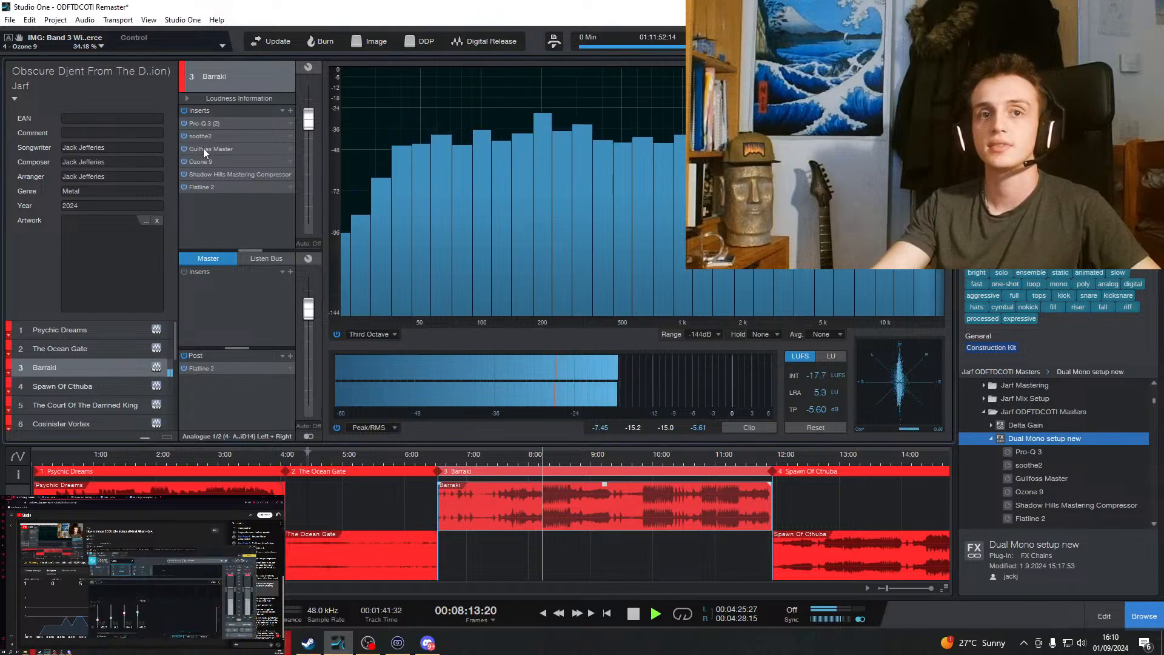
Set Gullfoss Master on Barraki to Recover 24.6%, Tame 30.0% and Bias 14.2% during playback, stop playback and close the plug-in.
drag(146, 547, 456, 183)
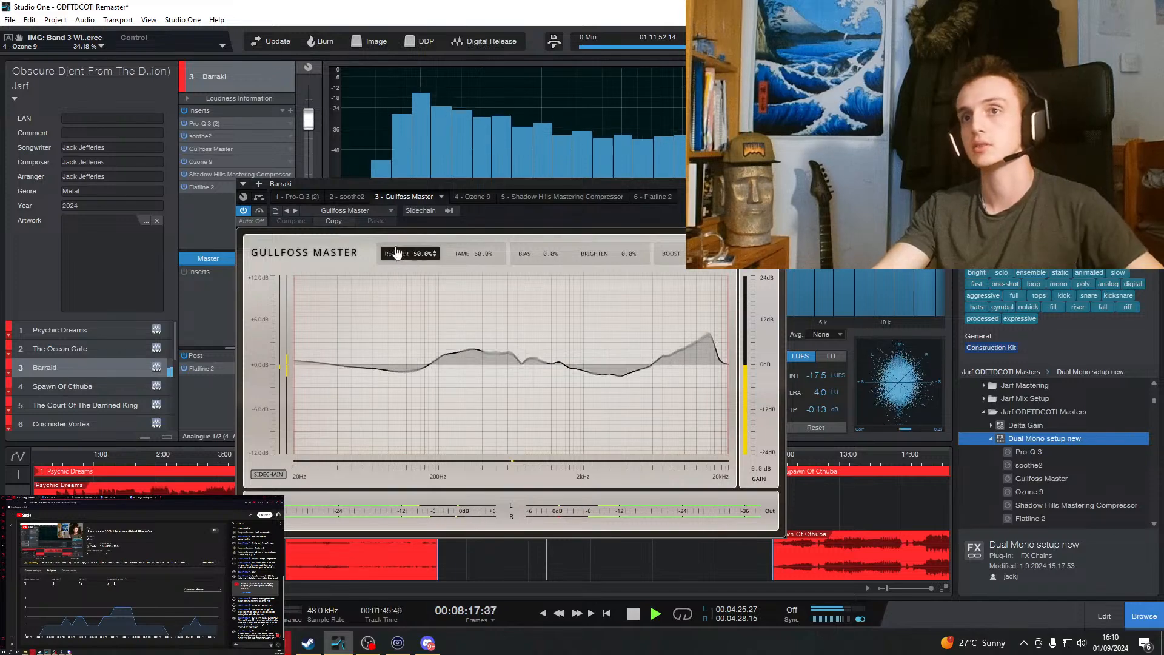
drag(686, 194, 590, 211)
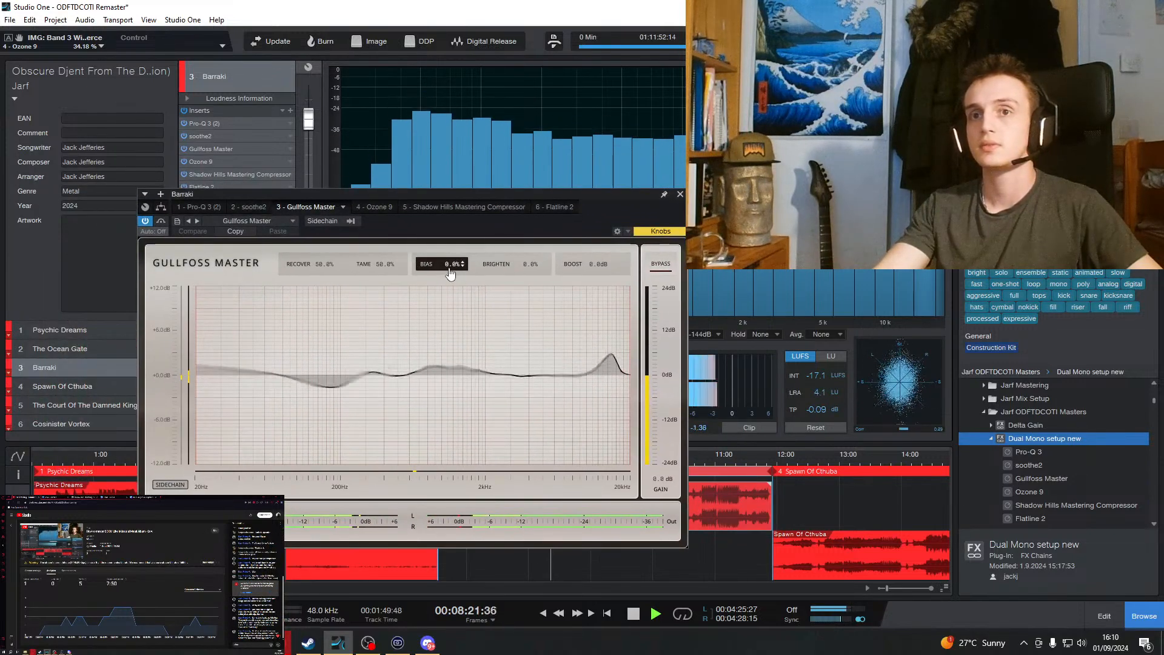
drag(449, 265, 511, 223)
drag(333, 262, 302, 575)
drag(373, 263, 512, 146)
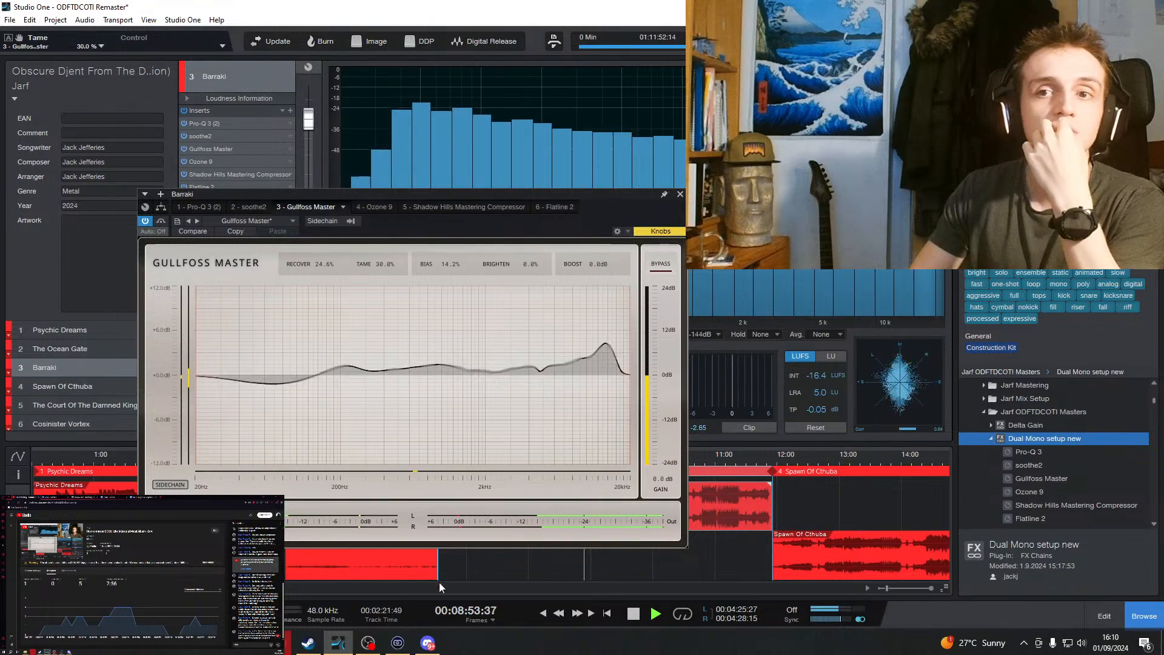
click(634, 615)
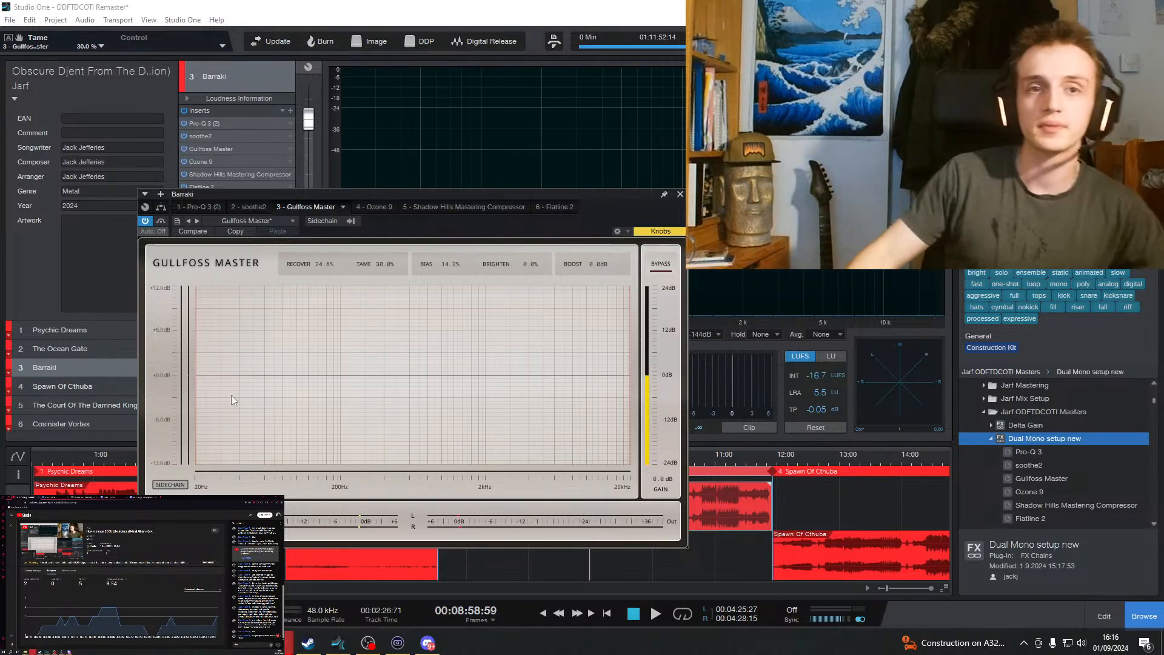
click(680, 194)
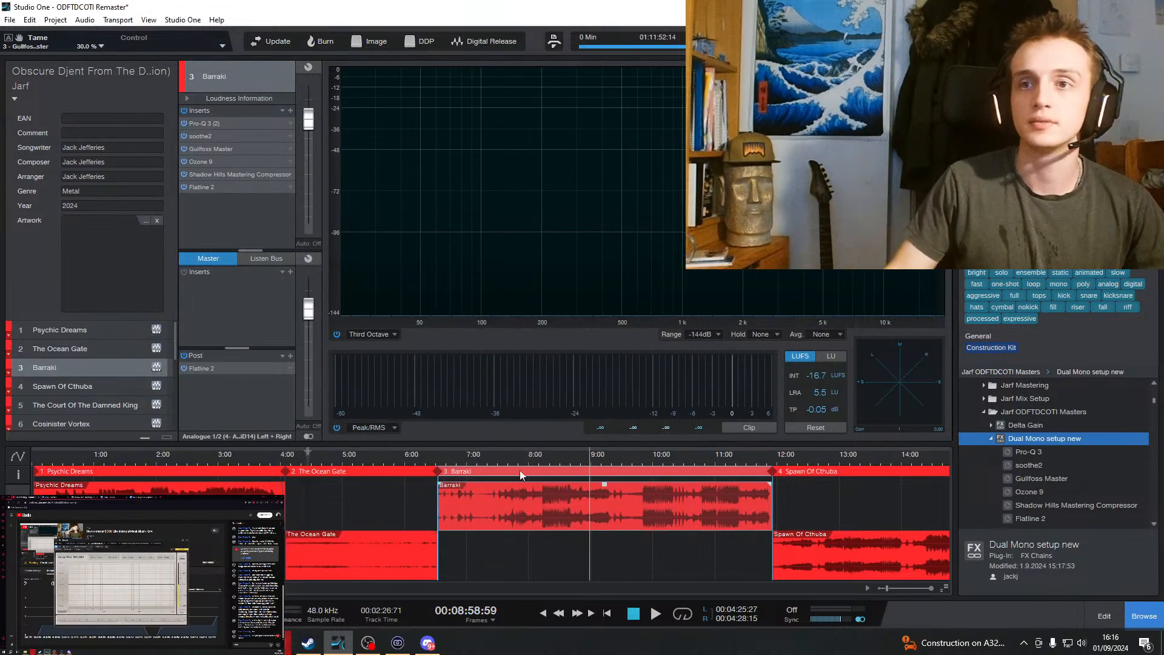
Set Ozone 9's Exciter amounts on Barraki to 8.5, 7.0, 7.0 and 7.5 for bands 1 to 4 during playback from about 8:10, and stop playback.
click(537, 458)
key(space)
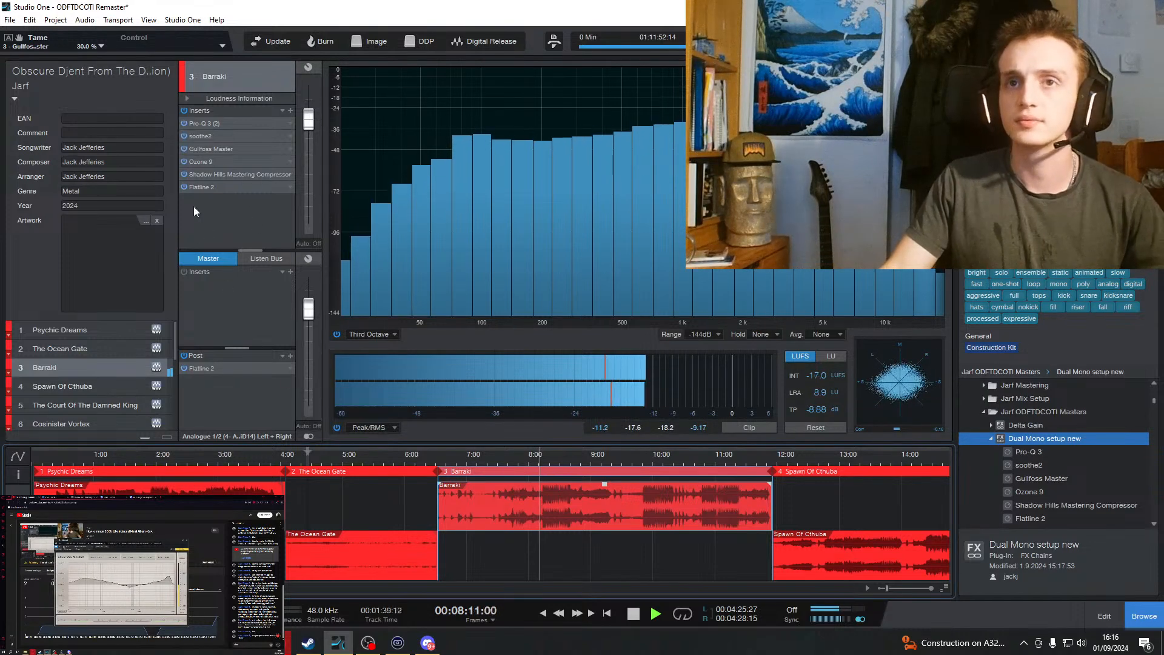
click(205, 162)
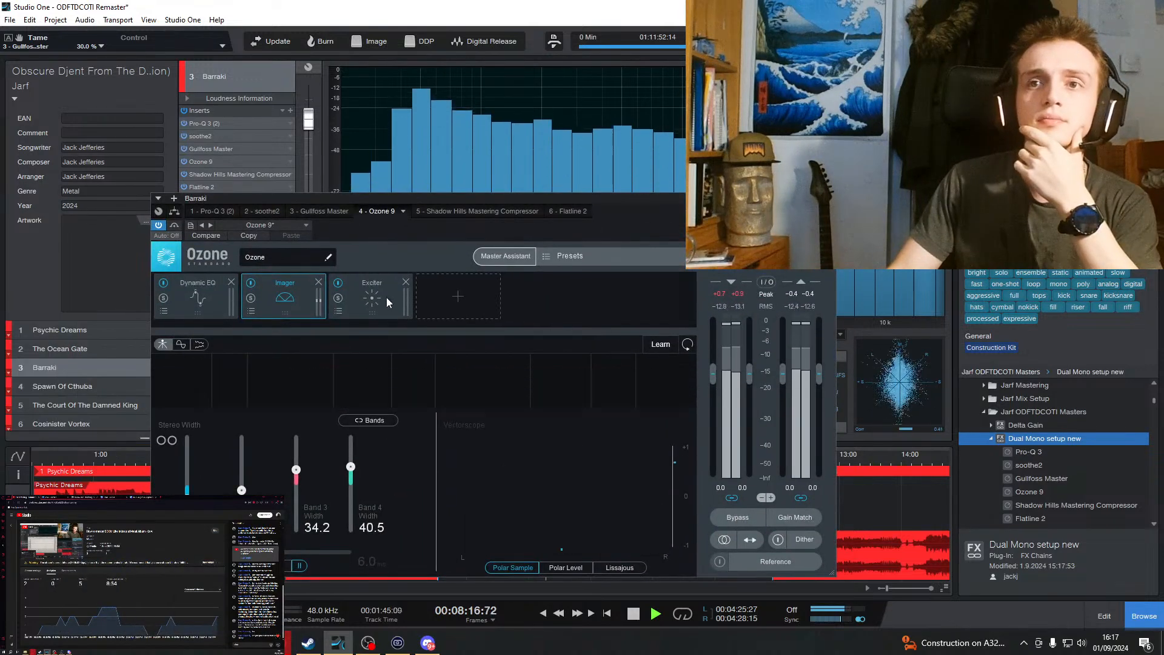
click(386, 297)
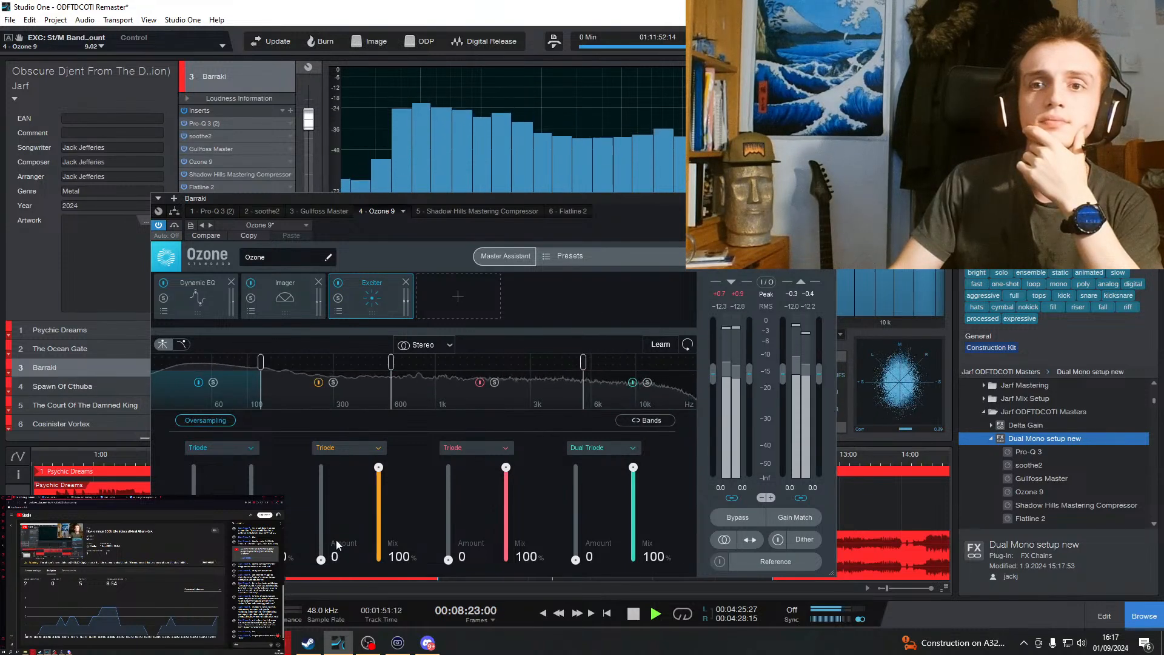
drag(322, 559, 340, 517)
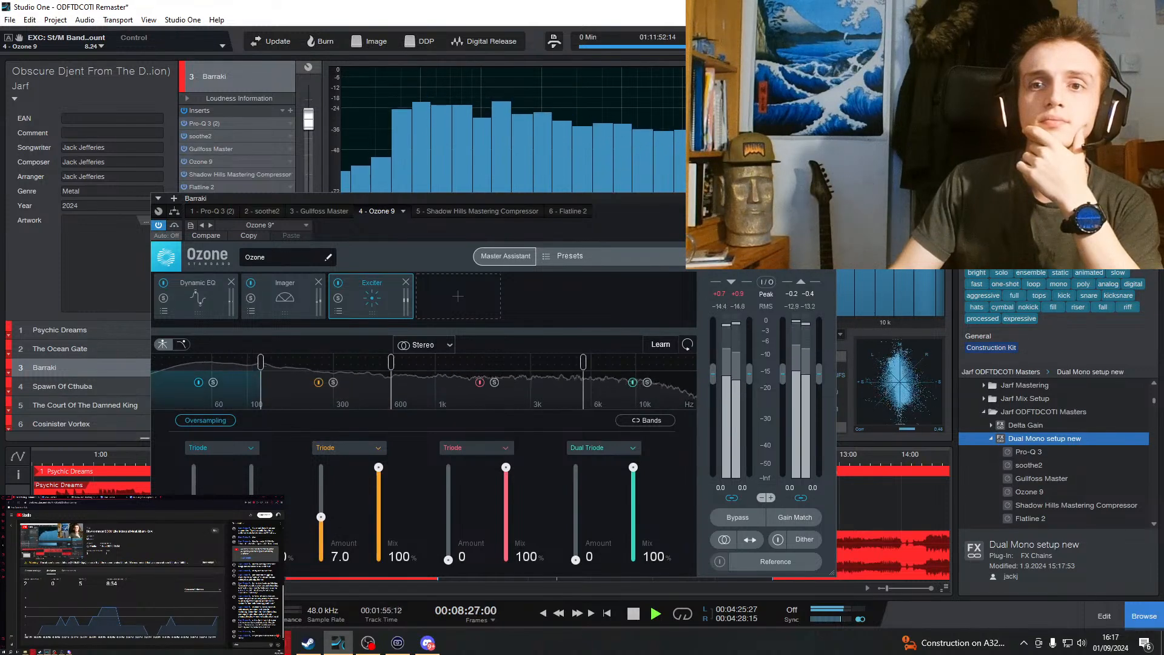
drag(448, 558, 465, 520)
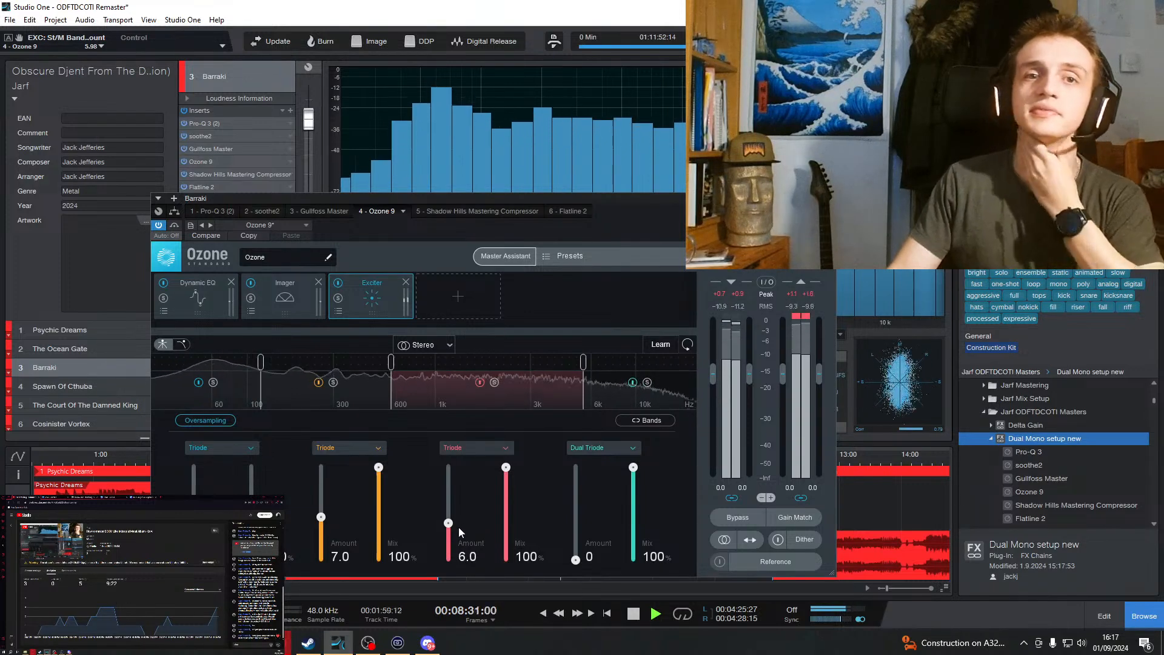
drag(459, 525, 457, 516)
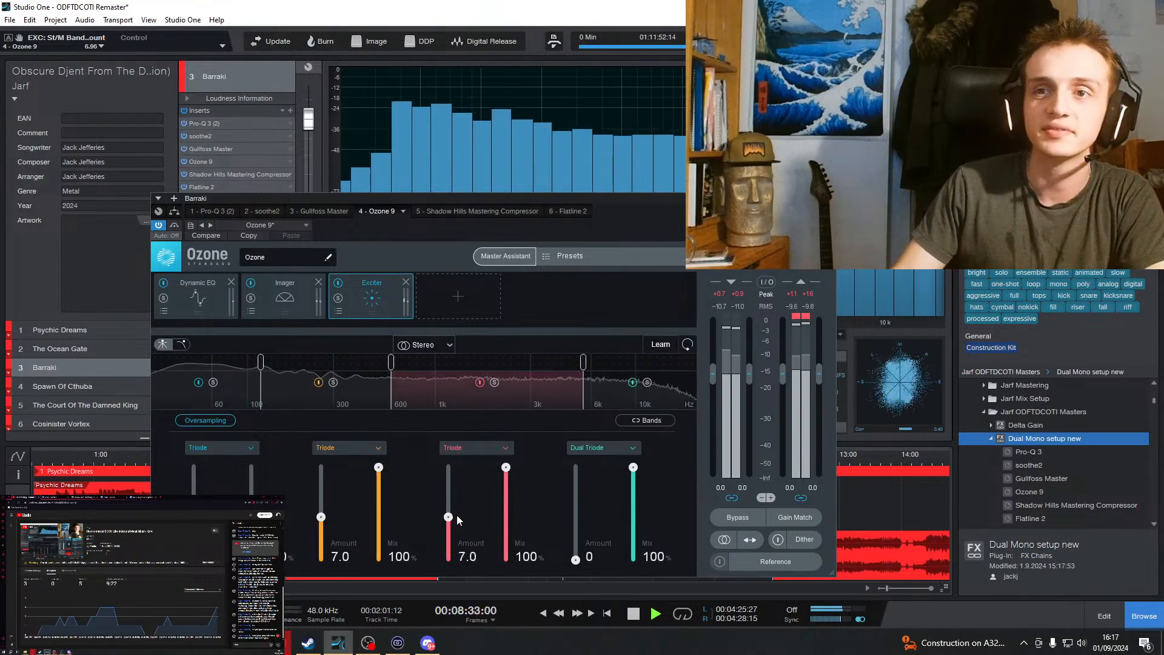
click(576, 558)
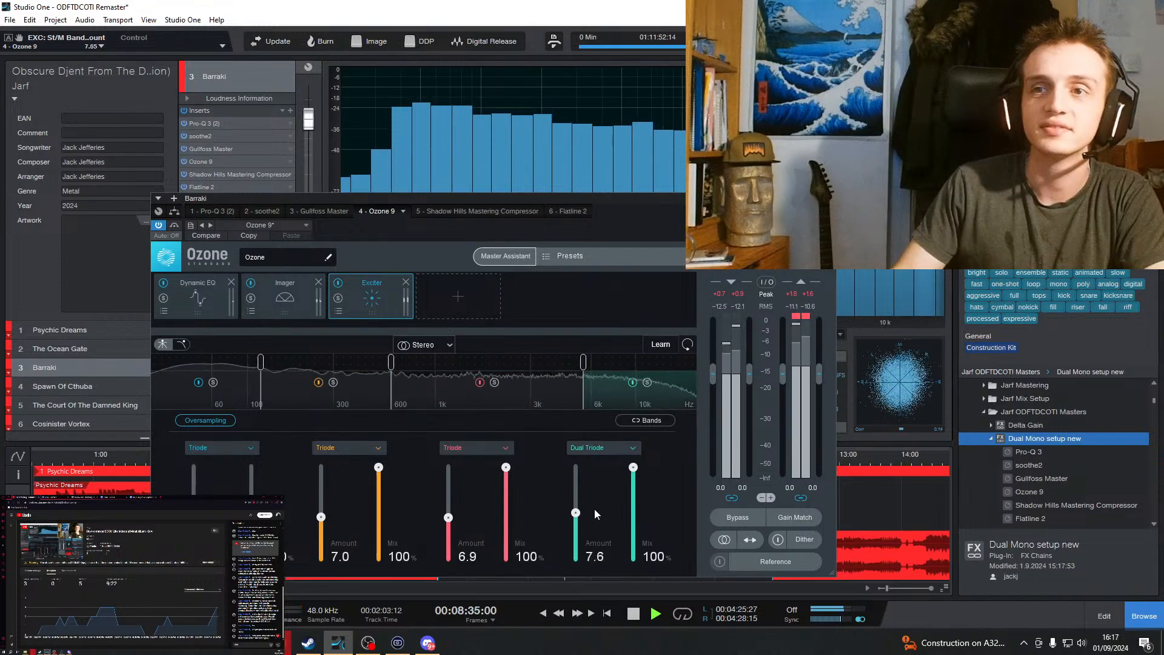
drag(595, 509, 576, 514)
click(452, 519)
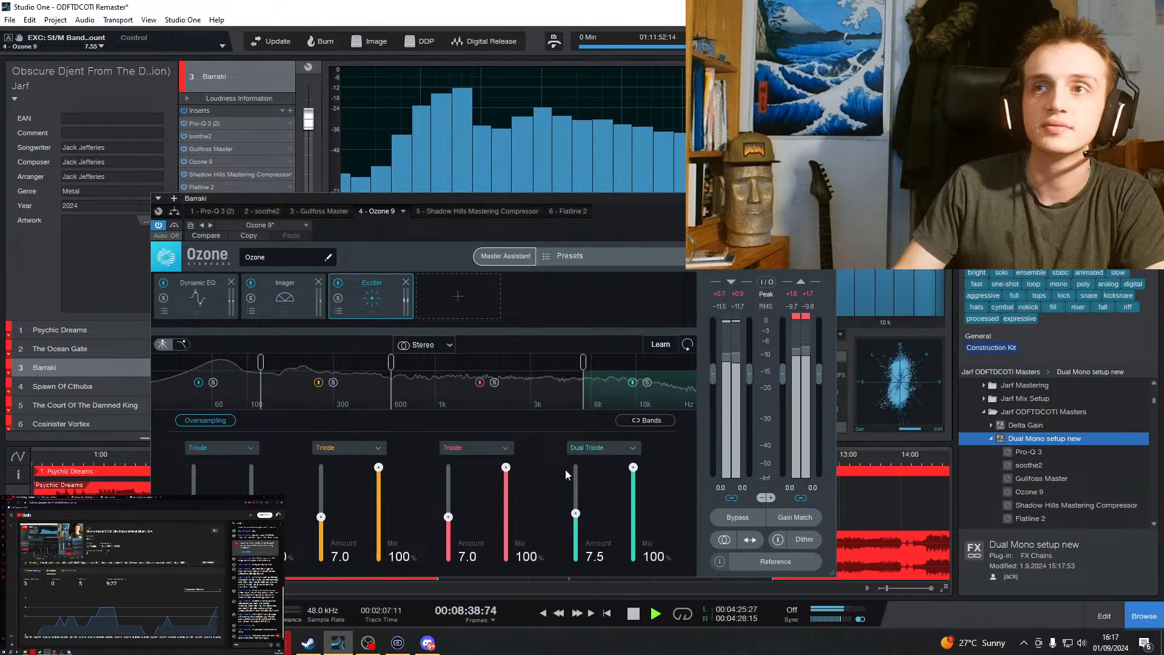
drag(377, 198, 665, 147)
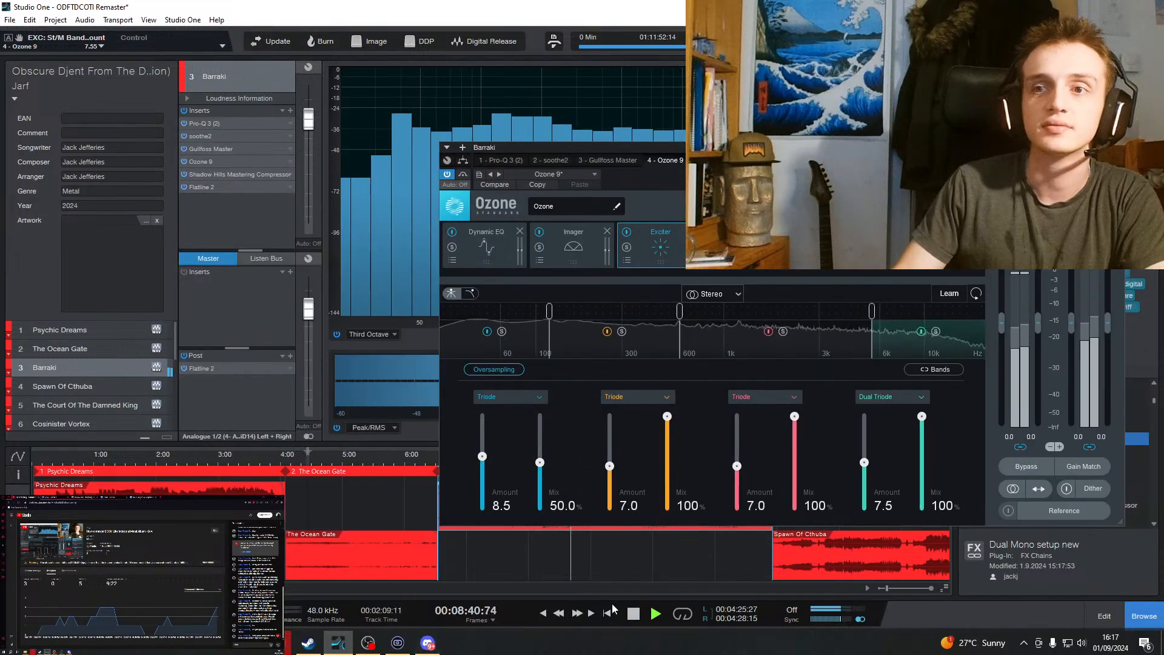
click(634, 613)
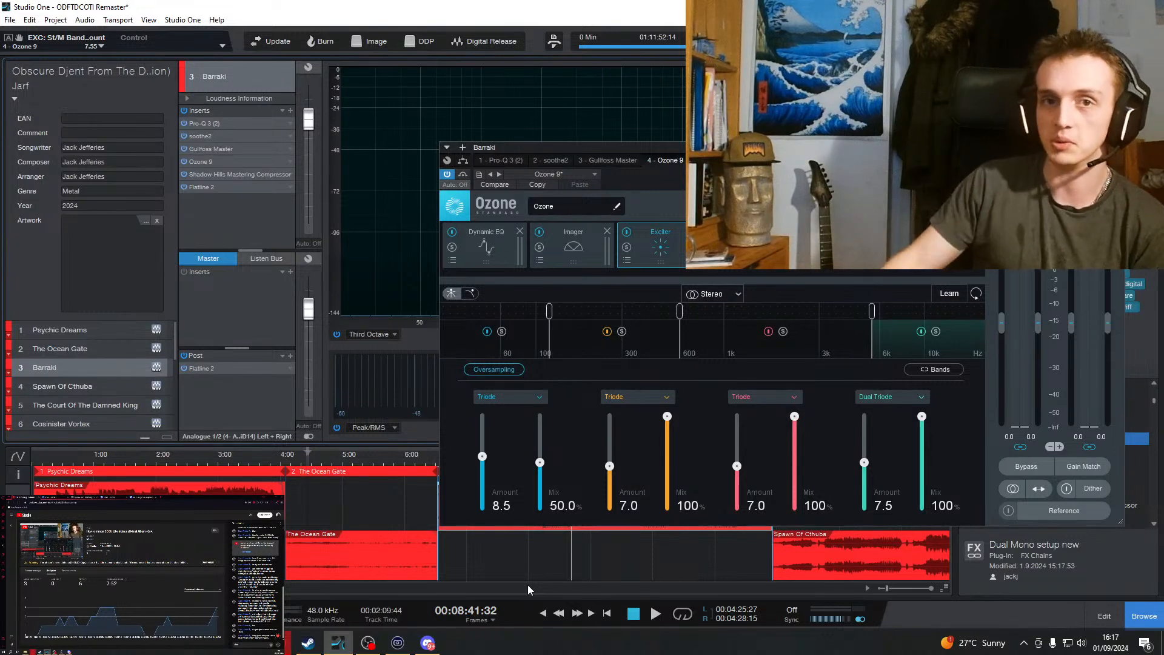
Compare Barraki's heavy section from about 8:10 with Psychic Dreams from about 3:20, returning to Barraki.
drag(831, 147, 0, 161)
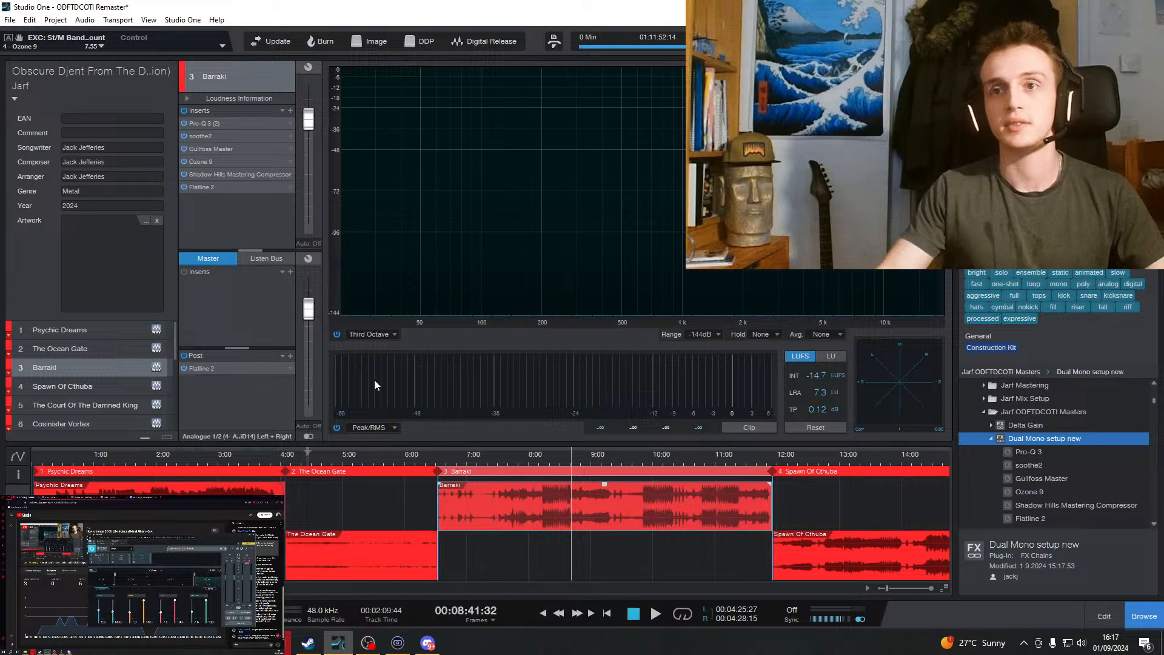
click(541, 456)
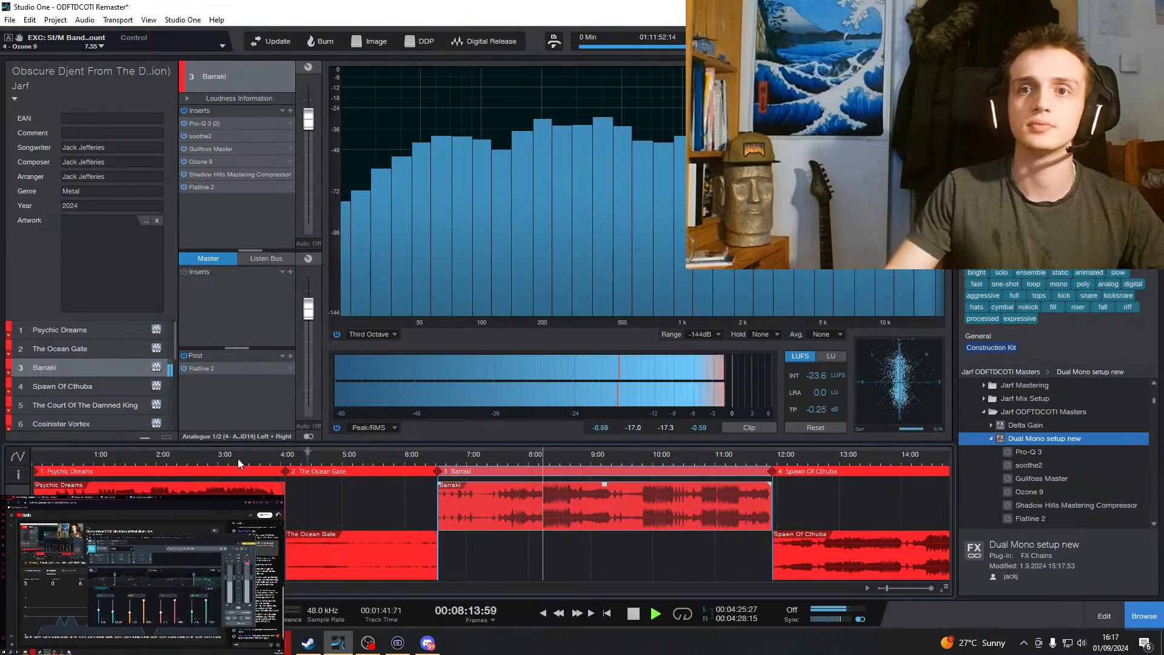
click(240, 457)
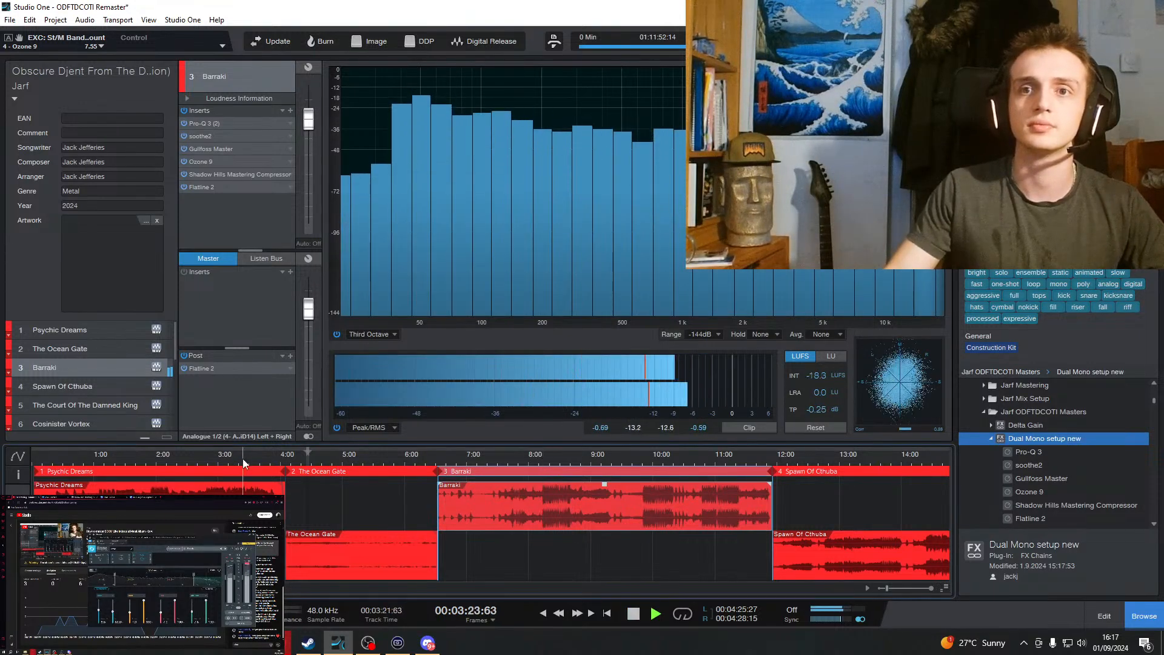
click(547, 464)
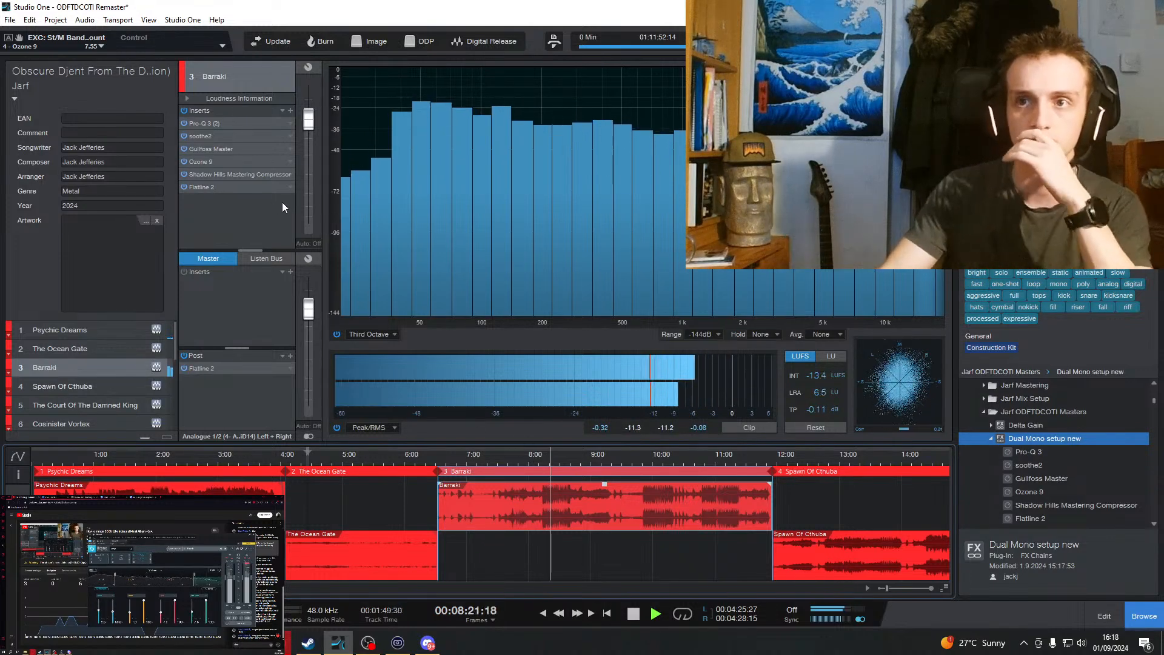
Open Barraki's Shadow Hills Mastering Compressor and set both discrete attacks to 0.5 ms and the second channel's discrete recover to 0.8 s.
click(224, 172)
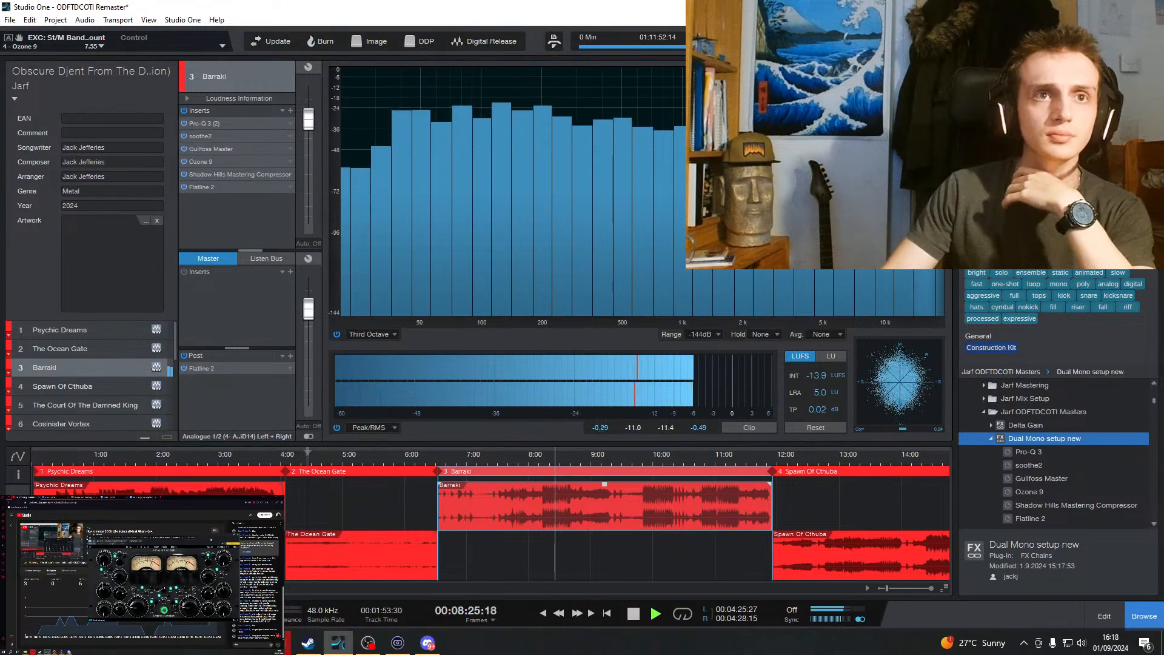
drag(211, 539, 534, 223)
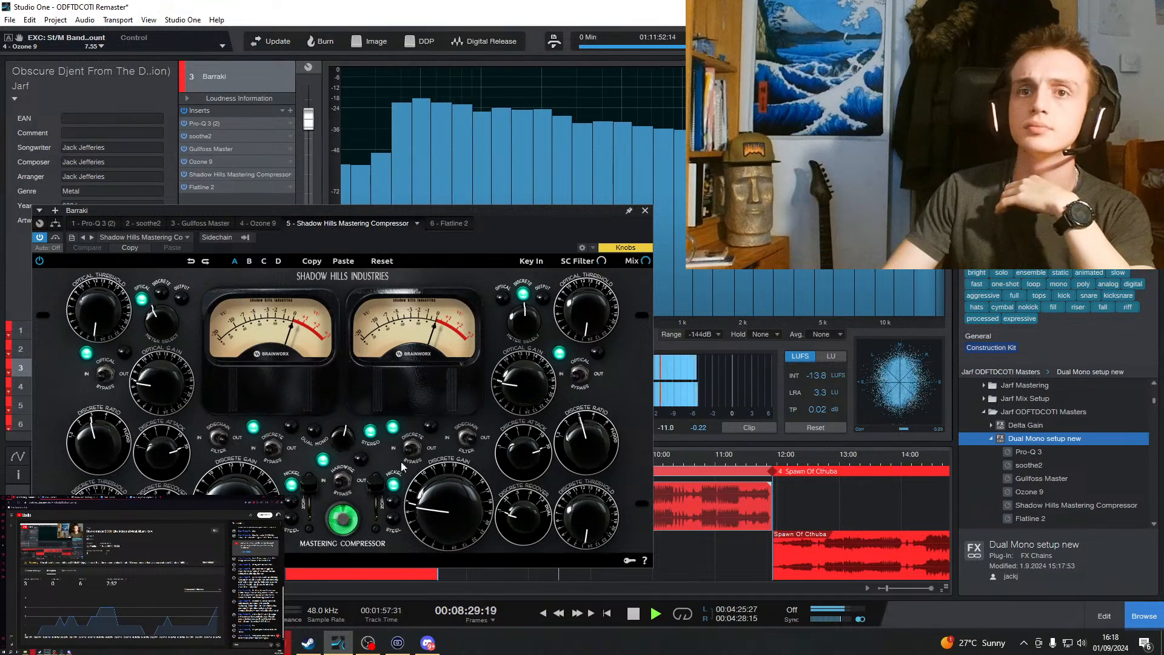
drag(528, 455, 517, 504)
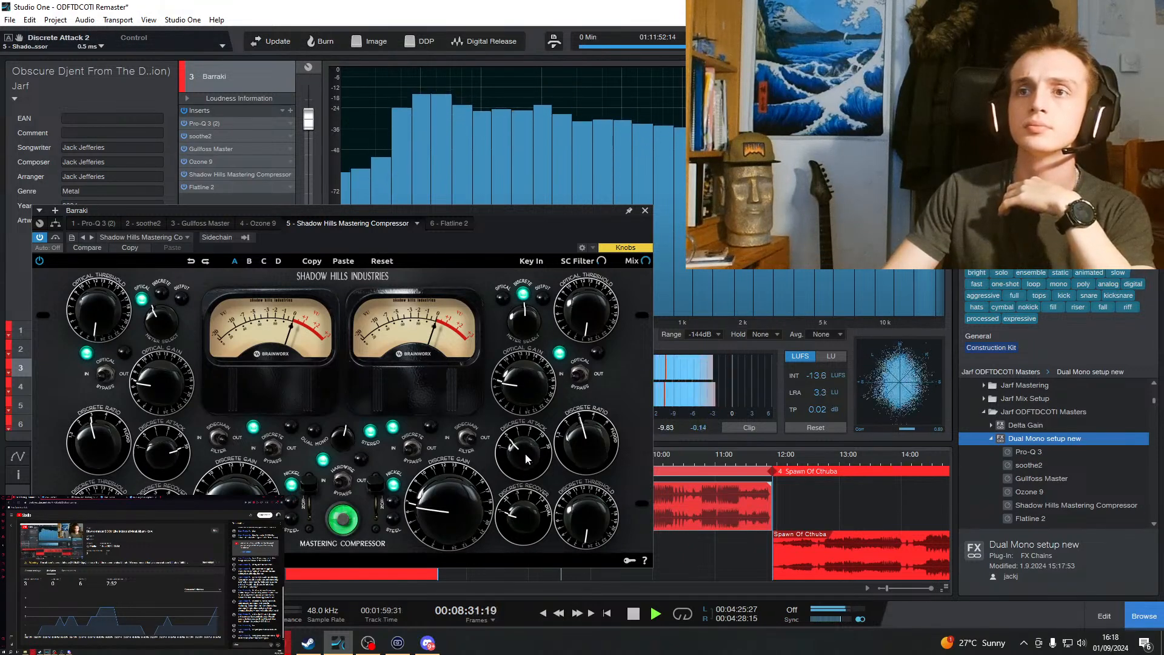
mouse_move(517, 456)
mouse_down()
mouse_move(526, 449)
mouse_move(520, 465)
mouse_up()
drag(172, 451, 167, 507)
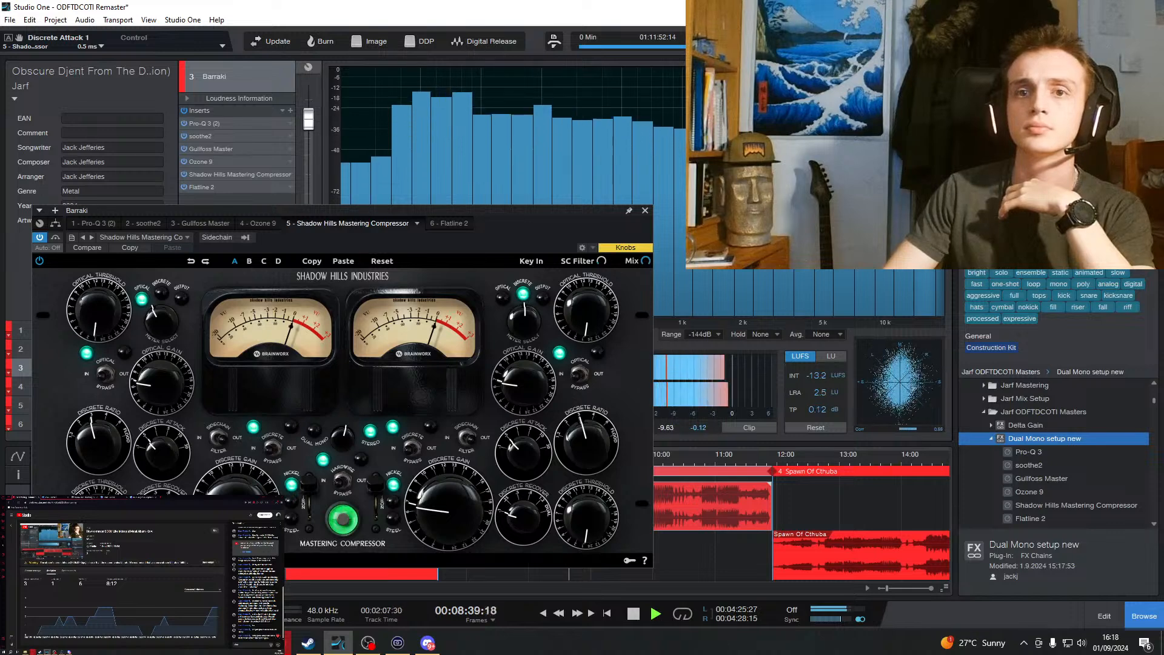
drag(529, 522, 538, 458)
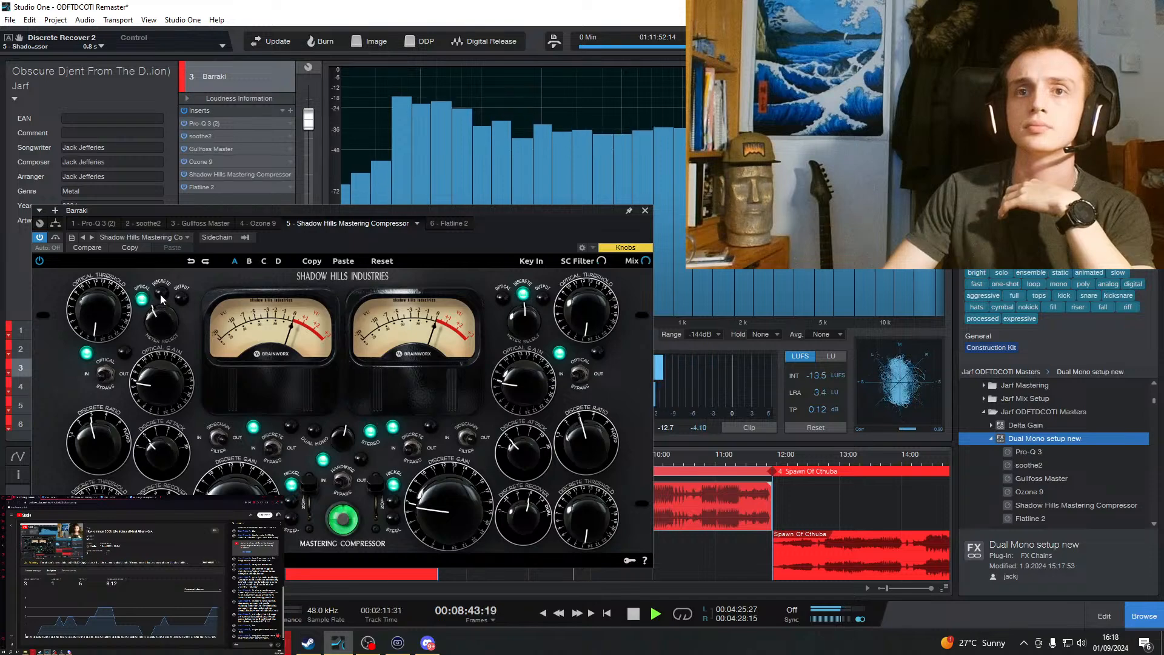
Switch the compressor to discrete metering and dual mono, and set discrete threshold 1 to 12 while replaying Barraki from about 8:10.
drag(582, 210, 48, 228)
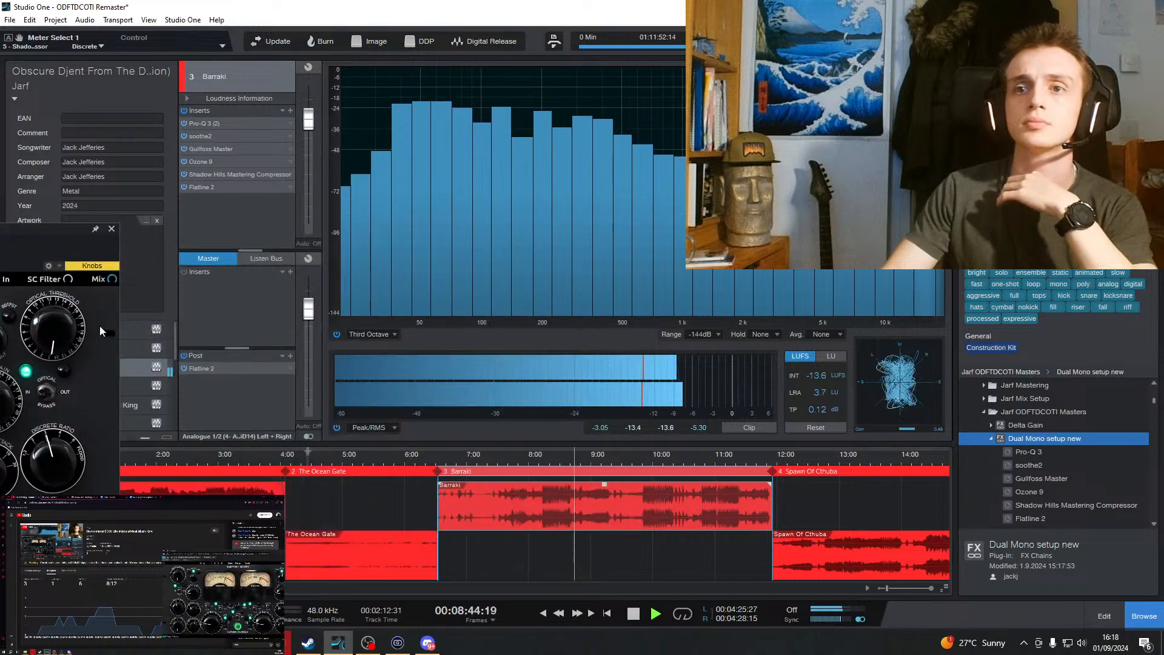
click(544, 456)
drag(49, 229, 662, 190)
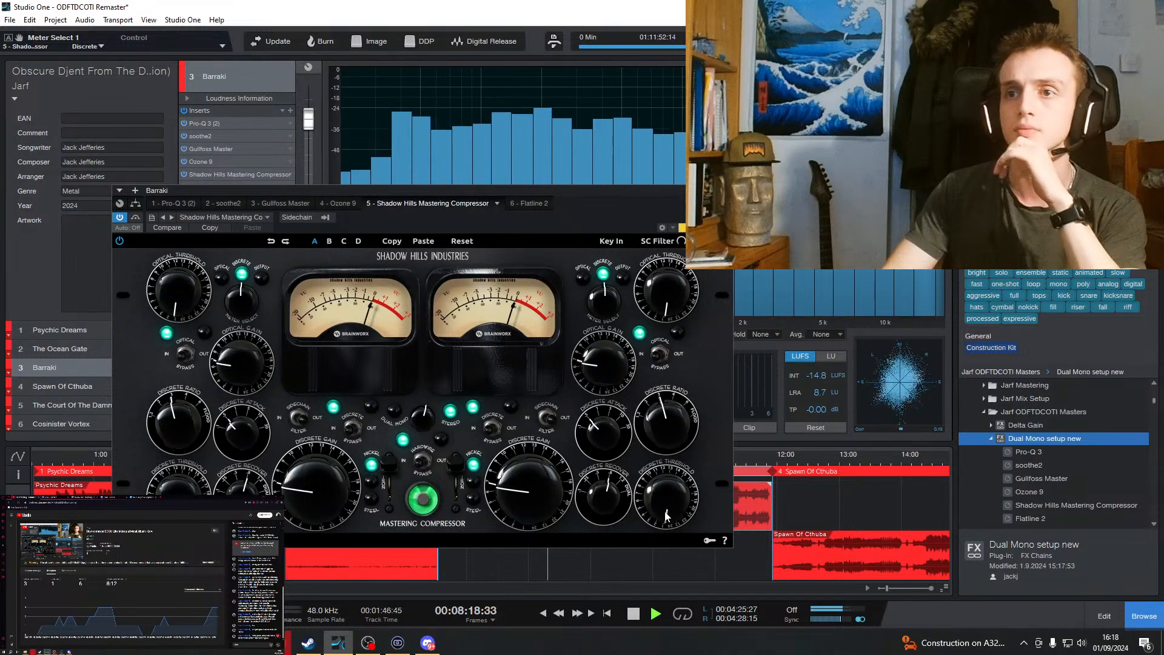
drag(667, 511, 658, 441)
drag(673, 347, 679, 322)
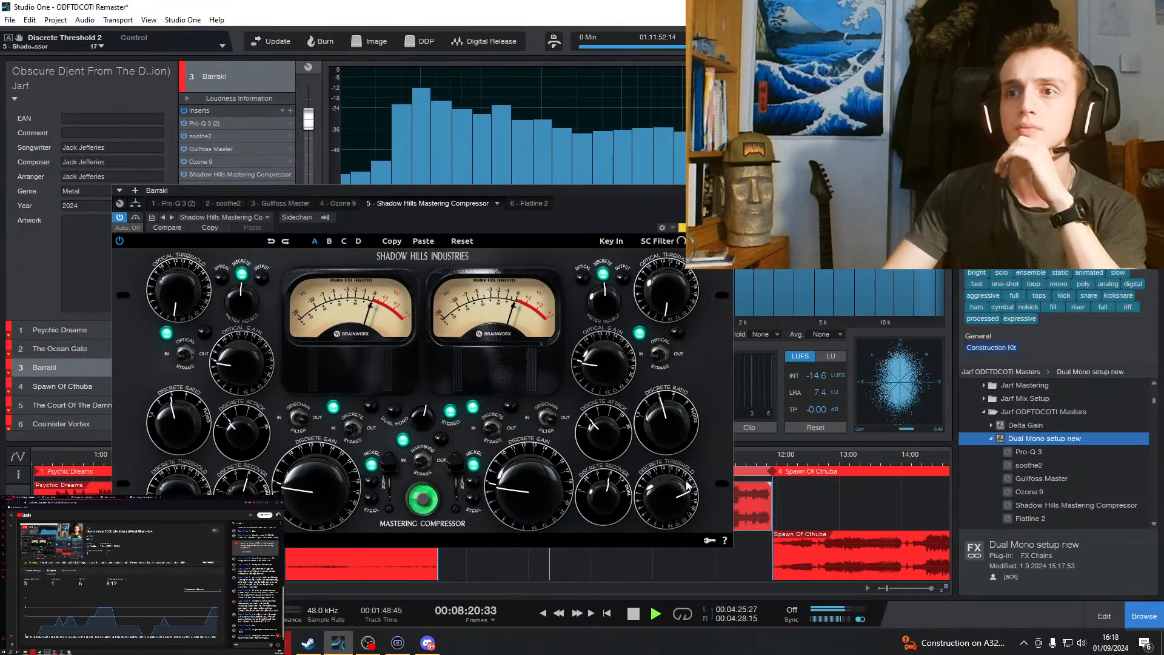
drag(686, 481, 687, 440)
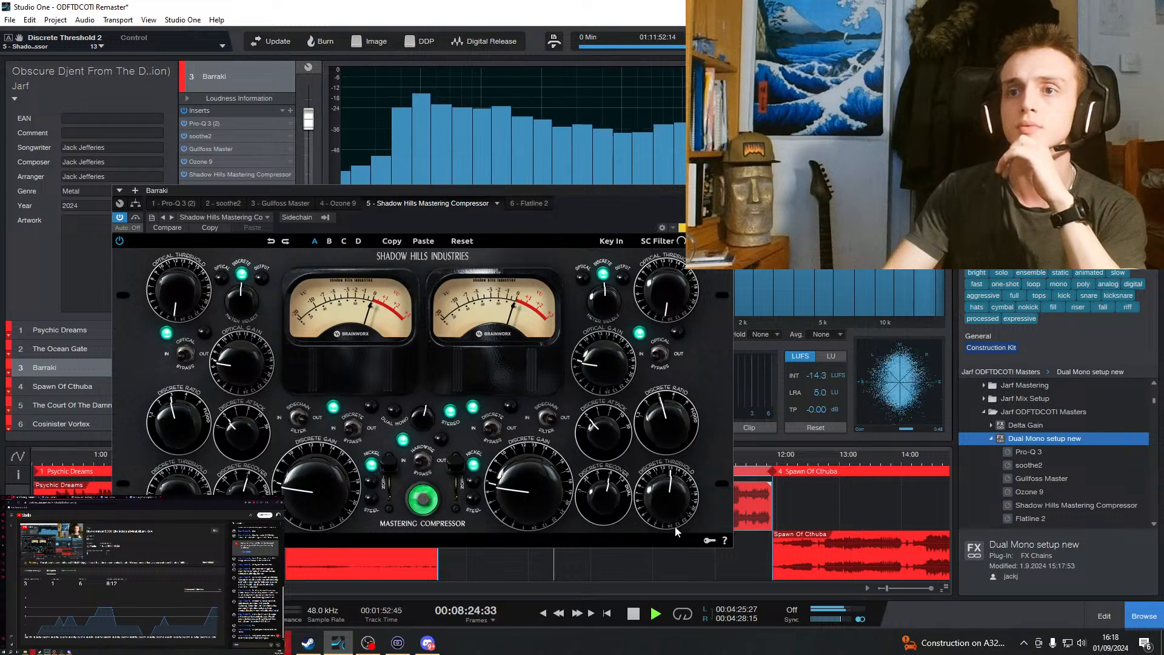
drag(675, 526, 668, 368)
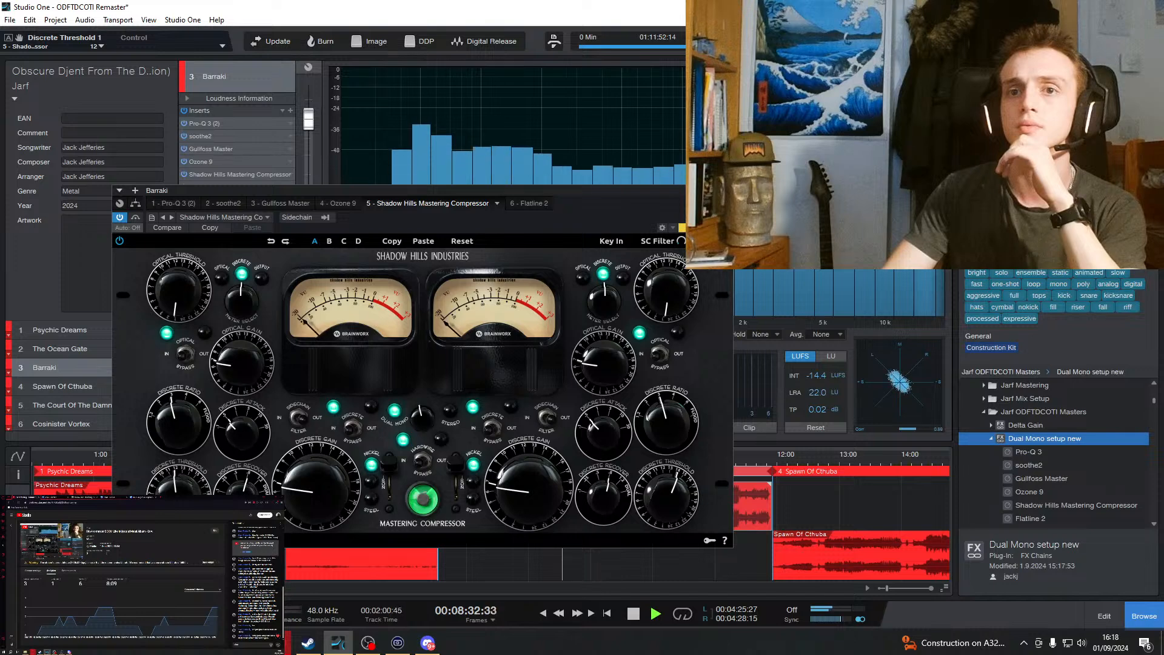
Replay Barraki from about 8:10, set the compressor's discrete threshold 1 to 4, stop playback and move the plug-in window off the project.
drag(602, 197, 96, 180)
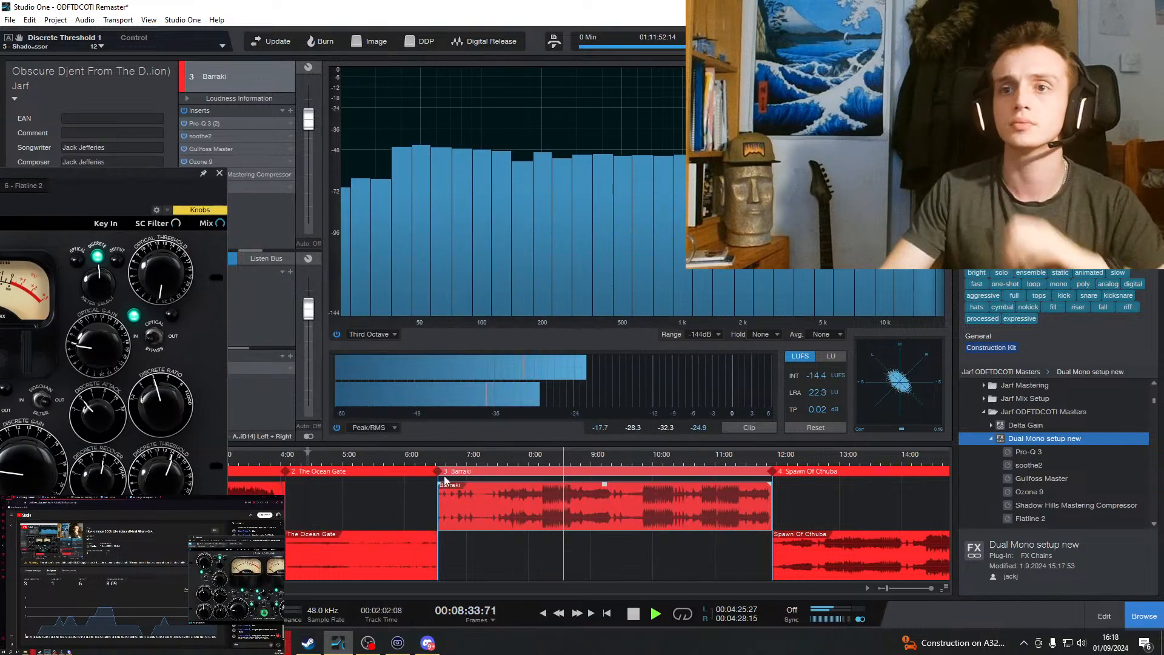
click(542, 460)
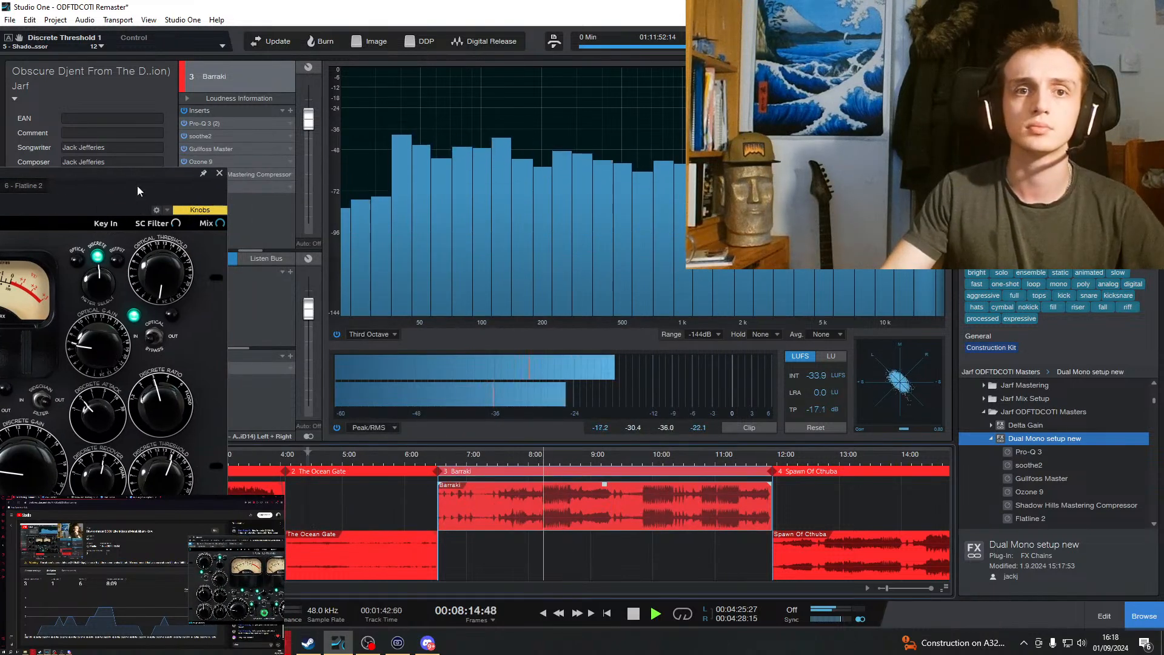
drag(151, 172, 887, 172)
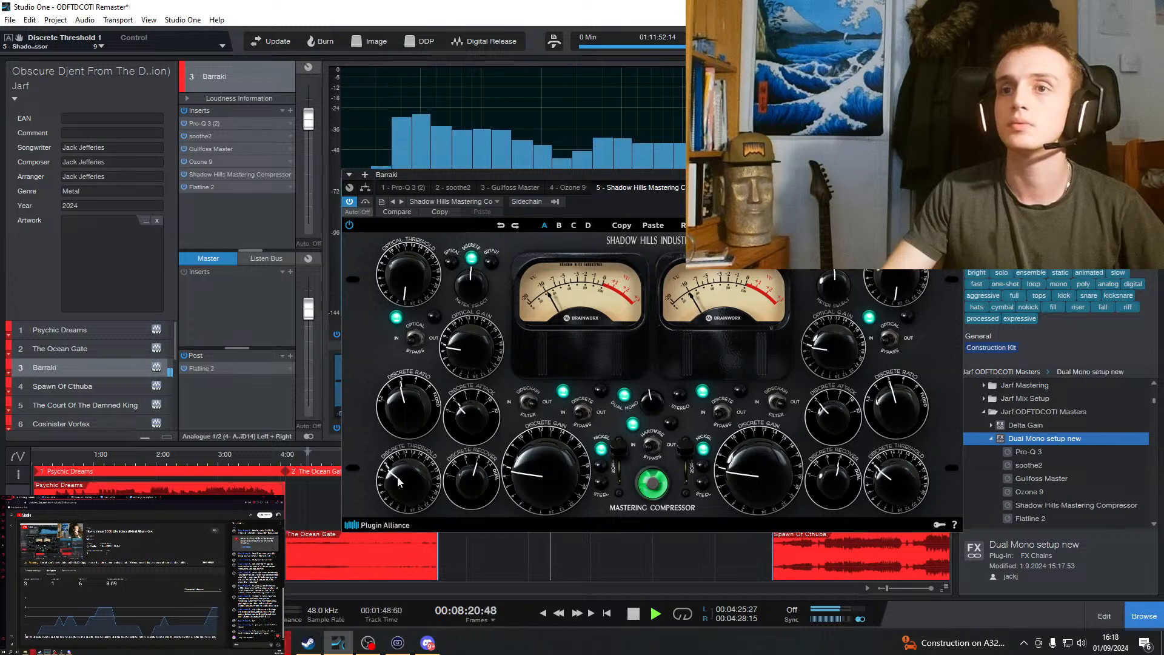
drag(392, 501, 389, 509)
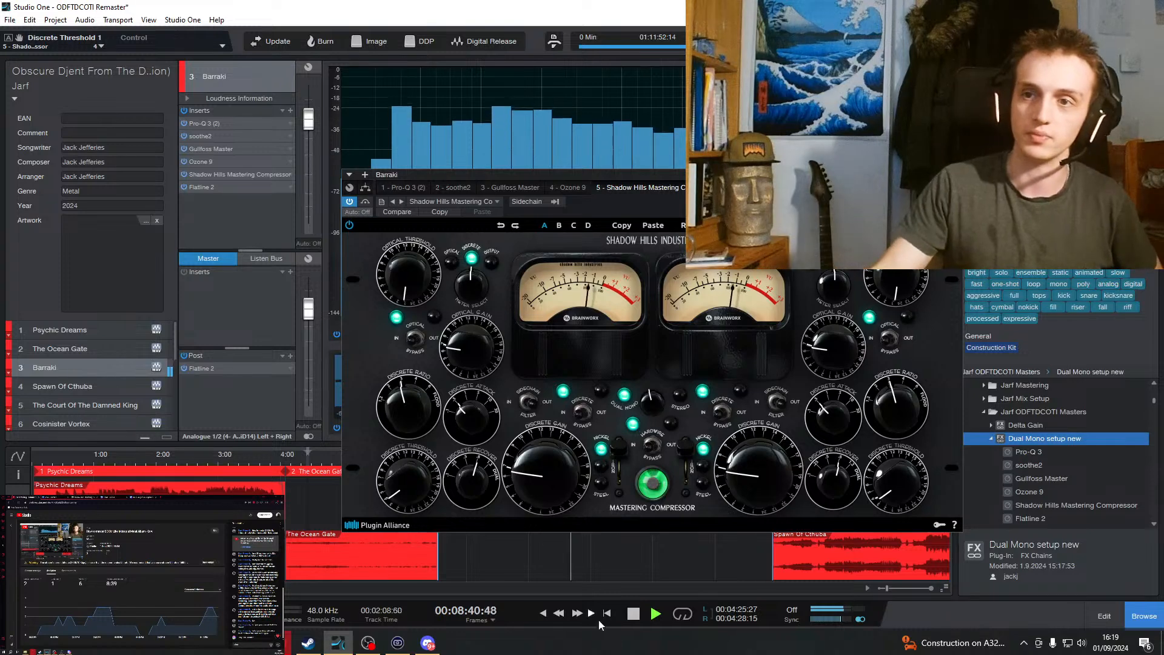
click(634, 616)
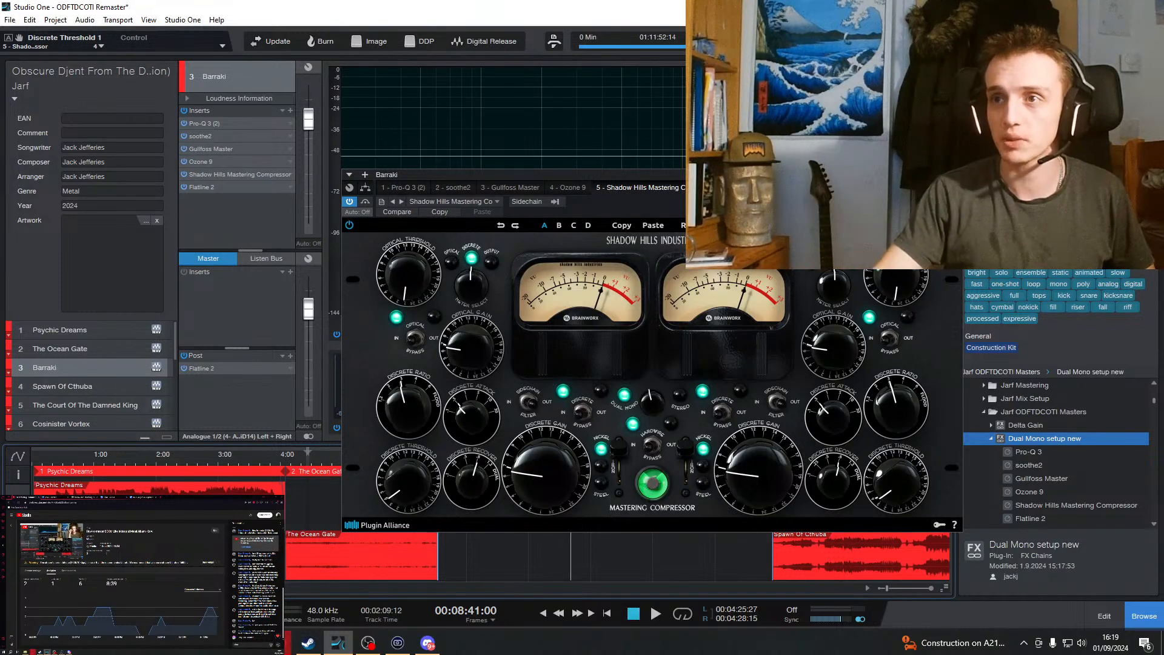
drag(845, 178, 0, 176)
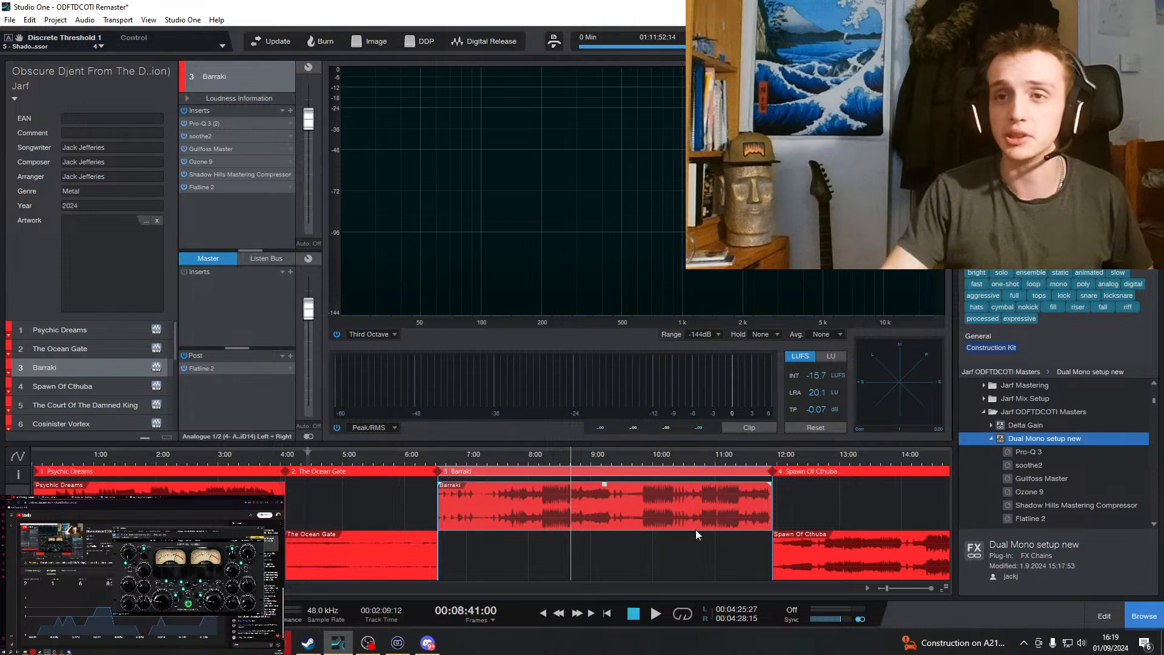
Play Barraki, jump ahead to about 9:57 and move the Shadow Hills Mastering Compressor window over the project clear of the timeline.
key(space)
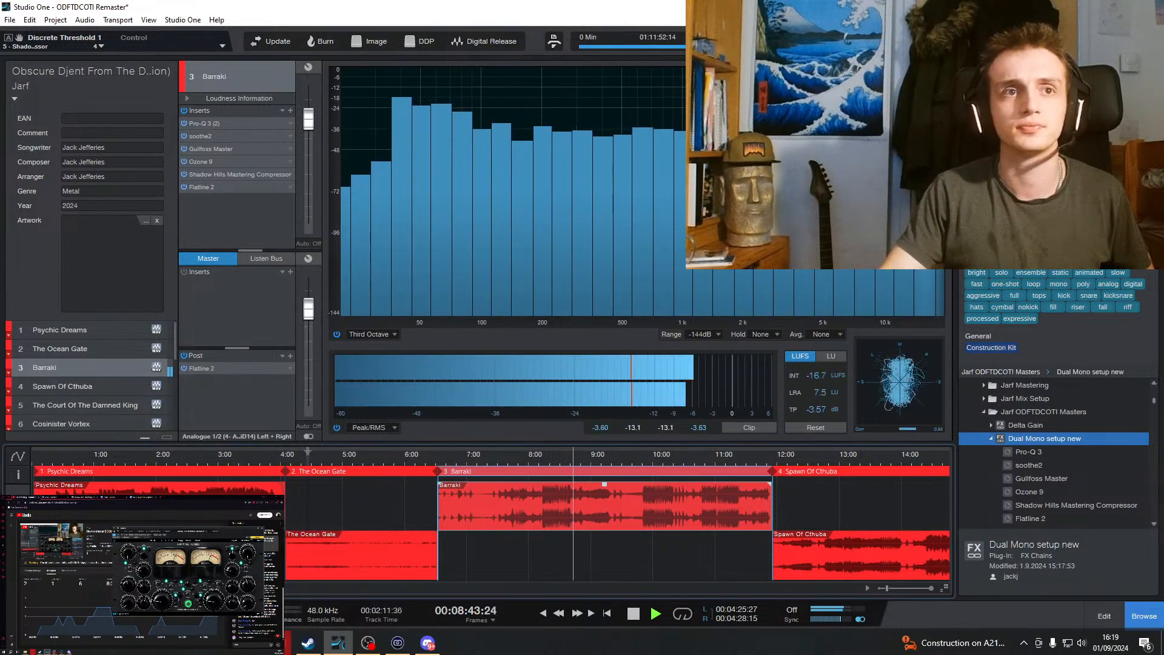
click(650, 457)
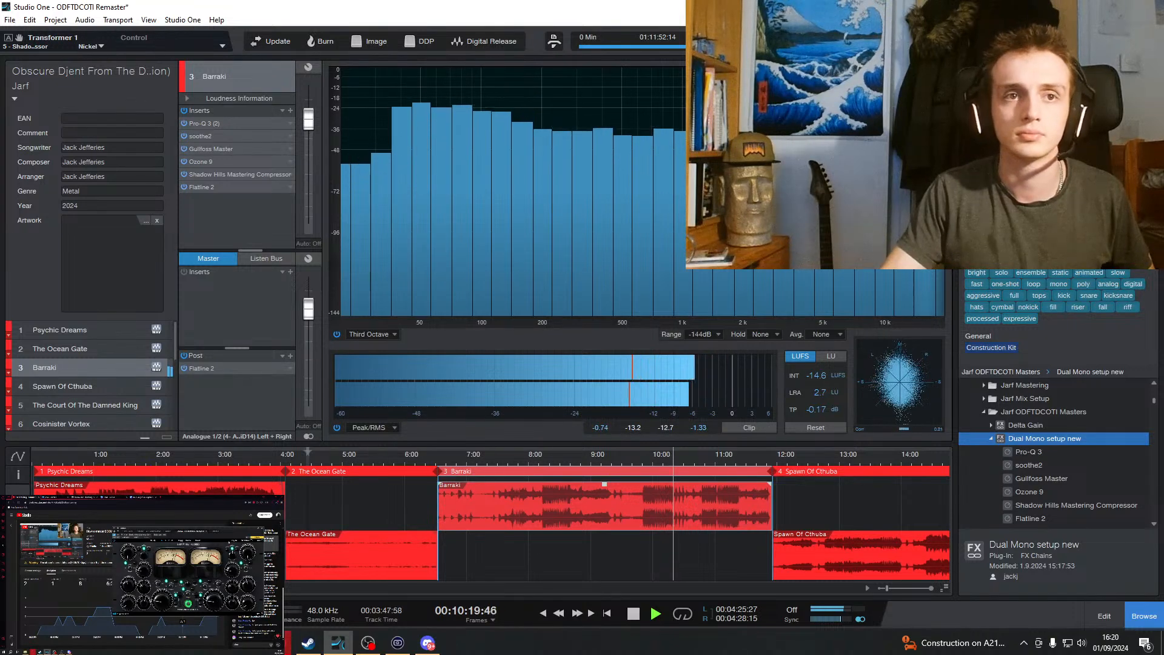
drag(245, 532, 610, 166)
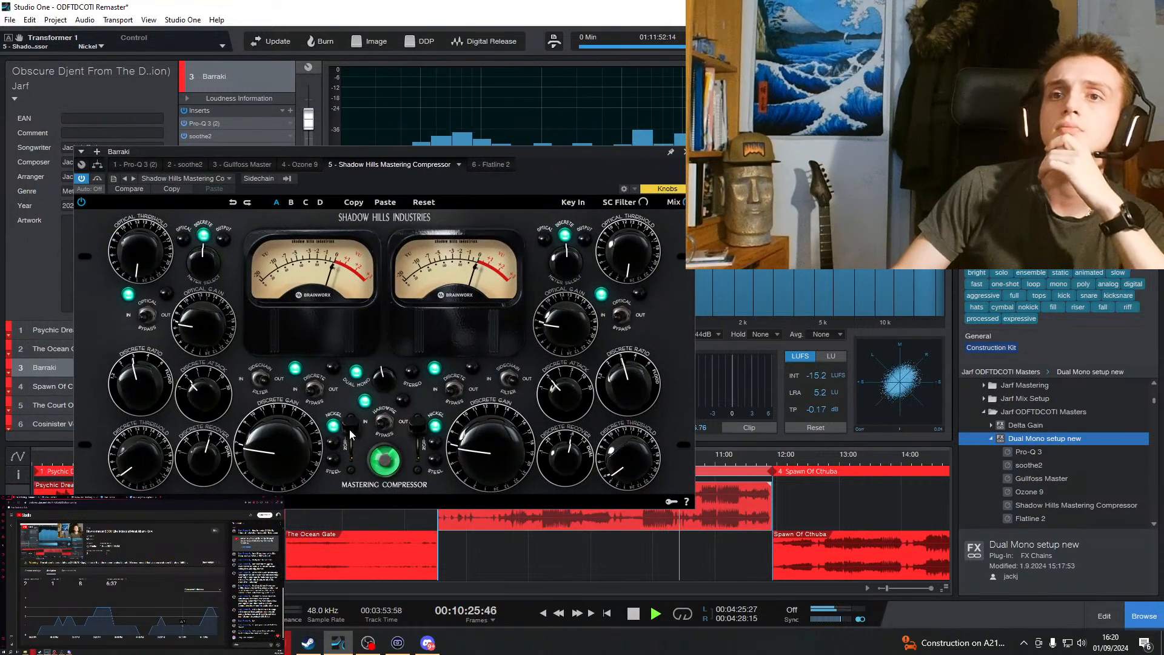
drag(632, 170, 532, 132)
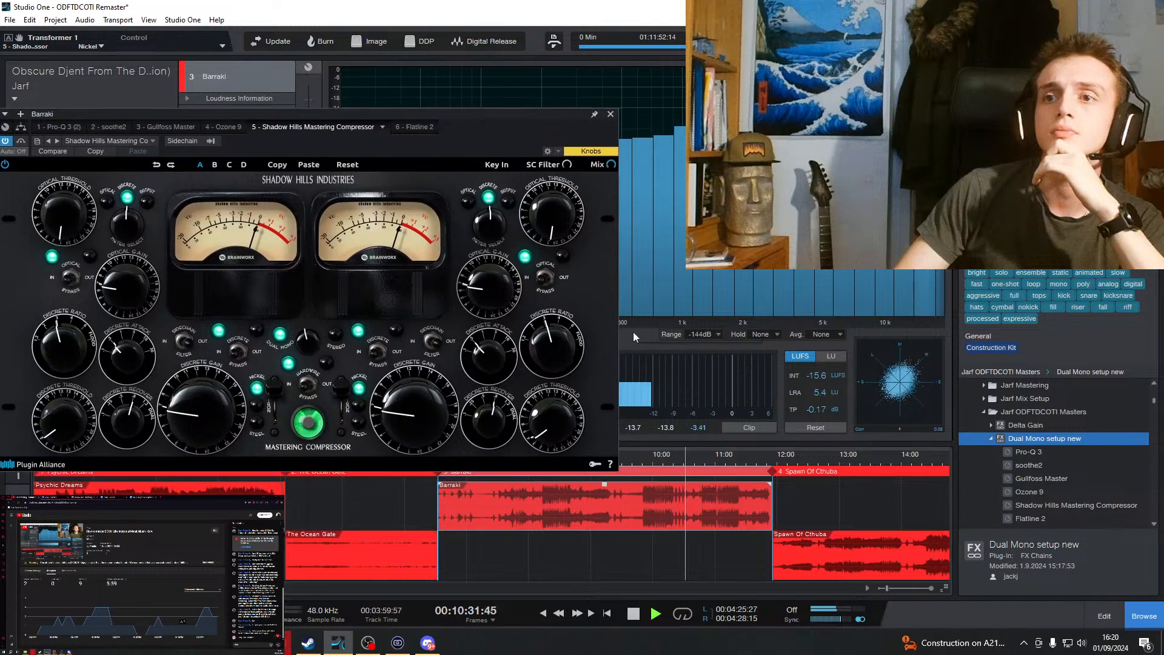
Listen to Barraki from about 10:53 while repositioning the compressor window to uncover the song's inserts.
click(708, 453)
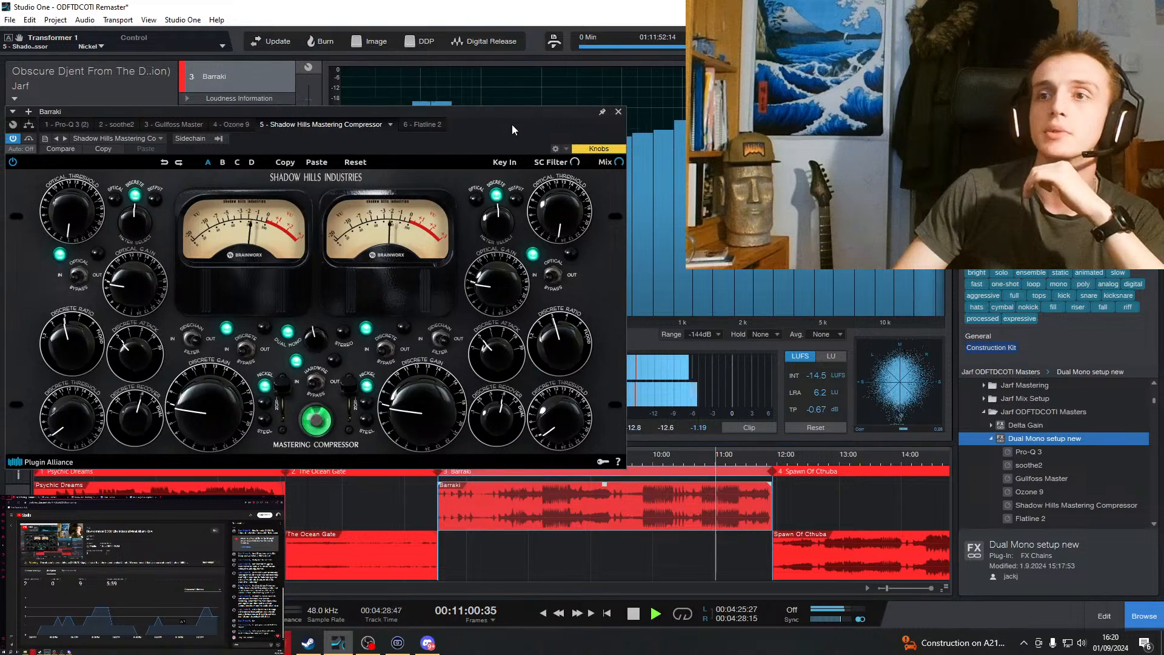
mouse_move(513, 124)
mouse_down()
mouse_move(672, 141)
mouse_move(559, 140)
mouse_move(525, 119)
mouse_up()
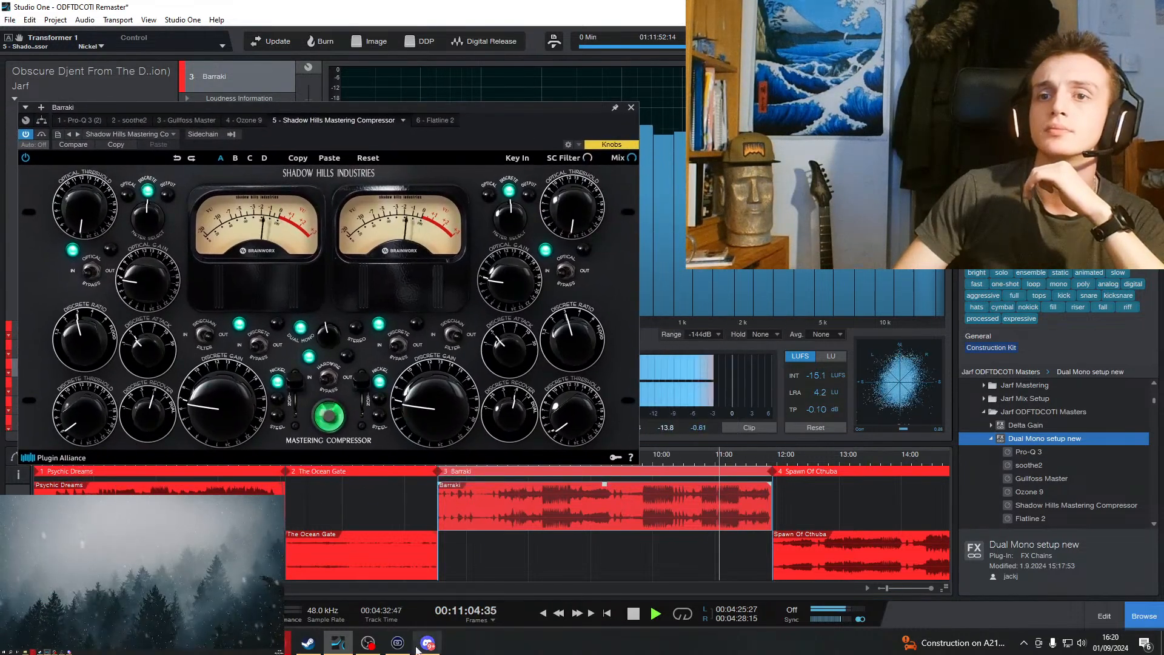
mouse_move(369, 643)
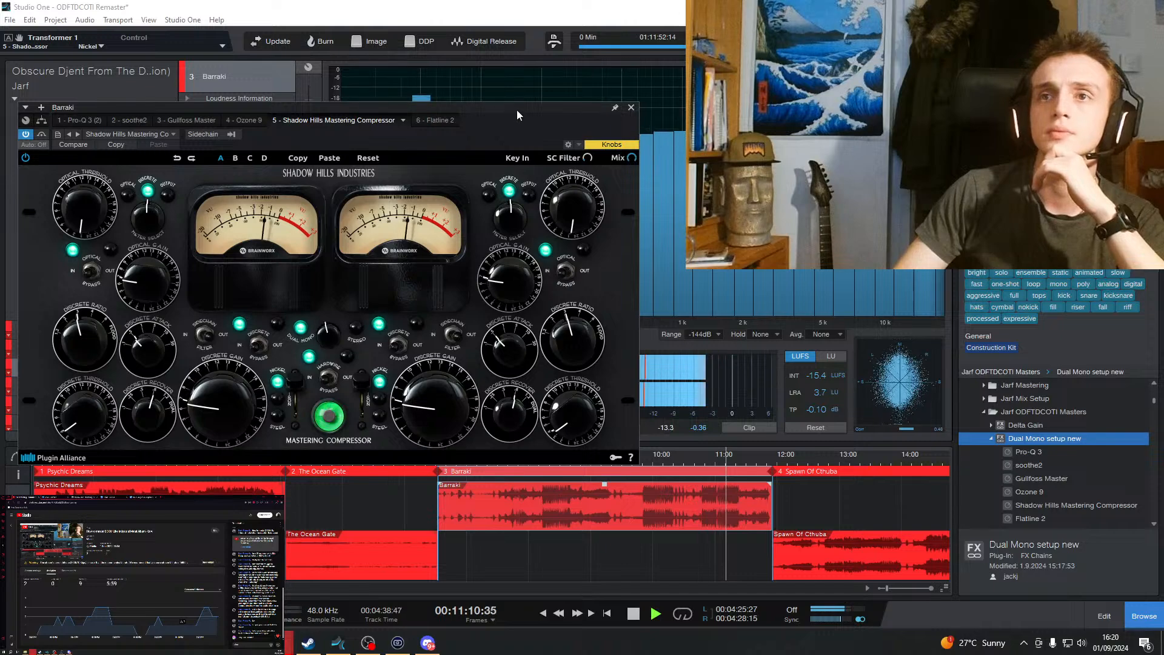
drag(517, 110, 887, 186)
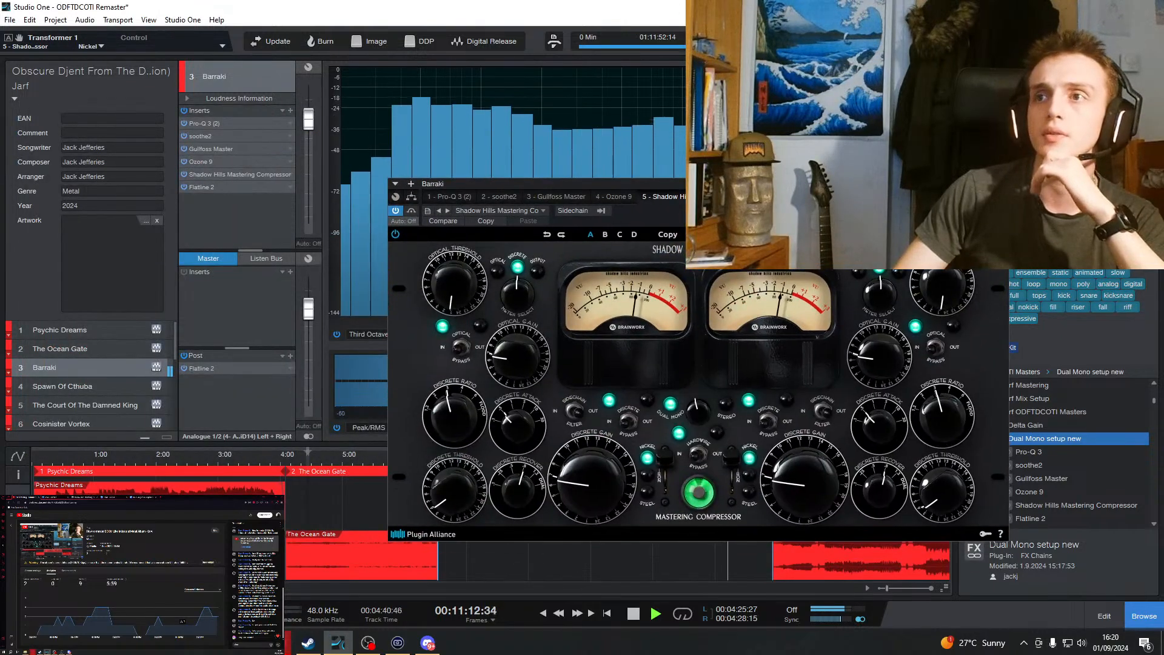
drag(887, 186, 873, 218)
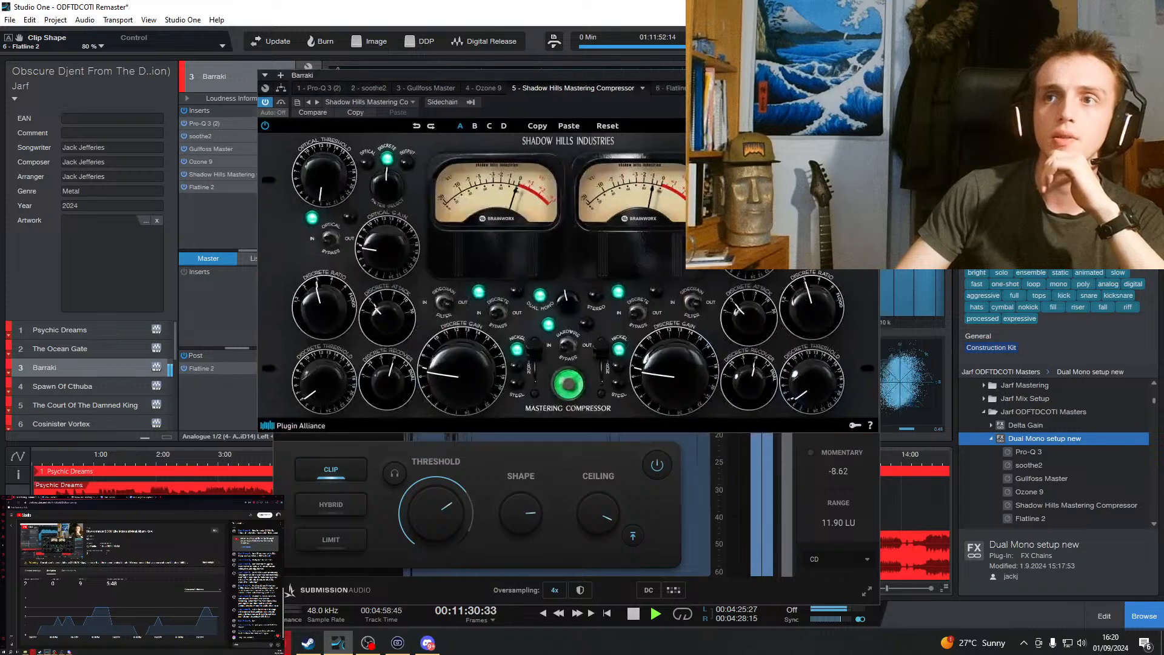
Set Barraki's Flatline 2 clip shape to 72%, move its window clear of the timeline and replay from about 11:13.
click(858, 435)
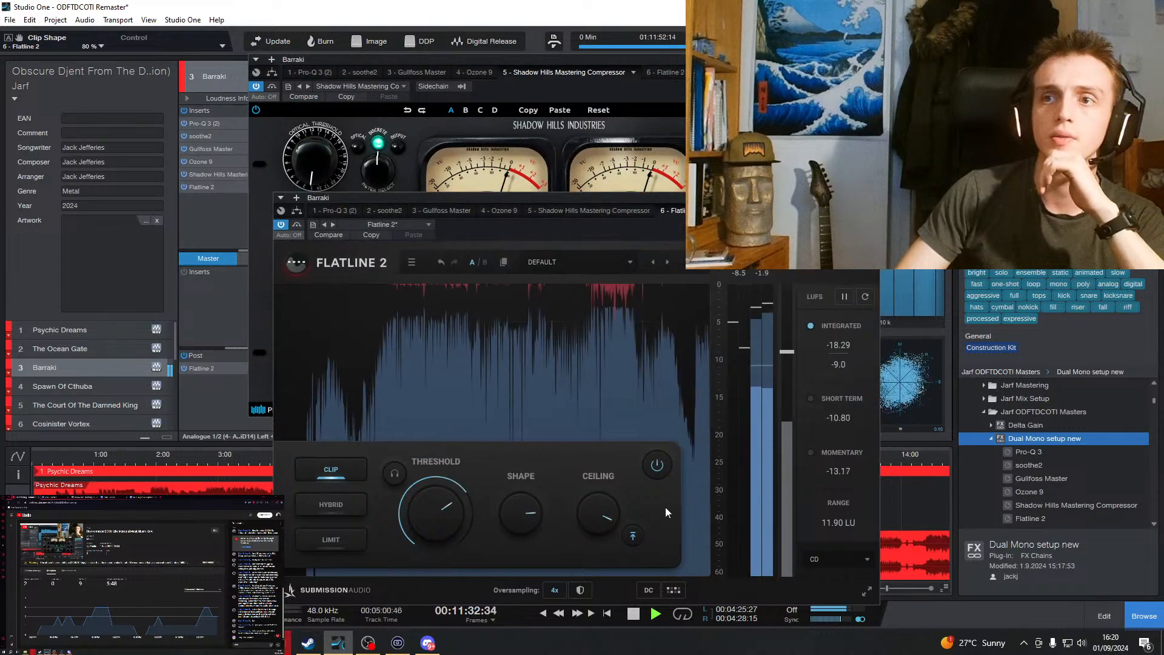
drag(511, 523, 512, 535)
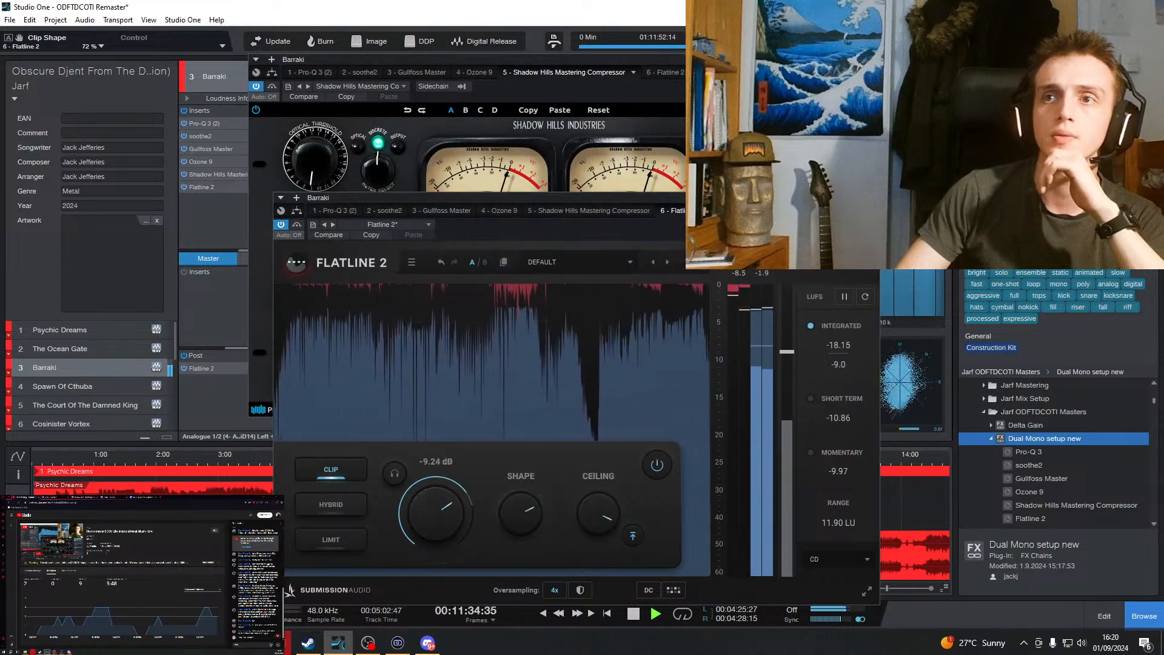
drag(461, 198, 163, 111)
click(729, 464)
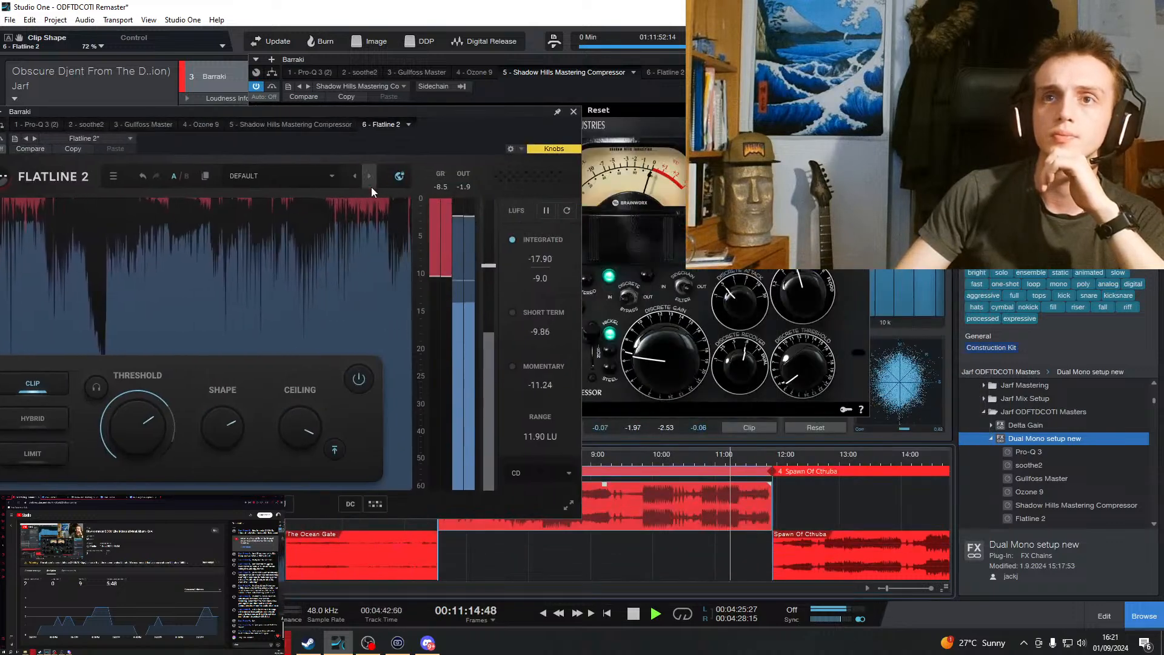
drag(456, 140, 553, 130)
Audition Flatline 2's soloed delta with the threshold at -8.16 dB, turn the solo off and replay from about 11:10.
click(194, 376)
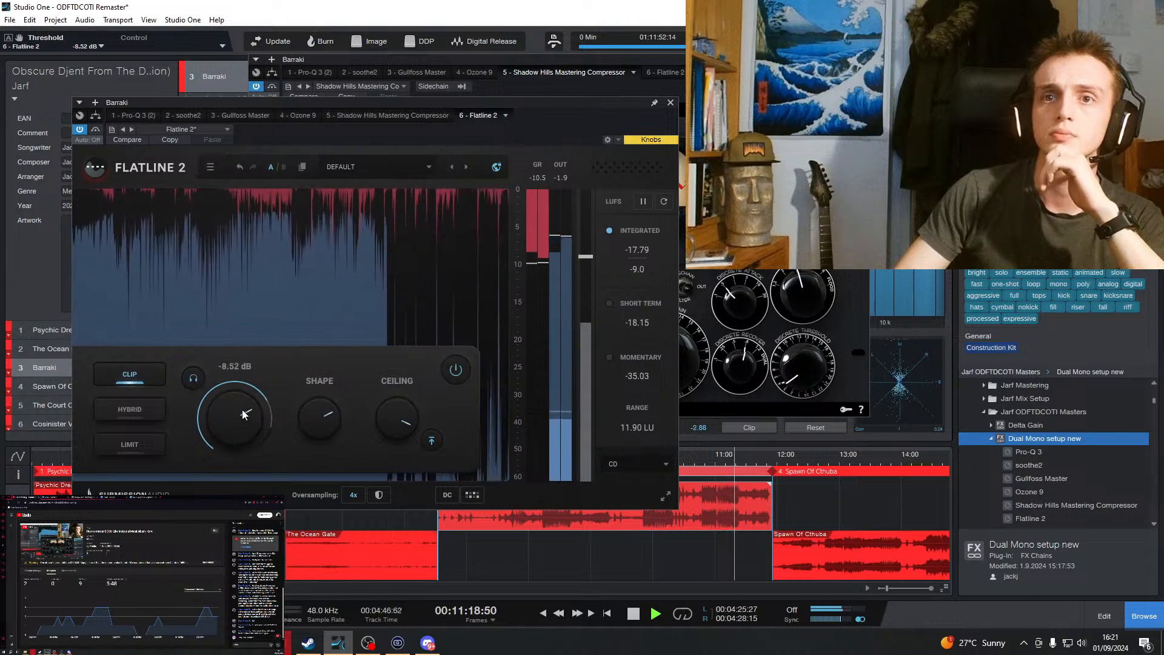
drag(242, 410, 243, 408)
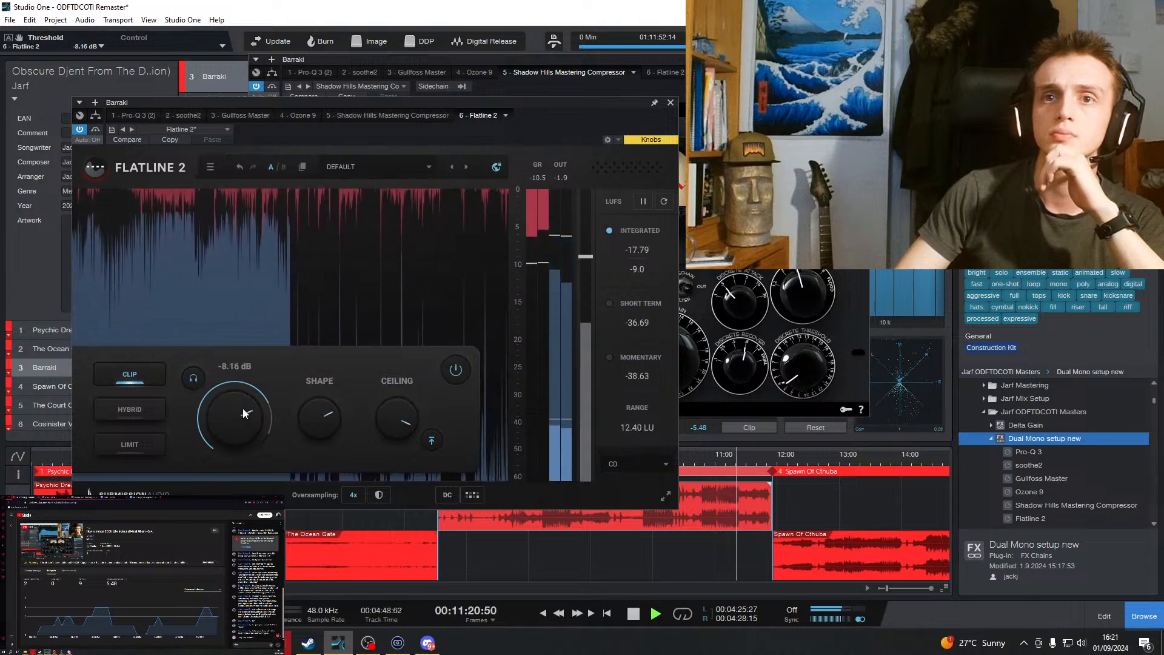
click(196, 379)
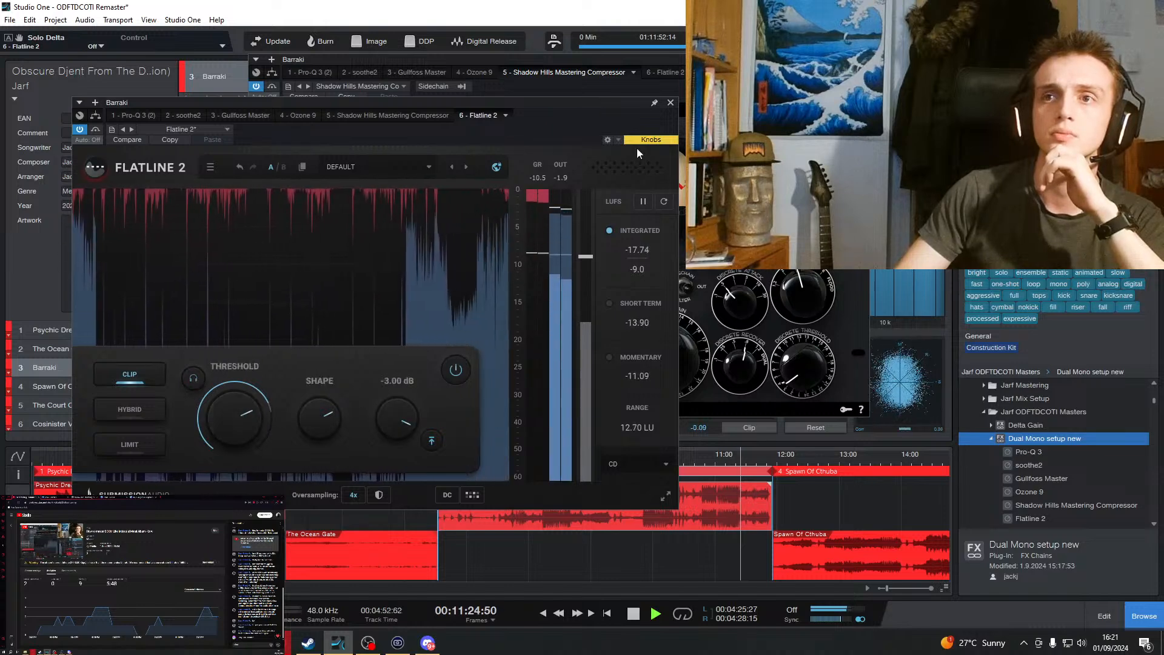
click(725, 459)
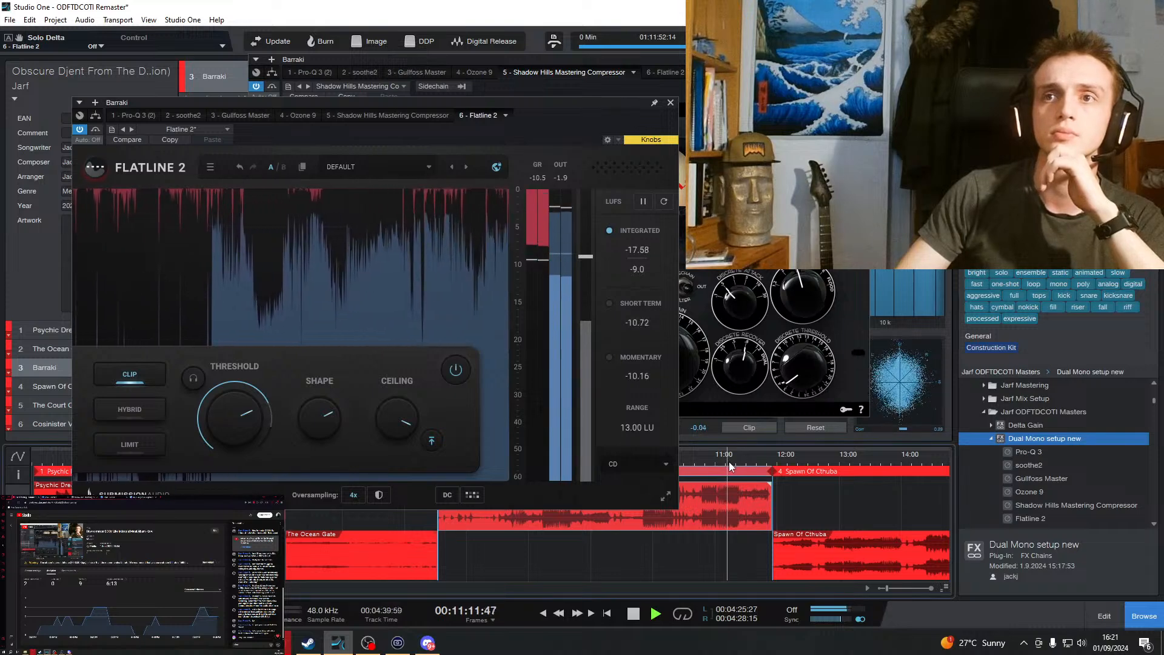
Check Flatline 2's delta briefly, try a -9 dB threshold and settle the threshold at -9.12 dB.
mouse_move(230, 421)
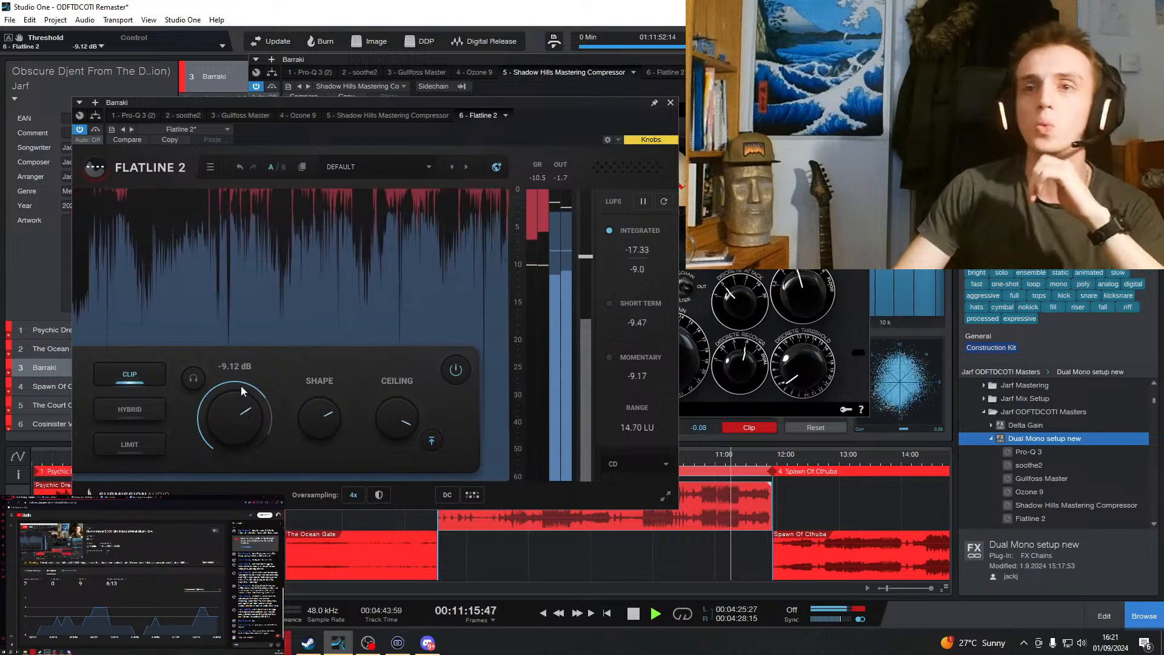
click(198, 379)
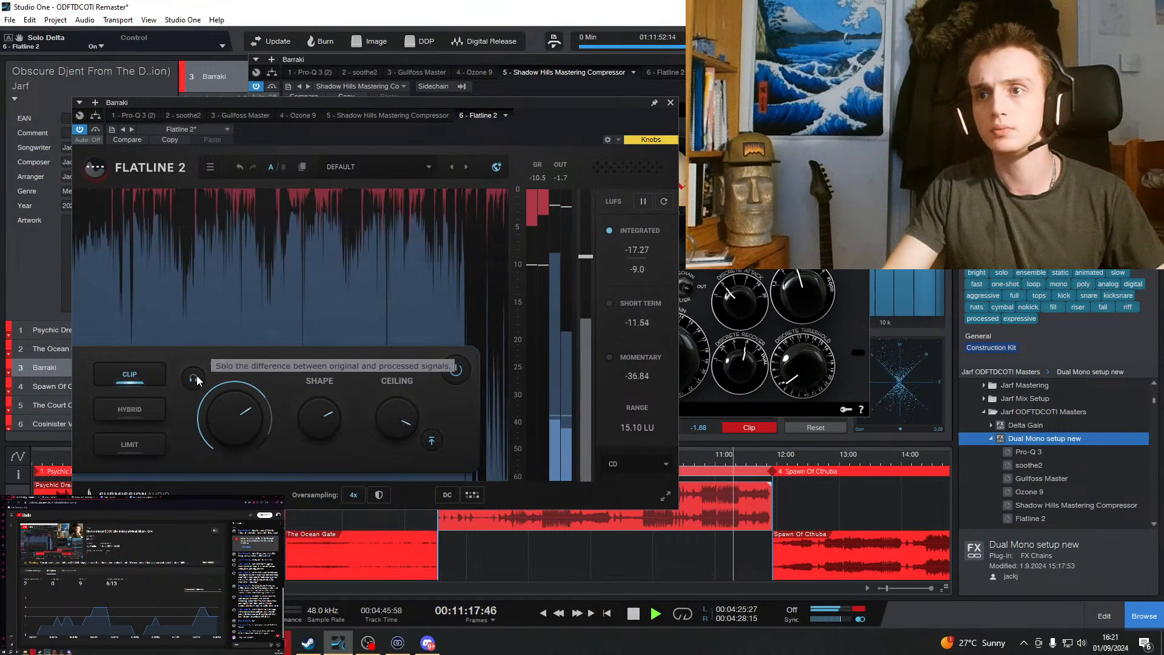
click(195, 376)
mouse_move(247, 409)
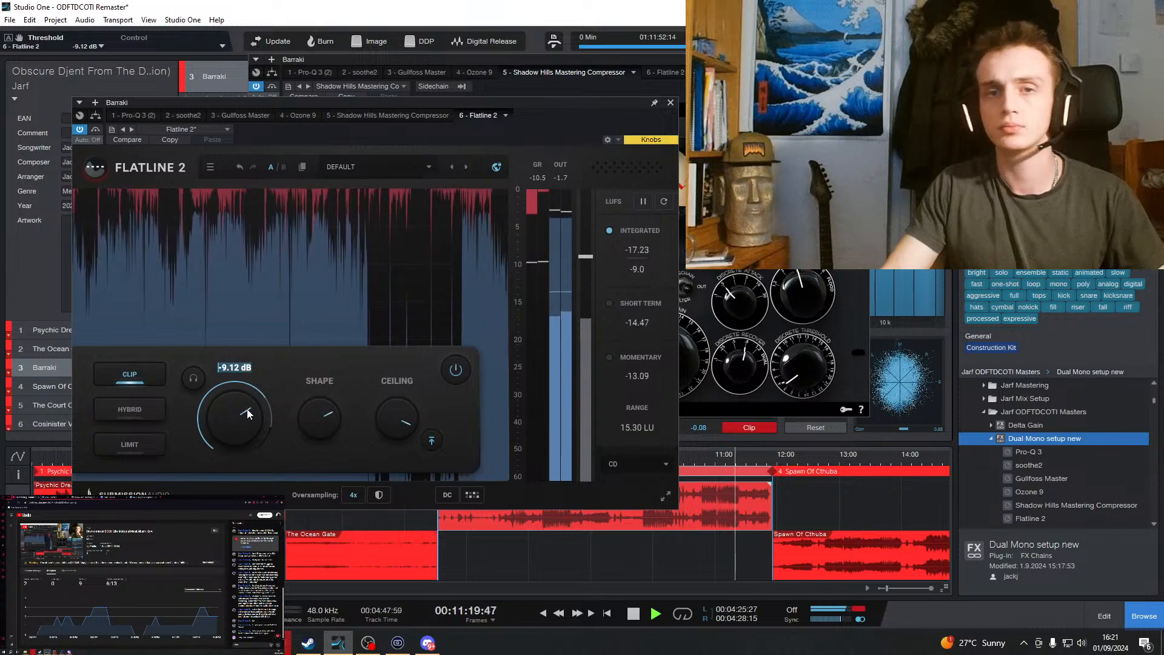
text(-9)
key(Return)
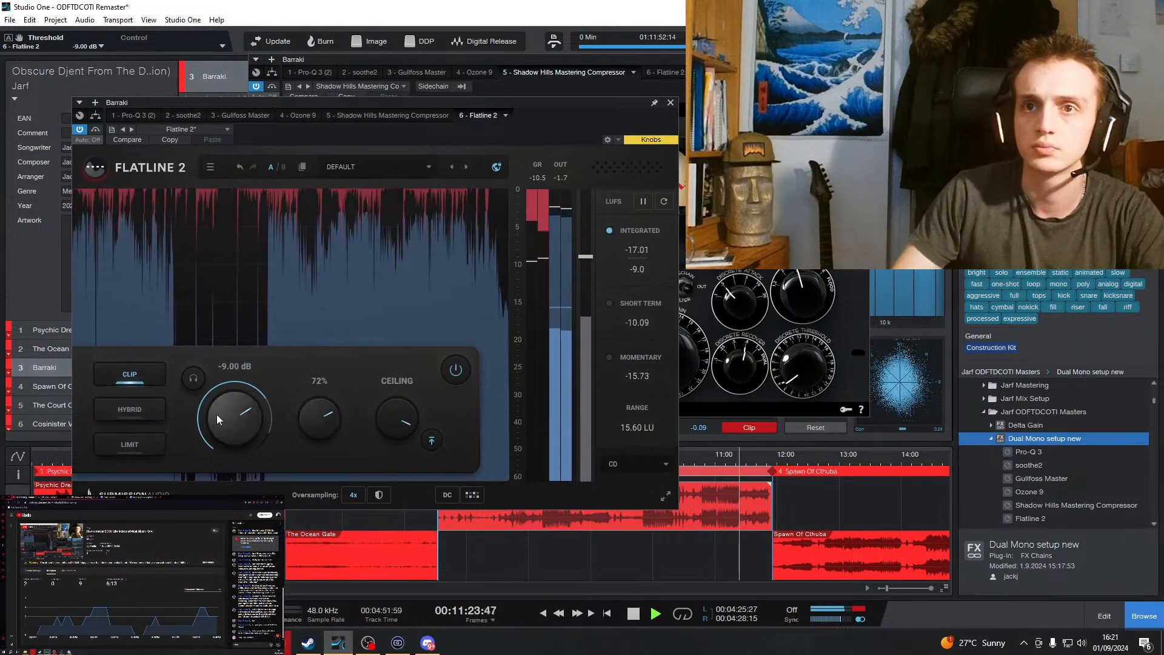
drag(240, 416, 238, 416)
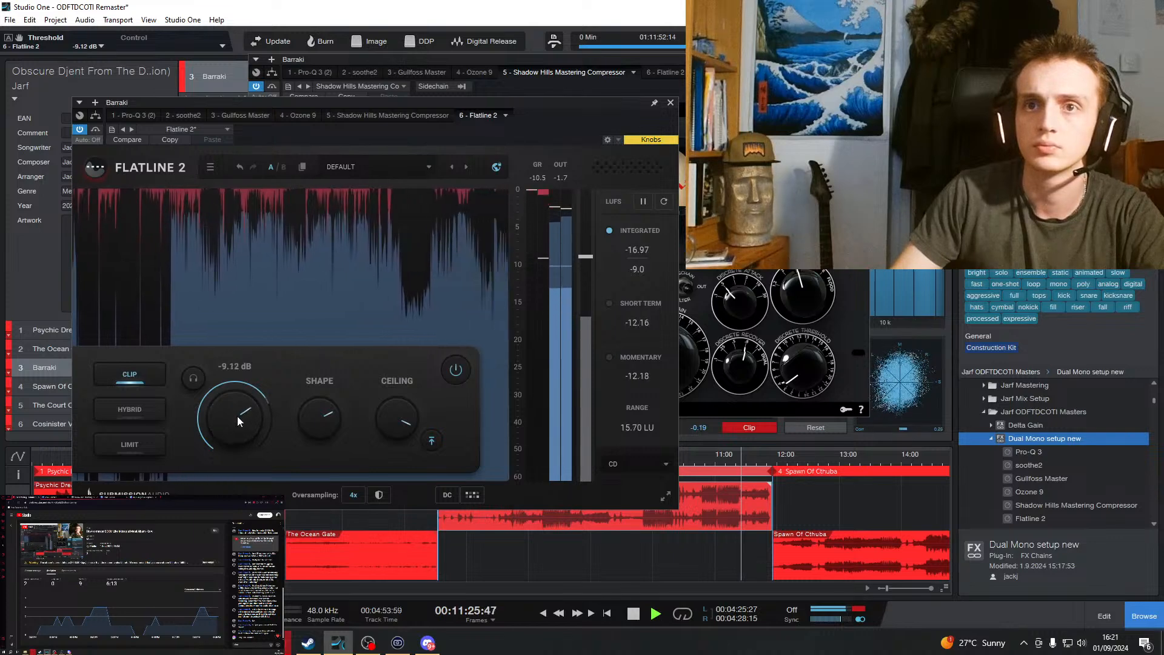
Audition Barraki's ending through Flatline 2, replaying from about 11:10 and jumping ahead to about 11:28.
click(725, 459)
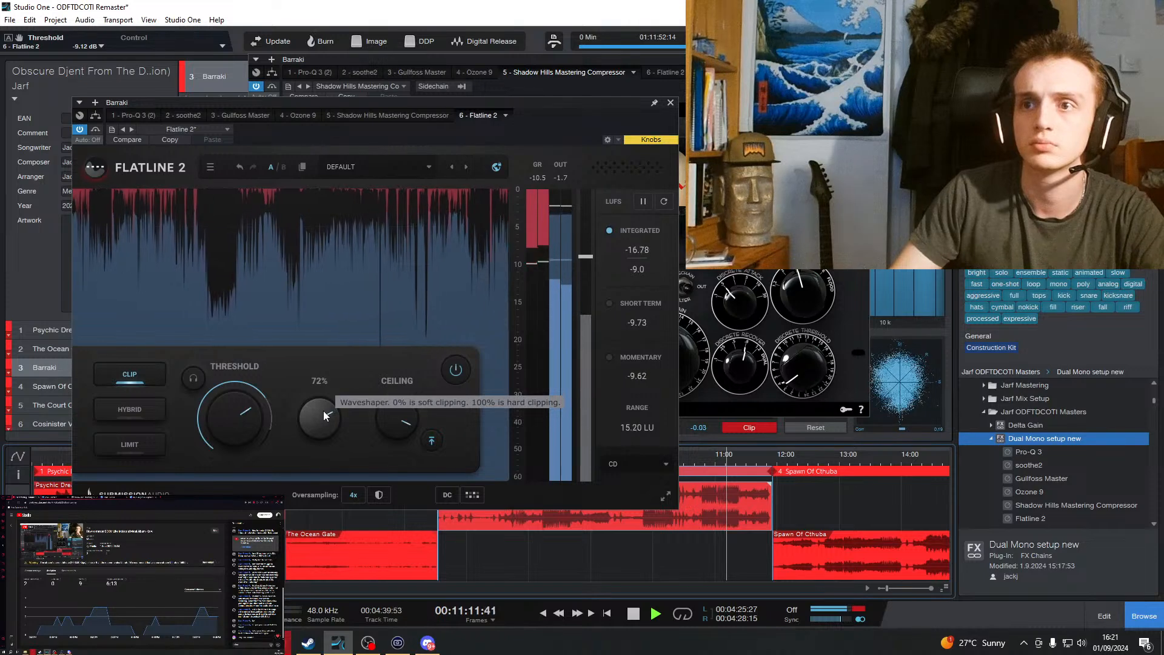
click(744, 457)
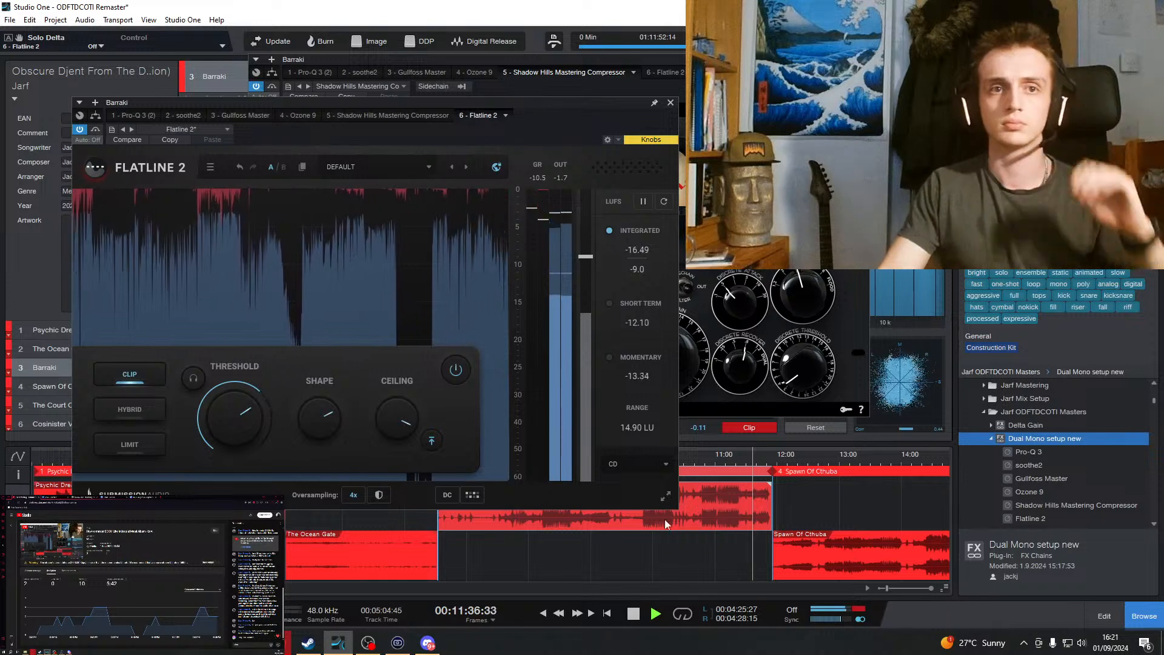
click(713, 454)
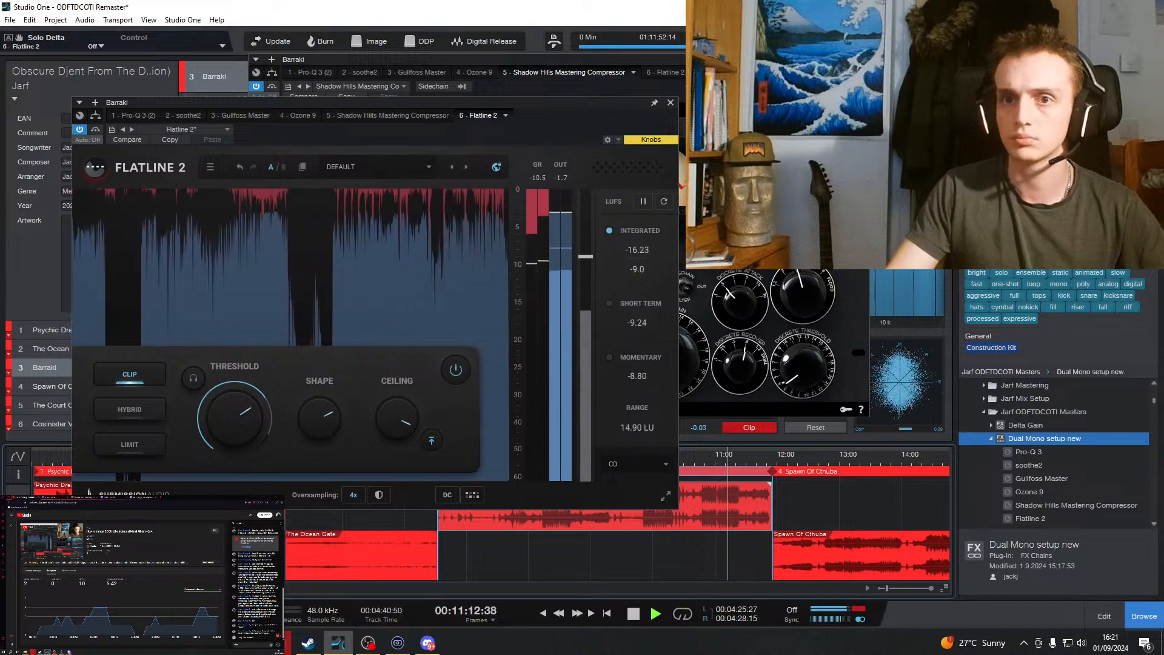
drag(182, 588, 231, 589)
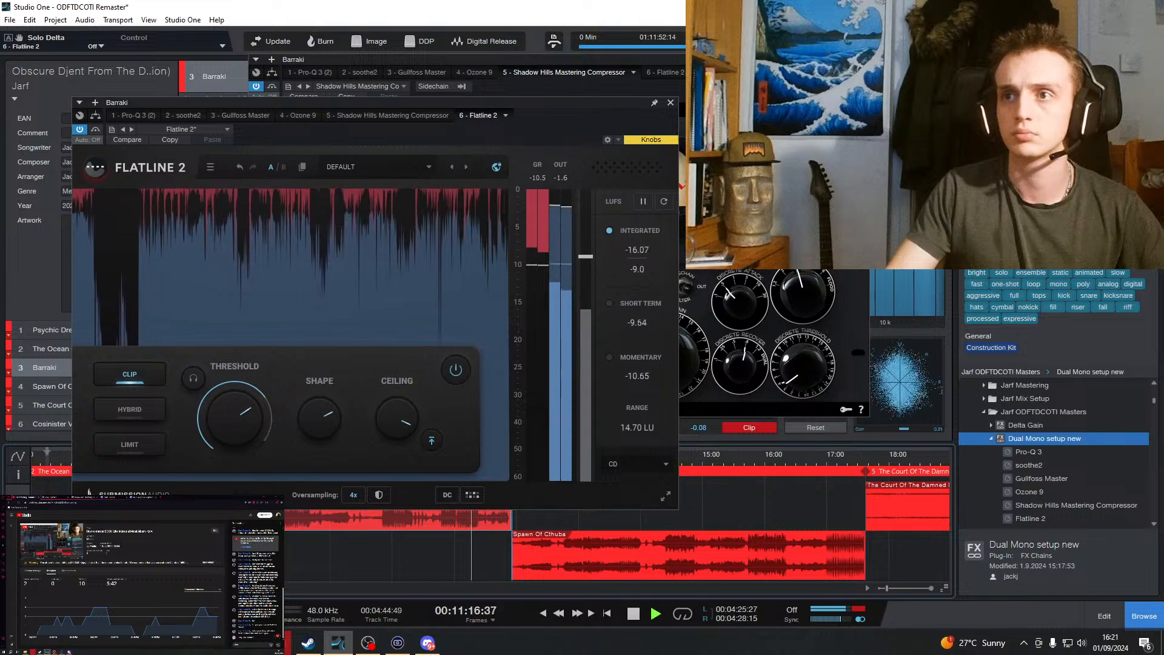
Arrange the compressor and Flatline 2 windows clear of the song list and replay Barraki from about 8:20.
click(849, 326)
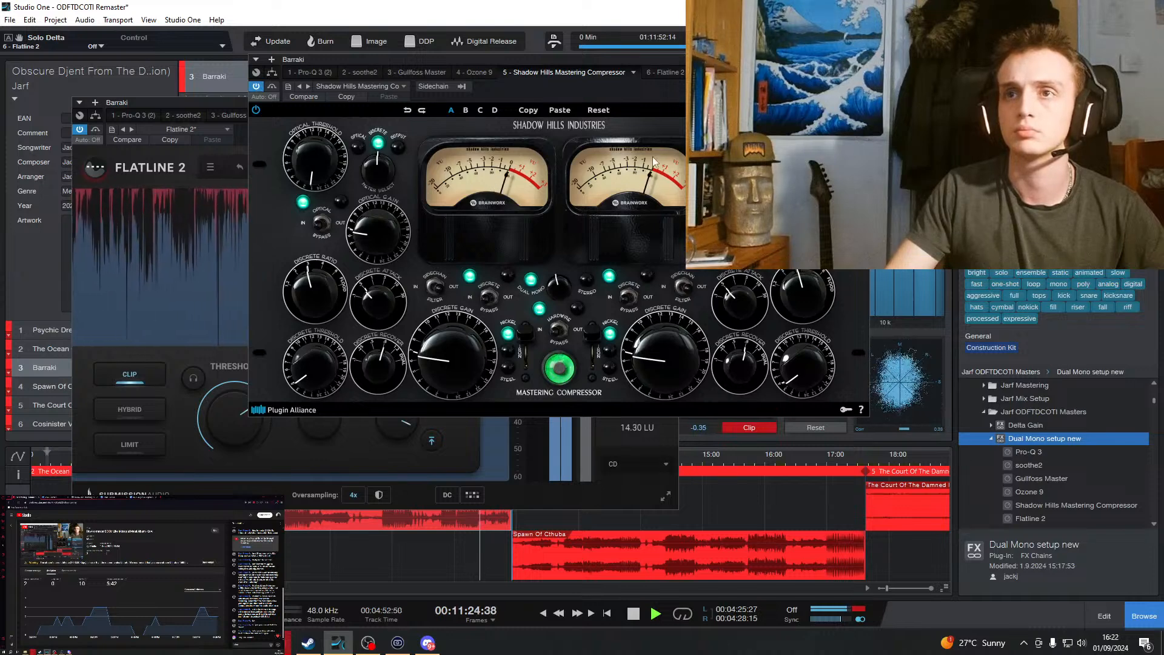
drag(401, 59, 627, 43)
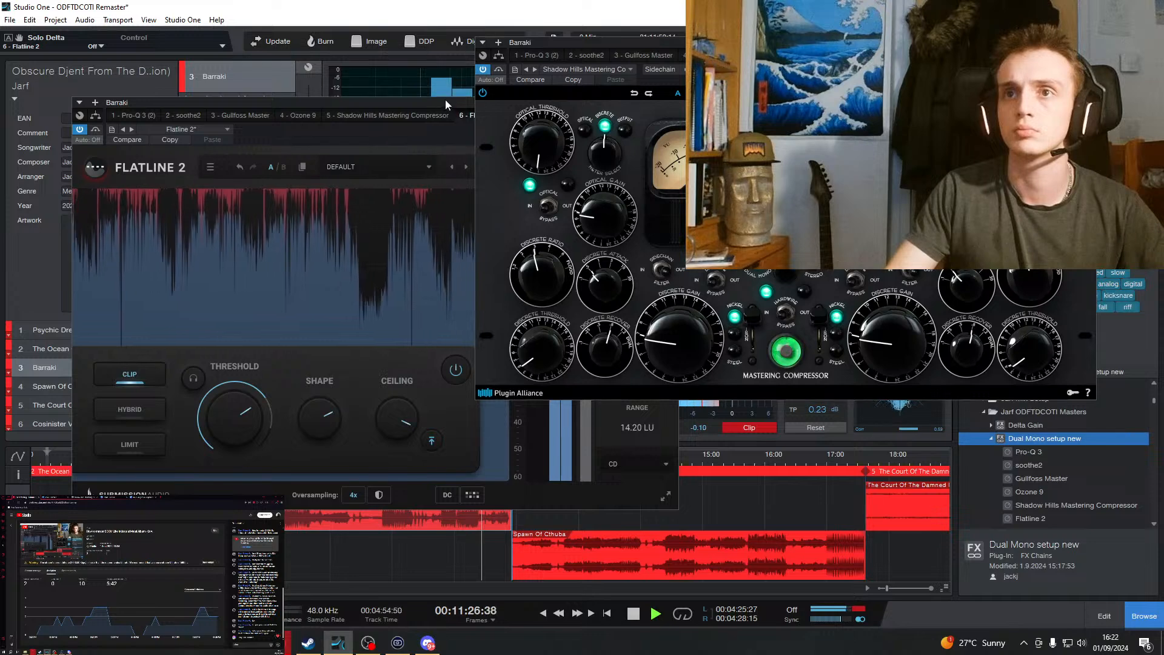
drag(445, 100, 937, 200)
click(288, 459)
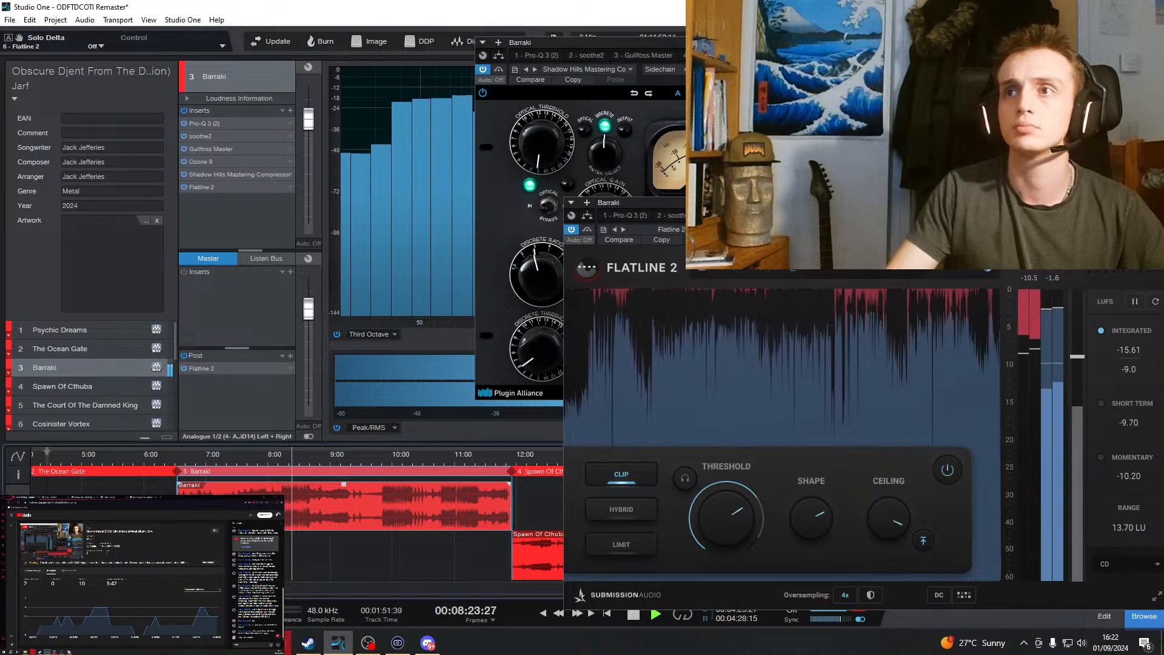
drag(792, 42, 721, 32)
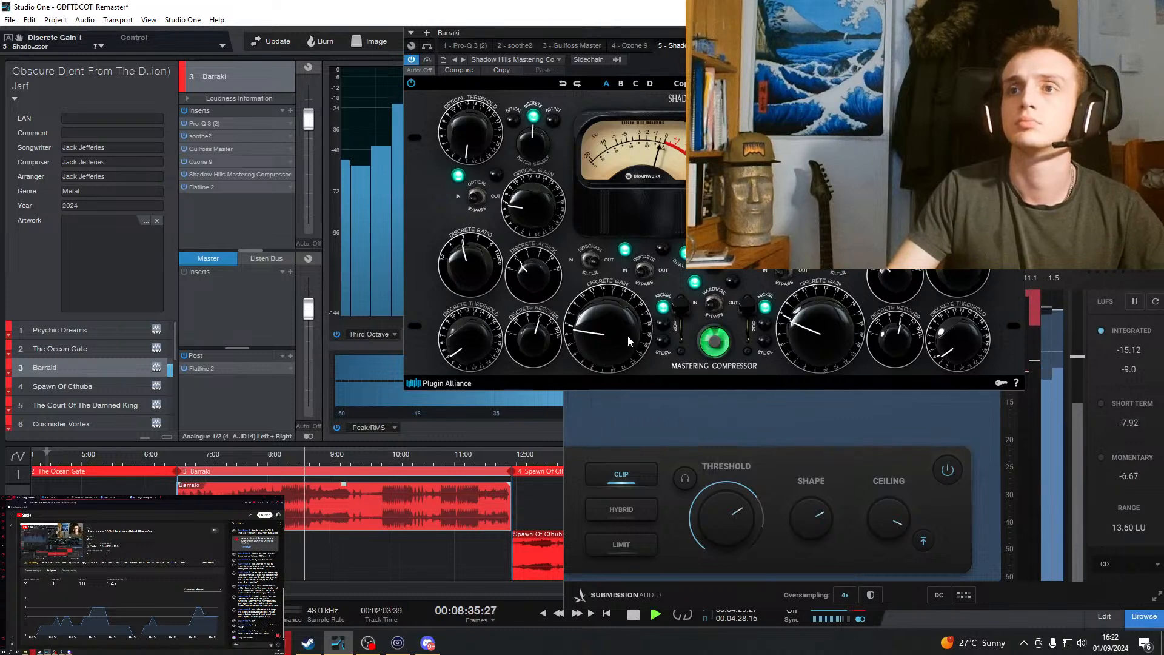
Fine-tune the compressor's discrete gain 1 and both discrete thresholds while replaying Barraki's heavy section from about 8:20.
drag(627, 336, 630, 333)
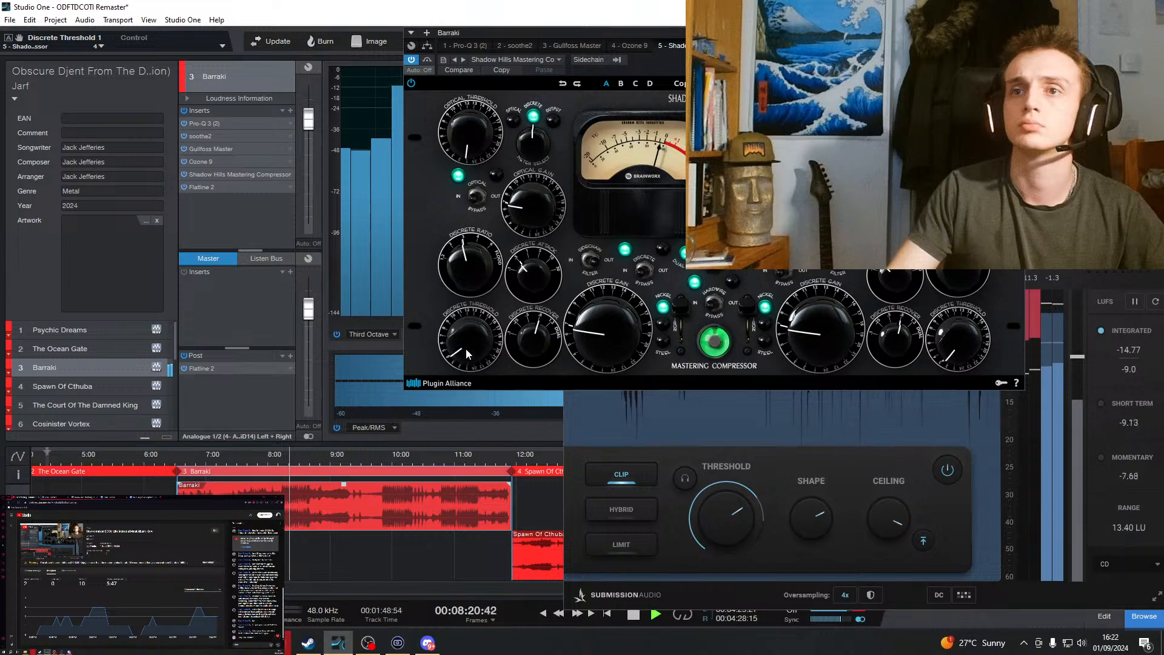
drag(467, 349, 470, 341)
drag(966, 347, 966, 329)
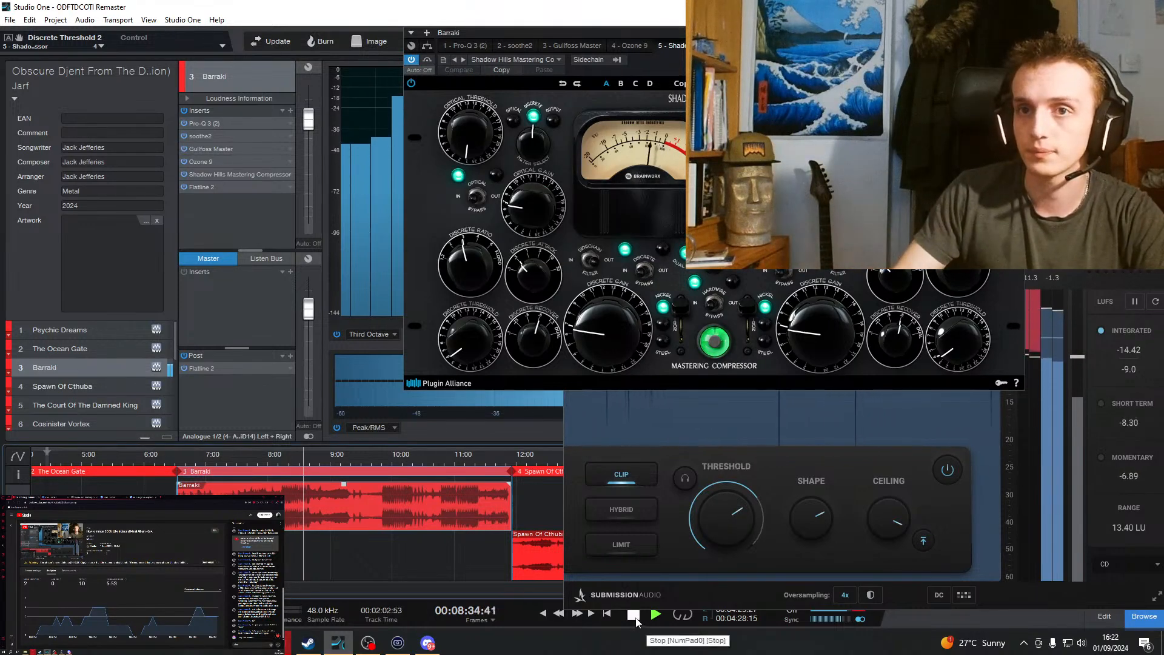
Compare Psychic Dreams from about 3:20 with Barraki's heavy section from about 8:15.
scroll(297, 521, left, 5)
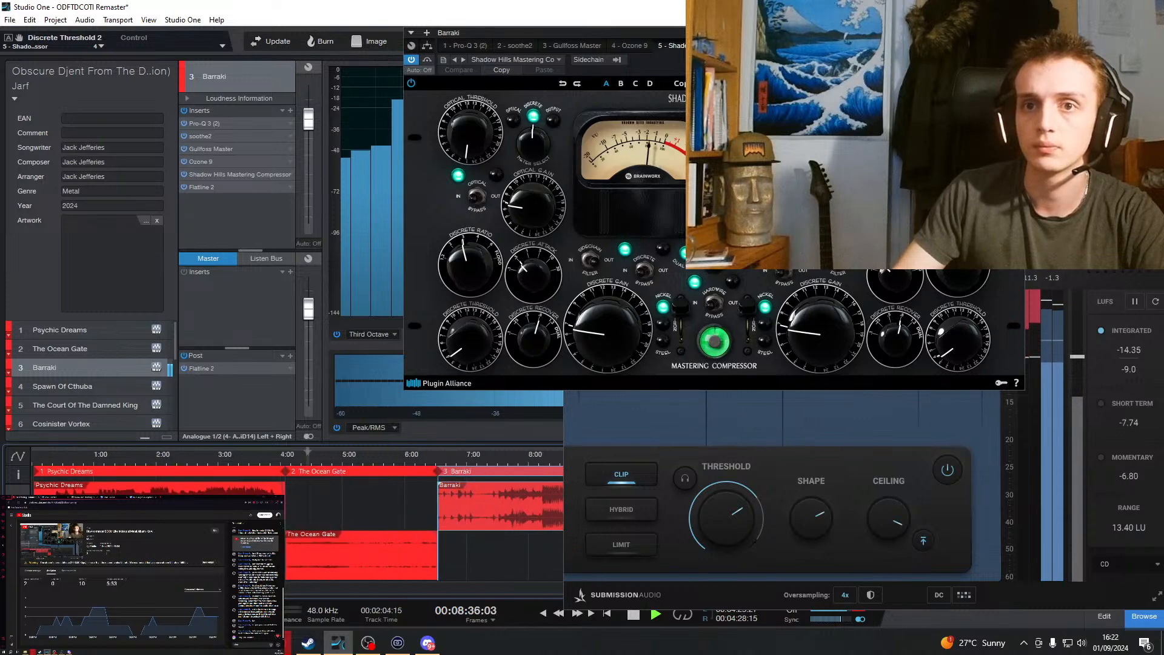
click(218, 464)
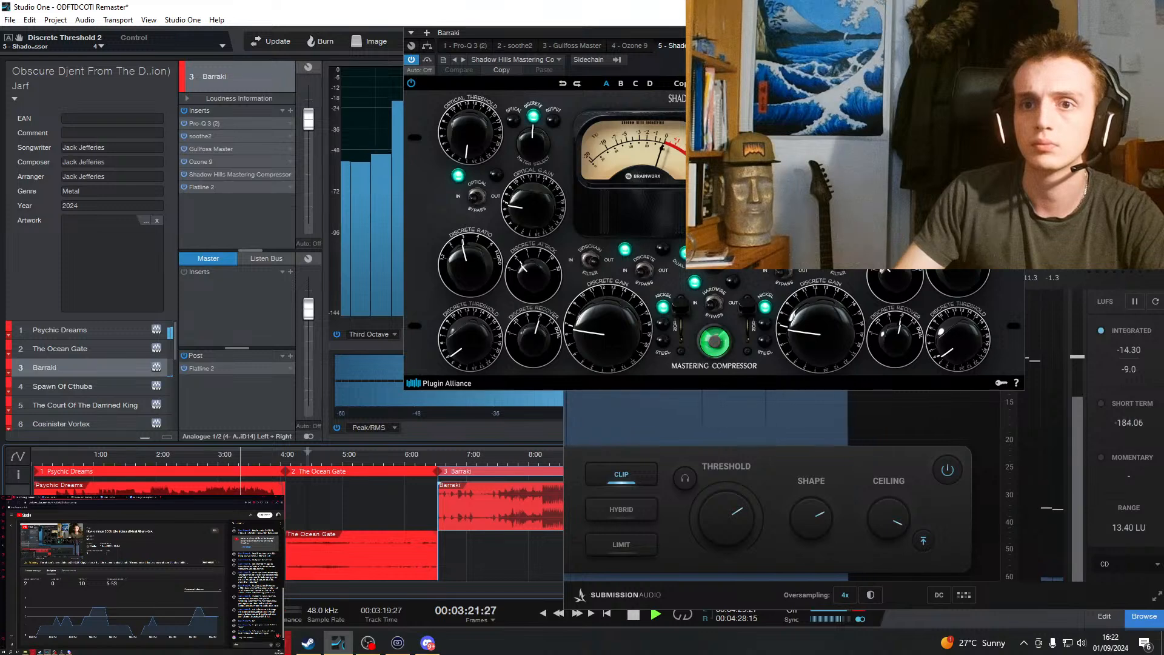
scroll(297, 521, right, 5)
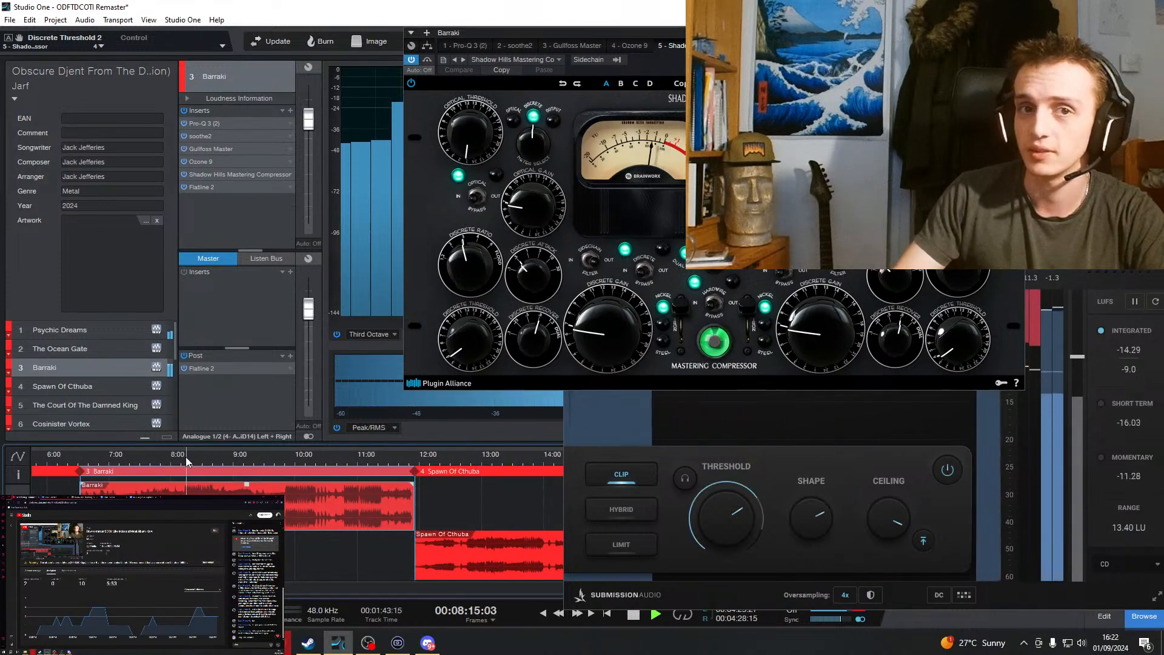
scroll(297, 515, left, 3)
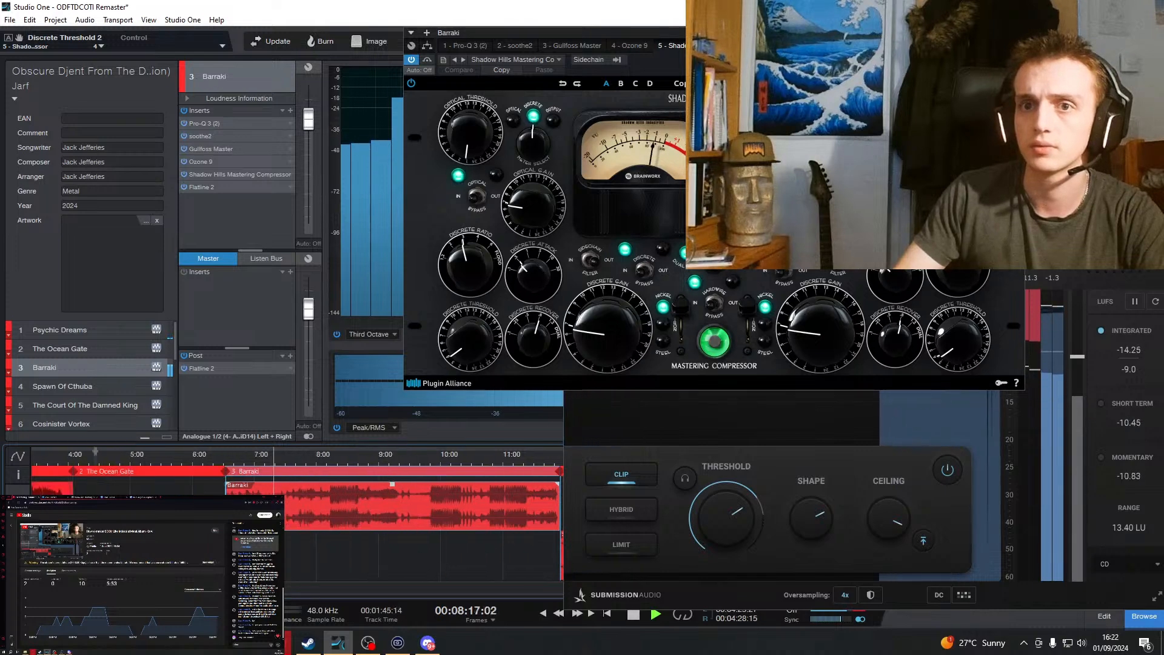
Replay Barraki from about 8:10 and move the Shadow Hills compressor and Flatline 2 windows clear of the browser and webcam area.
click(68, 460)
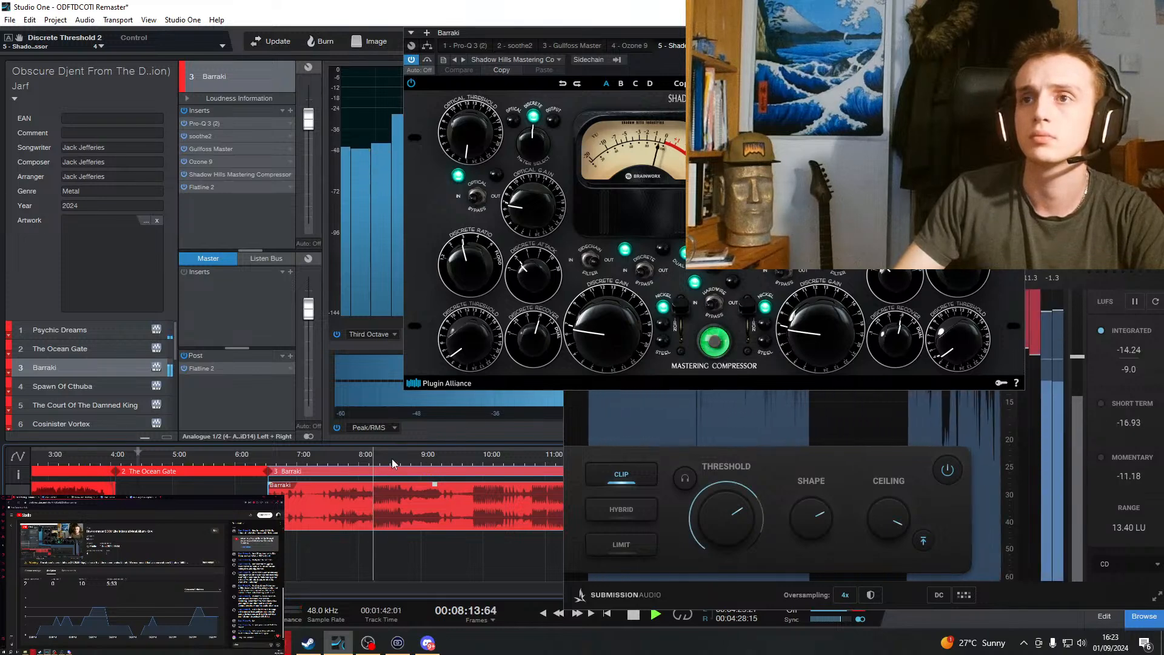
drag(850, 33, 479, 140)
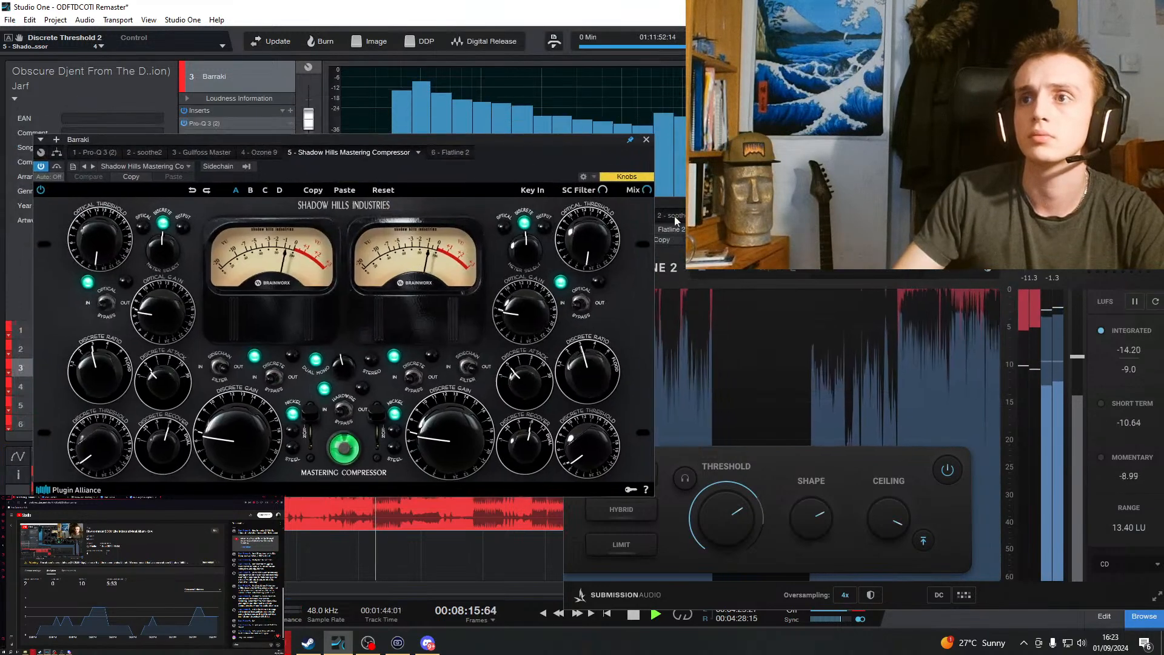
drag(910, 202, 712, 207)
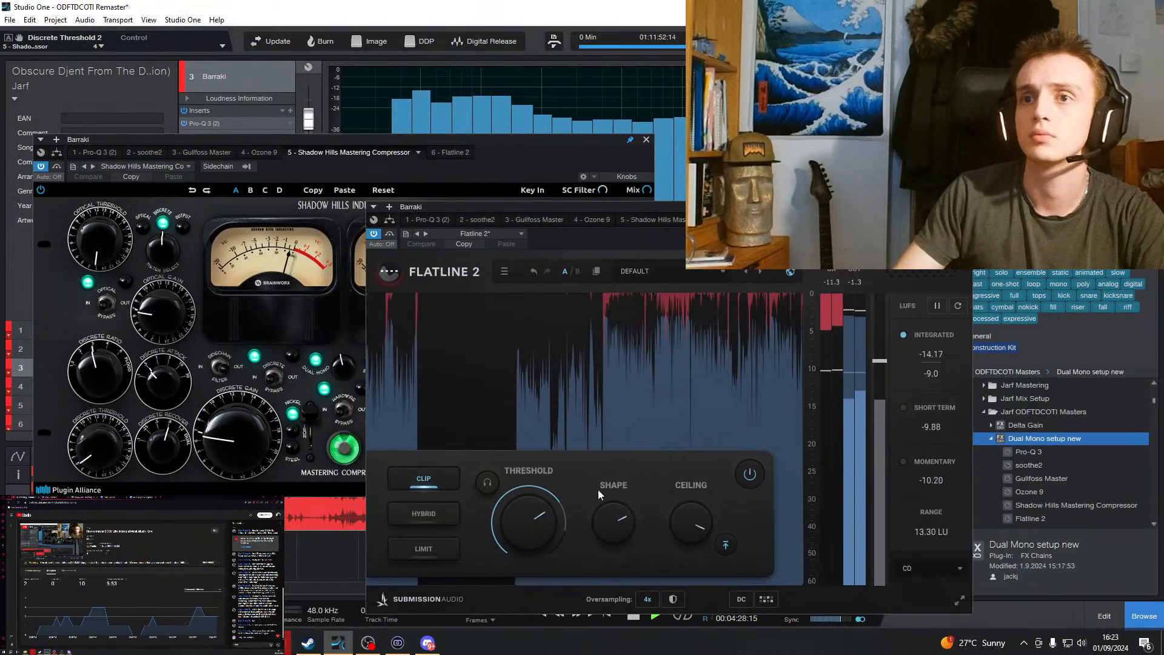
Set Barraki's Flatline 2 threshold to -8 dB while soloing the clipped difference signal, and turn the delta solo off again.
click(488, 482)
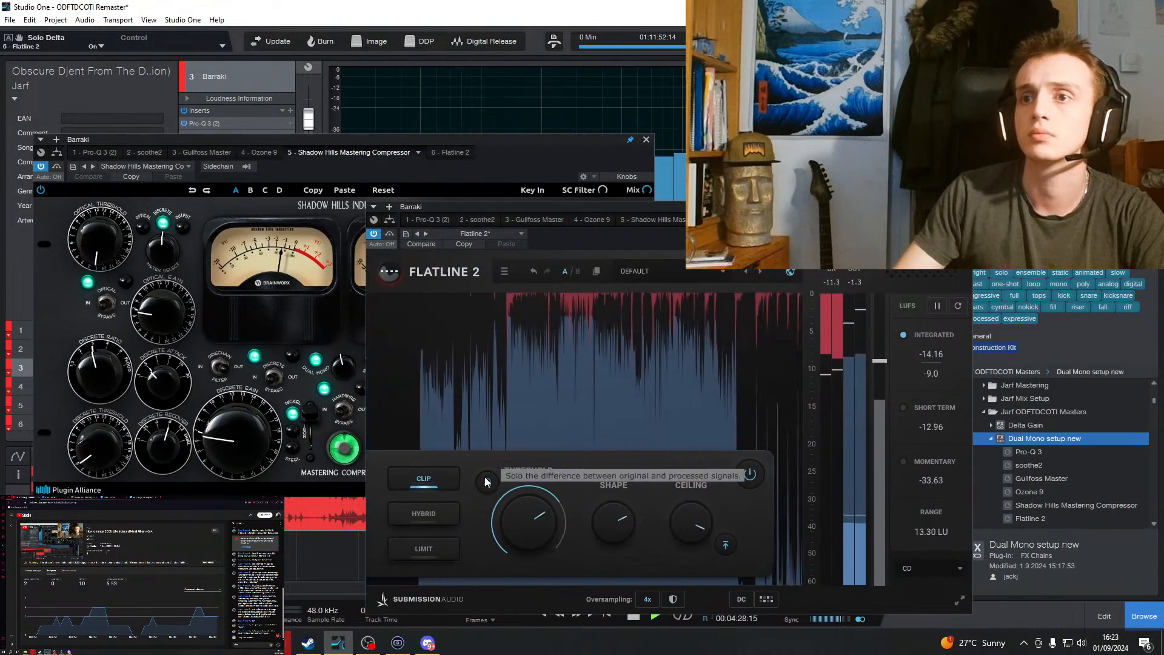
drag(547, 515, 549, 517)
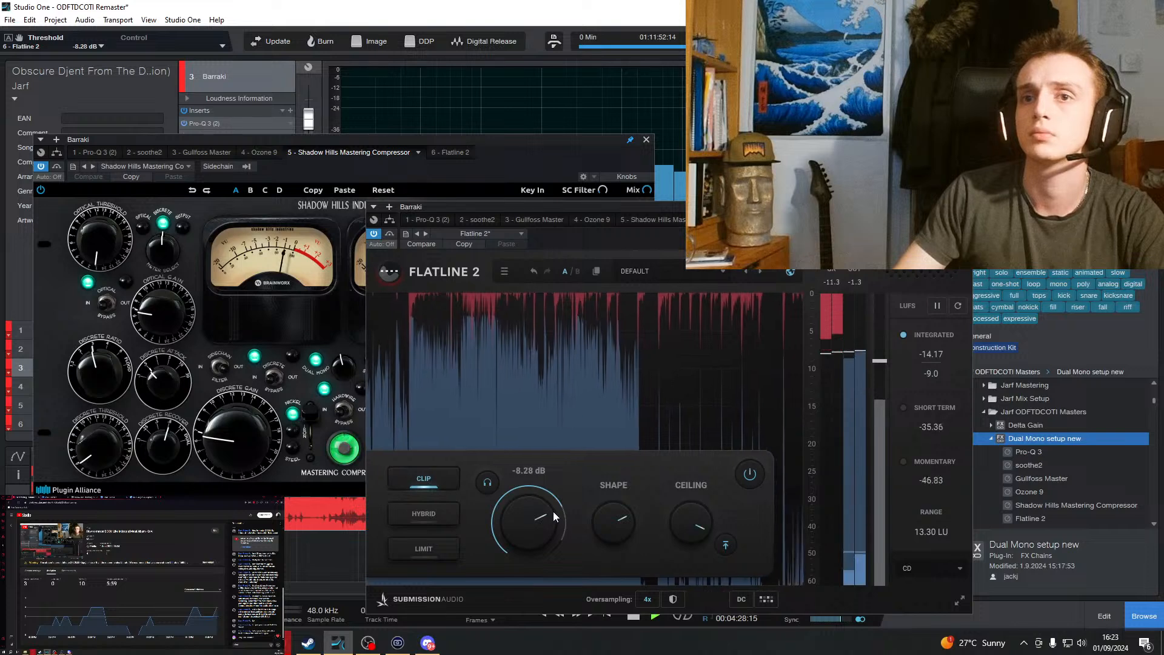
double_click(543, 513)
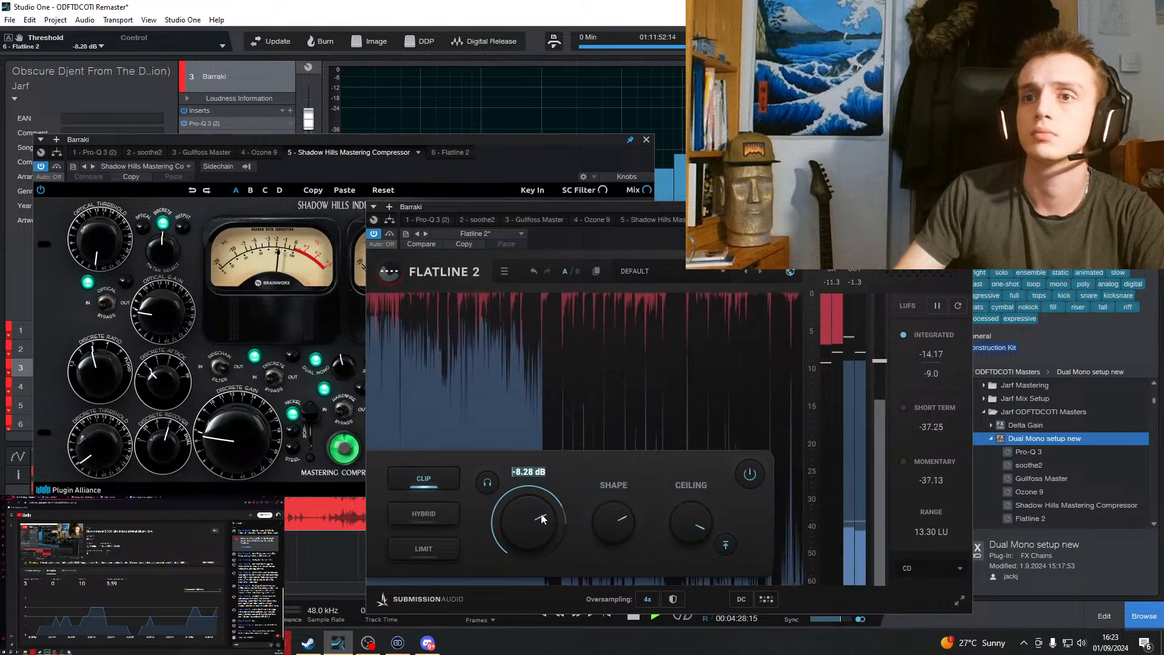
text(-8)
key(Return)
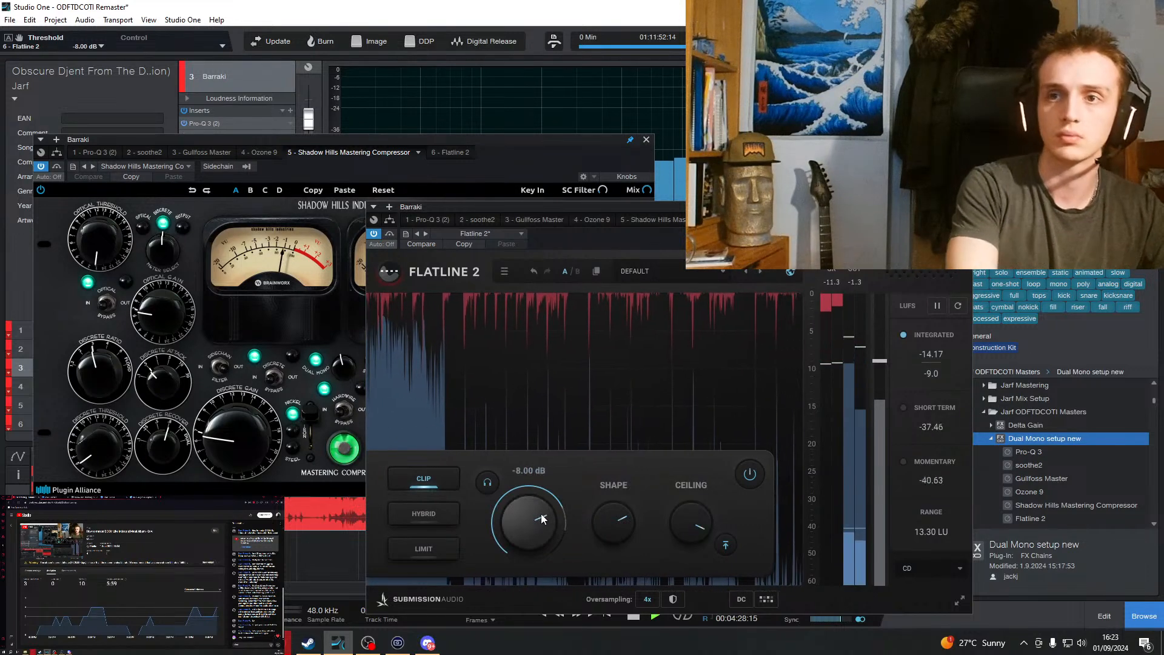
click(496, 482)
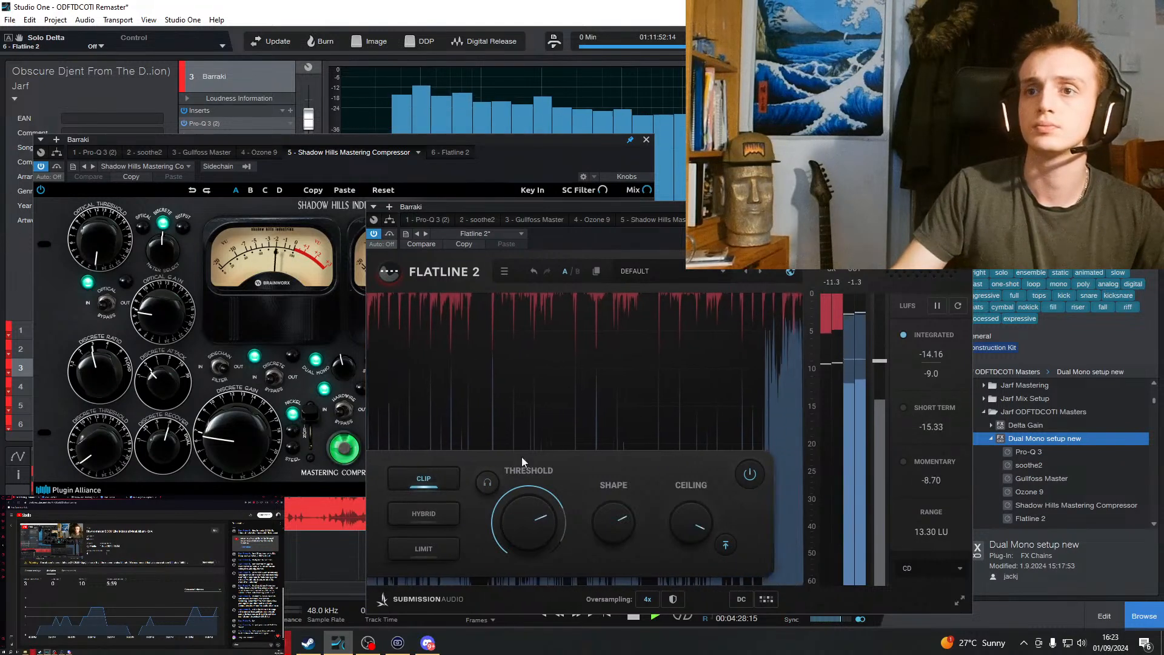
Check Barraki's compressor beside Flatline 2 and set the Flatline 2 threshold to -6.20 dB.
drag(716, 207, 741, 166)
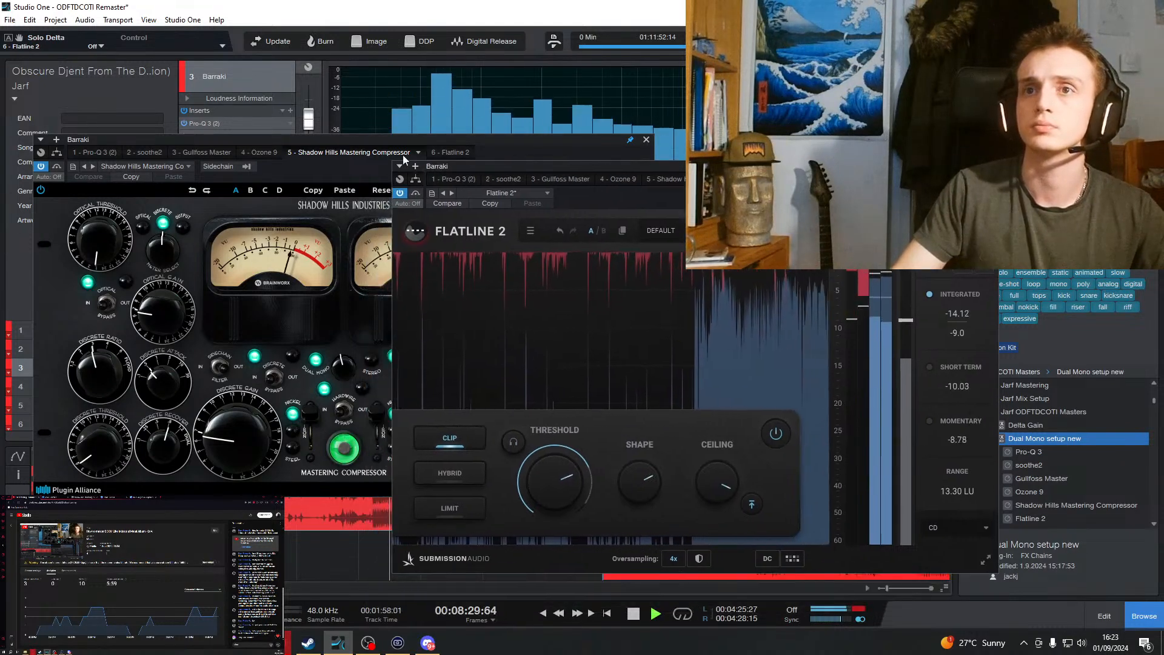
click(373, 228)
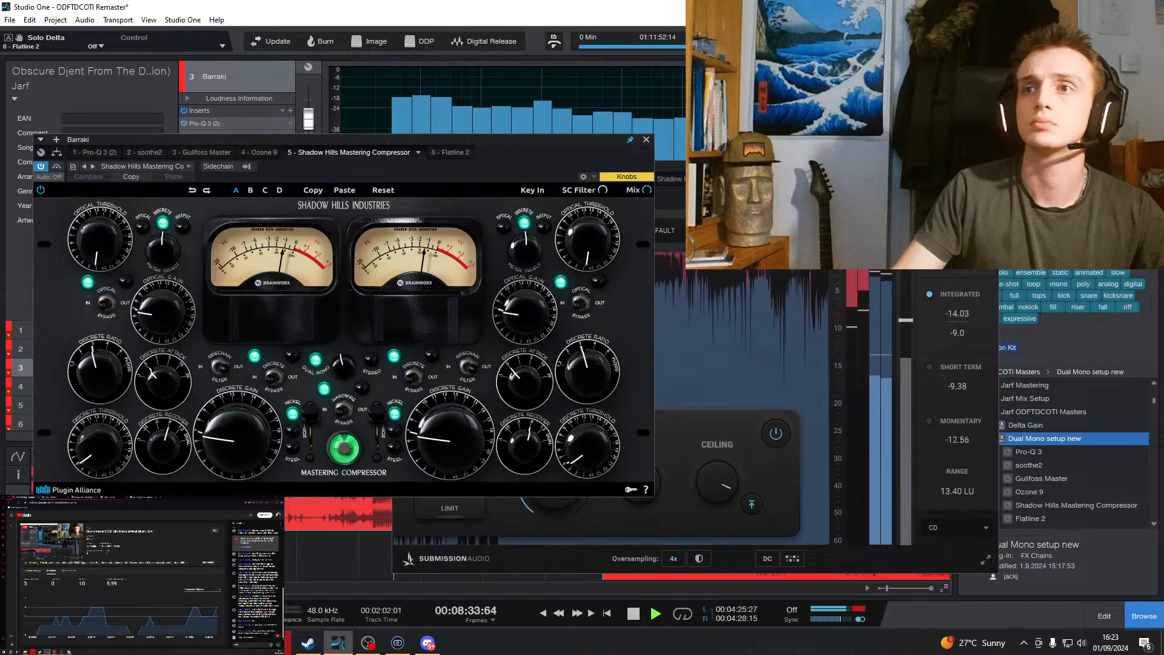
click(698, 382)
drag(518, 477, 556, 471)
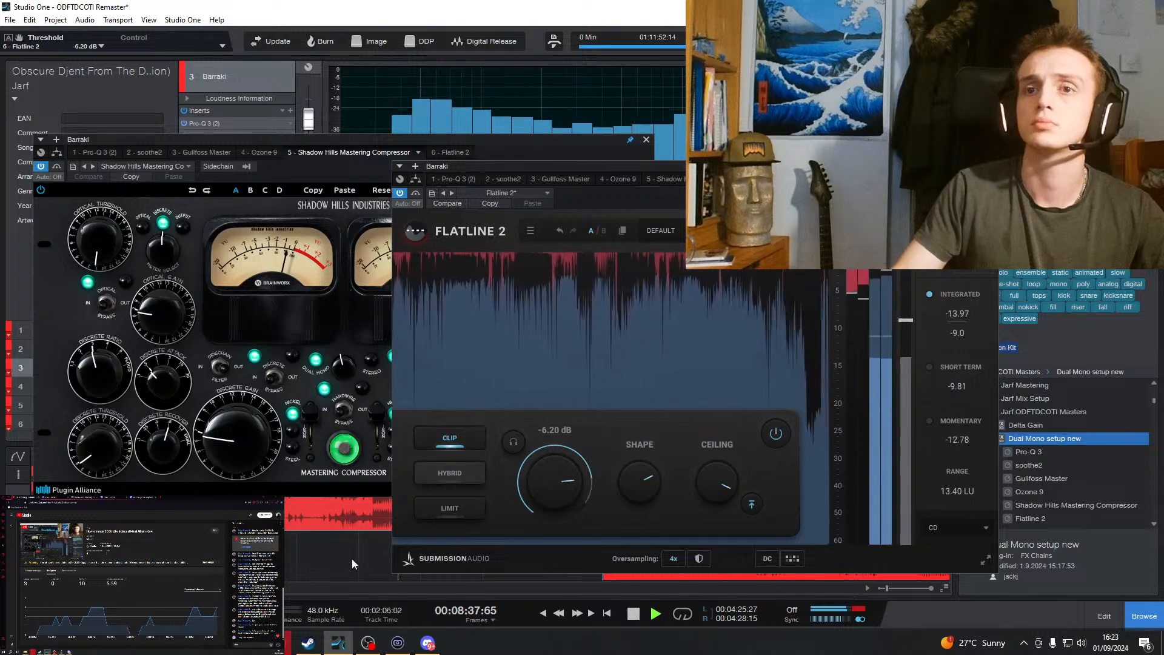
Move the compressor window off the song list, select Psychic Dreams and play it from about 2:45.
drag(472, 156, 667, 121)
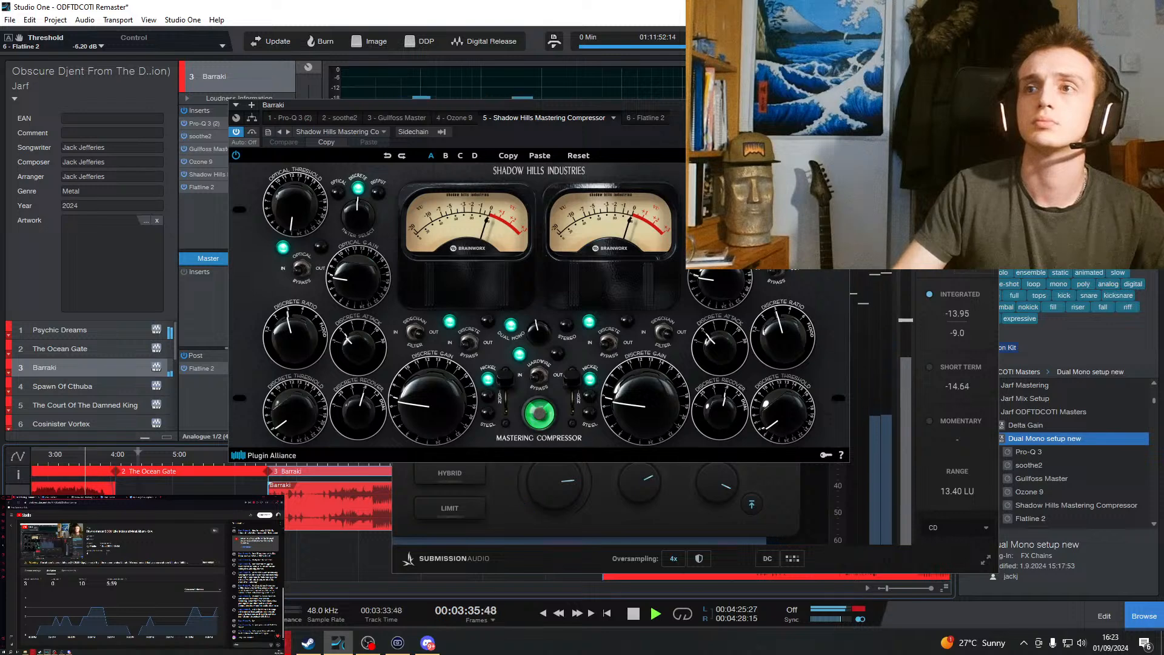
click(910, 166)
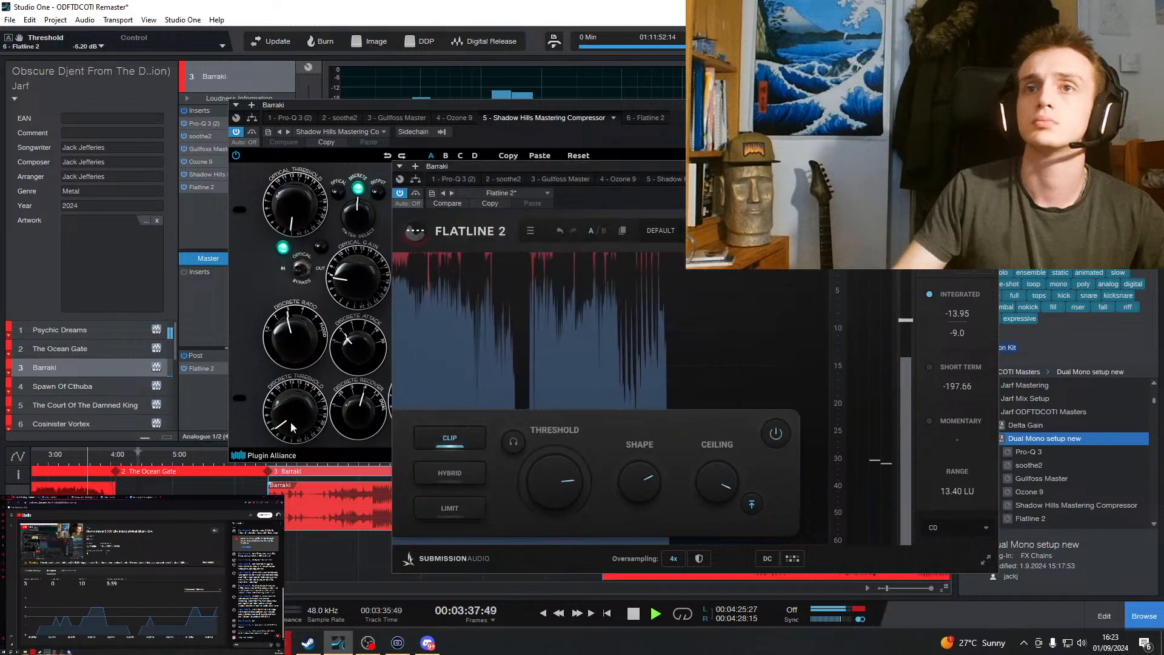
click(94, 487)
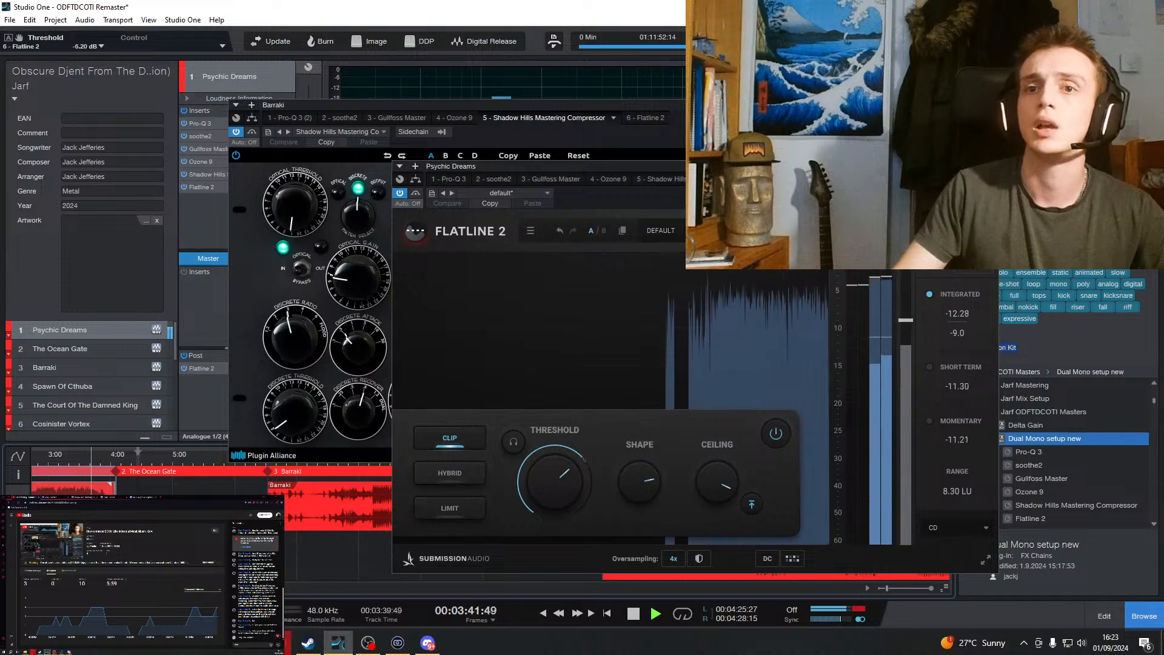
scroll(135, 479, left, 1)
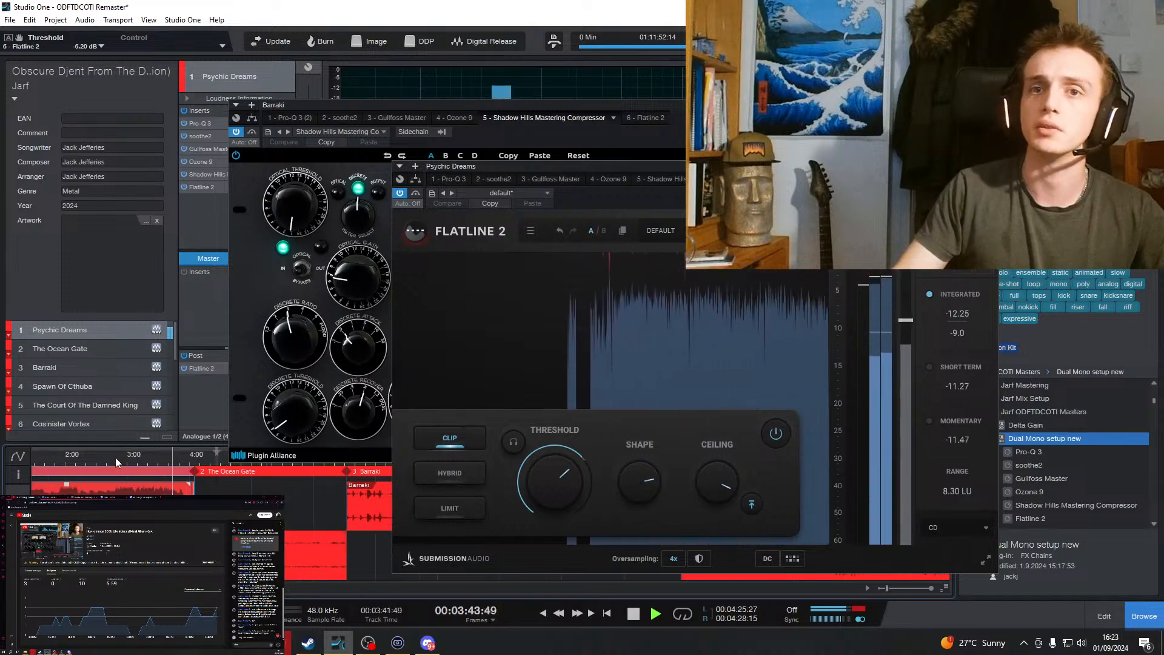
click(116, 458)
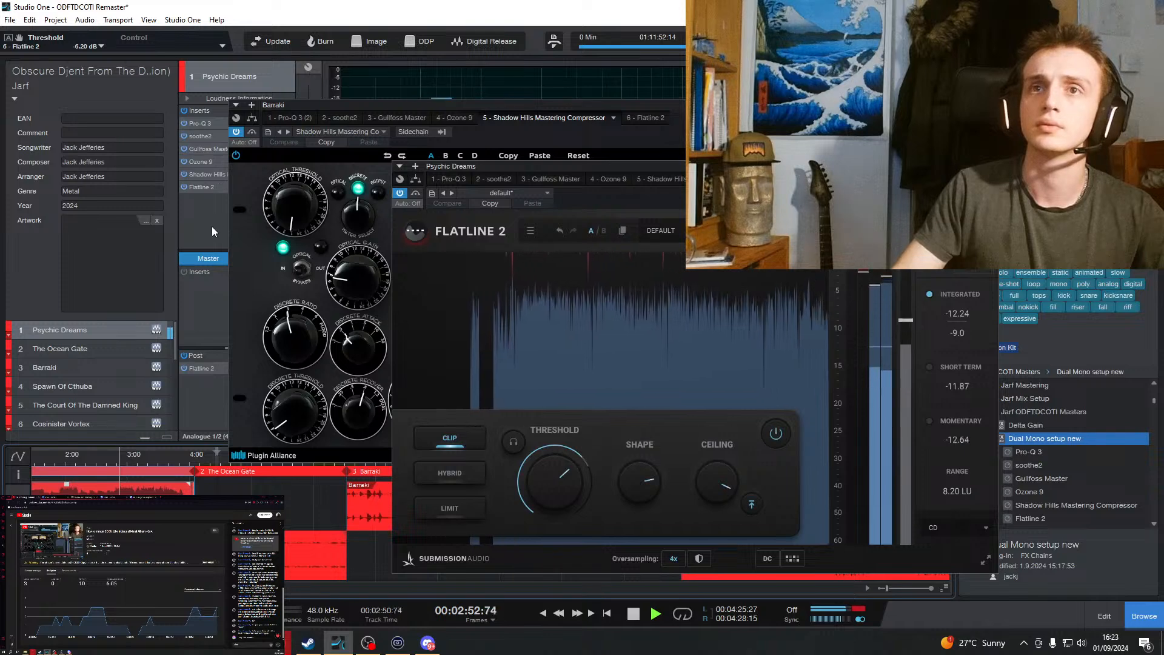
Try Psychic Dreams' Flatline 2 threshold at -13 dB and return it to -10 dB.
click(200, 186)
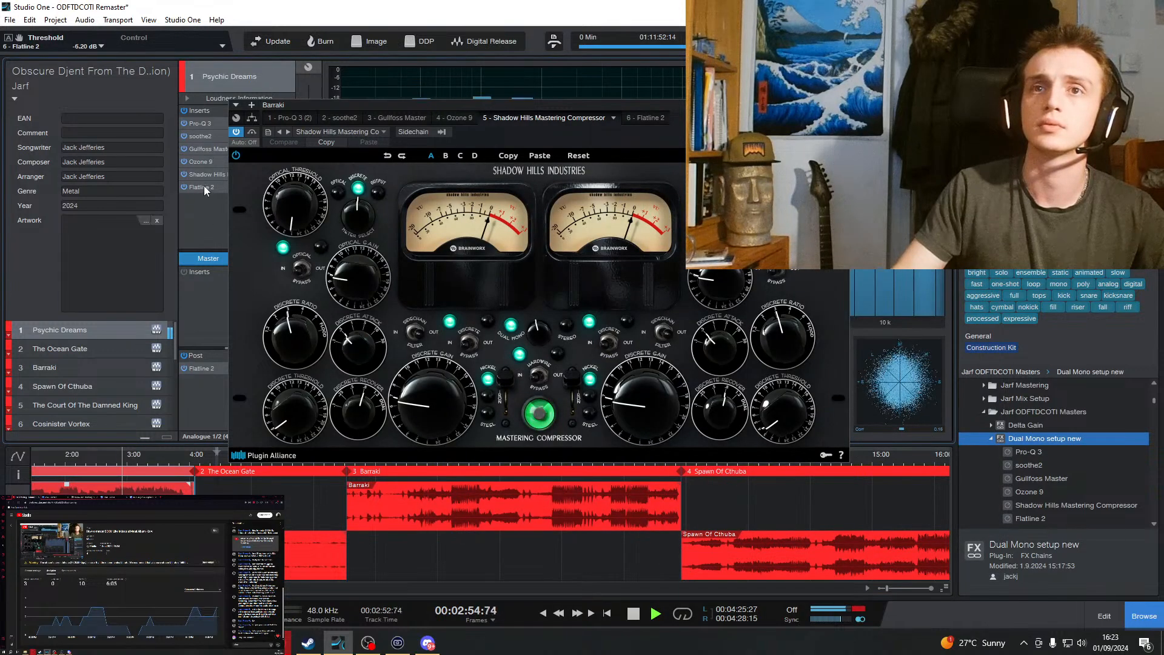
click(204, 186)
mouse_move(554, 479)
mouse_down()
mouse_move(524, 486)
mouse_move(554, 482)
mouse_up()
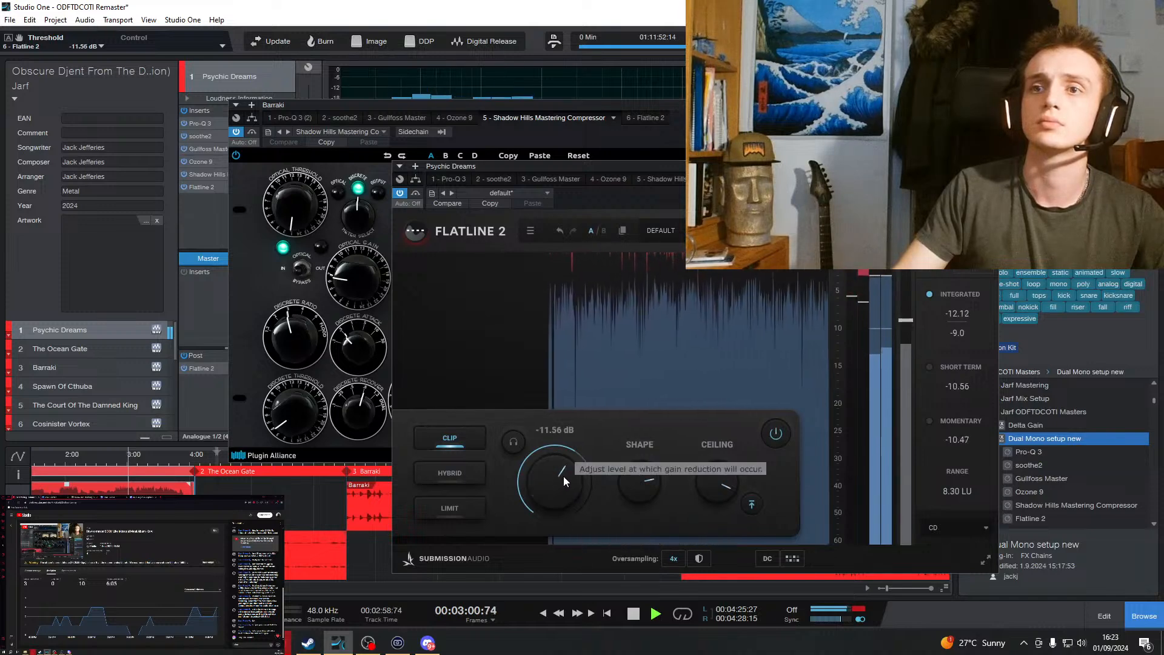
double_click(564, 477)
text(-13)
key(Return)
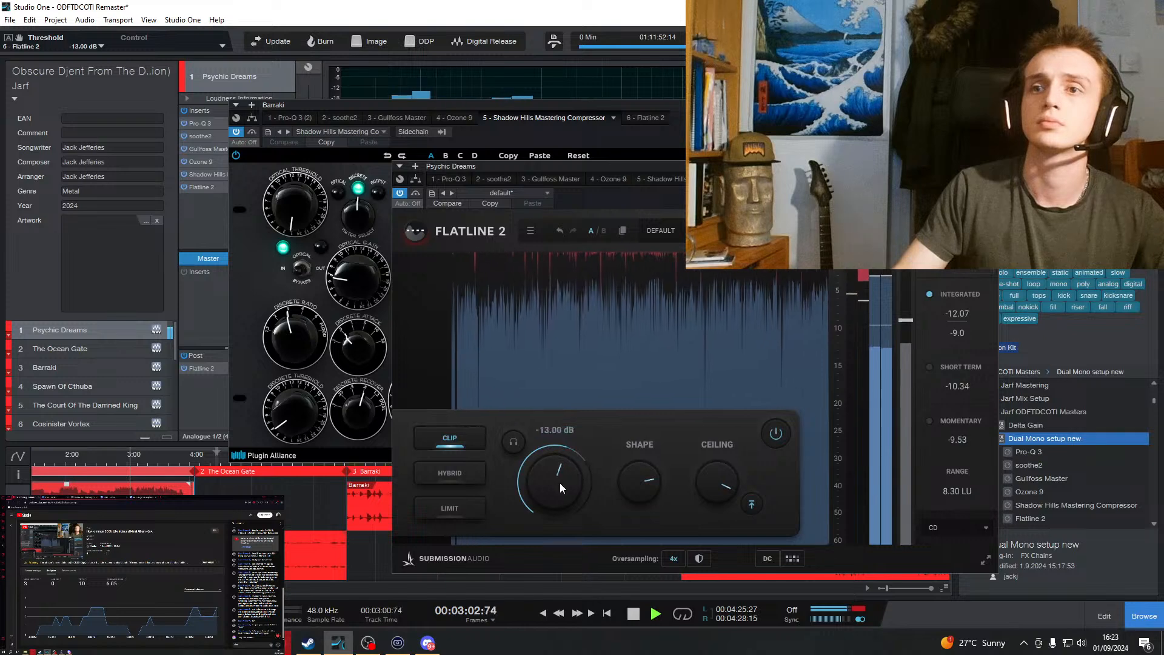
drag(559, 483, 576, 467)
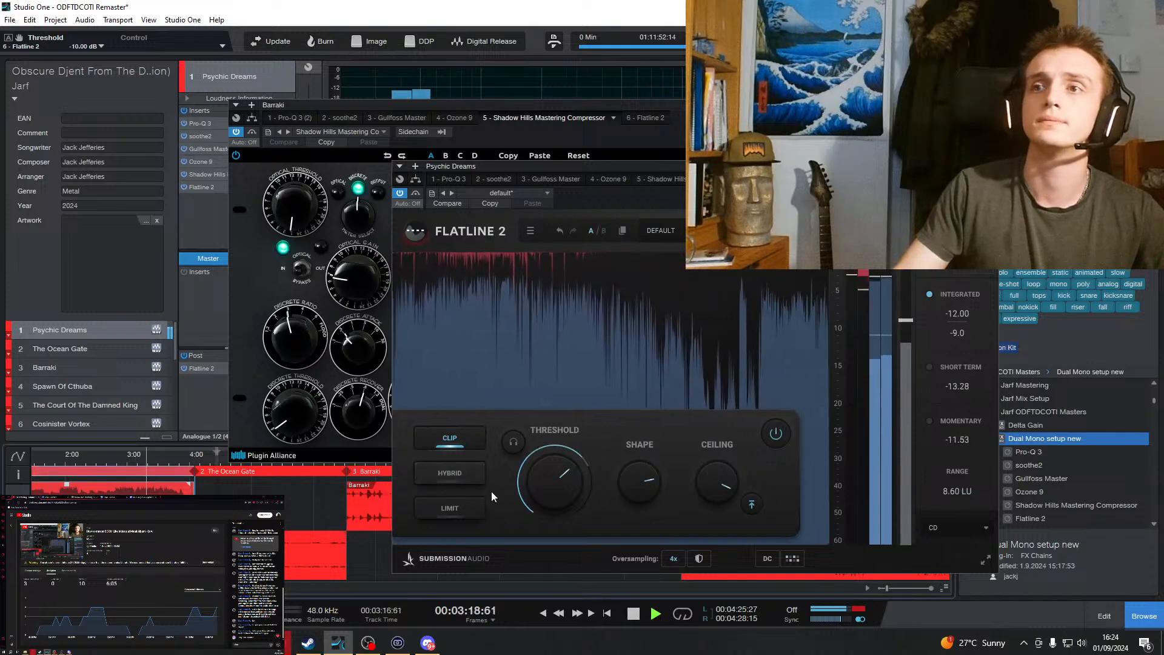
Switch back to Barraki's Flatline 2, move the compressor window aside and play the song from about 9:50.
mouse_move(561, 490)
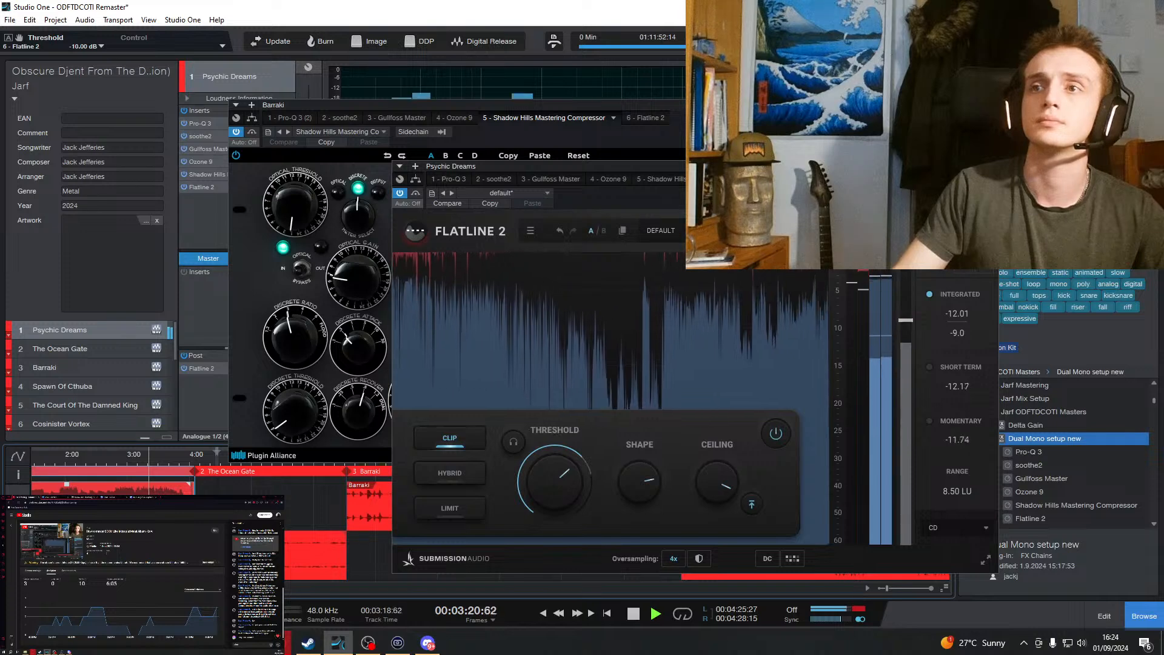
click(359, 504)
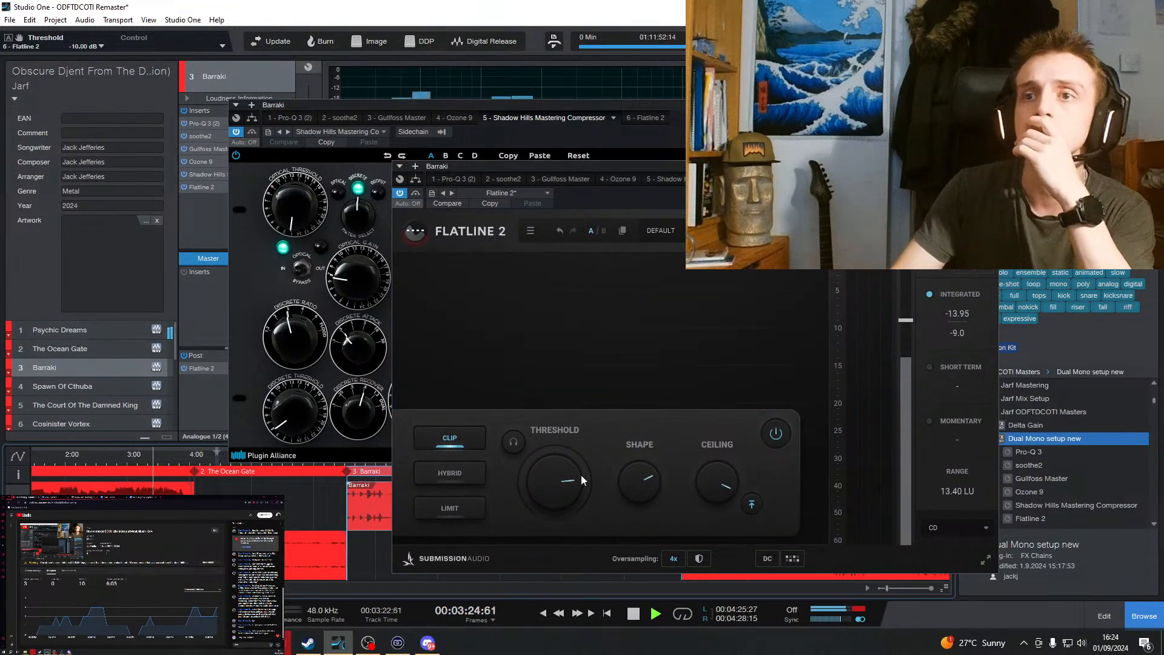
click(202, 187)
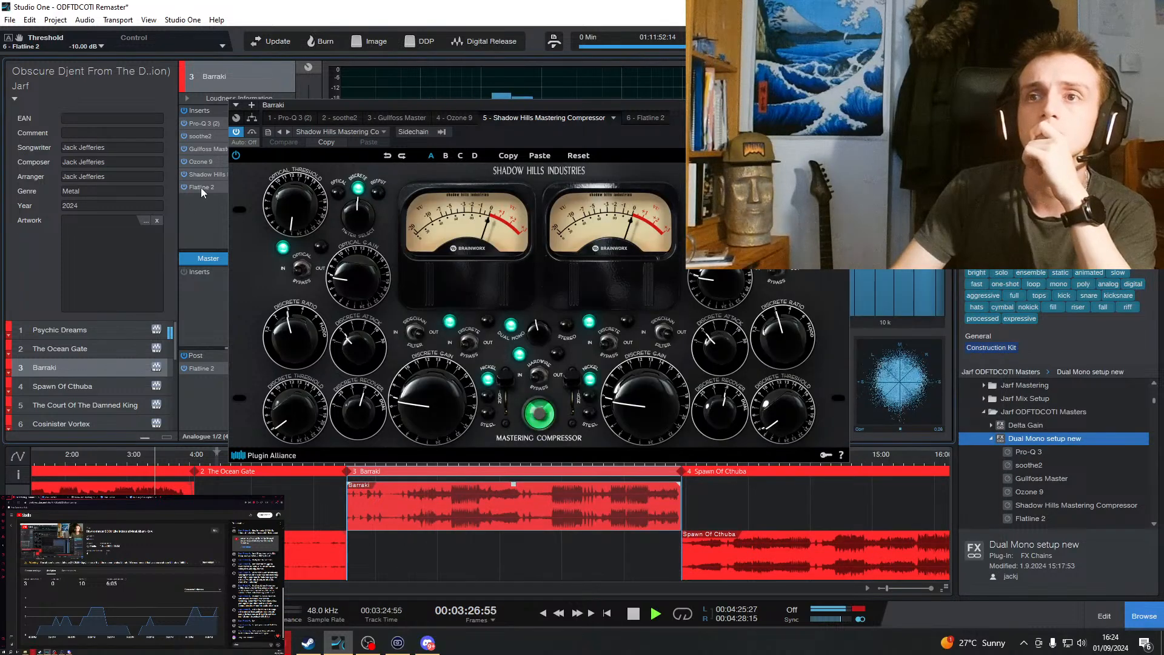
click(201, 187)
click(380, 461)
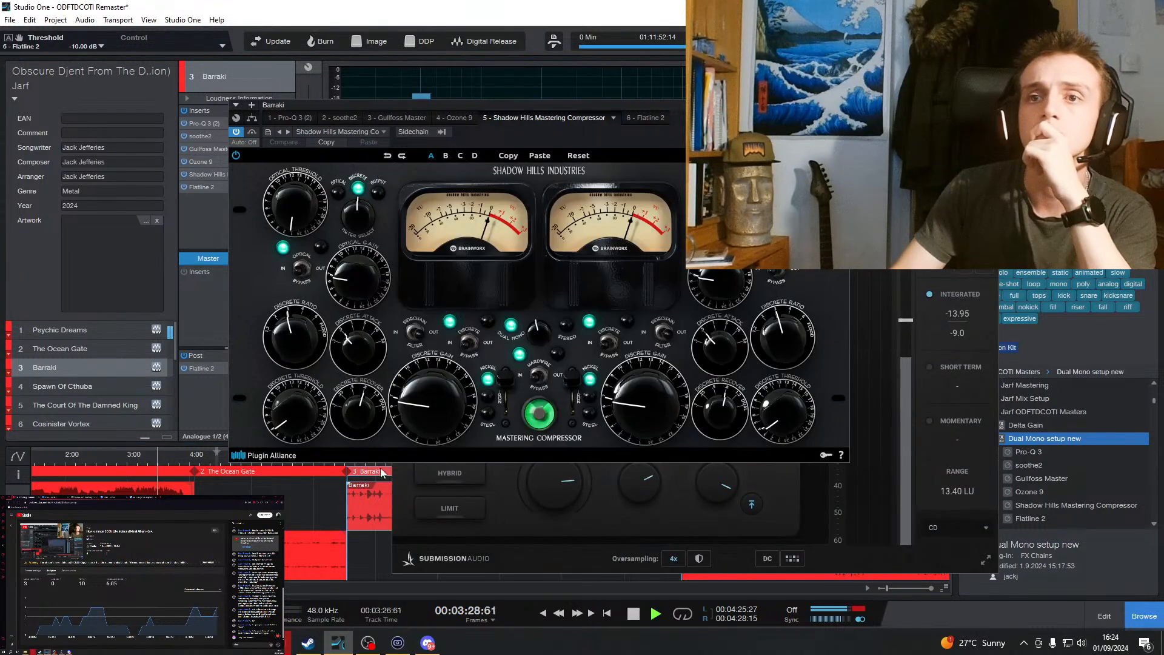
drag(908, 174, 401, 113)
drag(716, 122, 0, 130)
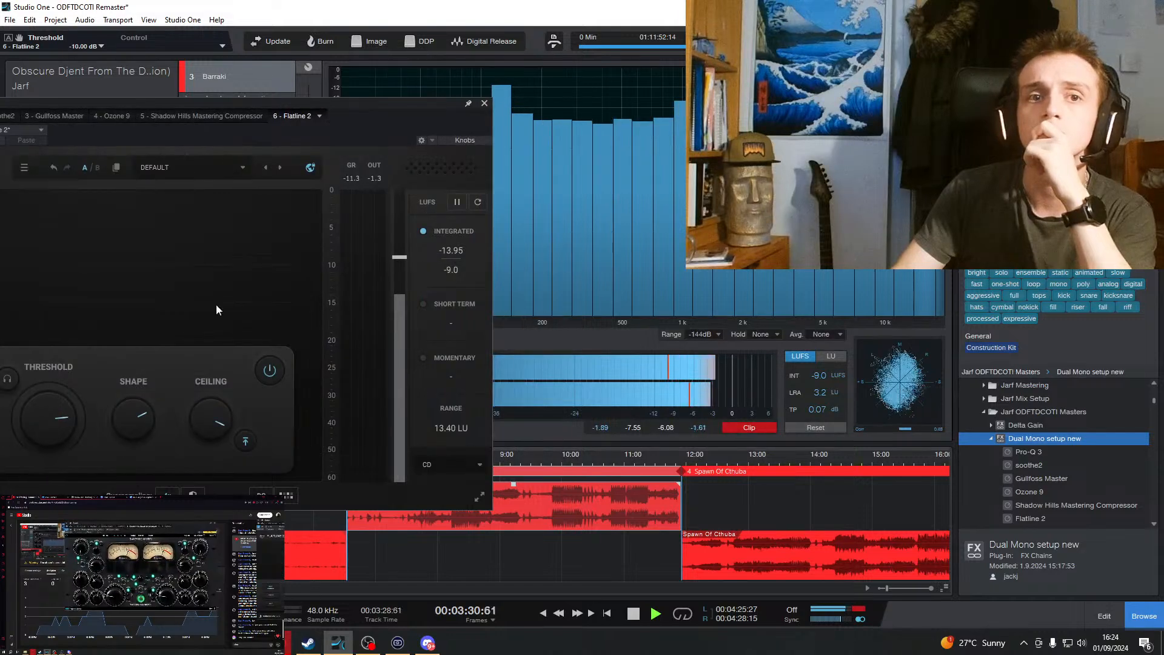
click(558, 460)
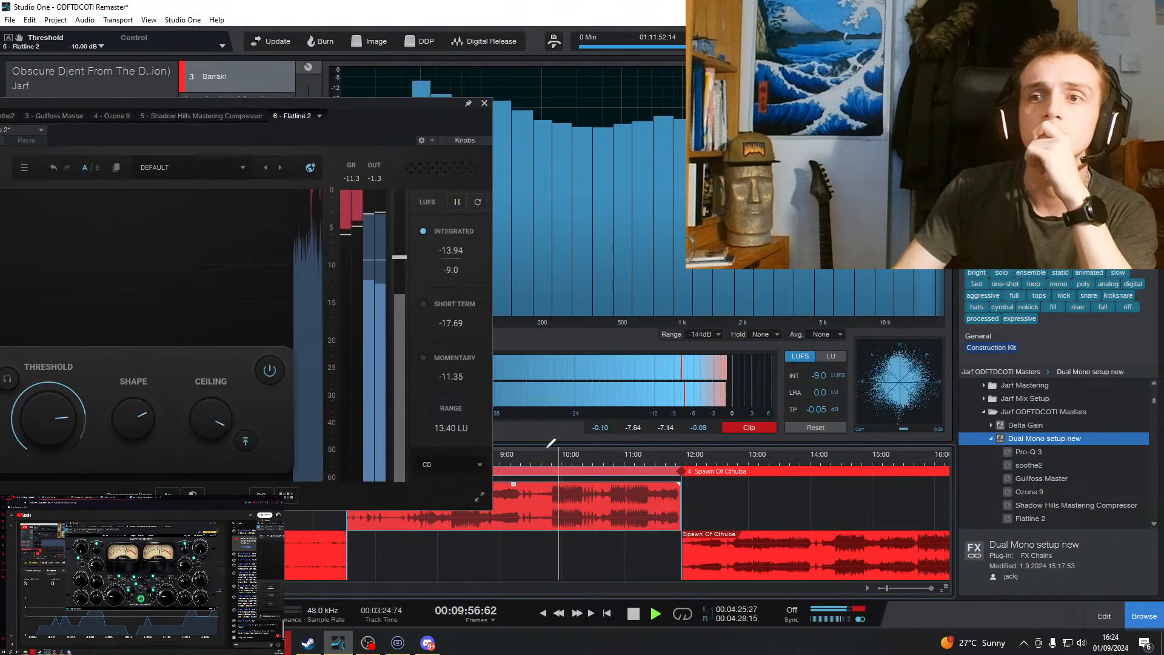
Adjust Barraki's Flatline 2 threshold between -5.48 and -8.48 dB during the heavy section near 10:00.
drag(402, 116, 697, 142)
mouse_move(363, 442)
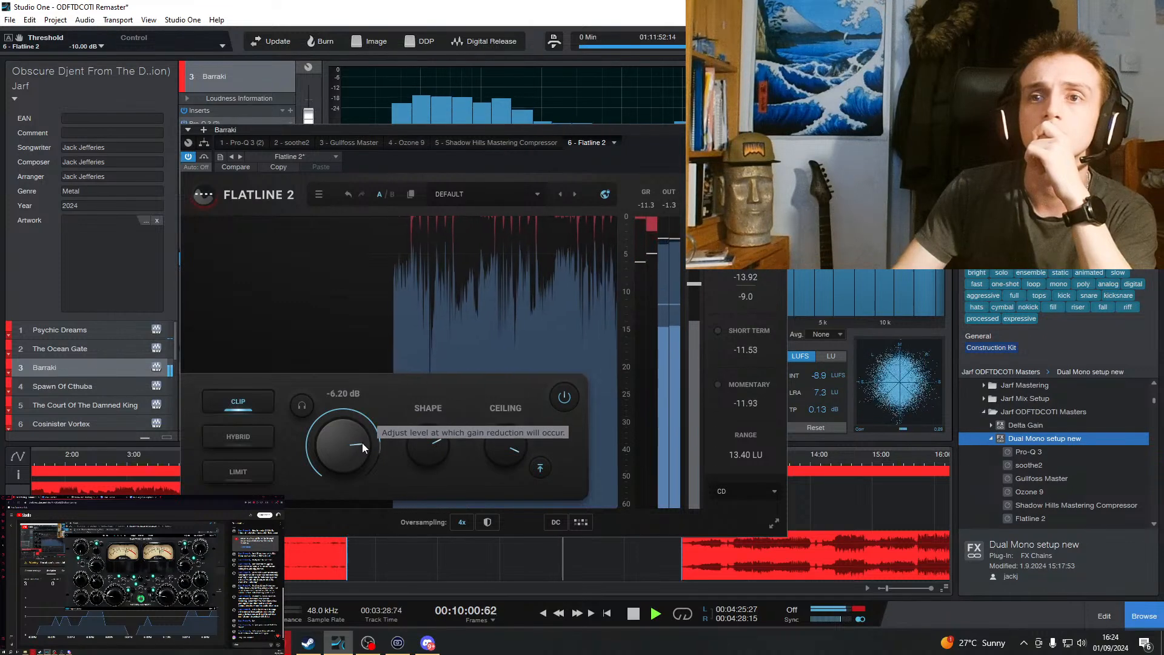
scroll(359, 444, up, 3)
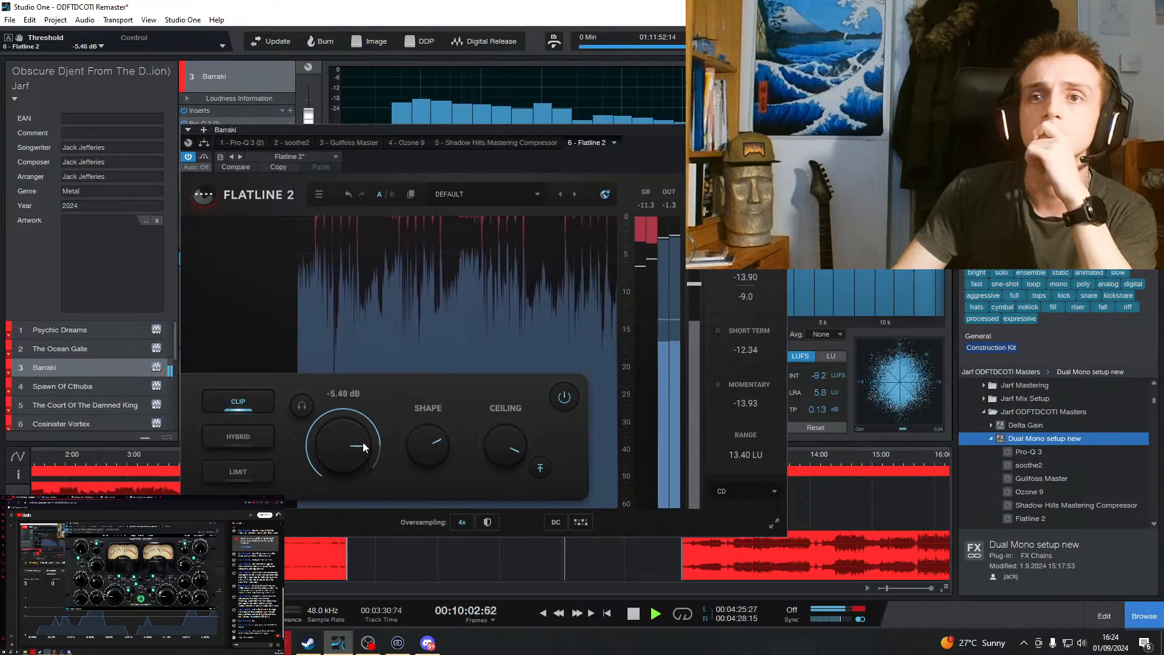
mouse_move(363, 442)
mouse_down()
mouse_move(353, 458)
mouse_move(362, 446)
mouse_up()
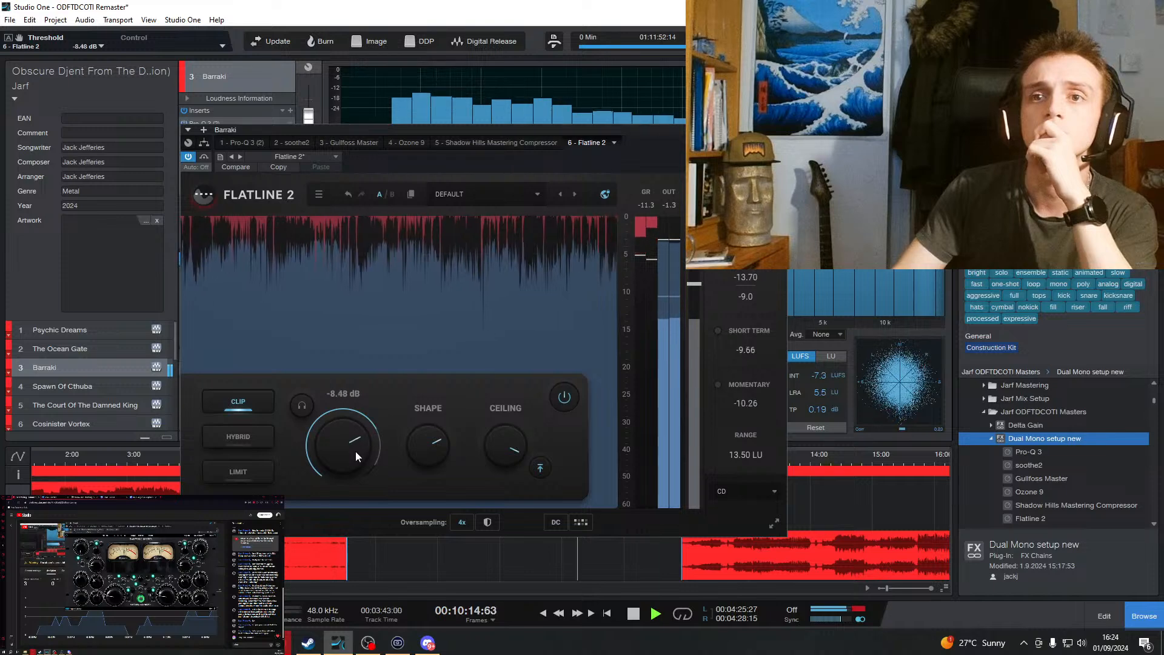
drag(352, 455, 357, 450)
Replay Barraki from about 8:10 and set its Flatline 2 threshold to -9.12 dB.
drag(486, 130, 798, 78)
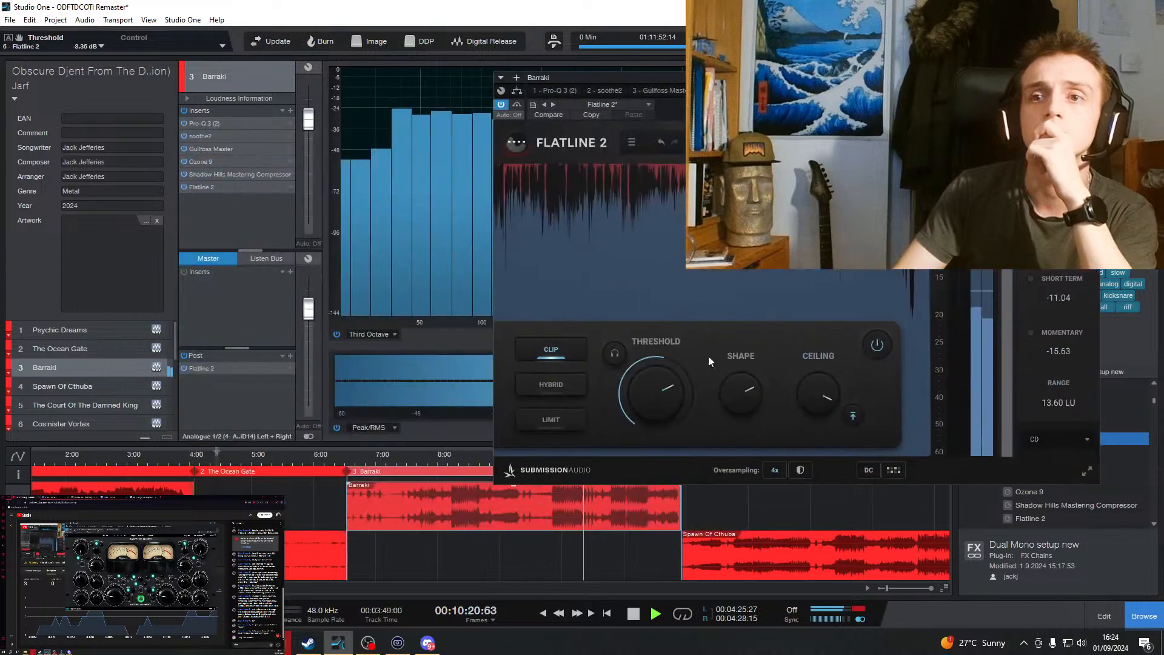
click(456, 467)
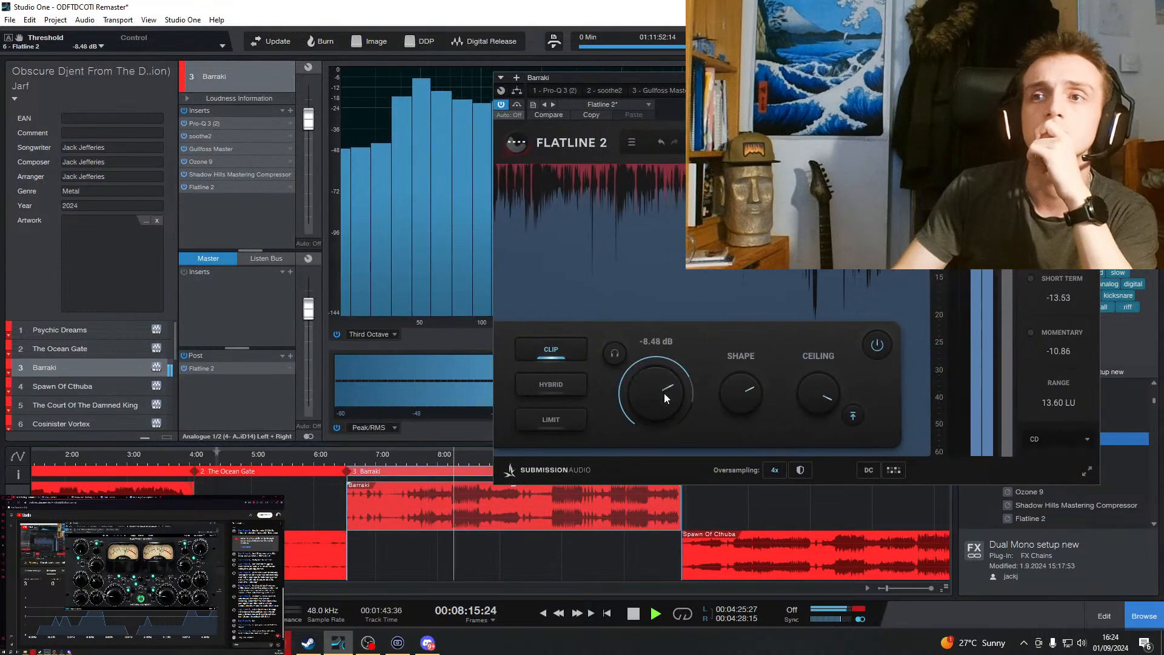
drag(664, 393, 660, 397)
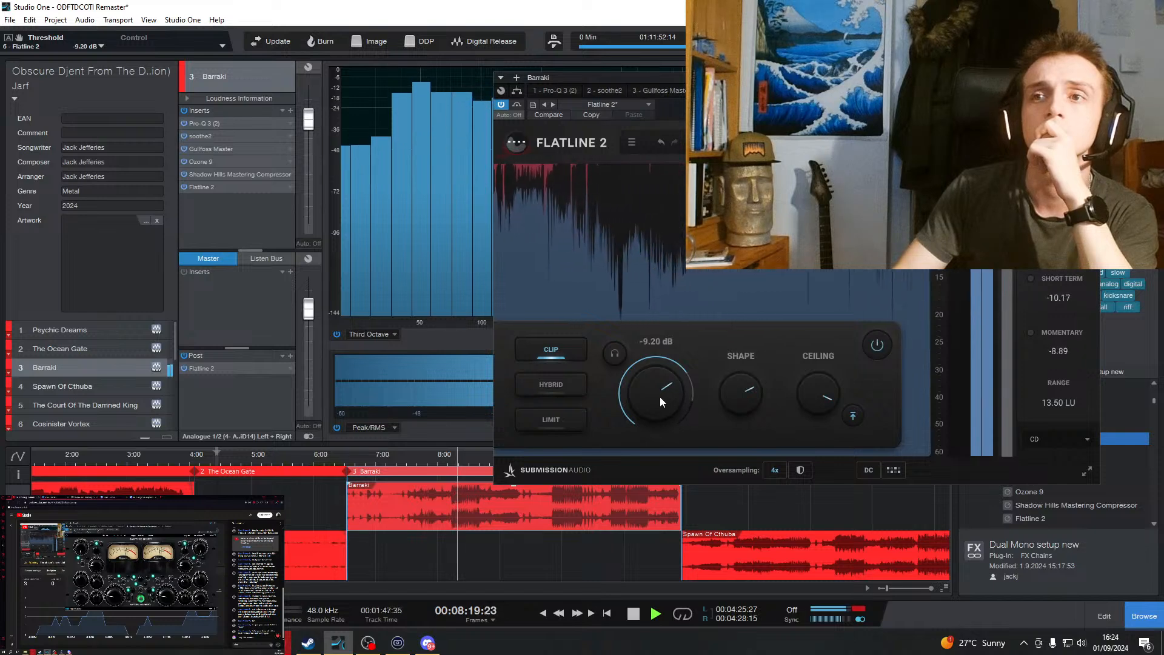
double_click(654, 382)
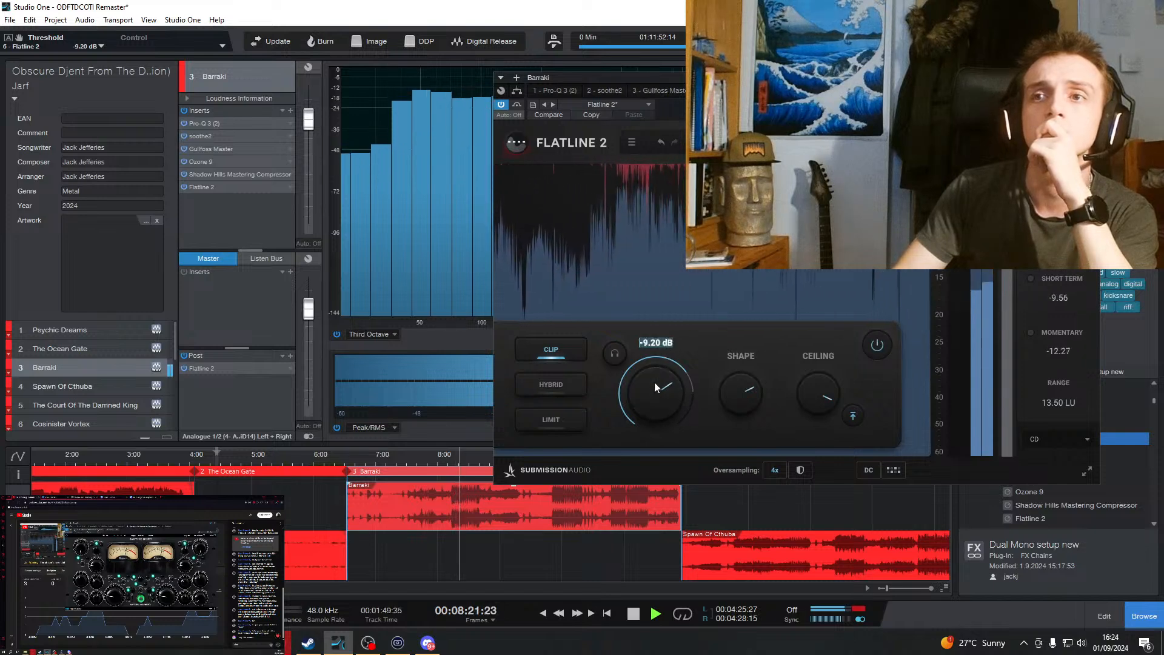
text(-9.12)
key(Return)
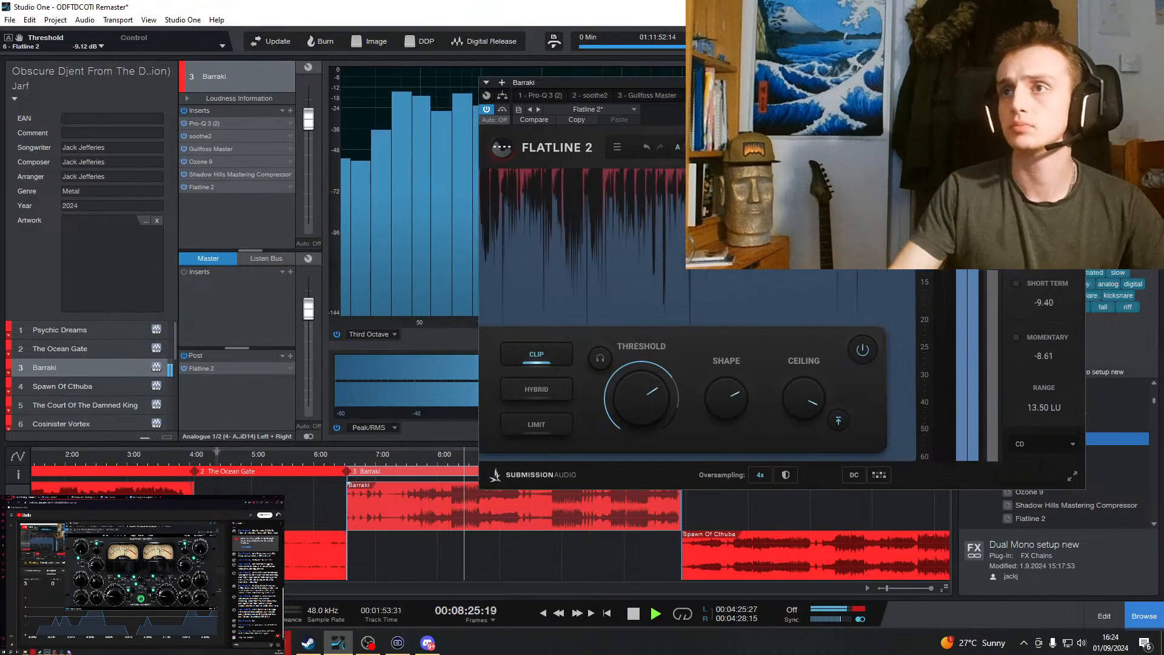
Move Flatline 2 off the level meters, reset the clip indicator and replay Barraki from about 8:10.
drag(999, 84, 385, 111)
click(744, 430)
click(455, 457)
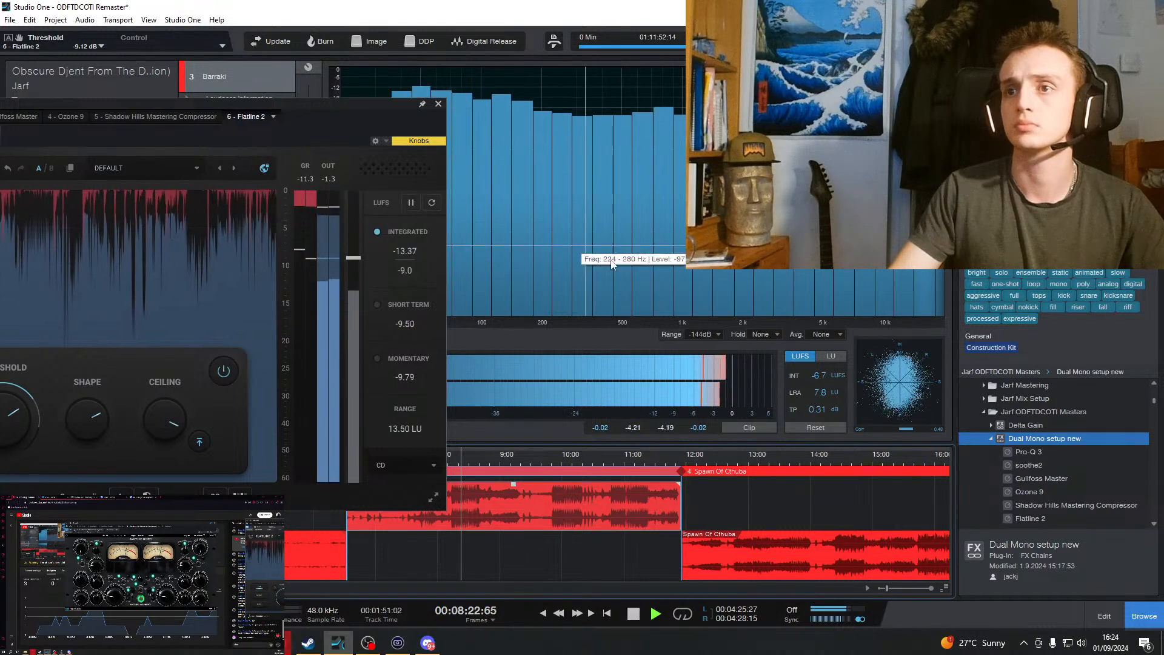
Listen to Barraki's Flatline 2 delta, stop playback, turn Solo Delta off and set the threshold to -8.28 dB.
drag(328, 121, 664, 105)
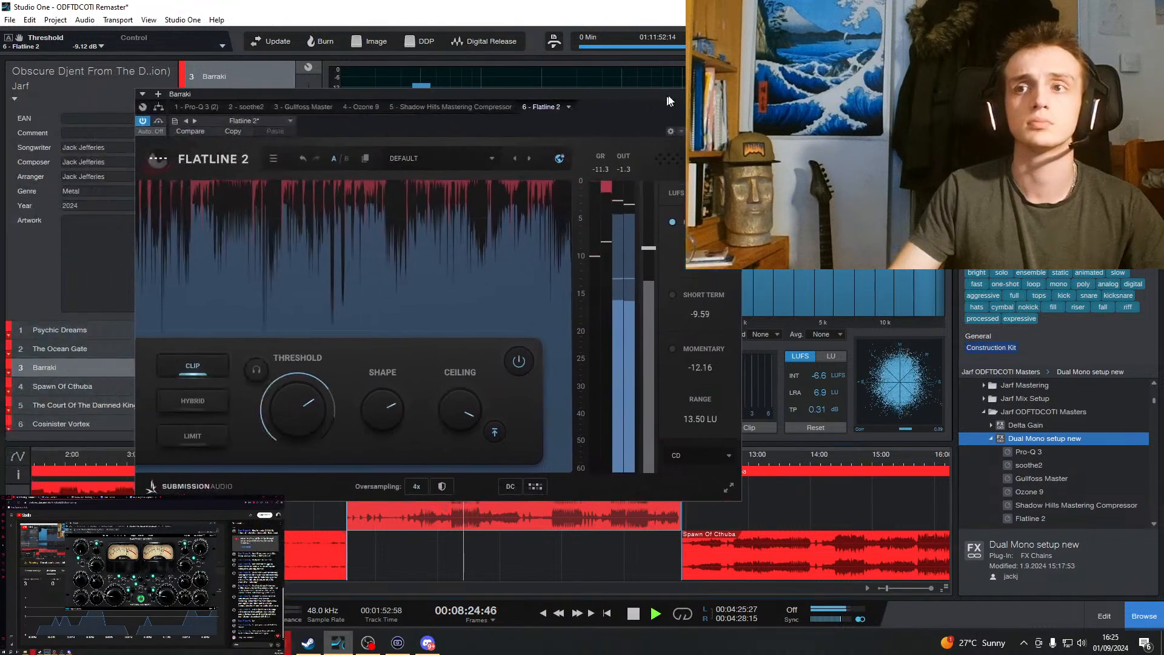
click(296, 363)
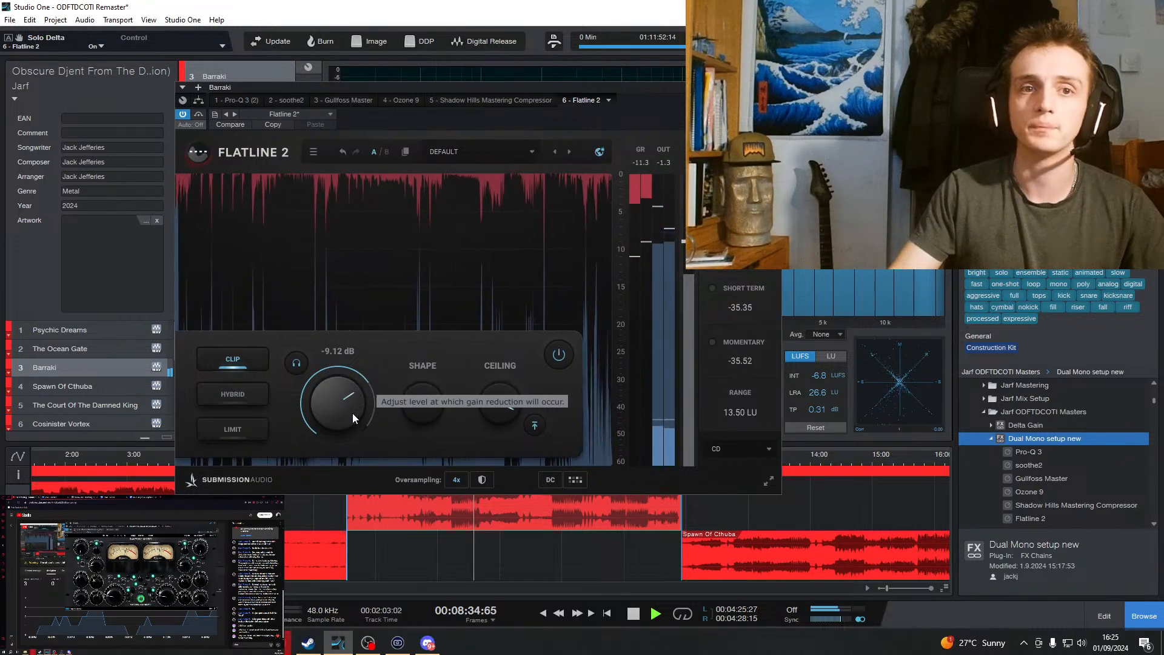
click(632, 614)
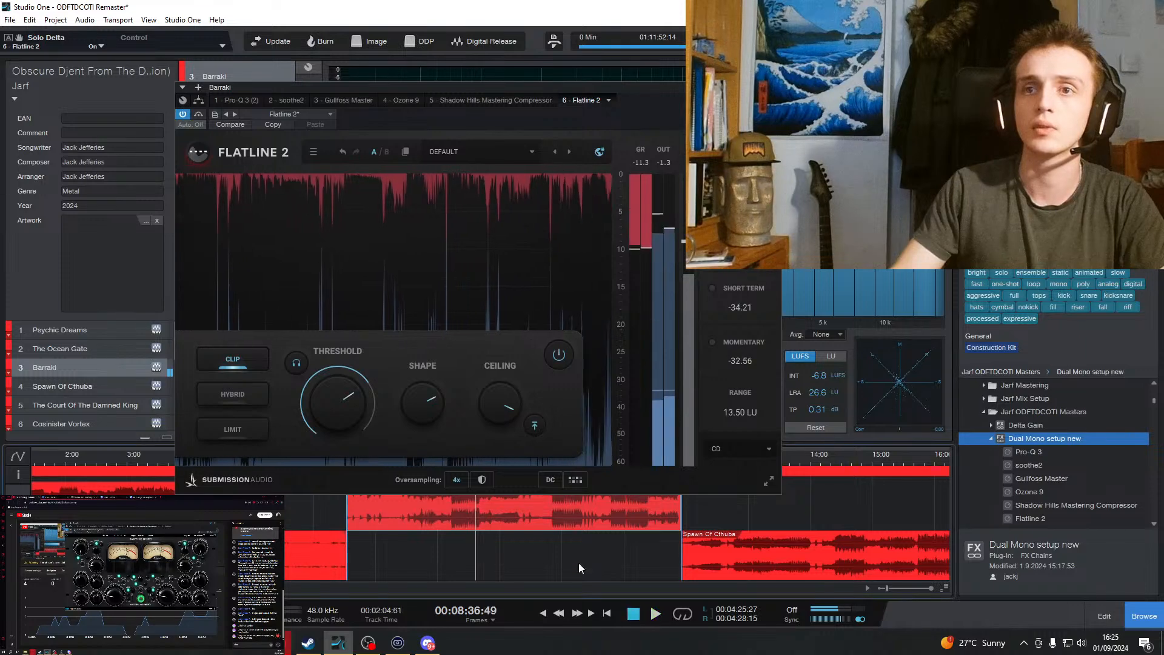
click(297, 362)
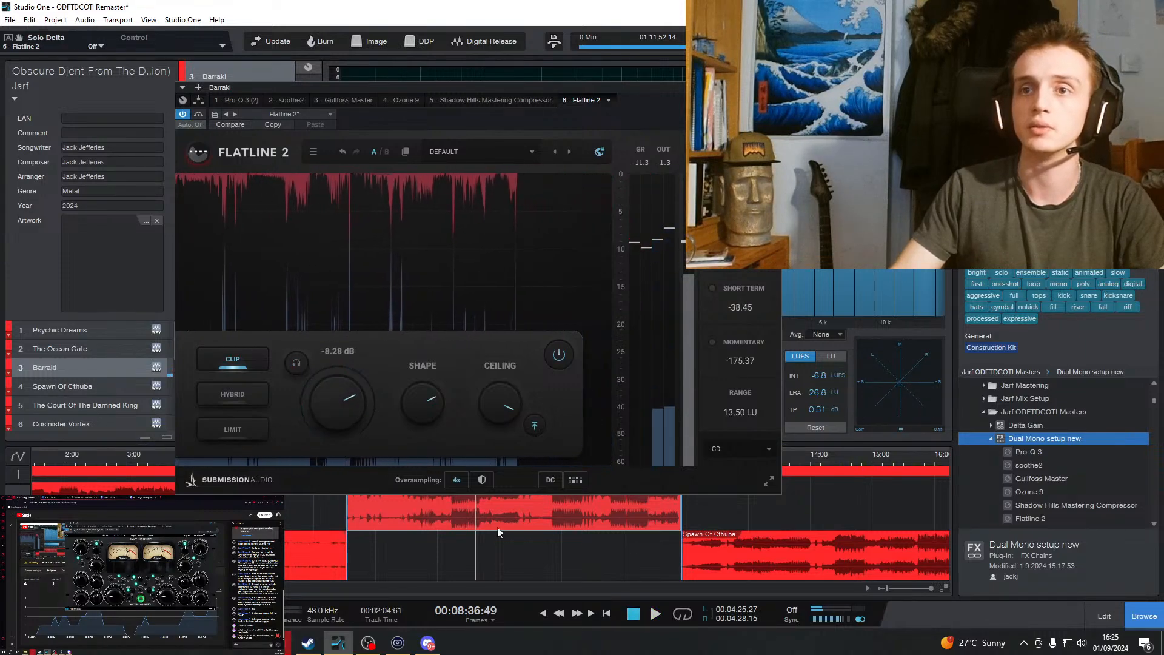
Replay Barraki from about 8:18, audition the Flatline 2 delta while setting the threshold to -9.24 dB, and turn Solo Delta off.
drag(558, 88, 797, 65)
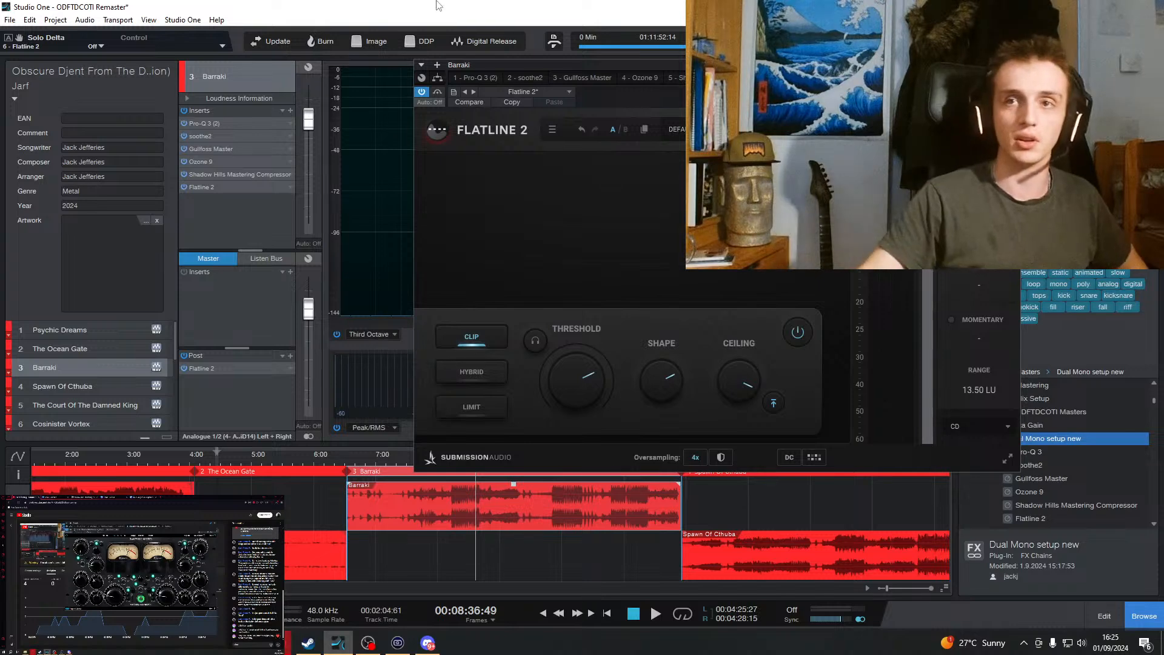
drag(911, 83, 587, 91)
click(457, 458)
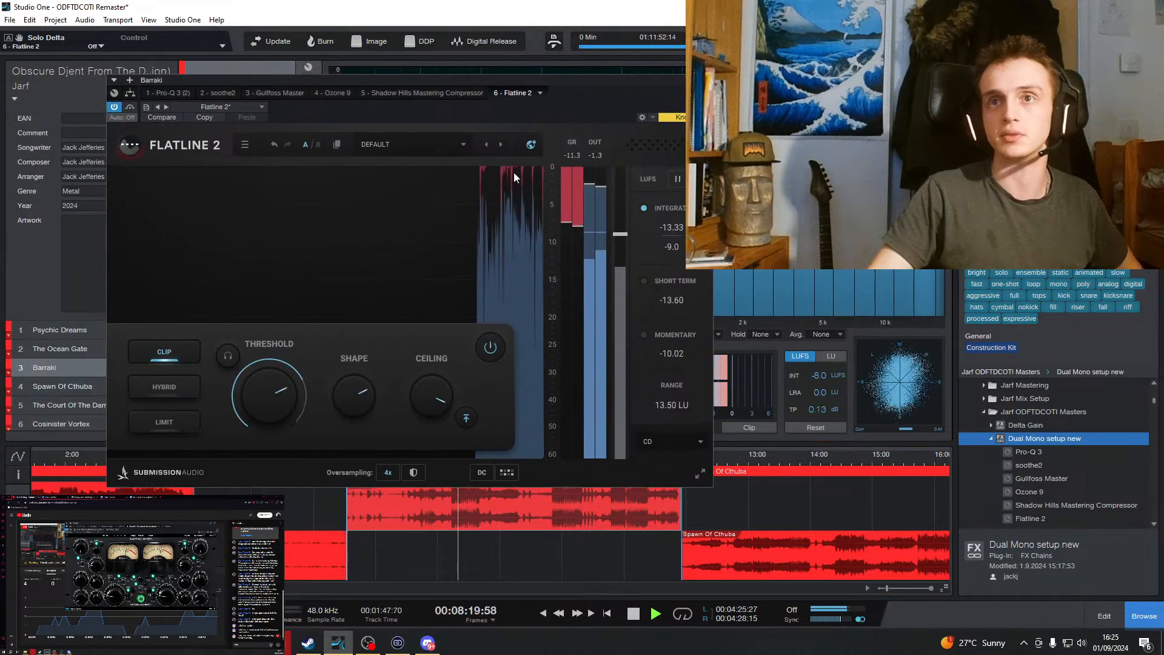
mouse_move(287, 389)
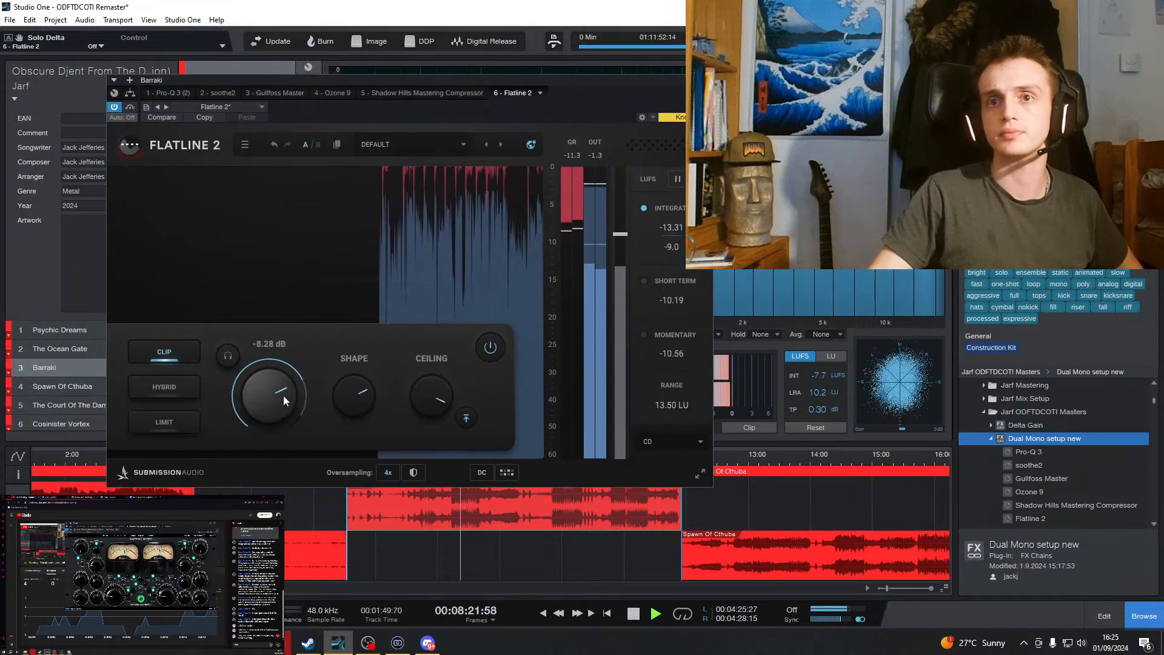
click(233, 358)
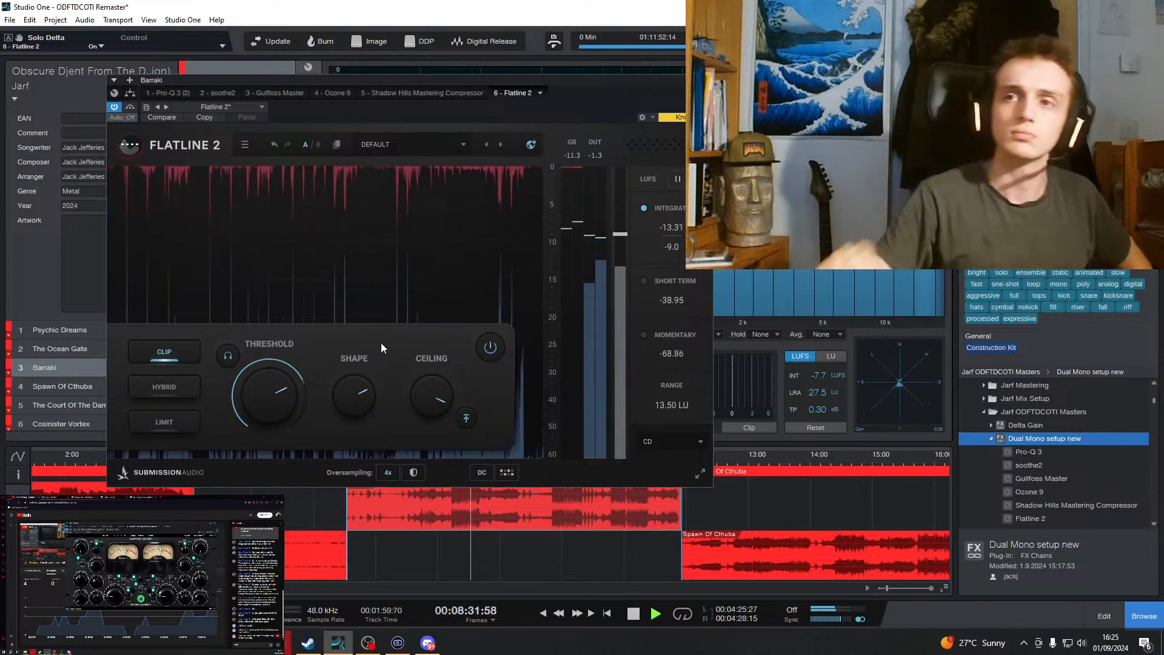
mouse_move(261, 391)
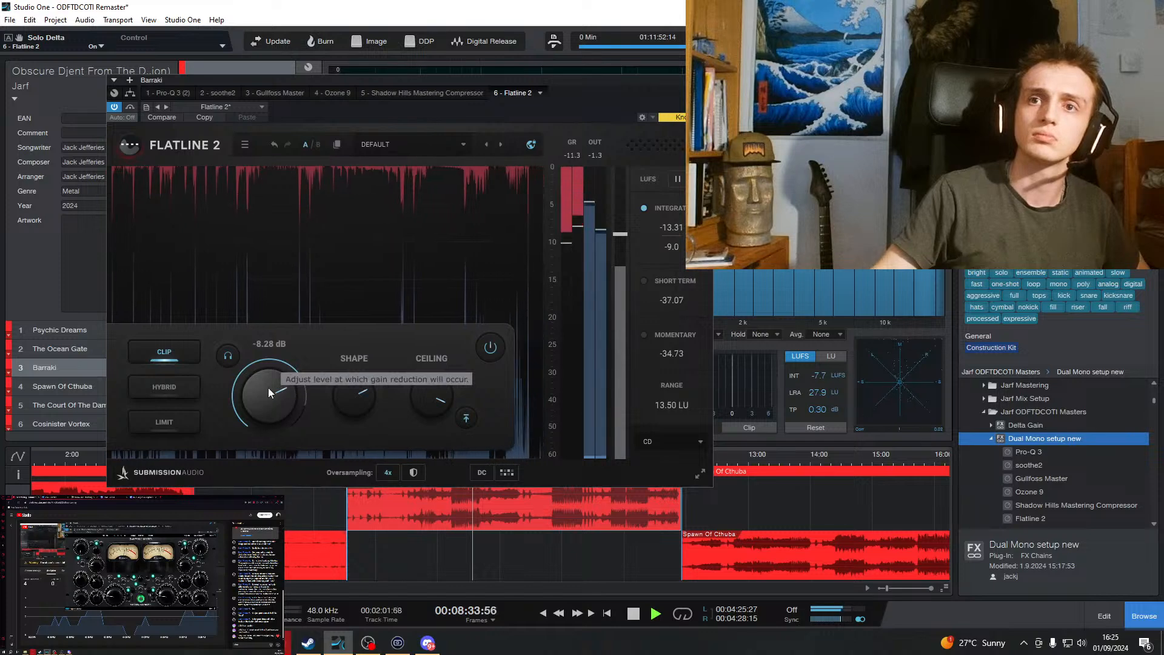
drag(268, 387, 276, 394)
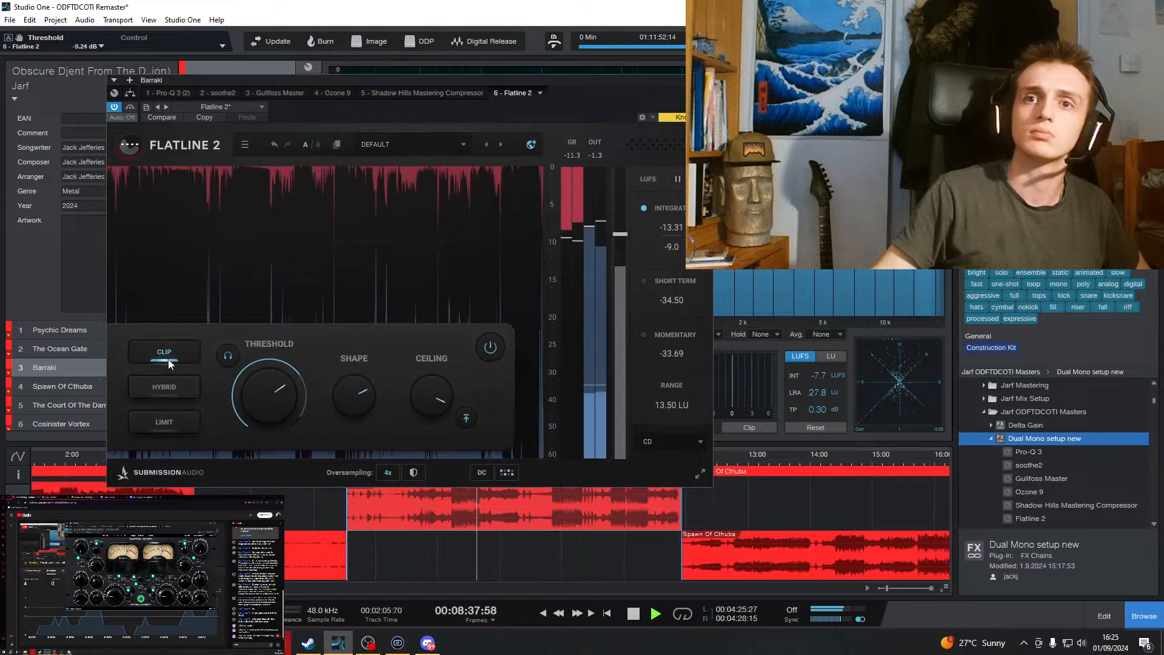
click(236, 359)
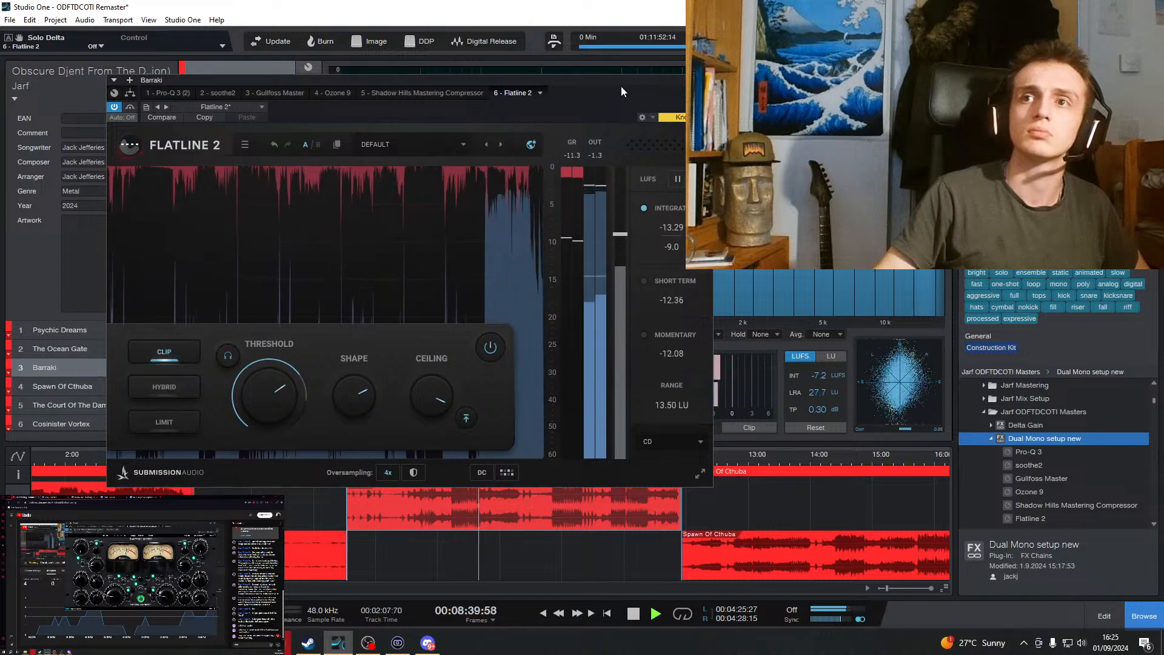
Replay Barraki from about 8:23 and set its Flatline 2 threshold to -9.12 dB.
drag(621, 85, 897, 55)
click(461, 461)
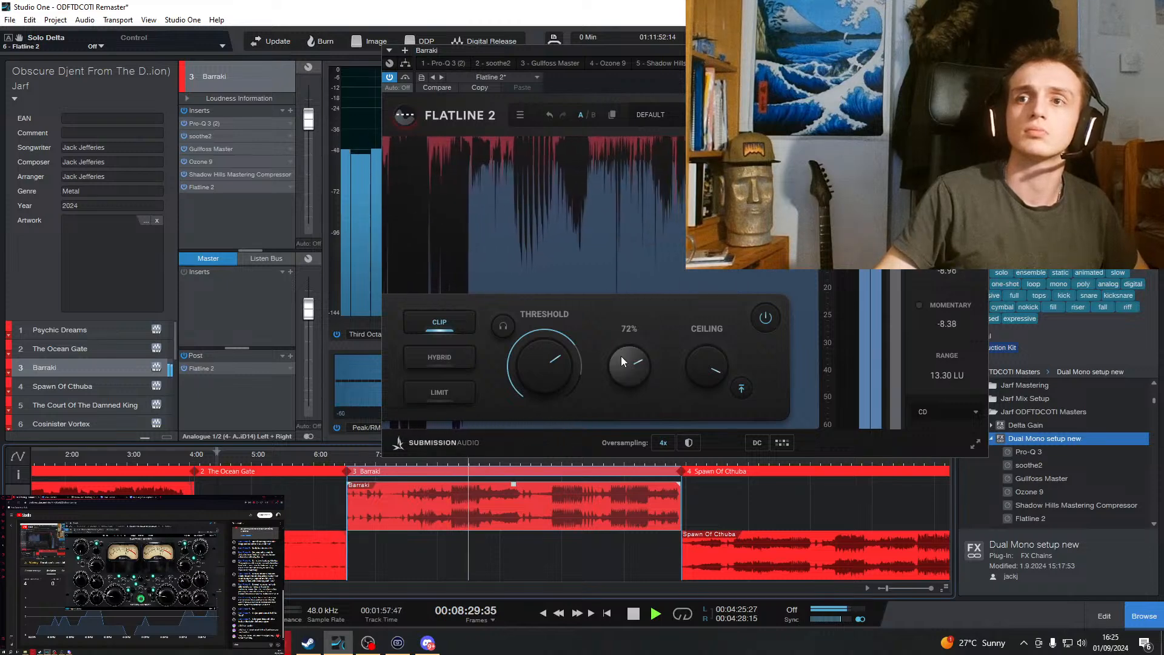
double_click(545, 355)
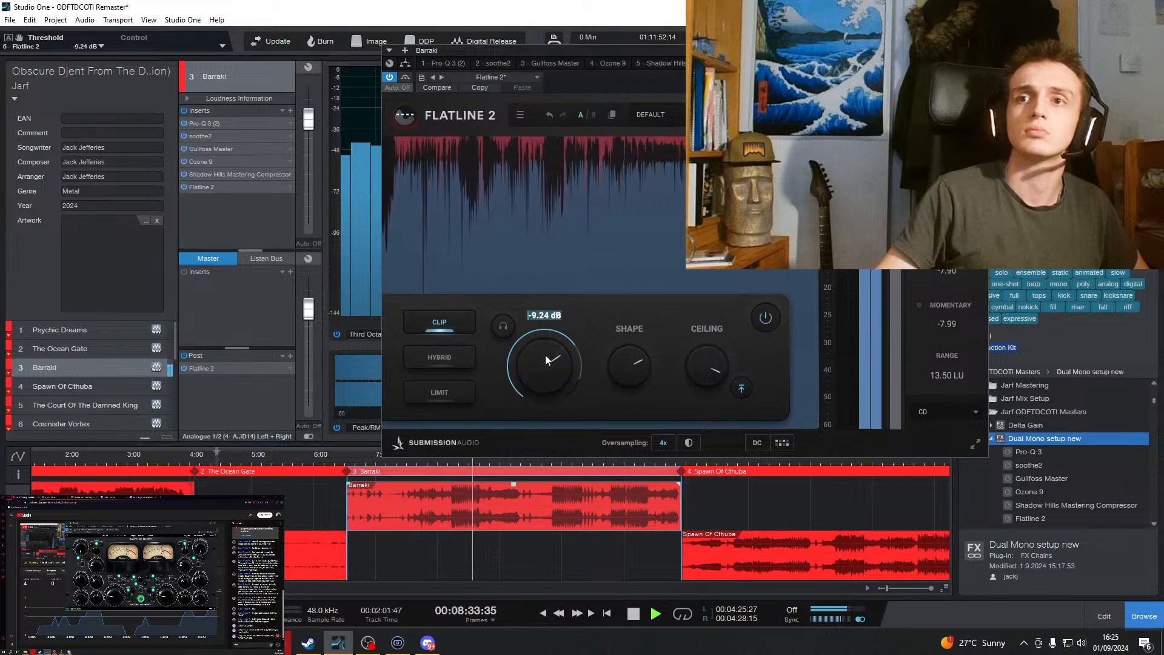
text(-)
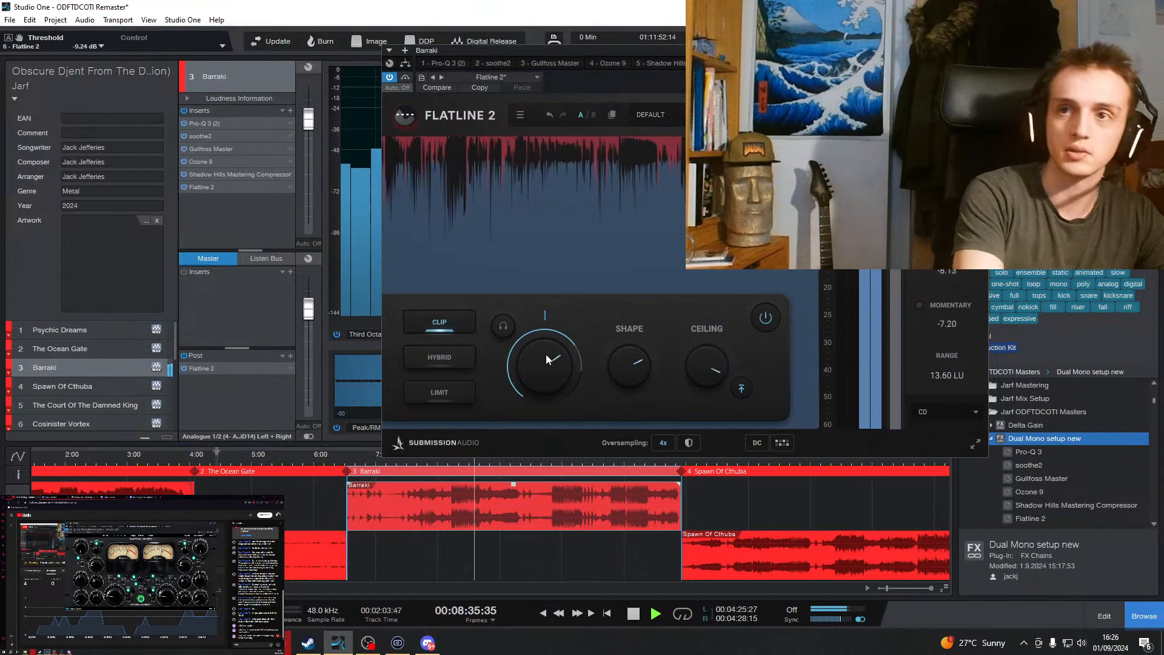
text(9.12 dB)
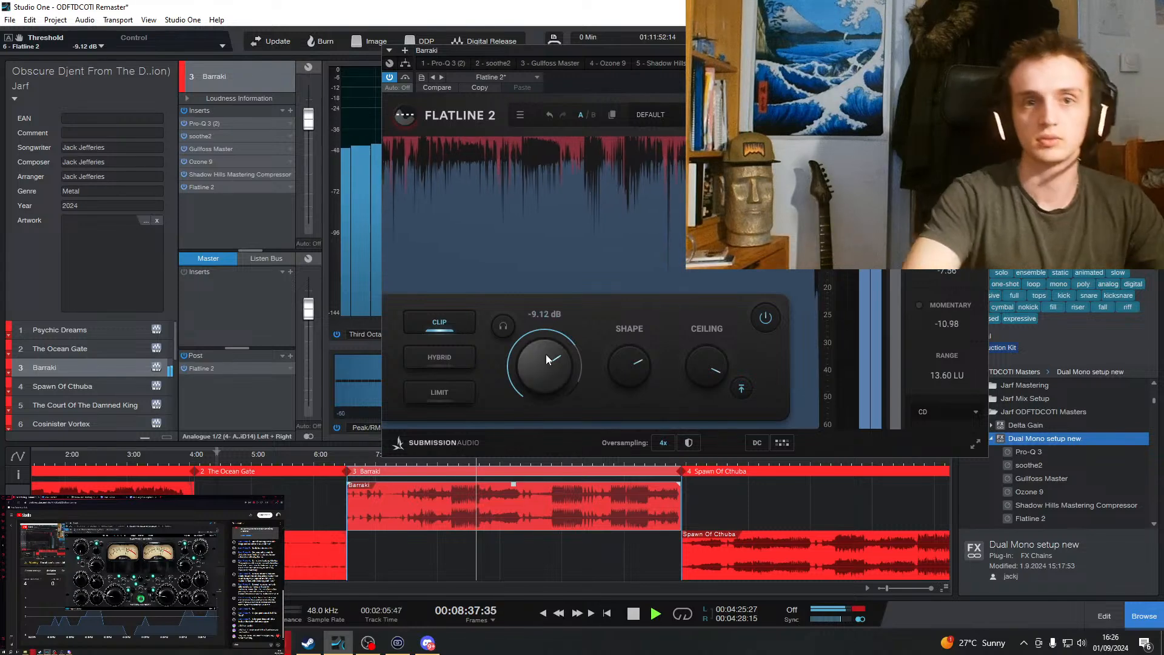
key(Return)
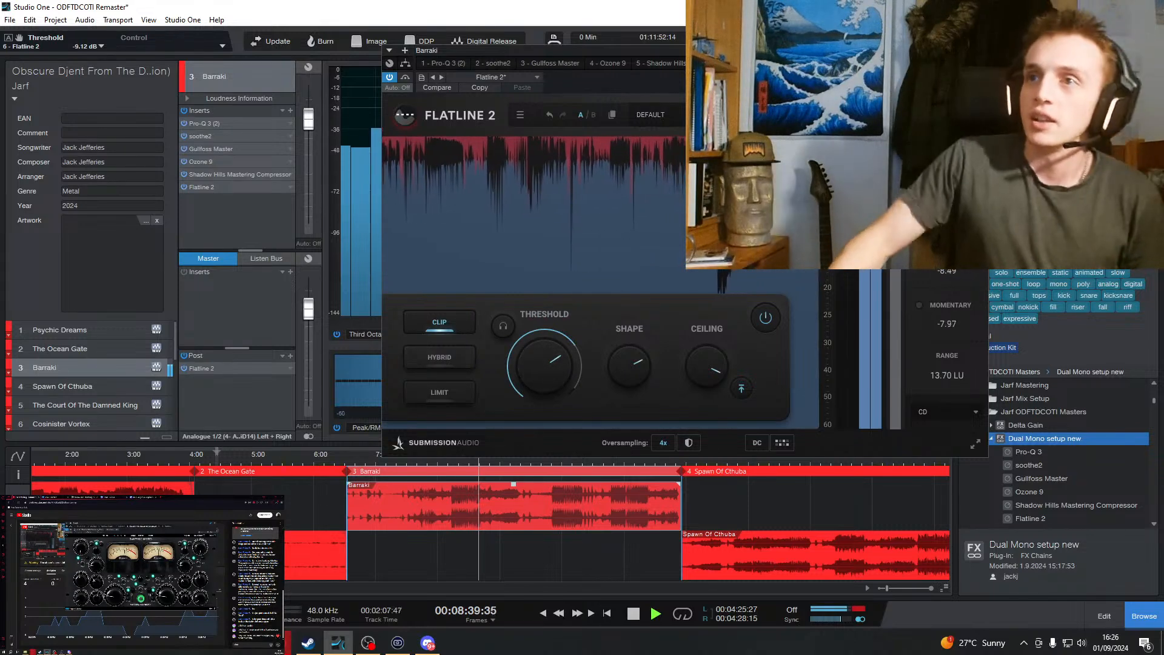
Close Barraki's Flatline 2 and check the level meters while replaying the song from about 8:17 and 8:29.
drag(904, 51, 715, 92)
click(791, 91)
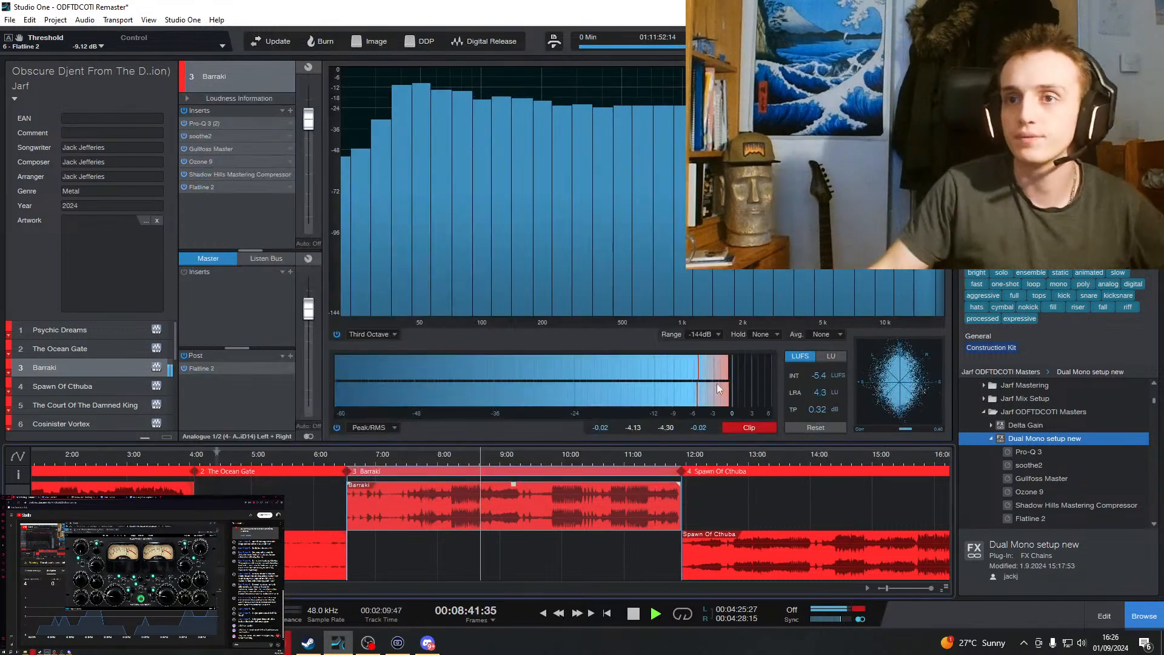
click(456, 460)
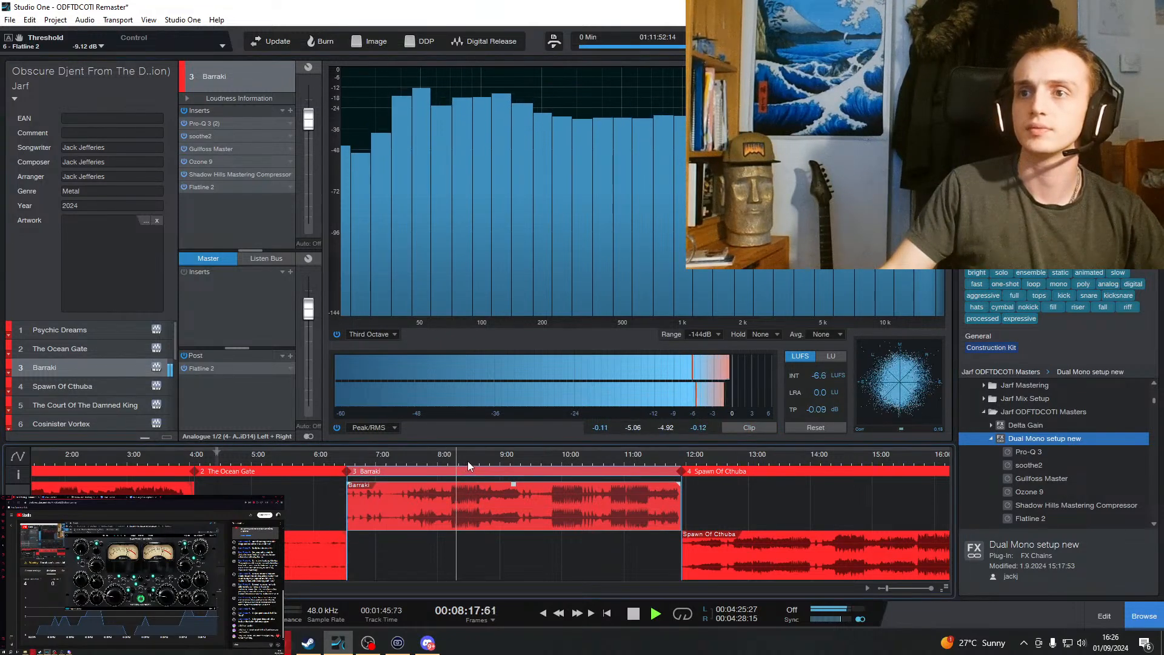
click(468, 460)
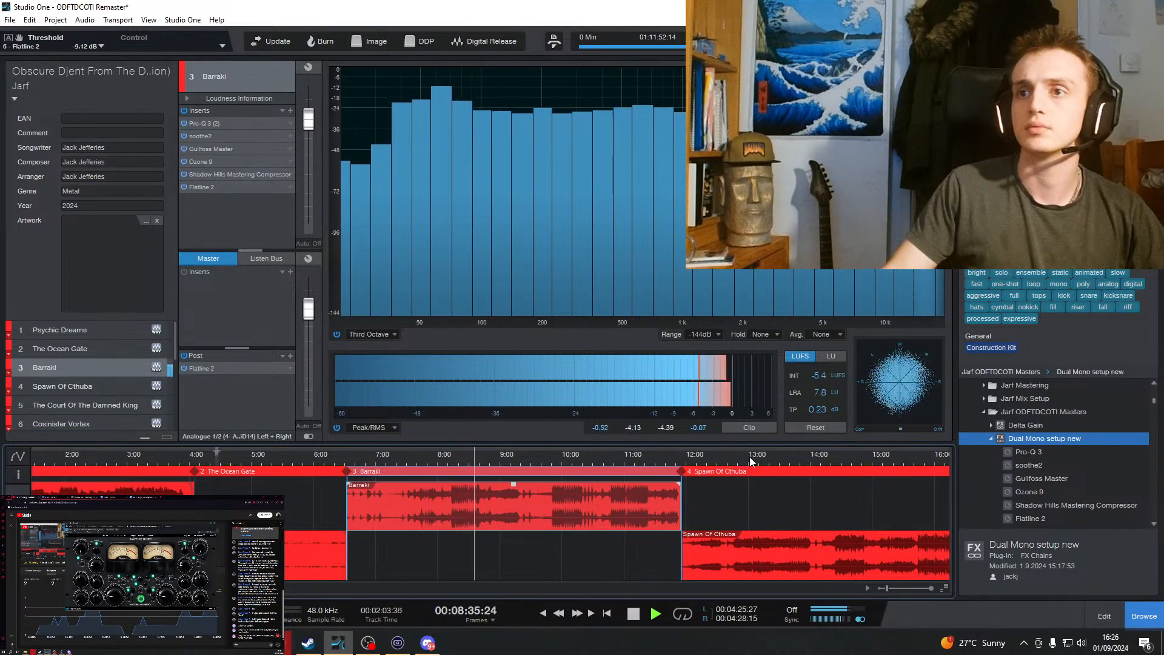
Check the post Flatline 2, reset the clip indicator and replay Barraki from about 8:20.
click(208, 368)
click(940, 97)
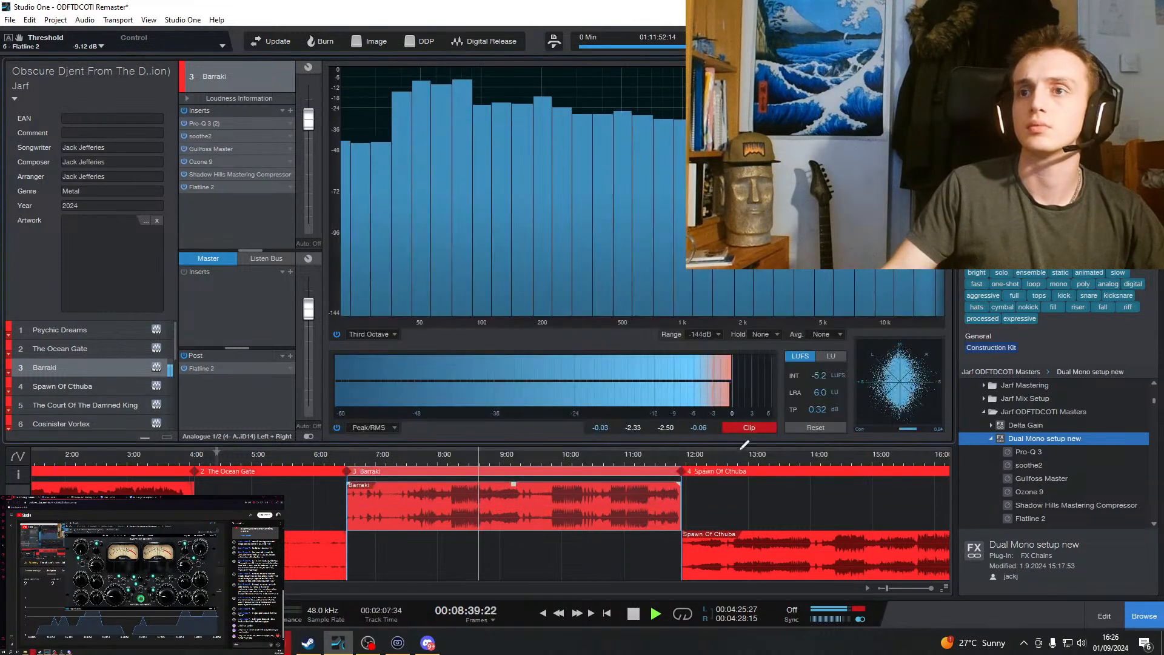
click(748, 428)
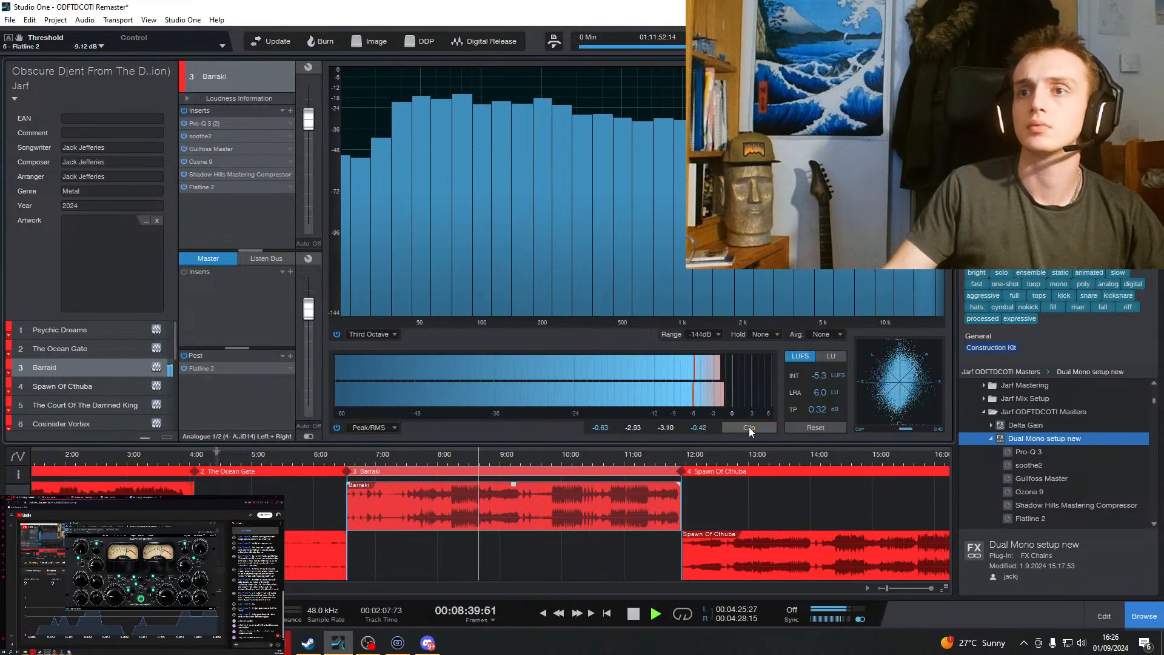
click(459, 459)
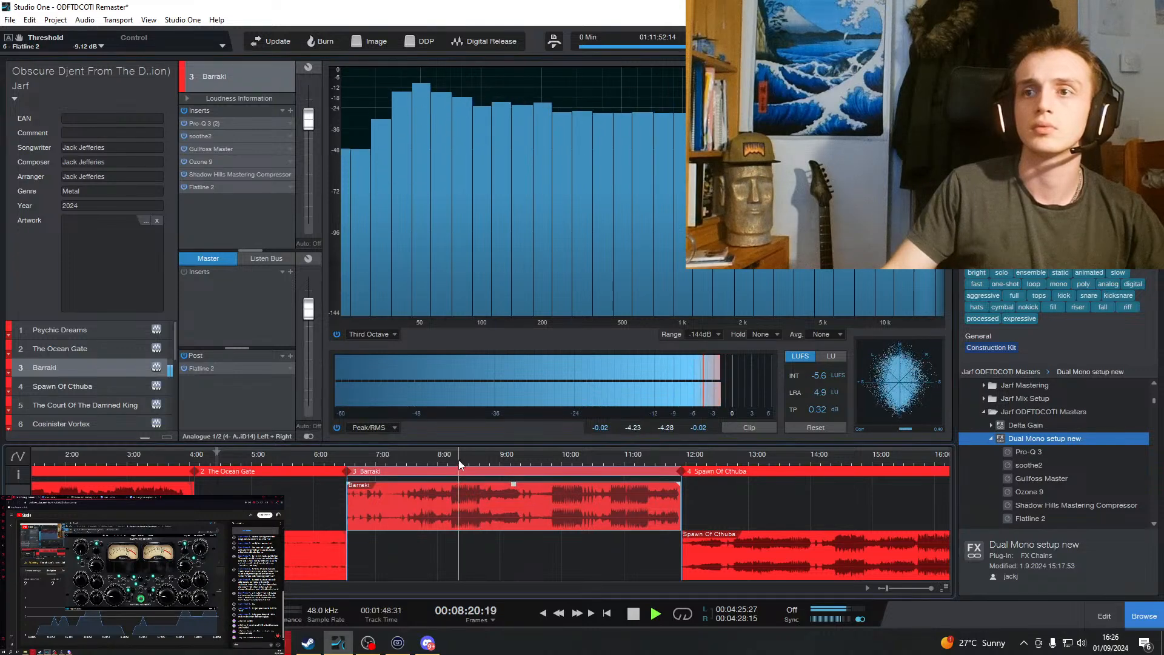
Reopen Barraki's Flatline 2, set its threshold to -7.32 dB and move the window off the level meters.
click(209, 189)
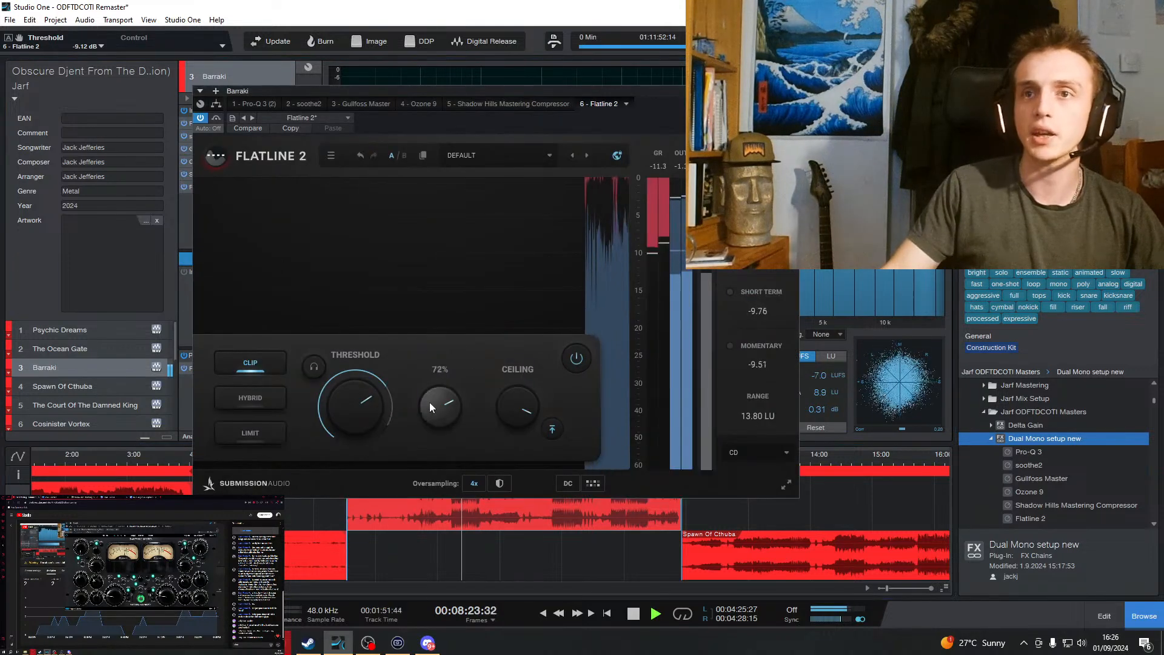
drag(383, 409, 387, 405)
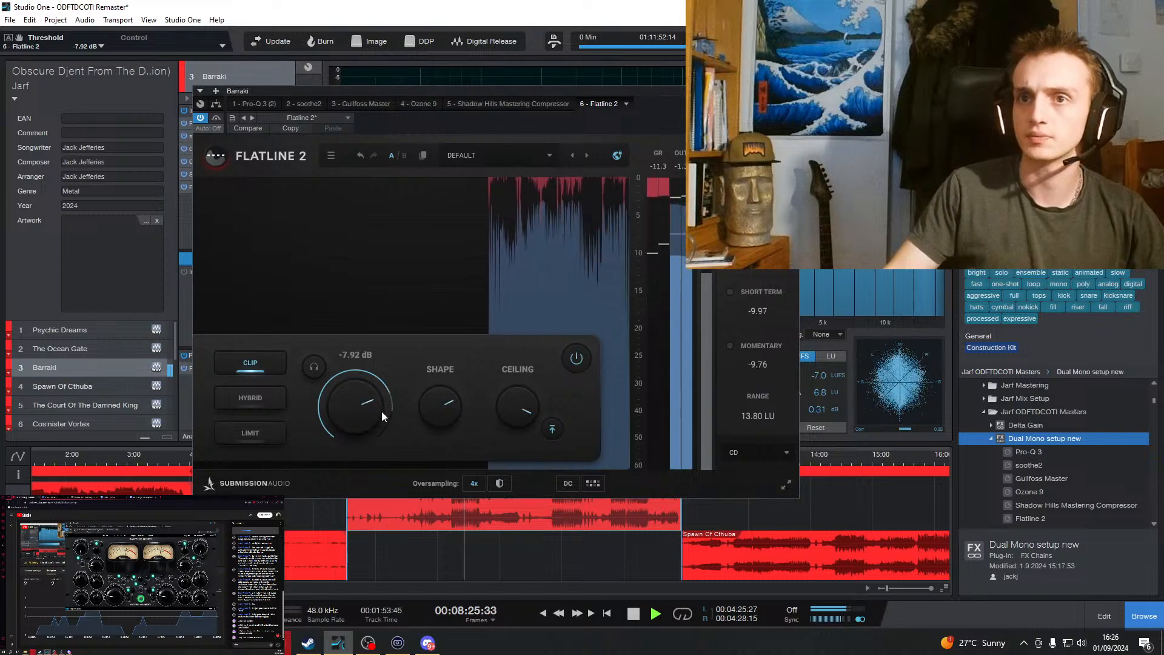
drag(666, 122, 82, 199)
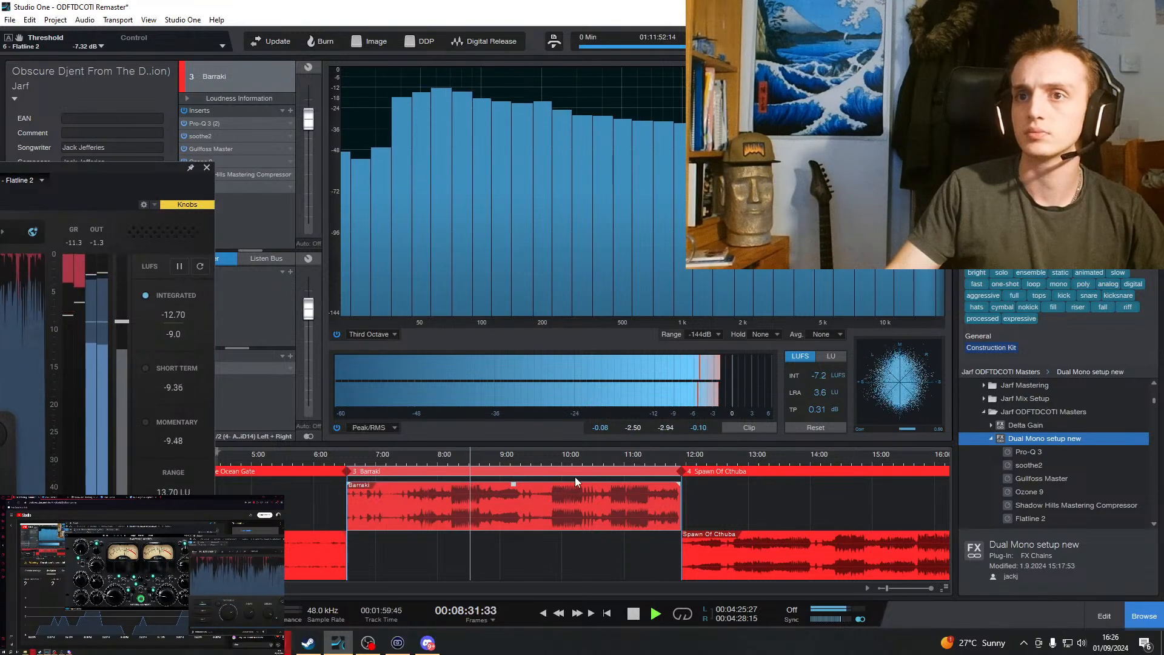
Enlarge the timeline around Barraki's heavy section and replay it from about 8:34 while watching the Flatline 2 meters.
key(e)
key(e)
key(e)
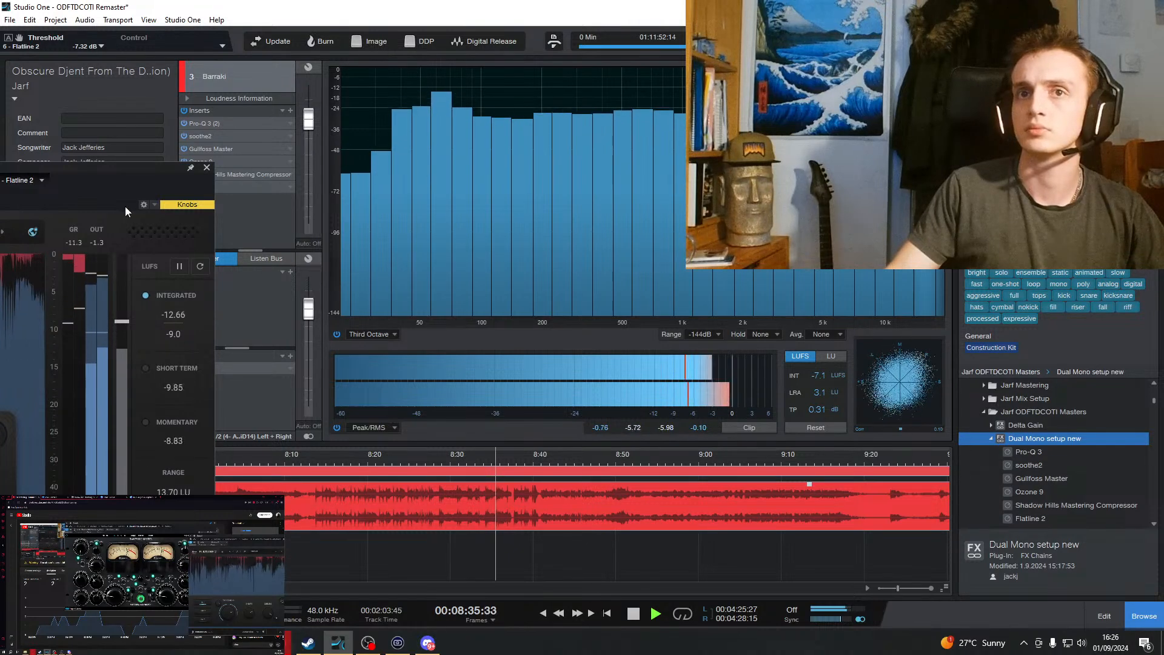
drag(125, 206, 283, 204)
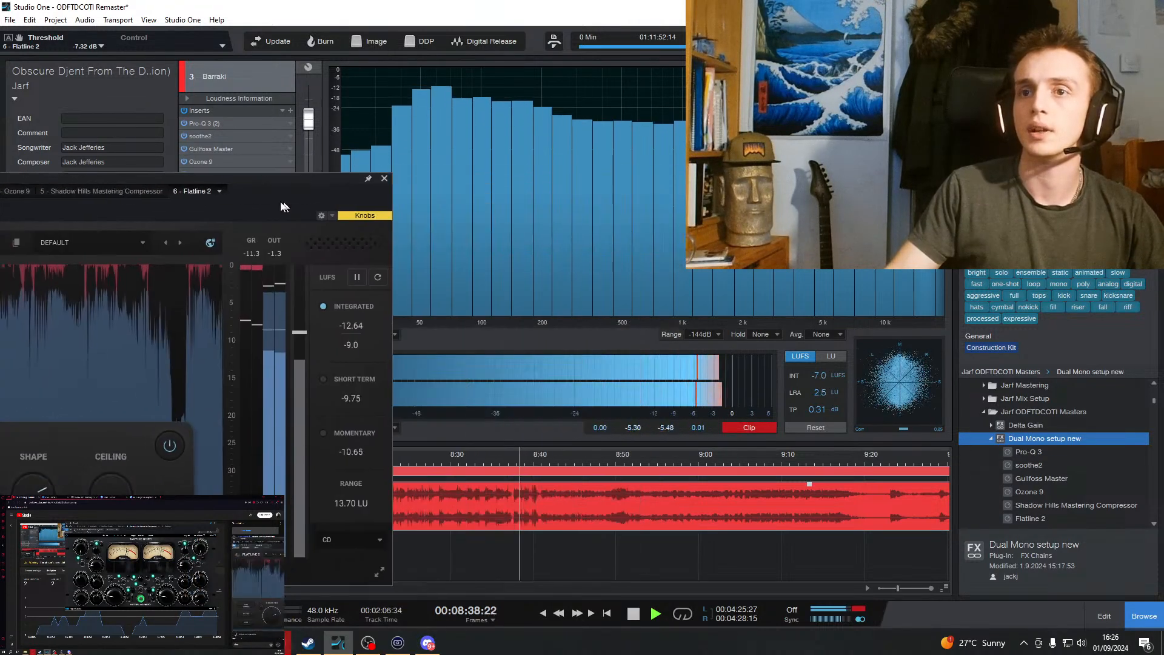
click(489, 465)
drag(275, 196, 456, 136)
click(496, 466)
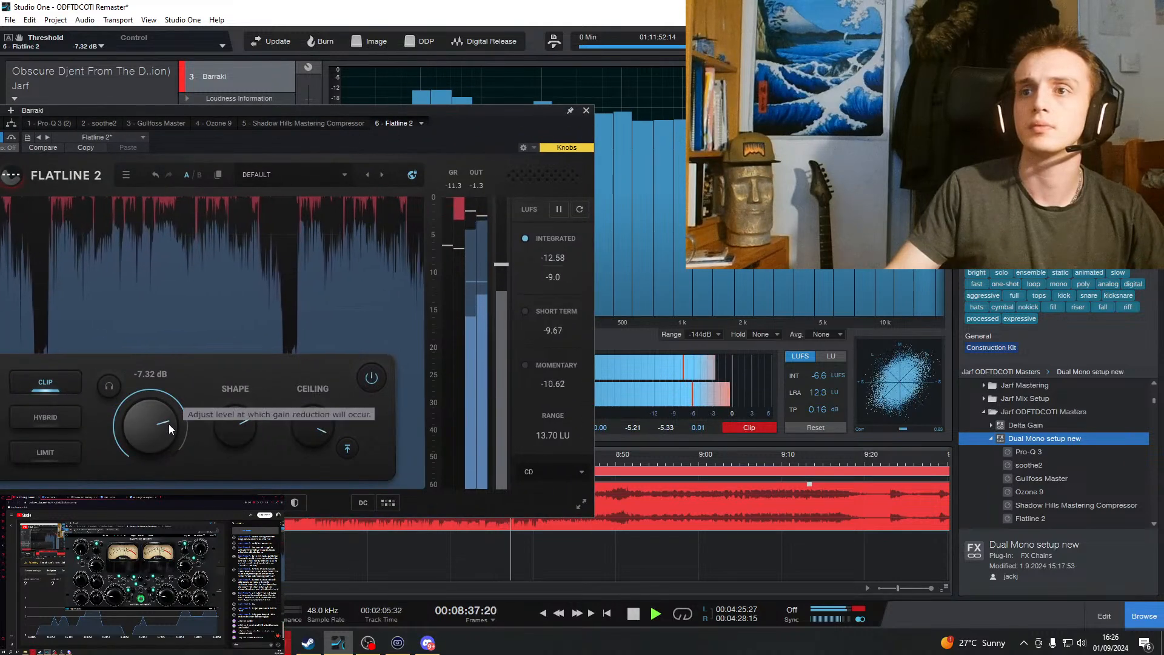
Set Barraki's Flatline 2 threshold to -6.7 dB while the song plays near 8:35.
drag(476, 121, 225, 86)
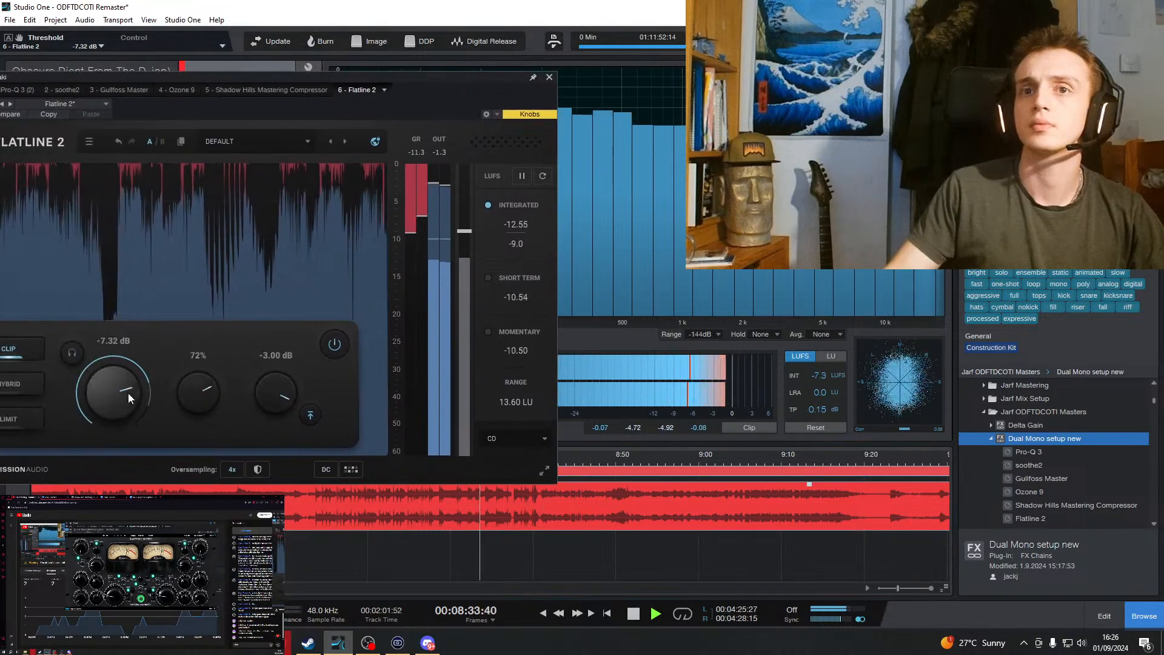
drag(128, 393, 136, 388)
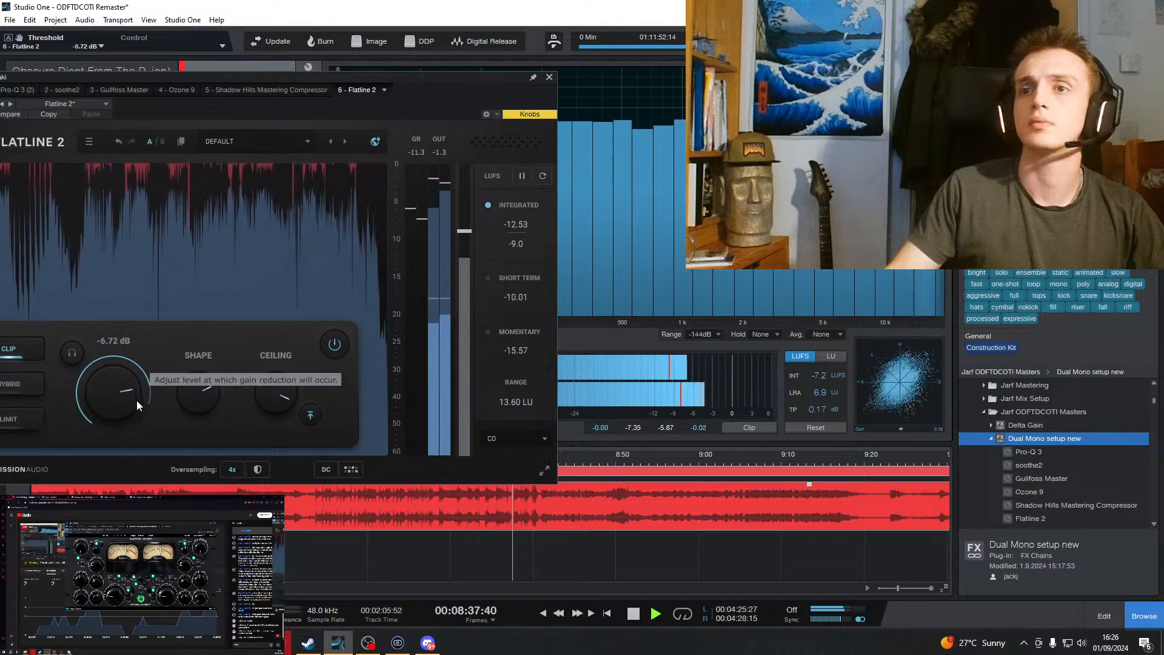
double_click(124, 392)
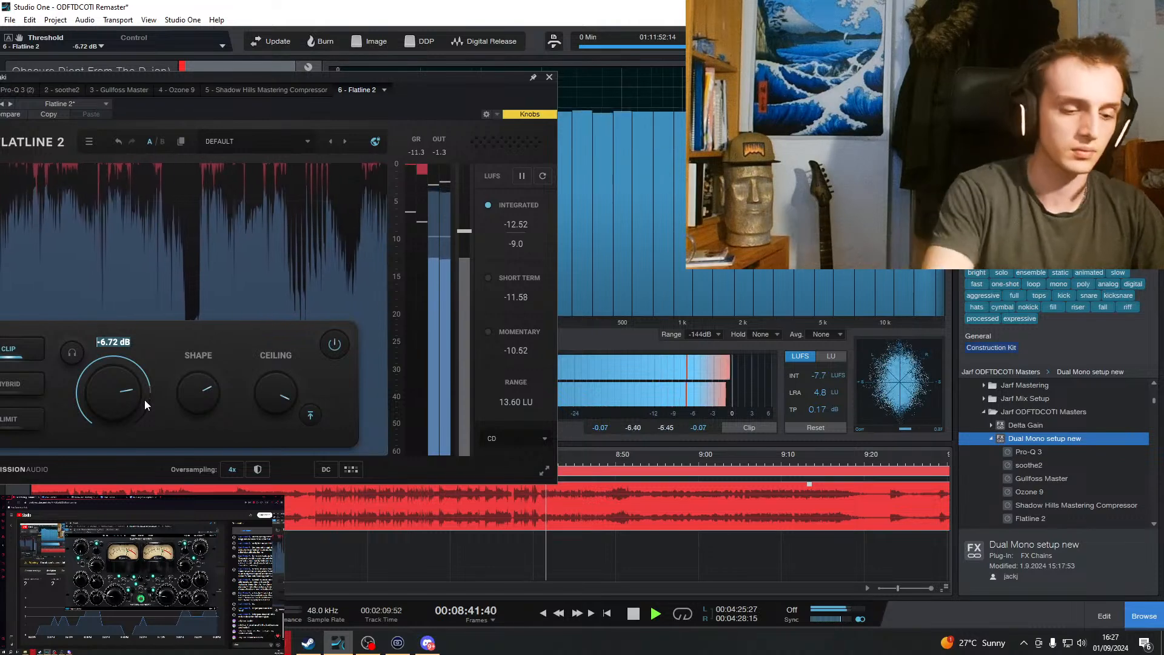
key(BackSpace)
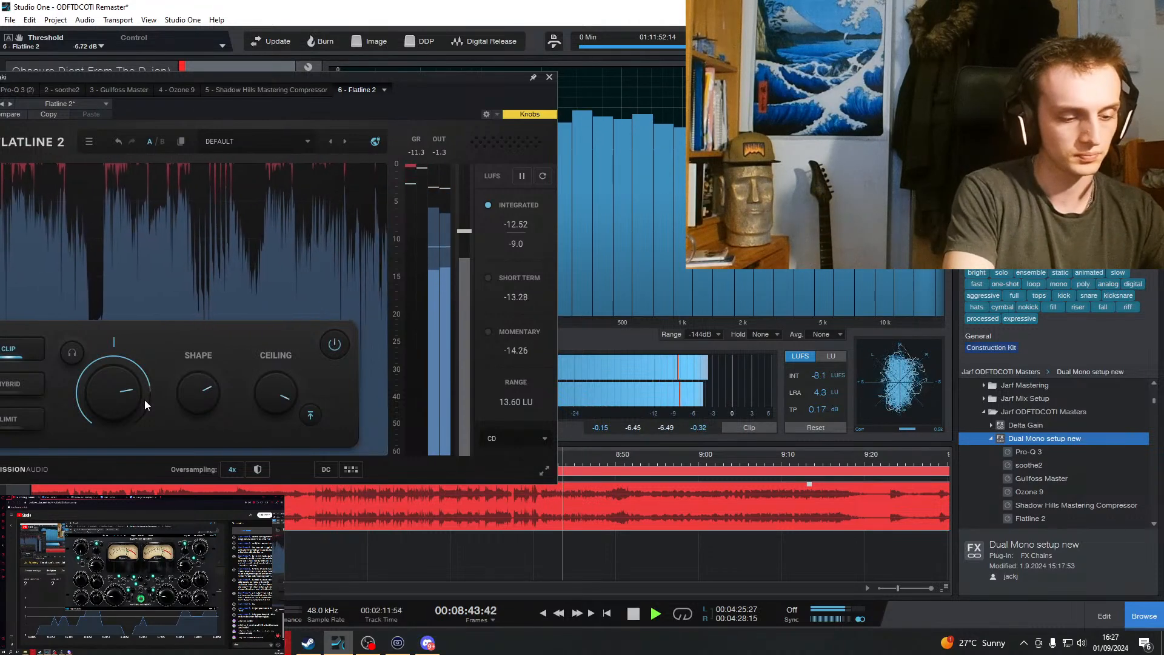
text(-6.7)
key(Return)
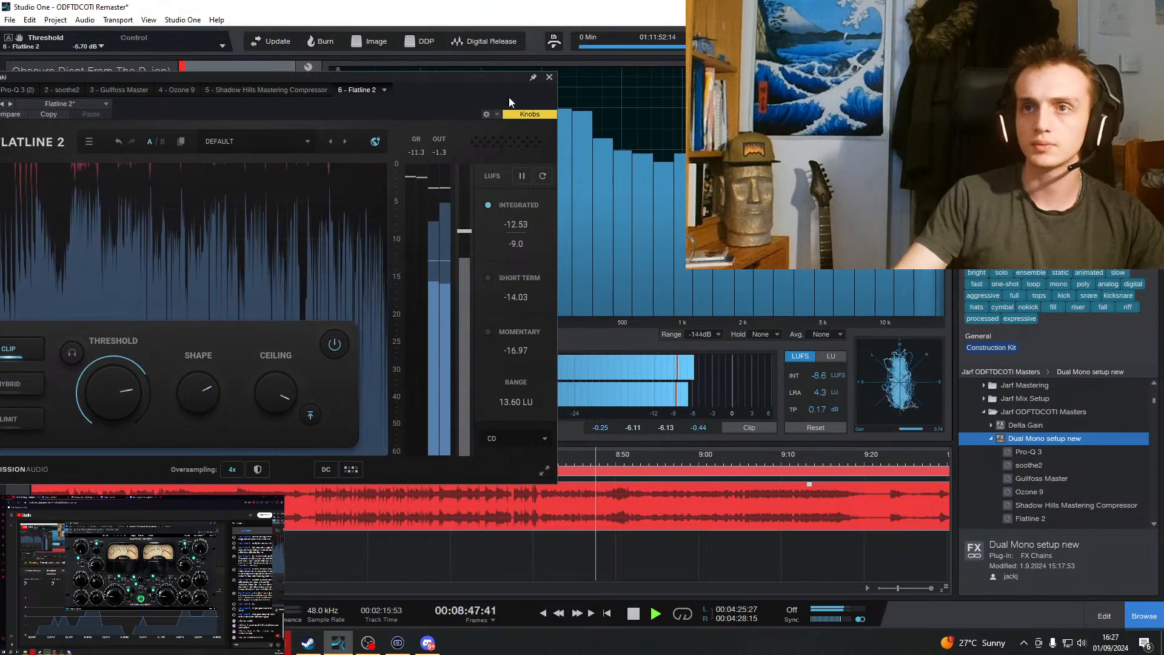
Replay Barraki from about 8:31 with the level meters uncovered, stop, and return to the end of Psychic Dreams on the timeline.
drag(509, 97, 236, 139)
click(464, 461)
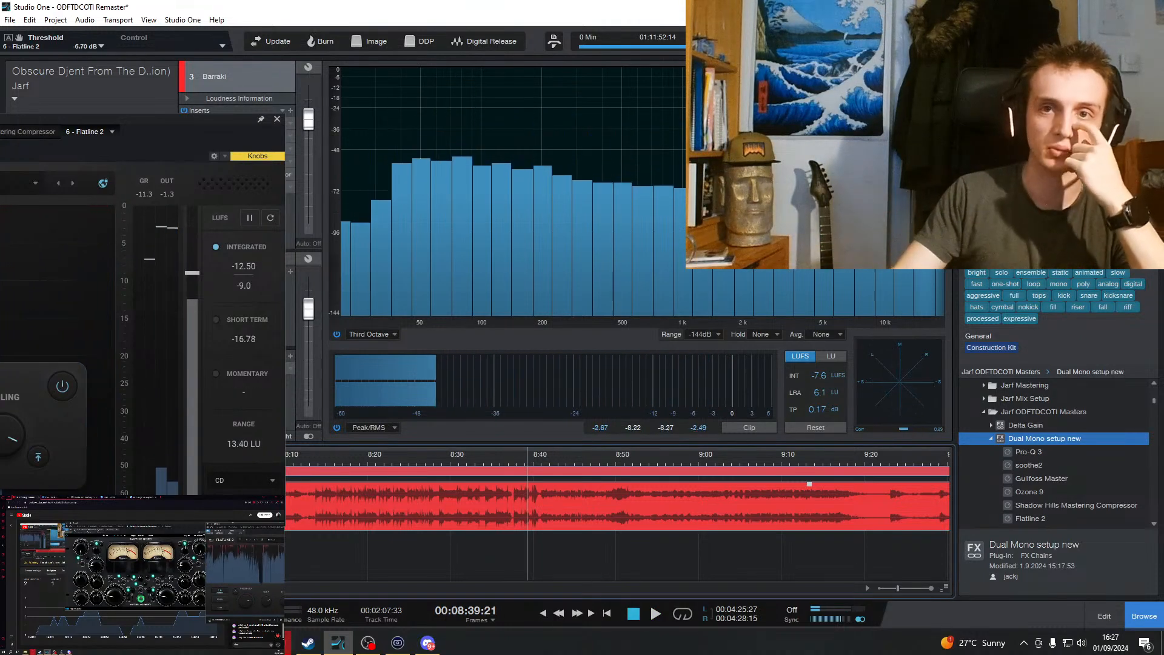
scroll(617, 522, left, 10)
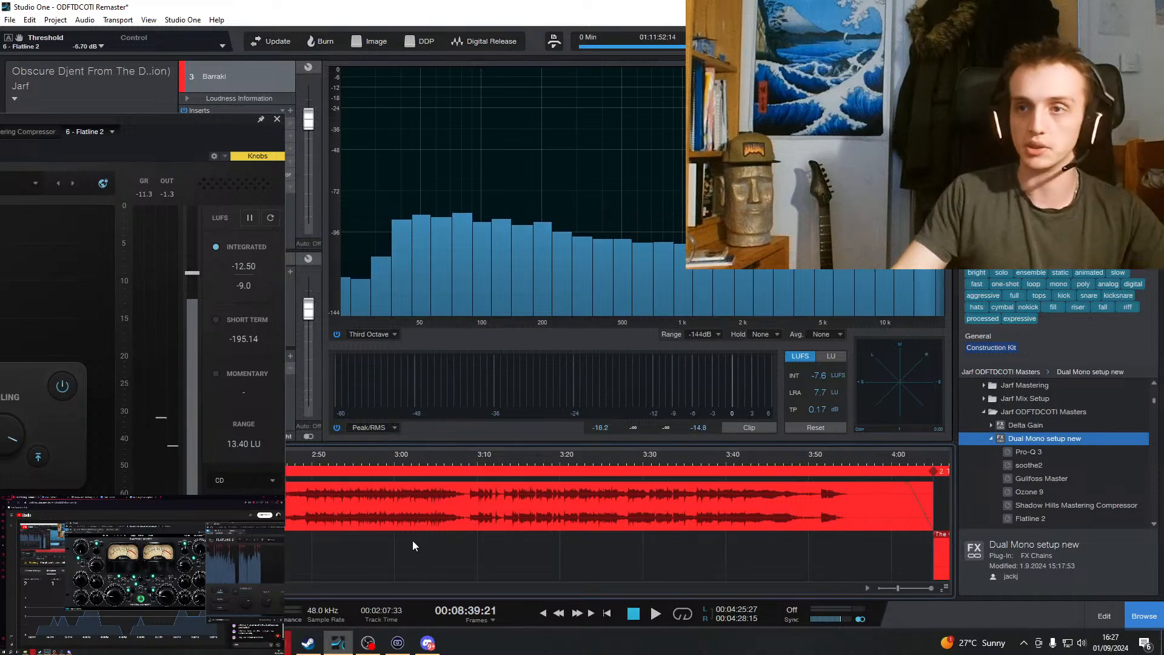
Play Psychic Dreams from about 3:07 with the Flatline 2 window moved clear of the level meters to check its loudness.
scroll(490, 455, down, 2)
scroll(618, 521, down, 4)
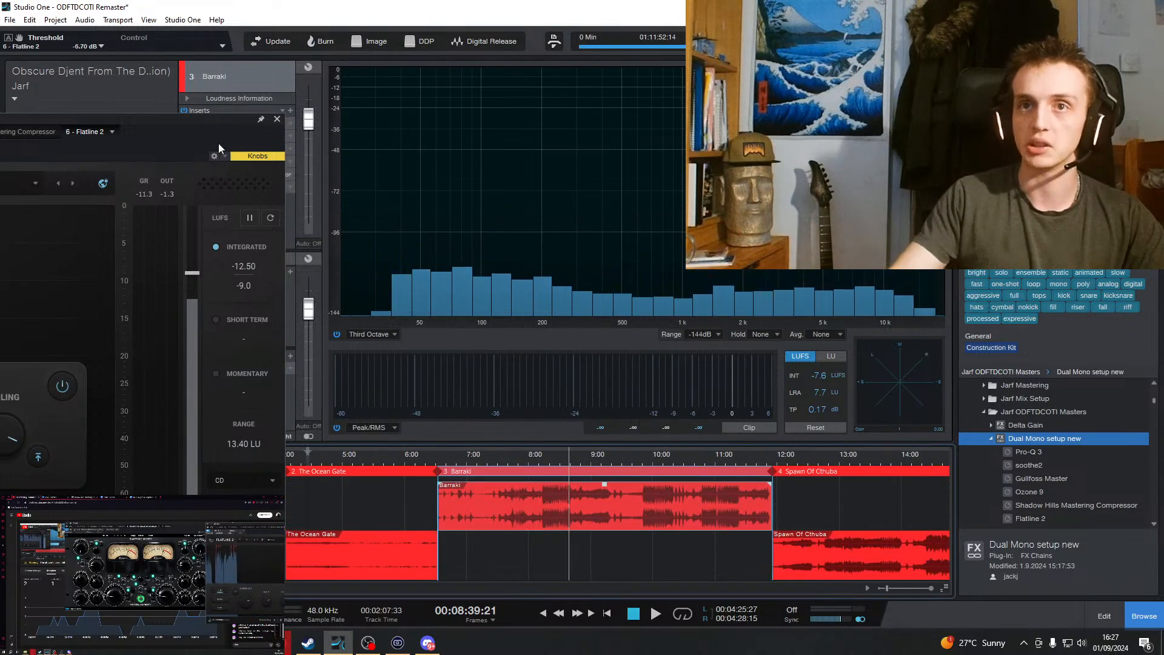
drag(218, 145, 1052, 127)
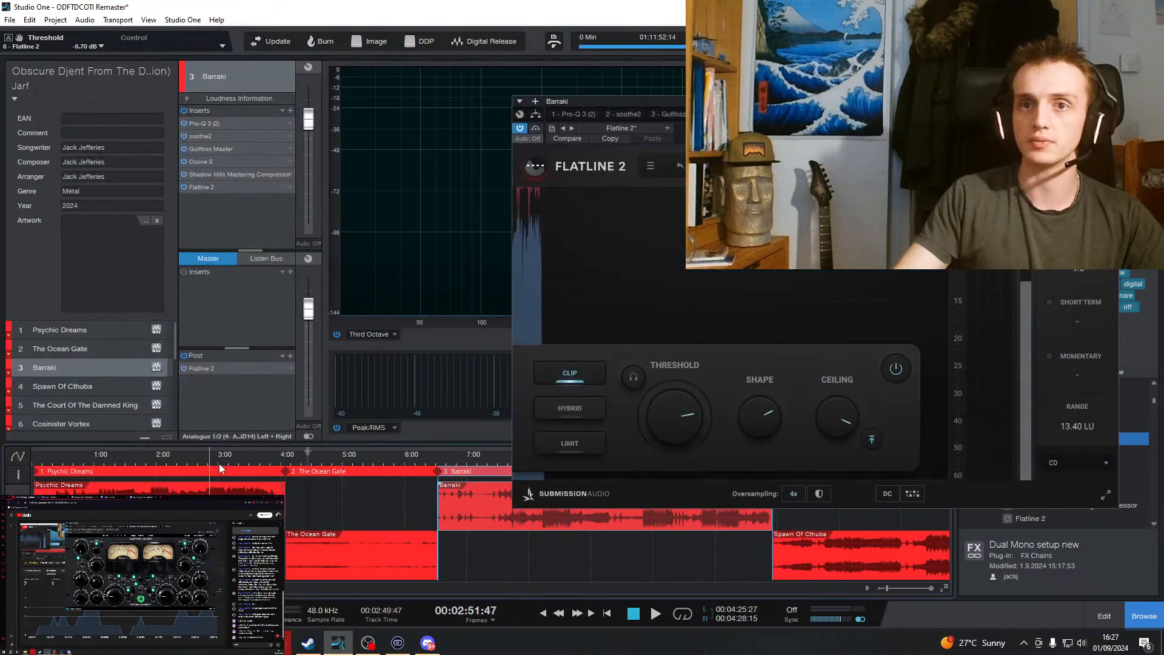
click(659, 616)
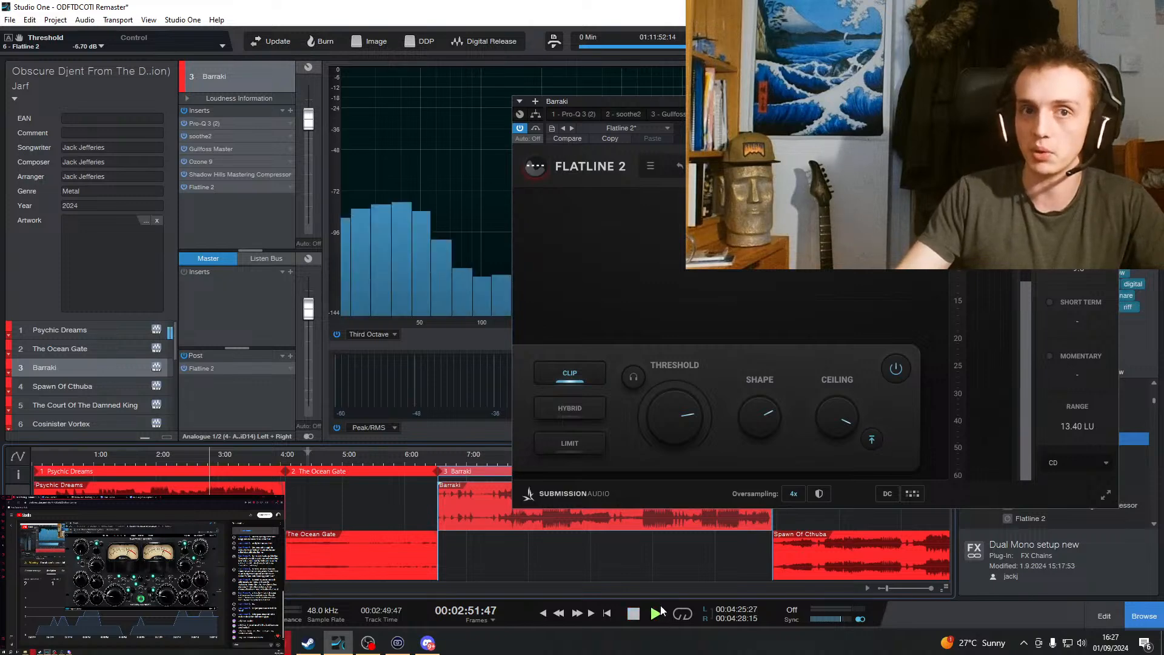
click(227, 456)
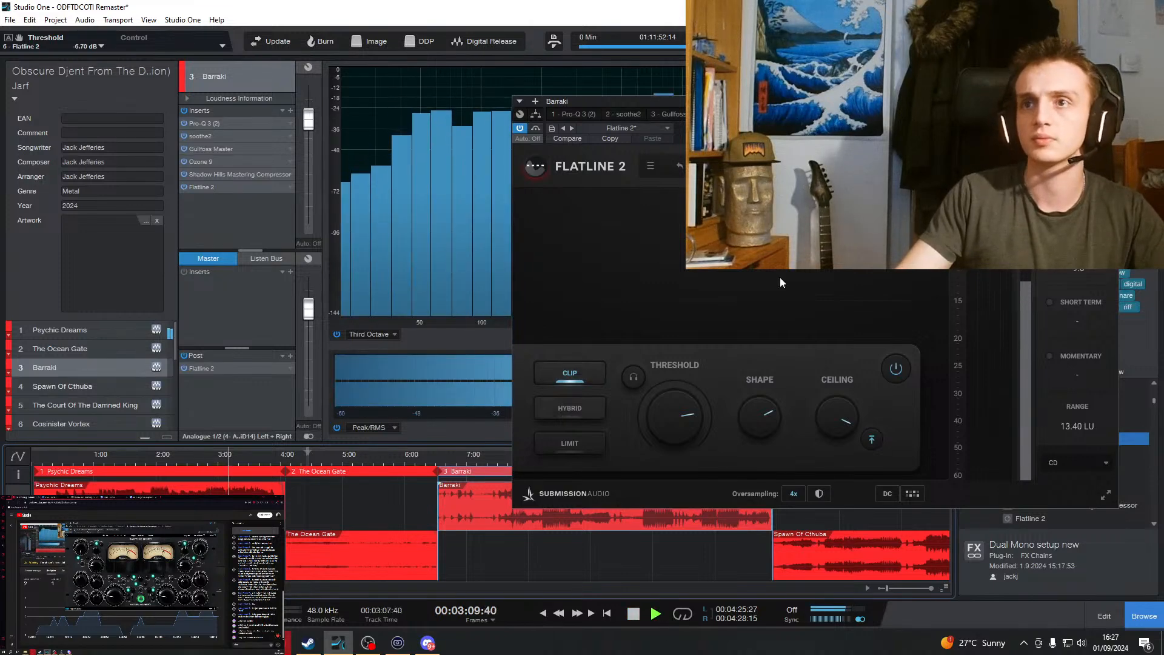
drag(1013, 102, 234, 140)
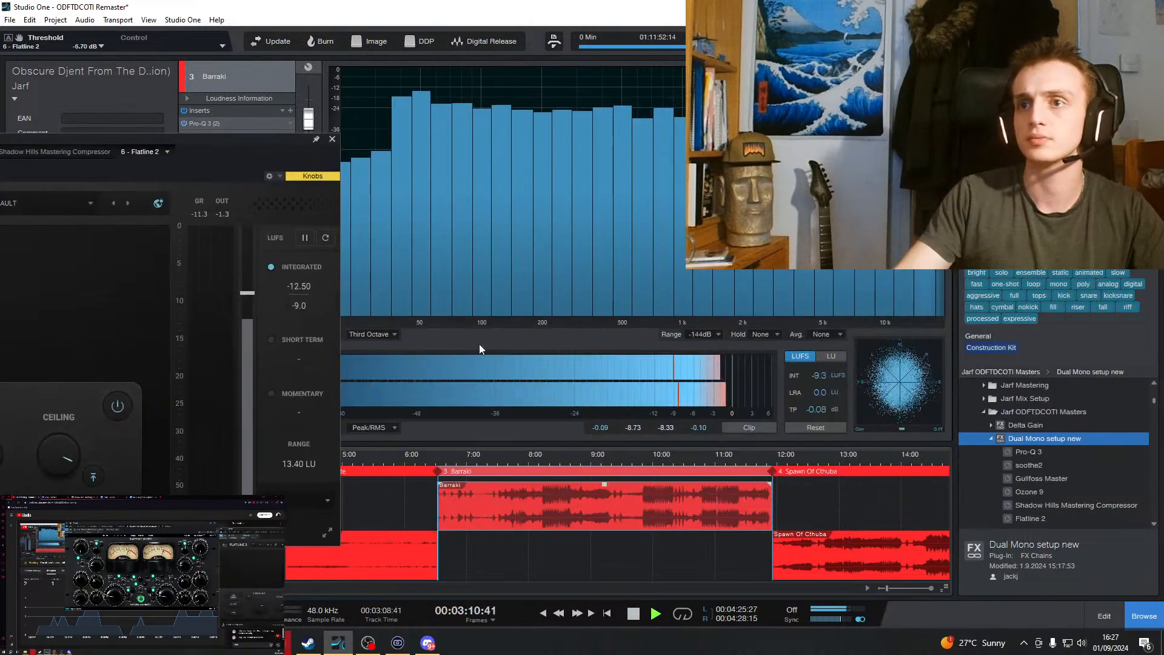
Compare the loudness of Barraki near 8:15 and 9:55 with the unprocessed Spawn Of Cthuba near 13:10, and stop playback.
click(545, 455)
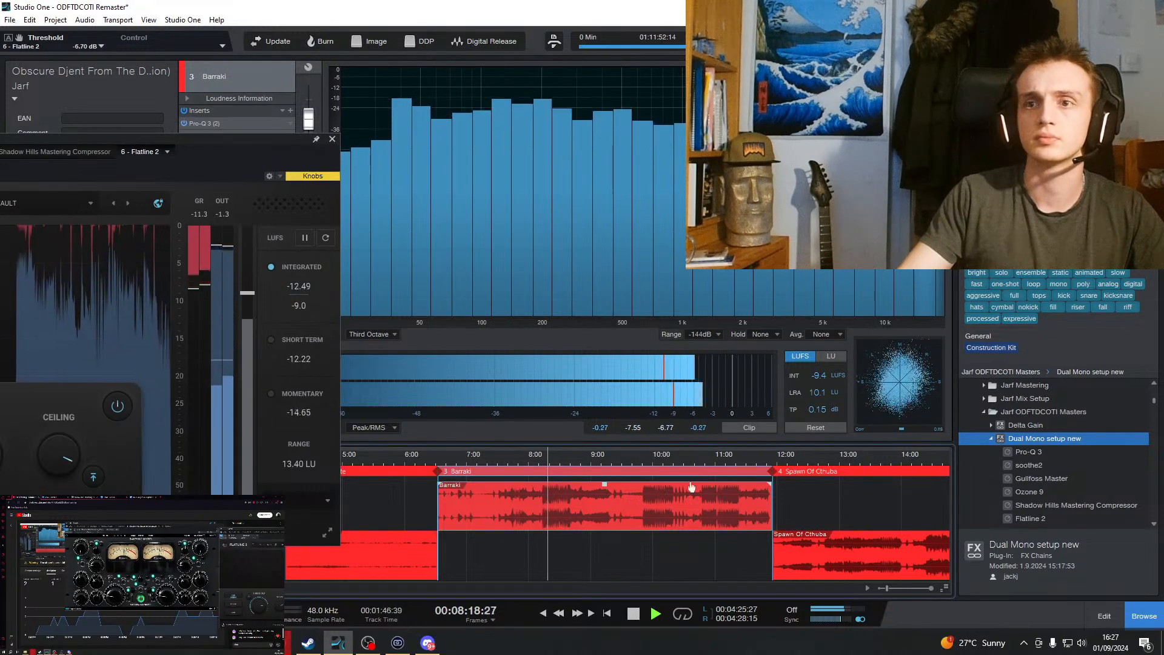
click(647, 464)
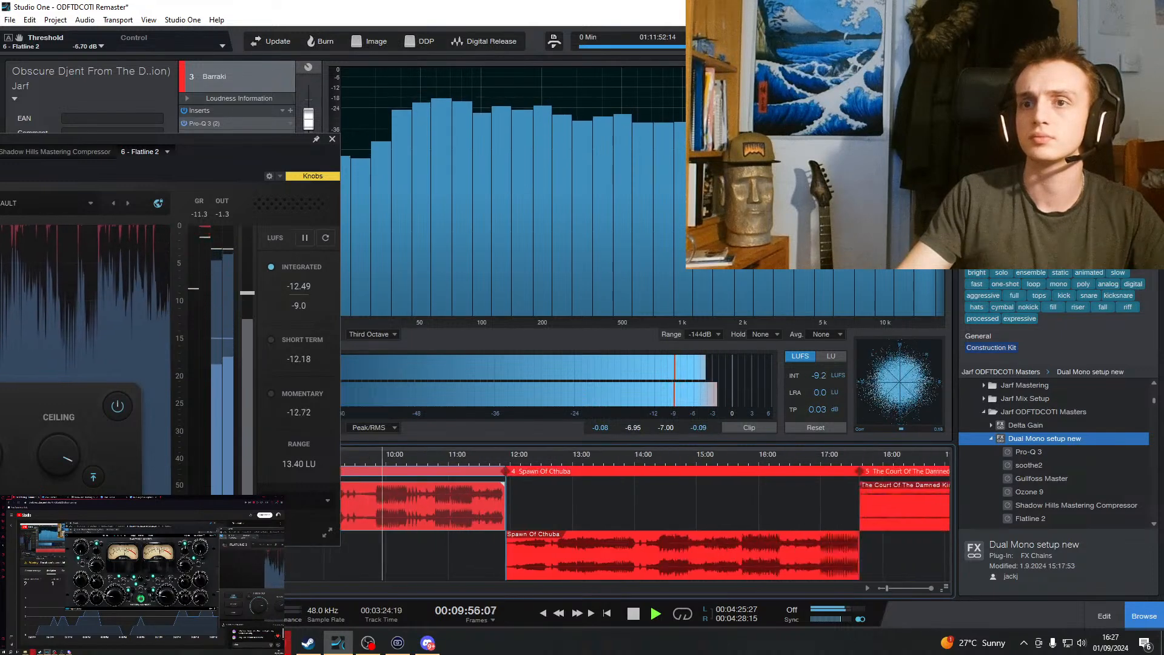
click(570, 463)
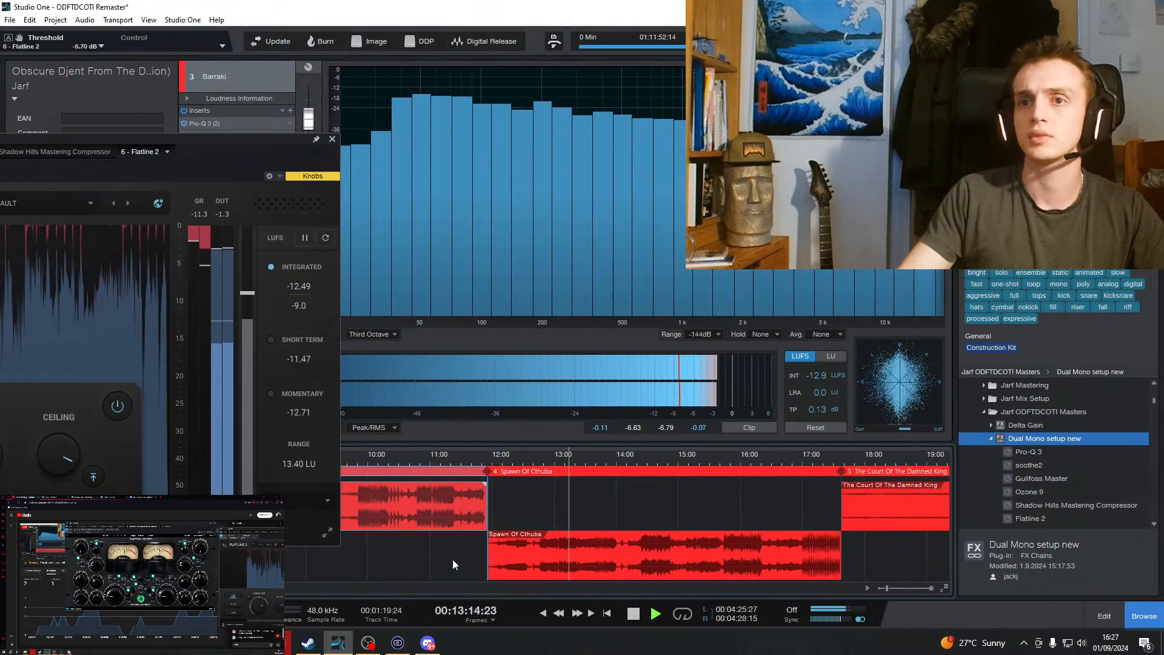
click(633, 617)
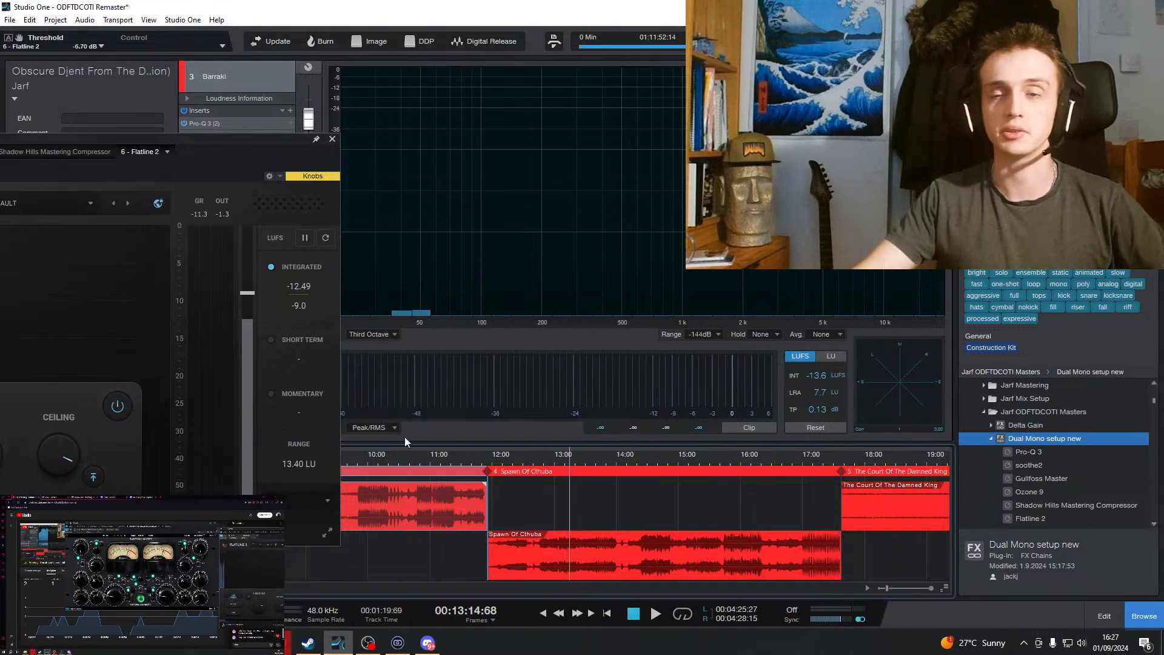
Close Barraki's Flatline 2, load the Dual Mono setup new FX chain onto Spawn Of Cthuba, and move its Pro-Q 3 window aside.
click(529, 555)
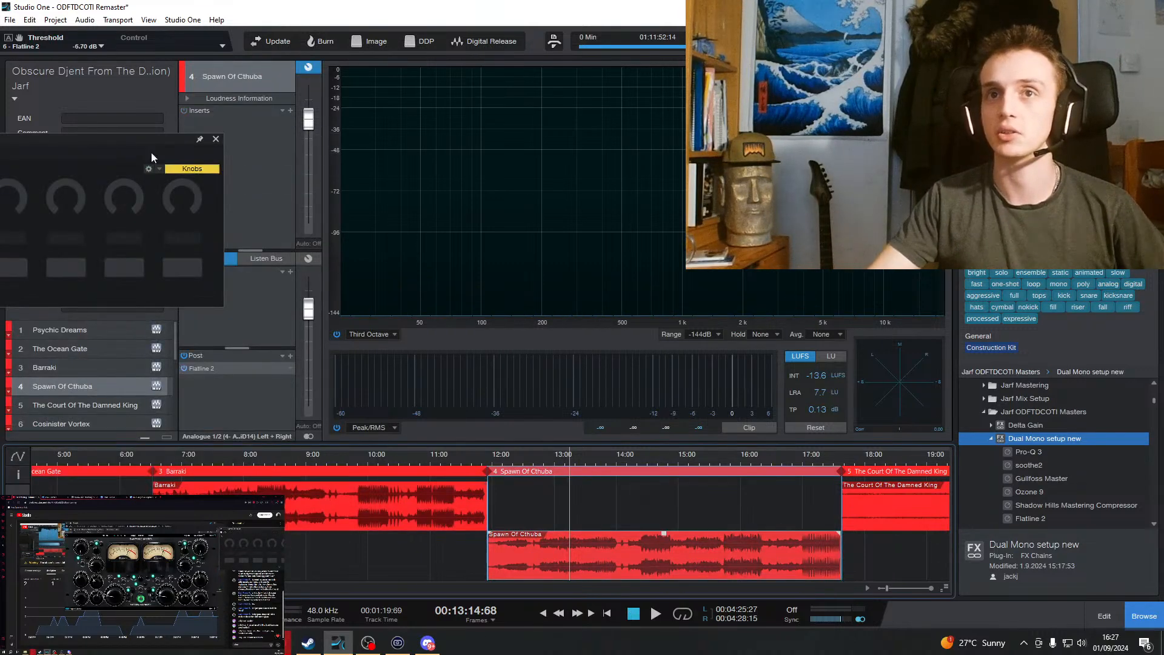
click(366, 511)
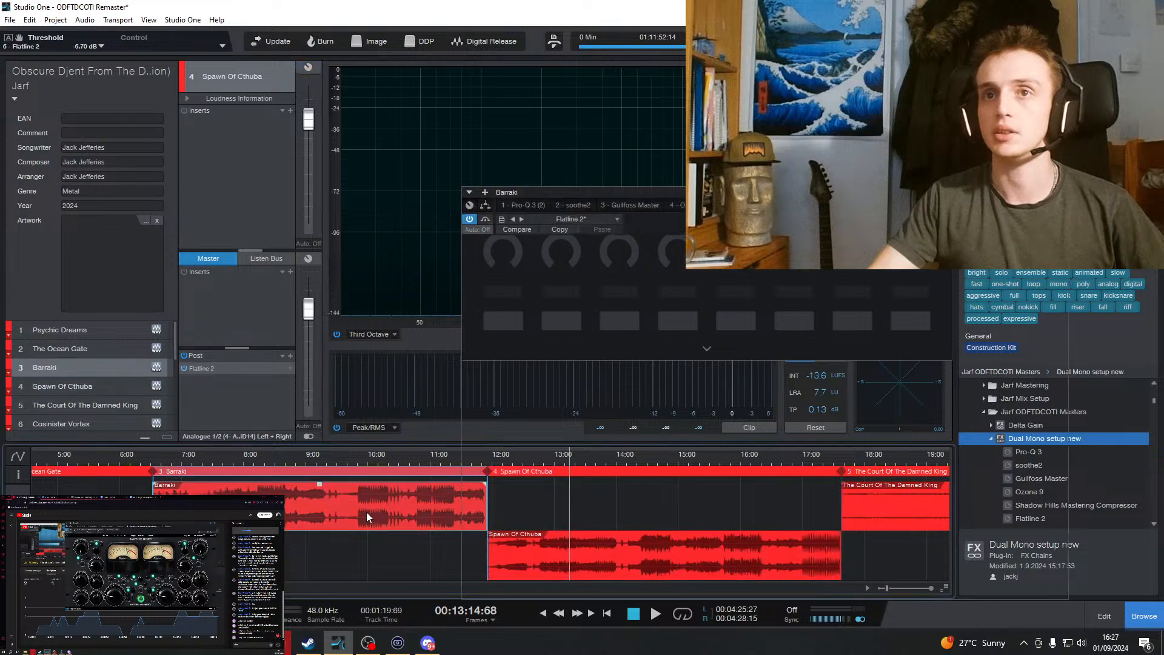
click(1062, 193)
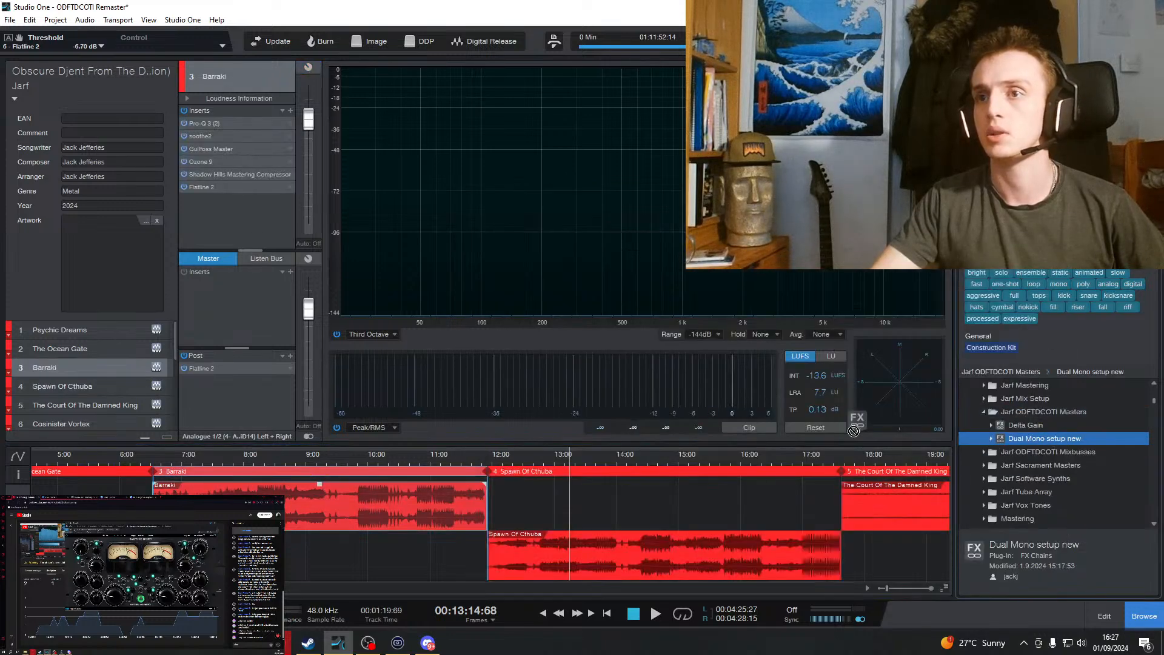
drag(853, 430, 715, 543)
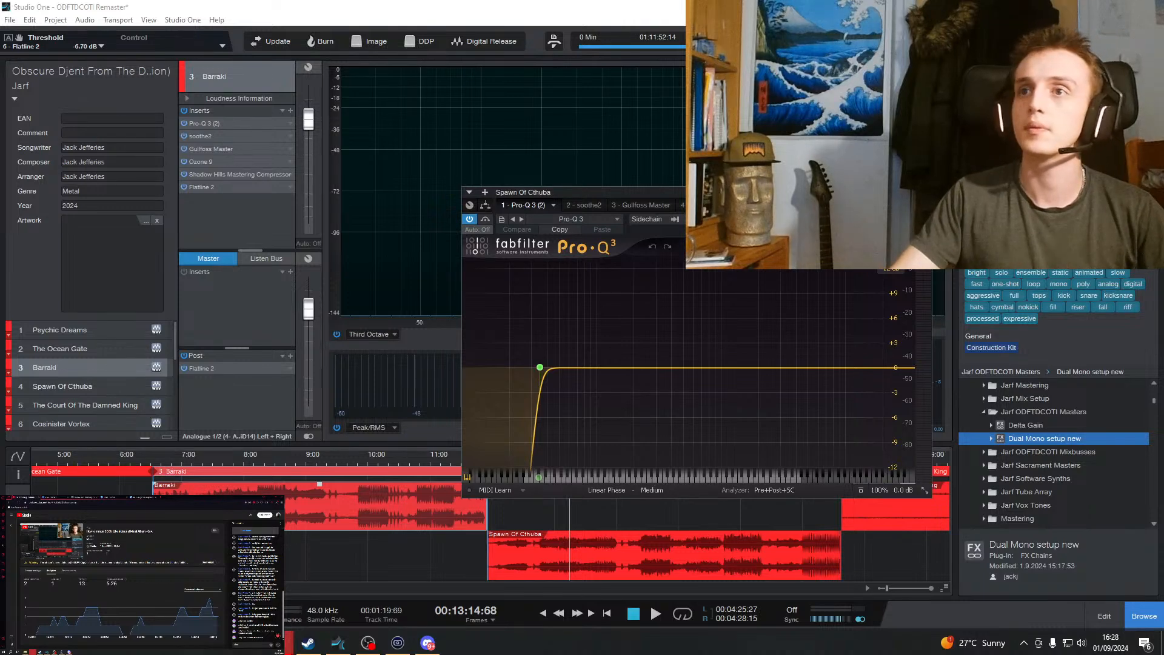
drag(804, 191, 0, 101)
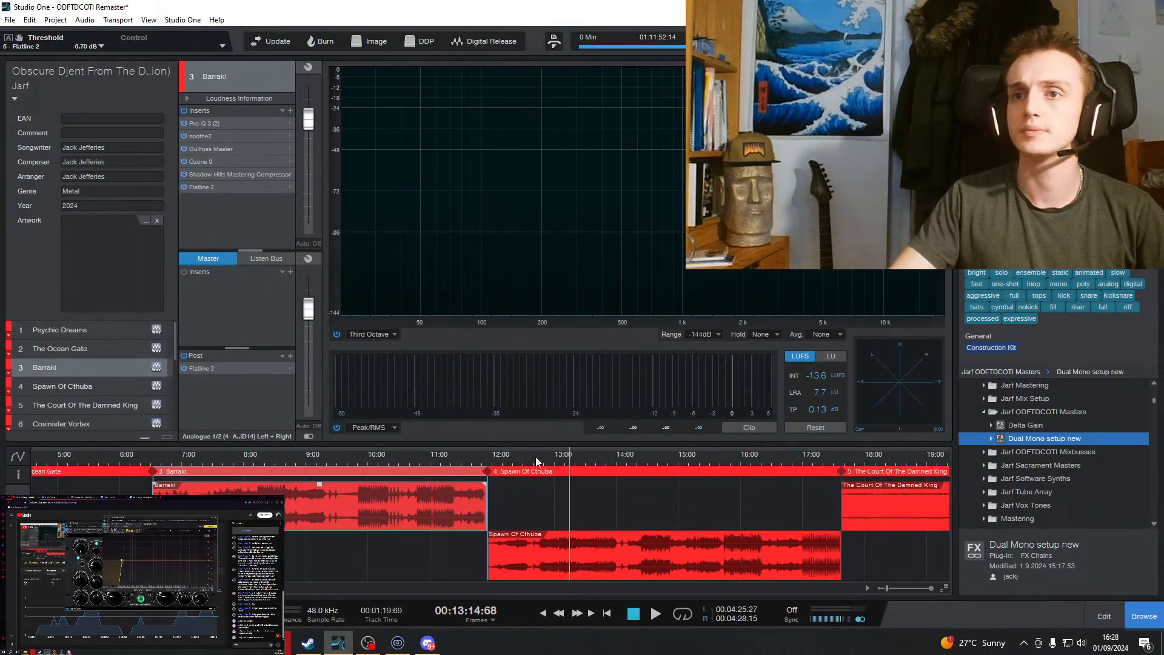
Play Spawn Of Cthuba from about 12:20, open its Gullfoss Master, and continue playback from about 13:14.
key(space)
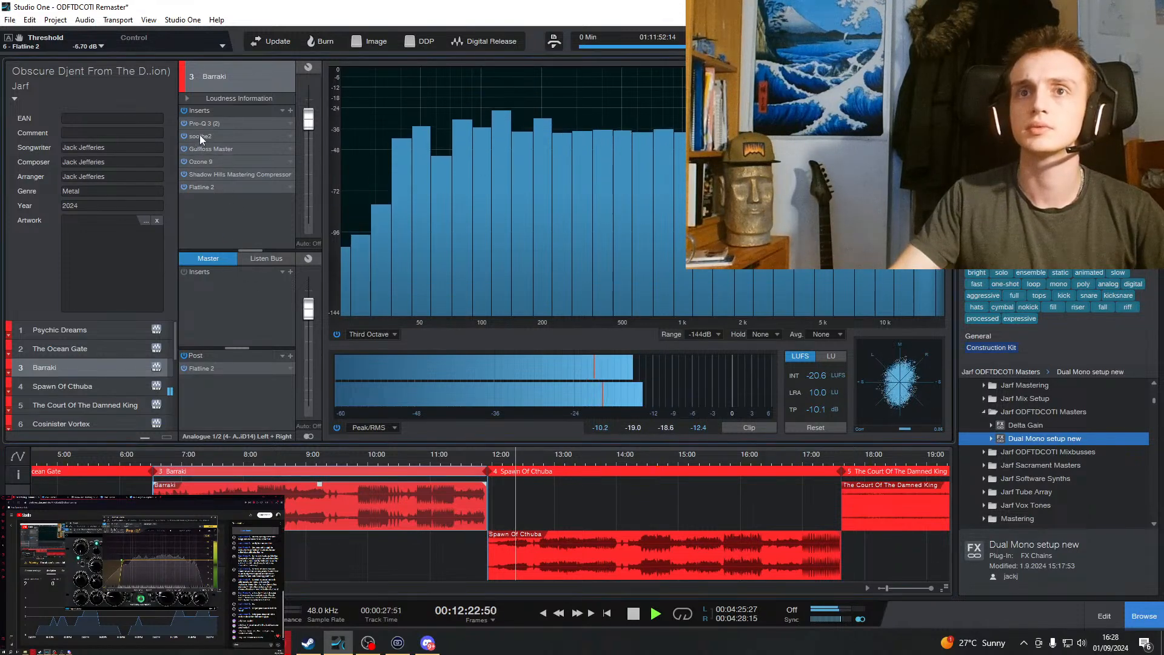
click(562, 540)
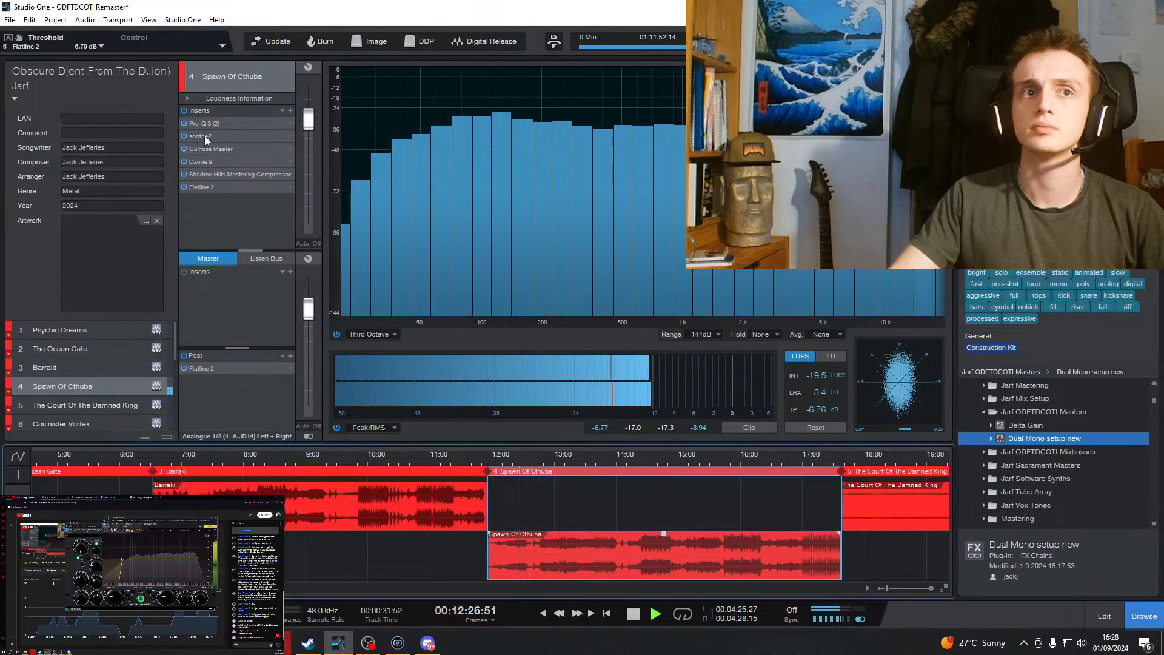
double_click(208, 150)
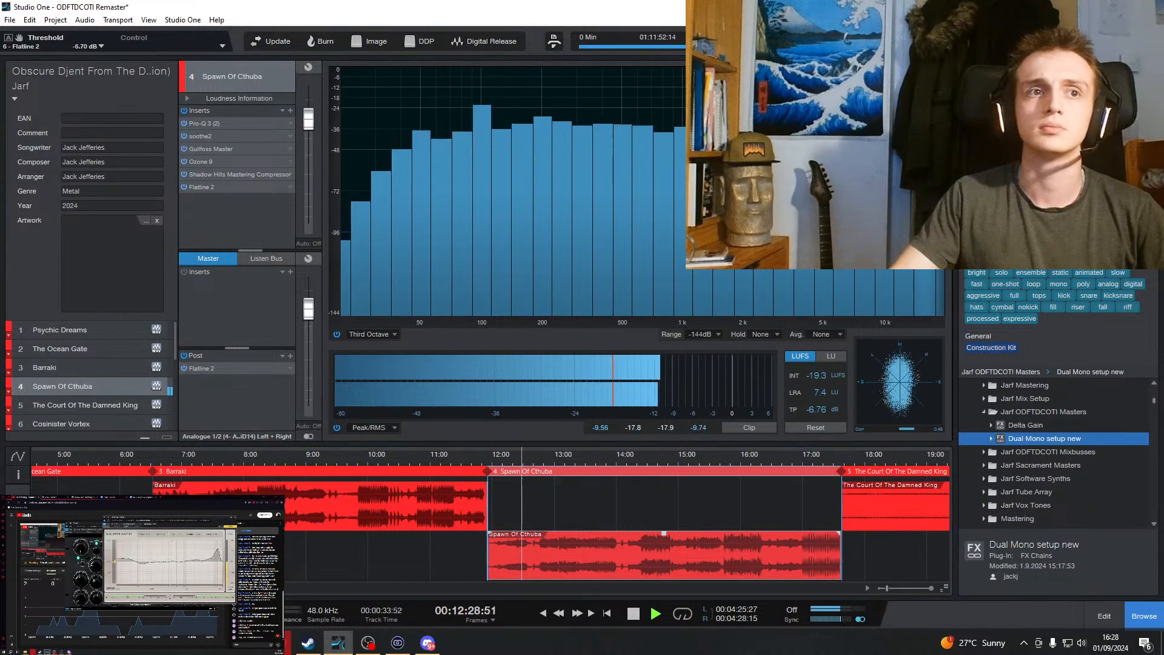
click(570, 461)
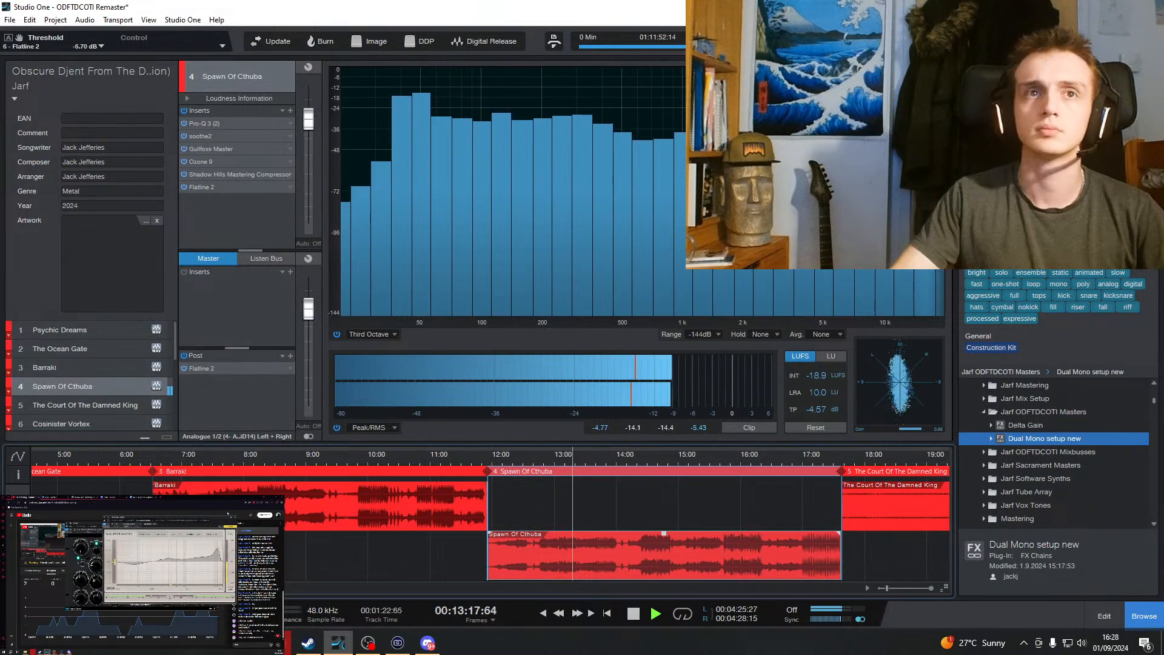
Bring Spawn Of Cthuba's Gullfoss Master into view and set its Bias to 17.0% while playing from about 14:25.
drag(0, 124, 965, 274)
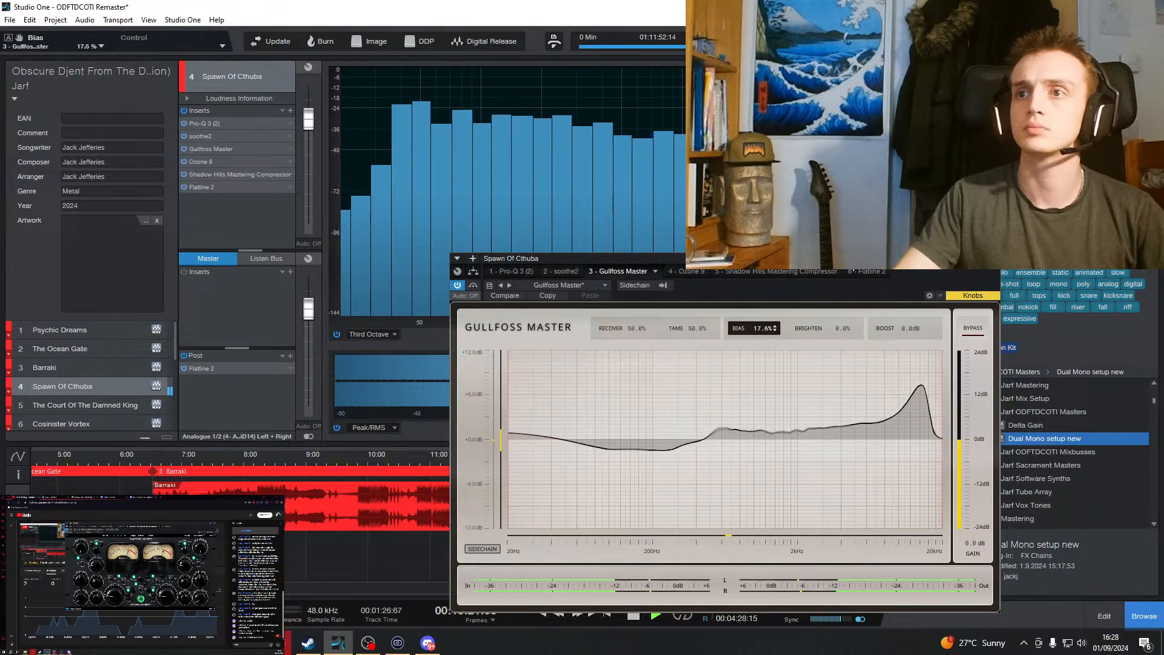
drag(850, 259, 443, 103)
click(642, 460)
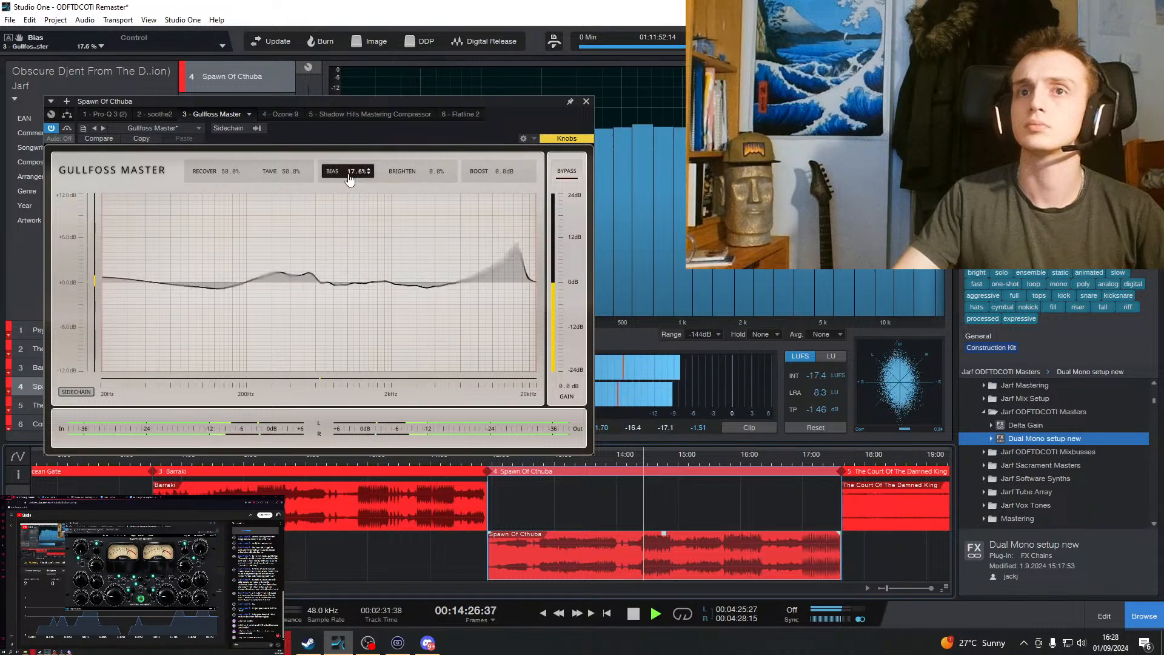
drag(350, 174, 341, 183)
drag(515, 114, 905, 134)
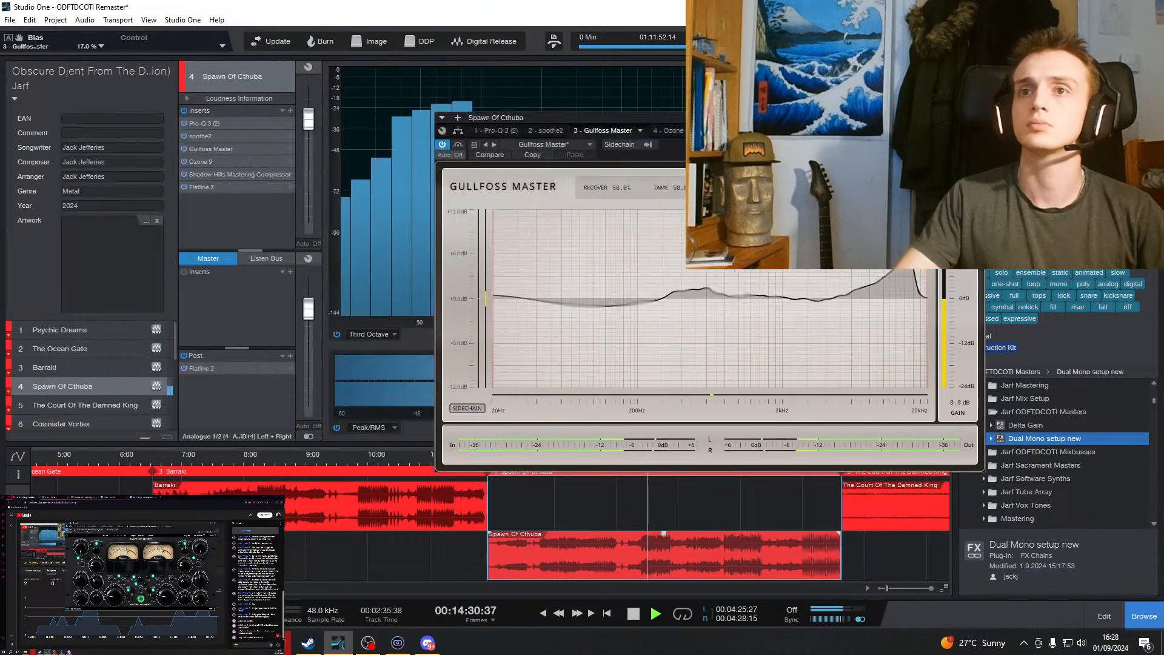
Reduce Gullfoss Master's Recover, set its Tame to 18.4% while Spawn Of Cthuba plays, and stop playback near 15:00.
drag(607, 192, 636, 518)
drag(672, 195, 647, 578)
drag(629, 193, 690, 203)
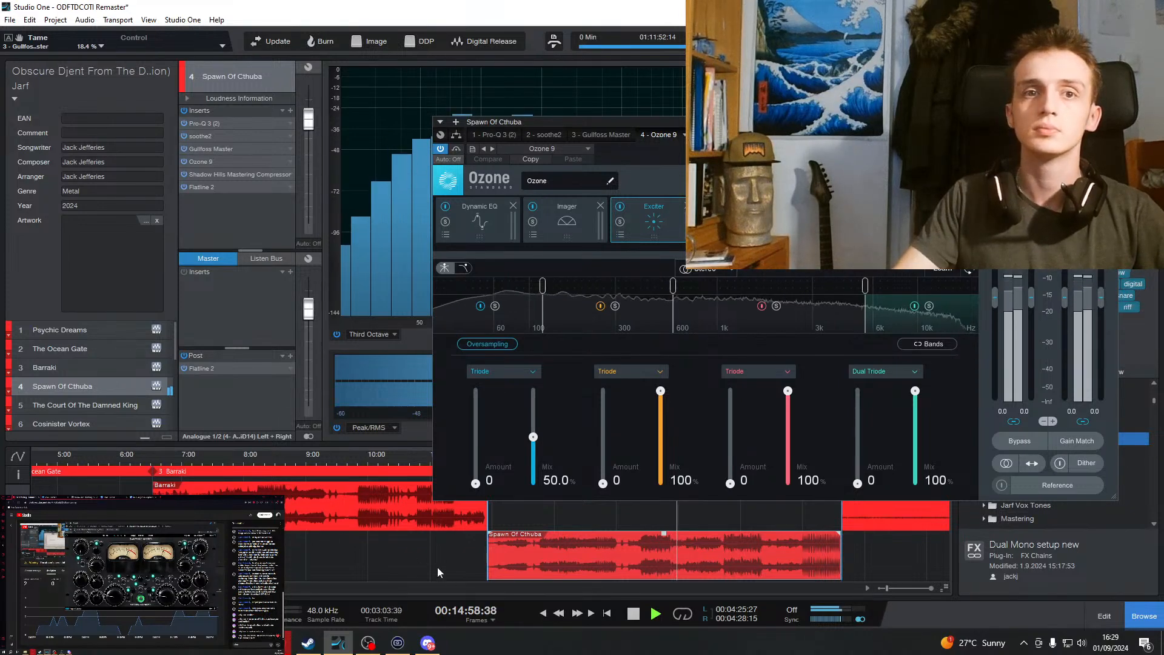
click(634, 615)
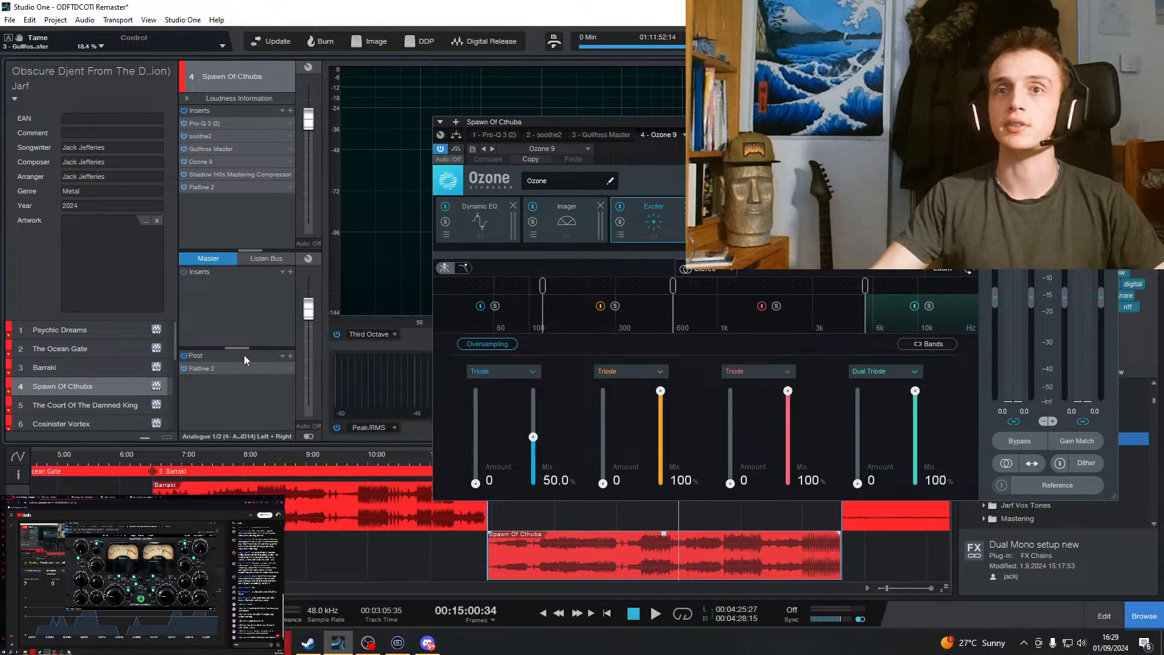
Inspect the master bus's post Flatline 2, return to Spawn Of Cthuba's Ozone 9, and close the plug-in window.
click(213, 369)
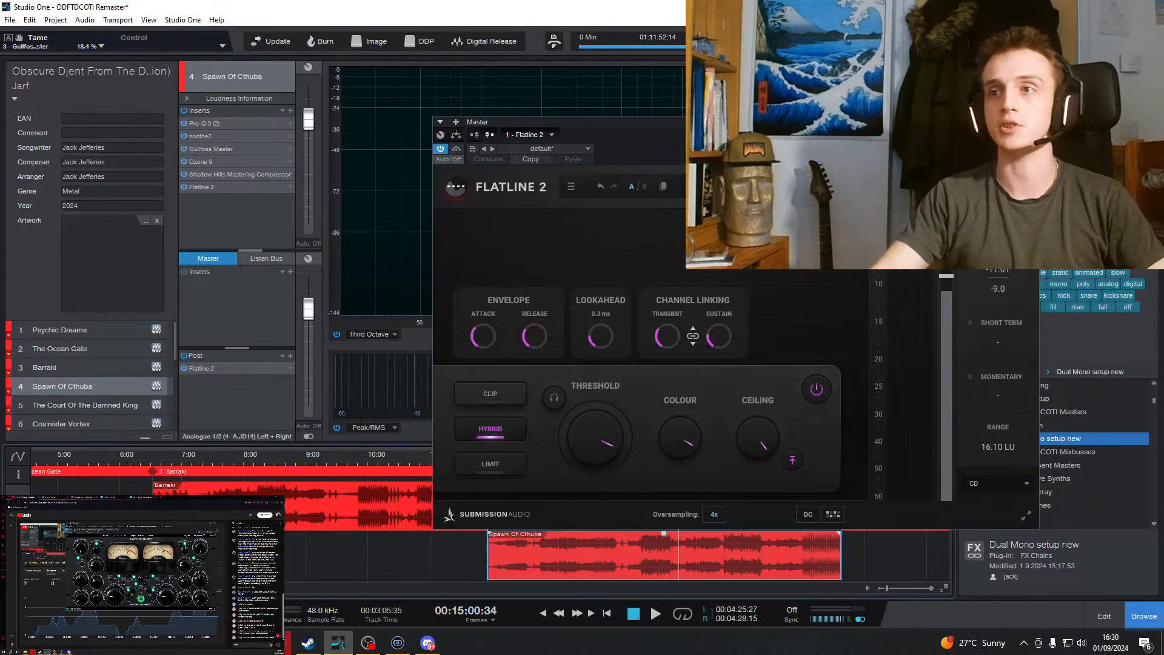
double_click(201, 162)
click(1112, 122)
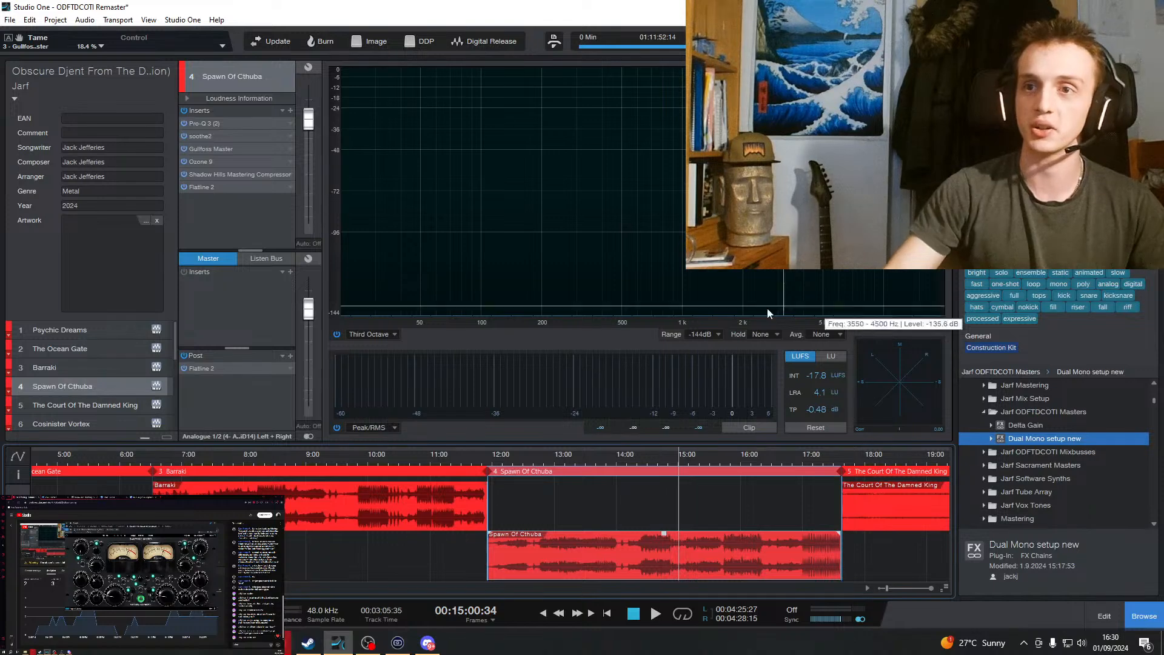
Replay Spawn Of Cthuba from about 12:50 and reopen its Ozone 9.
click(548, 459)
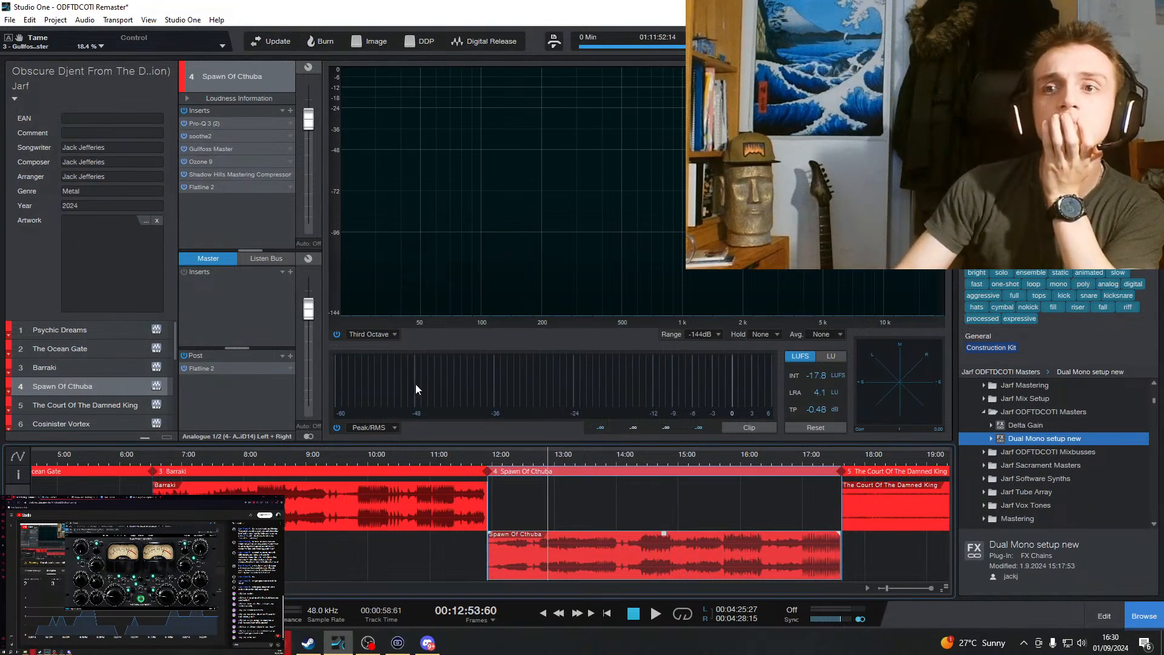
click(638, 617)
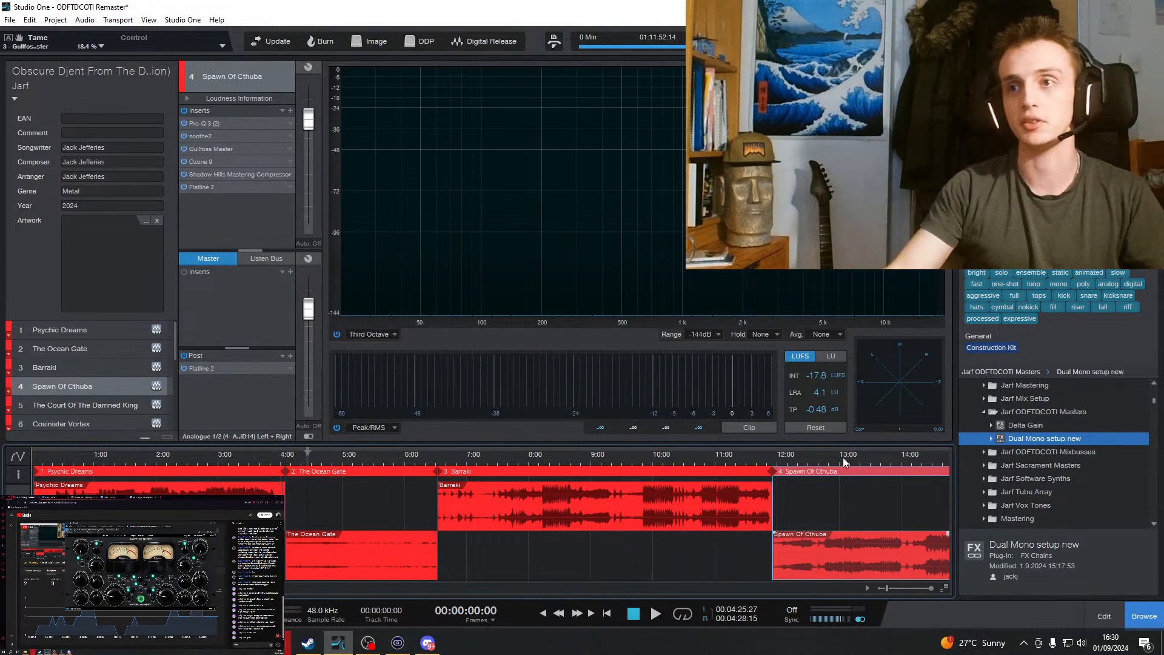
scroll(570, 525, right, 5)
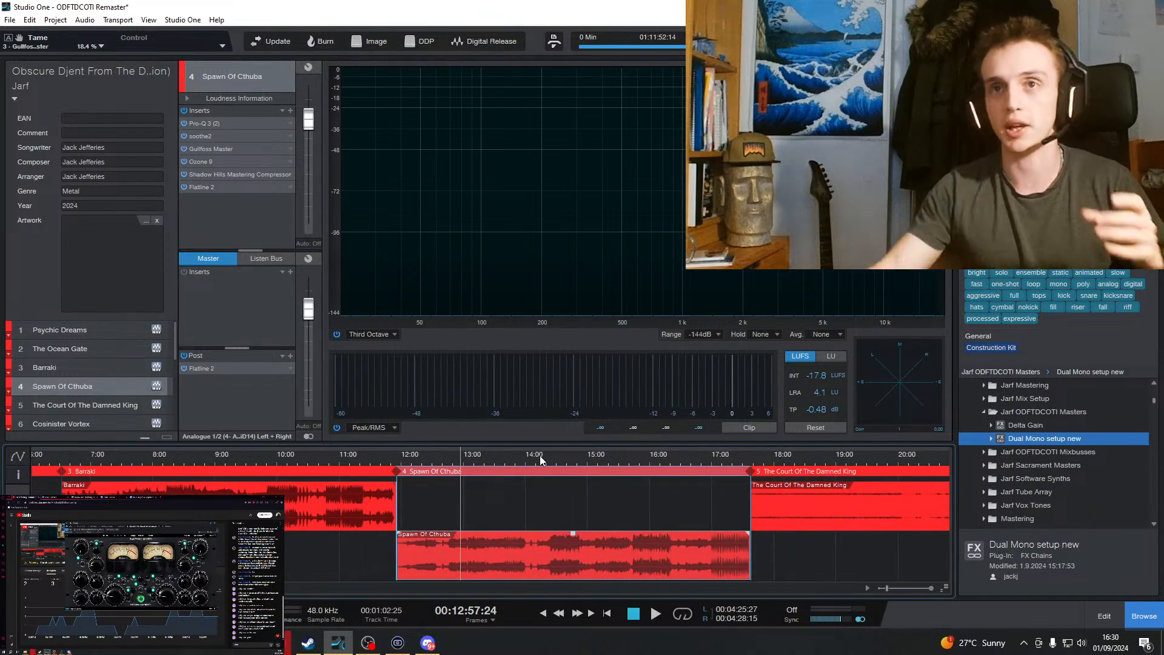
click(450, 457)
key(space)
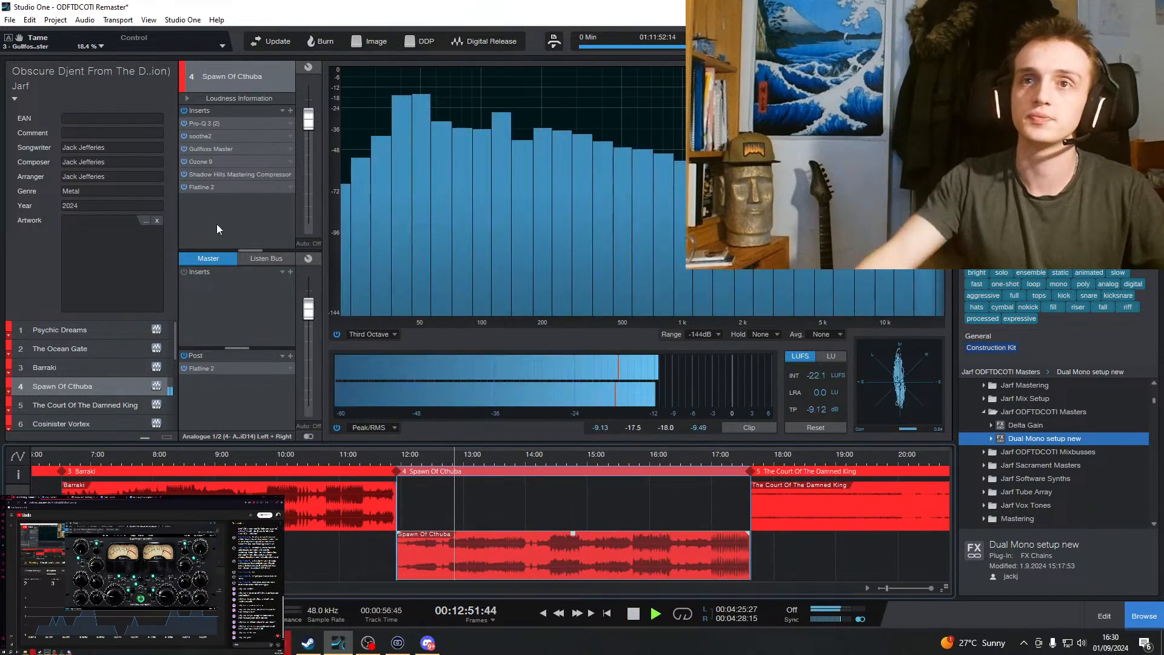
click(212, 162)
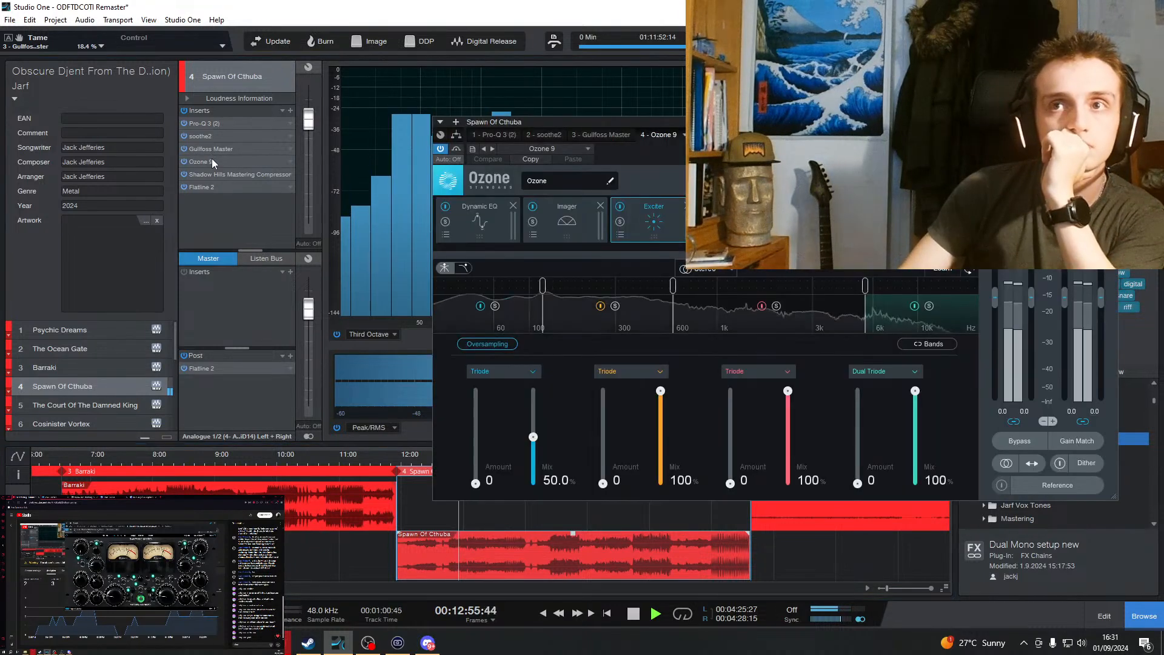
Try adjusting the low band's amount in the Ozone 9 Exciter and check the Dynamic EQ module.
mouse_move(476, 483)
mouse_down()
mouse_move(475, 403)
mouse_move(476, 494)
mouse_up()
click(483, 233)
click(654, 219)
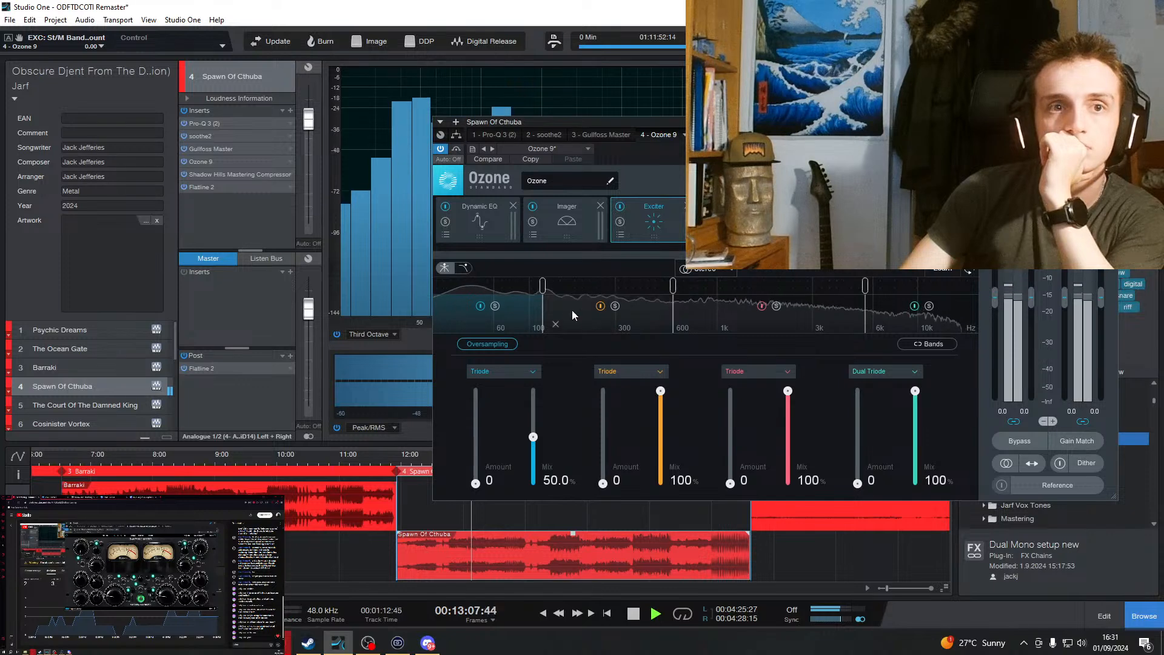
In Ozone 9's Dynamic EQ, boost band 1 by 1.4 dB at 58 Hz and cut band 3 by 0.7 dB at 206 Hz.
click(486, 224)
mouse_move(496, 361)
mouse_down()
mouse_move(502, 331)
mouse_move(492, 344)
mouse_up()
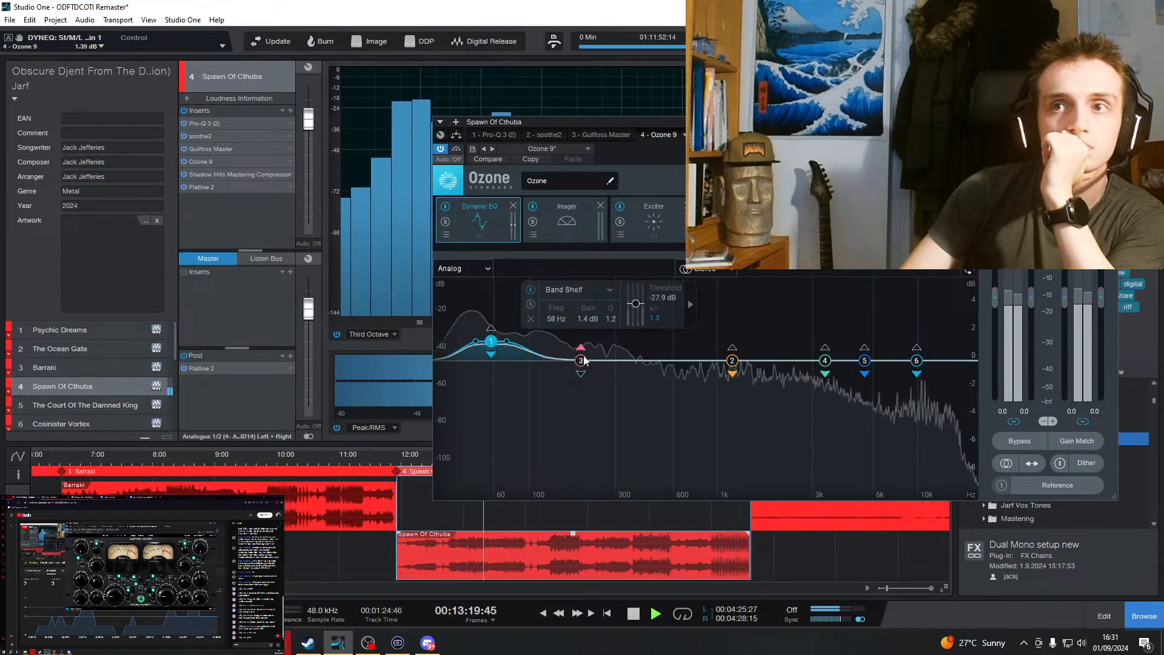
drag(581, 360, 578, 371)
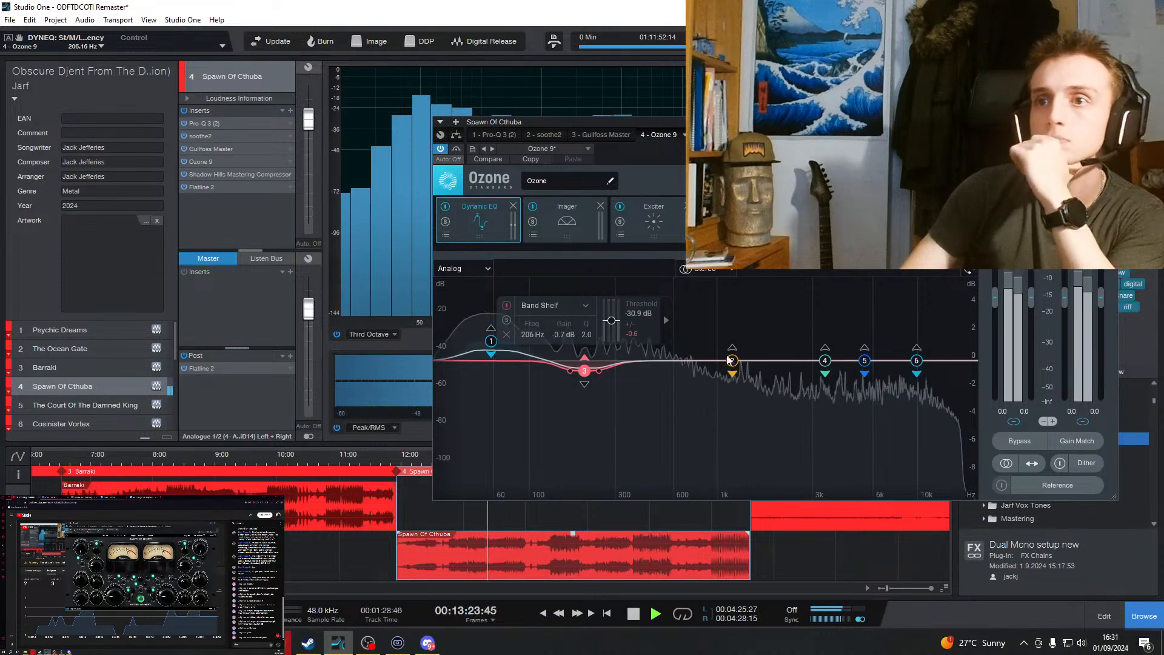
Shape Ozone's dynamic EQ by boosting bands 2 and 5, cutting band 4, and setting Baxandall Treble to 10352 Hz, 1.0 dB, threshold -59.4 dB; stop playback.
drag(732, 361, 704, 350)
drag(825, 361, 921, 348)
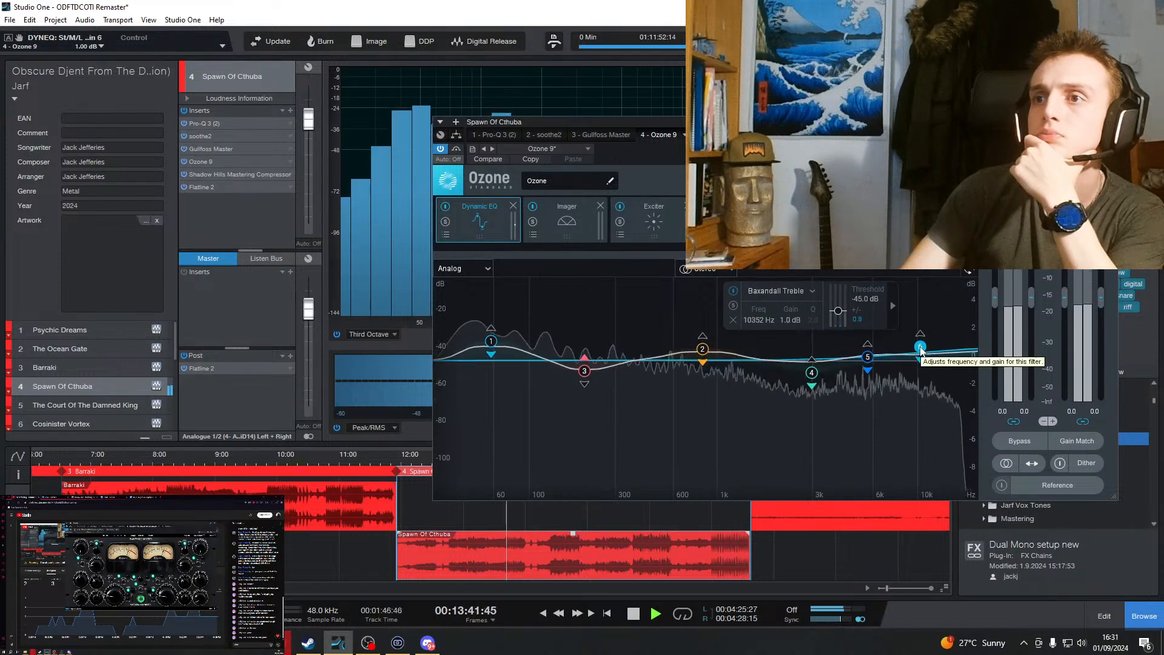
drag(839, 310, 839, 317)
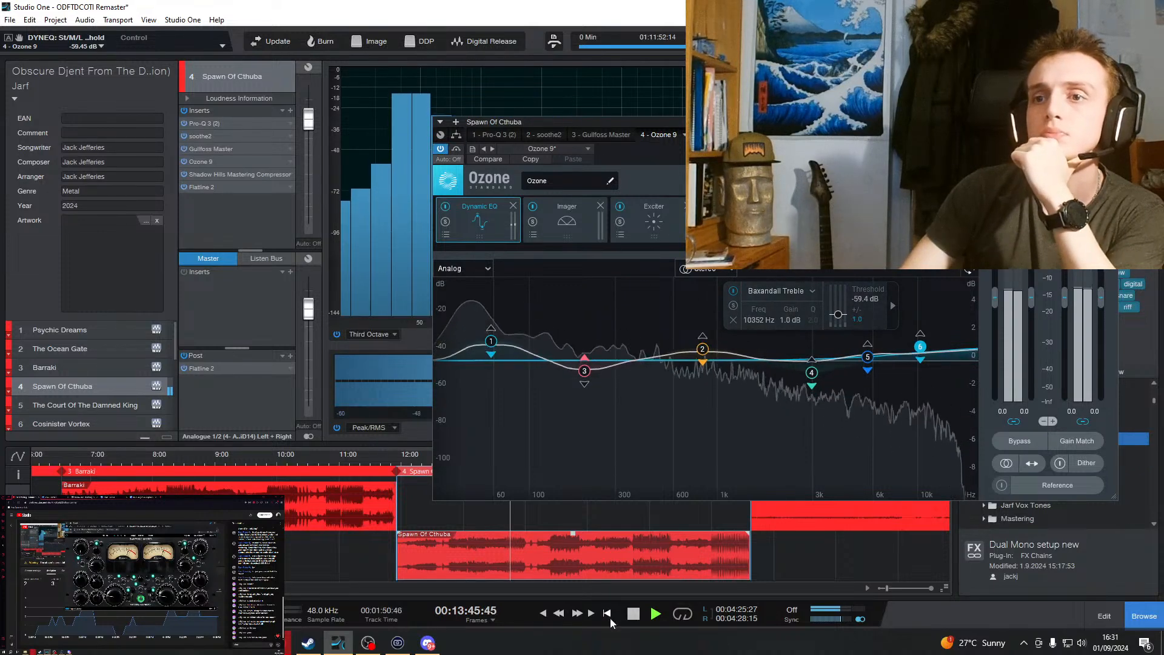
click(633, 614)
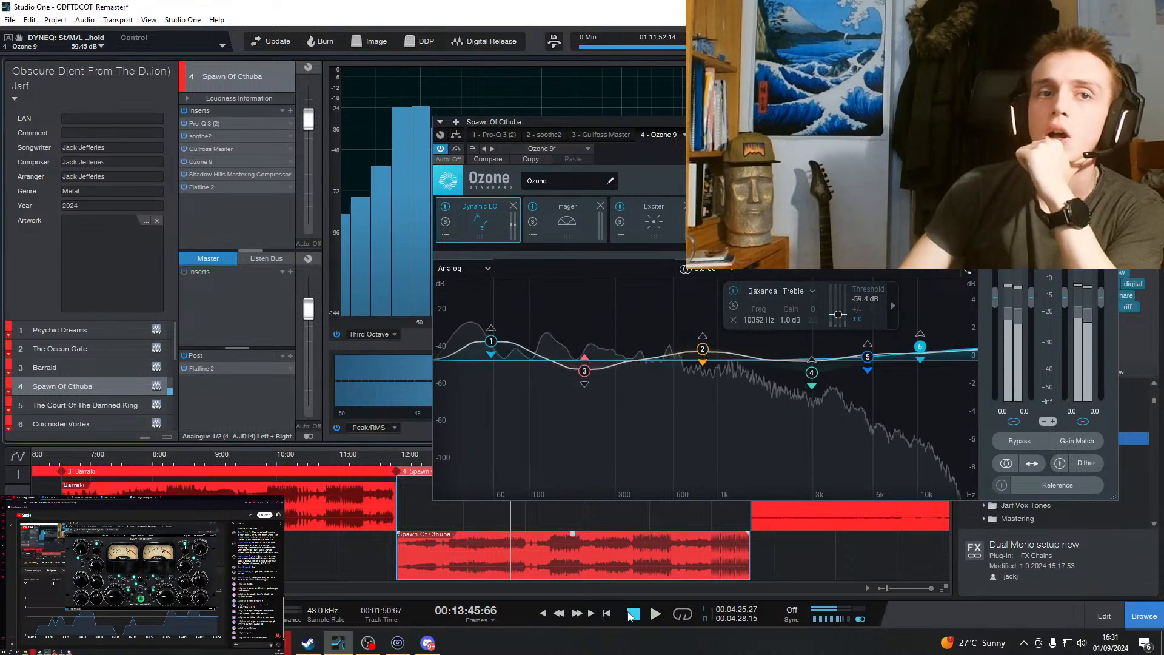
Open the track's Pro-Q 3 insert and audition Spawn Of Cthuba from about 14:25 while checking the low end on the spectrum analyzer.
double_click(213, 122)
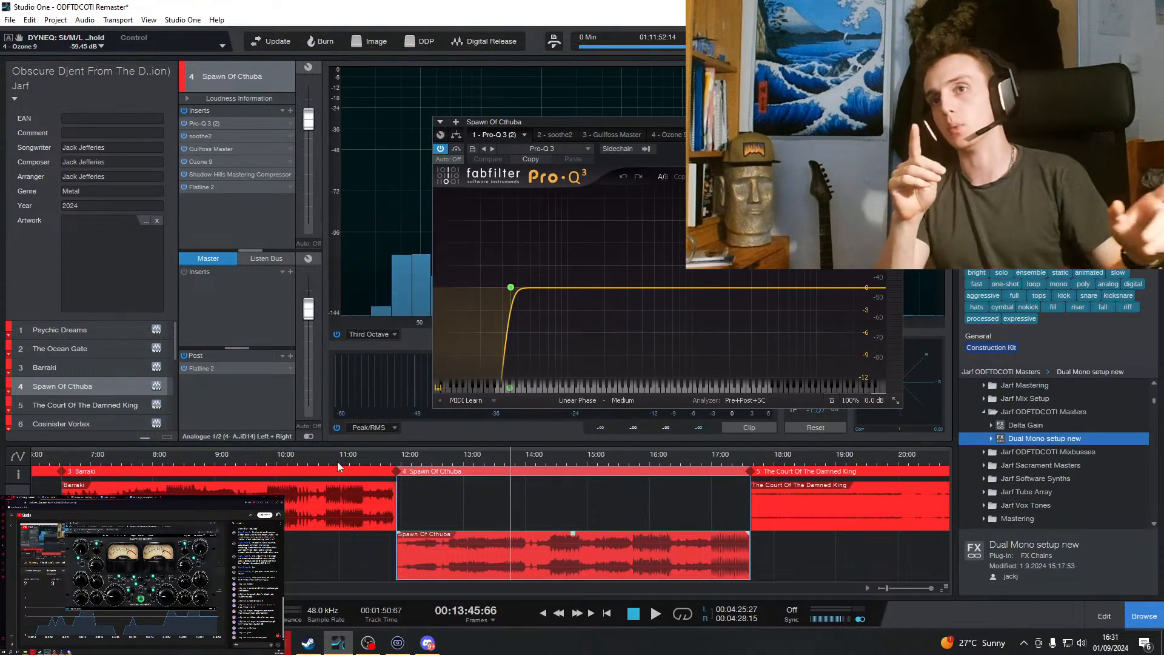
click(213, 506)
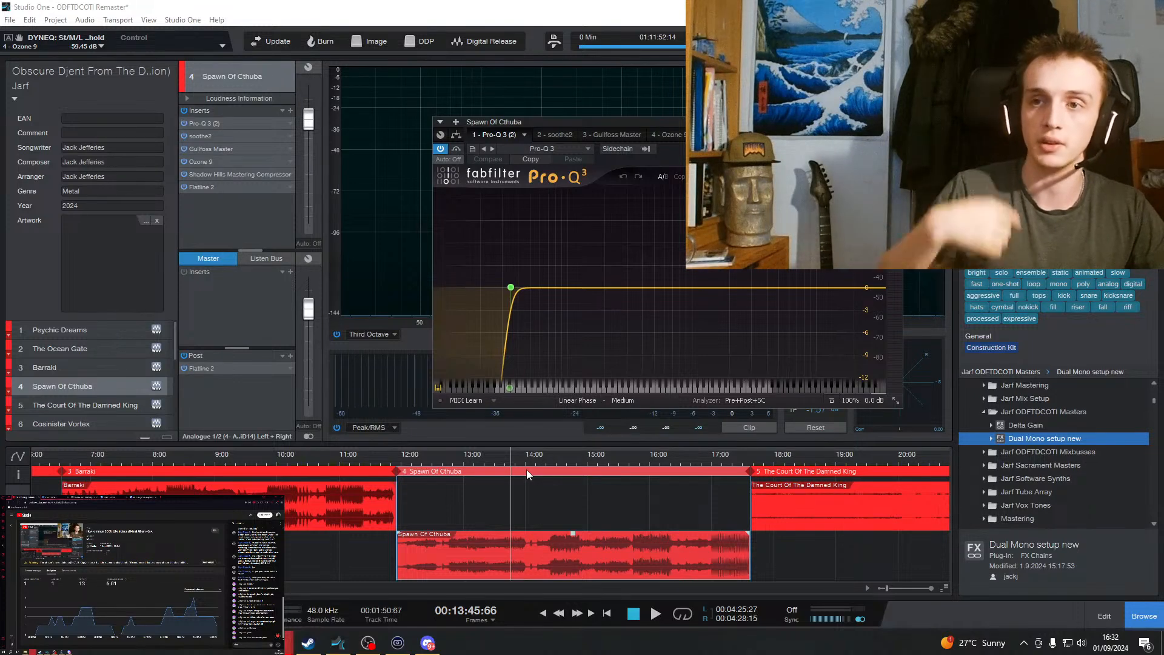
click(547, 456)
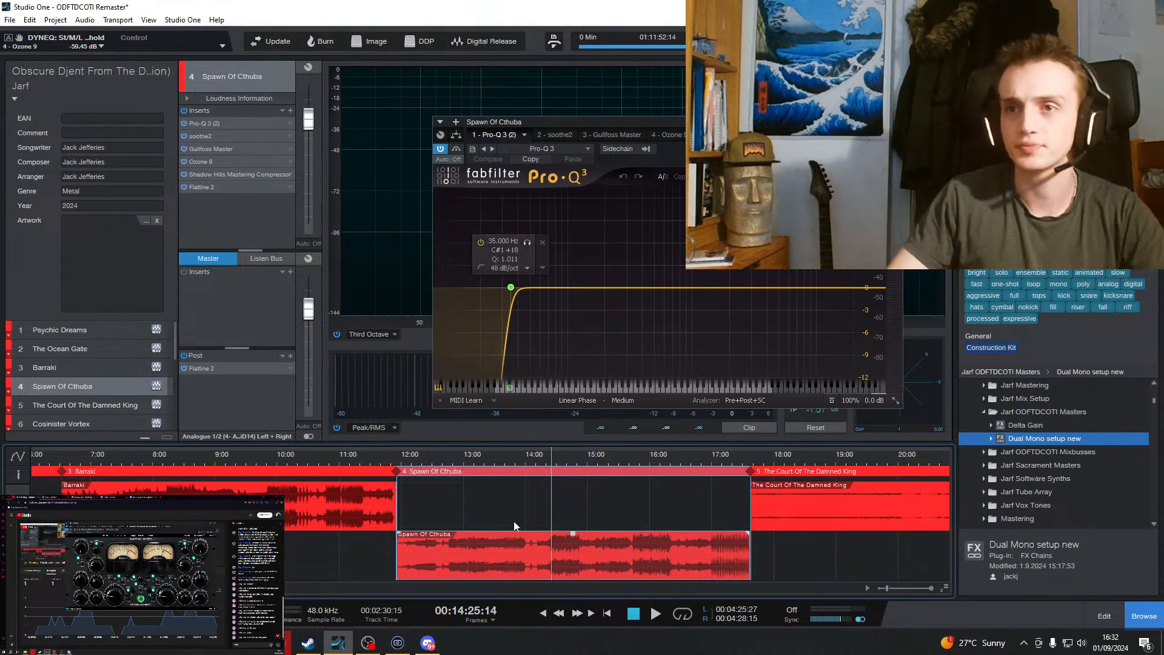
click(655, 614)
mouse_move(351, 210)
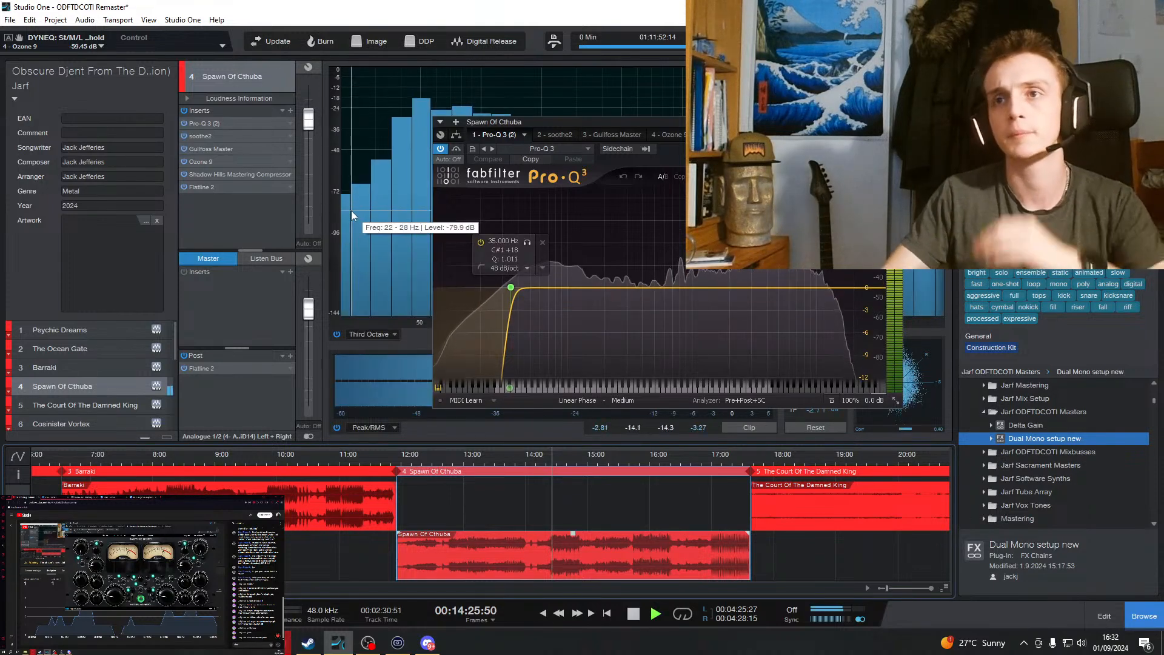
Open the Shadow Hills Mastering Compressor, replay from about 12:40, and set Optical Threshold 1 to 9.
click(210, 174)
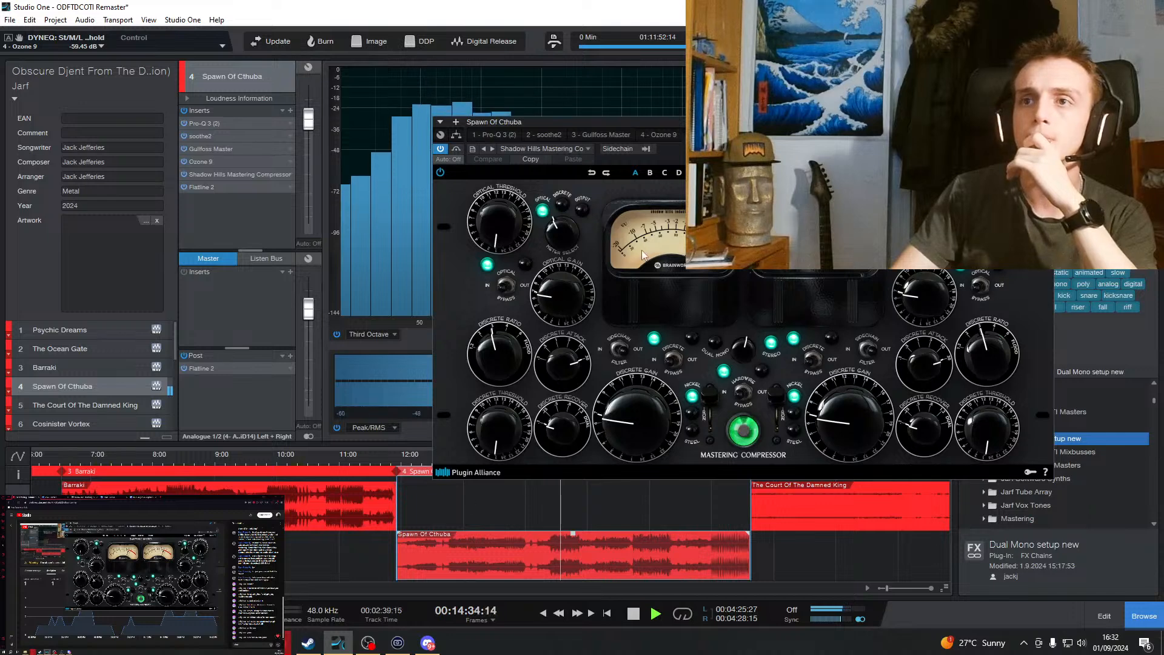
drag(452, 477, 529, 409)
click(442, 466)
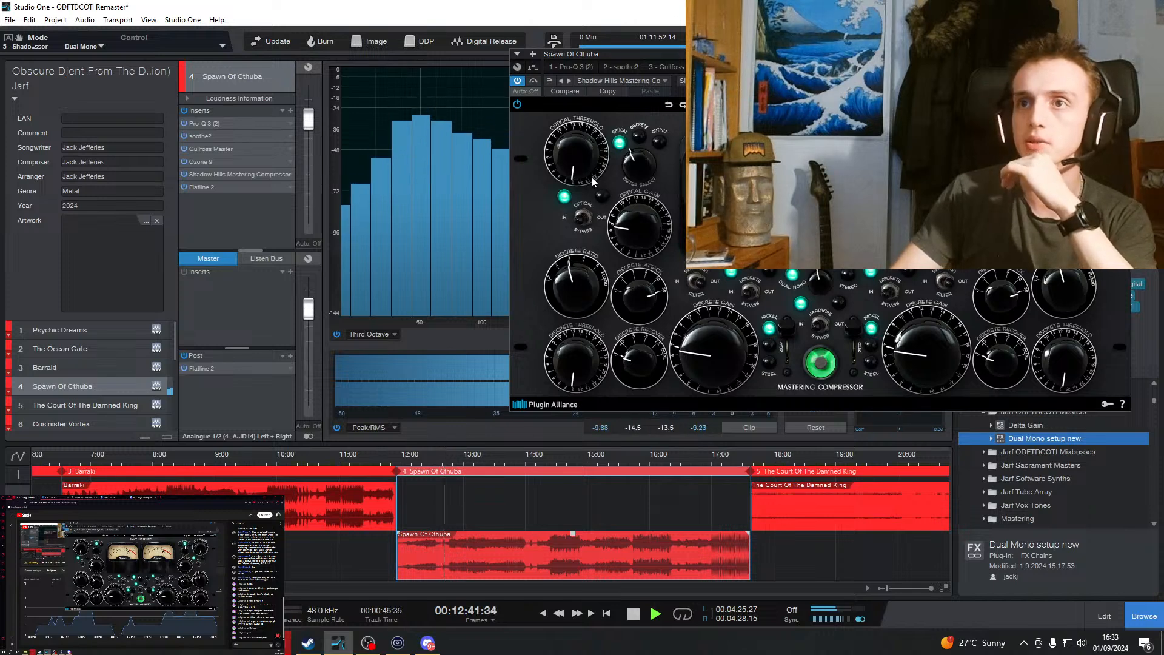
drag(575, 155, 580, 65)
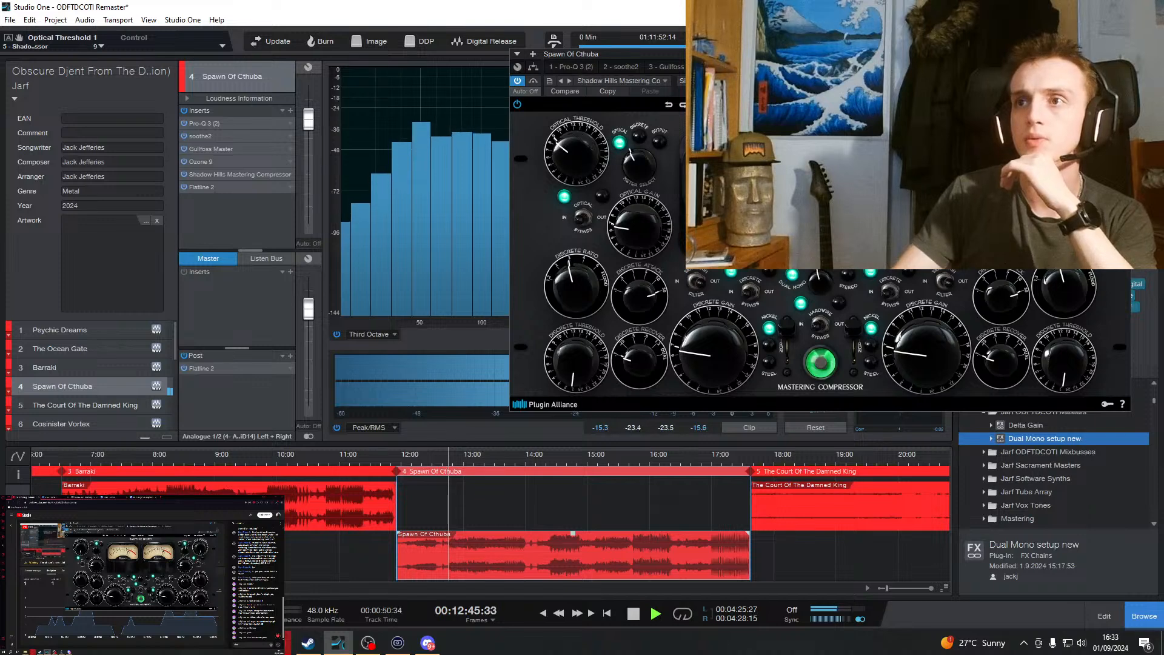
click(633, 158)
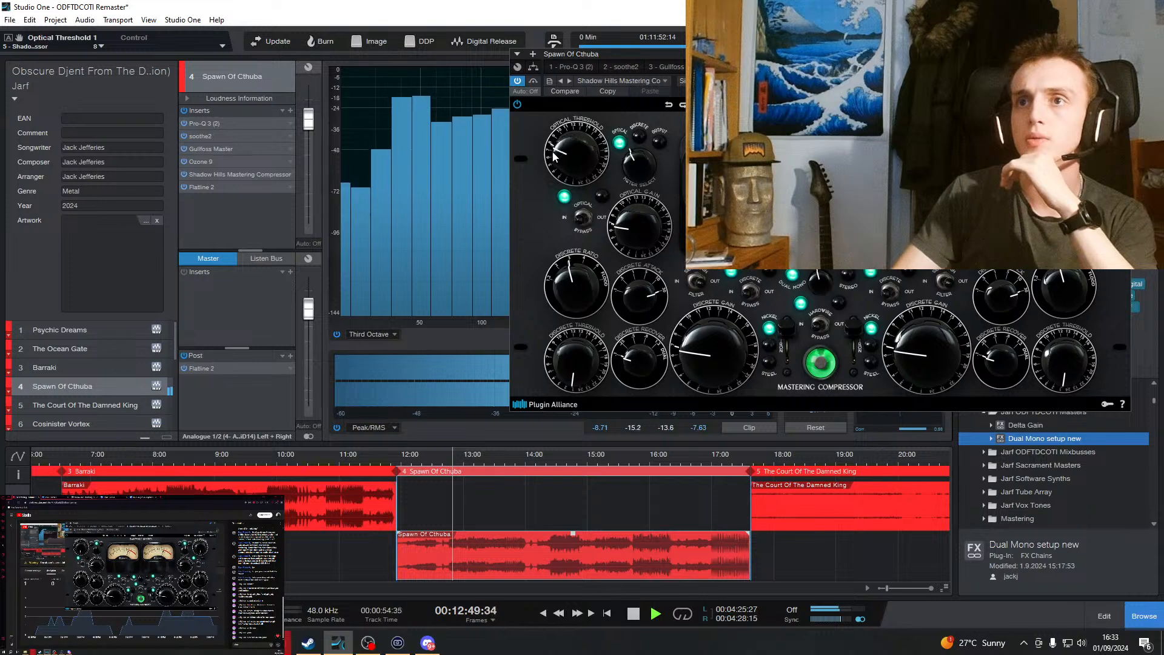
drag(556, 151, 558, 145)
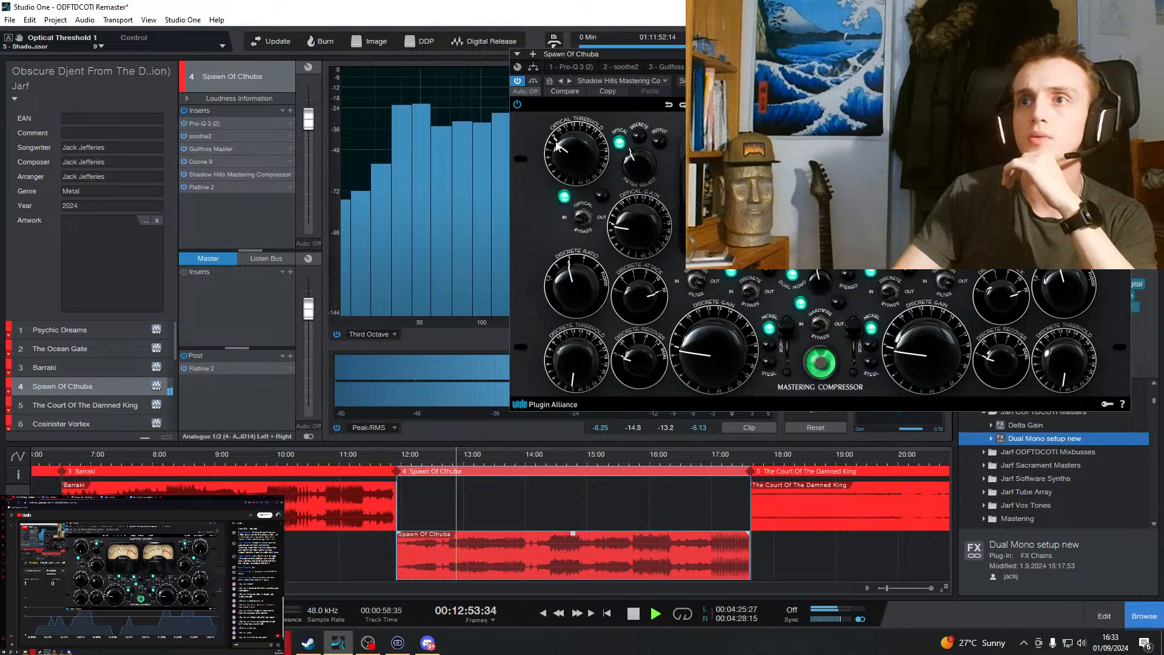
drag(558, 143, 559, 142)
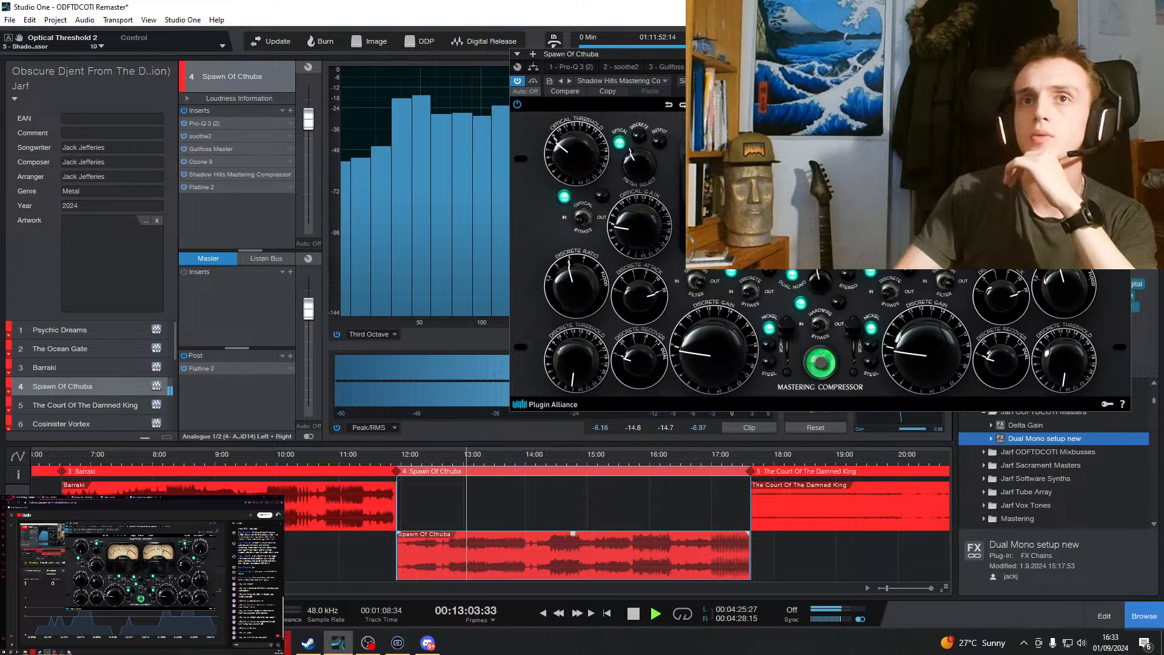
drag(588, 152, 586, 157)
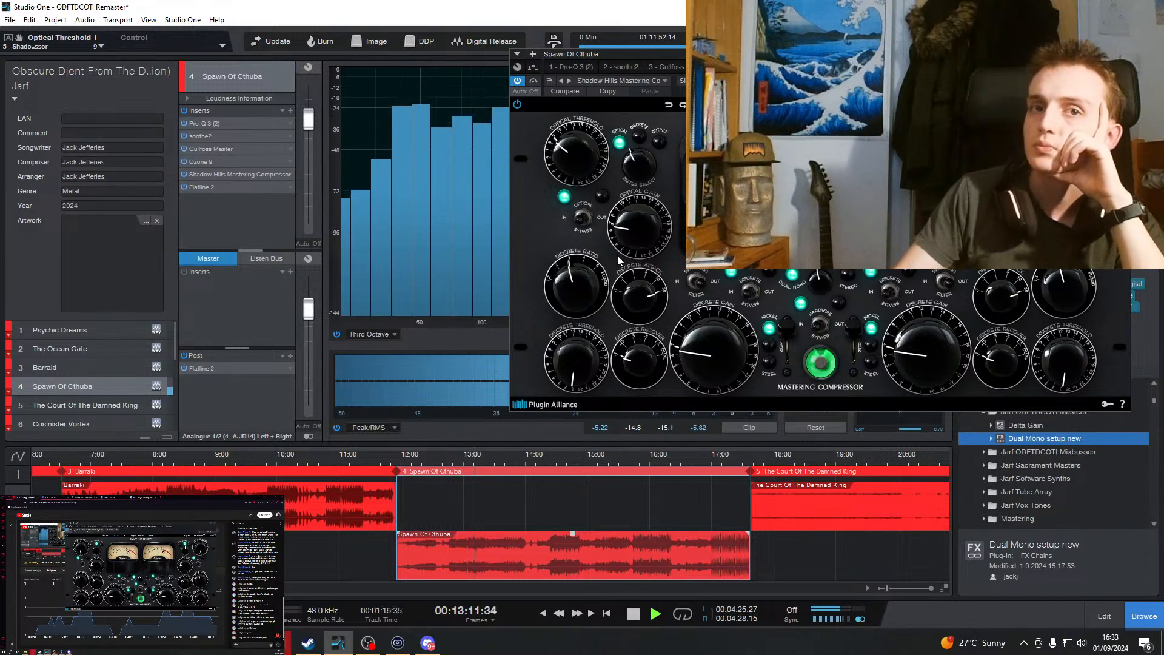
Lower the system volume while listening to the compressed track, and stop playback.
key(XF86AudioLowerVolume)
key(XF86AudioLowerVolume)
key(XF86AudioLowerVolume)
key(XF86AudioLowerVolume)
key(XF86AudioLowerVolume)
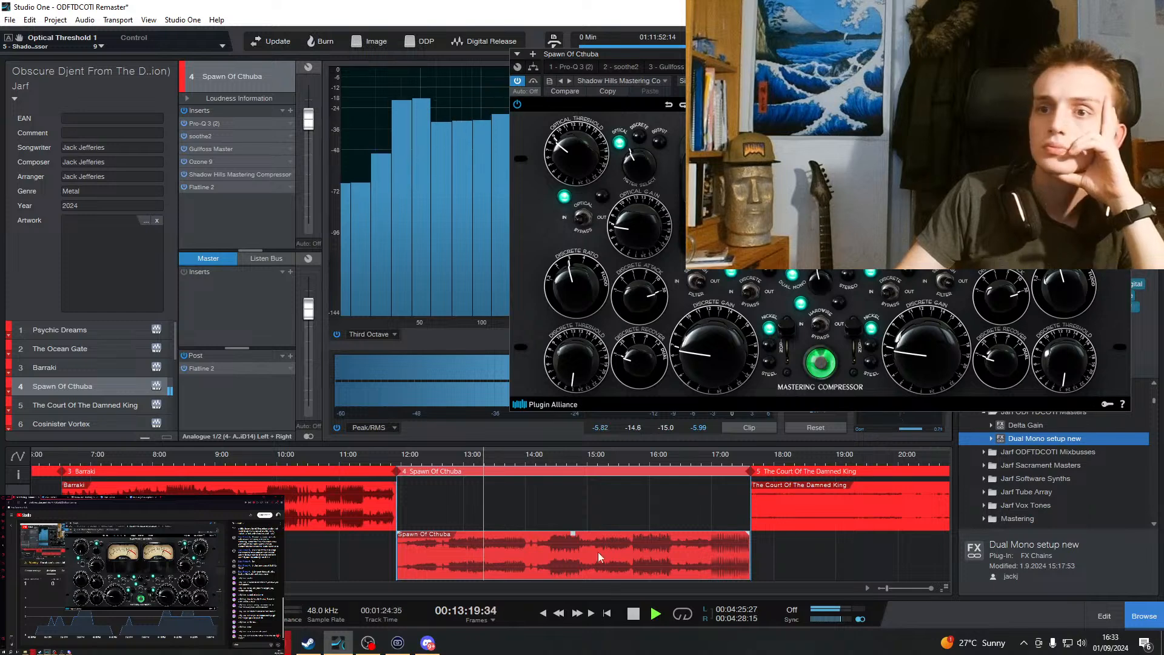
key(space)
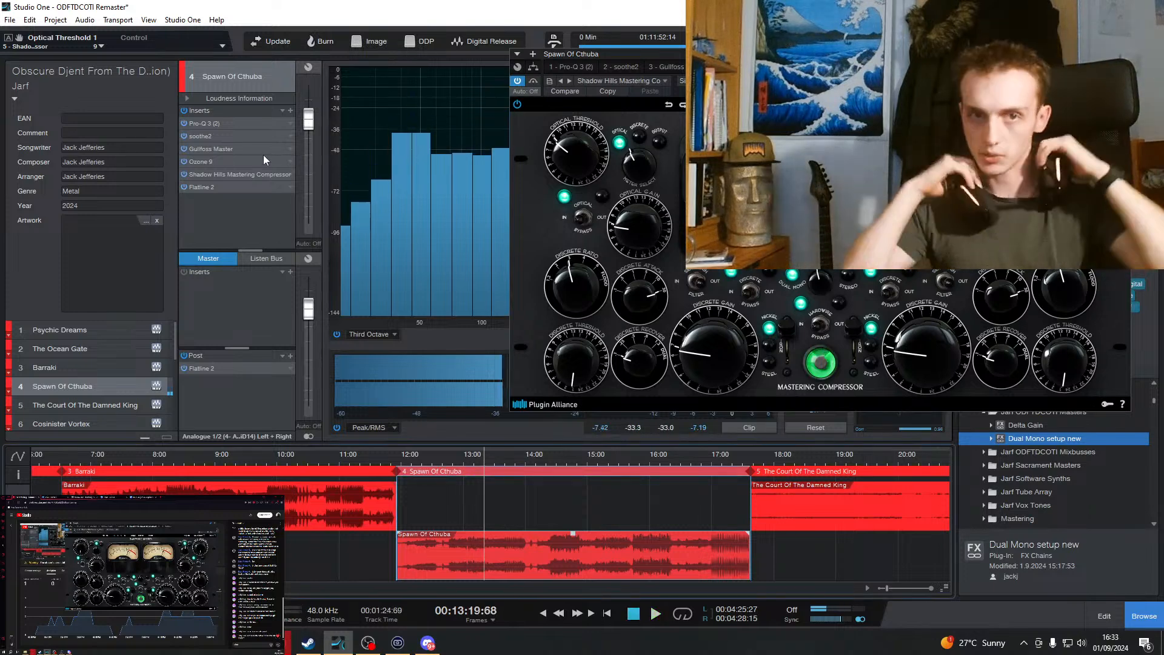
Open Pro-Q 3, enlarge its interface, move the window clear to inspect the 35 Hz low cut, and close it.
click(212, 123)
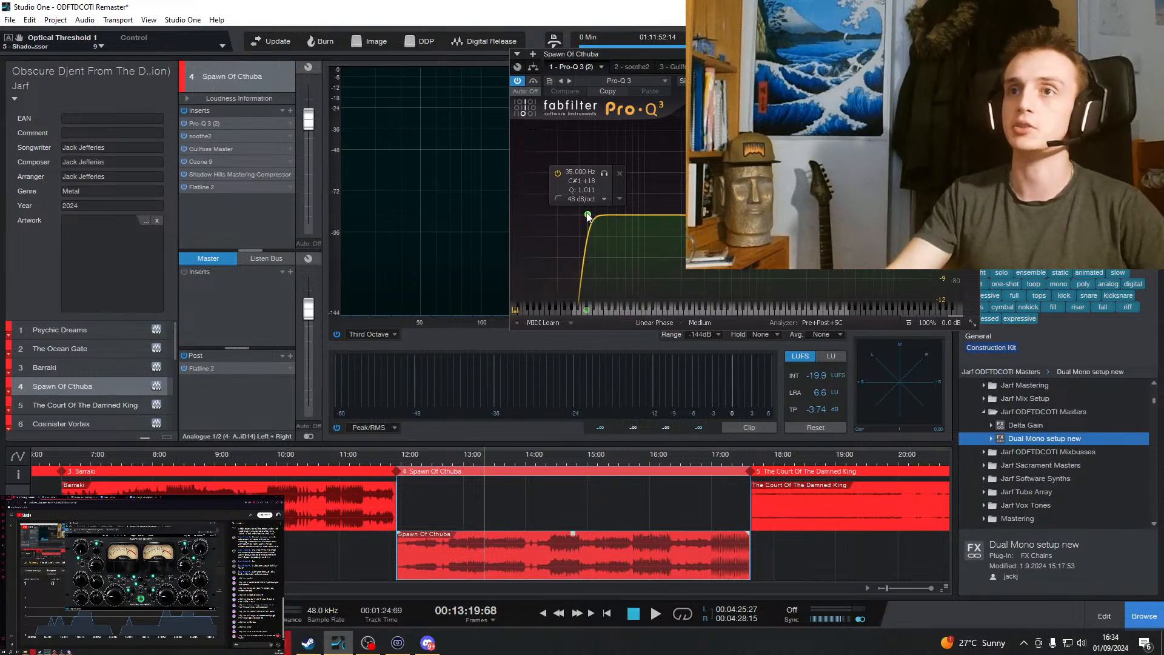
click(973, 322)
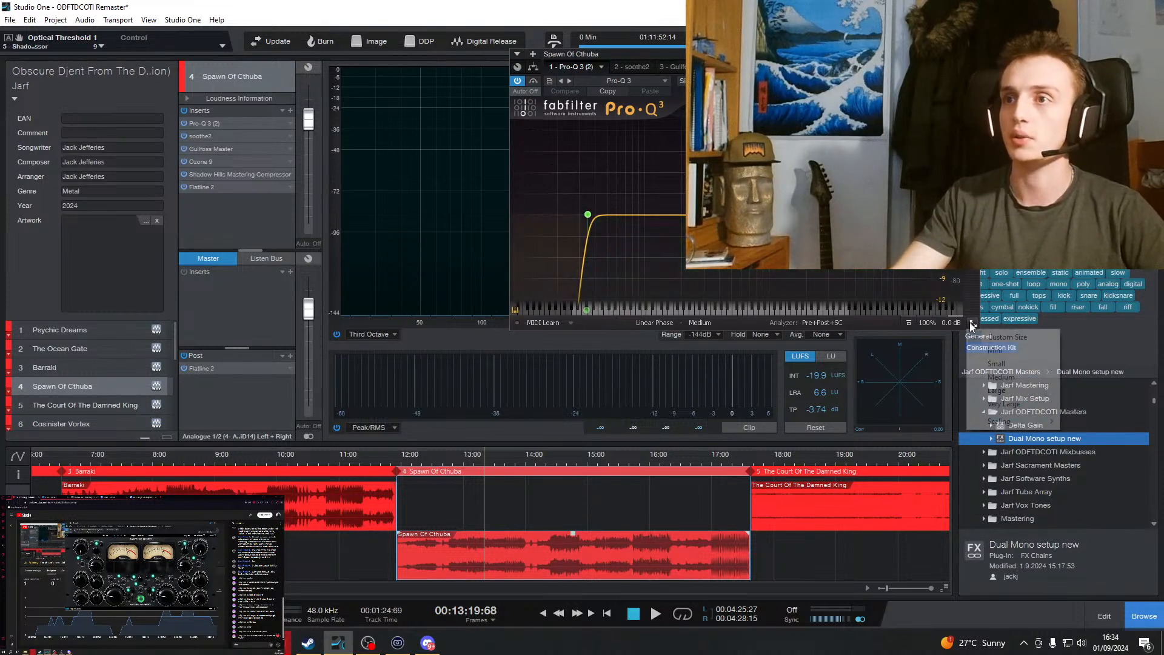
click(1007, 405)
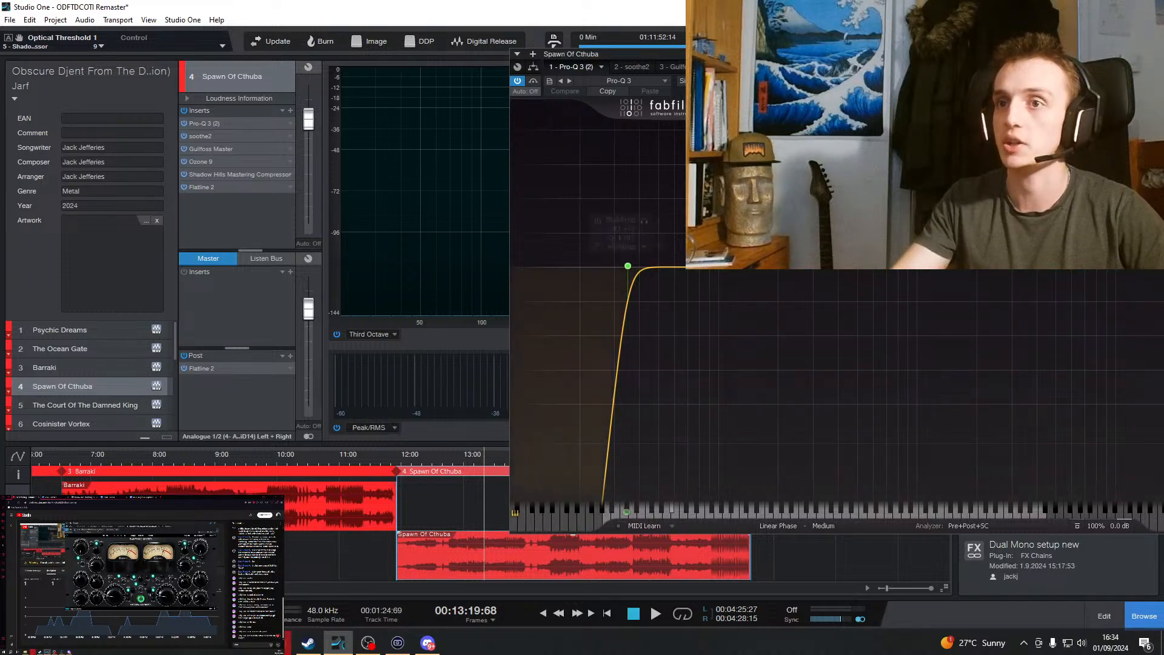
drag(930, 106, 445, 121)
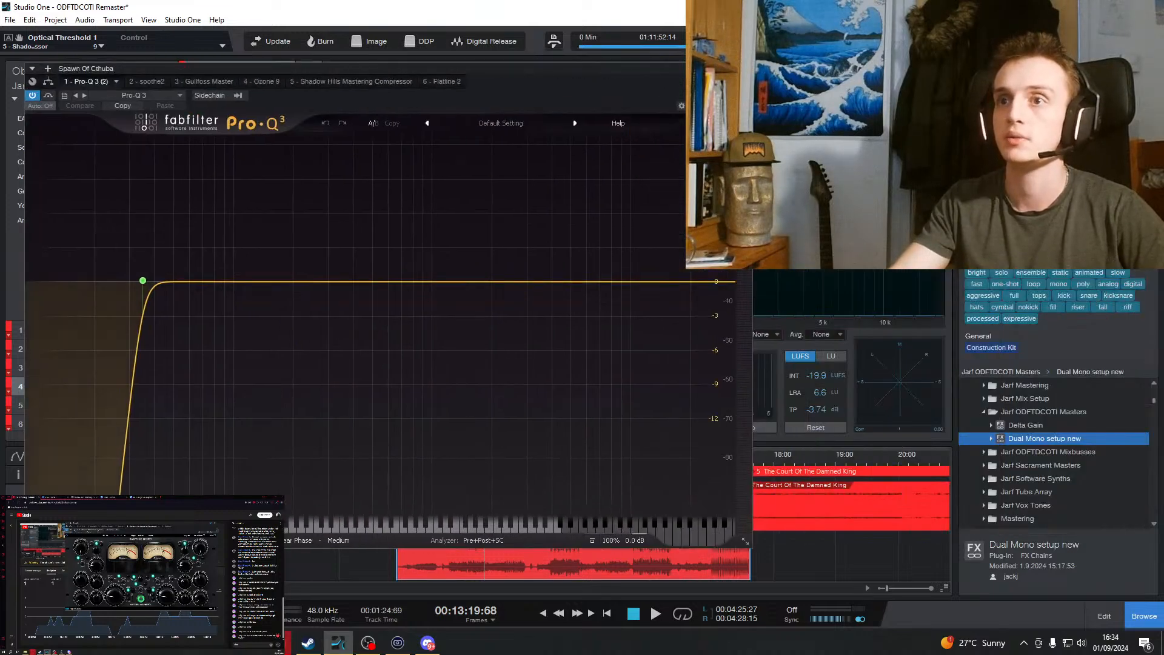
click(745, 68)
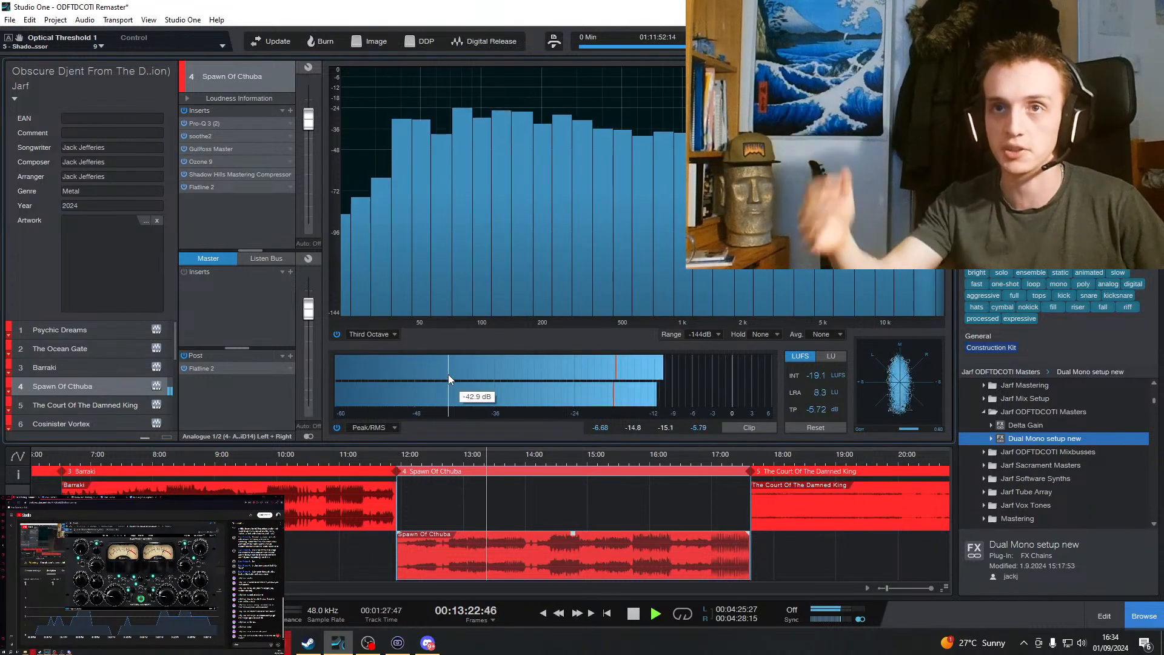
Expand the Shadow Hills compressor's parameters in the insert list and restart playback of the track.
click(223, 170)
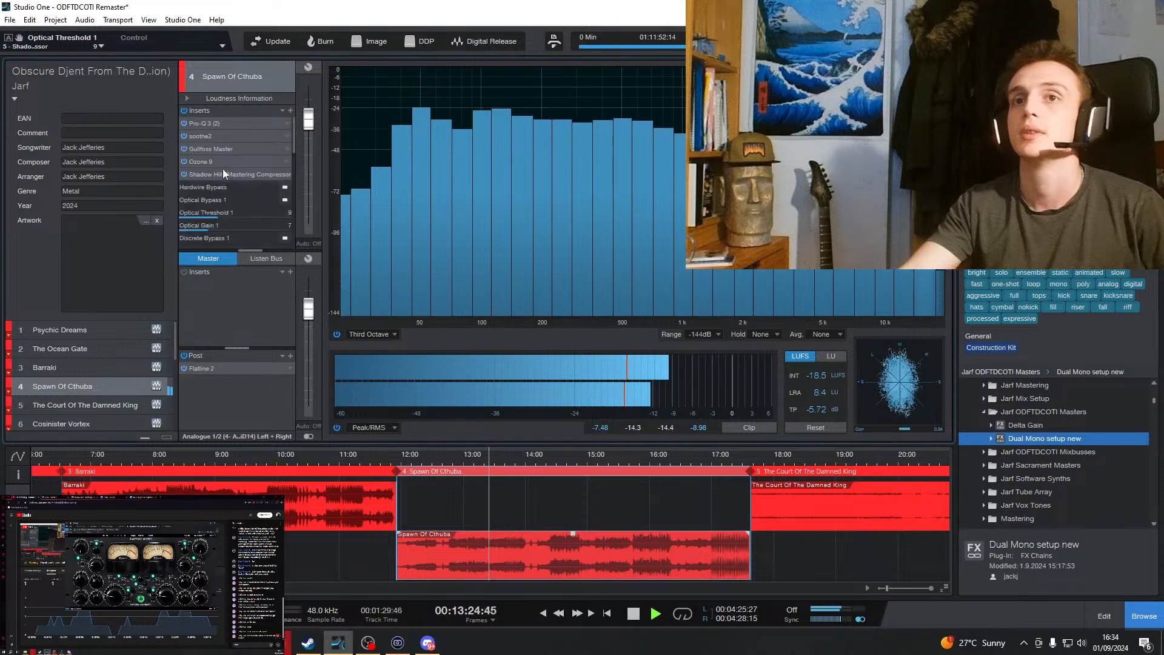
key(space)
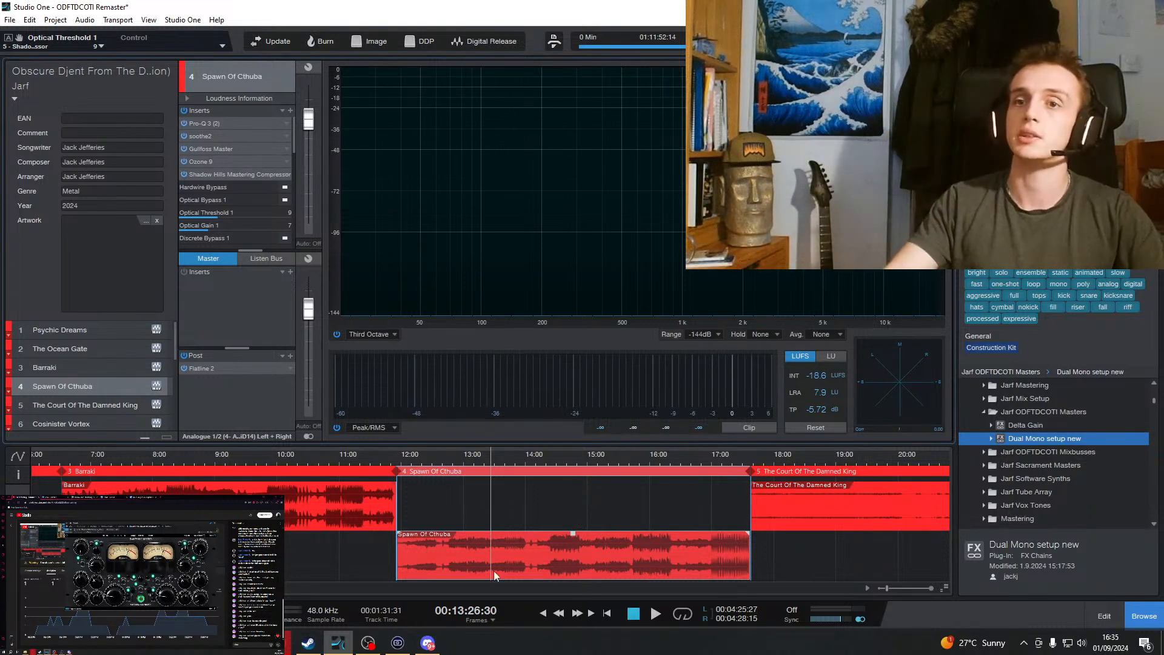
click(657, 617)
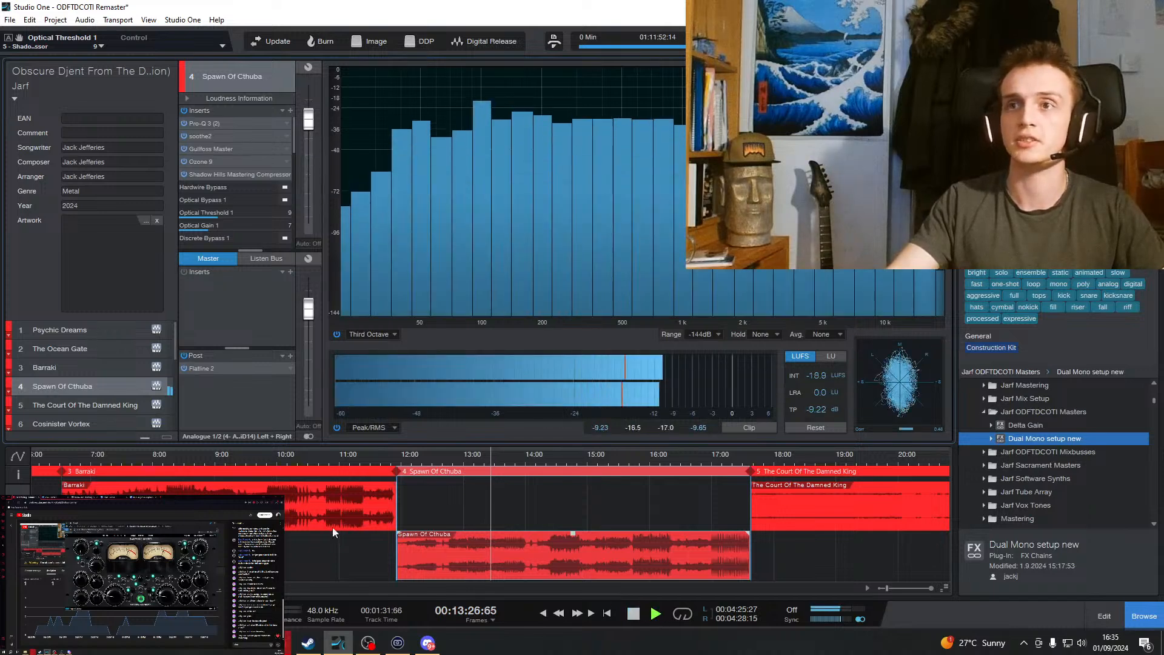
Open Ozone's dynamic EQ and lower the gain of the 58 Hz band shelf to 1.0 dB.
click(212, 159)
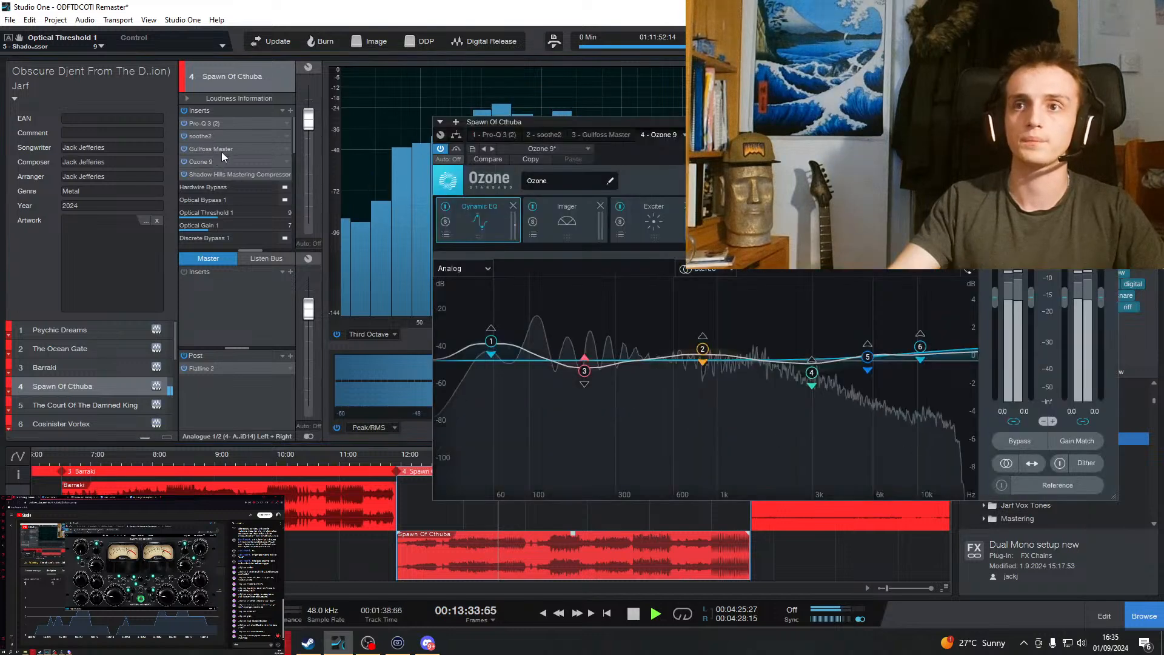
click(566, 219)
click(480, 222)
mouse_move(511, 342)
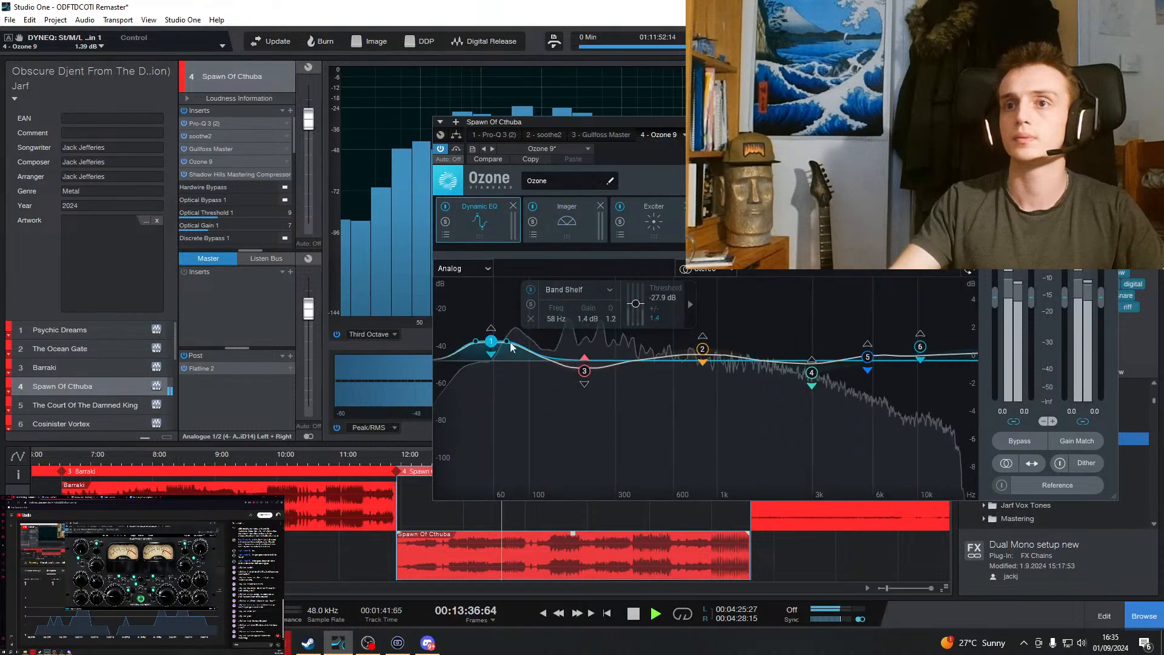
scroll(584, 324, down, 2)
scroll(585, 325, up, 2)
scroll(586, 325, down, 1)
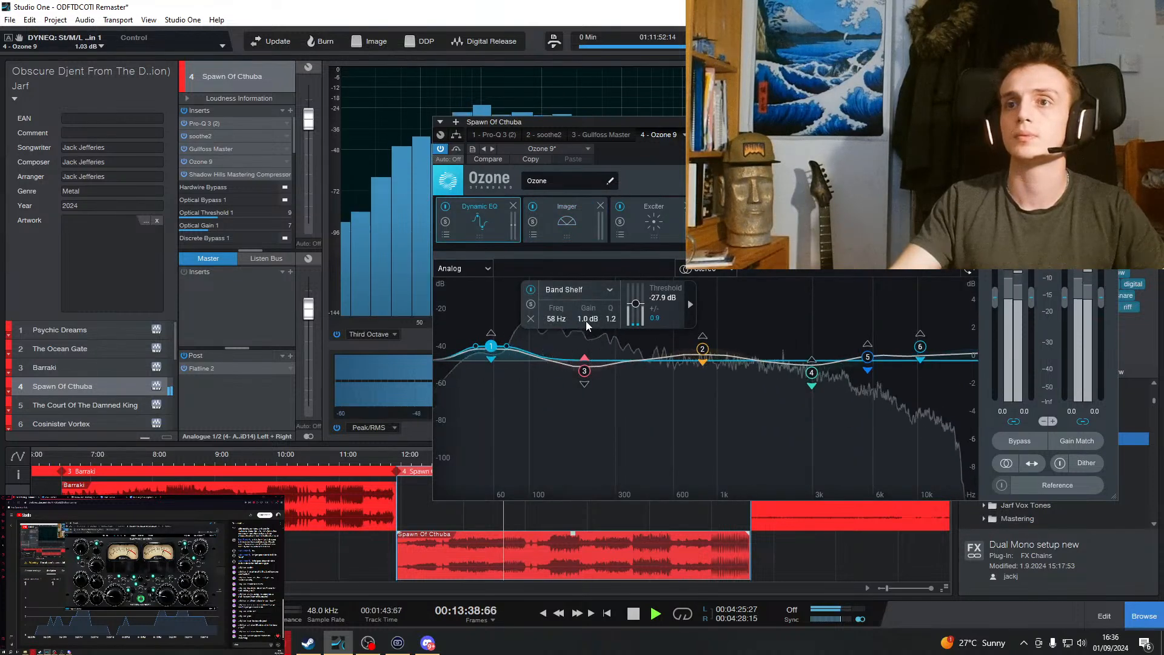
Narrow the Band 1 stereo width to -58.2 in Ozone's Imager and stop playback.
click(554, 221)
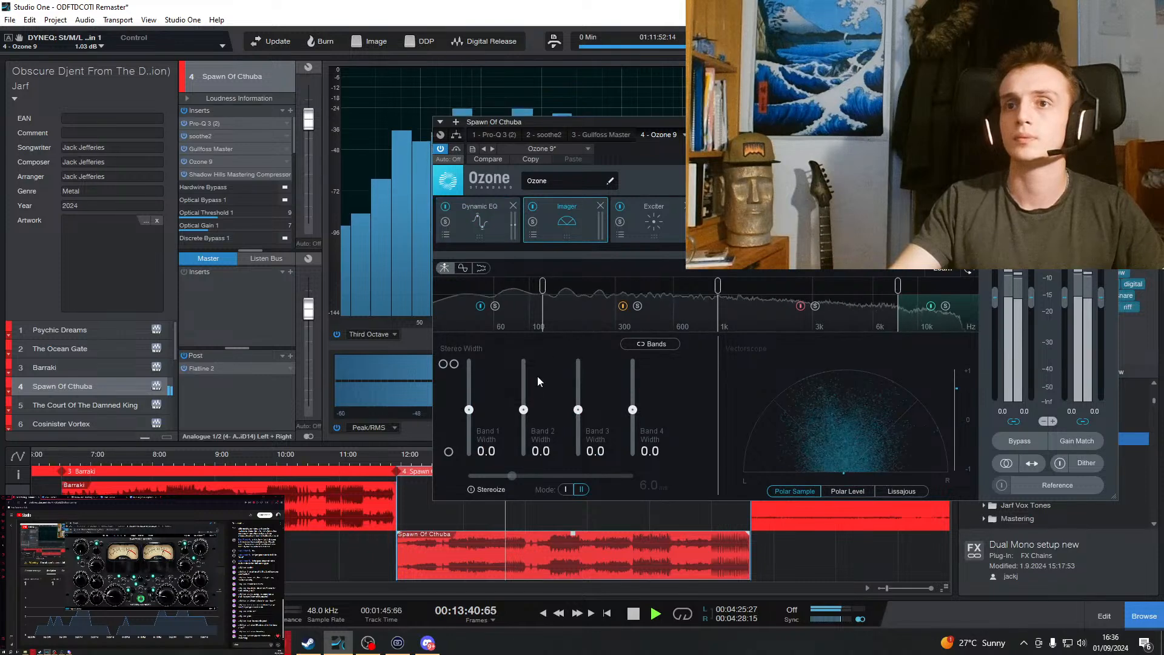
drag(471, 416, 481, 475)
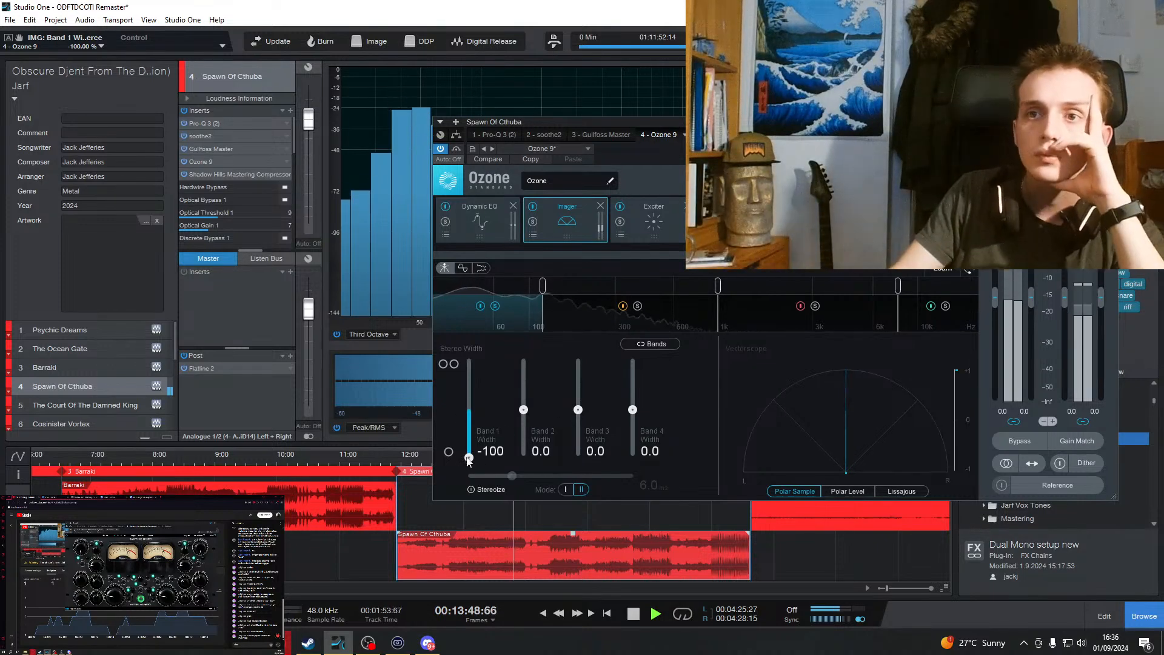
drag(470, 458, 496, 444)
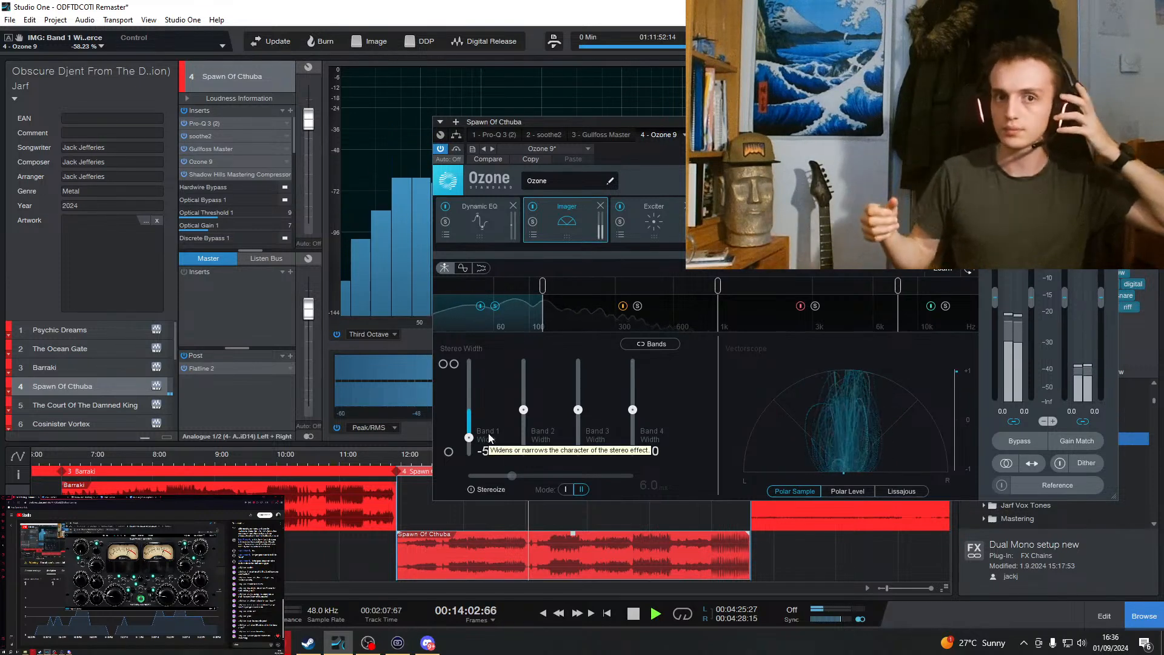
click(634, 614)
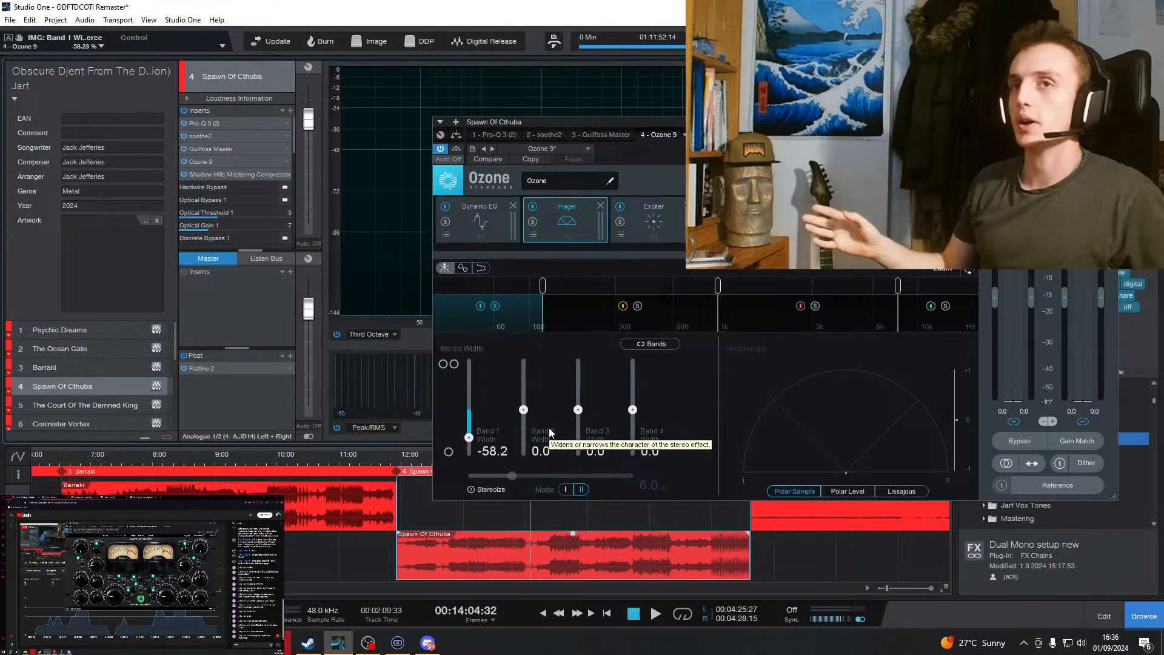
Add a brickwall high cut at 16000 Hz in Pro-Q 3 on Spawn Of Cthuba.
click(213, 122)
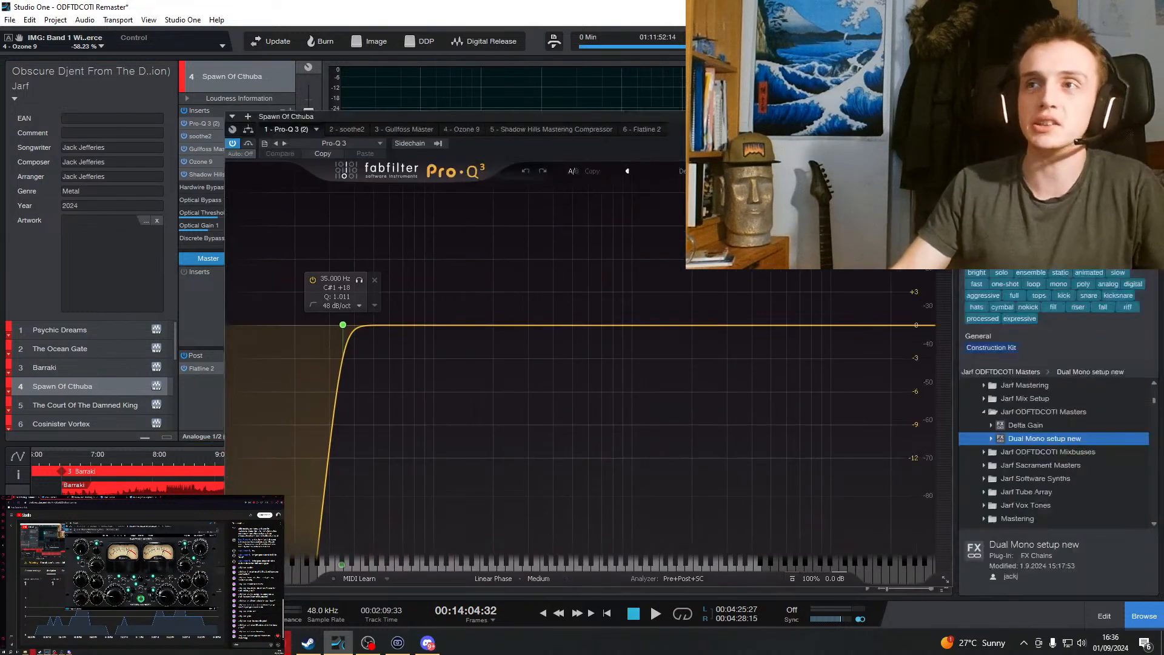
click(717, 312)
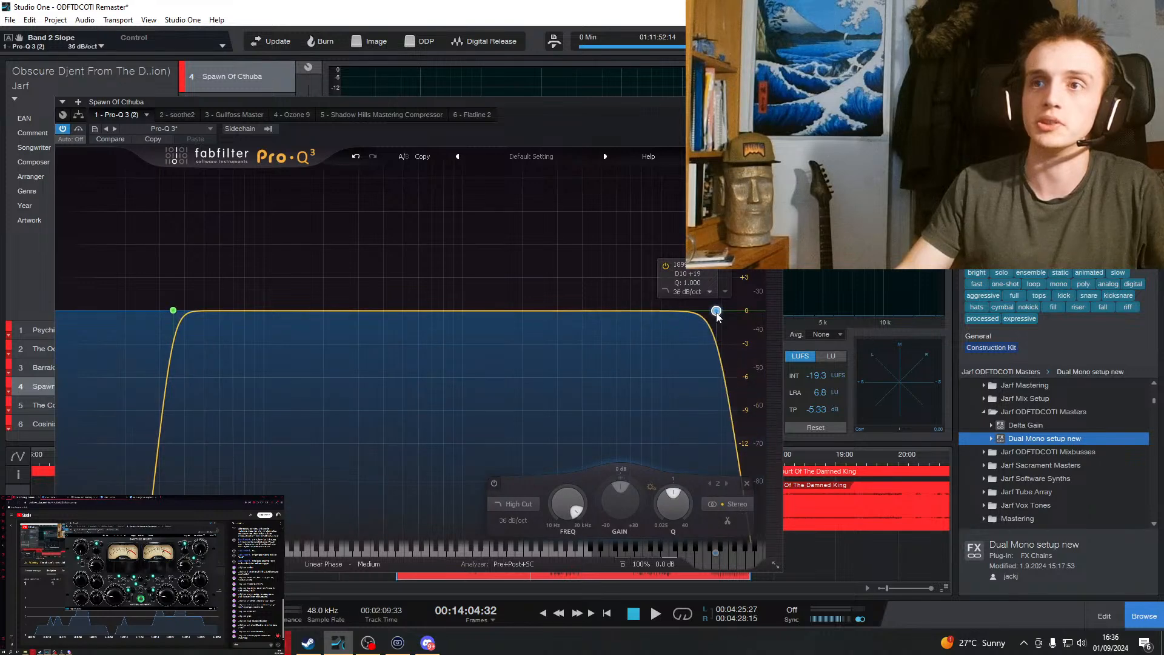
scroll(716, 311, up, 4)
drag(717, 311, 684, 311)
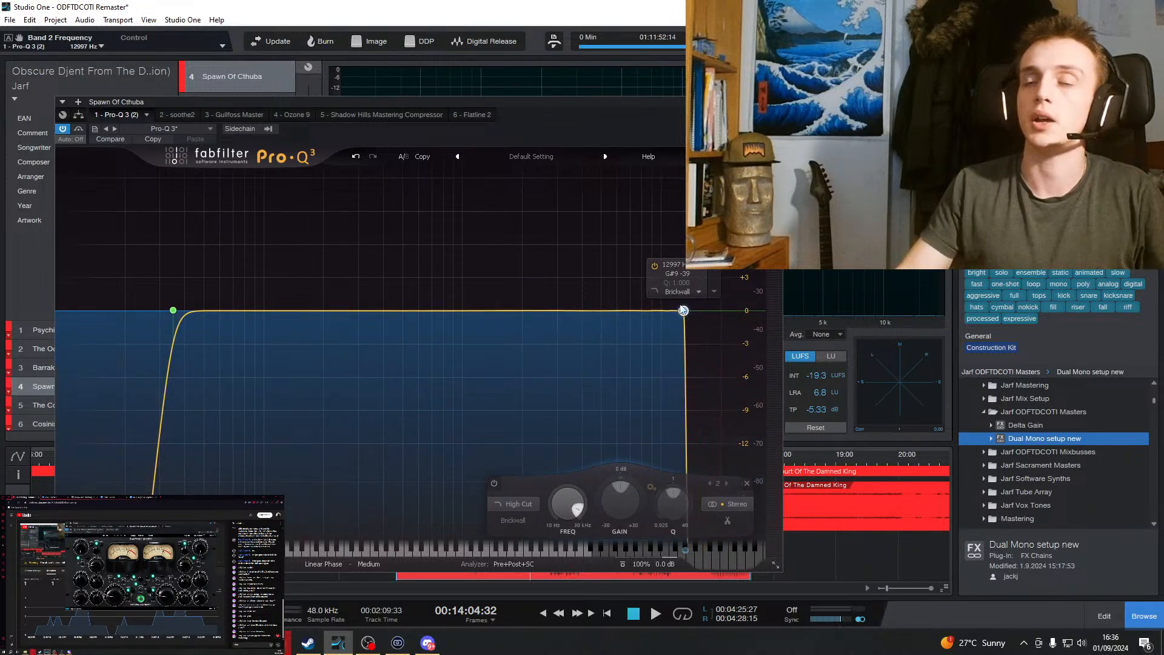
double_click(684, 267)
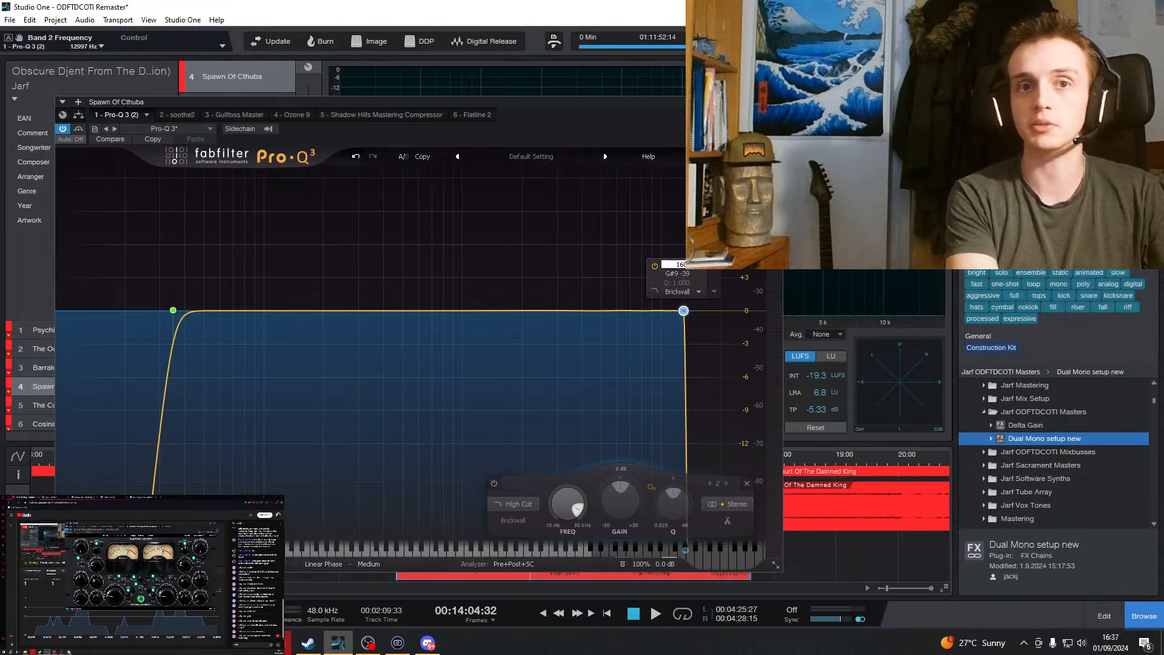
text(16000)
key(Return)
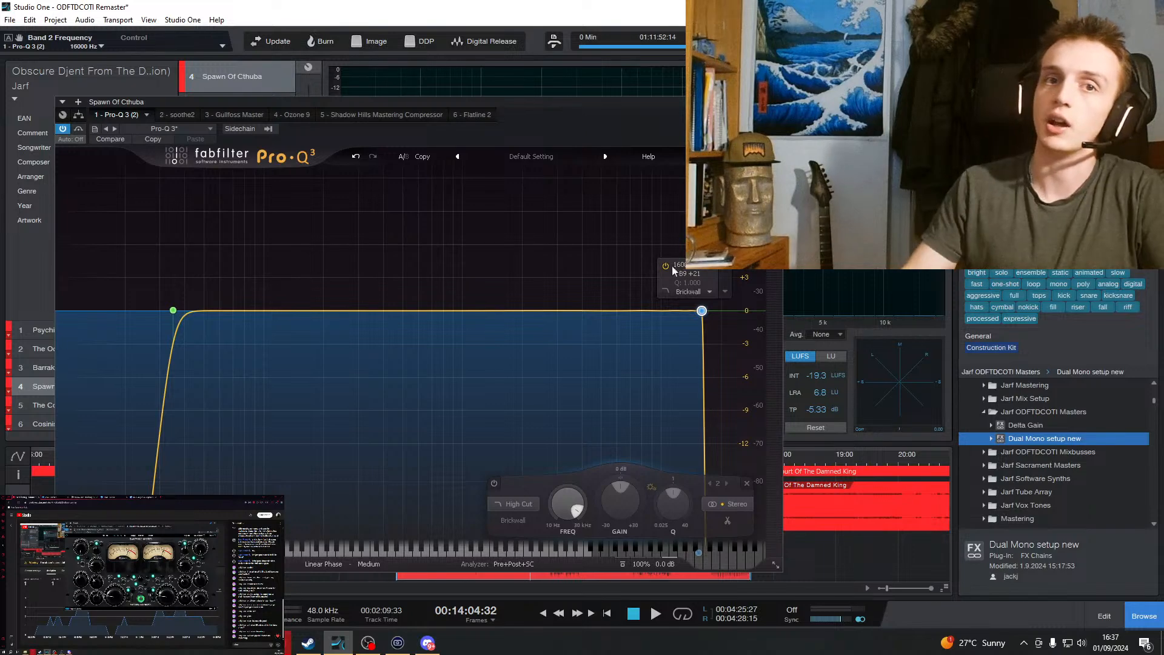
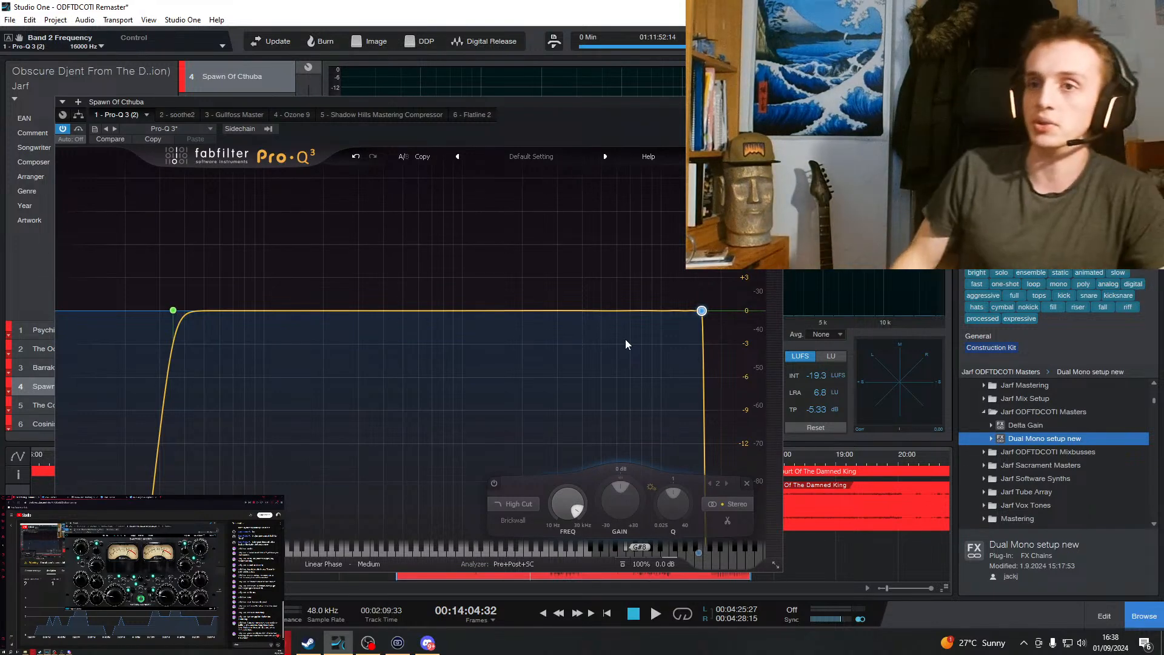
Delete the 16 kHz brickwall high cut band and close the Pro-Q 3 window.
mouse_move(719, 320)
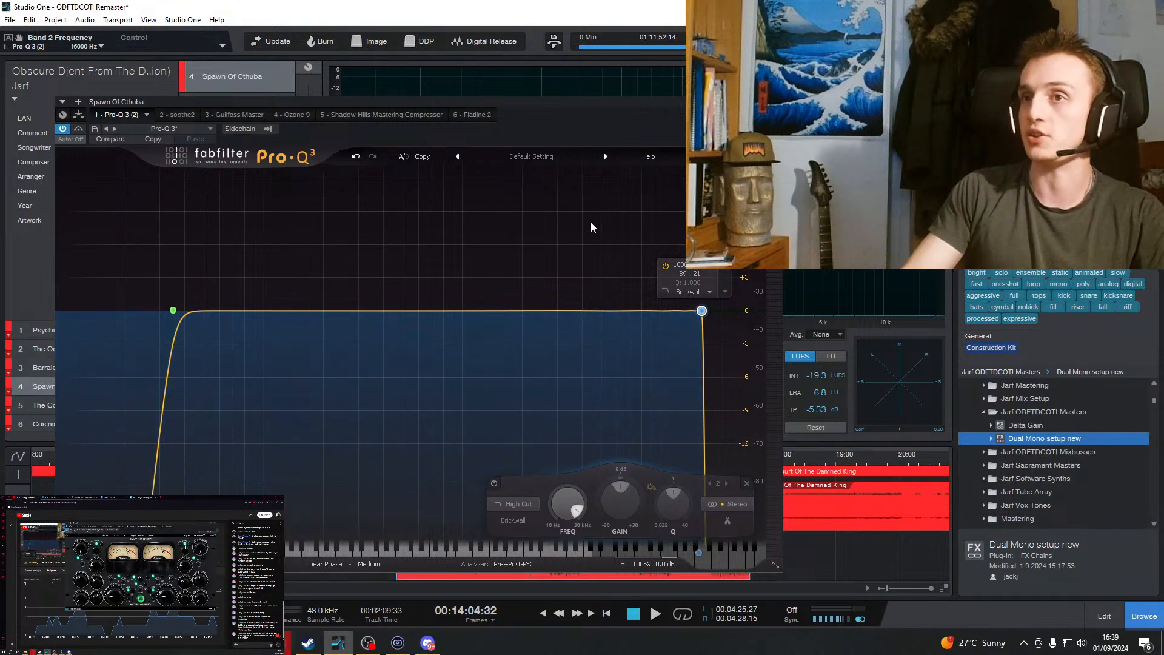
click(691, 270)
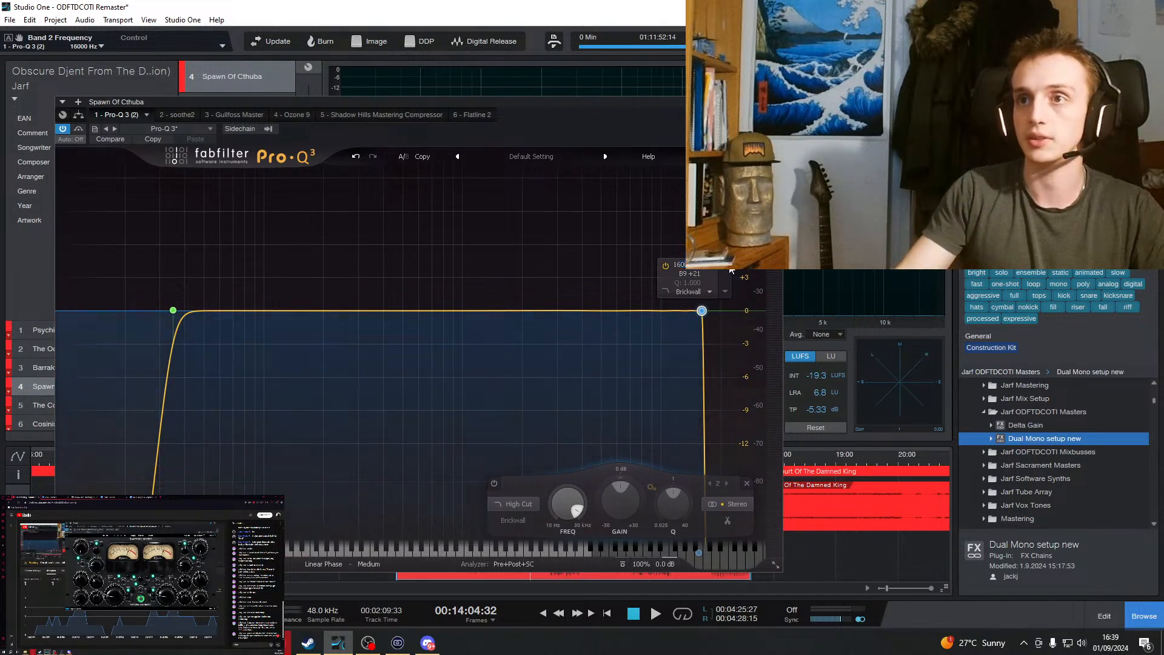
click(726, 266)
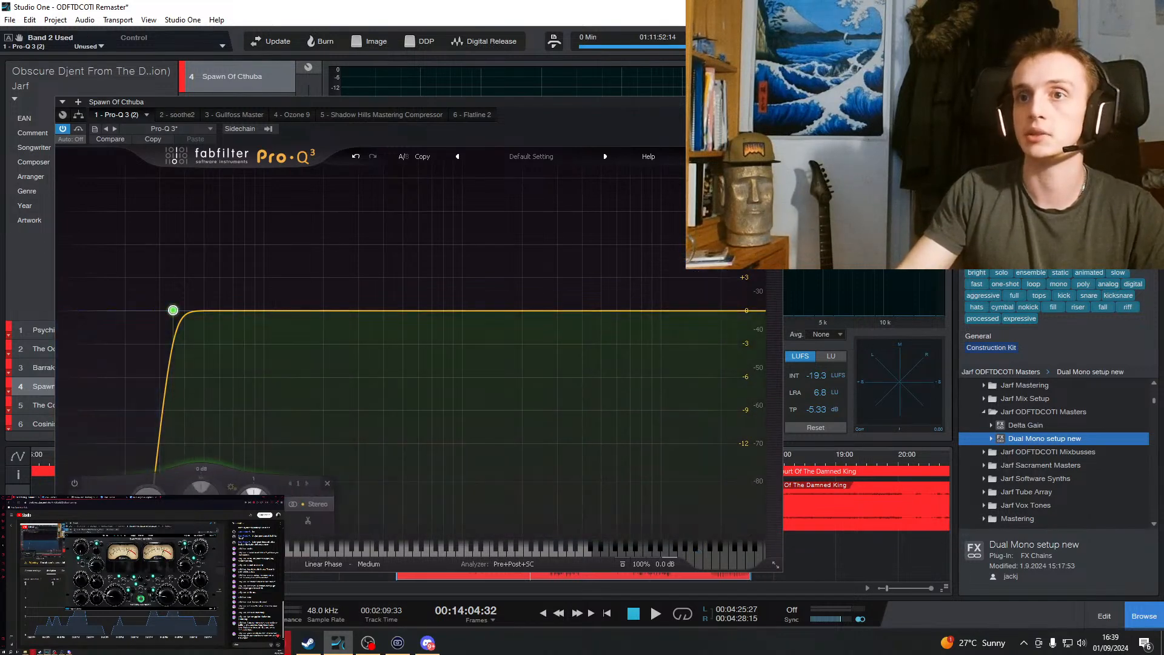
click(776, 102)
Play Spawn Of Cthuba from shortly before 13:00 on the timeline and collapse the Shadow Hills compressor's parameters in the insert list.
click(560, 457)
key(space)
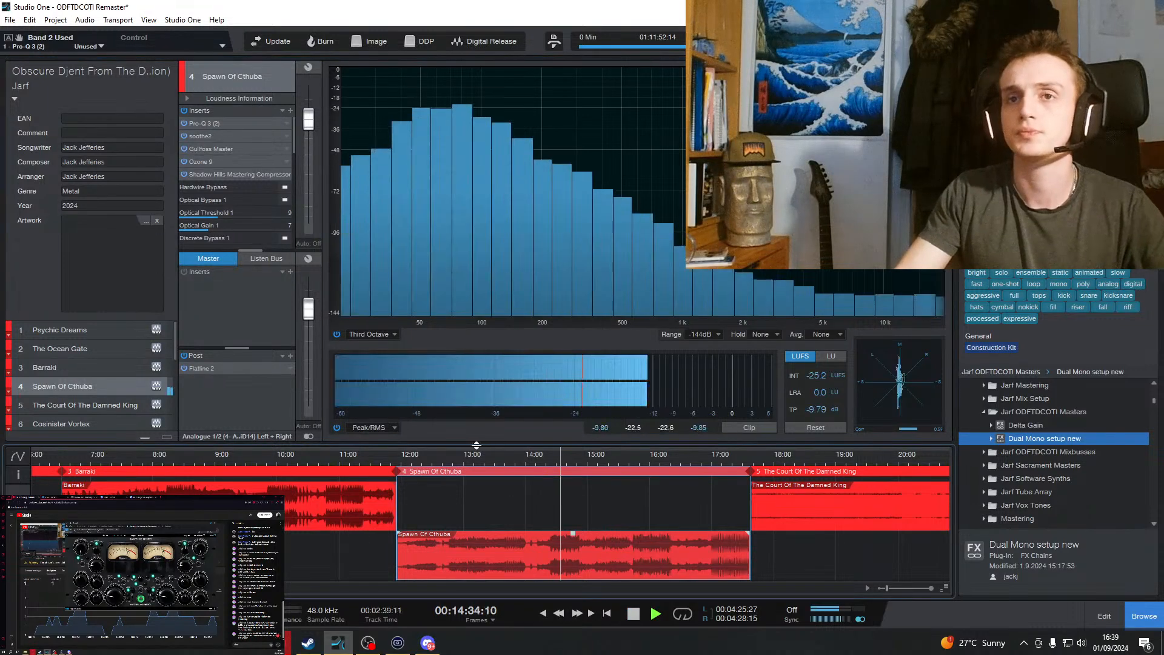
click(454, 457)
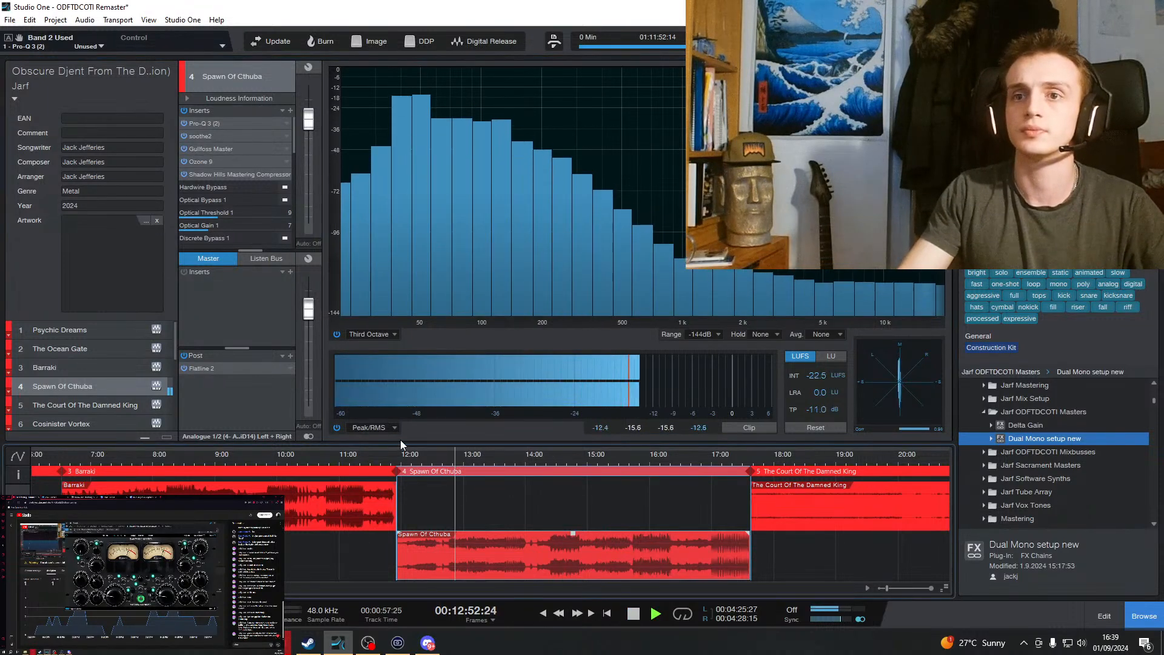
click(288, 176)
click(313, 203)
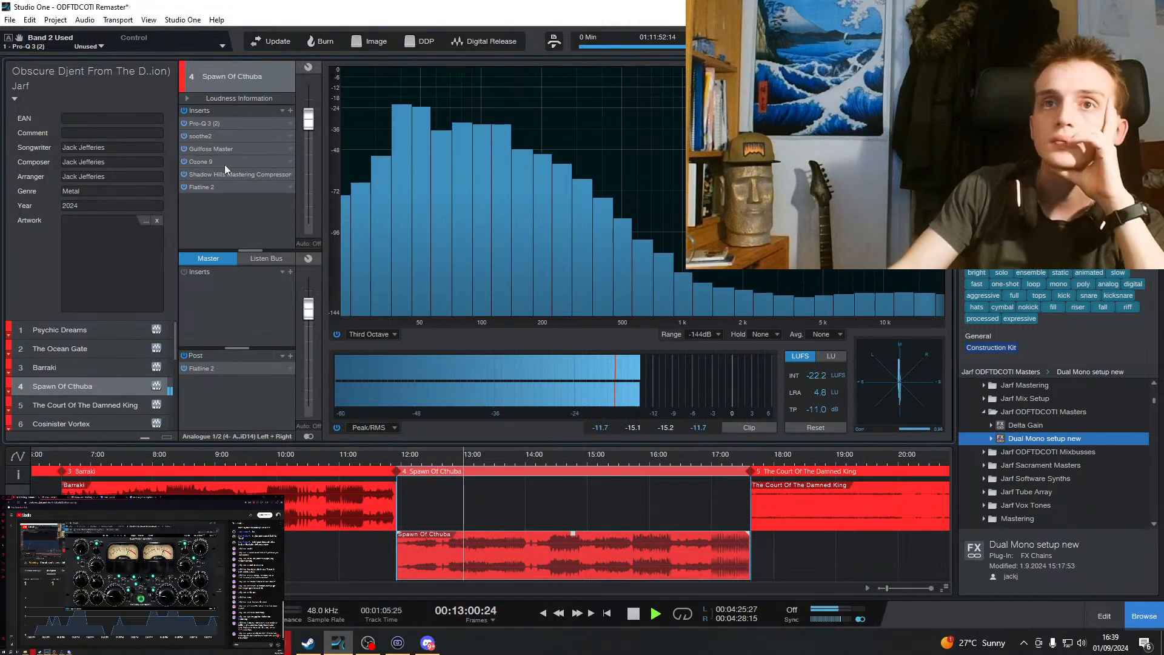
Open Ozone, set the Imager's Band 1 stereo width to -44.3, stop playback and close the plug-in.
double_click(205, 162)
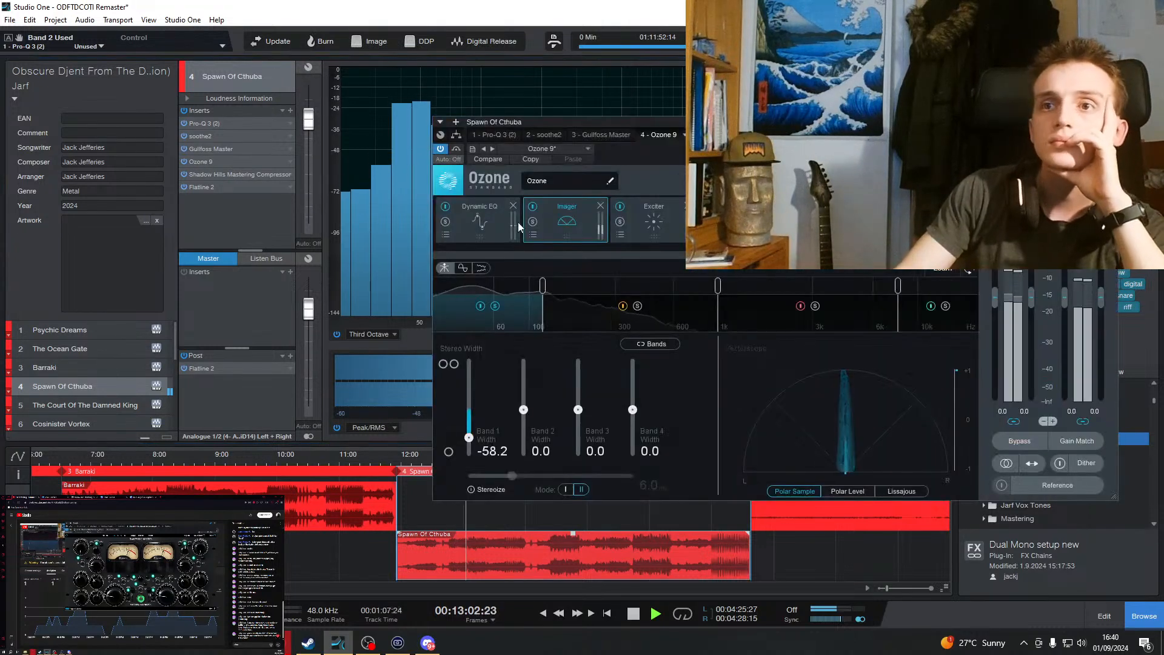
drag(470, 435, 487, 431)
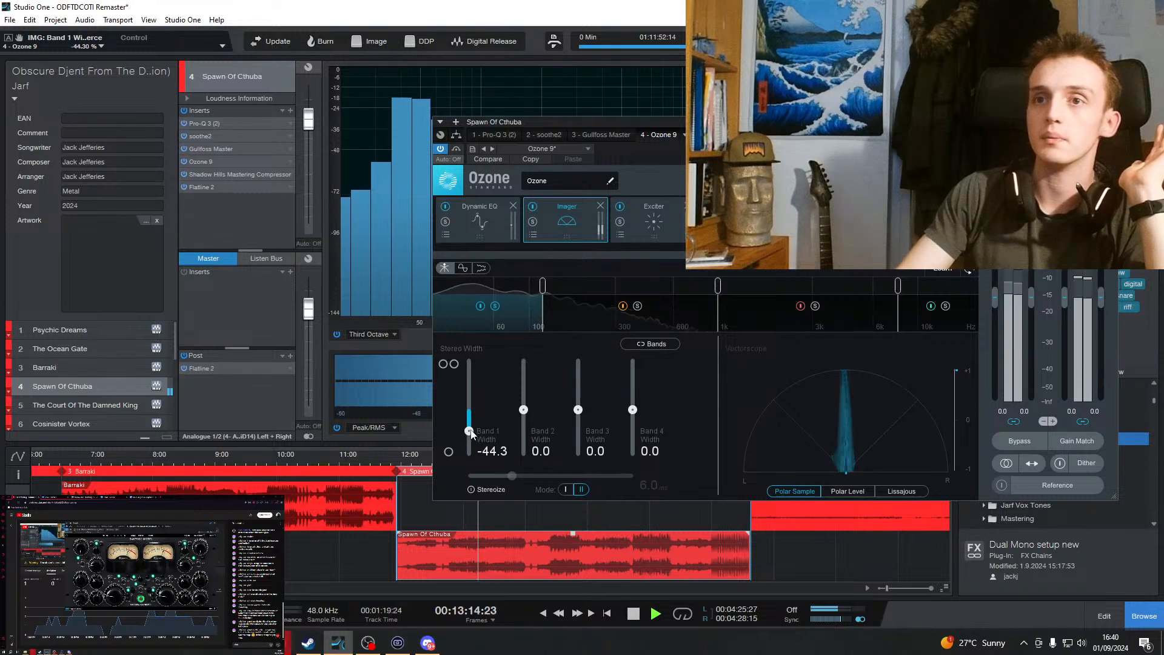
click(634, 612)
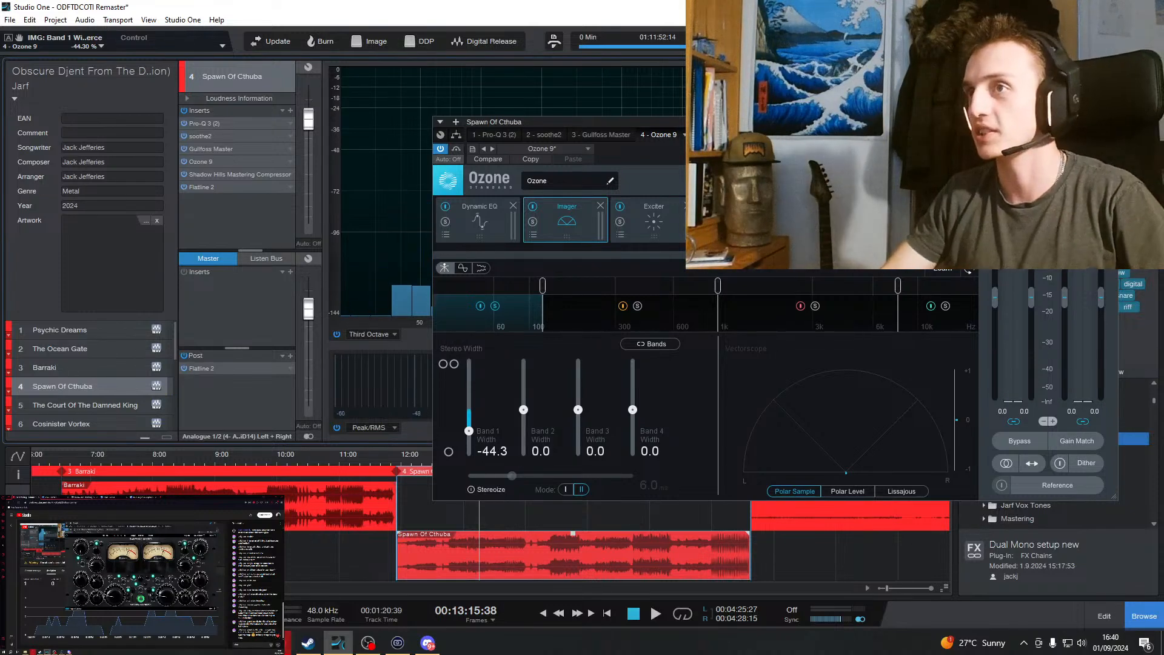
click(1111, 122)
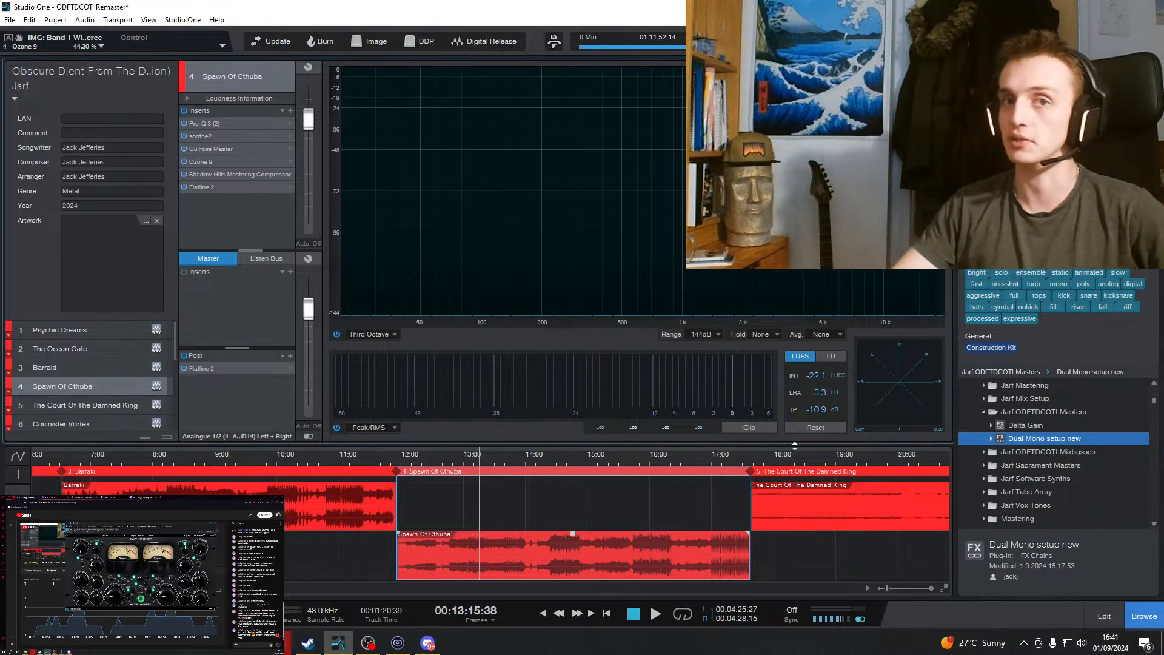
Resume playback, reopen Ozone and set the Imager's Band 1 width to -31.6 while soloing the band, finishing with it unsoloed.
click(656, 614)
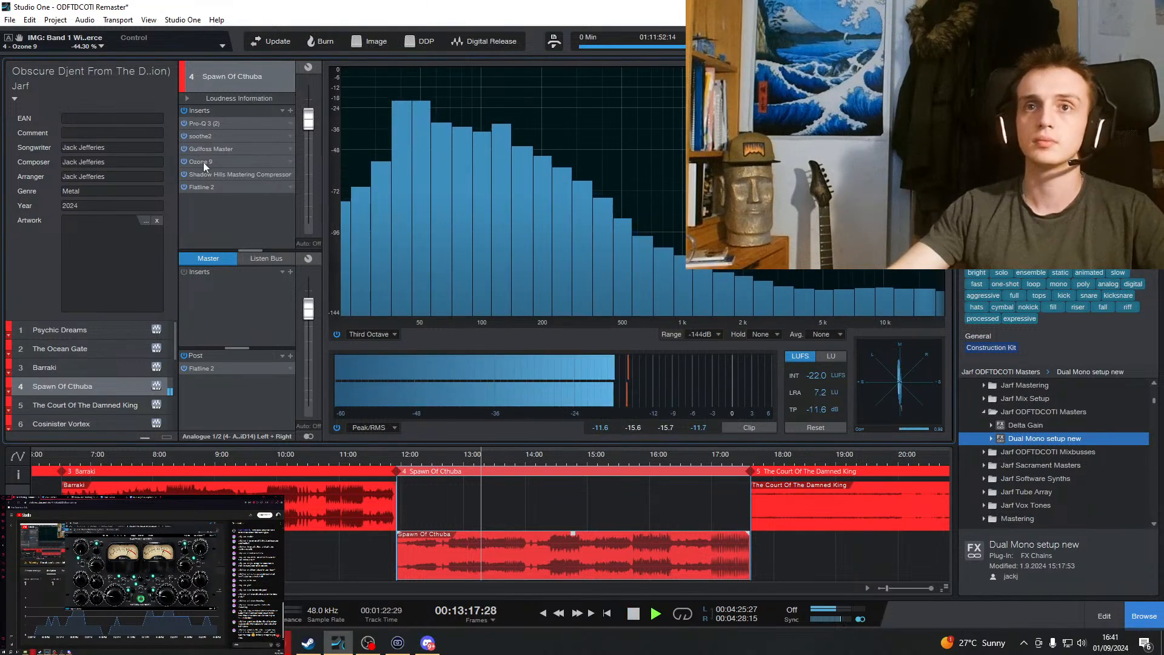
double_click(222, 162)
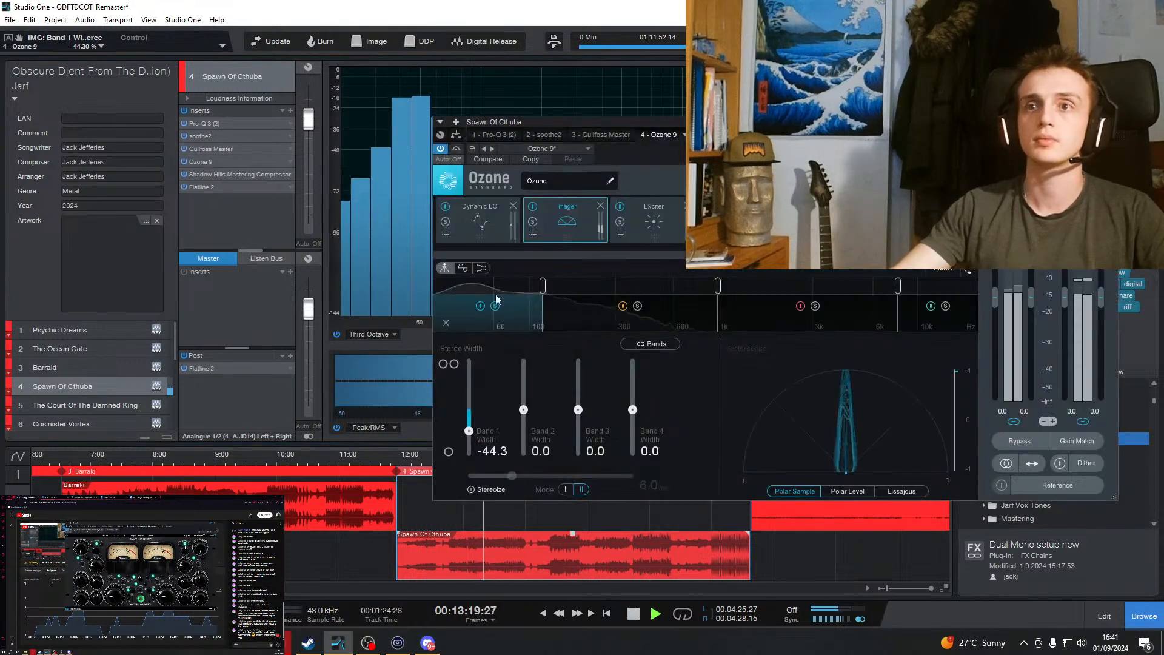
click(494, 307)
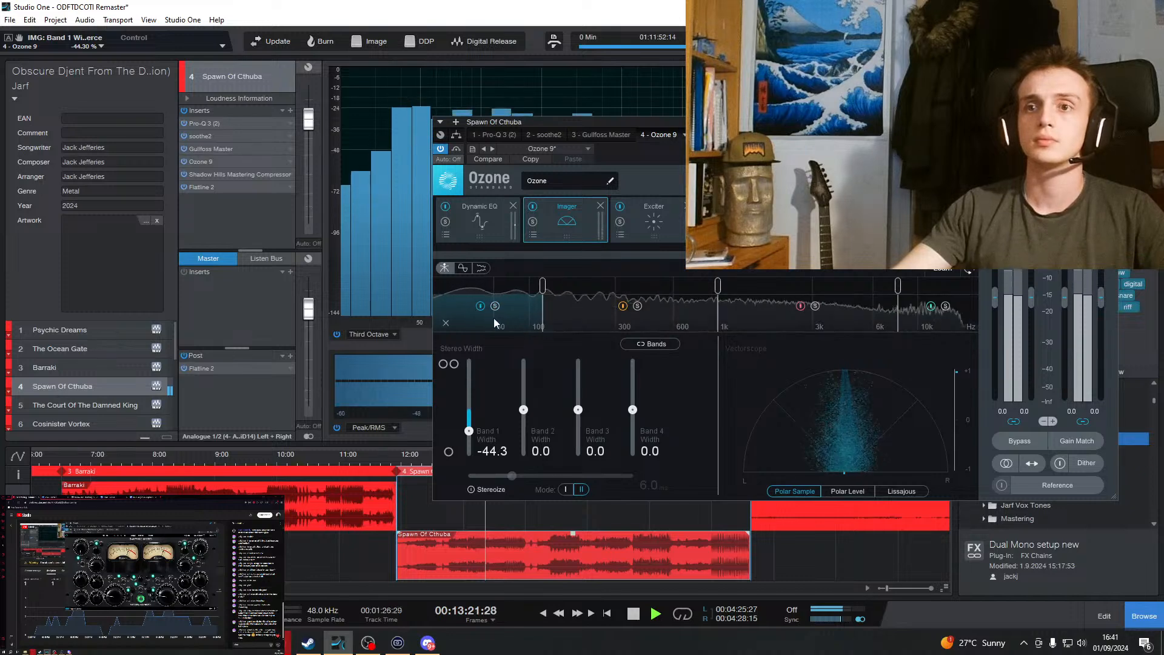
click(637, 306)
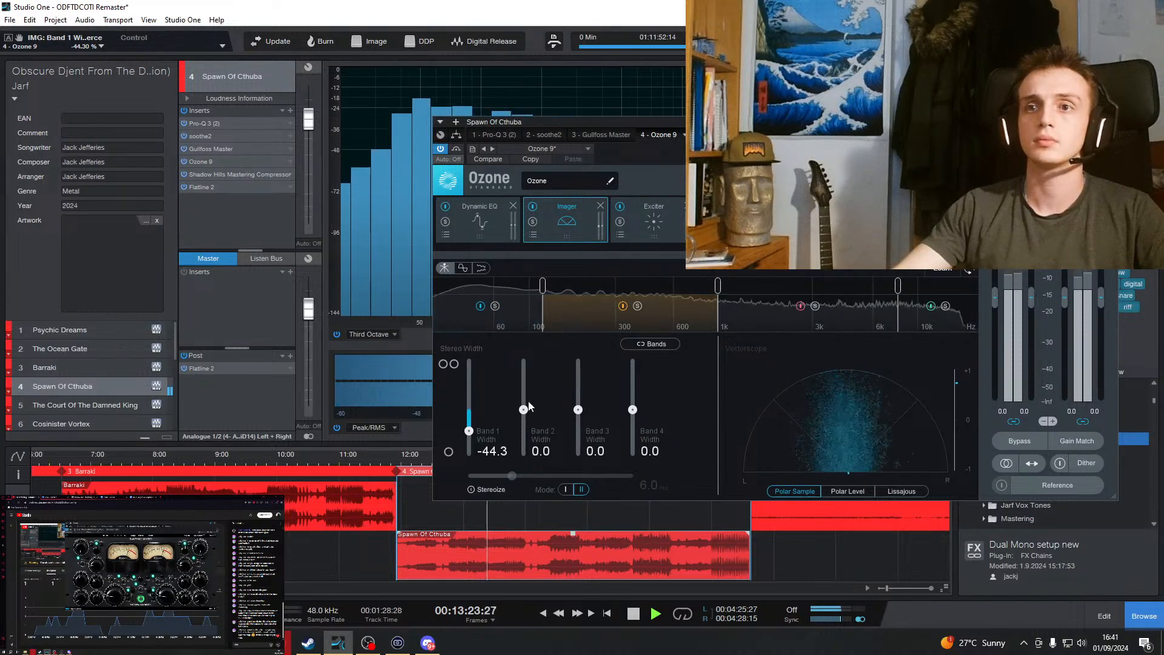
click(497, 305)
click(495, 307)
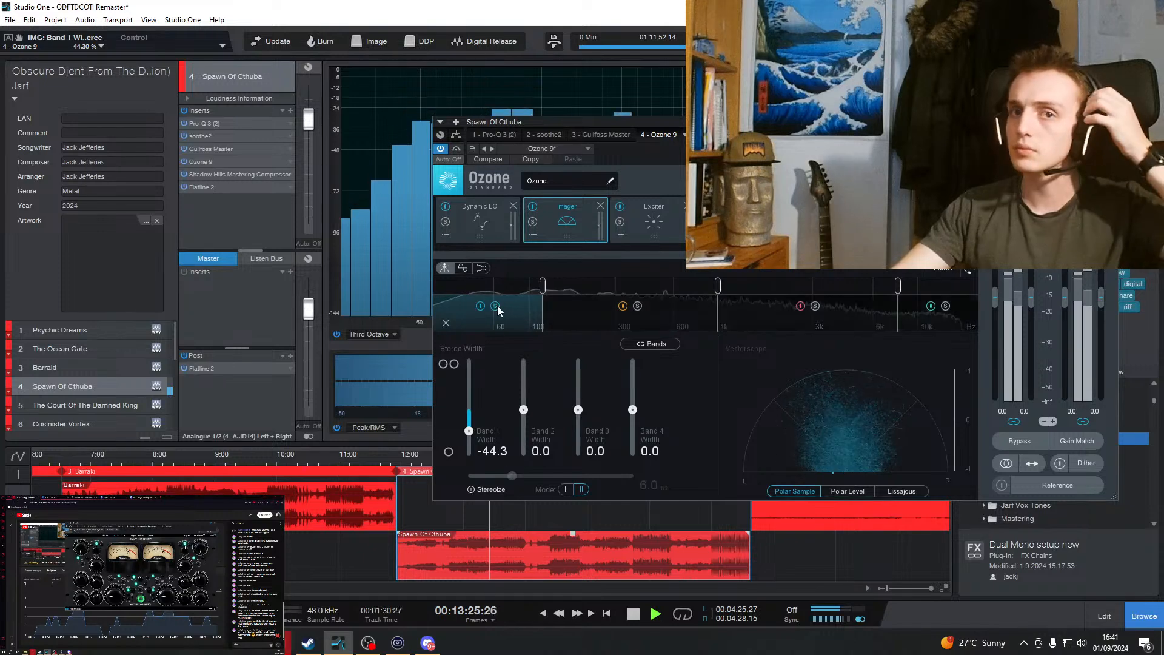
mouse_move(471, 432)
mouse_down()
mouse_move(470, 458)
mouse_move(474, 428)
mouse_up()
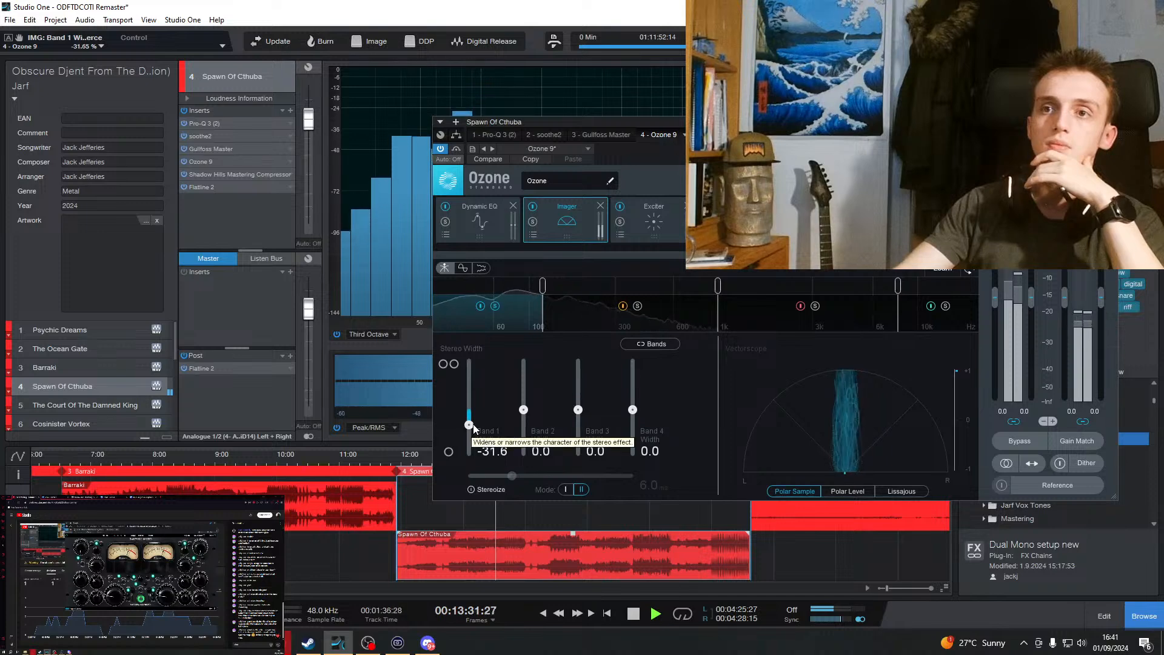
mouse_move(476, 421)
mouse_down()
mouse_move(482, 414)
mouse_move(478, 423)
mouse_up()
click(495, 307)
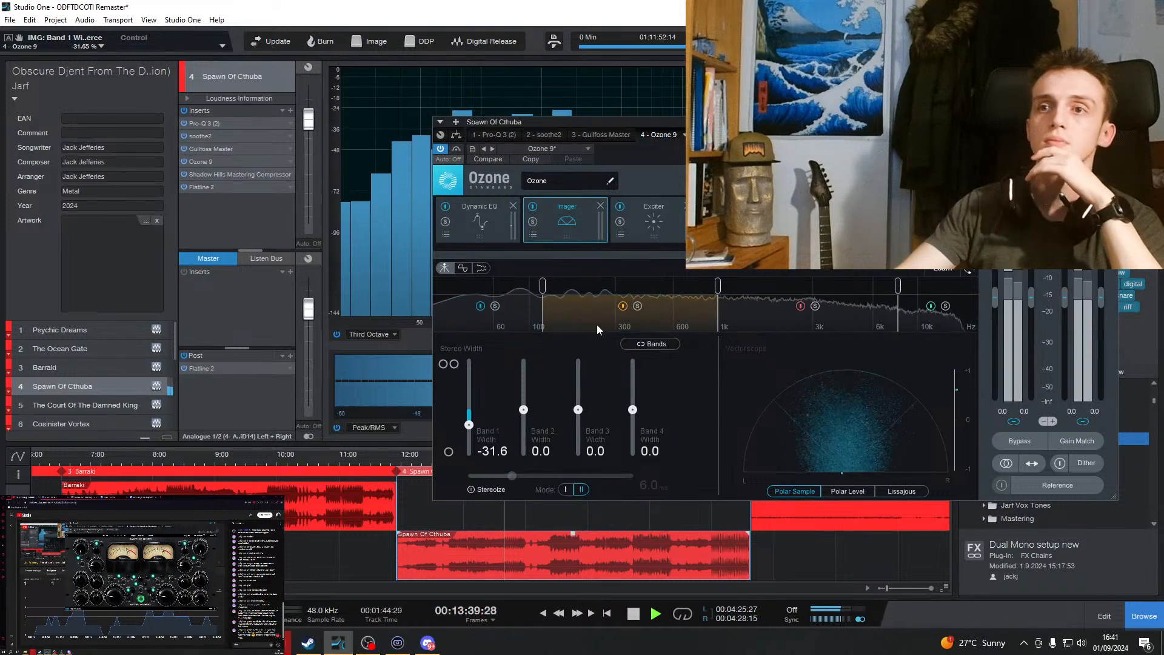
Set the Imager's stereo widths to -16.5 for Band 2, 25.3 for Band 3 and 35.4 for Band 4.
click(638, 306)
mouse_move(524, 410)
mouse_down()
mouse_move(524, 434)
mouse_move(535, 427)
mouse_up()
mouse_move(541, 416)
mouse_down()
mouse_move(551, 402)
mouse_move(549, 417)
mouse_up()
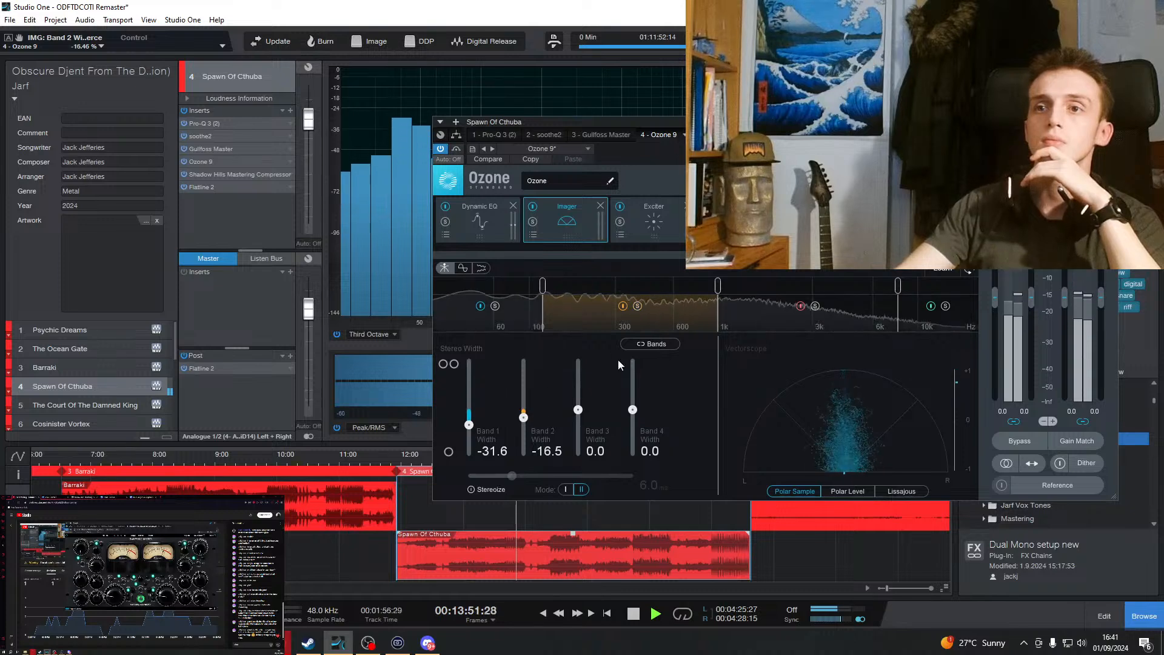
drag(578, 409, 642, 385)
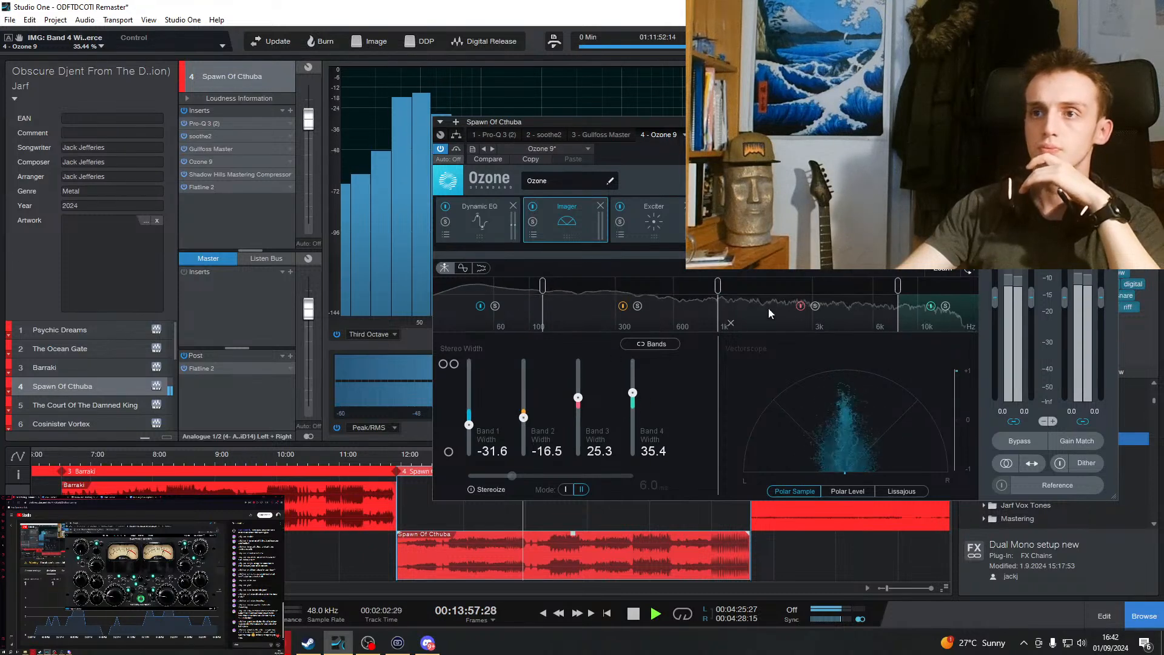
Move the Ozone window clear of the timeline and audition the track from around 14:28 and from around 16:00.
drag(986, 131, 227, 180)
click(554, 461)
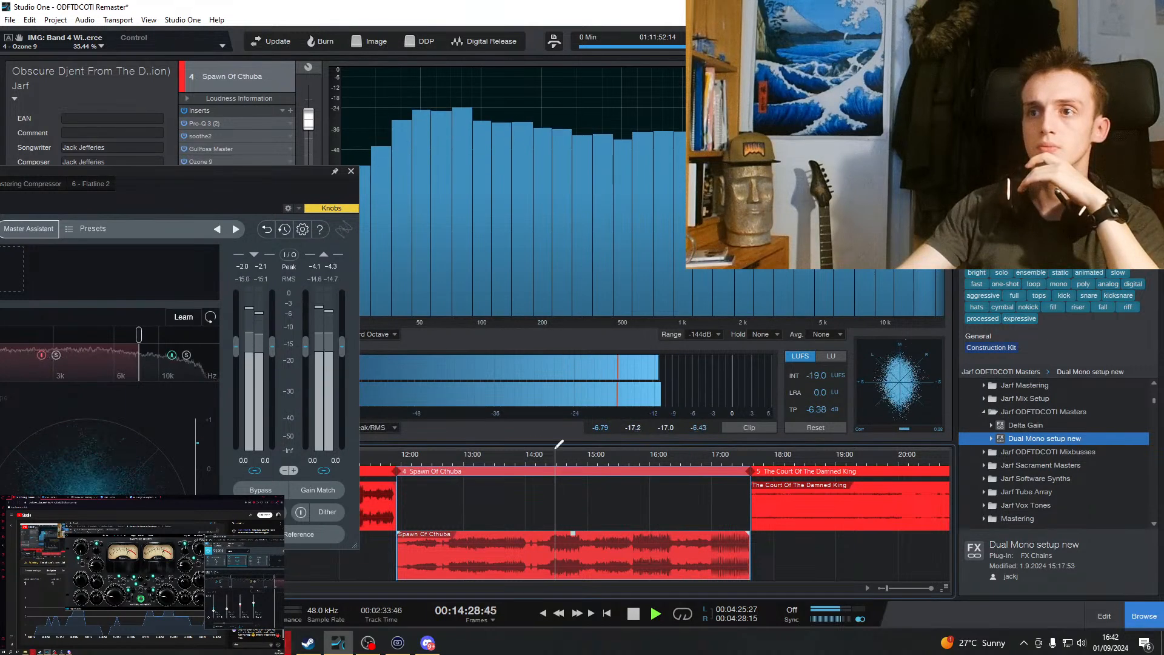
drag(254, 233, 434, 182)
drag(371, 157, 465, 139)
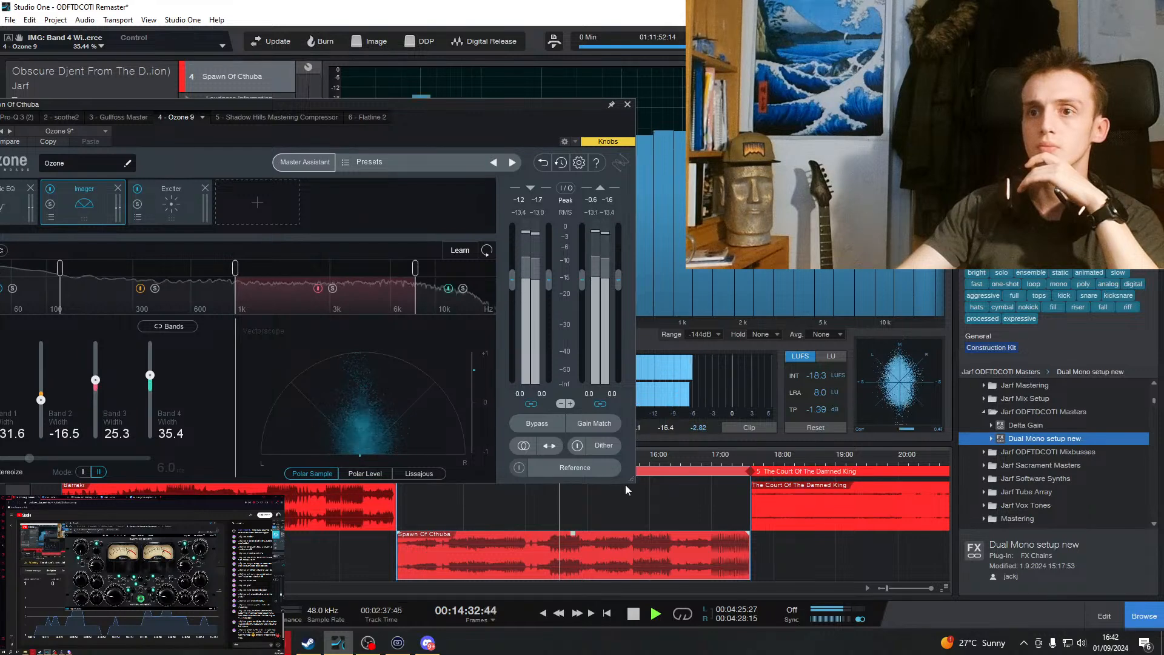
click(654, 466)
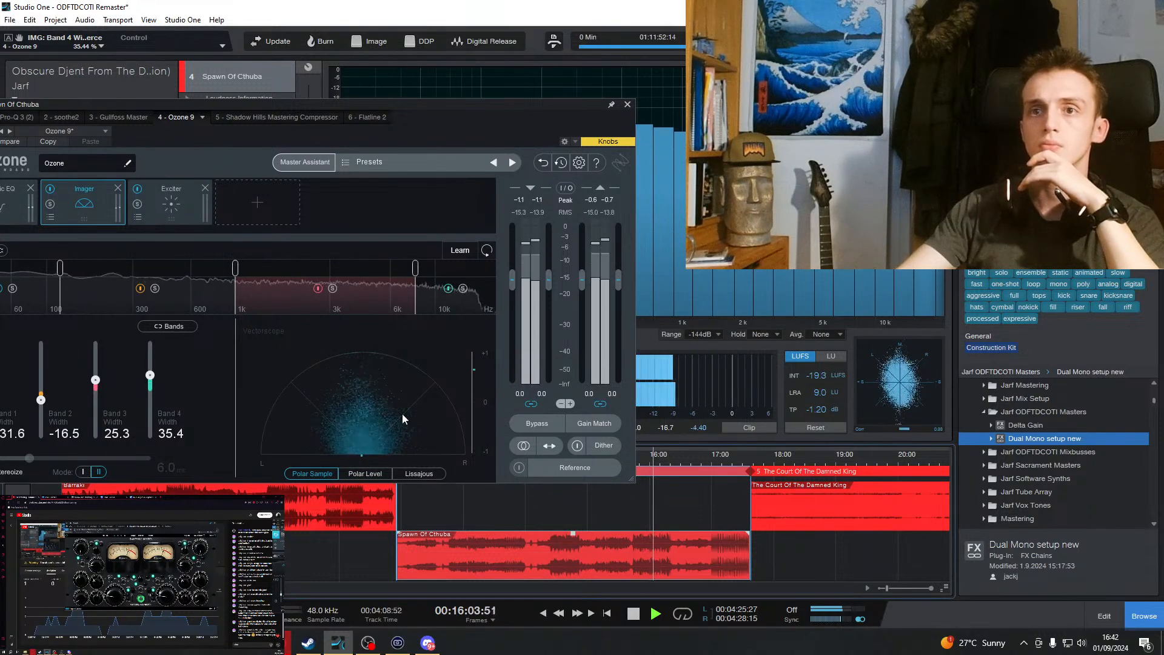
Audition Imager Bands 3 and 4 at a stereo width of 100 and restore them to 25.3 and 35.4.
drag(109, 381, 107, 326)
mouse_move(150, 375)
mouse_down()
mouse_move(169, 298)
mouse_move(151, 375)
mouse_up()
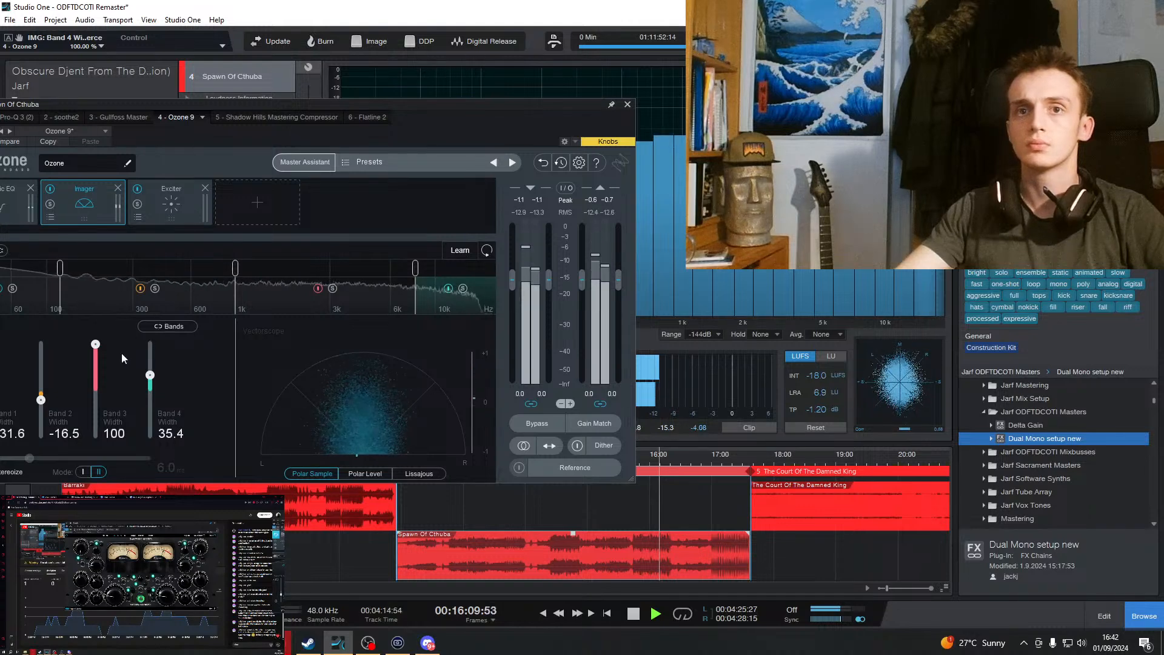
drag(95, 344, 95, 380)
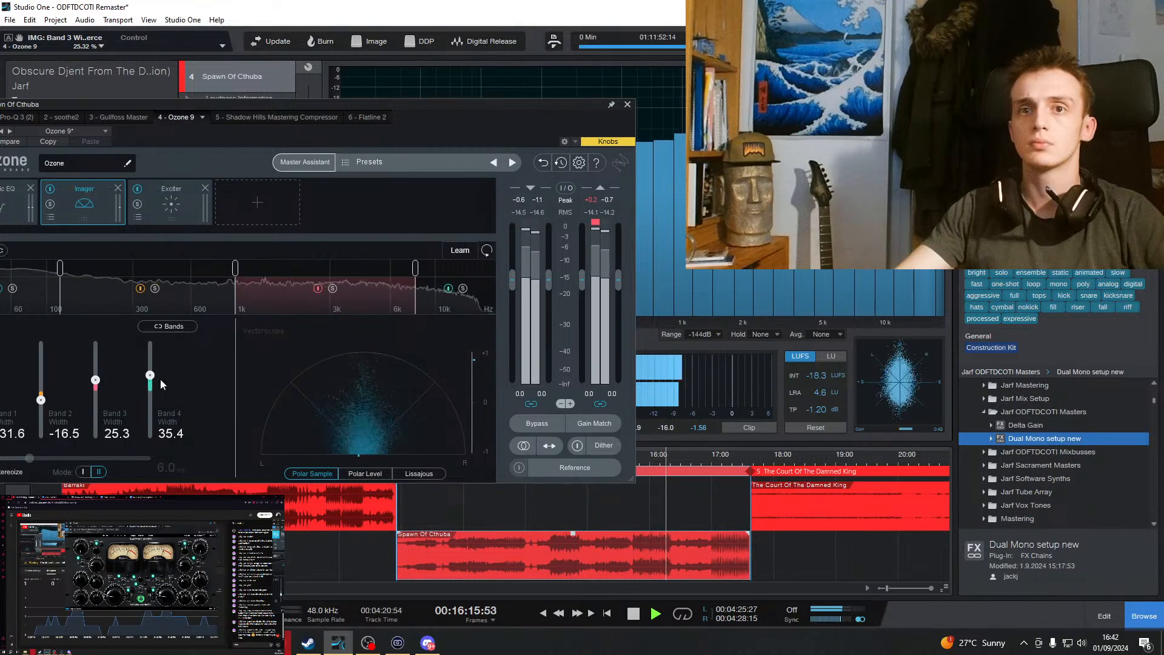
Set the Imager's Band 4 stereo width to 36.7, move the Ozone window off the insert list and stop playback.
mouse_move(150, 375)
mouse_down()
mouse_move(159, 369)
mouse_move(102, 378)
mouse_move(150, 374)
mouse_up()
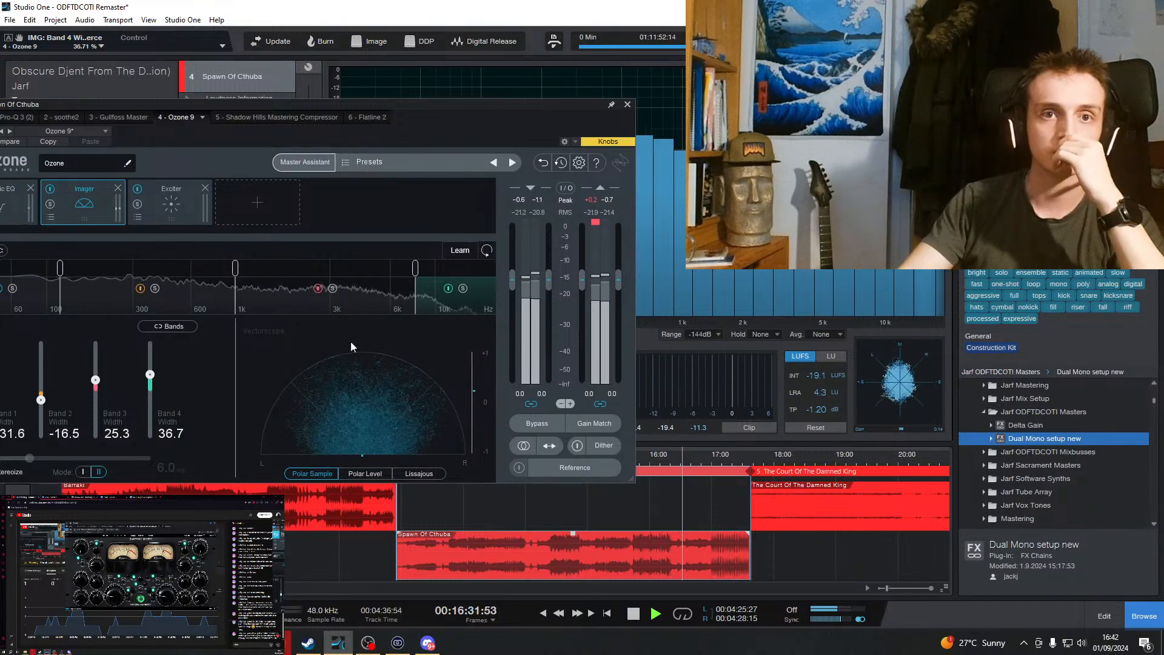
drag(511, 135, 957, 149)
click(631, 614)
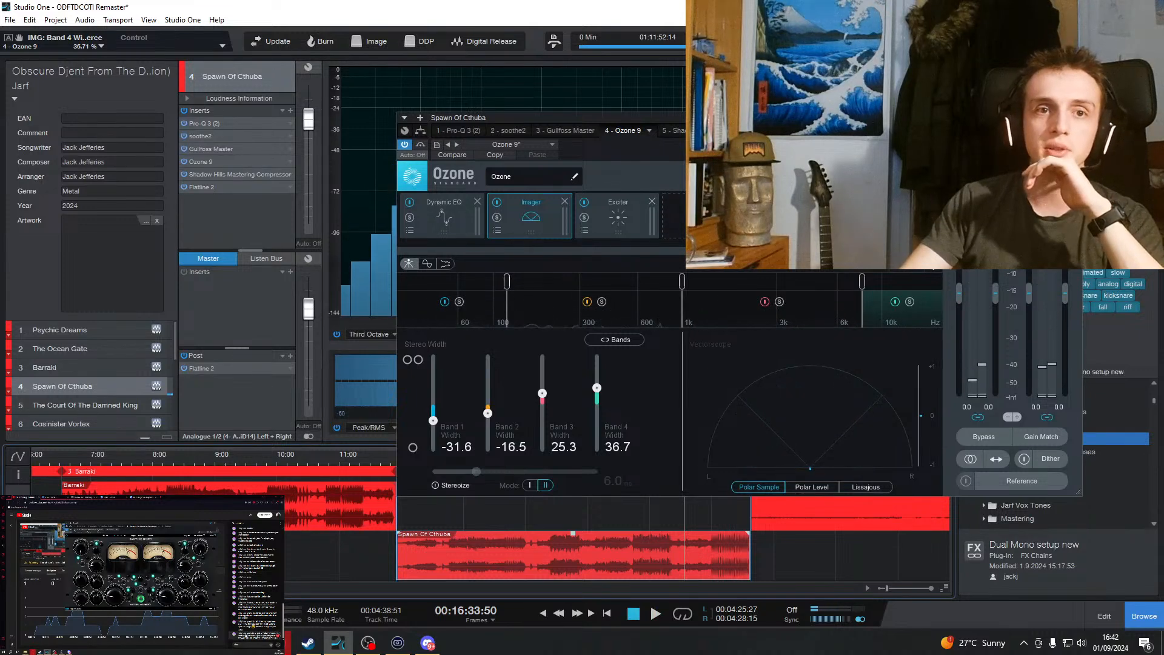
Close Ozone and place the playhead at about 14:24 in Spawn Of Cthuba.
key(XF86AudioRaiseVolume)
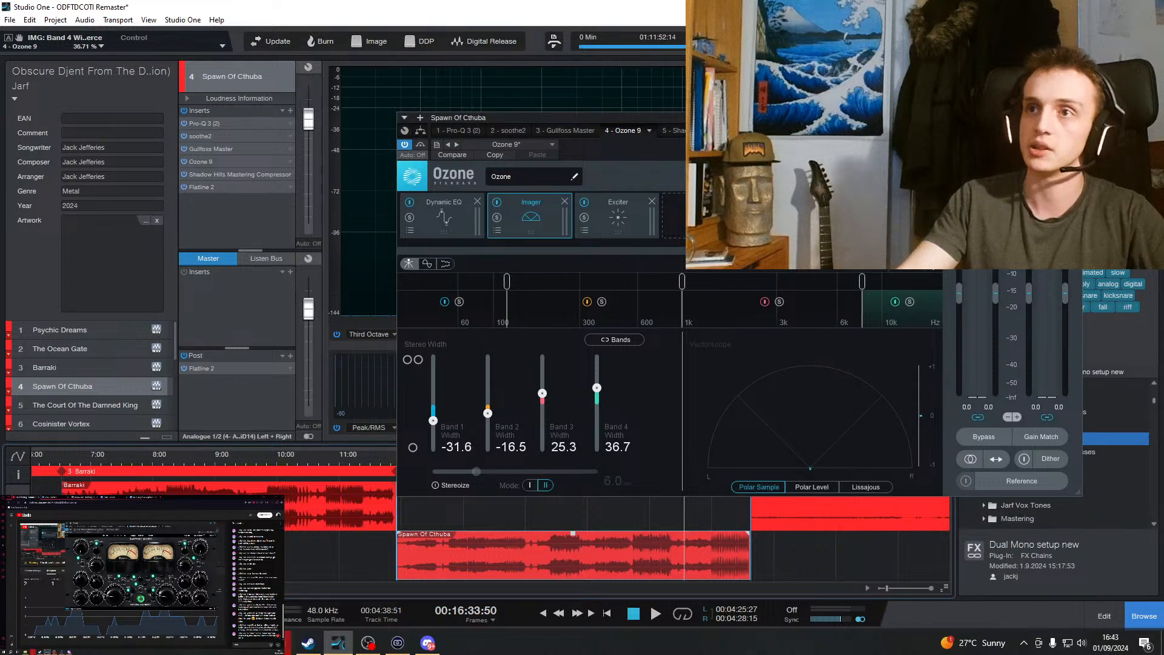
click(1076, 117)
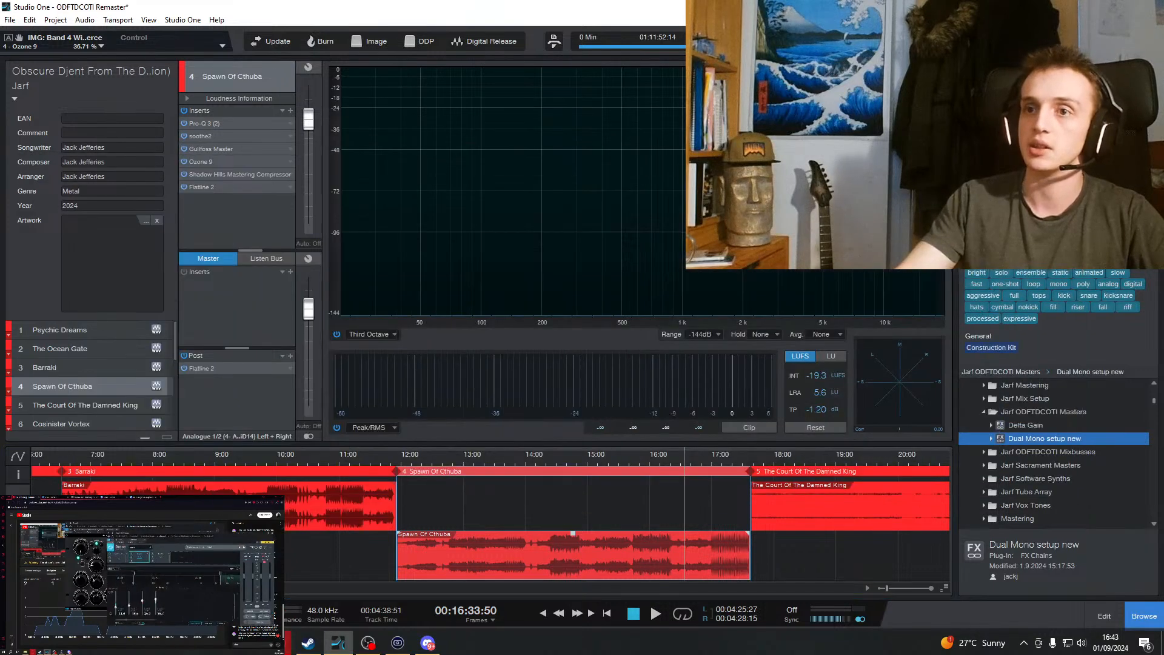
click(550, 461)
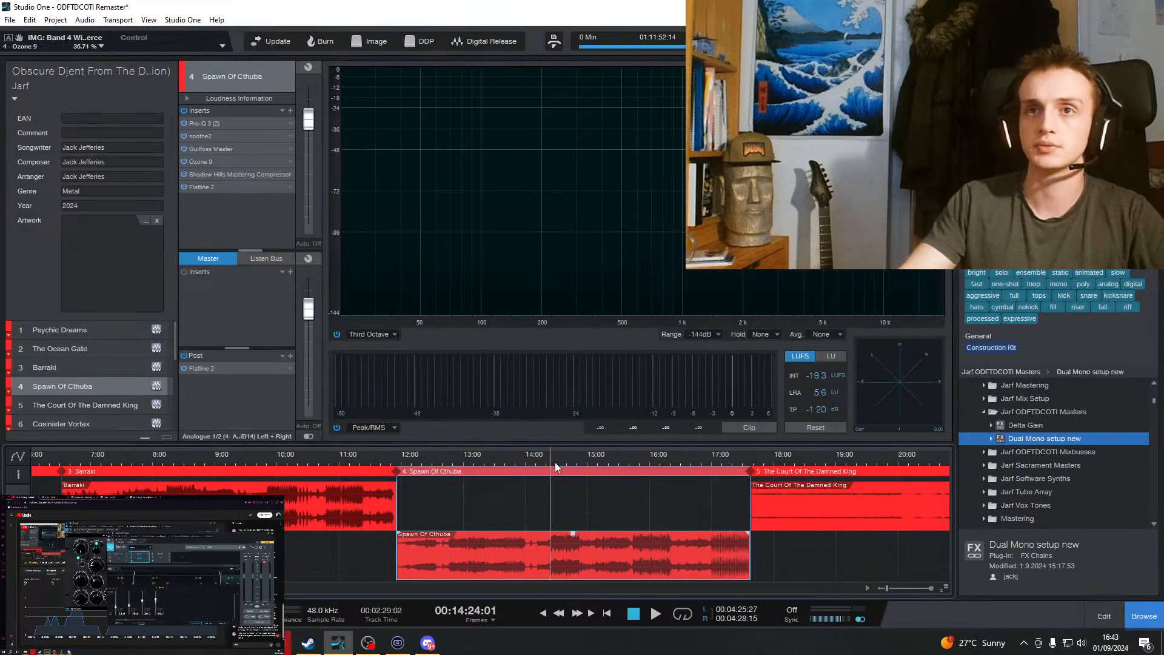
Play the track from about 14:24 and audition the Ozone Imager's Band 4 stereo width narrowed down to -100.
click(657, 615)
drag(0, 165, 570, 204)
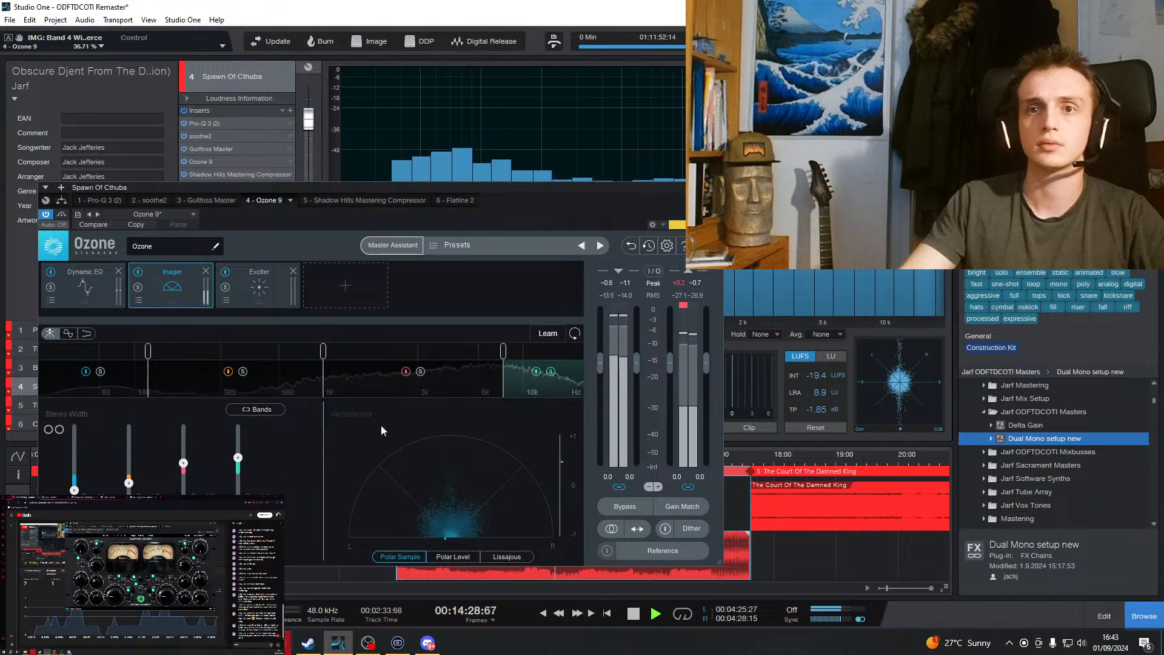
drag(235, 466, 238, 516)
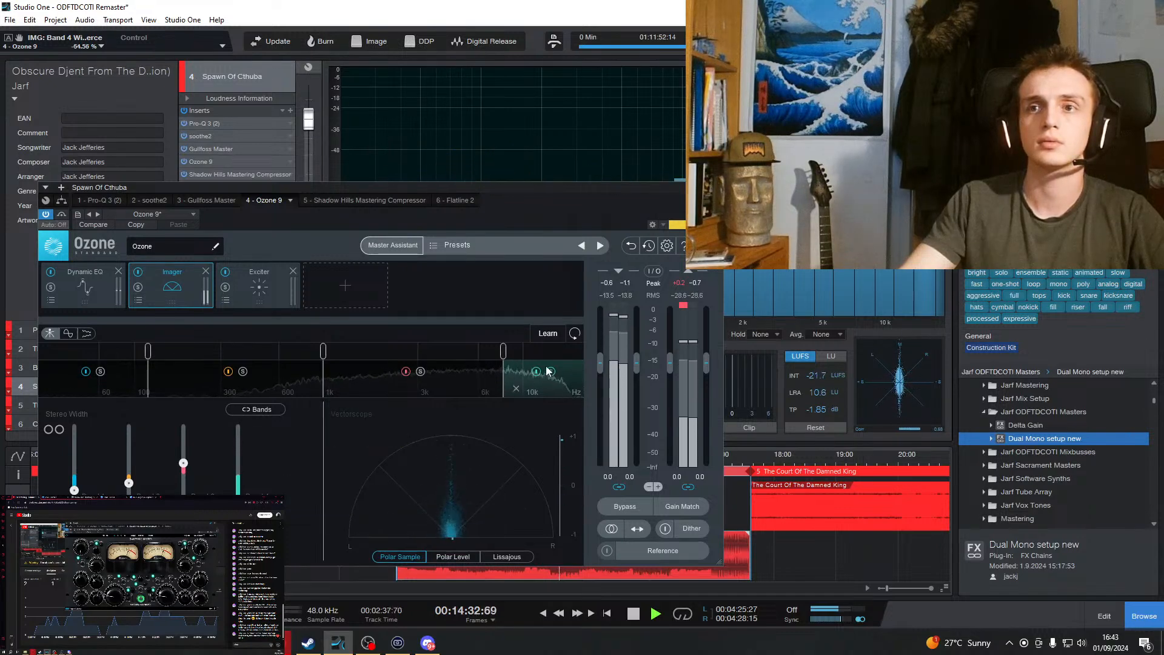
drag(238, 508, 238, 537)
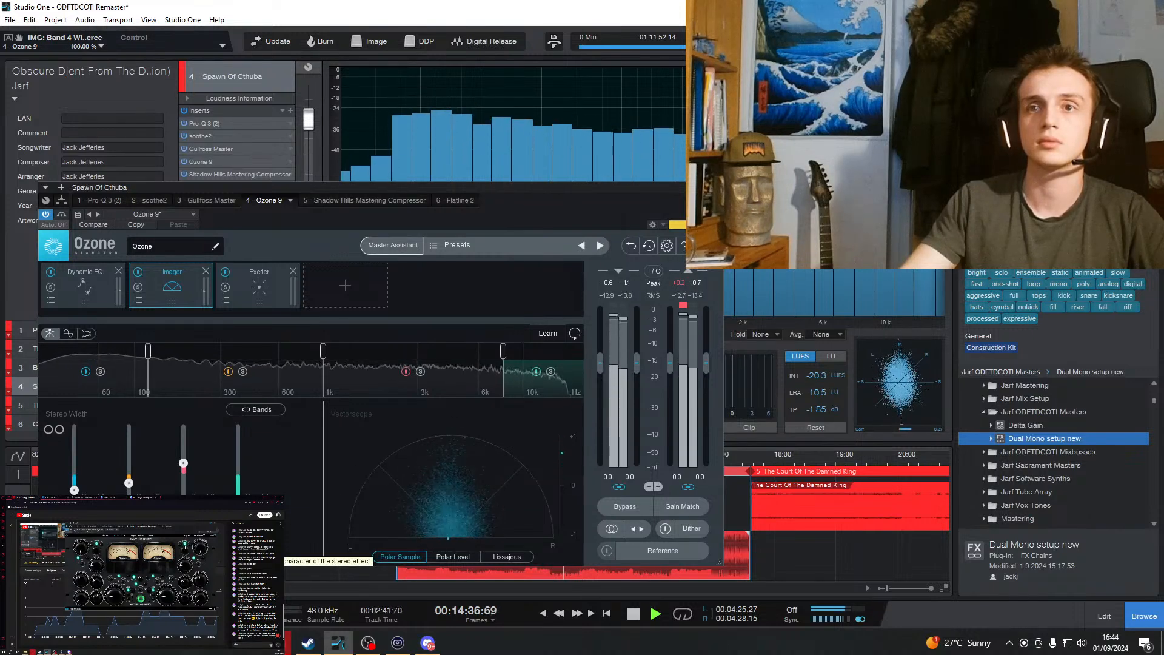
Set the Imager's Band 4 stereo width to 40.5 and move the Ozone window clear of the timeline.
drag(237, 528, 267, 457)
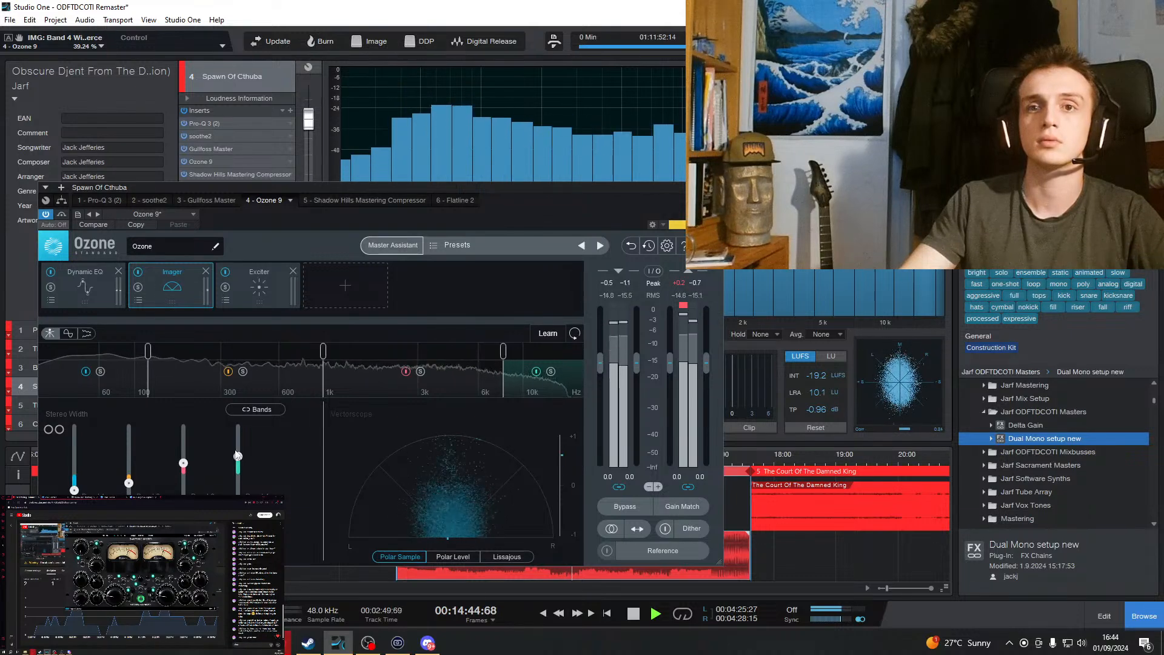
drag(241, 456, 240, 455)
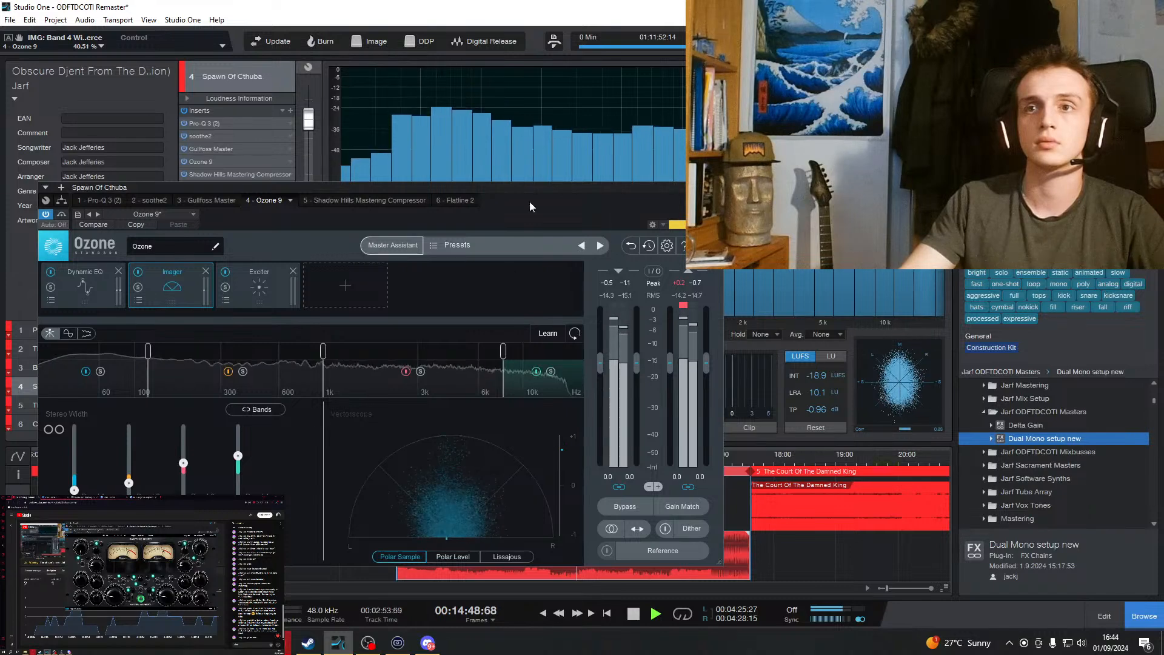
drag(591, 189, 0, 175)
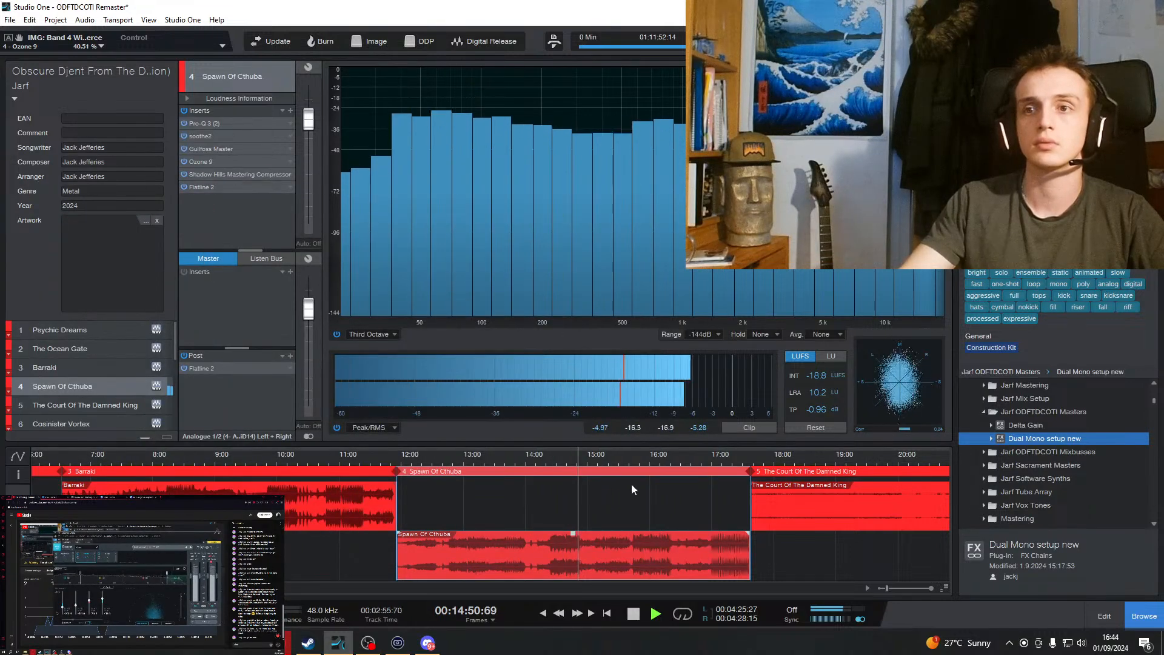
Compare playback of Spawn Of Cthuba from around 15:50 and from around 14:24, ending with playback stopped.
click(649, 457)
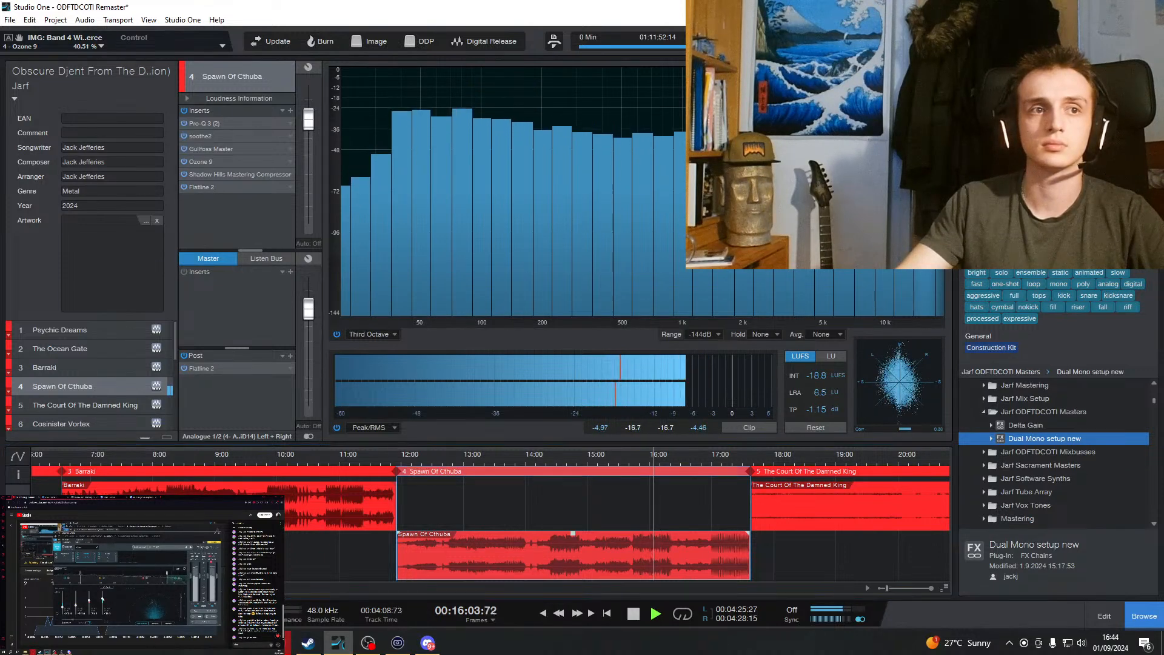
click(558, 462)
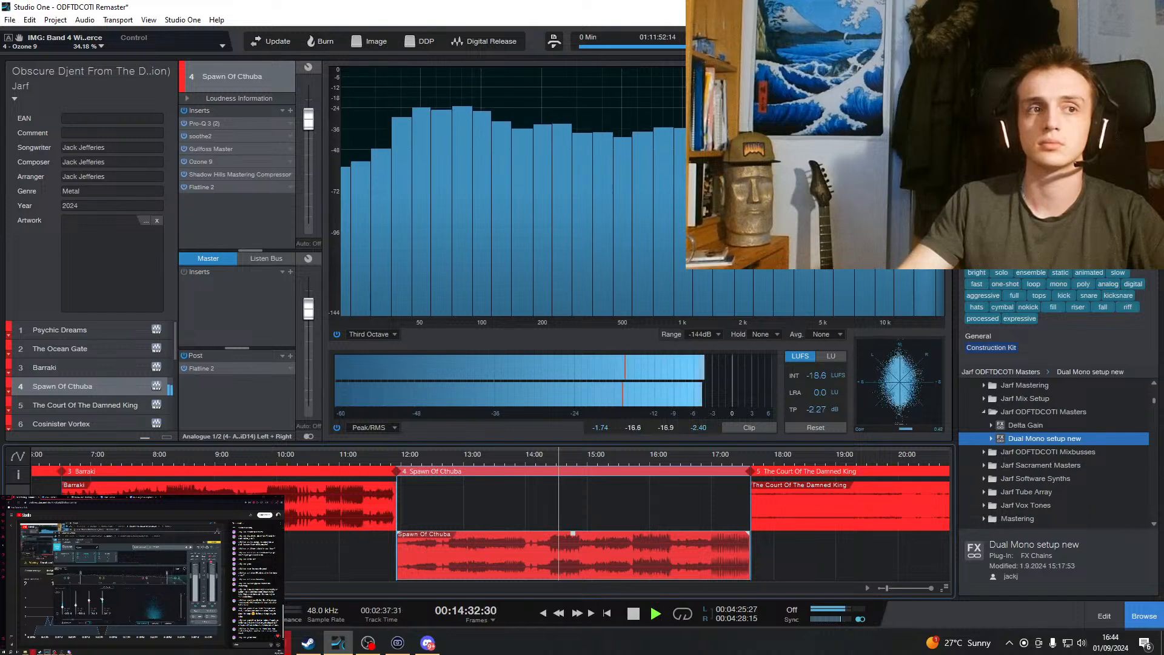
click(644, 459)
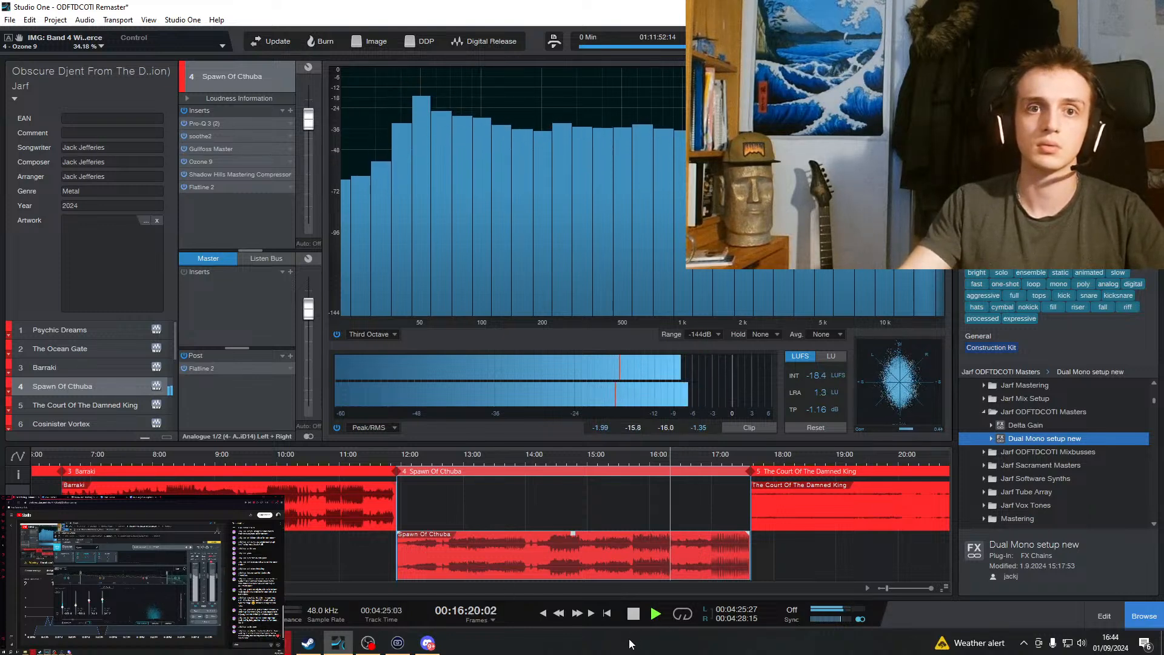
click(633, 614)
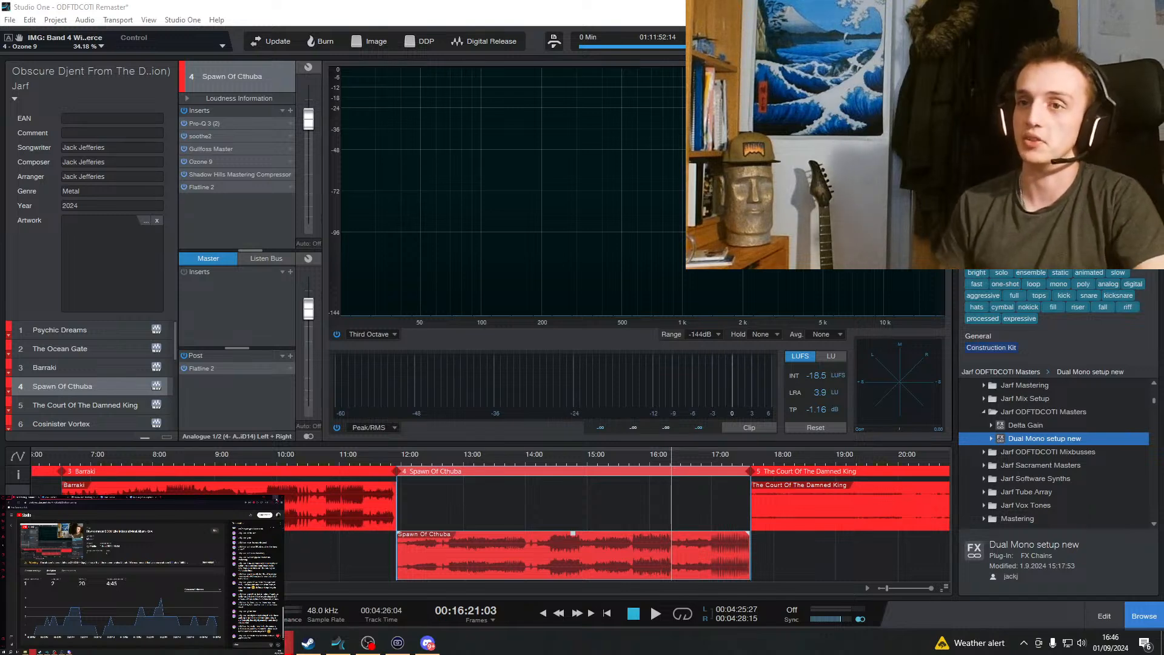
Audition Spawn Of Cthuba from about 14:24 once more and stop playback at about 14:53.
click(558, 464)
key(space)
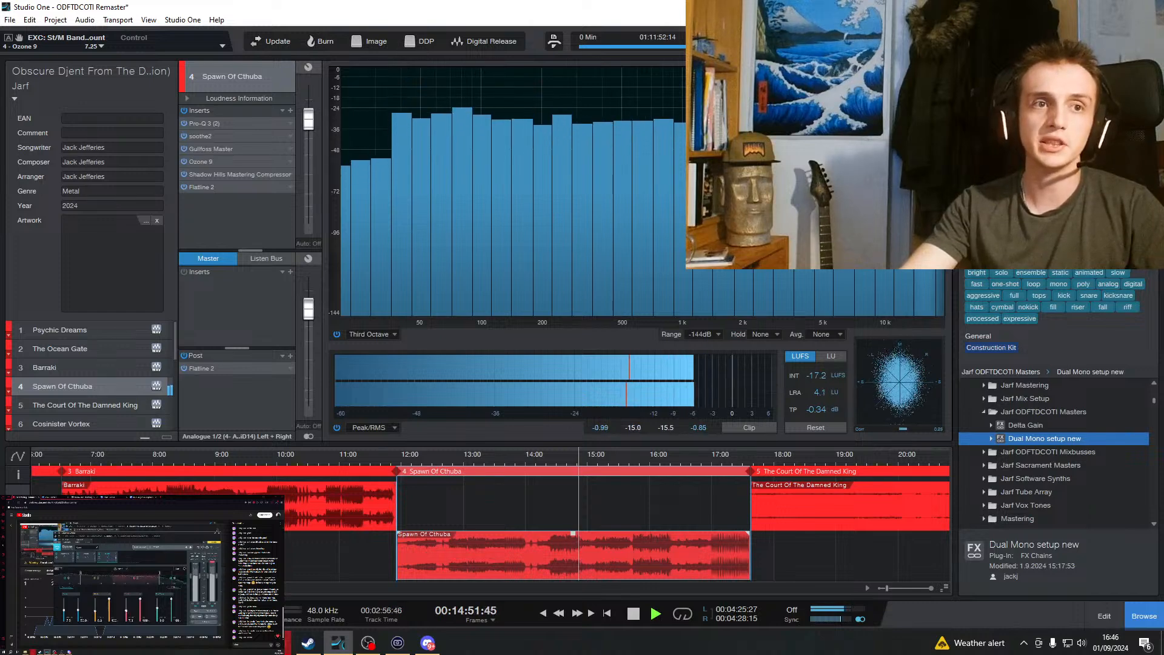
click(634, 614)
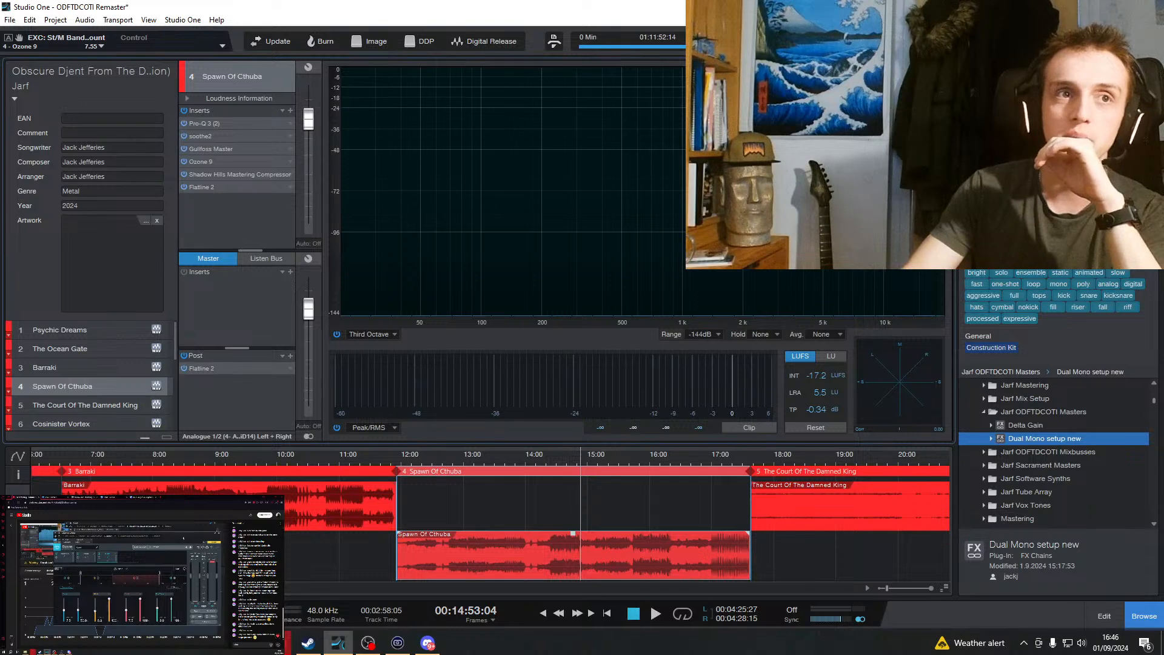
Bring the Ozone window back, set the Exciter's Band 2 and Band 4 Mix to 50%, and close Ozone.
drag(184, 537, 699, 171)
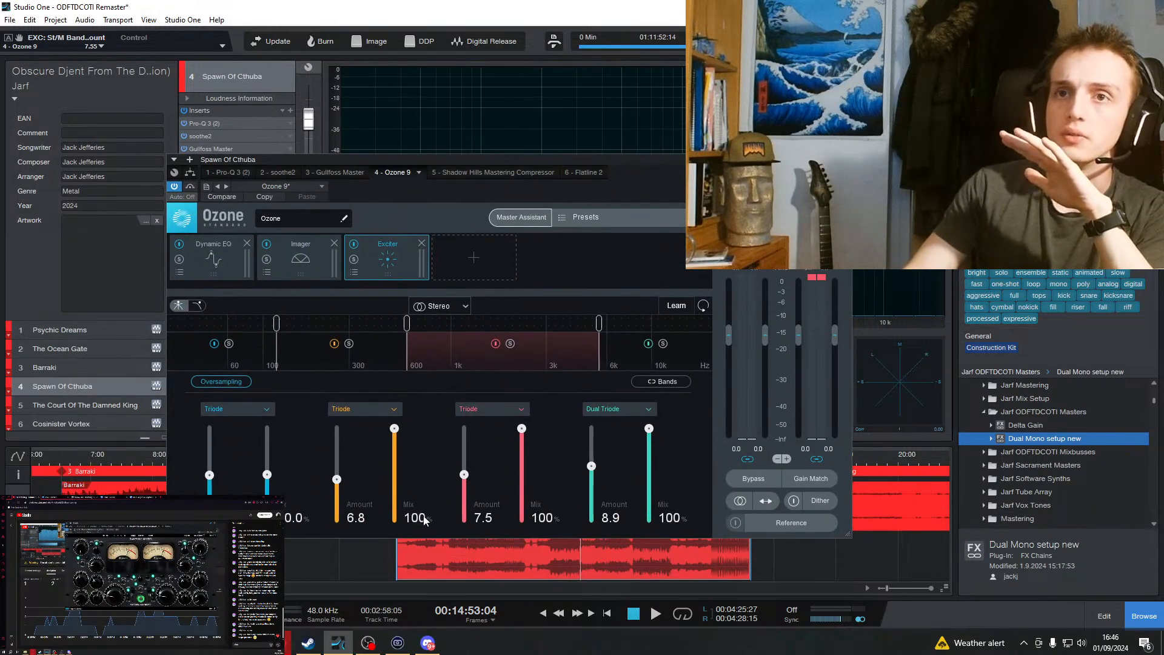
text(60)
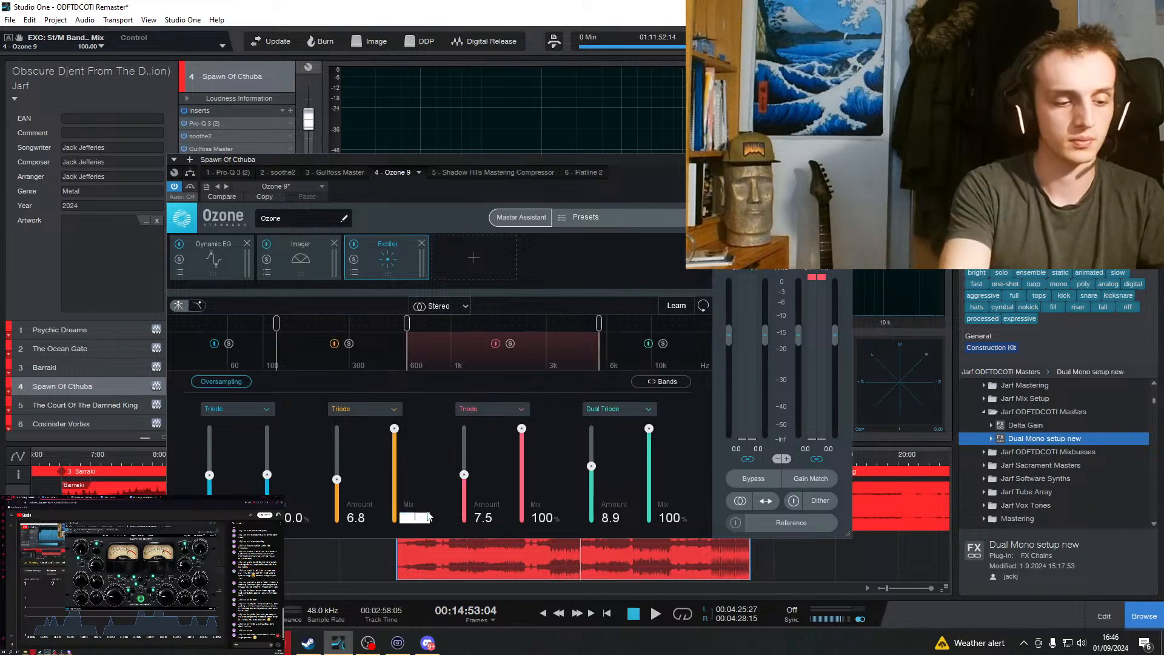
key(Return)
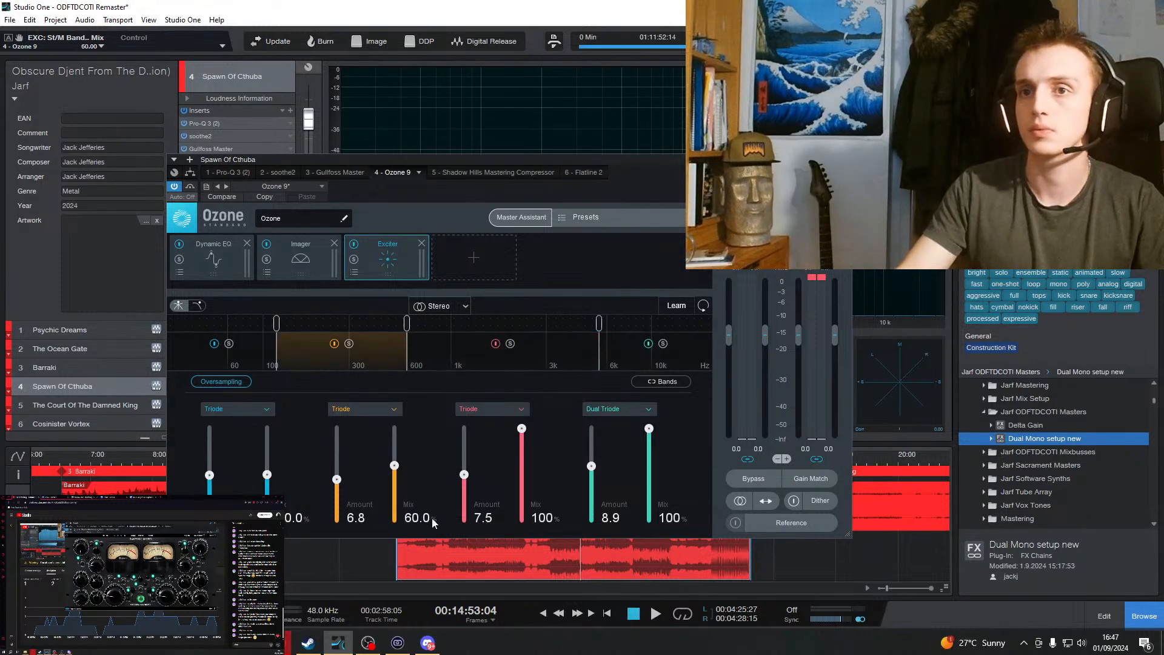
scroll(430, 520, down, 5)
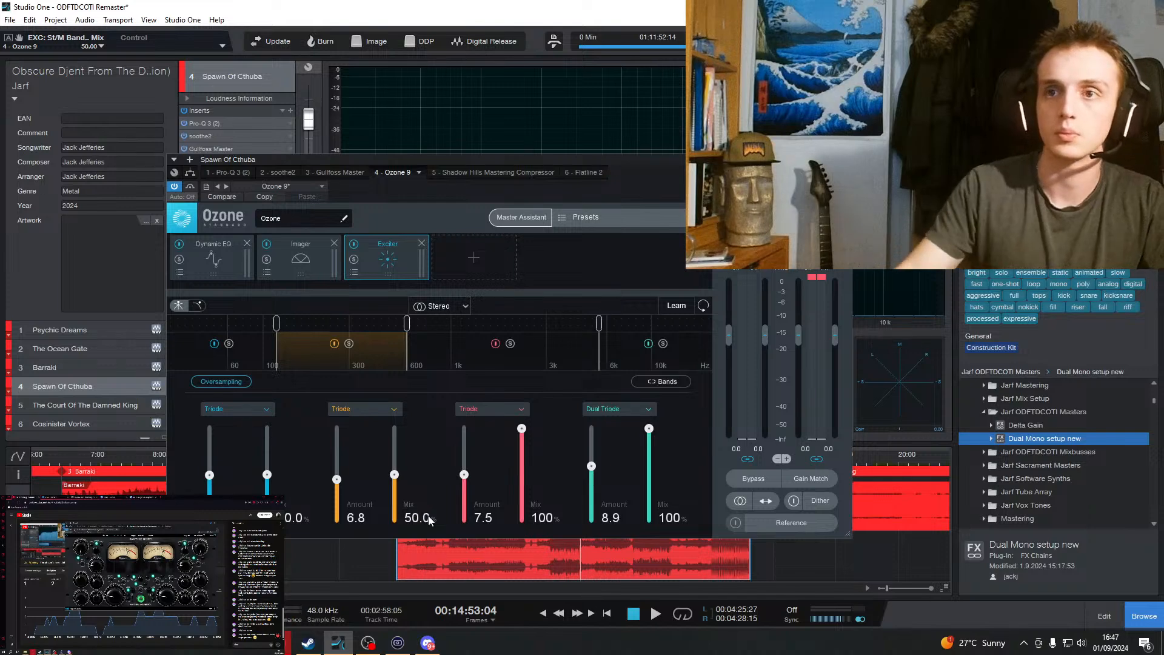
double_click(670, 517)
text(50)
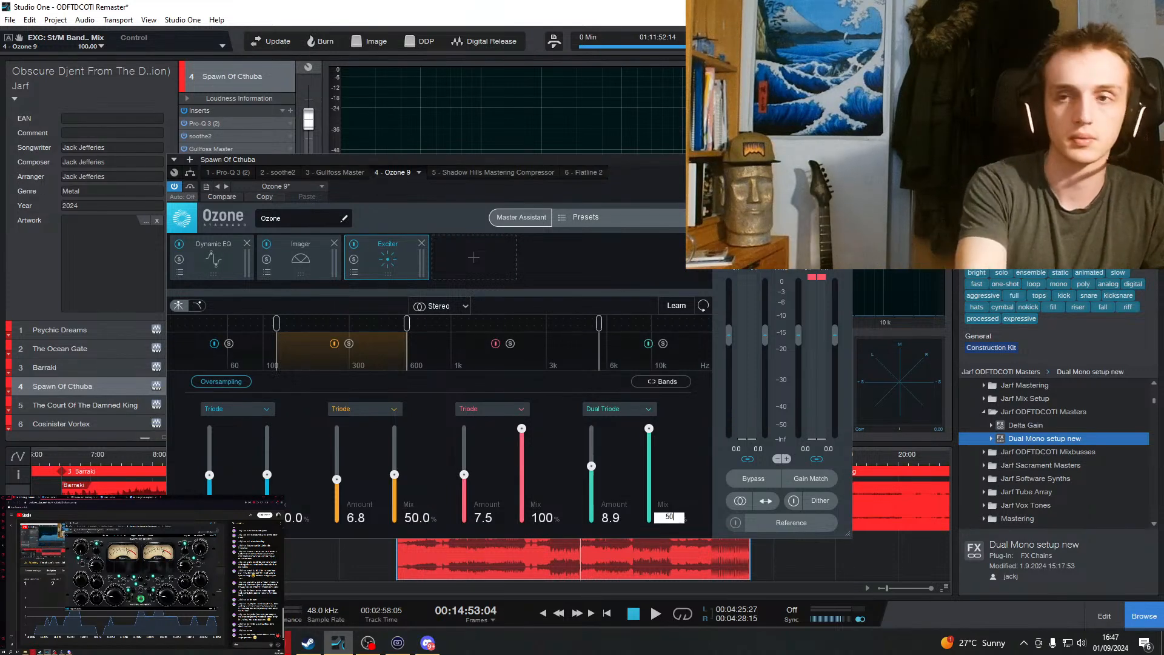
key(Return)
click(846, 159)
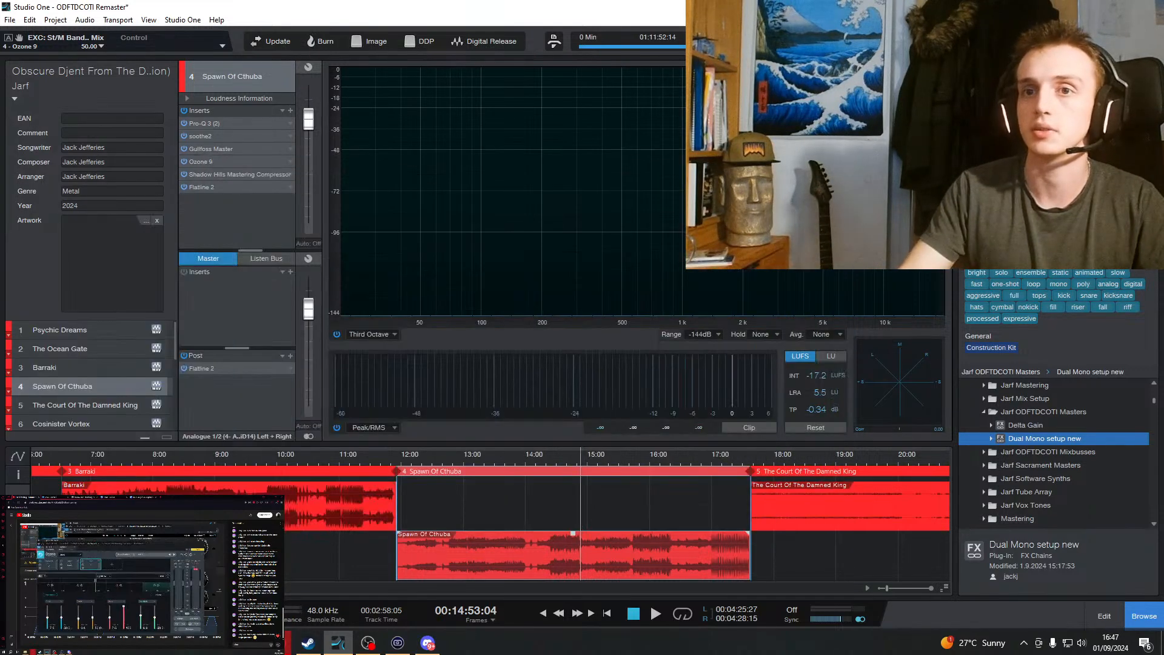
Open Ozone 9 on the Barraki track and set the Exciter Mix of Bands 2, 3 and 4 to 50%.
key(Up)
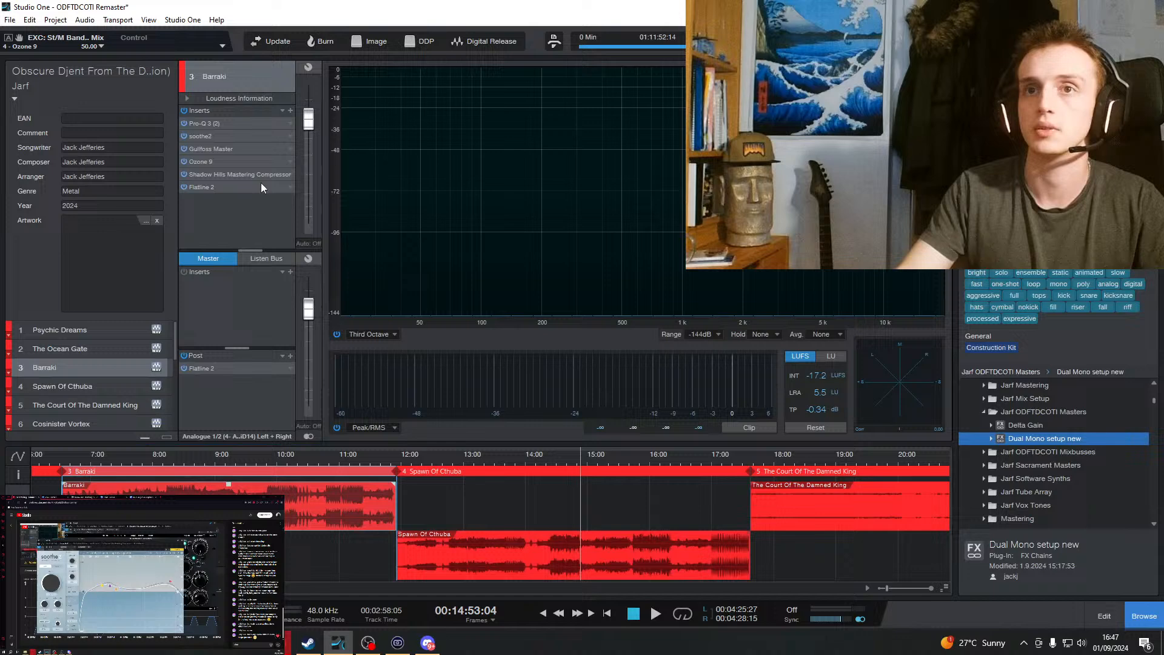
double_click(229, 161)
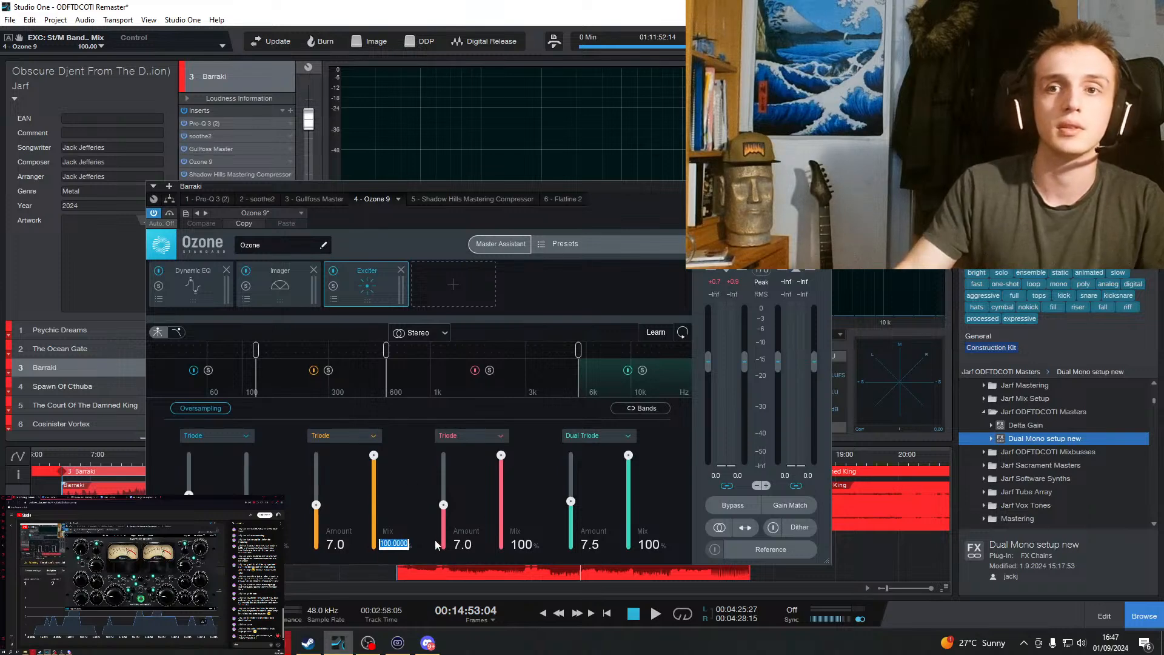
text(50)
key(Return)
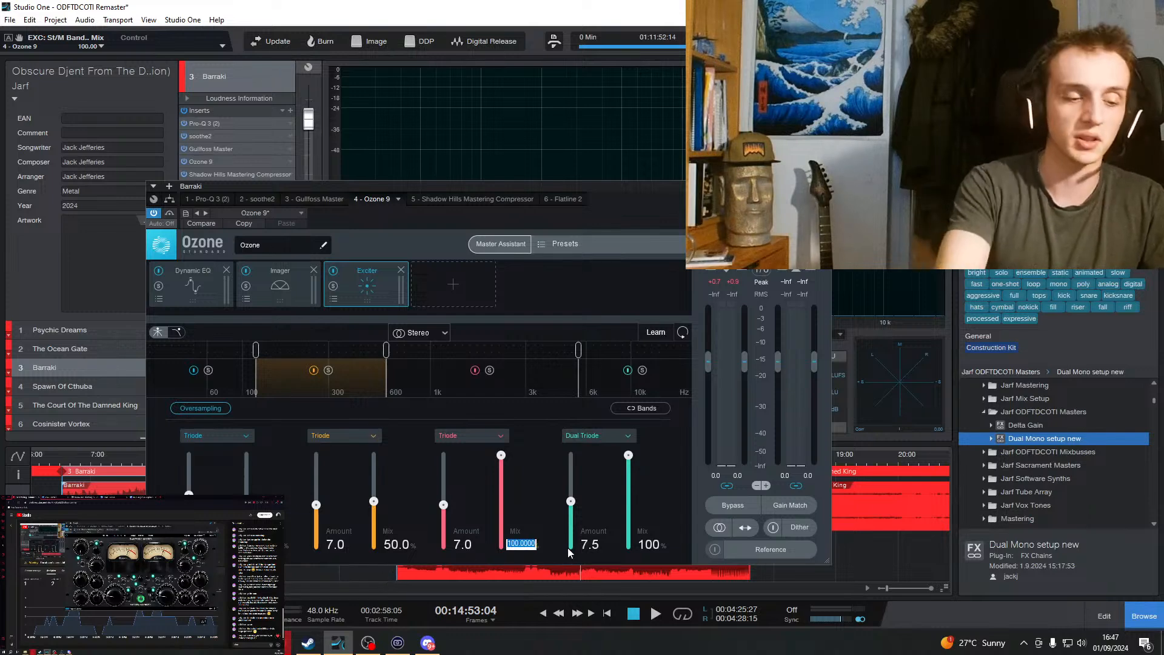
text(50)
key(Return)
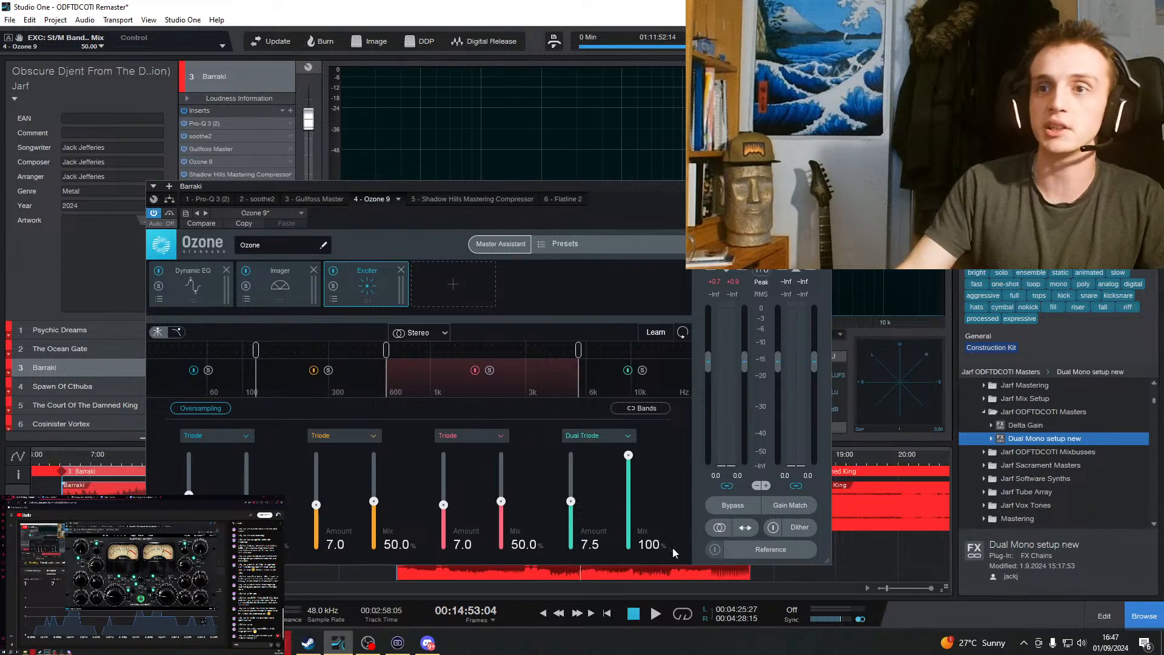
text(50)
key(Return)
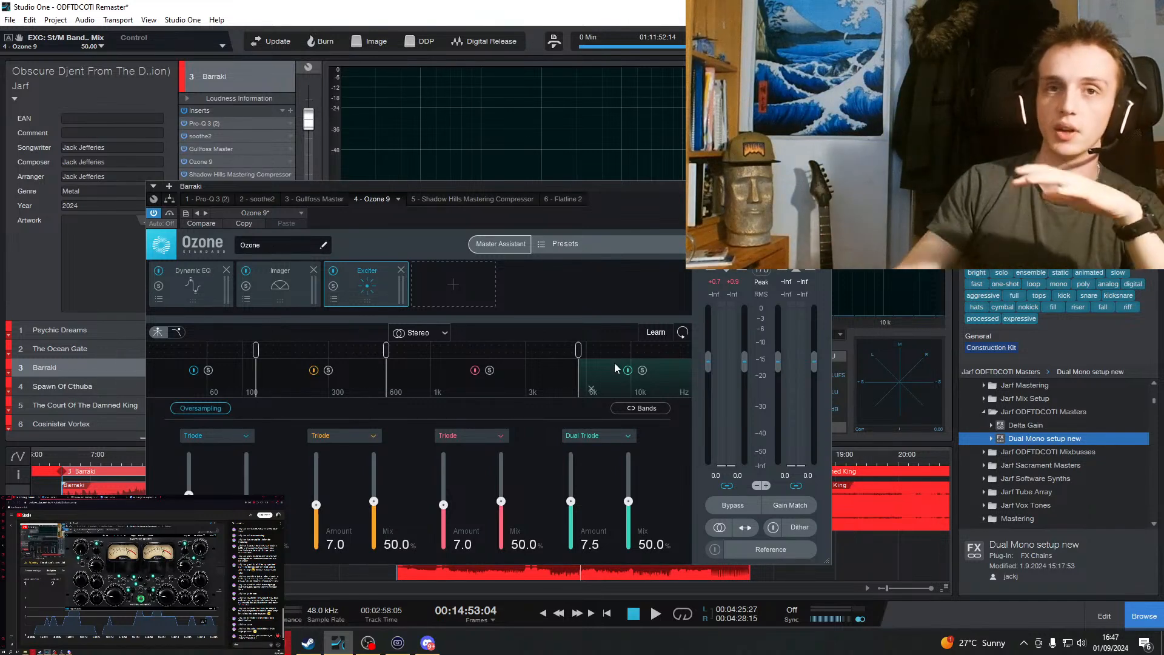
Move the Ozone window off the timeline and play Spawn Of Cthuba from around 13:28.
drag(533, 186, 691, 180)
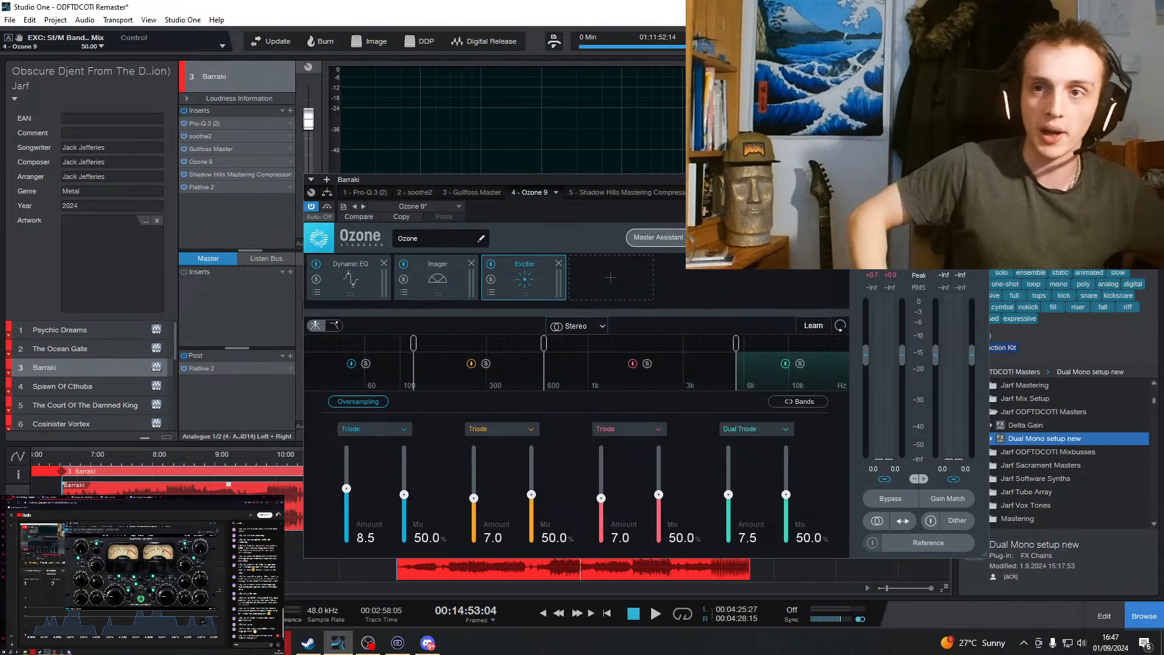
drag(716, 180, 845, 47)
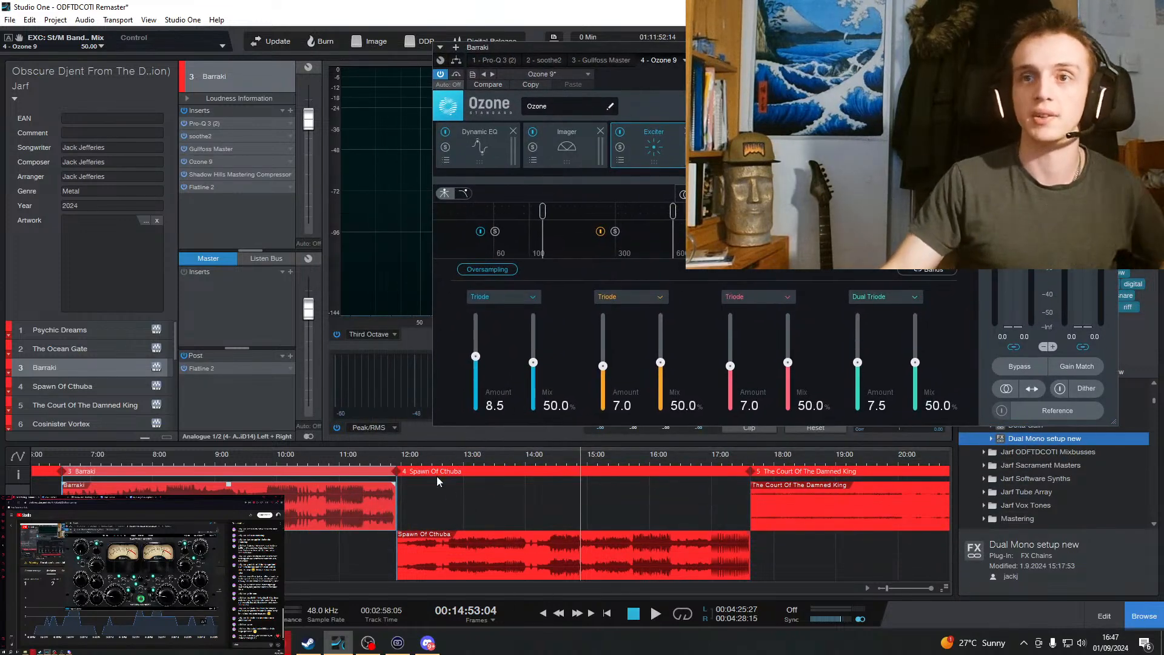
click(494, 453)
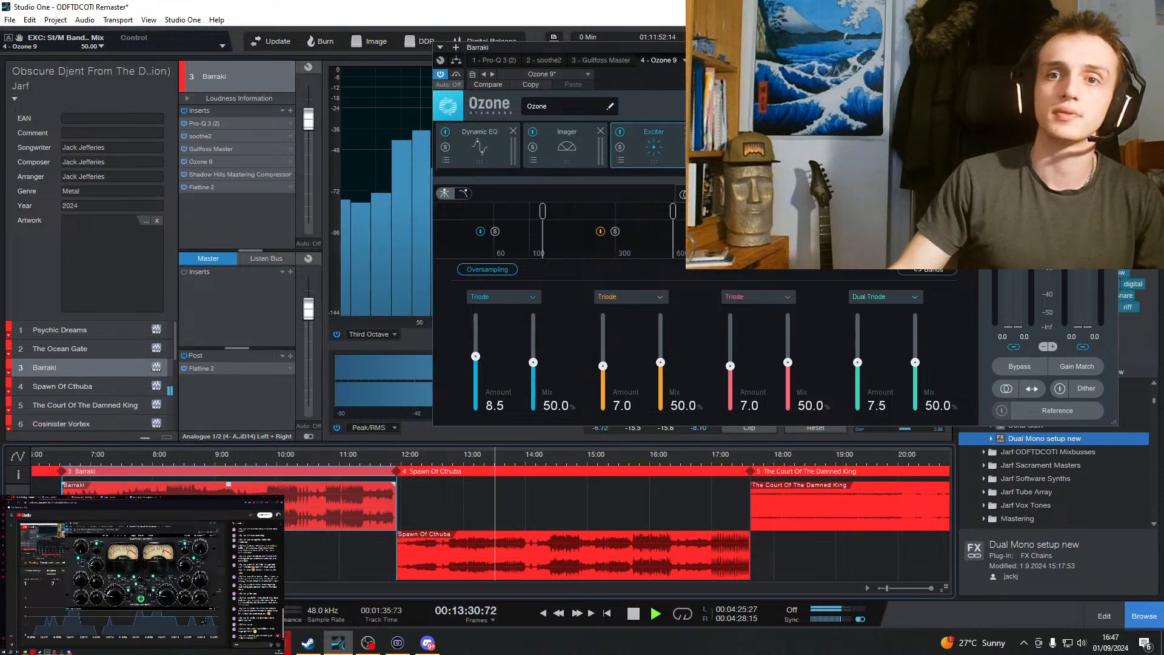
Select The Ocean Gate and set its Ozone Exciter Mix to 50% on Bands 2, 3 and 4.
scroll(494, 516, left, 3)
click(170, 549)
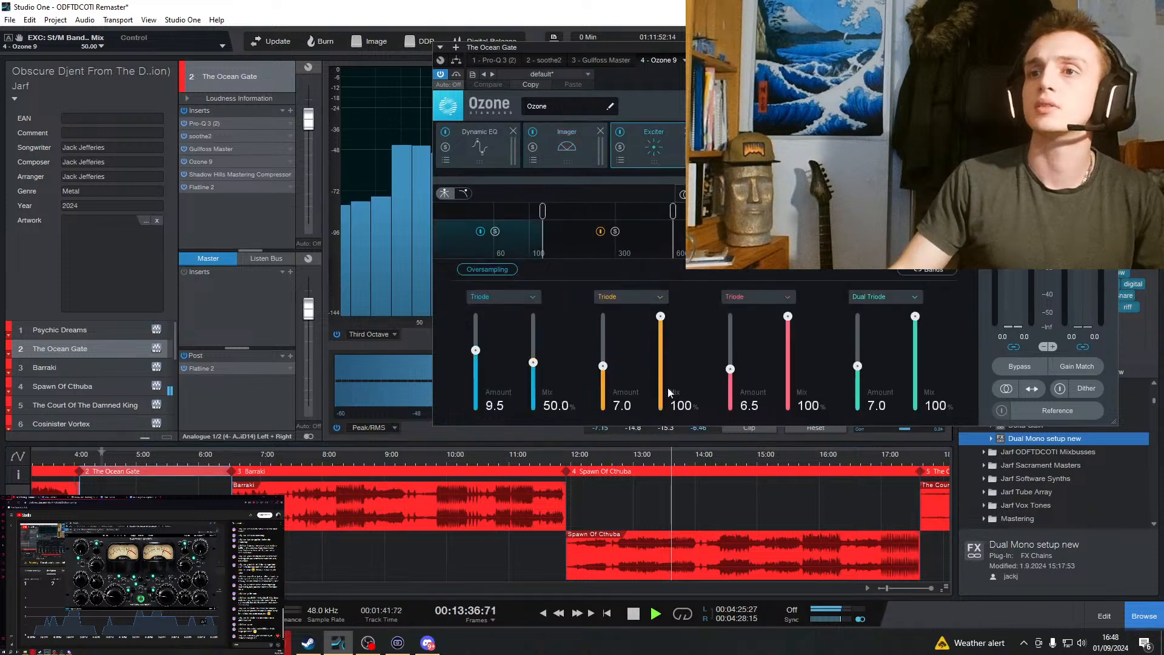
key(BackSpace)
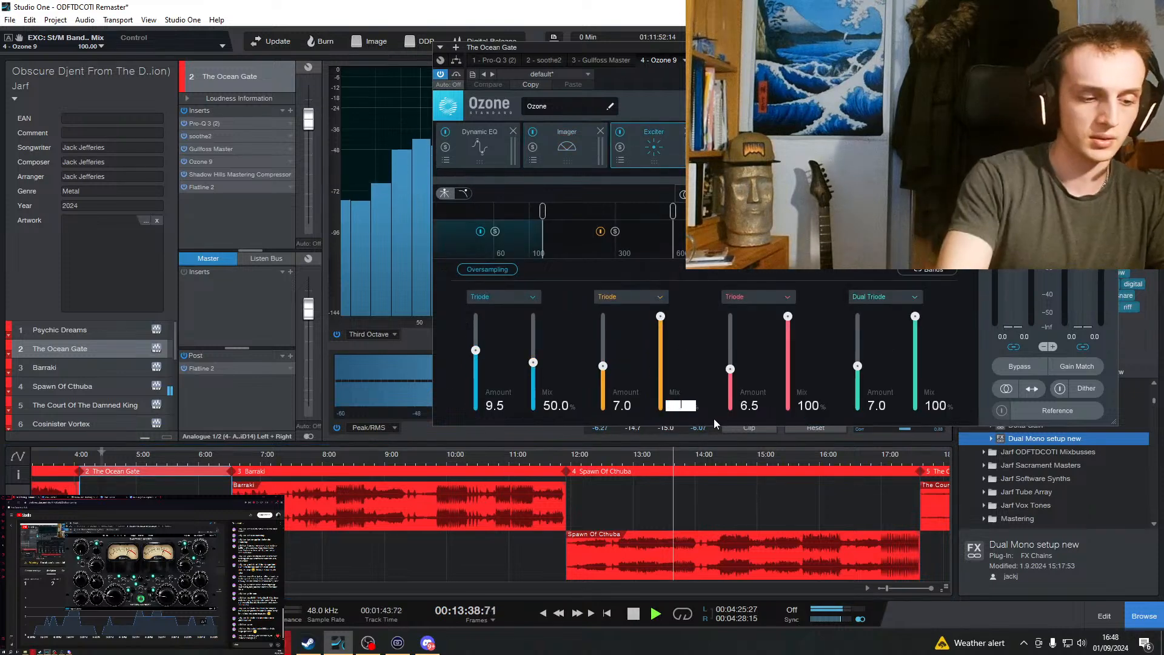
text(50)
key(Return)
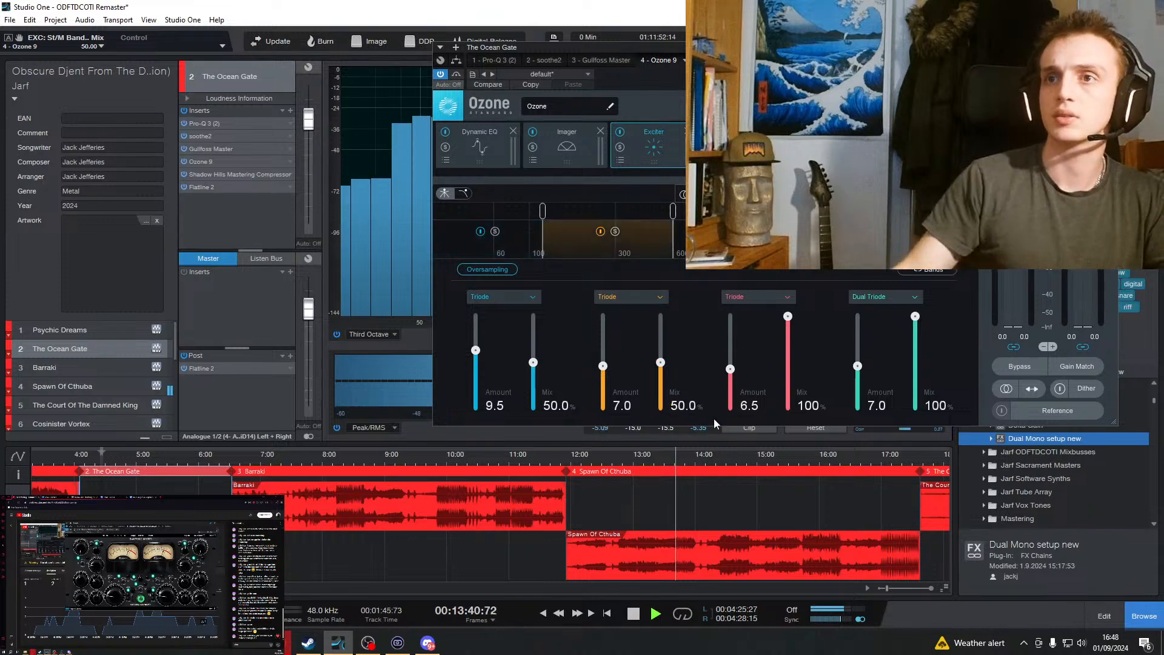
click(809, 405)
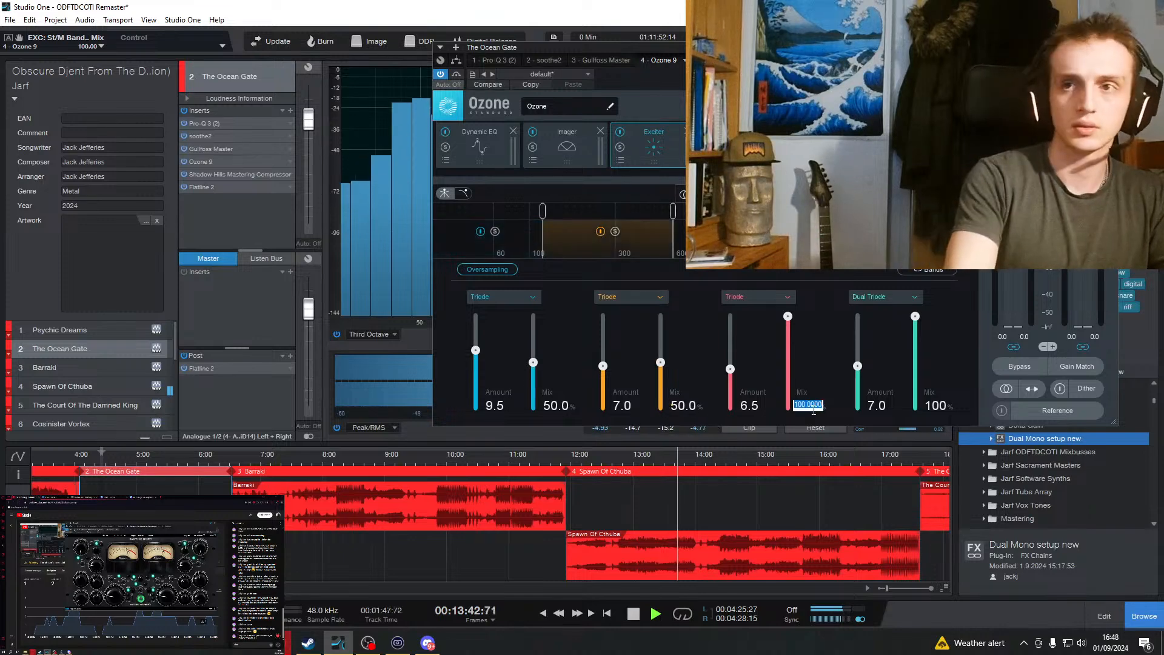
text(50)
key(Return)
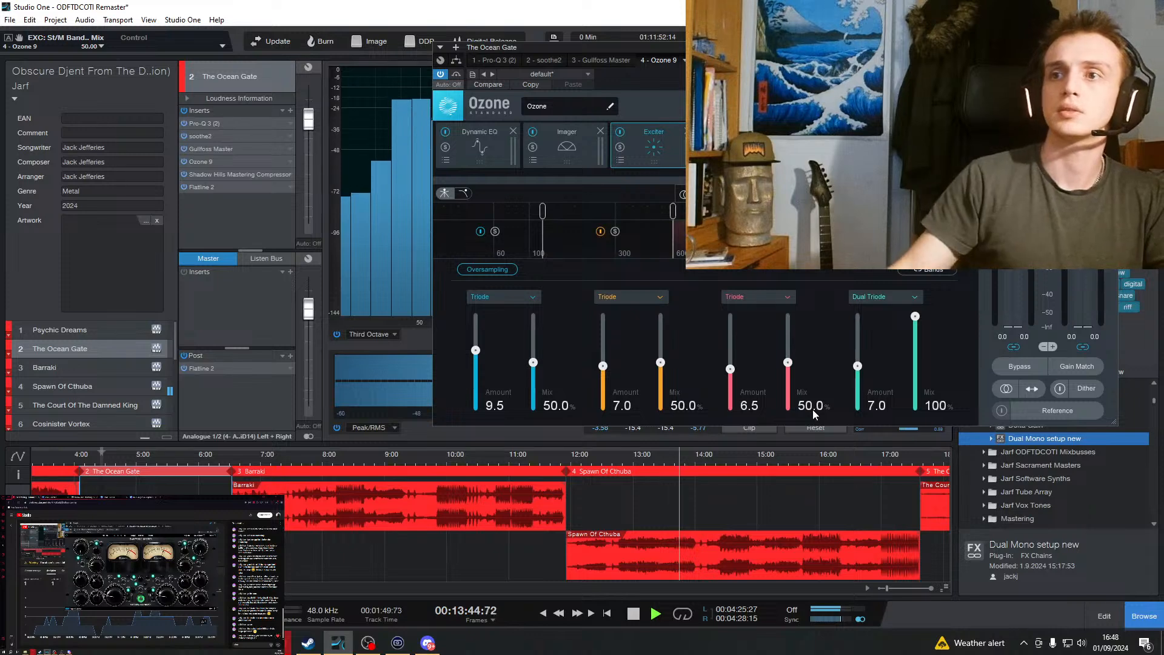
click(935, 405)
text(50)
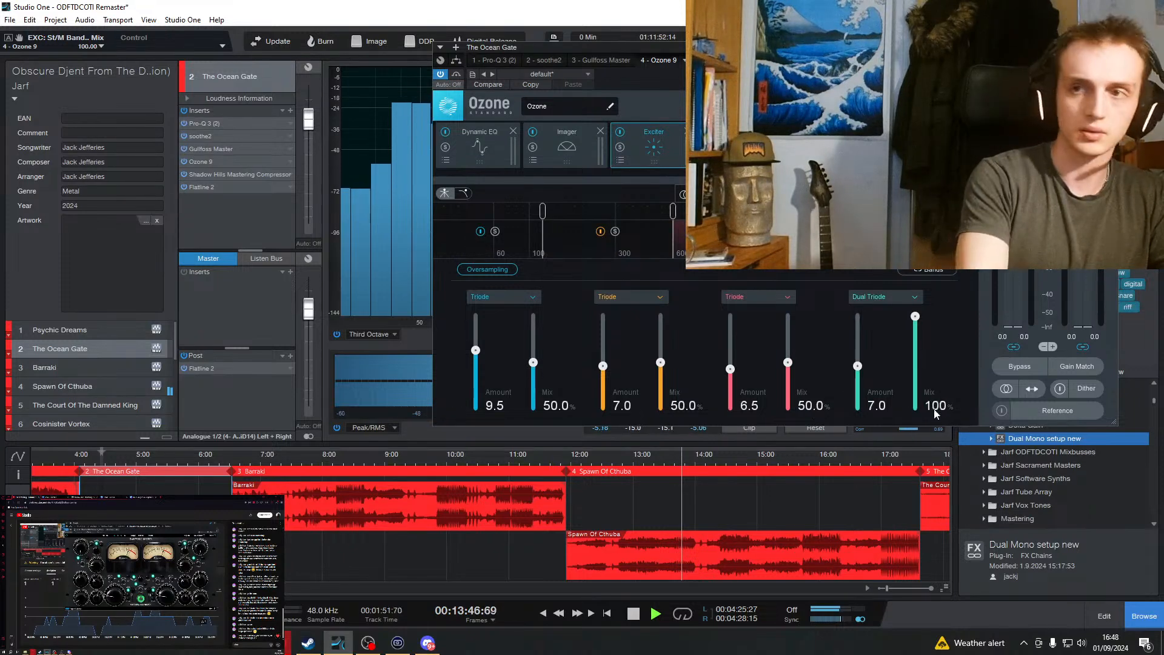
key(Return)
Audition The Ocean Gate near its end and Barraki from around 8:17, then select the Barraki track.
click(106, 481)
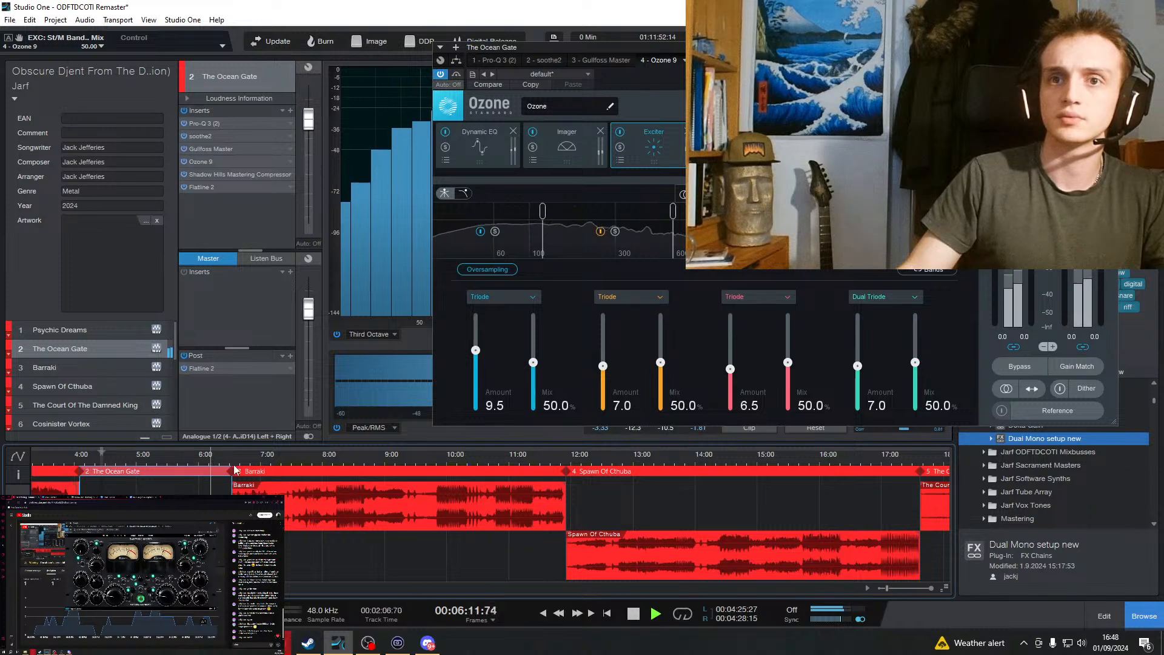
drag(221, 465, 340, 464)
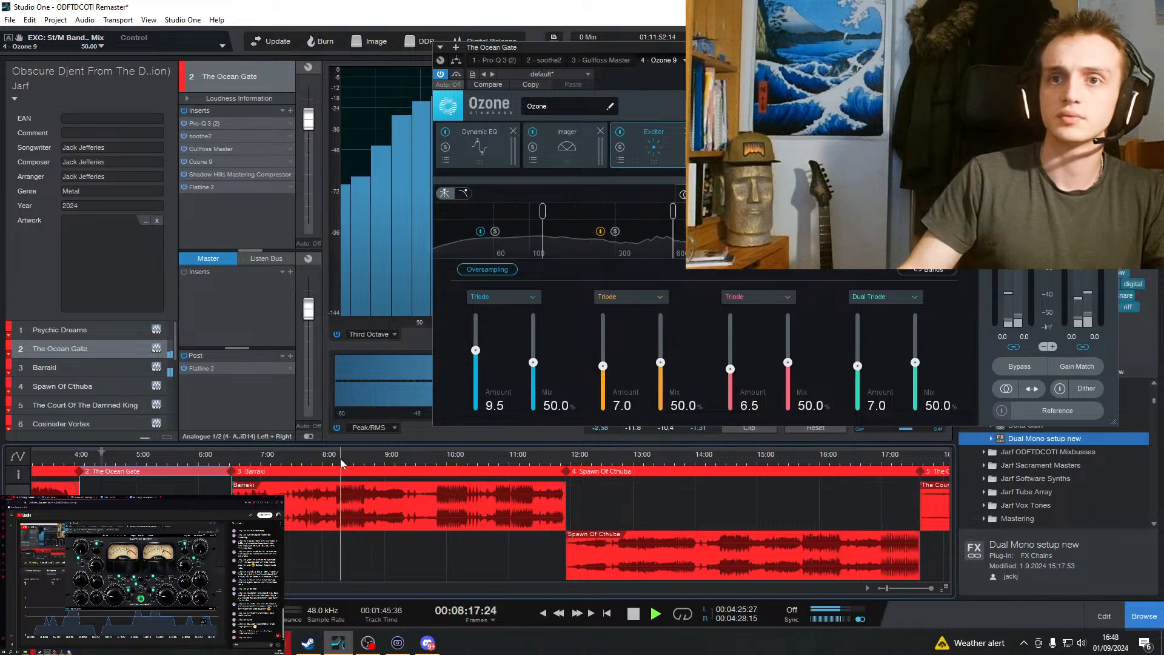
click(468, 498)
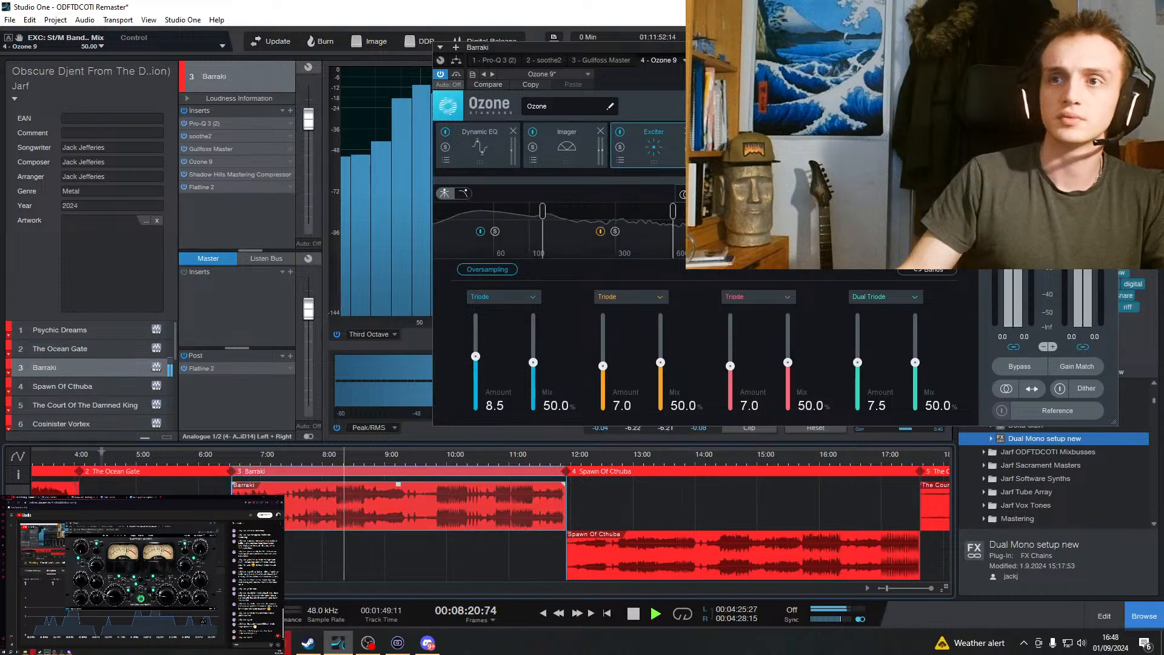
Move the Barraki Ozone window clear of the timeline and play Spawn Of Cthuba from around 14:35.
drag(946, 47, 732, 95)
drag(704, 99, 584, 60)
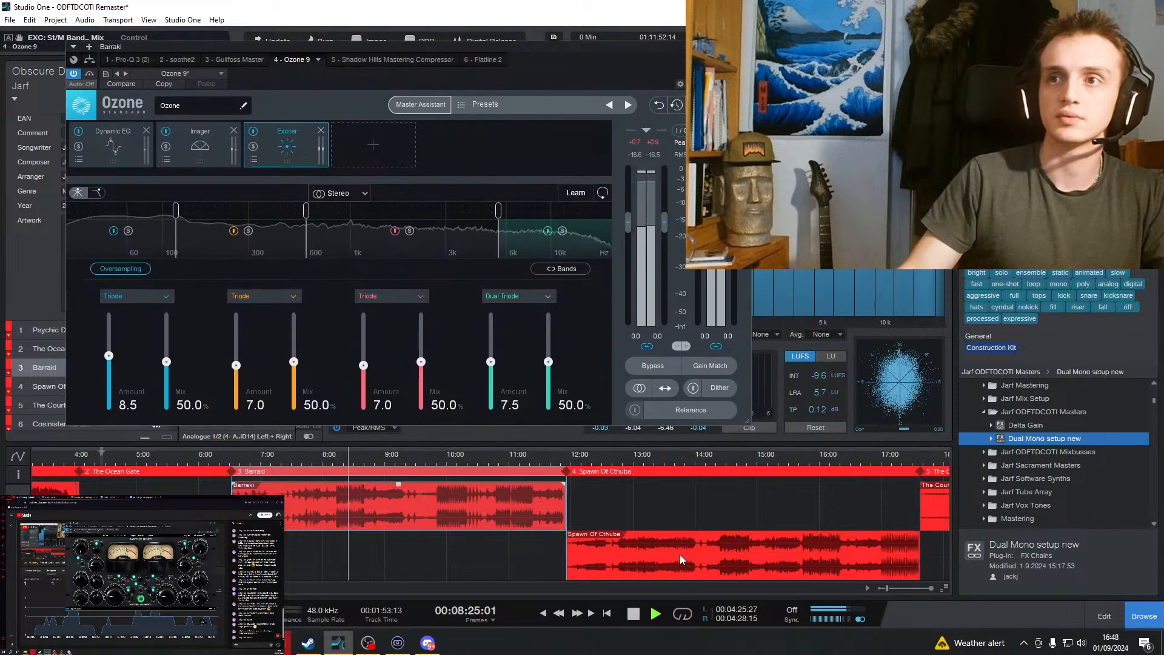
drag(581, 61, 547, 172)
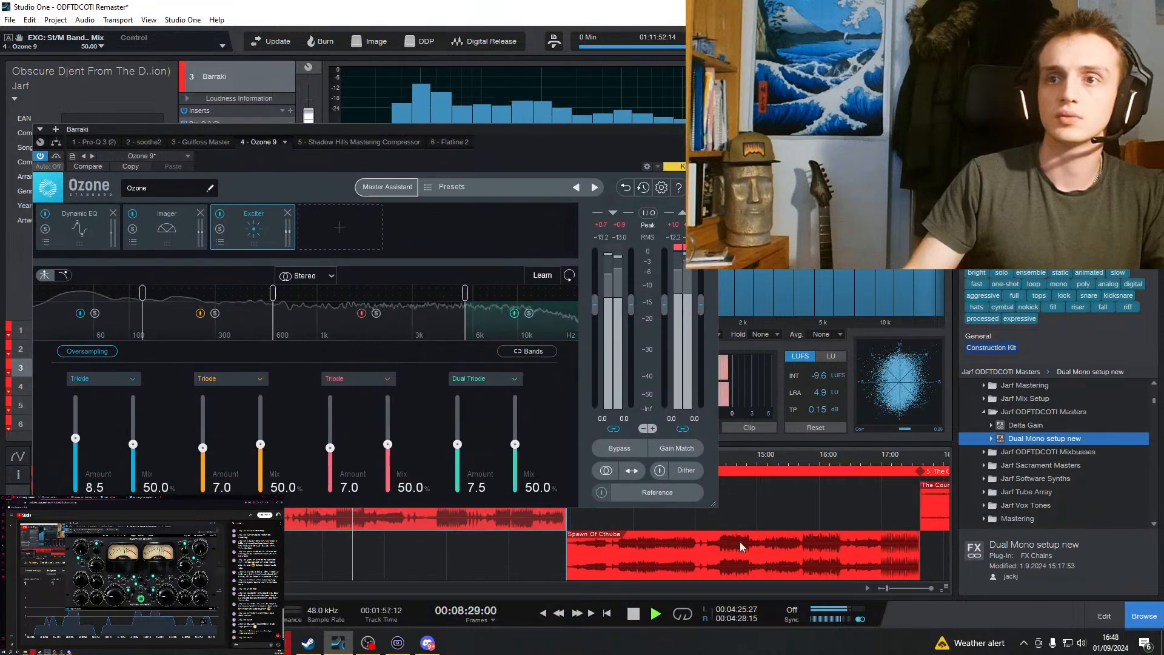
click(733, 457)
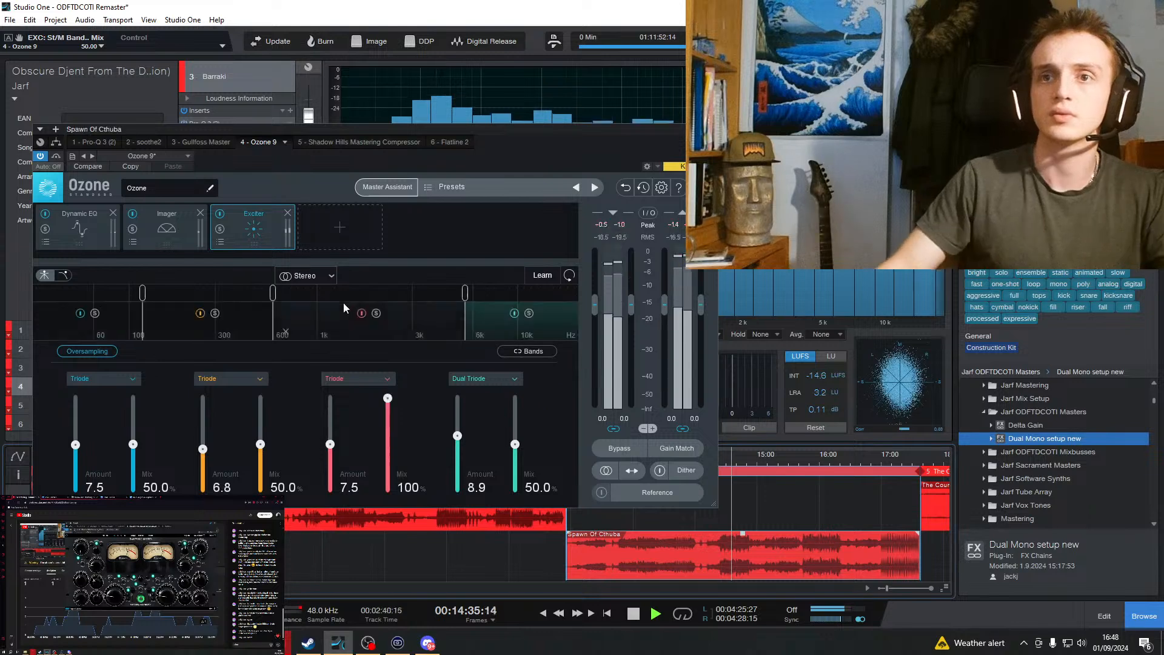
Set Spawn Of Cthuba's Exciter Amount to 8.0 on Band 4, 6.5 on Band 2 and 7.5 on Band 3.
drag(465, 439, 446, 443)
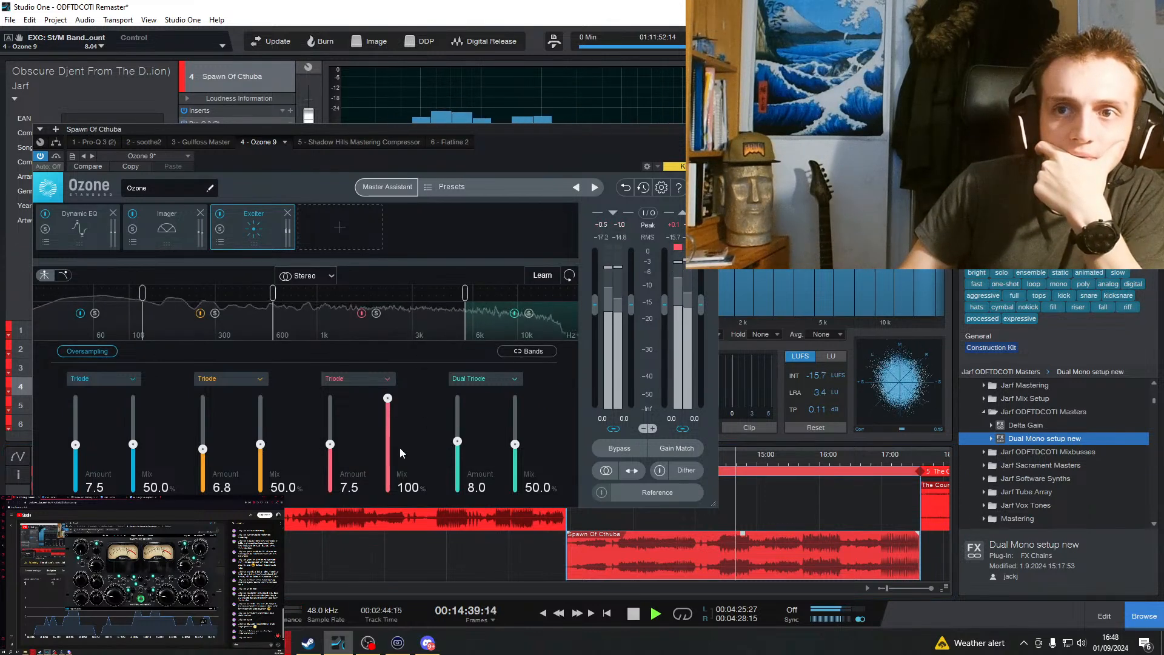
drag(206, 450, 206, 454)
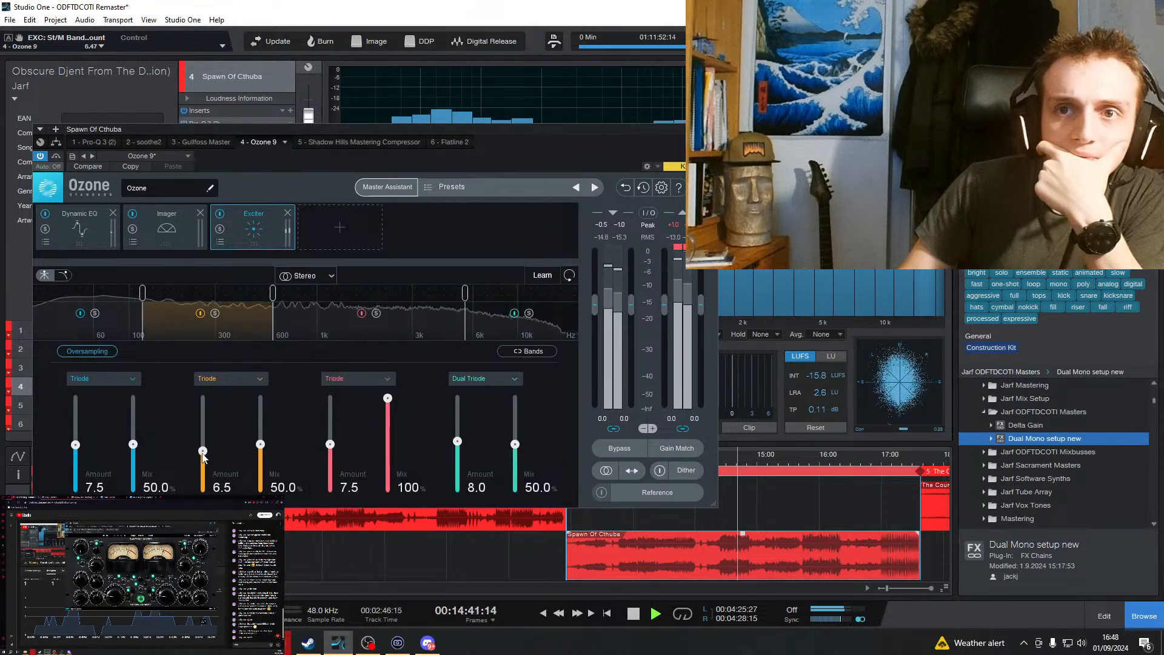
drag(333, 446, 330, 445)
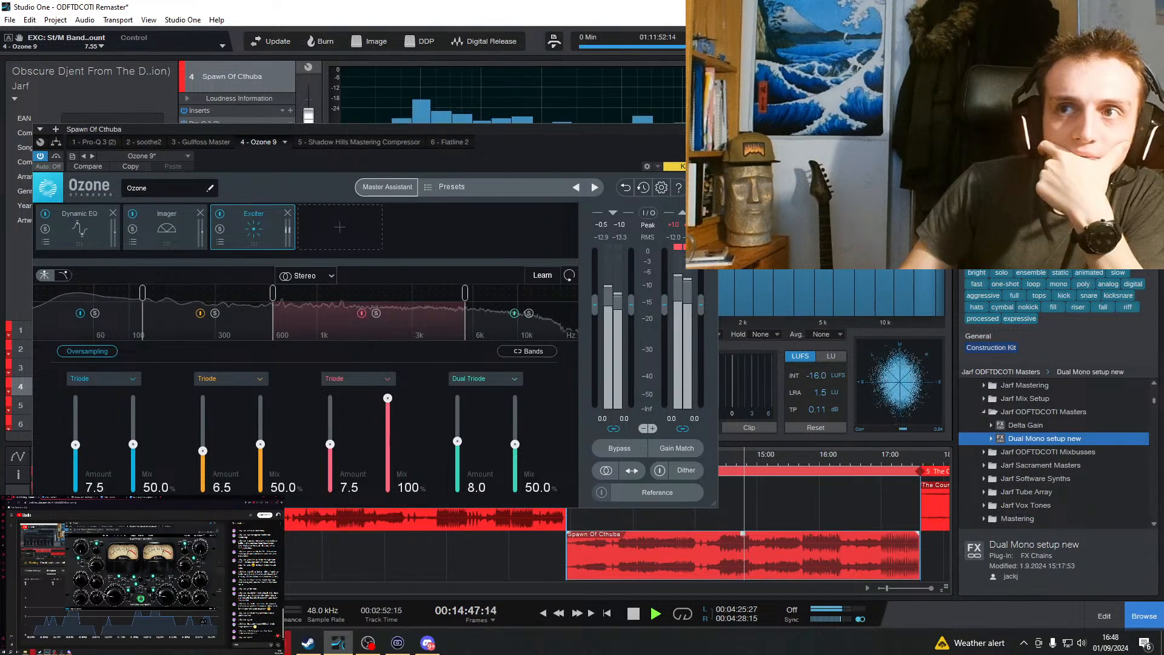
Open the Shadow Hills Mastering Compressor on Spawn Of Cthuba and set the Discrete Ratio to 2:1 on both channels.
click(711, 129)
double_click(215, 175)
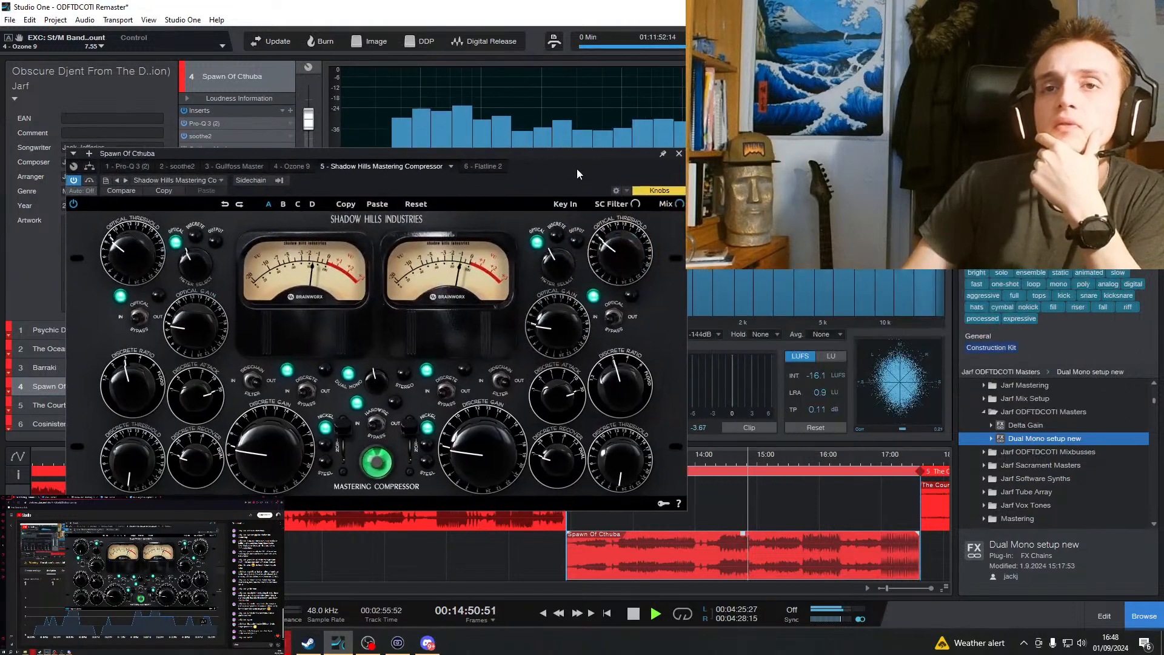
drag(577, 169, 570, 167)
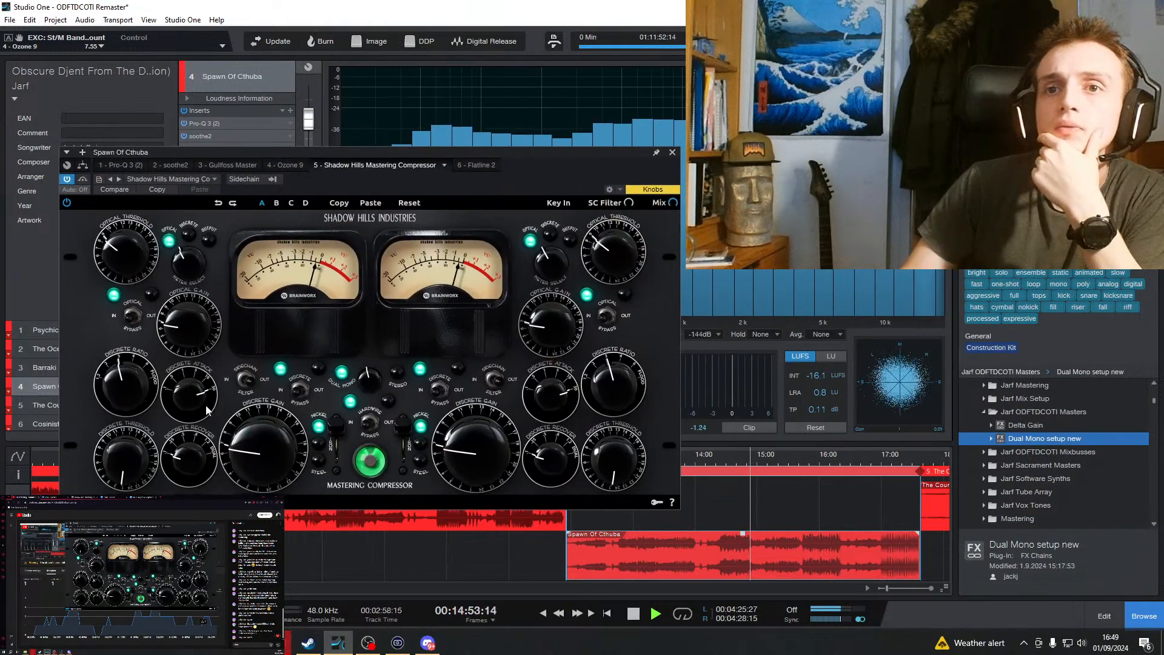
click(715, 459)
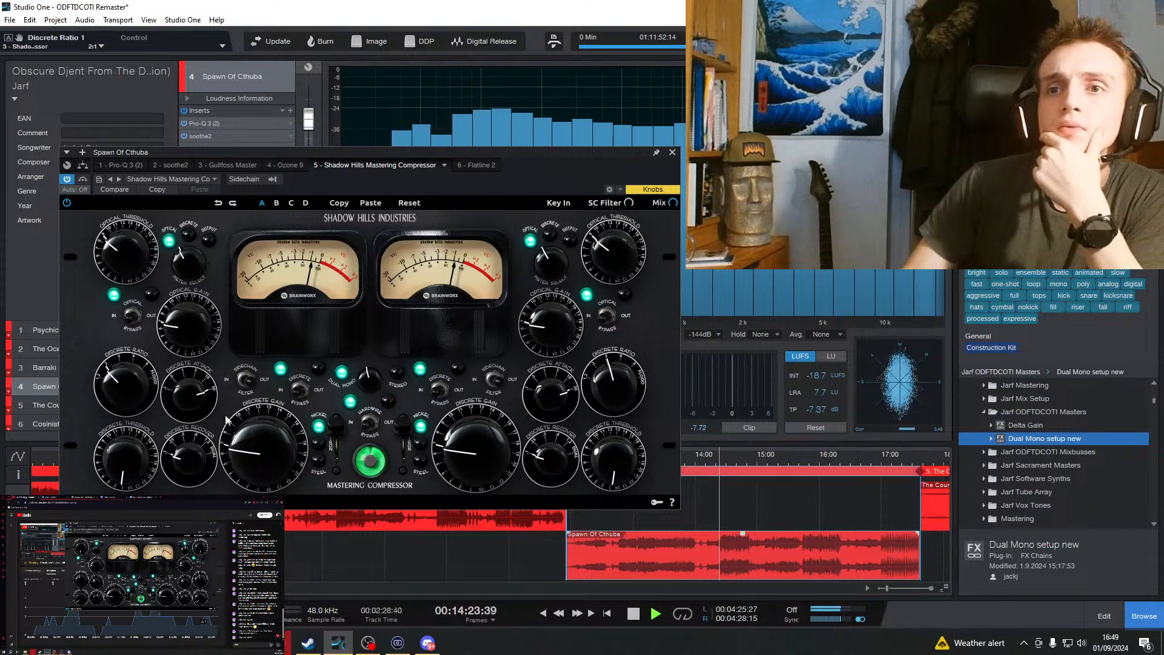
drag(128, 389, 129, 402)
drag(610, 395, 610, 407)
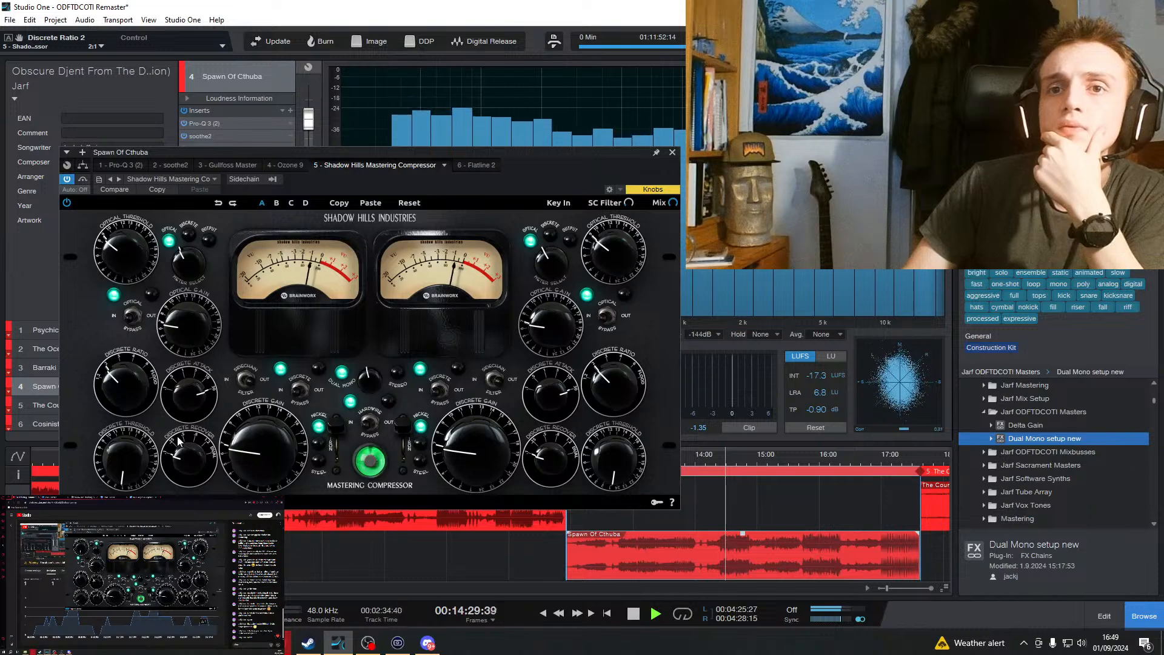
Switch both compressor meters to Discrete, then set Discrete Threshold 1 to 10 and match it on channel 2.
drag(128, 456, 137, 468)
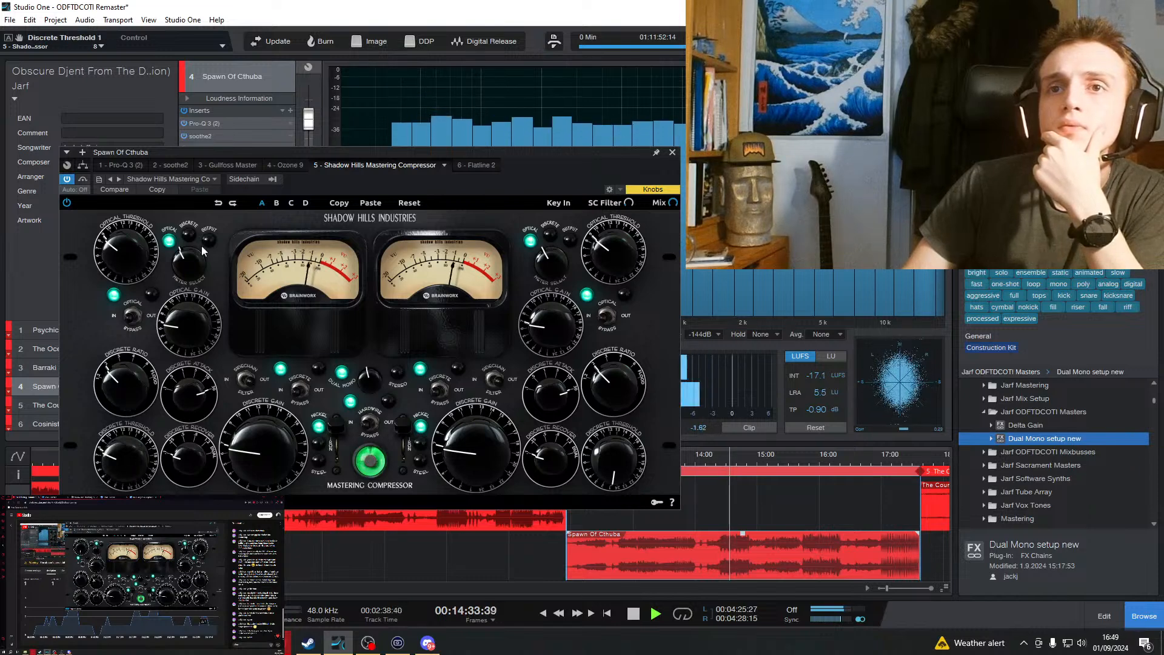
click(189, 235)
click(550, 235)
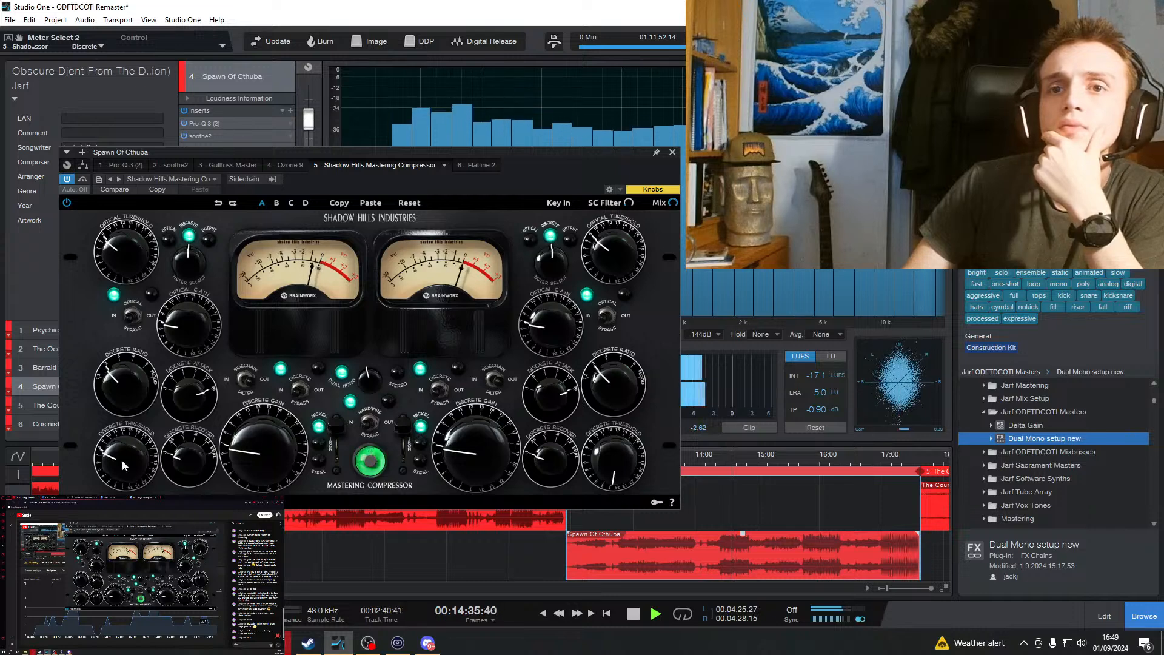
drag(123, 466, 124, 431)
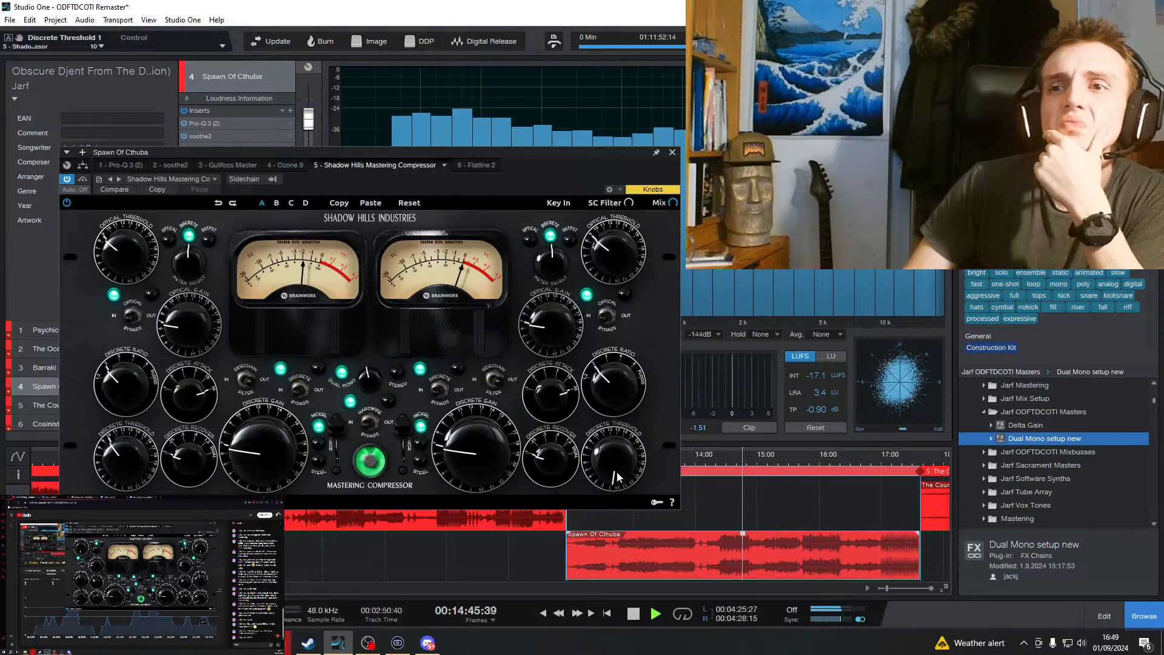
drag(617, 472, 624, 365)
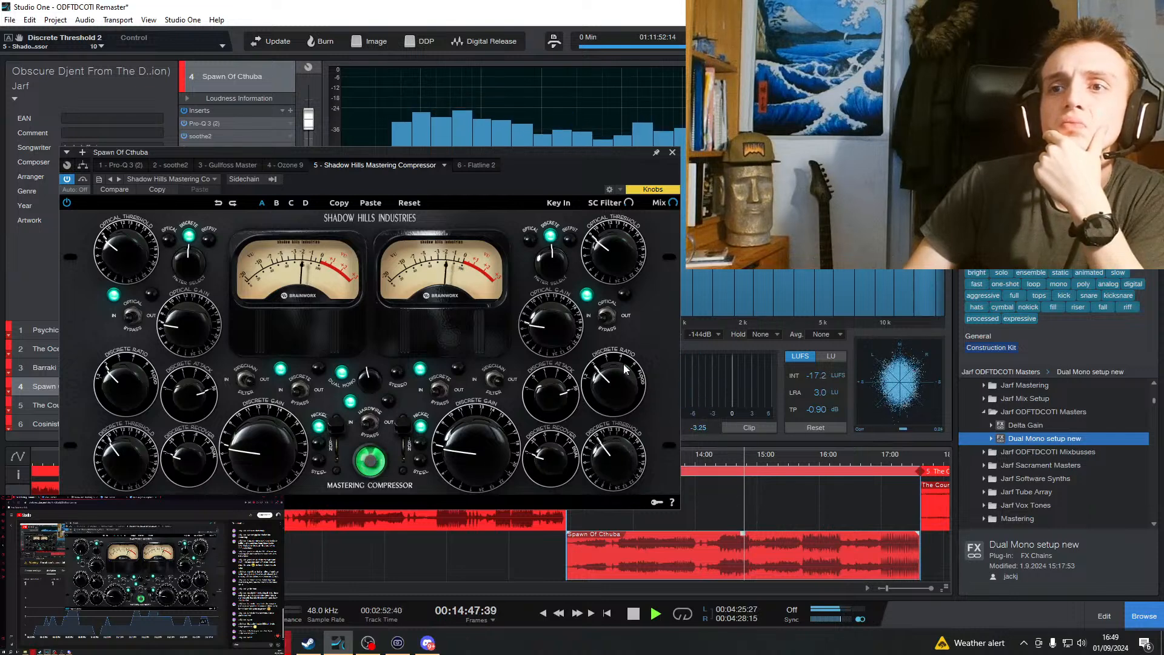
Replay Spawn Of Cthuba from around 14:25, set the compressor's Optical Threshold 2 to 10 and stop playback.
mouse_move(583, 171)
mouse_down()
mouse_move(393, 180)
mouse_move(544, 186)
mouse_move(505, 161)
mouse_move(602, 159)
mouse_up()
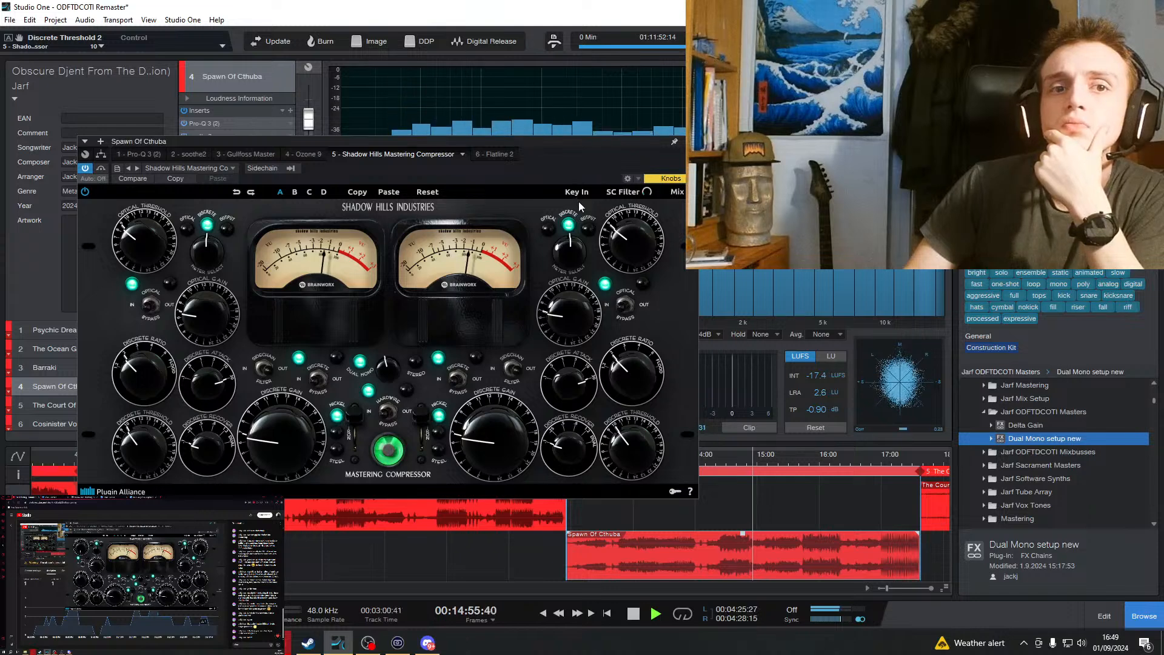
drag(573, 162, 257, 182)
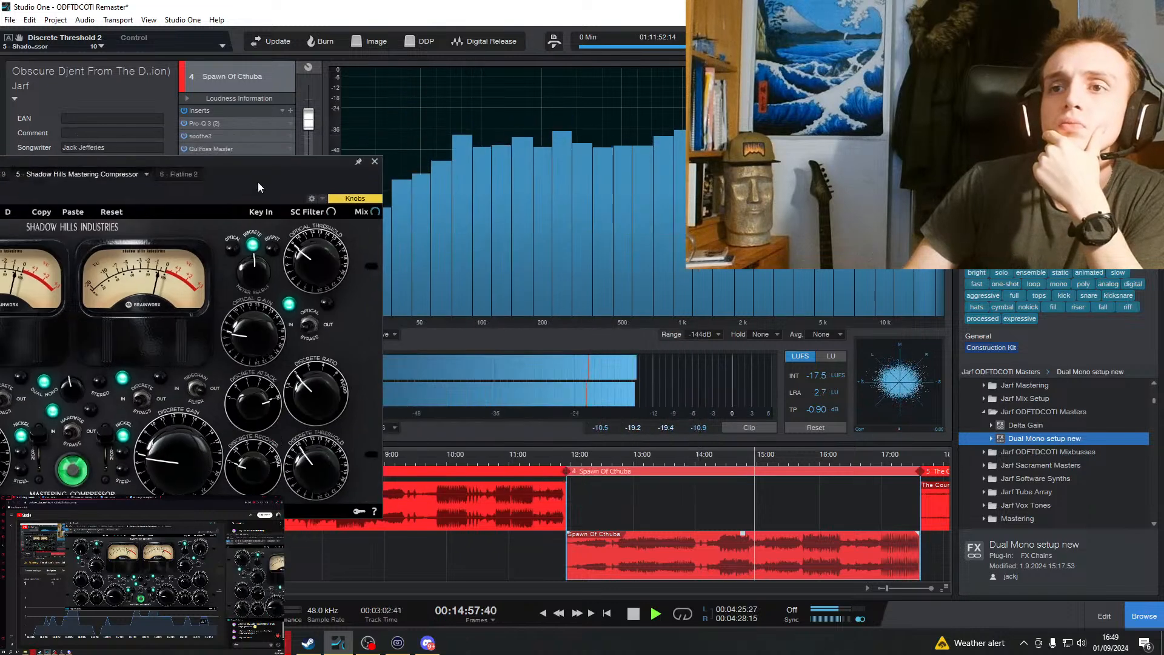
click(667, 467)
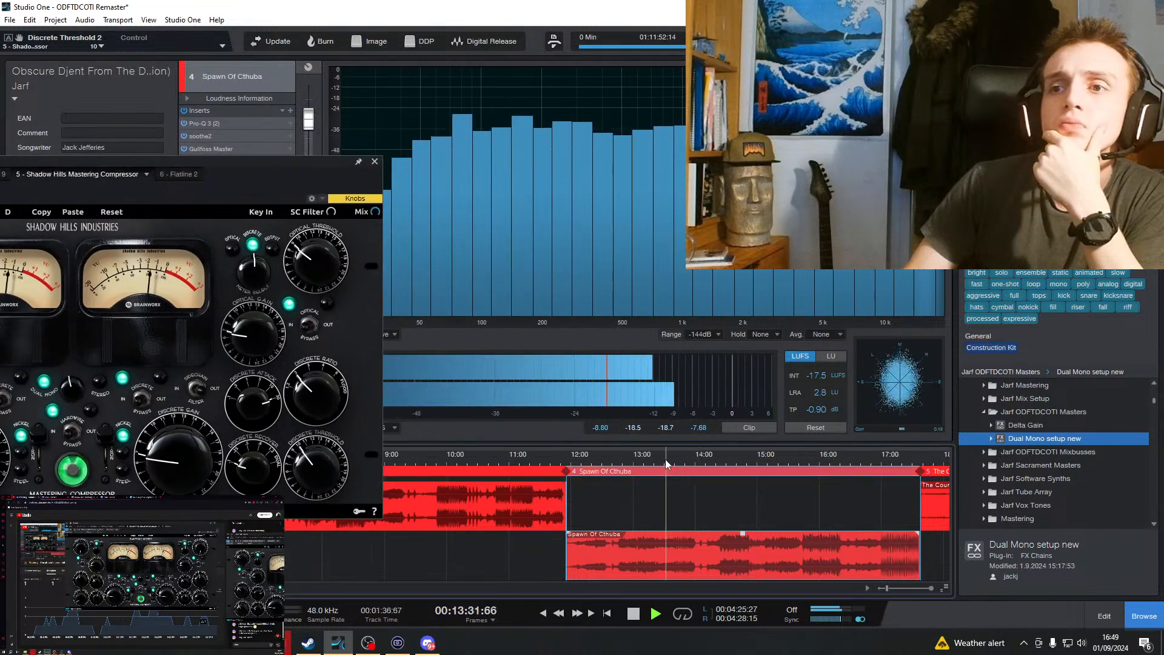
click(745, 467)
click(723, 456)
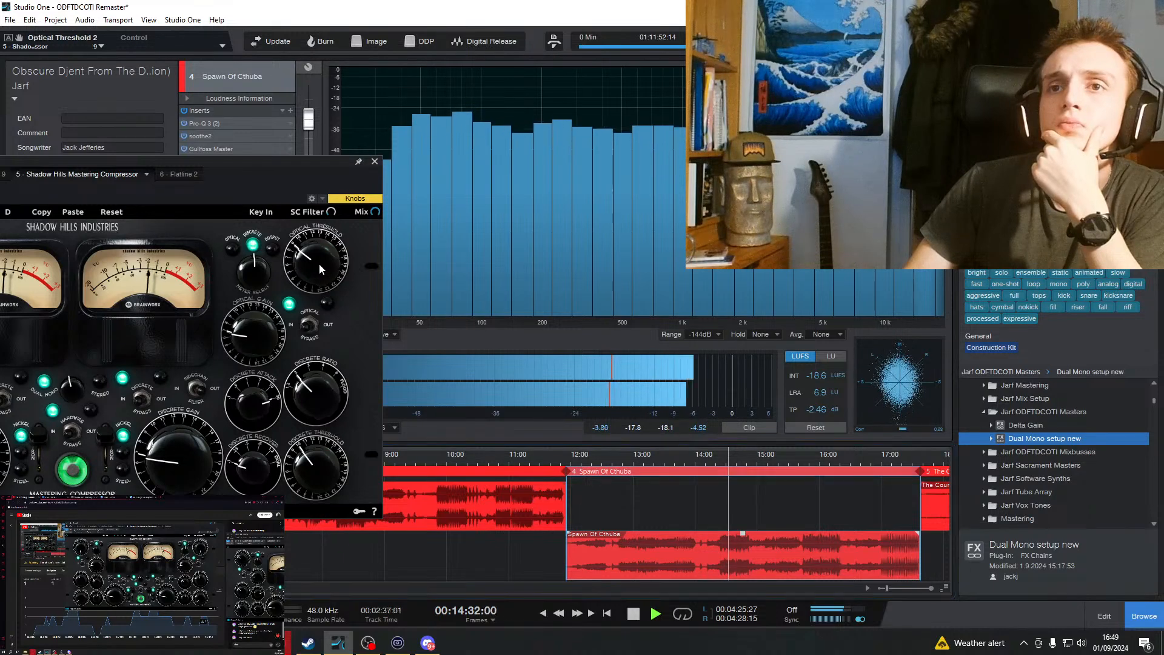
drag(319, 263, 320, 253)
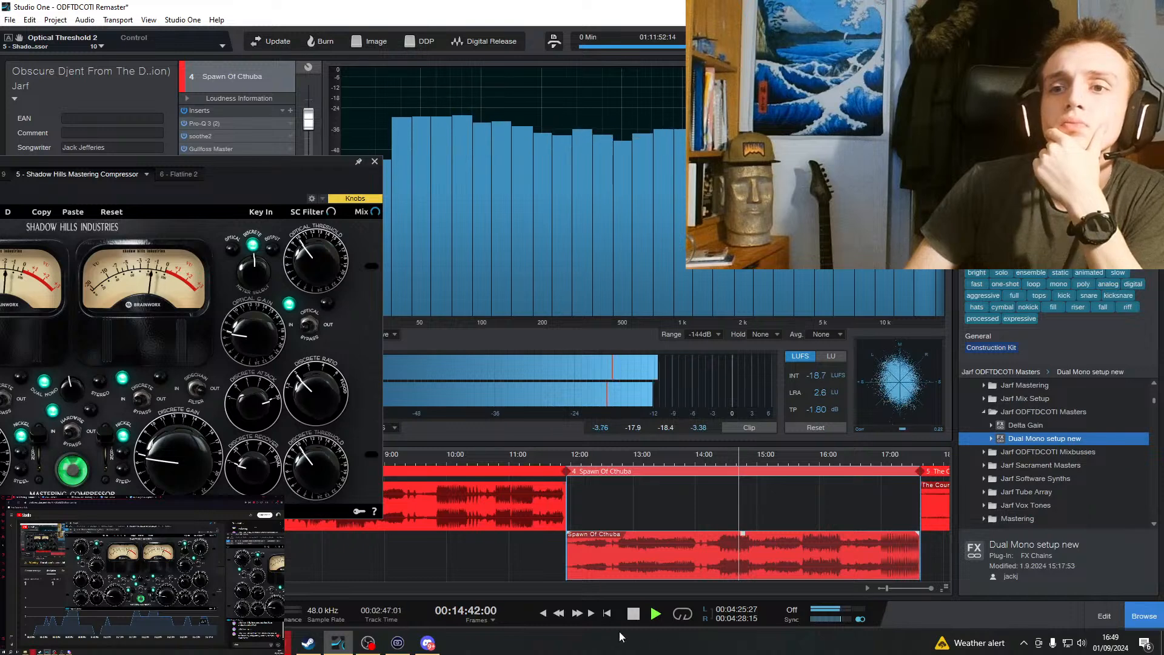
key(space)
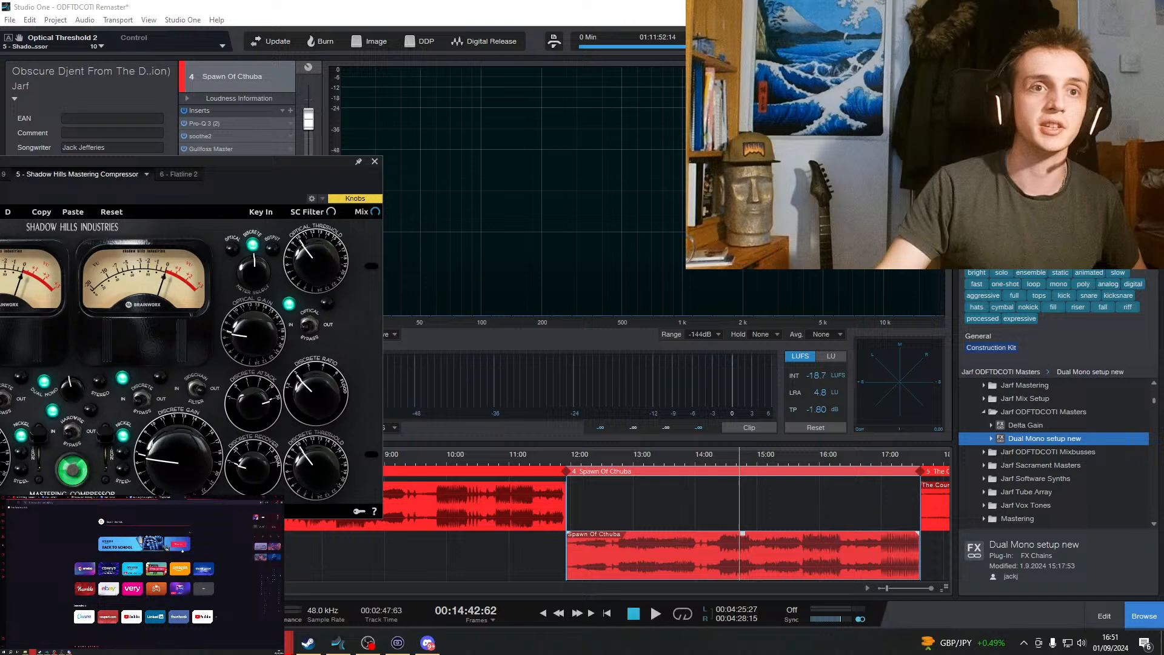
Open YouTube Studio in the browser and switch to another channel account.
click(203, 617)
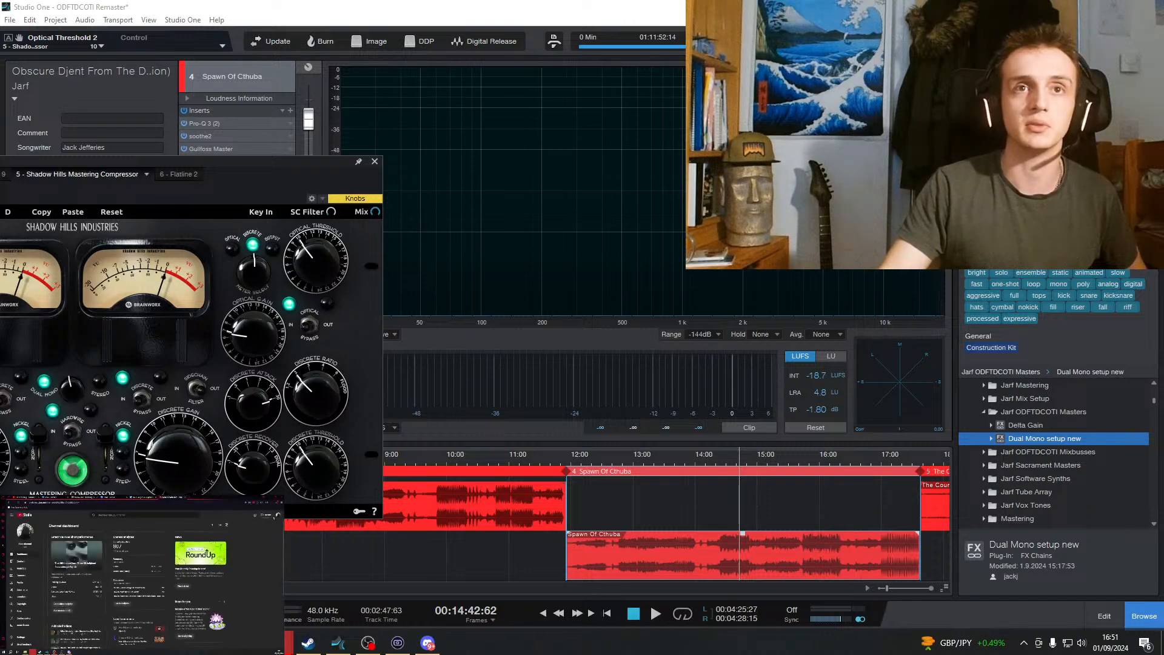
click(279, 517)
click(261, 549)
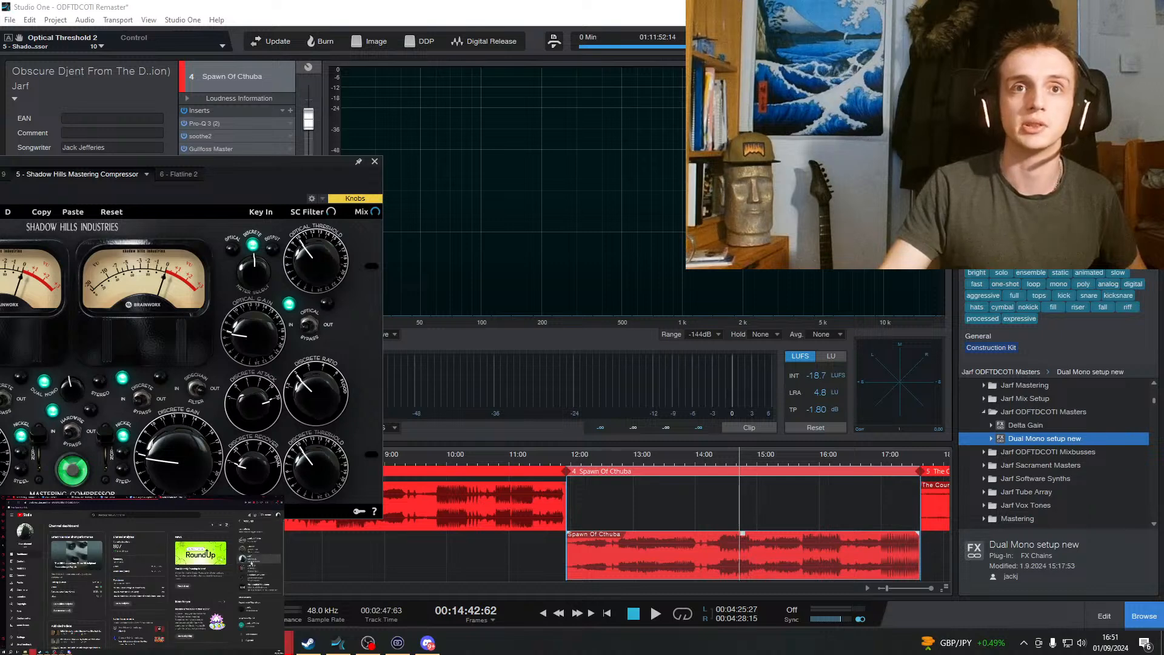
click(260, 549)
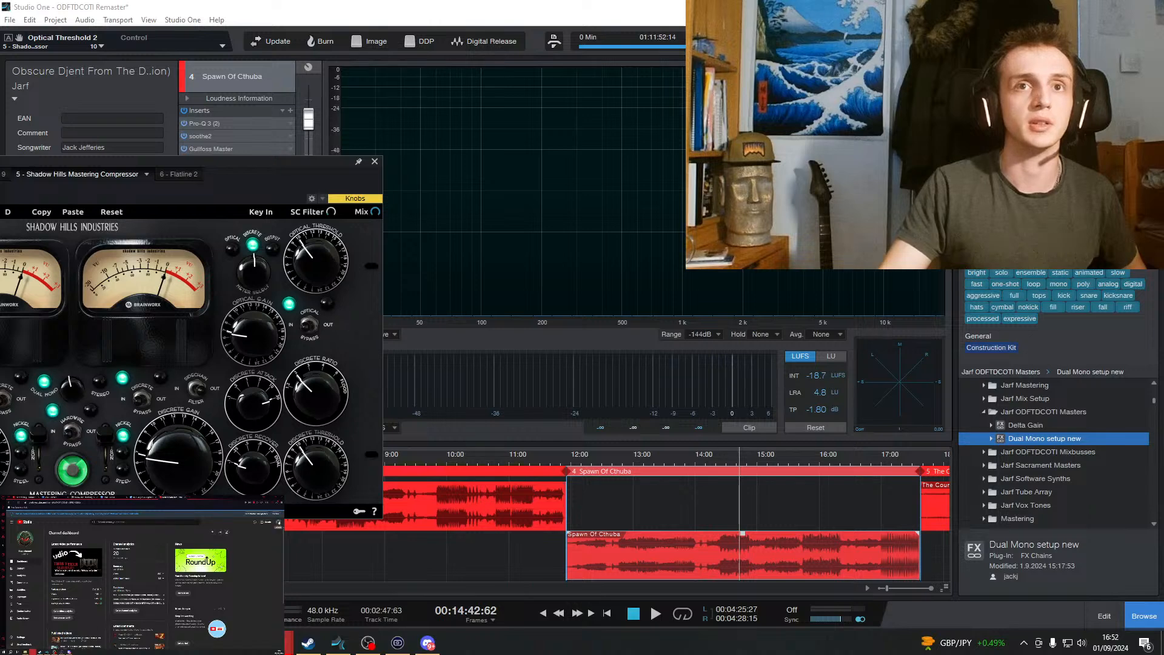
Look over the stream thumbnail design and the YouTube channel's public page, then return to the live stream dashboard.
click(253, 540)
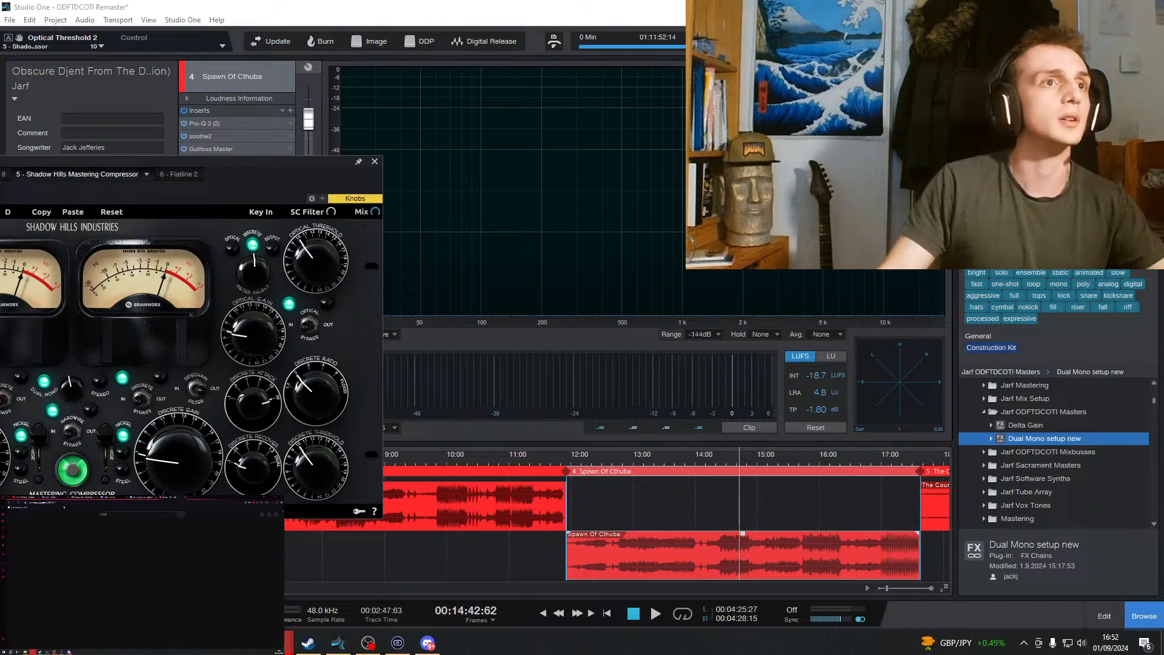
click(114, 498)
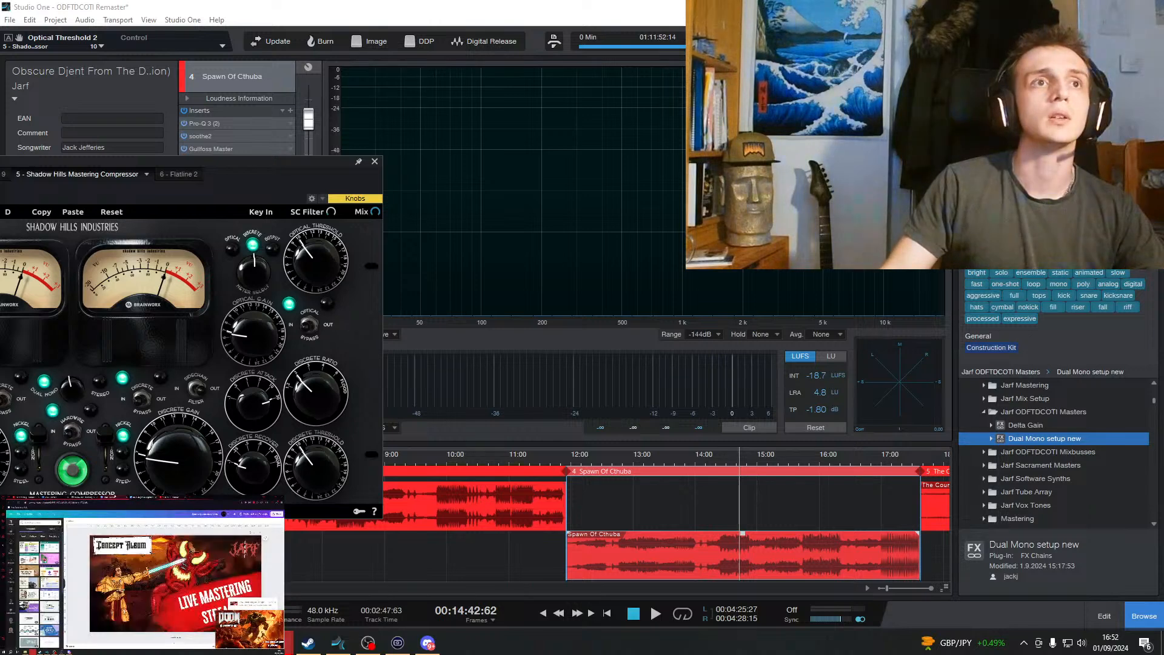
click(170, 498)
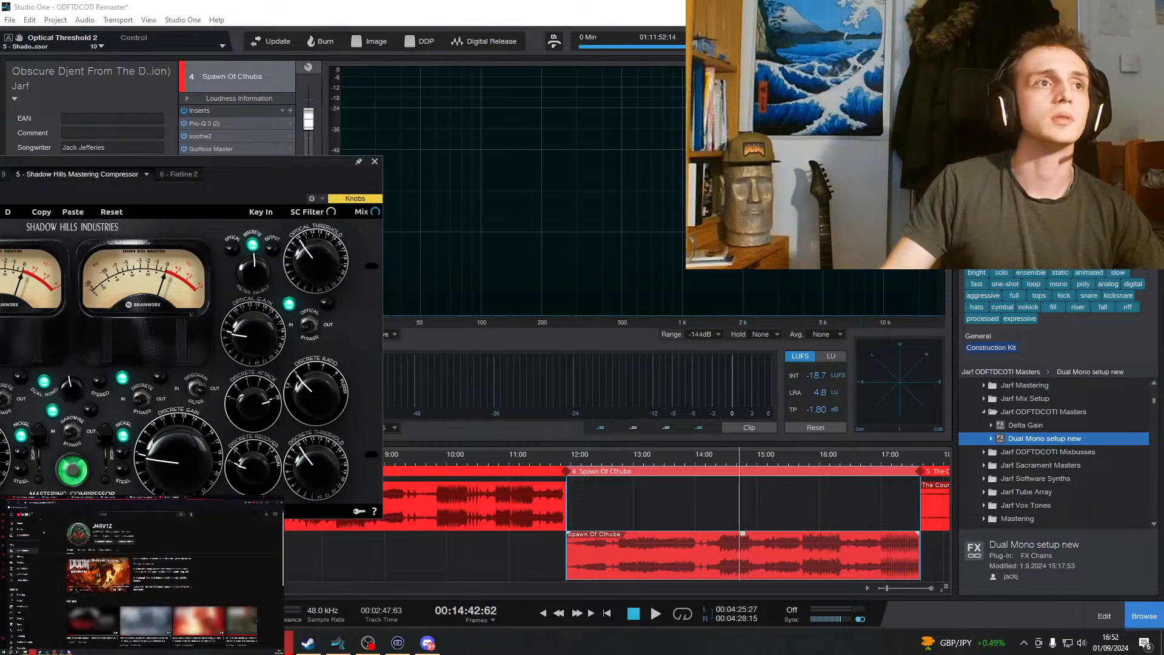
click(27, 497)
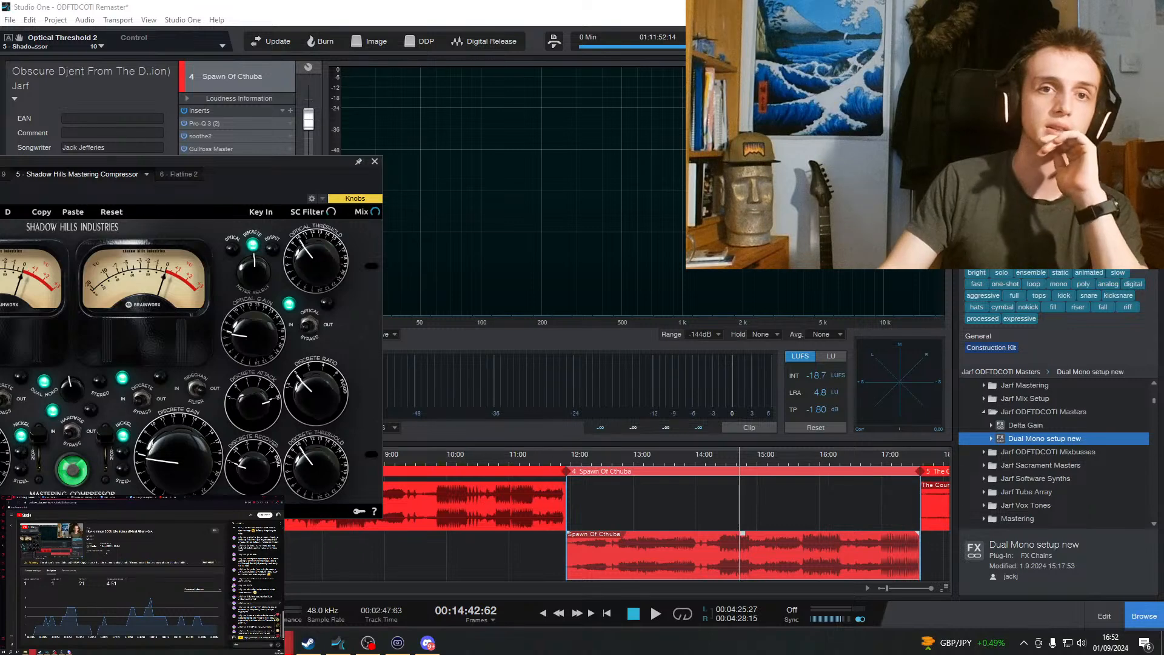
click(173, 498)
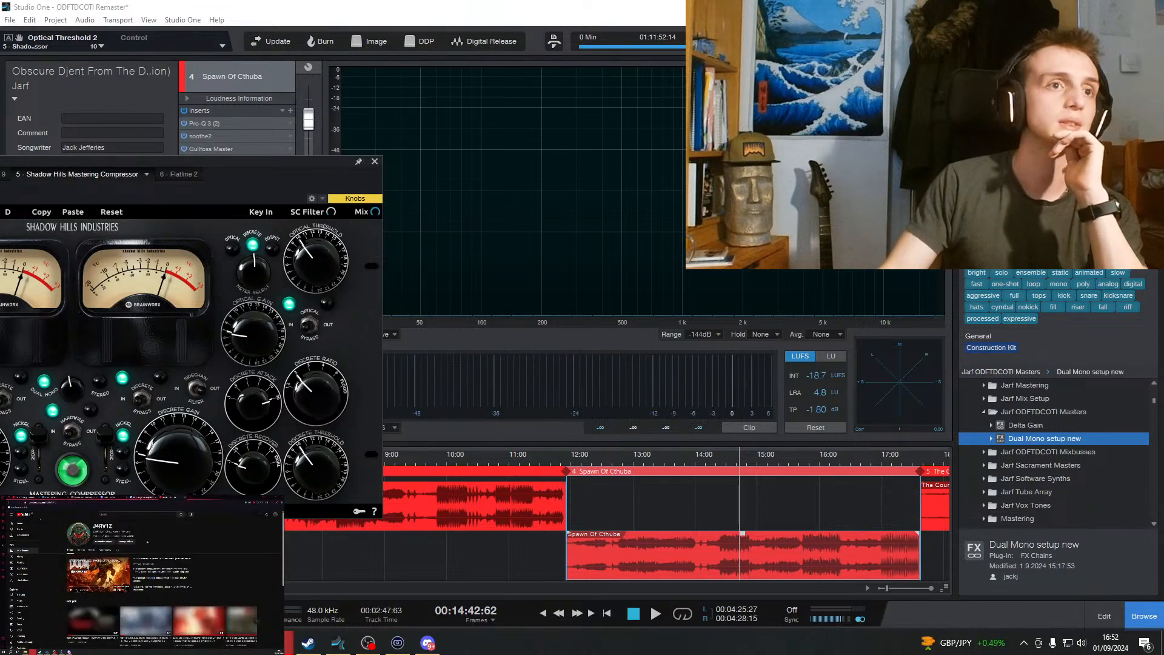
scroll(125, 580, down, 3)
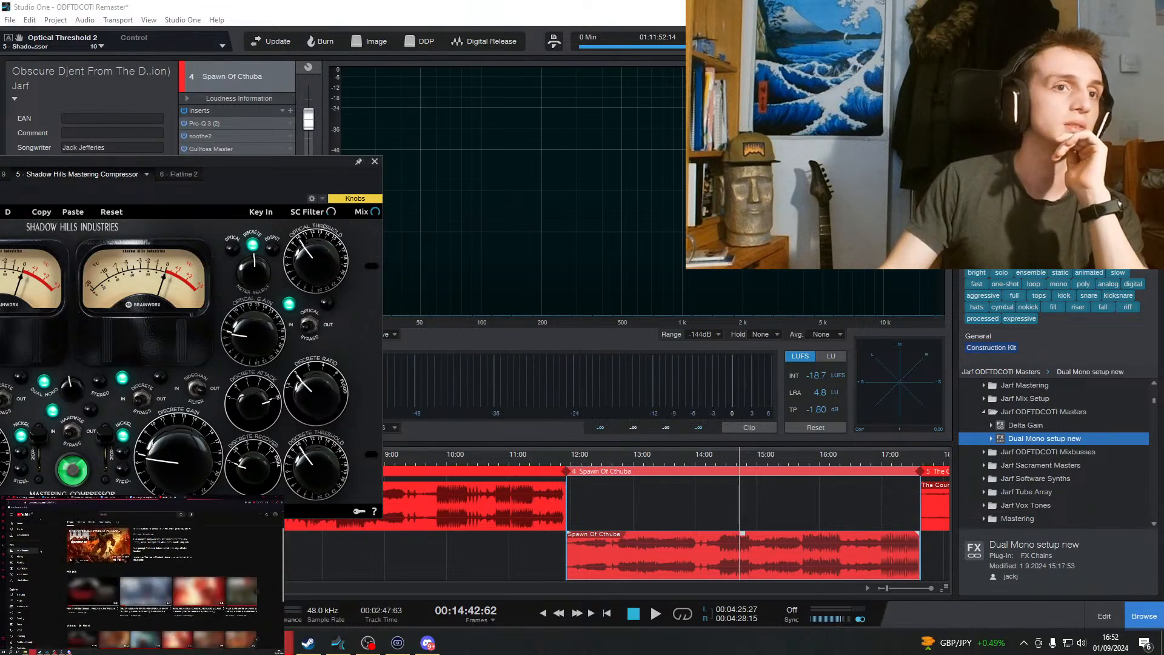
click(33, 497)
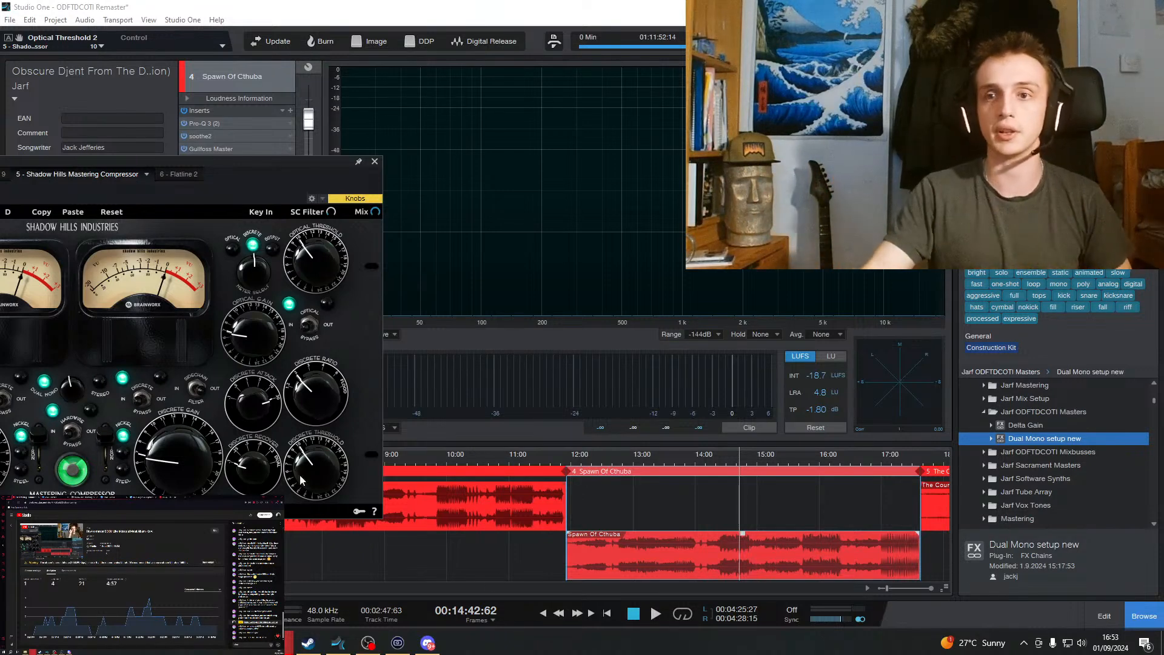
Switch to Discord and read back through the production channel's messages to those from 28 August 2024.
click(437, 645)
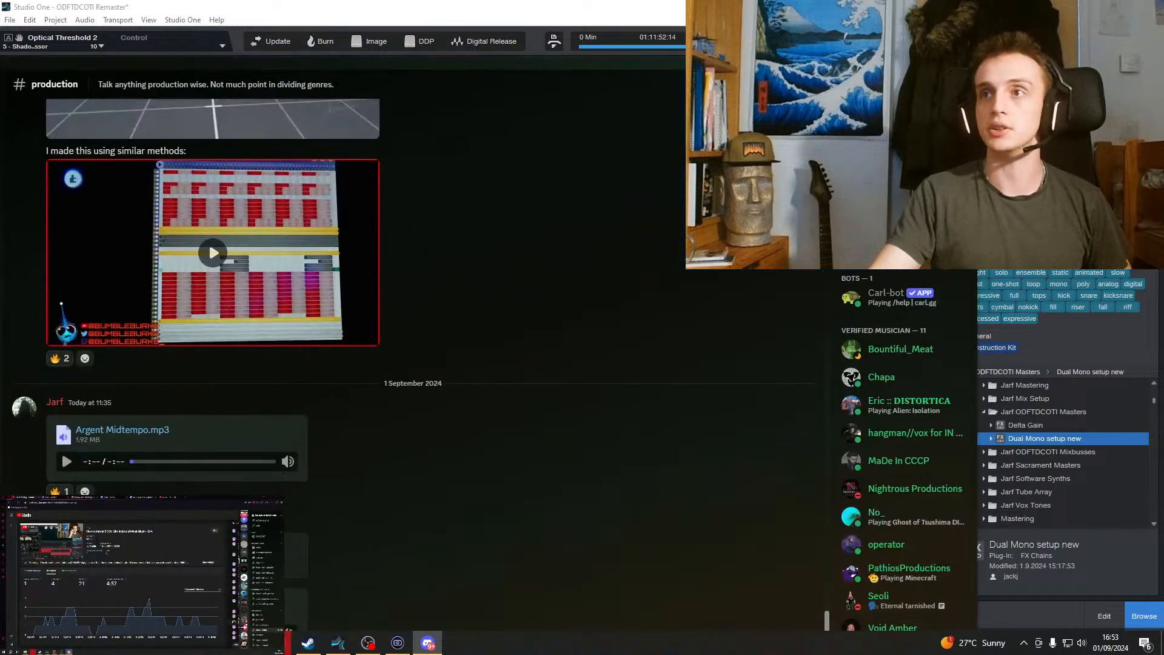
drag(758, 63, 807, 2)
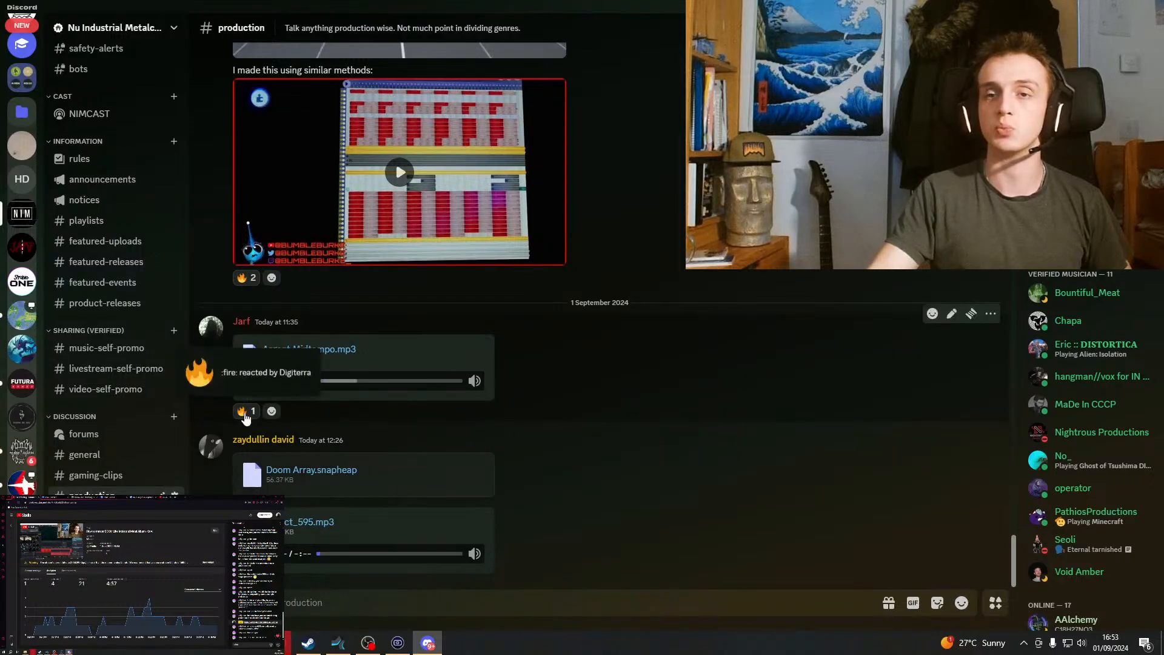
scroll(591, 479, up, 15)
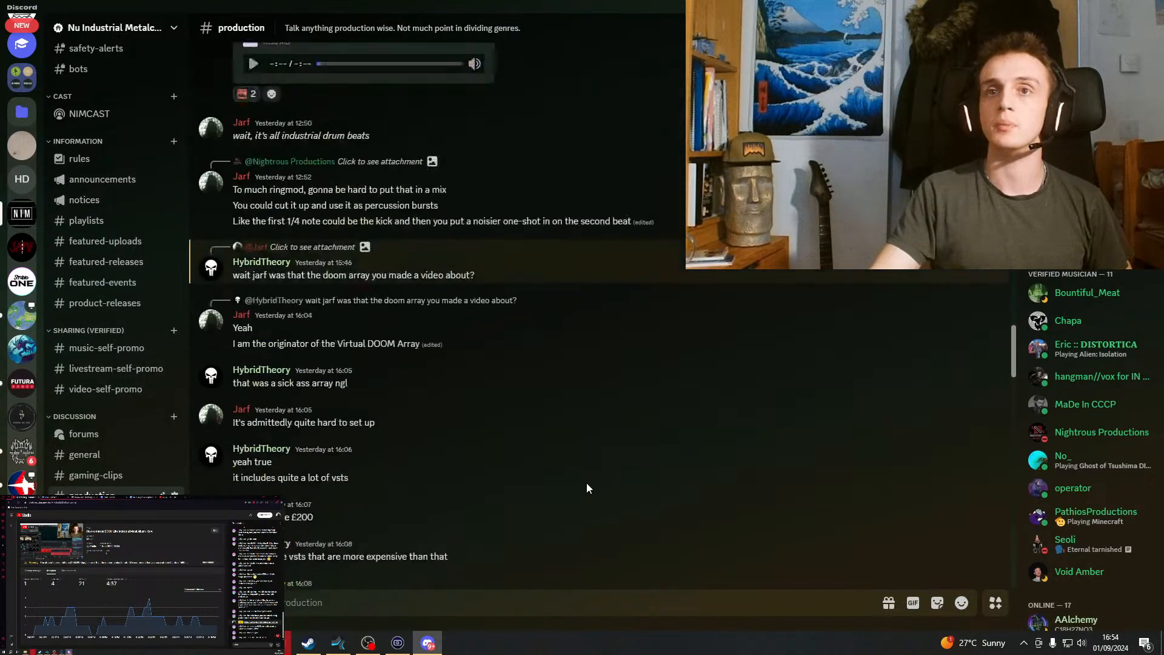
scroll(586, 483, up, 15)
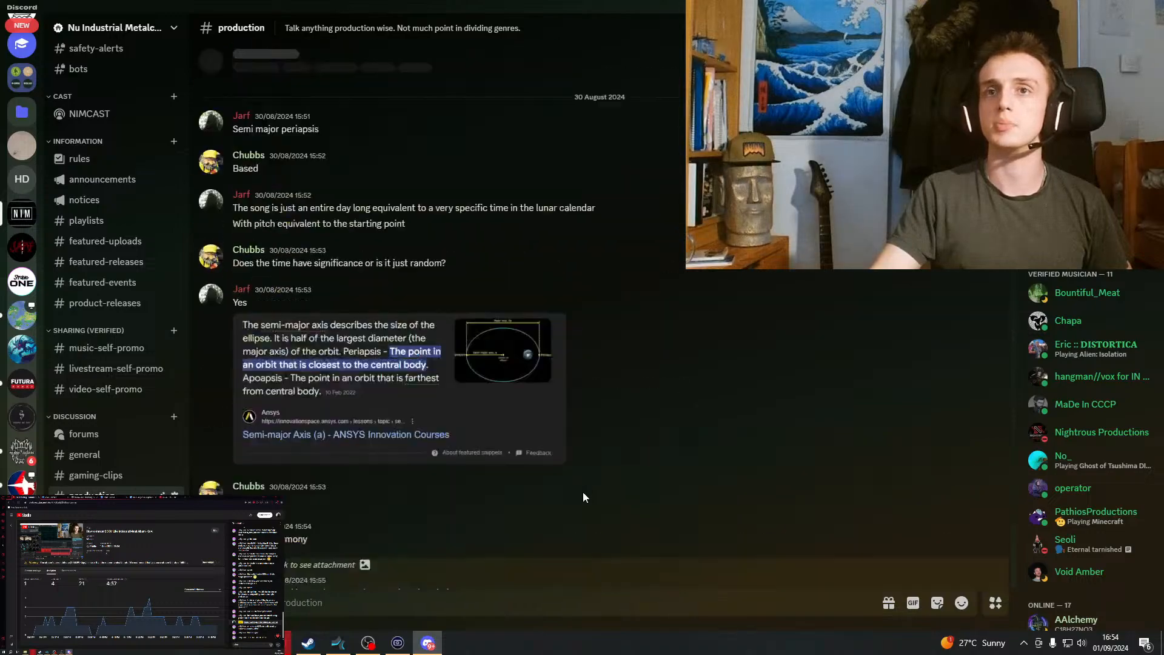
scroll(584, 497, up, 15)
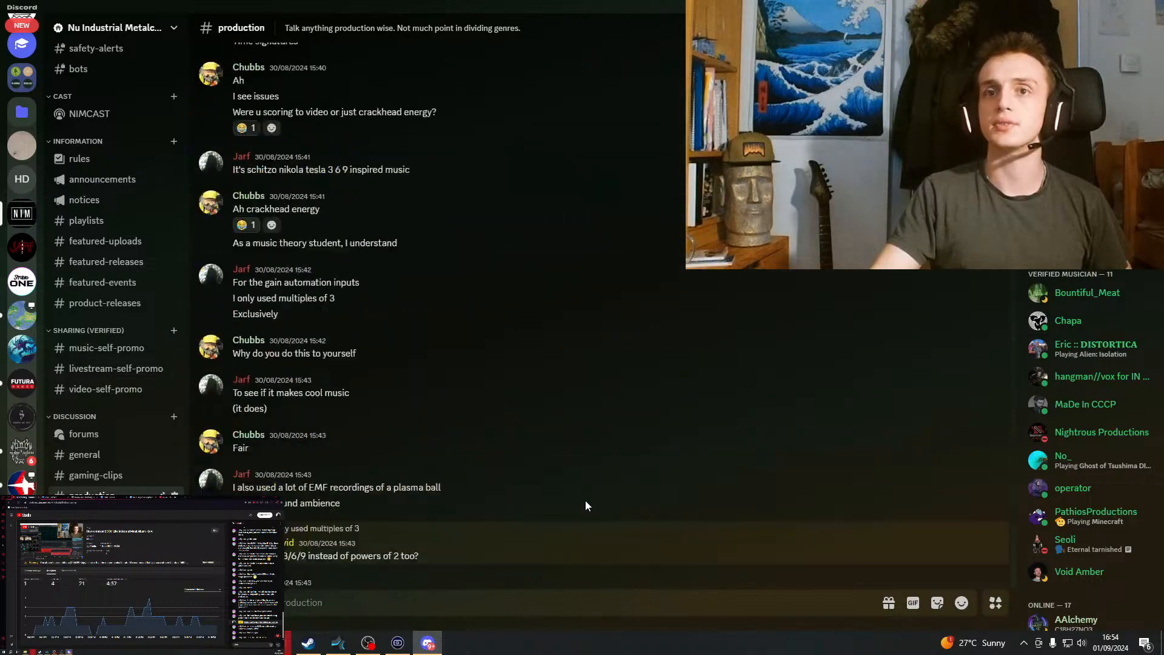
scroll(585, 505, up, 15)
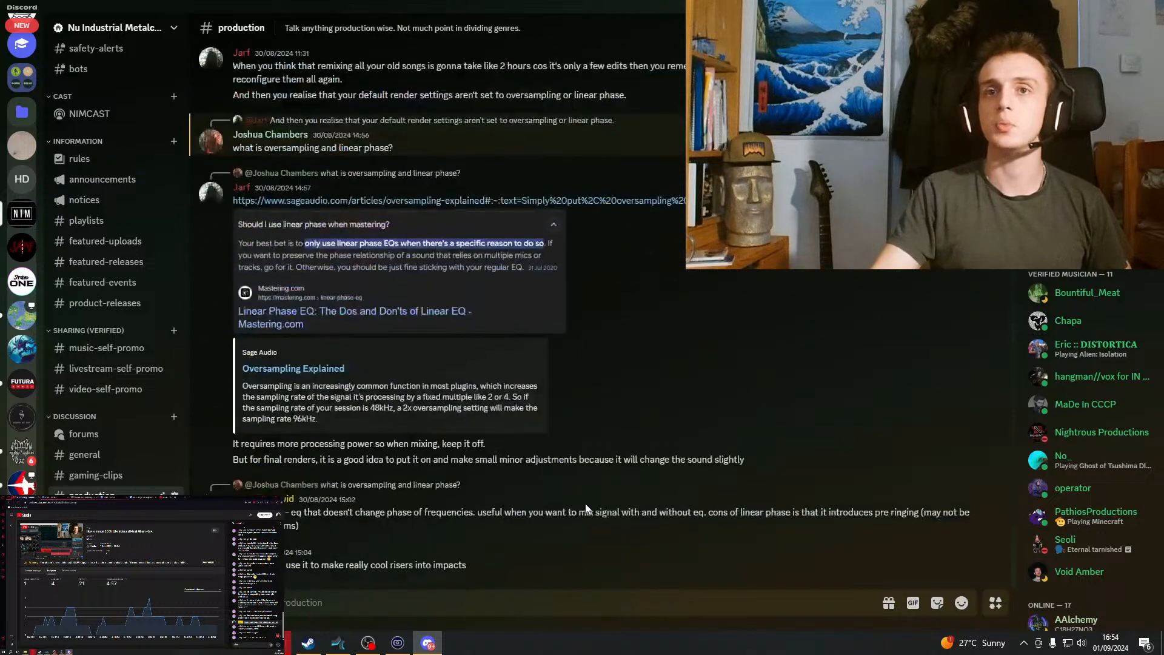
scroll(586, 508, up, 15)
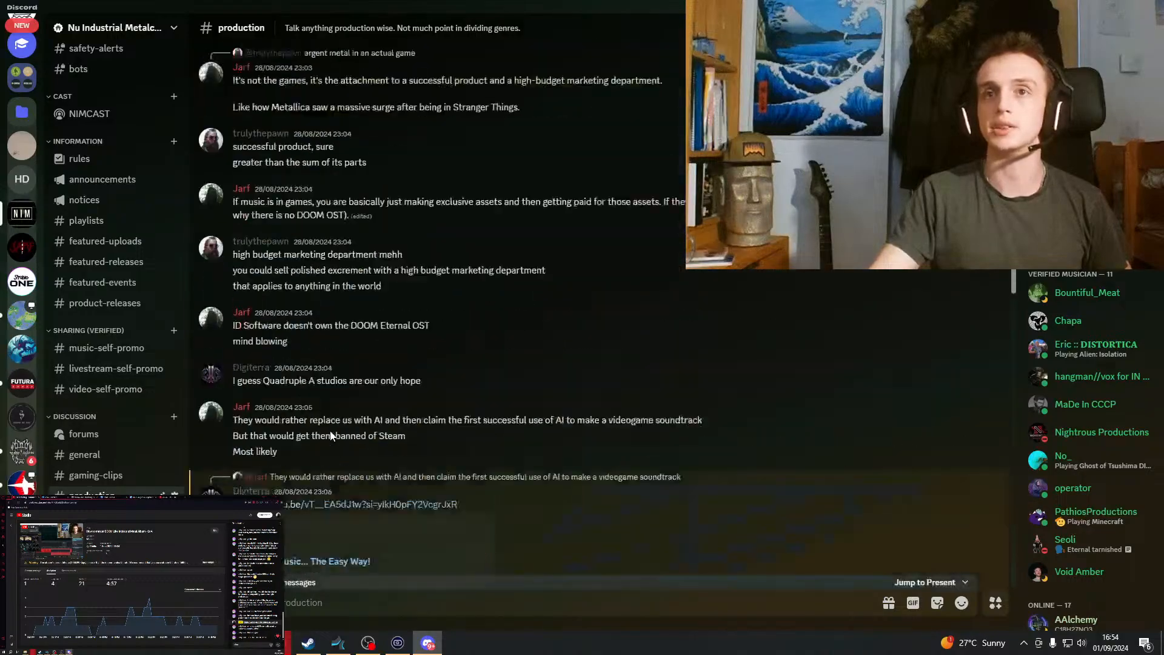
scroll(331, 435, up, 15)
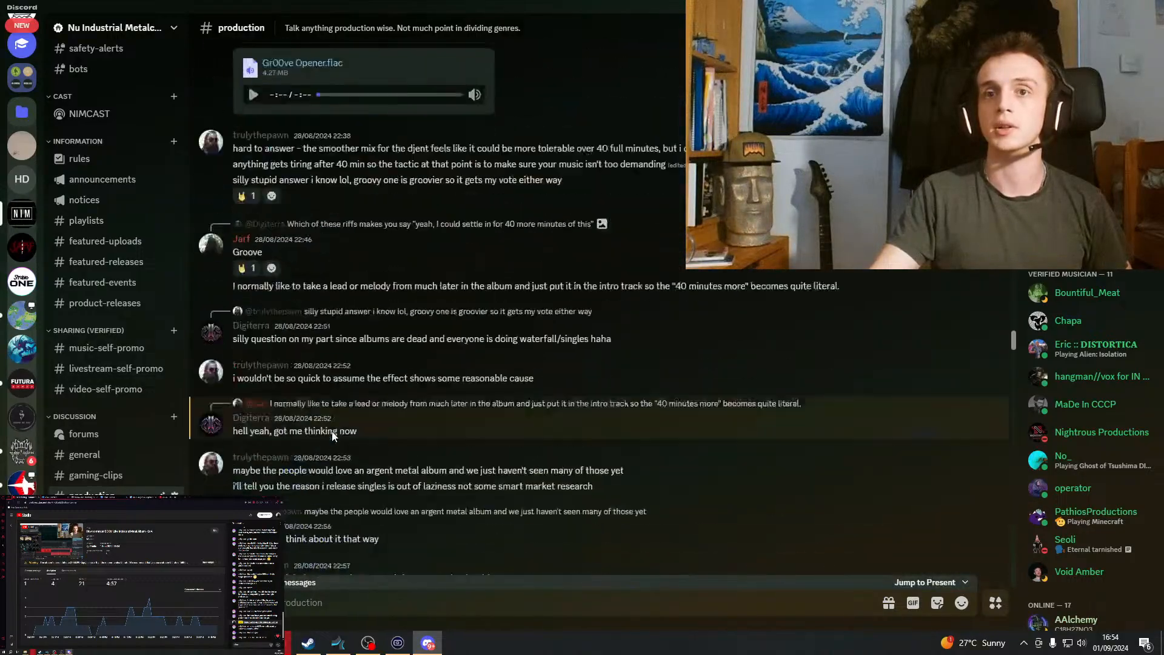
scroll(331, 430, up, 15)
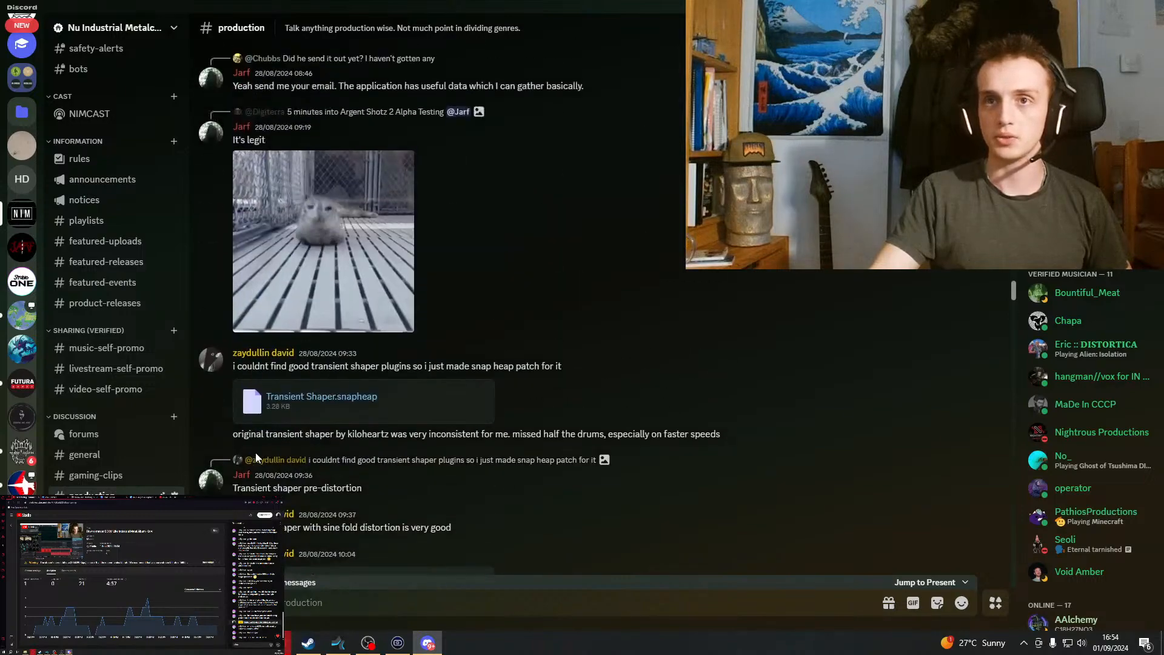
scroll(256, 456, up, 10)
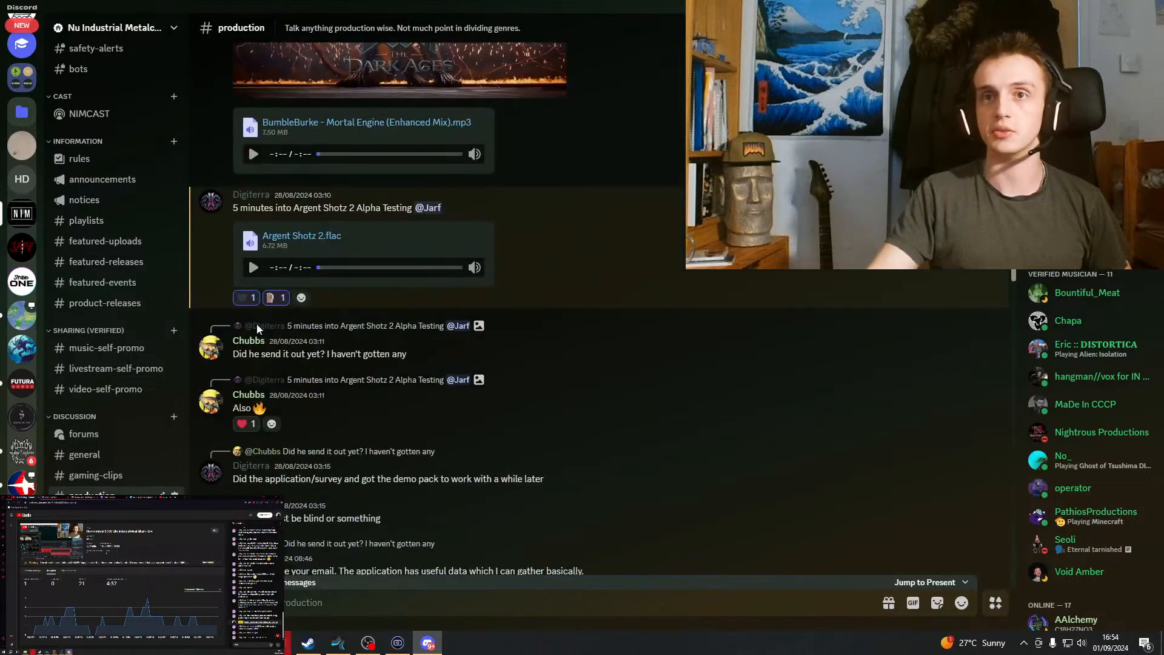
scroll(432, 382, down, 1)
scroll(490, 387, up, 1)
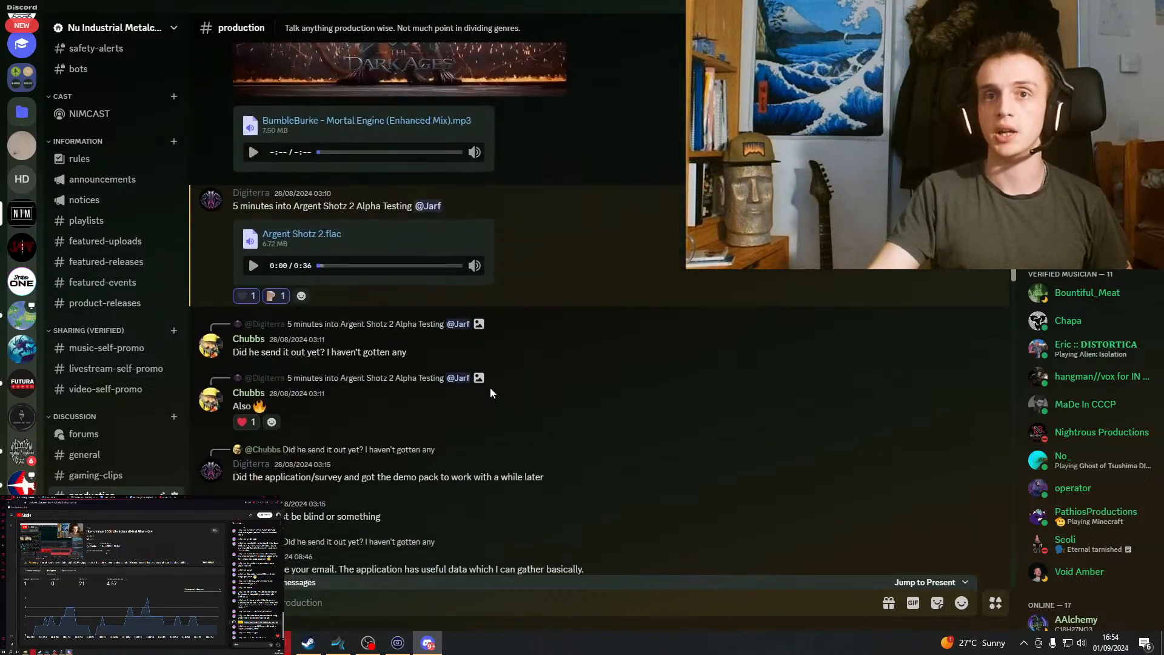
scroll(584, 311, down, 1)
scroll(585, 310, down, 10)
Look through the music-self-promo channel's posts back to early August 2024, and return to the production channel.
click(121, 348)
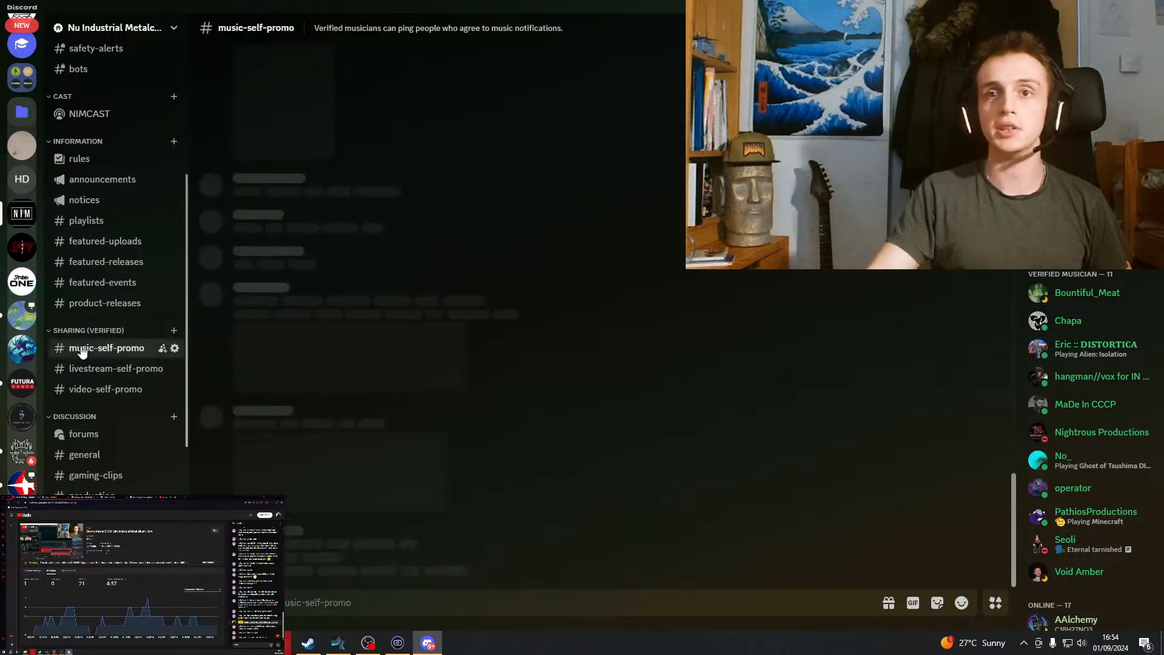
scroll(443, 455, up, 10)
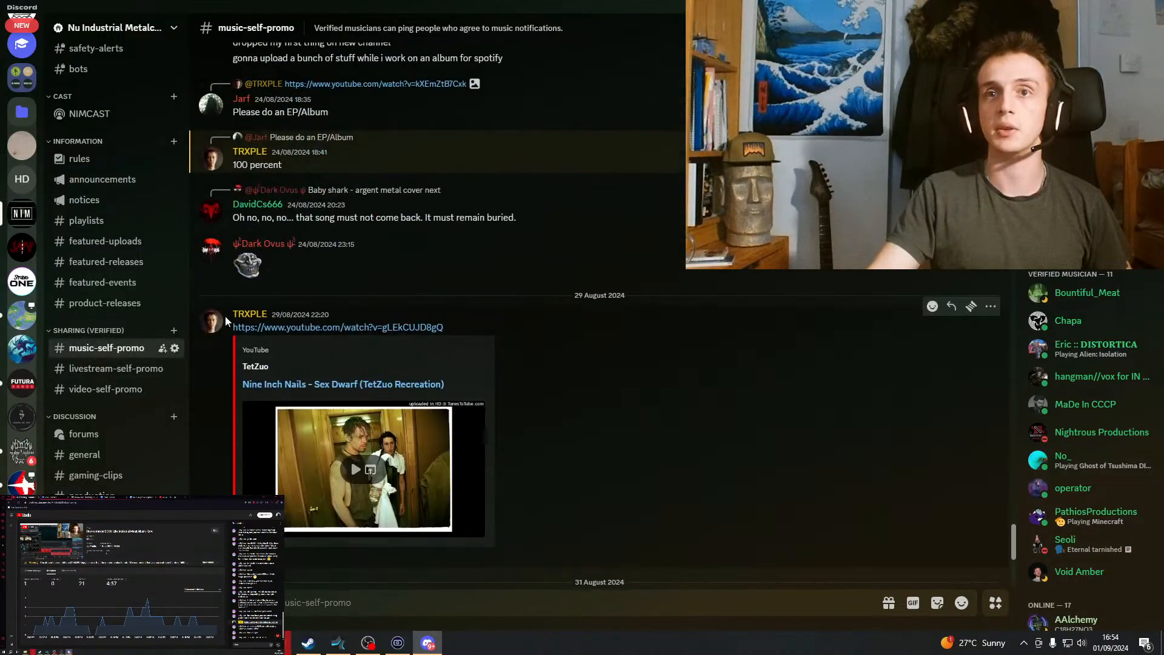
scroll(318, 453, up, 4)
scroll(318, 452, up, 10)
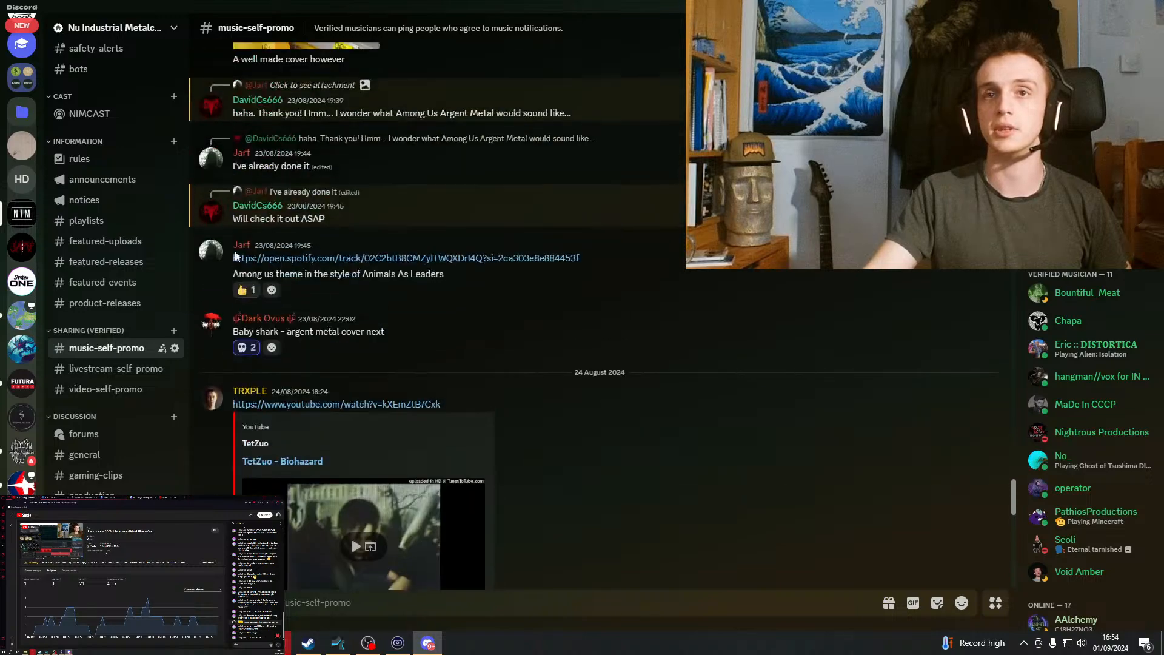
scroll(315, 359, up, 3)
scroll(315, 358, down, 2)
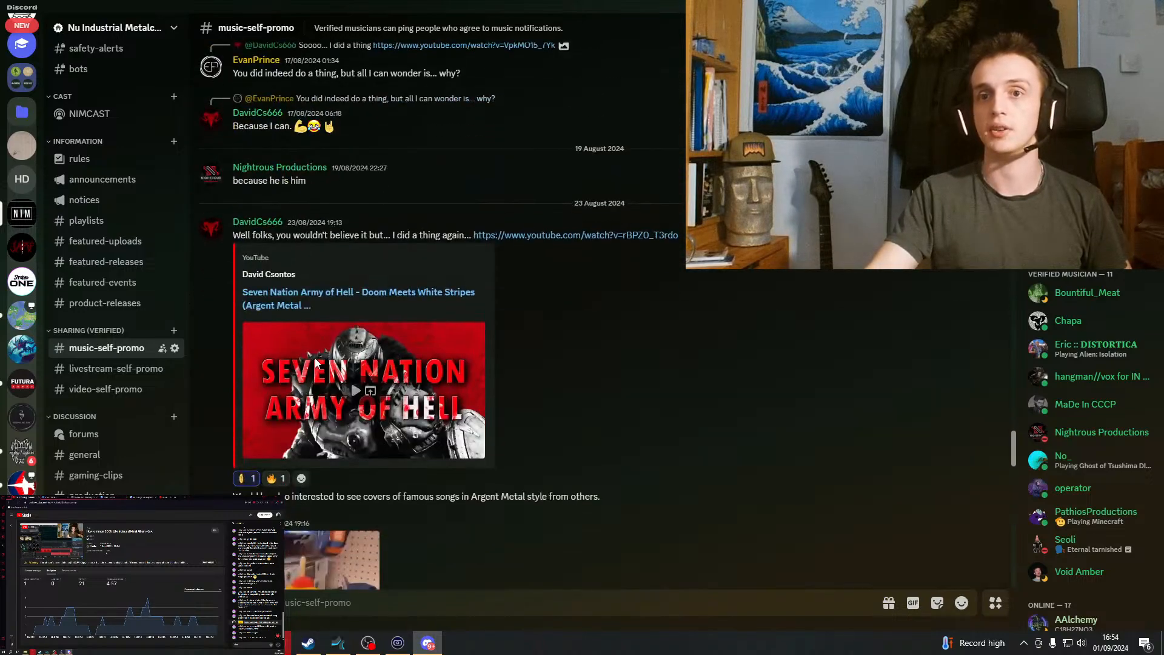
scroll(433, 382, up, 8)
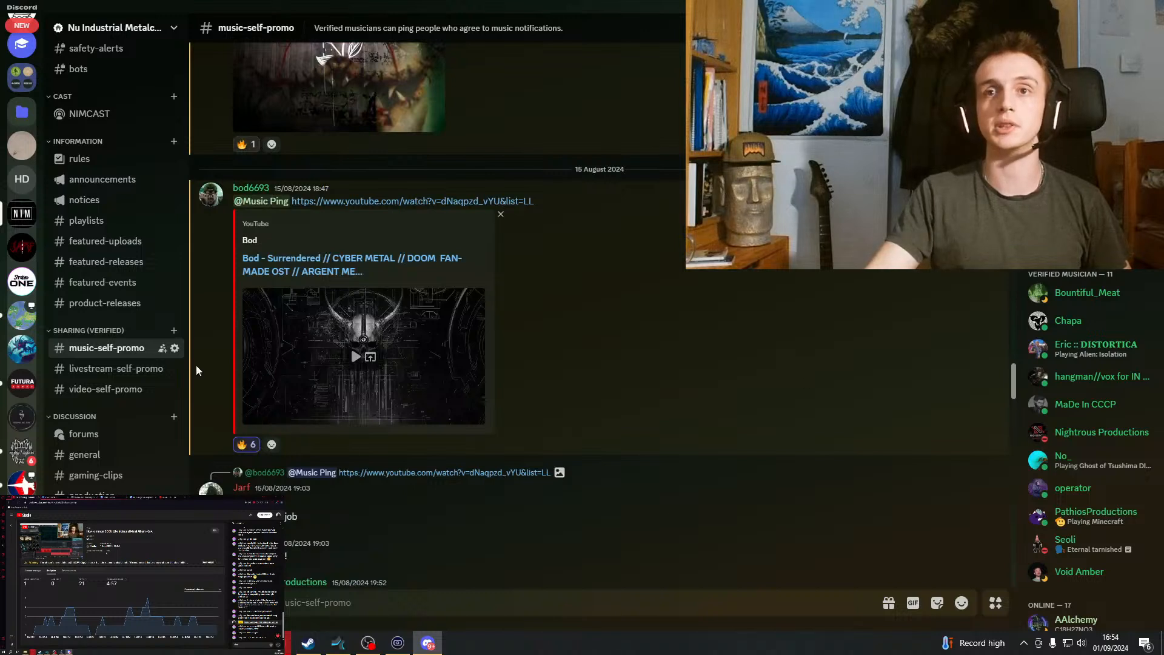
scroll(496, 445, up, 1)
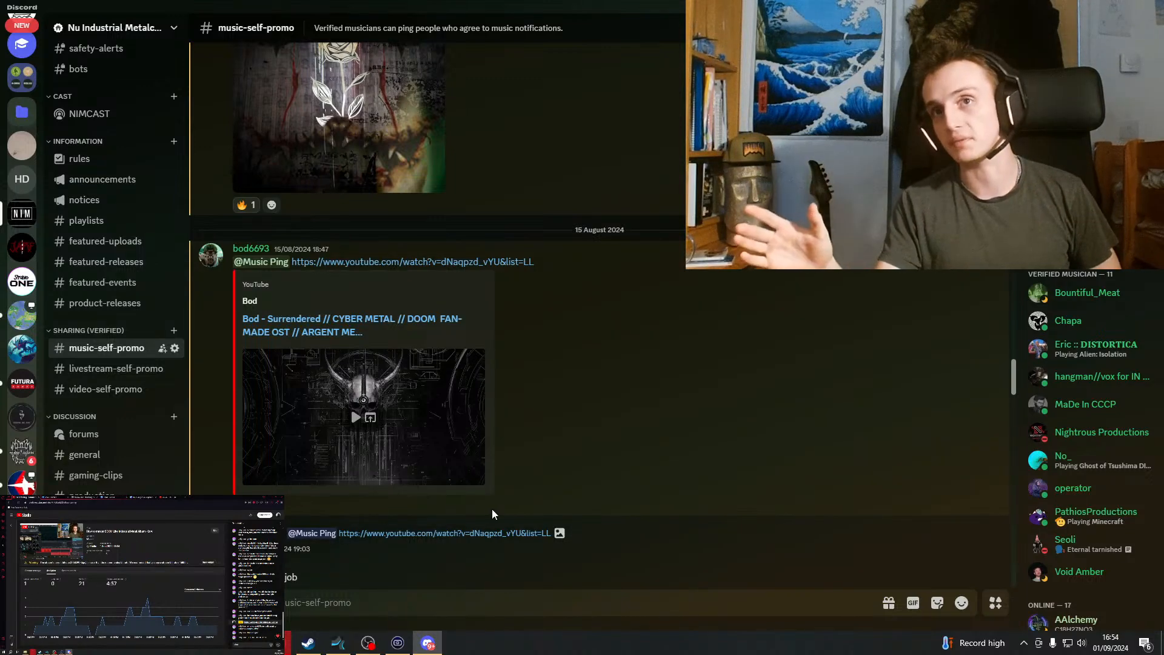
scroll(562, 344, up, 10)
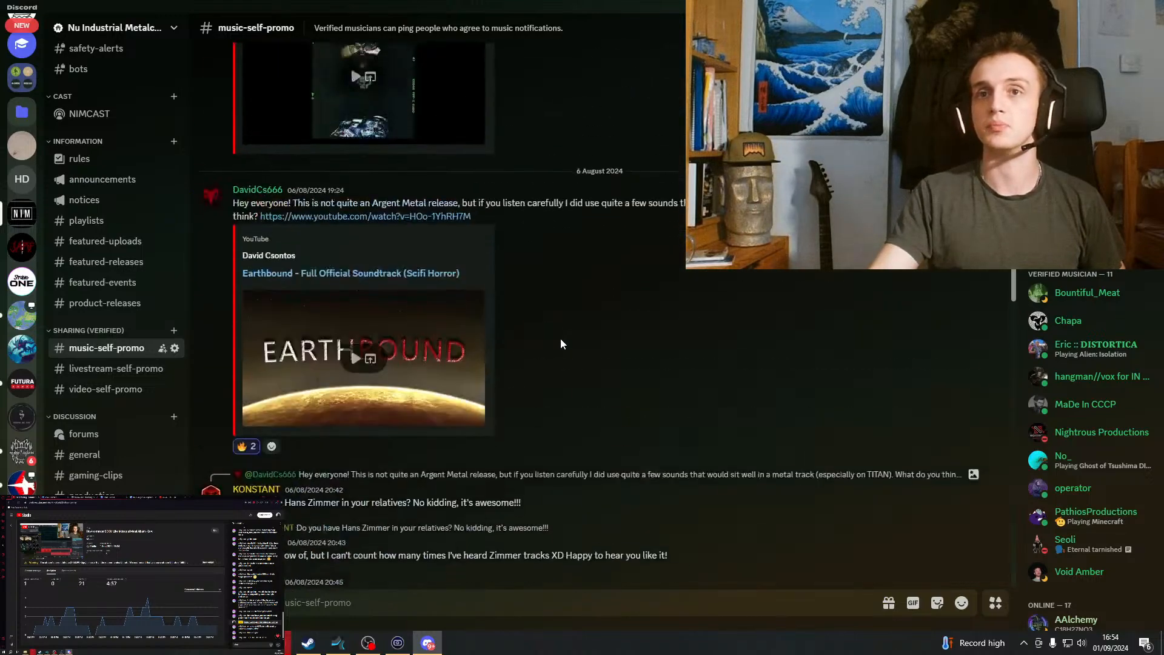
scroll(626, 285, down, 10)
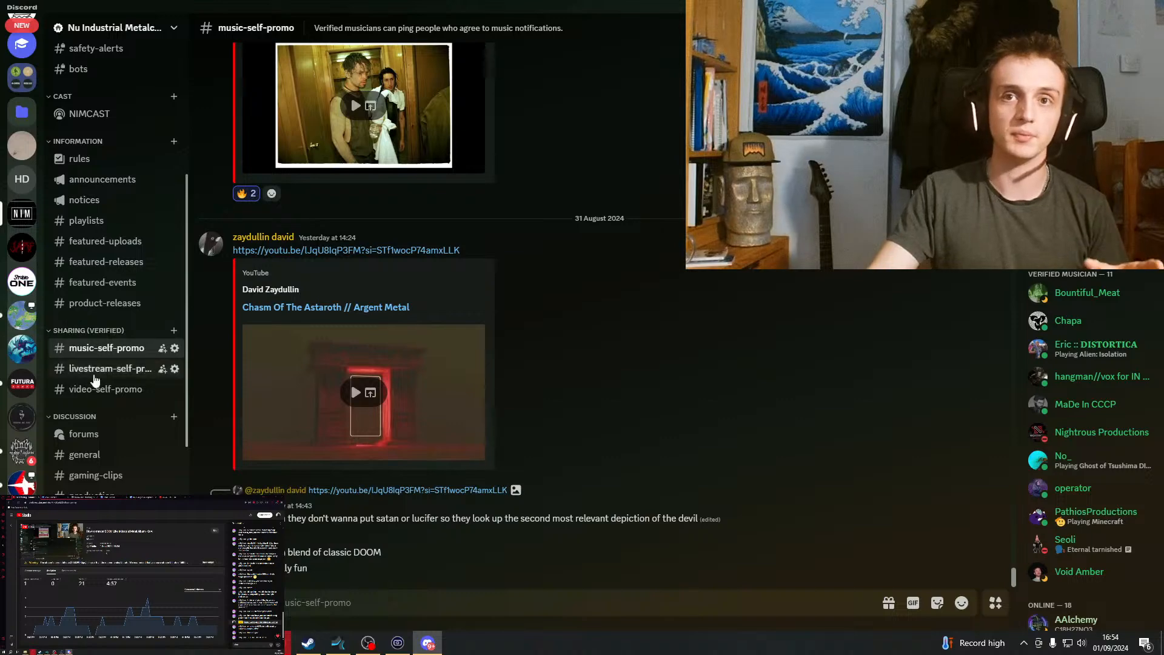
click(91, 493)
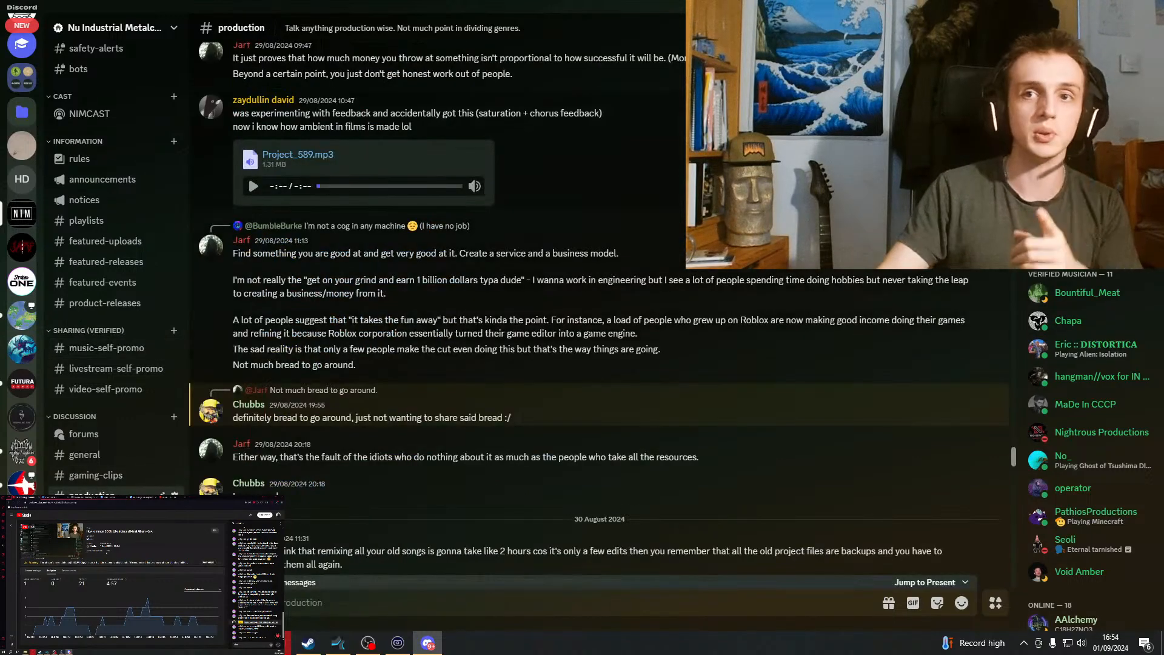
Return to Studio One, replay Spawn Of Cthuba from 14:22 and bring the whole Shadow Hills compressor window into view.
key(alt+Tab)
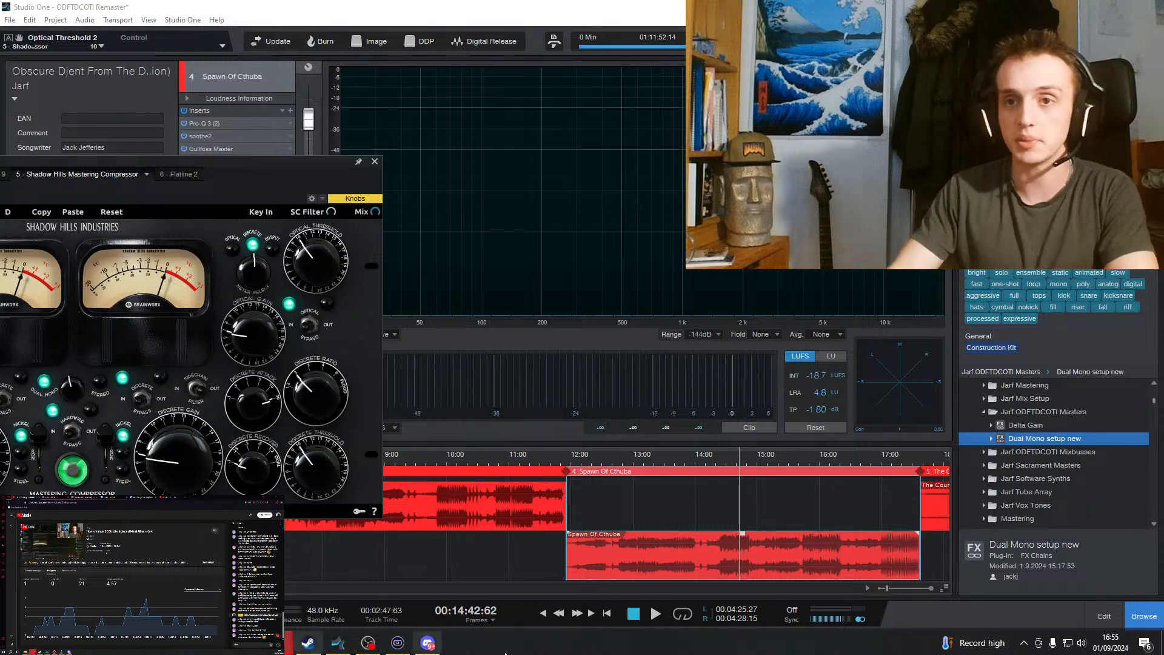
click(342, 650)
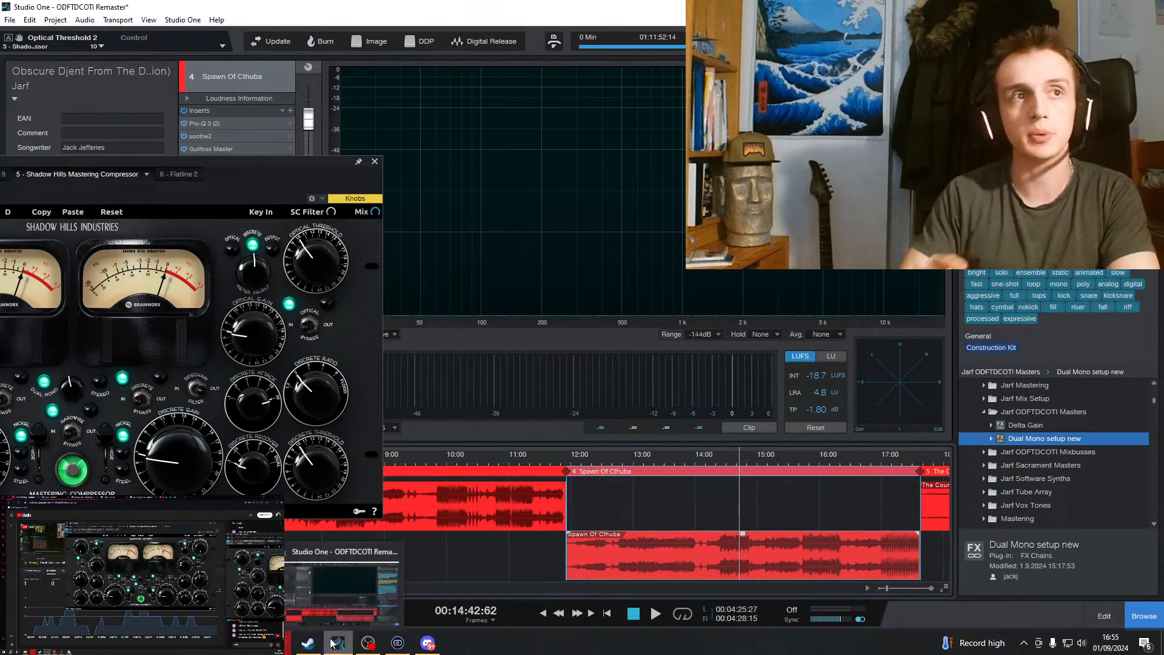
click(215, 524)
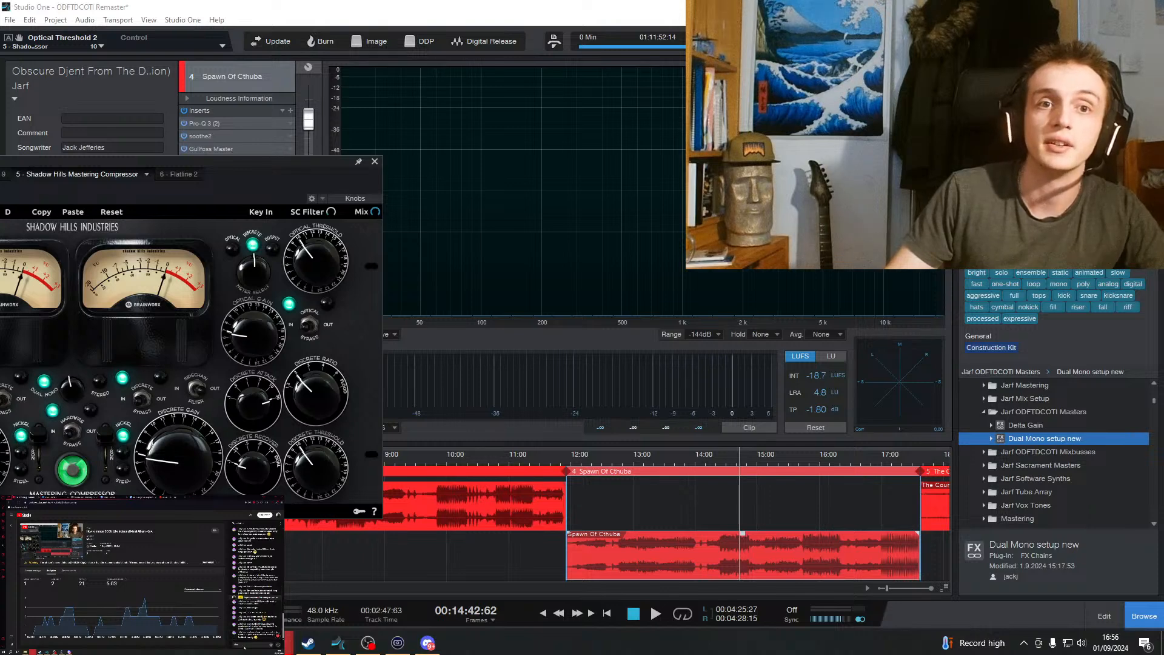
click(720, 469)
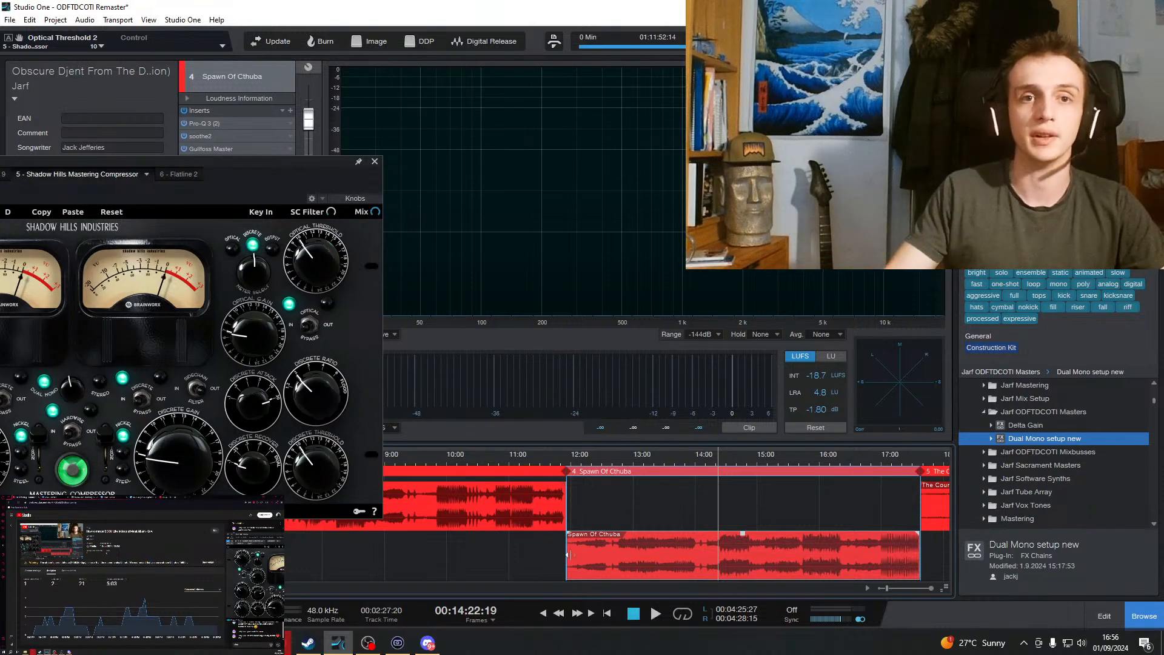
click(656, 617)
drag(231, 173, 643, 194)
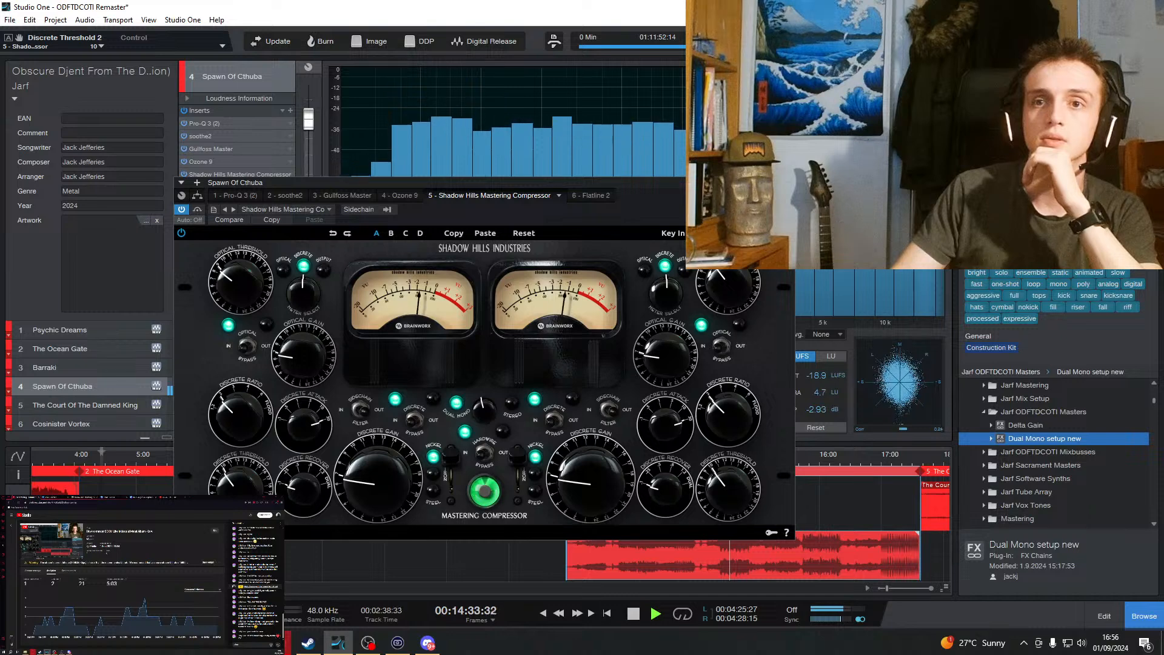
Try Discrete Threshold 2 at 11 and 12 during playback, and restore both compressor channels' Discrete Thresholds to 10.
drag(242, 489, 246, 481)
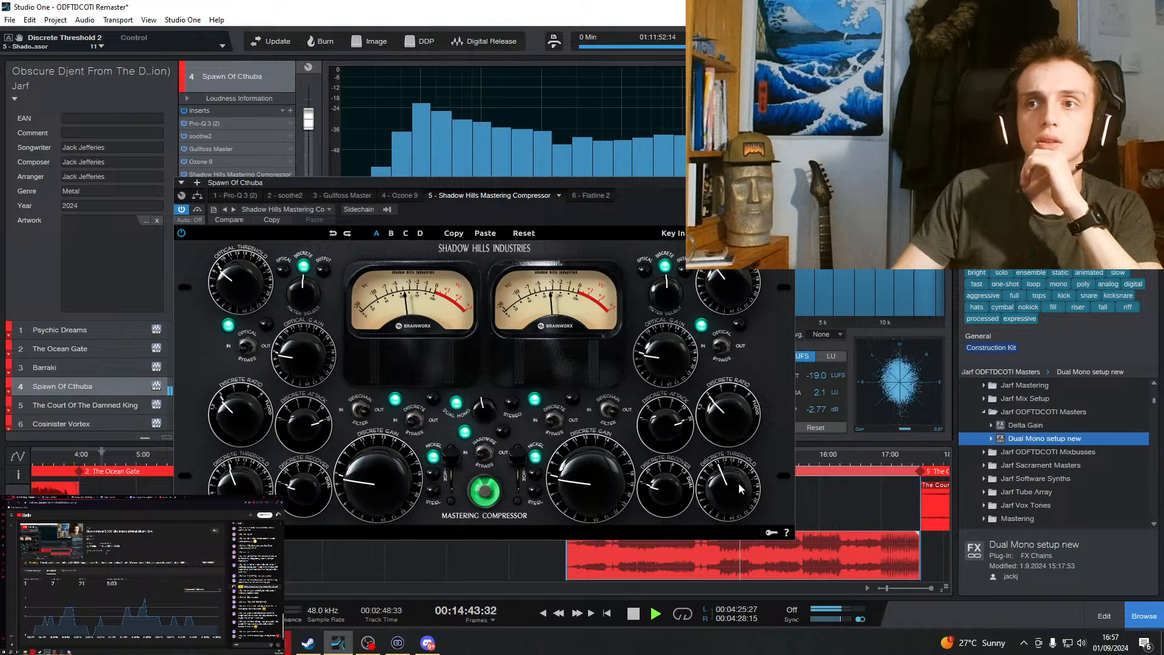
drag(739, 482, 734, 491)
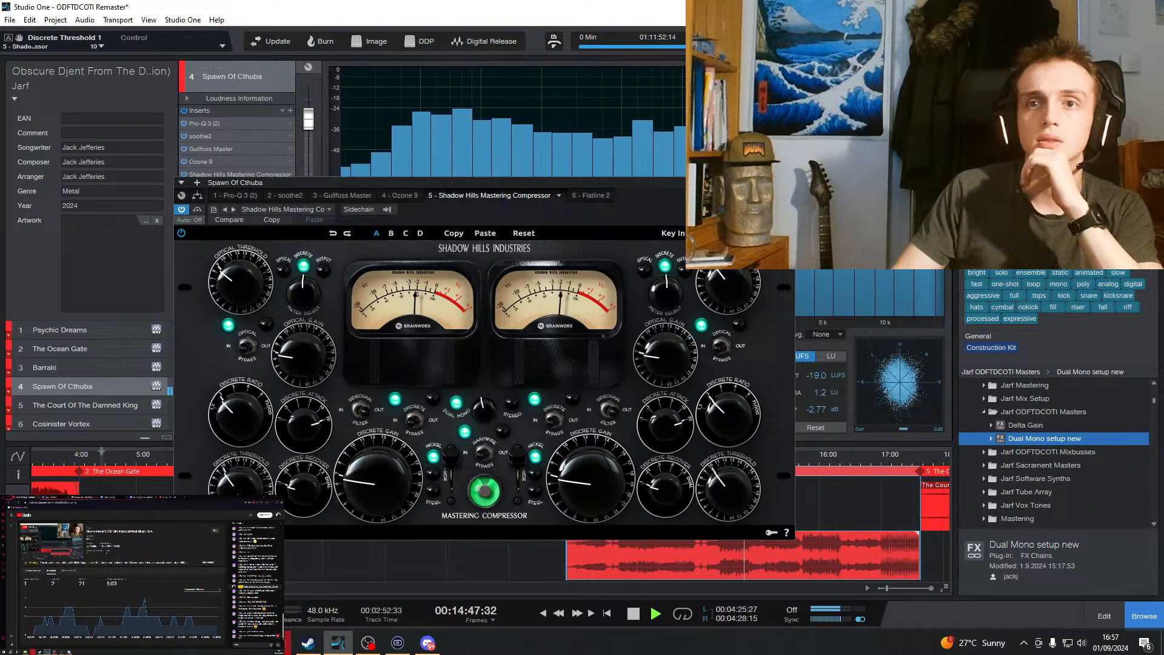
mouse_move(732, 486)
mouse_down()
mouse_move(744, 456)
mouse_move(736, 476)
mouse_up()
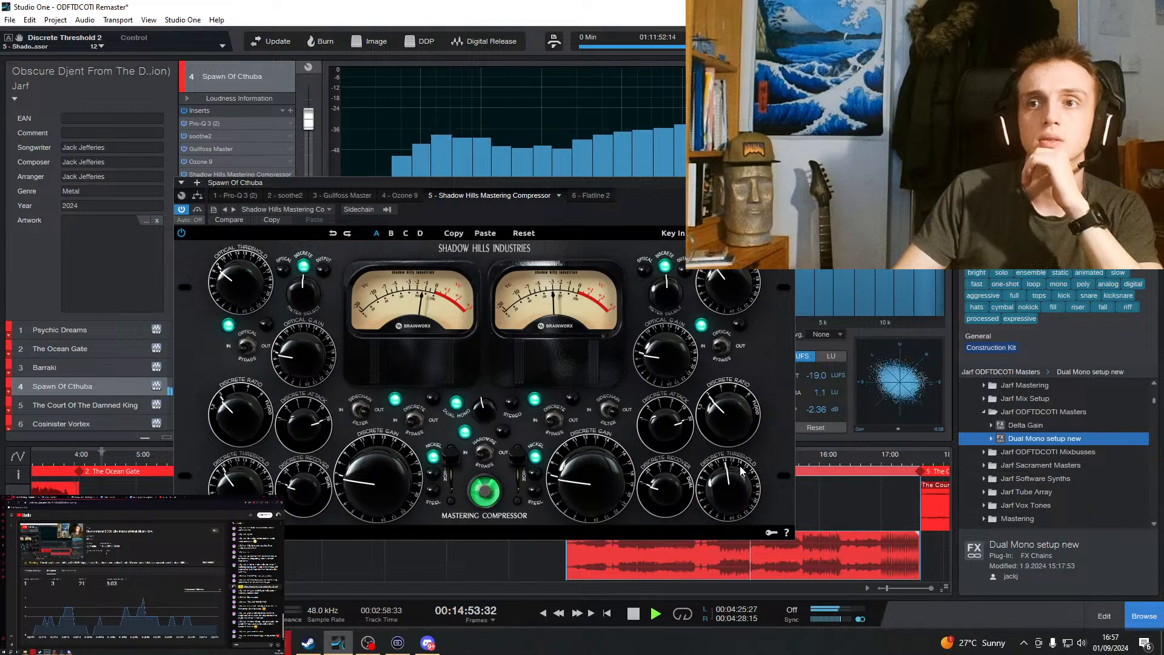
drag(740, 472, 735, 486)
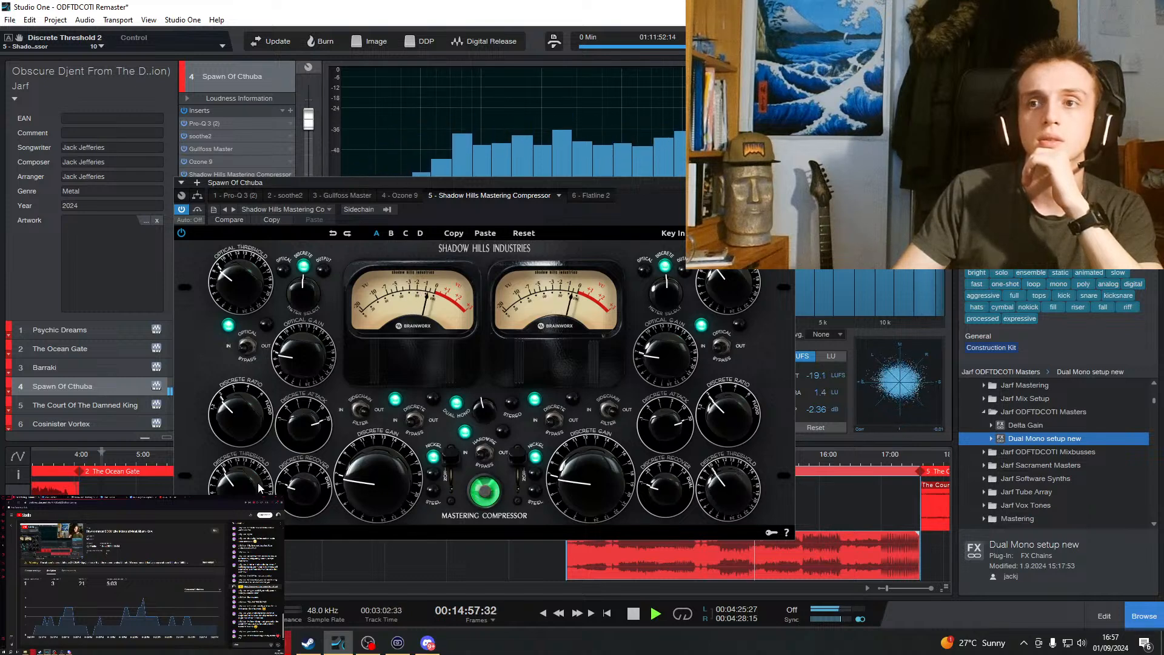
Listen to Spawn Of Cthuba from about 16:19 and again from around 14:25 while comparing the compressor's meter response.
click(837, 460)
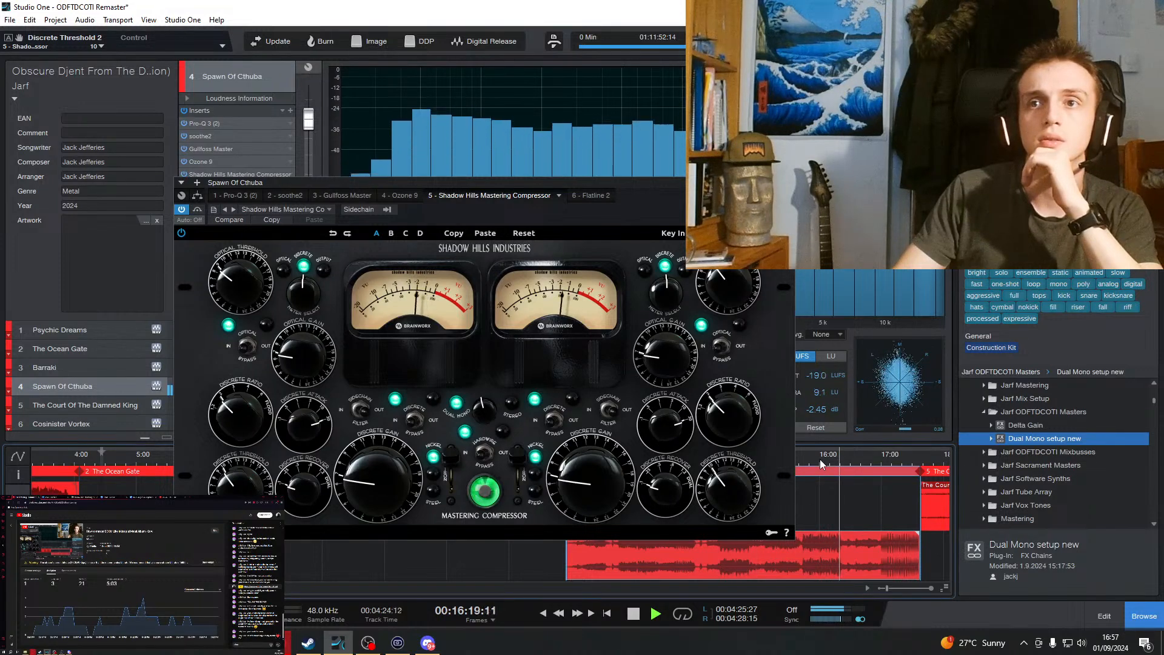
drag(679, 209, 400, 204)
click(723, 453)
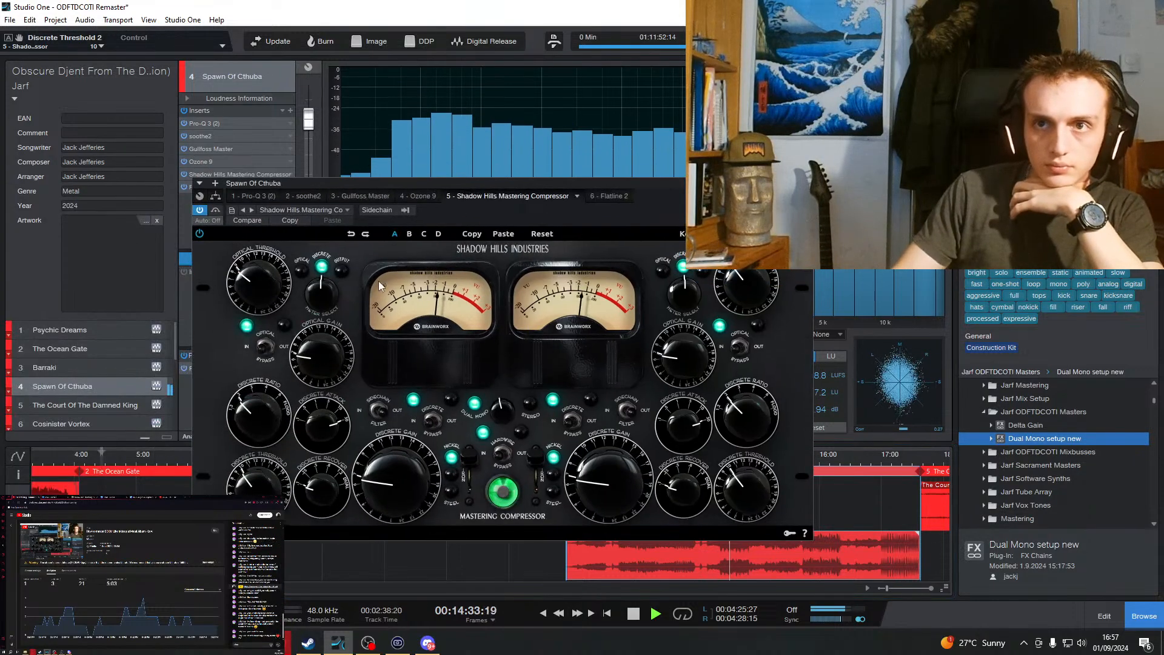
drag(374, 192, 669, 197)
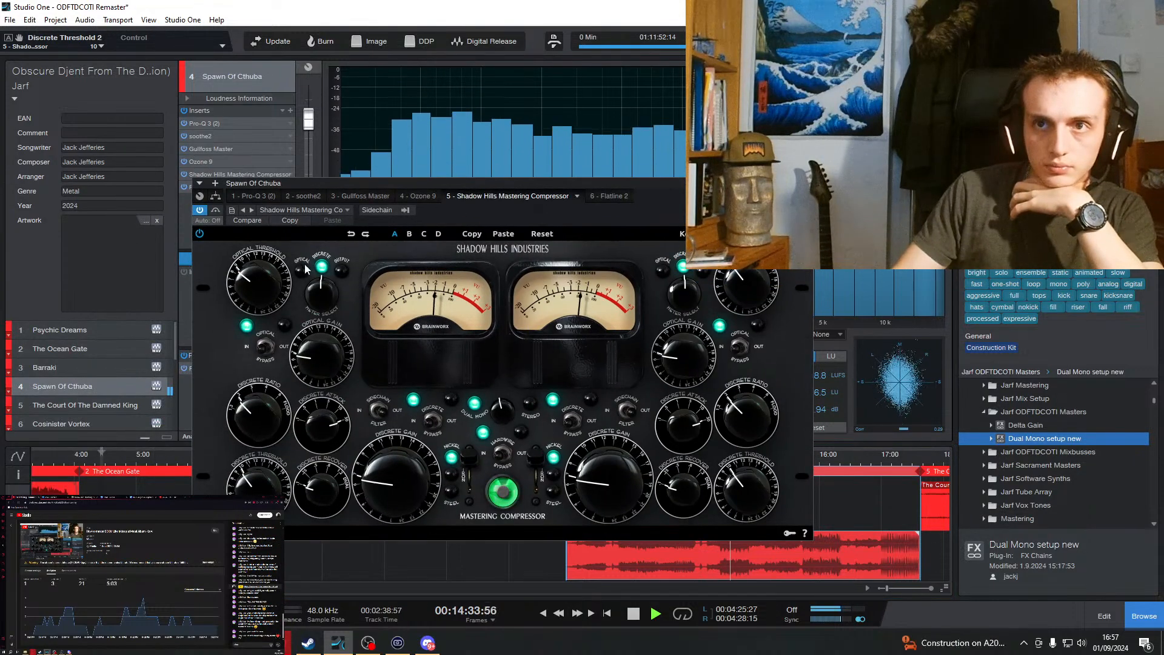
Check the compressor's Optical metering during playback, and return Meter Select 1 to Discrete.
click(304, 271)
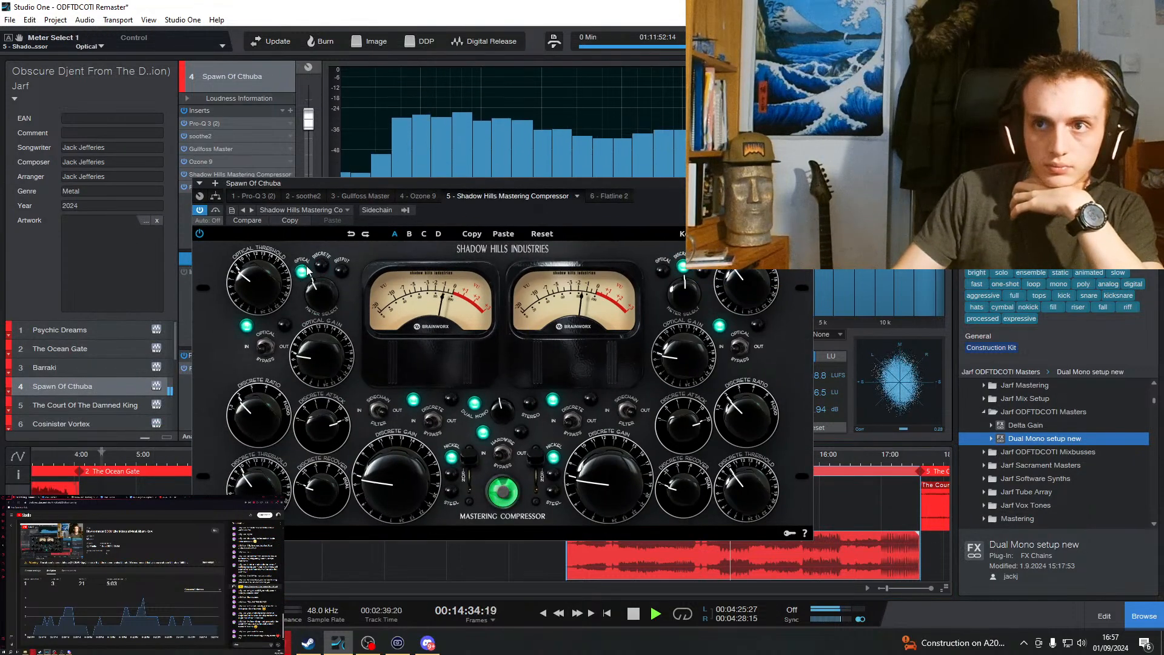
click(663, 273)
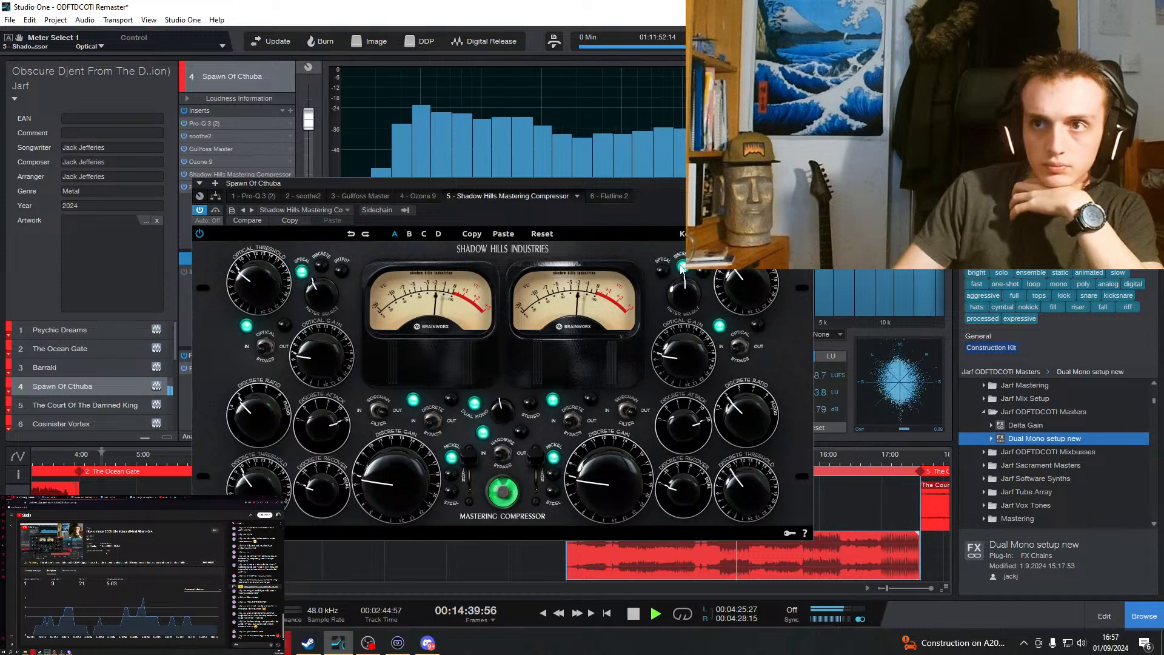
click(321, 267)
drag(715, 193, 741, 184)
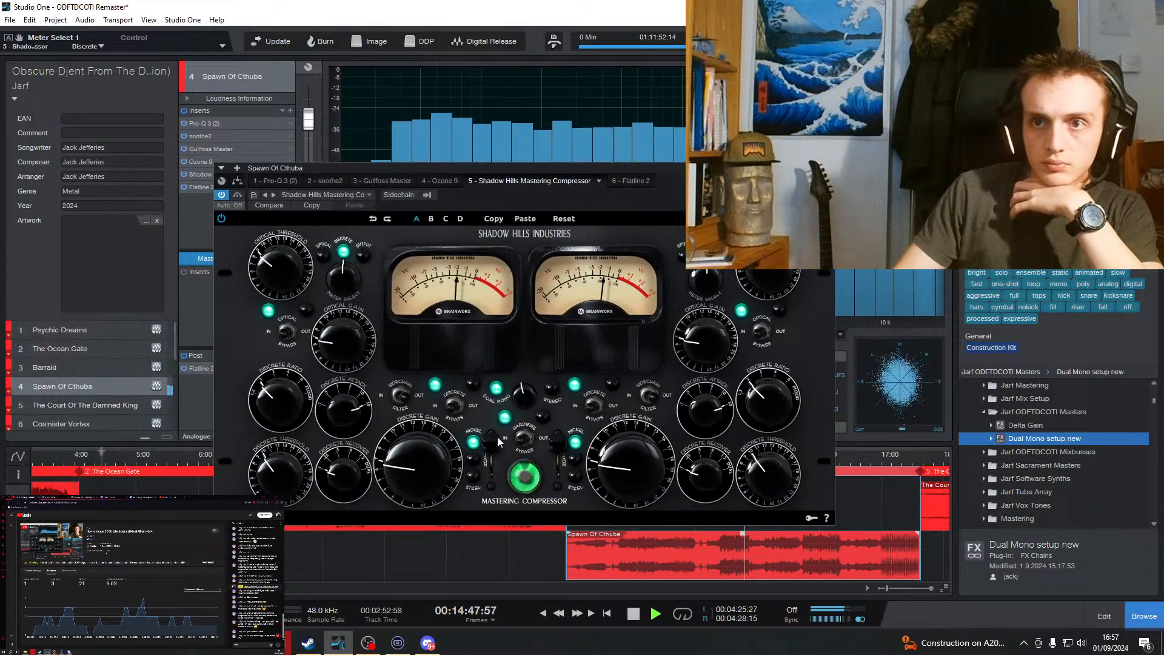
Try the Steel transformers on both Shadow Hills channels, and set Transformer 2 and Transformer 1 to Iron.
drag(557, 442, 546, 521)
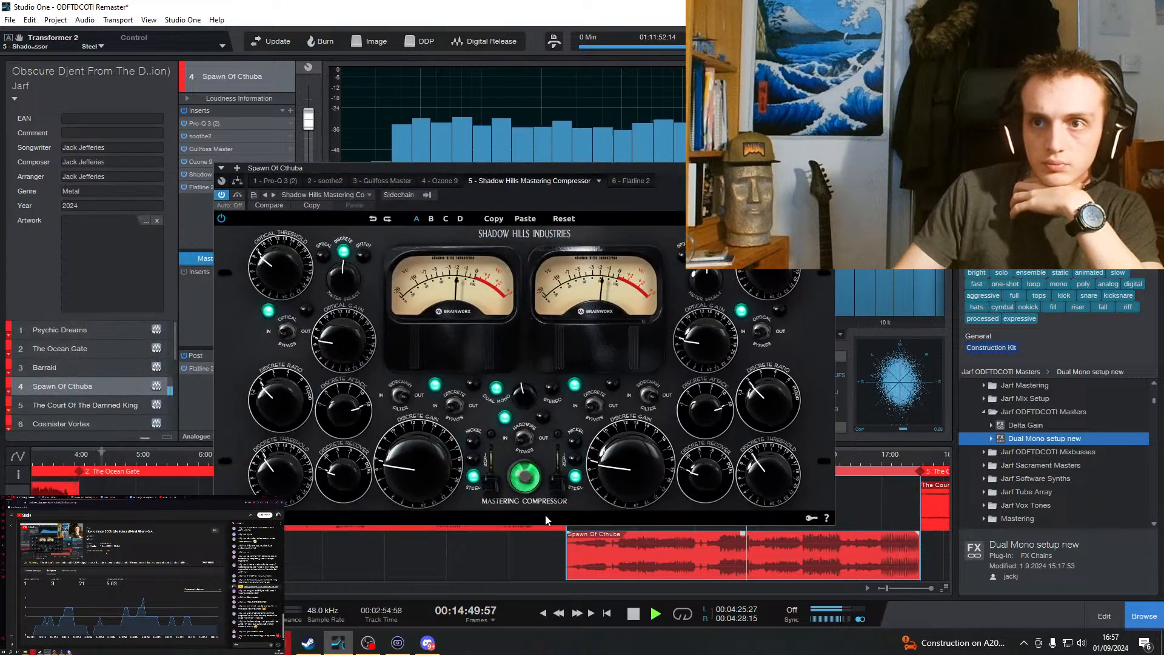
click(558, 482)
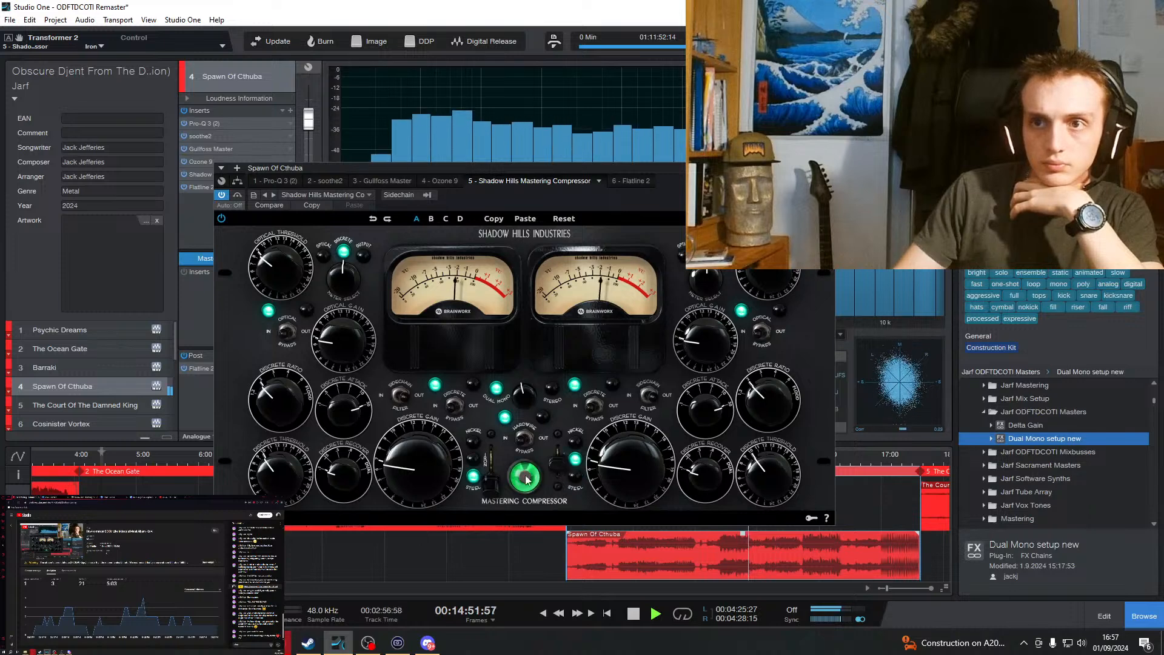
drag(497, 482, 506, 451)
Listen to Spawn Of Cthuba from about 14:22 and through the 14:40 passage while watching the Shadow Hills compressor meters, and stop playback.
drag(679, 195, 320, 199)
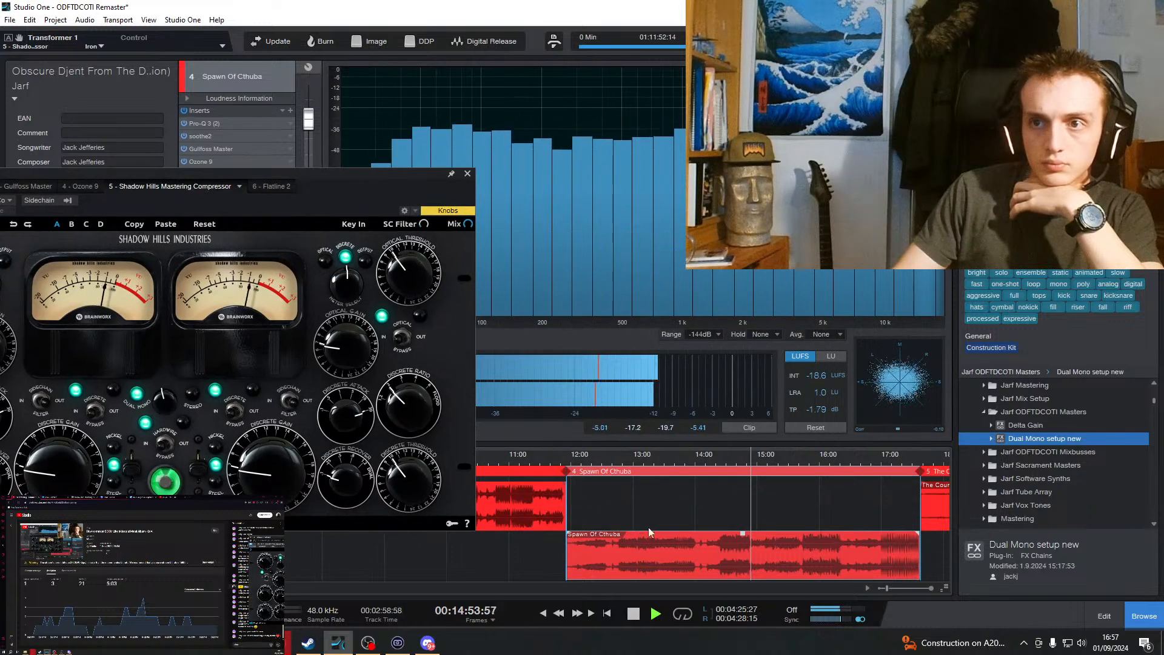
click(719, 455)
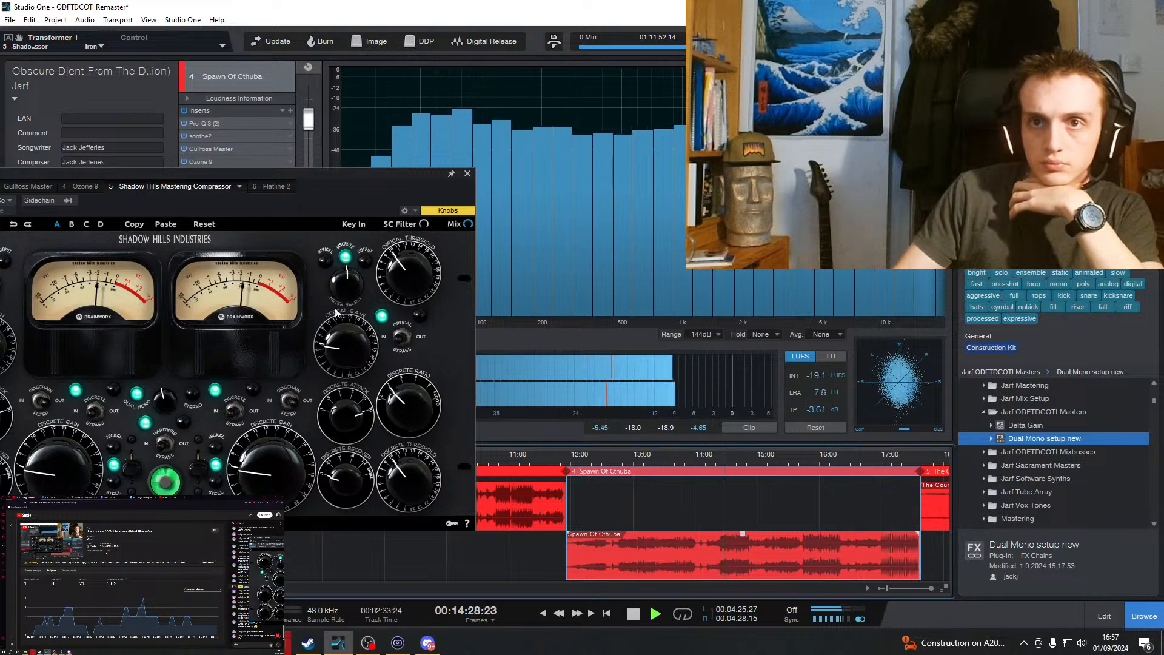
drag(349, 194, 581, 184)
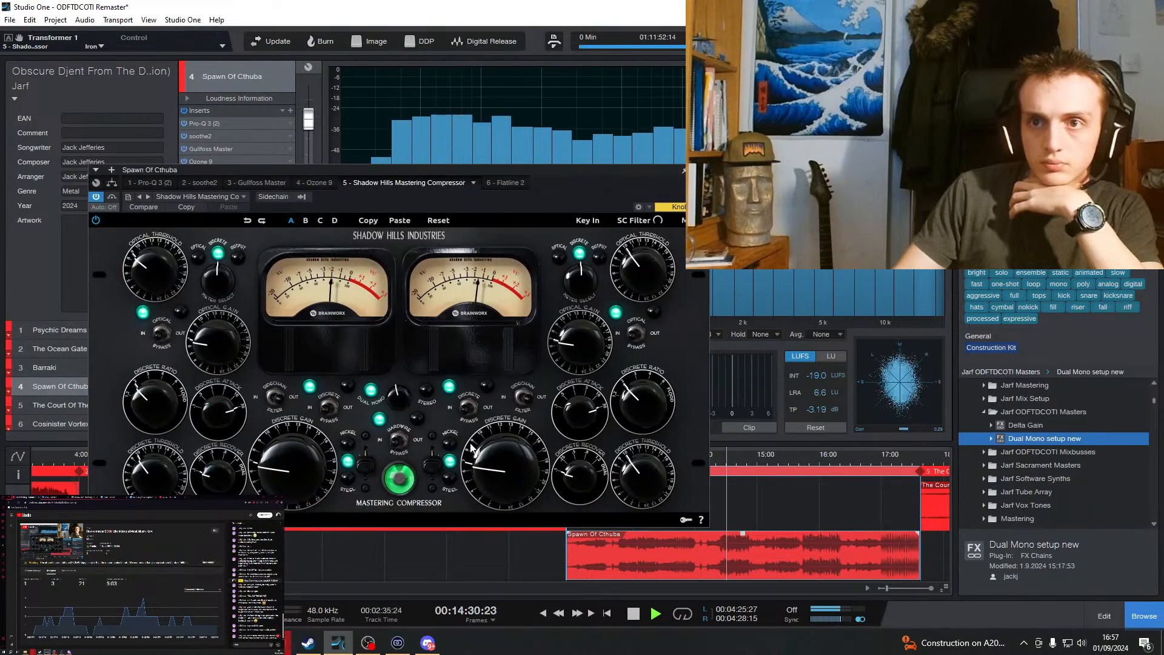
click(634, 614)
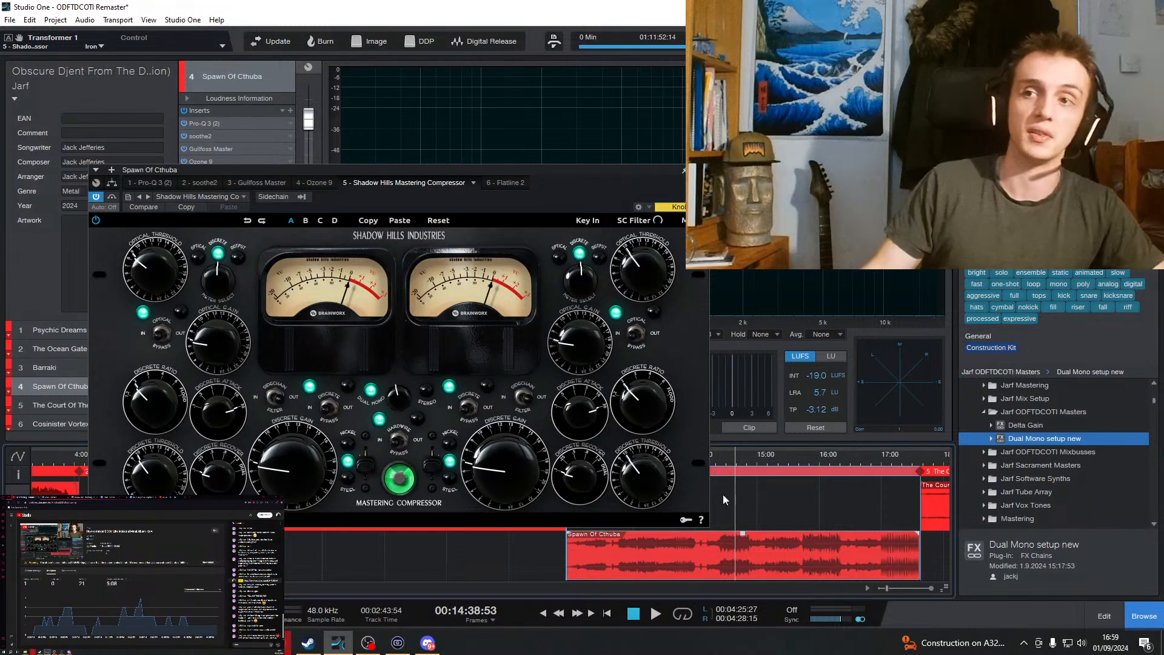
key(space)
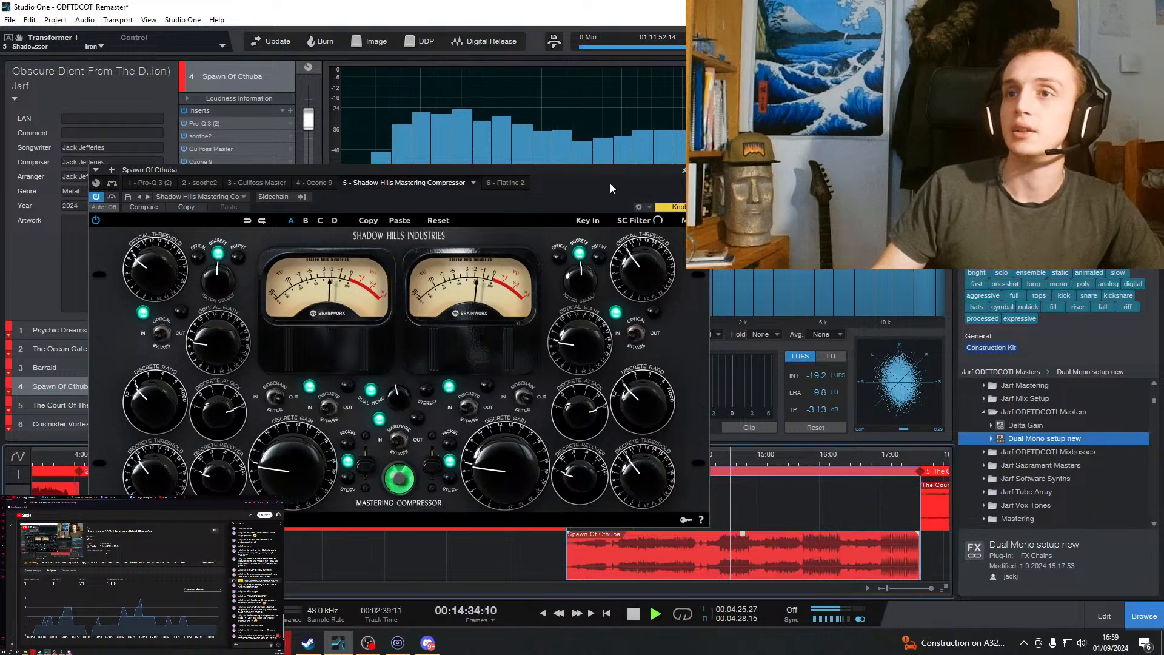
drag(610, 183, 575, 101)
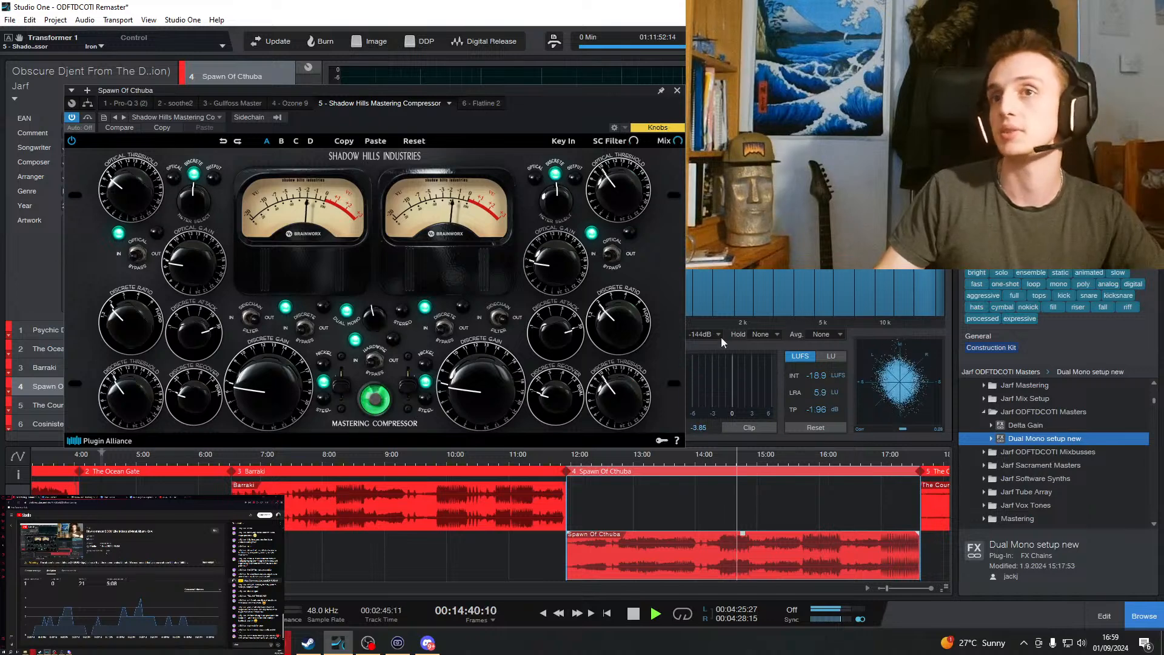
click(632, 614)
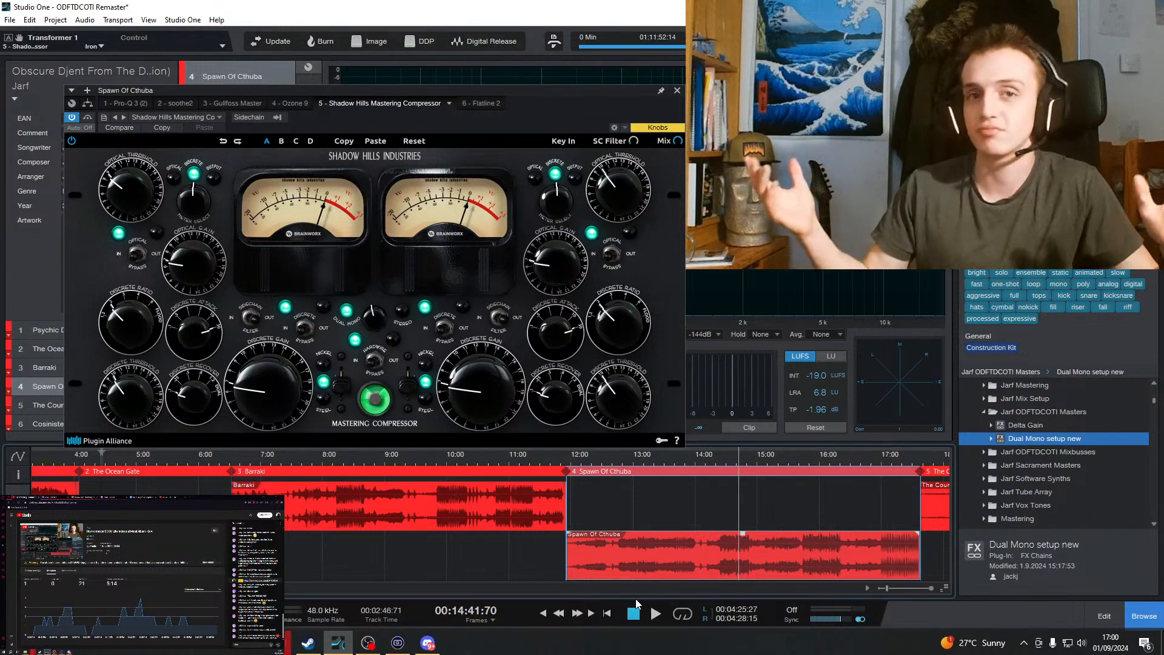
Replay Spawn Of Cthuba from 14:21 and open the track's Flatline 2 clipper.
click(718, 455)
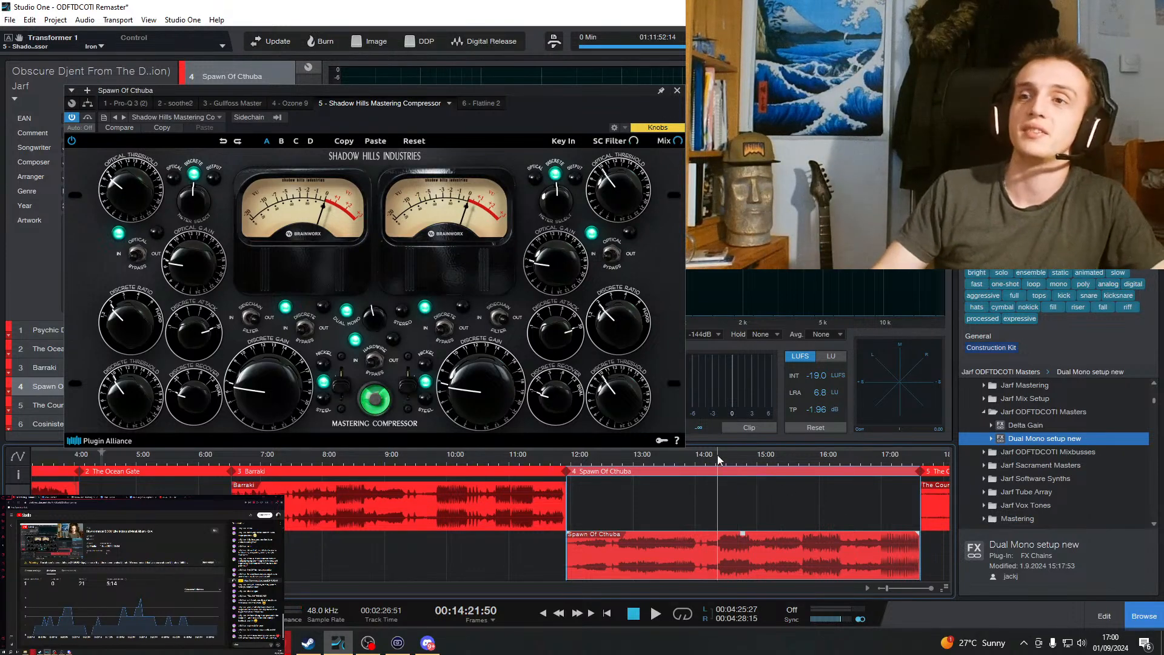
key(space)
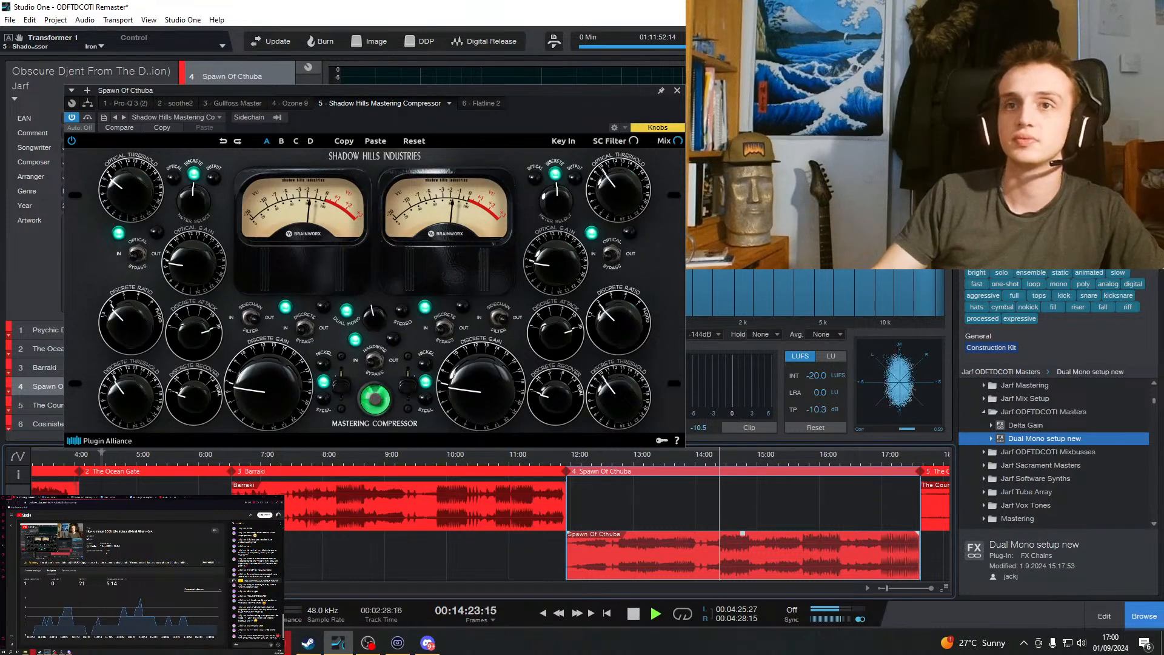
drag(490, 91, 977, 170)
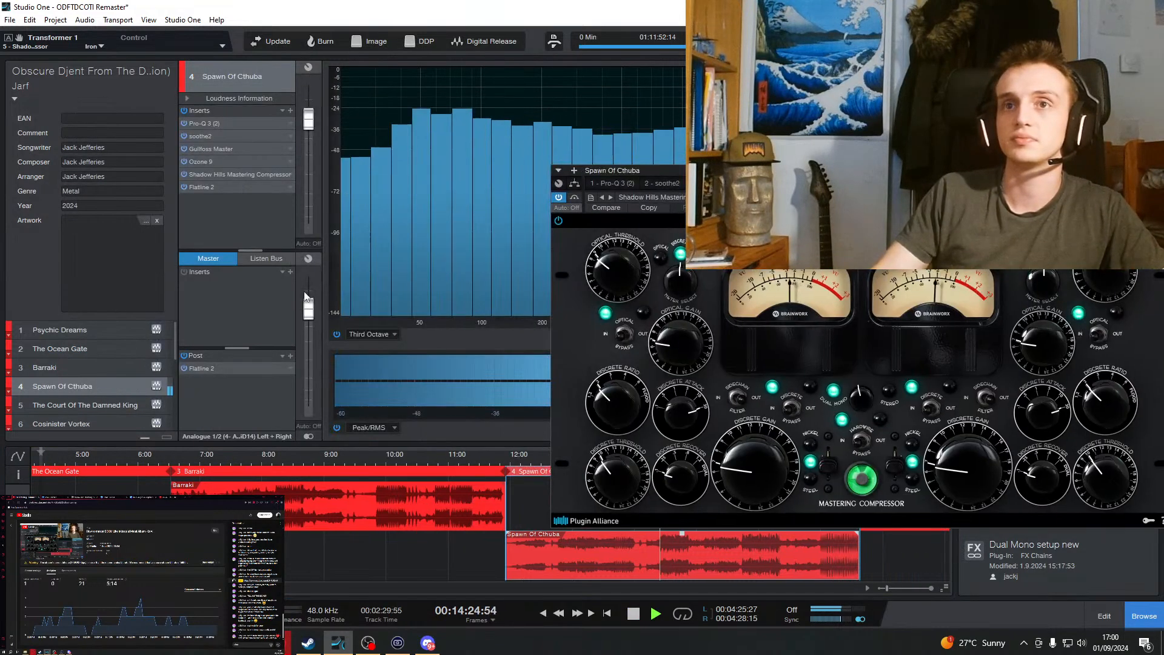
click(212, 188)
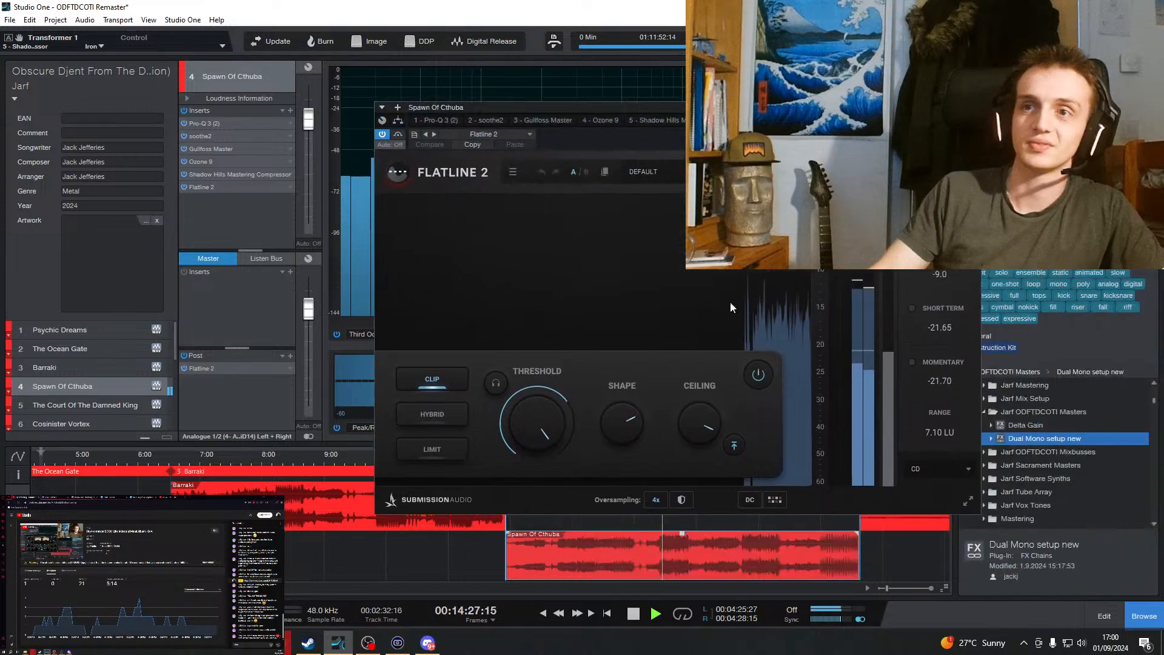
Set Flatline 2's clip Shape to 70% and lower its Threshold to -12.60 dB while auditioning with Solo Delta, and turn Solo Delta off.
drag(619, 427, 623, 436)
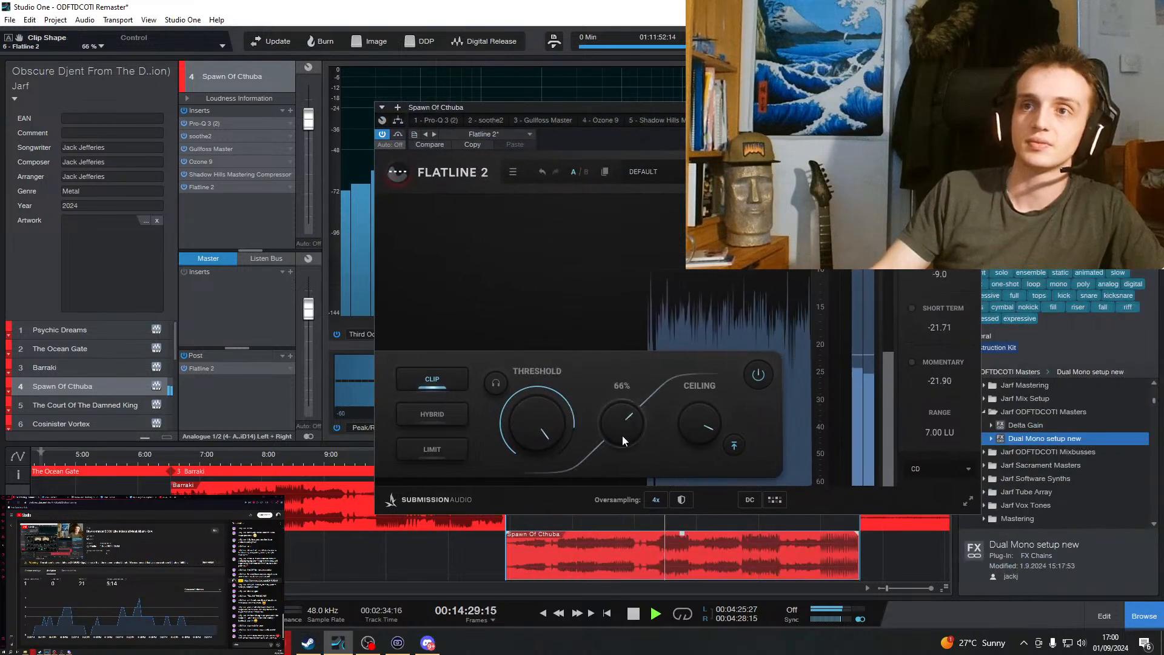
drag(545, 426, 538, 474)
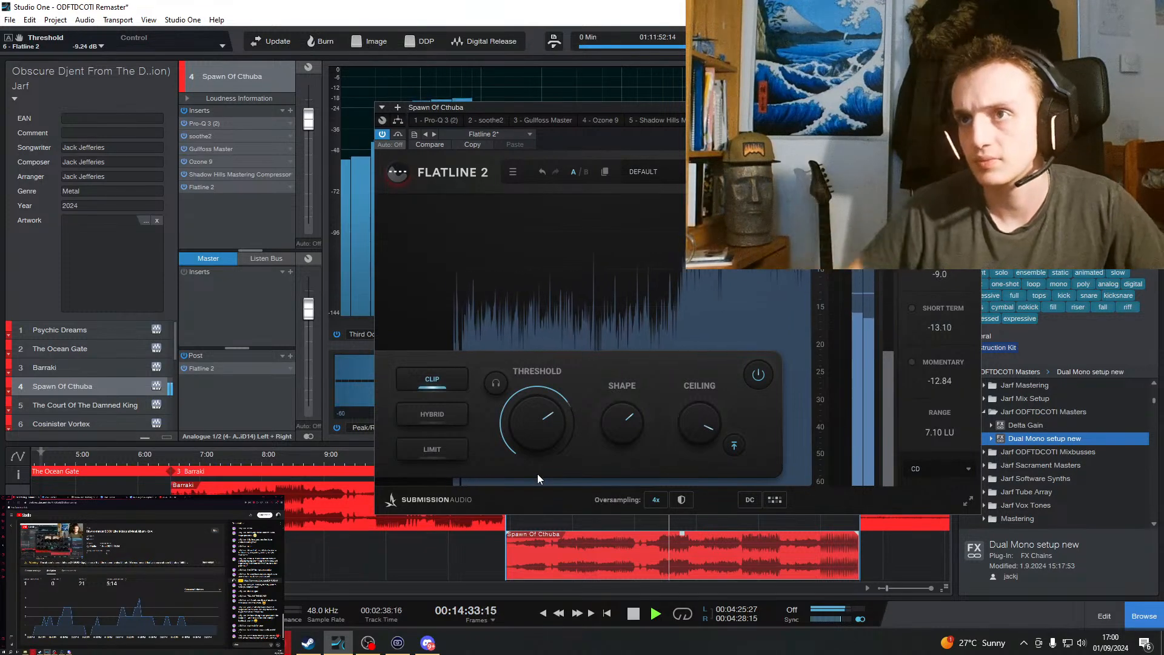
drag(556, 421, 624, 407)
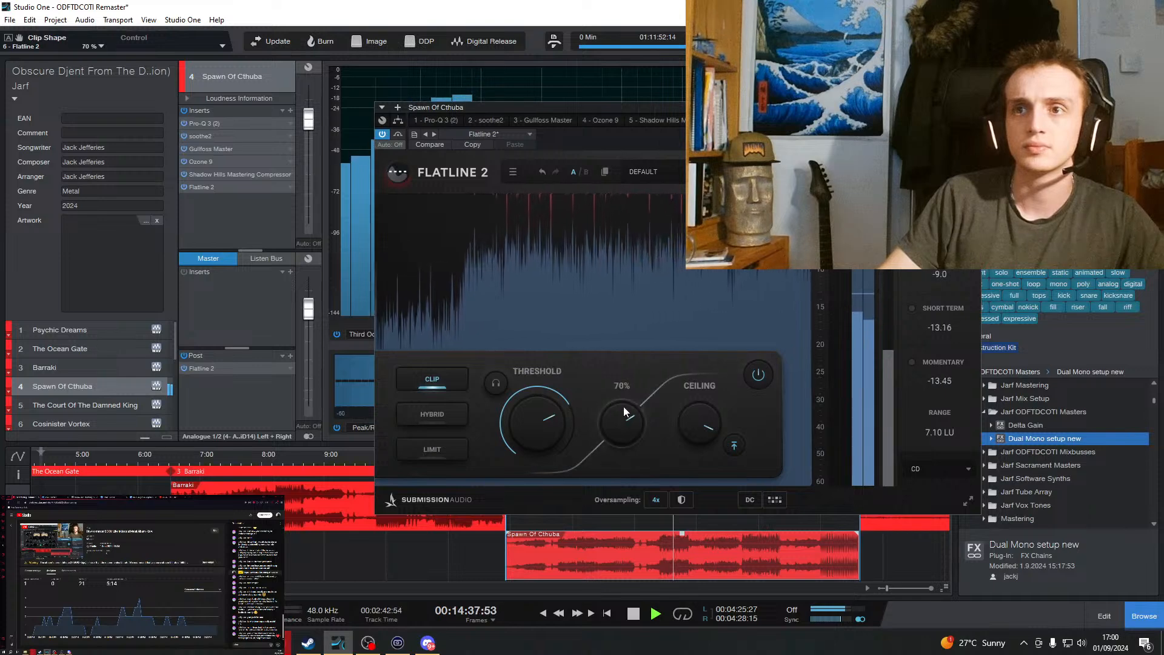
click(496, 382)
drag(527, 421, 518, 450)
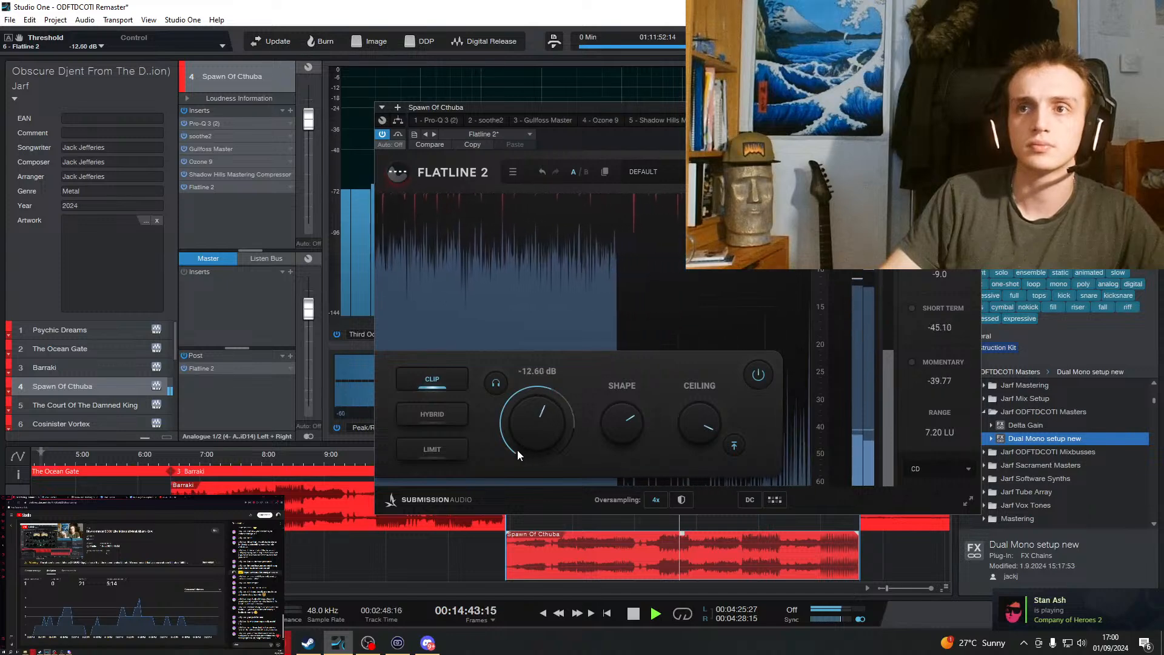
click(501, 387)
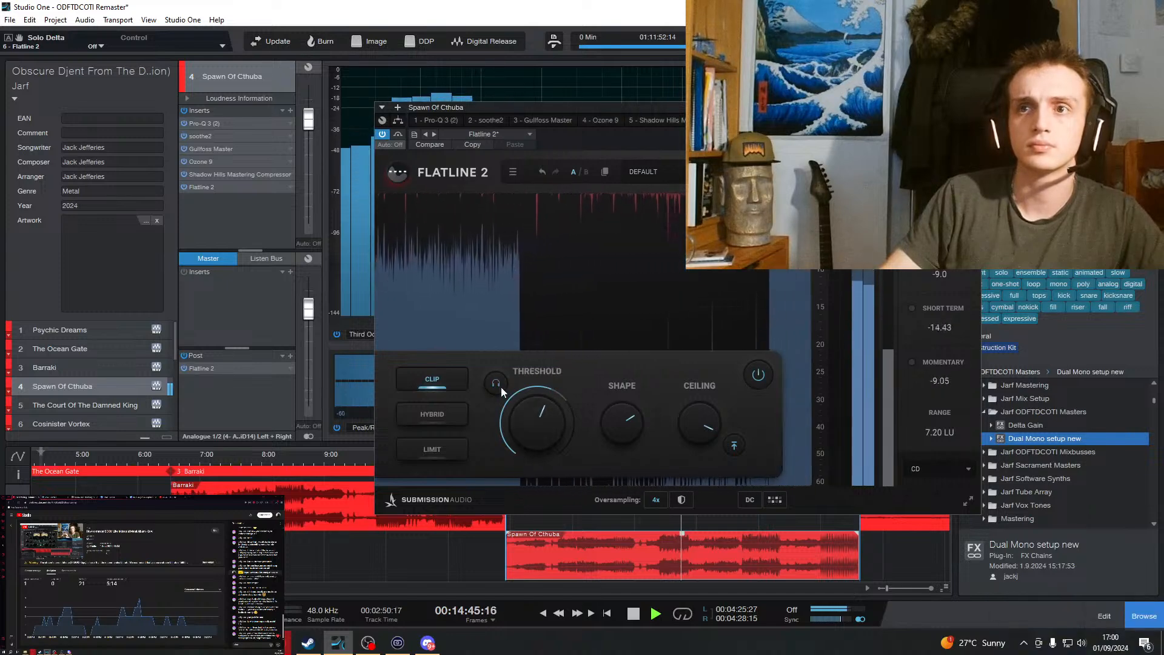
Turn on Flatline 2's Solo Delta and audition the clipped signal in Spawn Of Cthuba around 15:23 and 15:34.
click(497, 383)
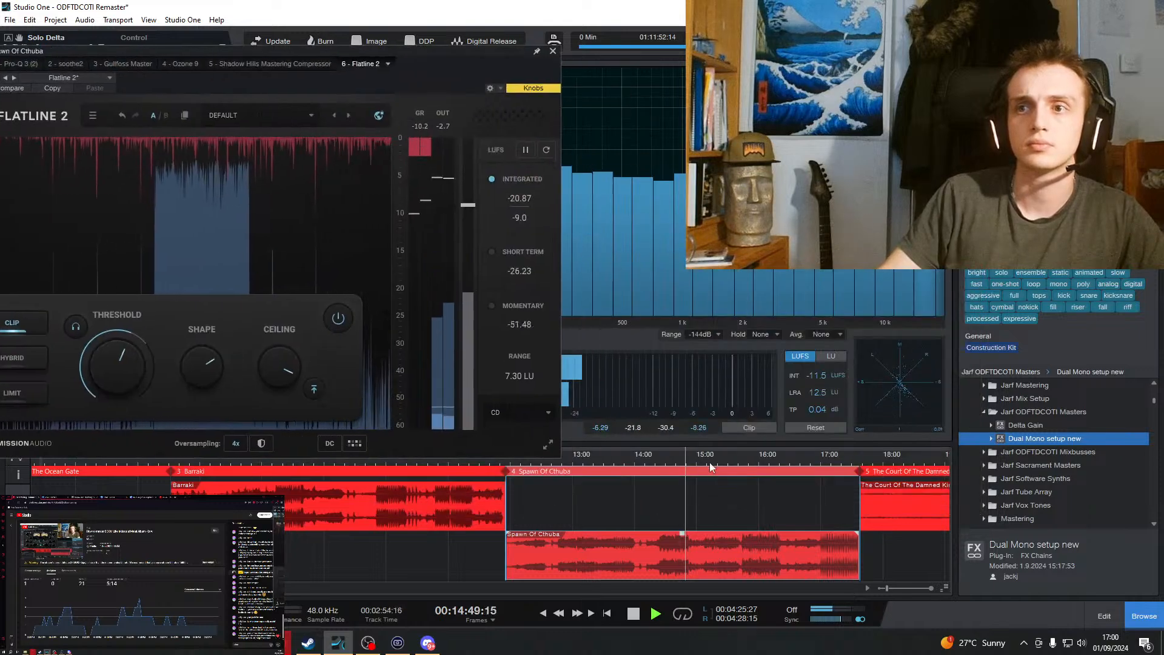
click(710, 461)
click(721, 462)
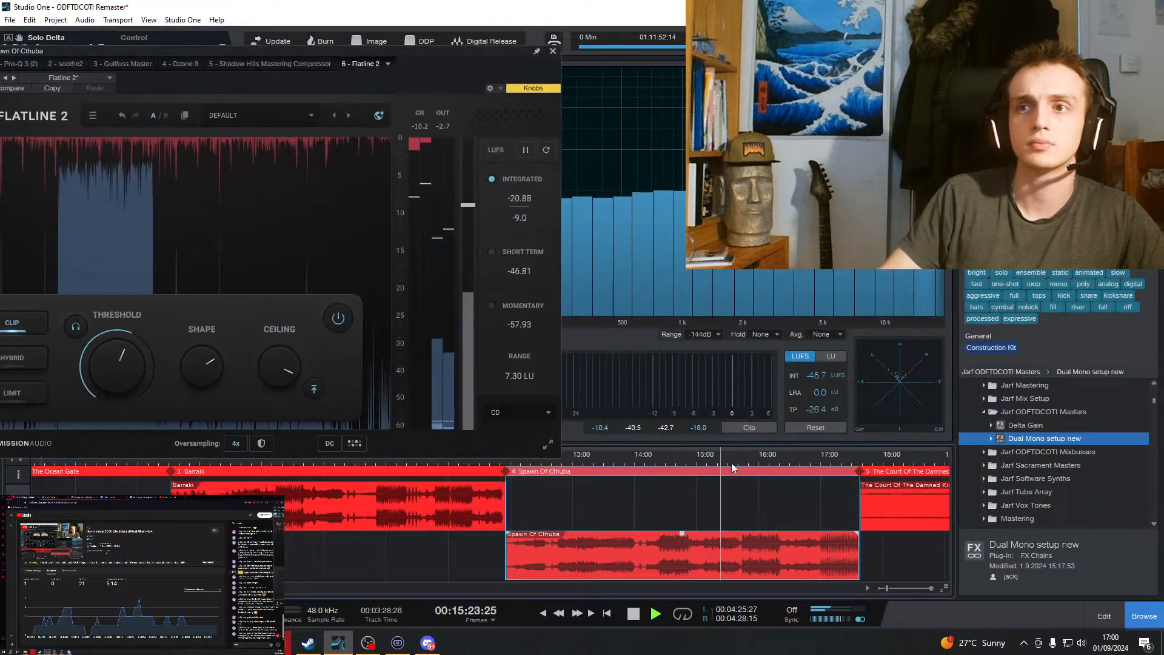
click(732, 462)
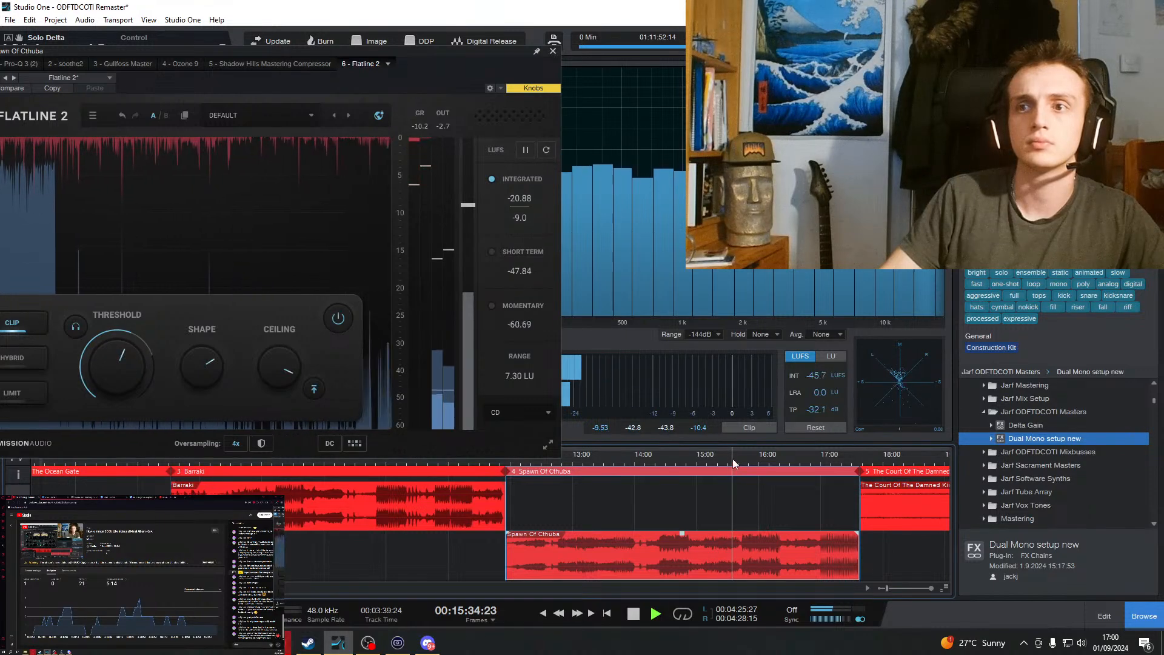
Try Flatline 2's clip Shape at 62% and set it to 65% while the delta signal plays.
drag(429, 78, 775, 178)
drag(556, 463, 554, 479)
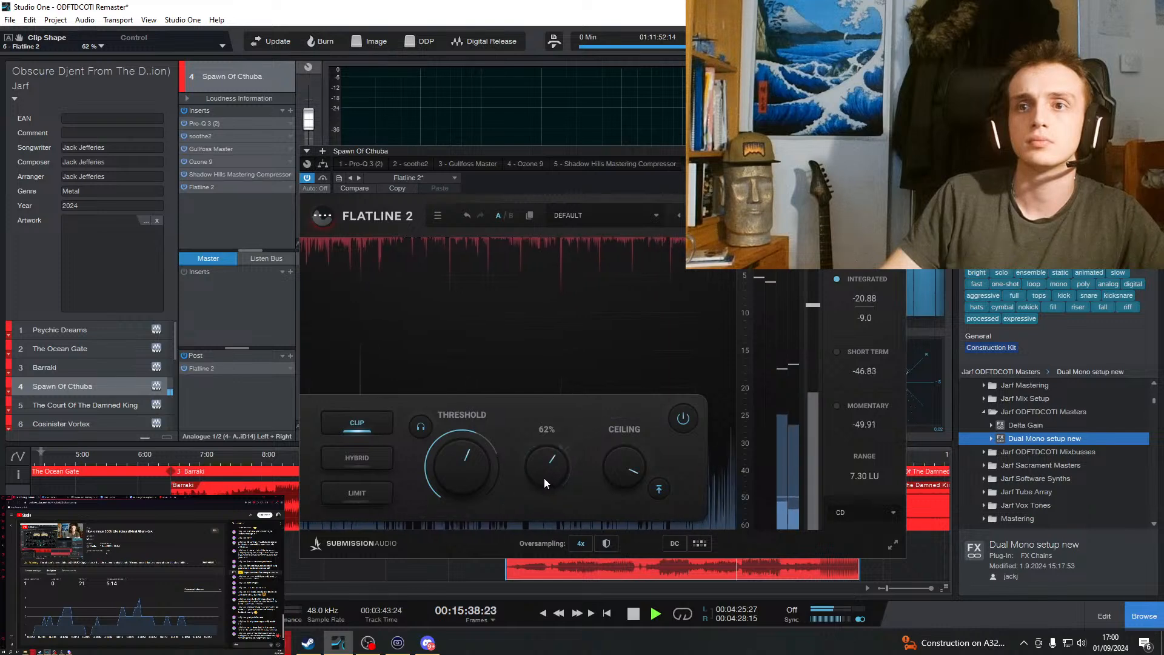
mouse_move(438, 442)
drag(556, 464, 559, 461)
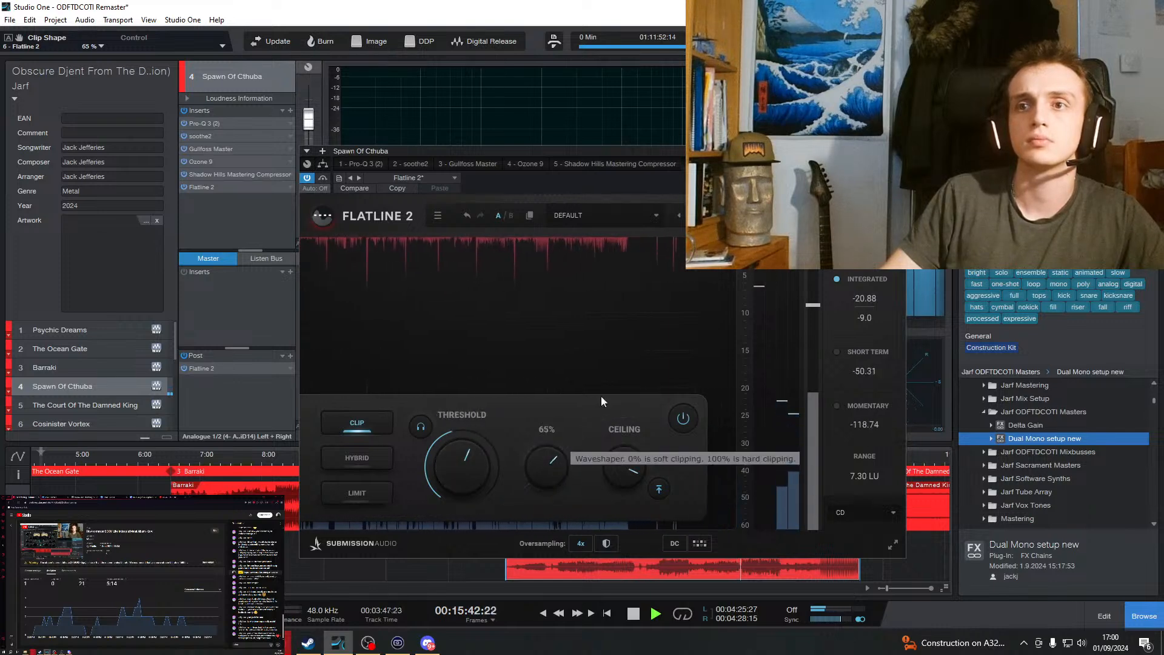
drag(774, 153, 478, 99)
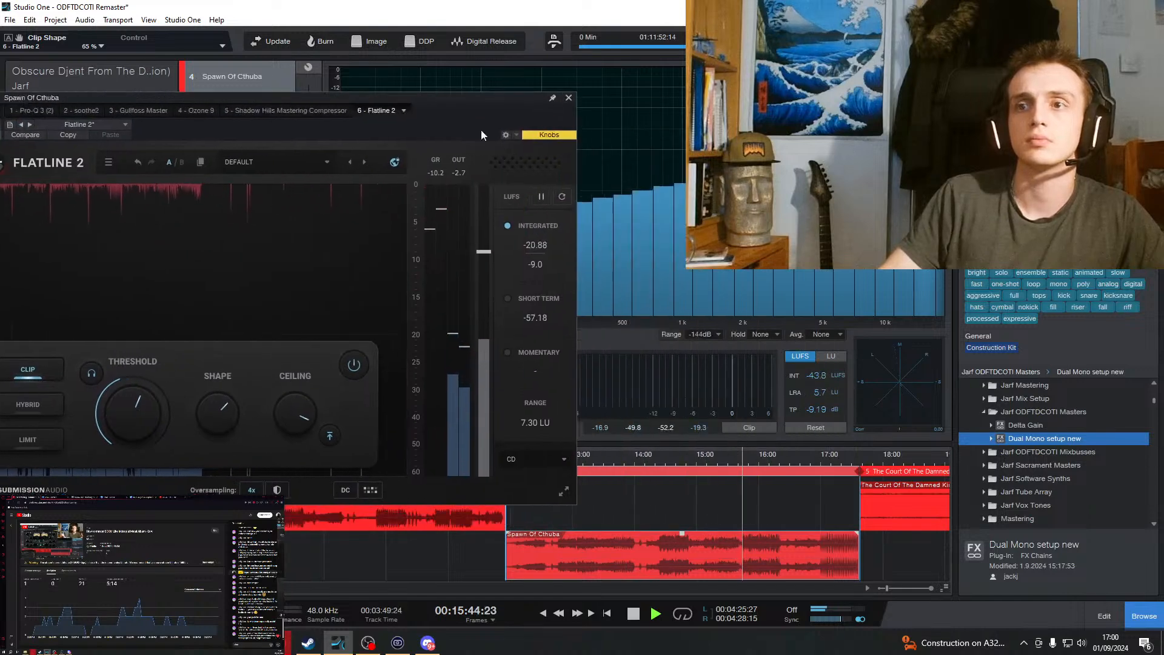
With Solo Delta off, compare Spawn Of Cthuba from about 15:31 with Barraki around 8:16, and resume Spawn Of Cthuba near 15:49.
click(729, 490)
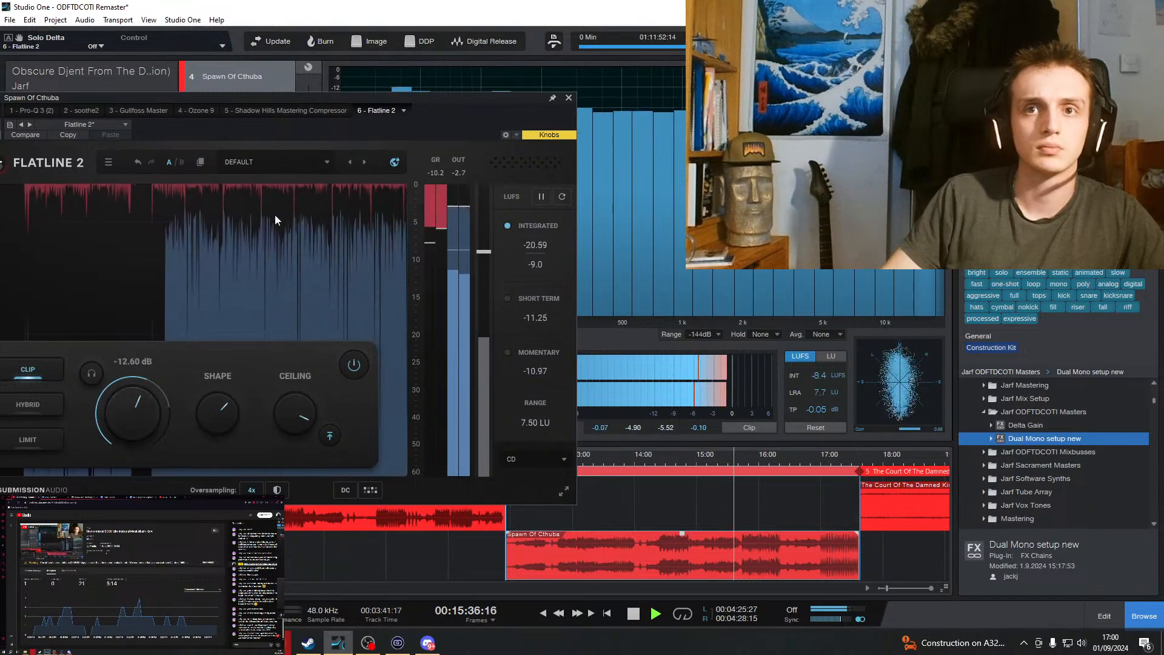
drag(464, 119, 635, 132)
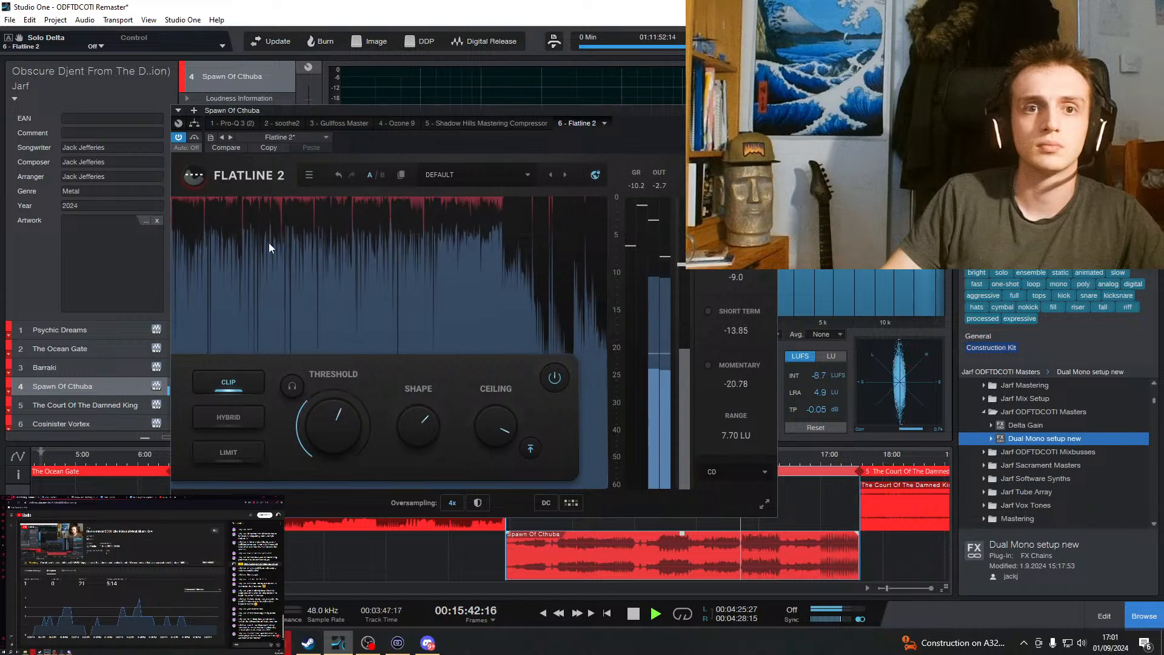
drag(267, 110, 414, 65)
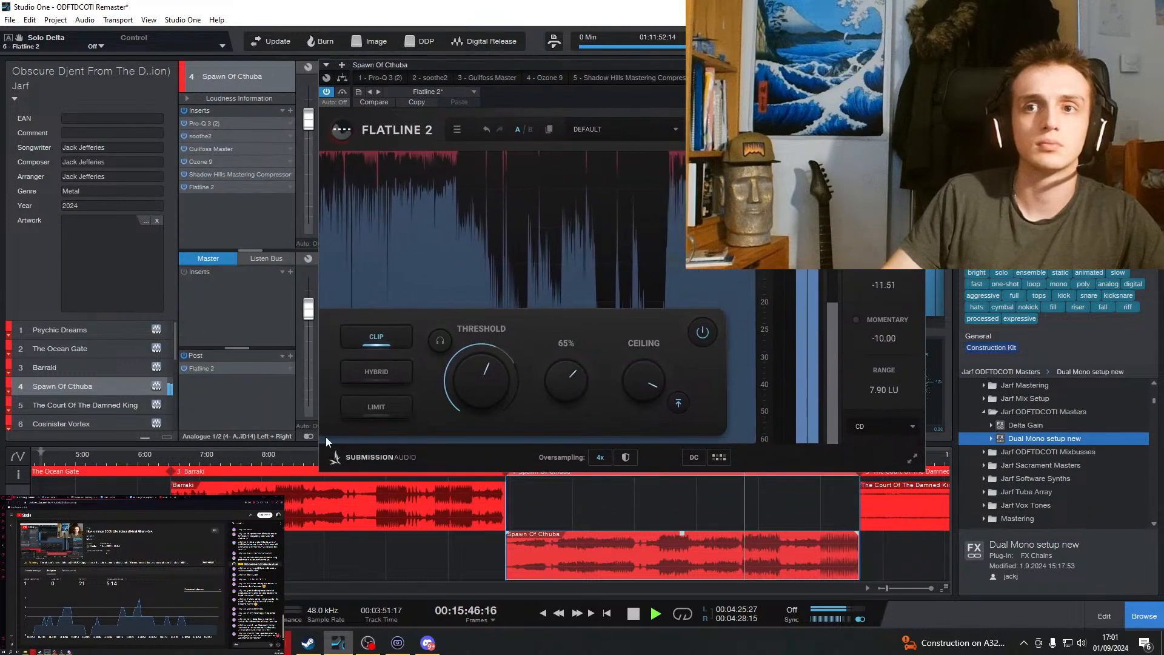
click(282, 467)
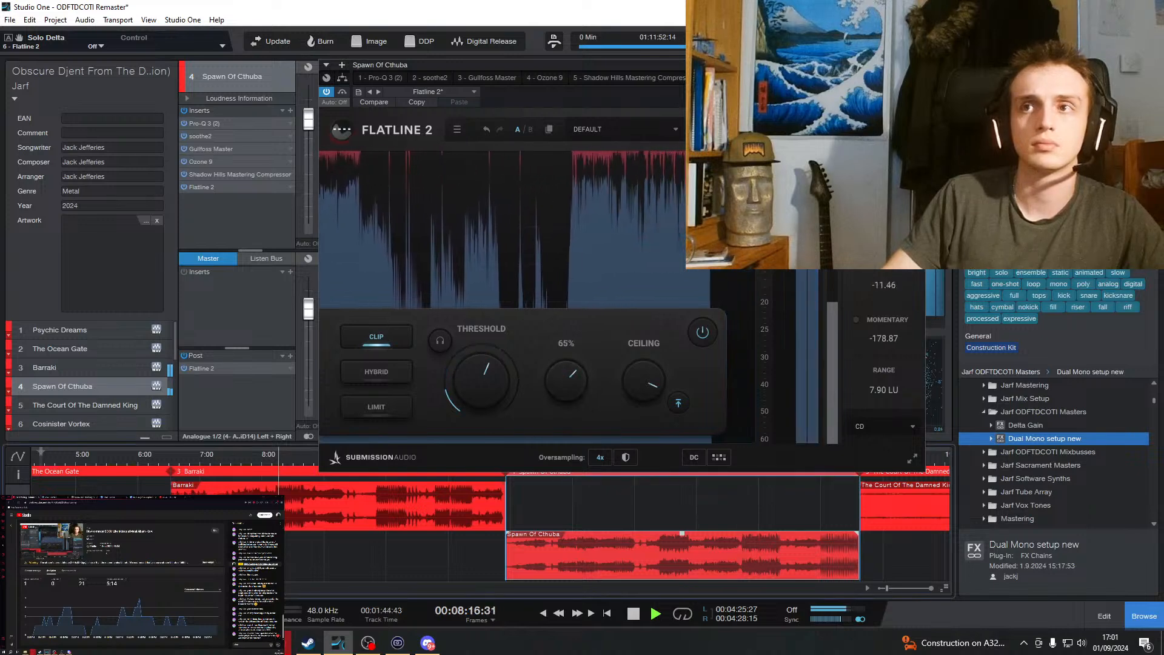
drag(807, 92, 509, 140)
click(748, 458)
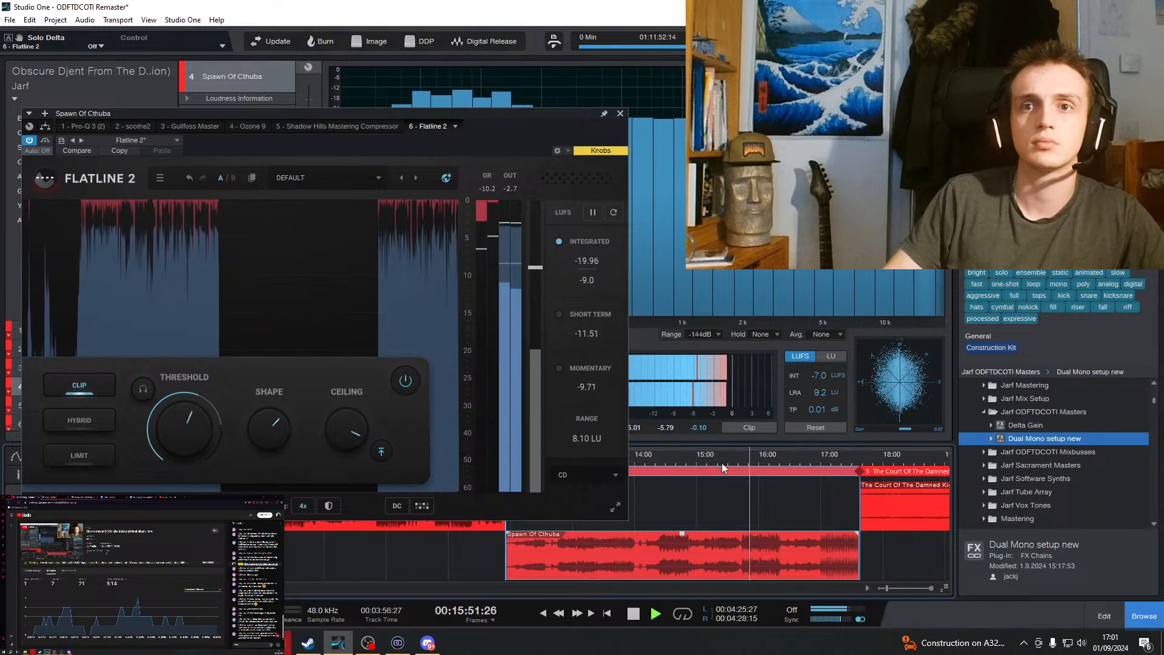
Compare Flatline 2's Solo Delta signal with the full output during Spawn Of Cthuba's playback.
click(145, 388)
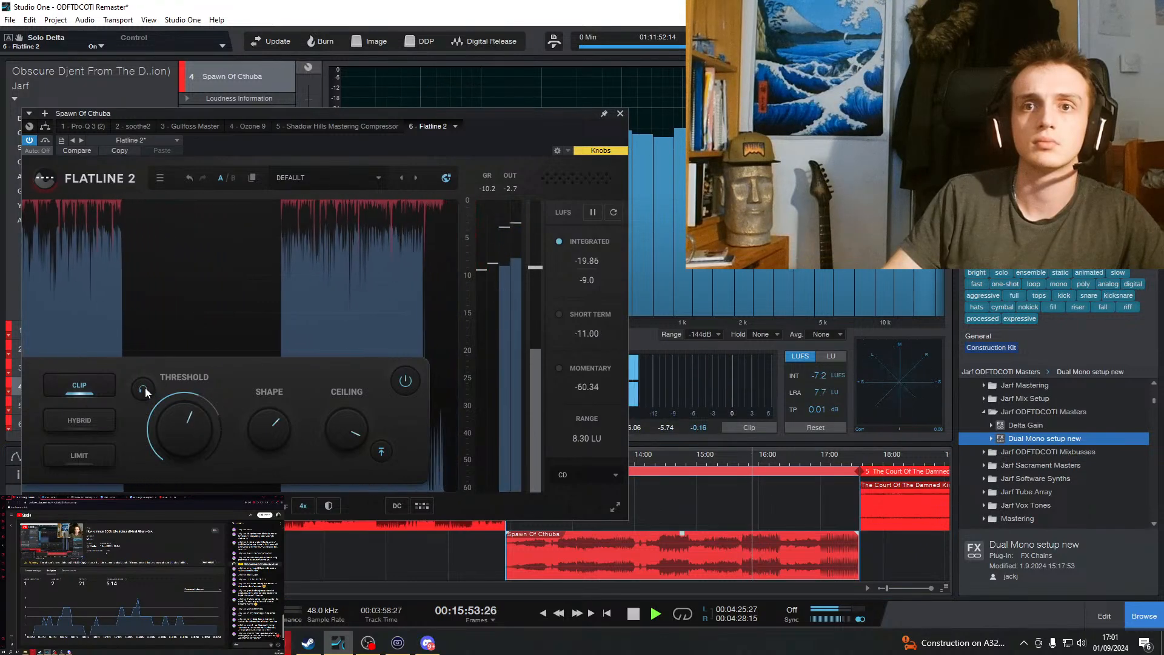
click(144, 386)
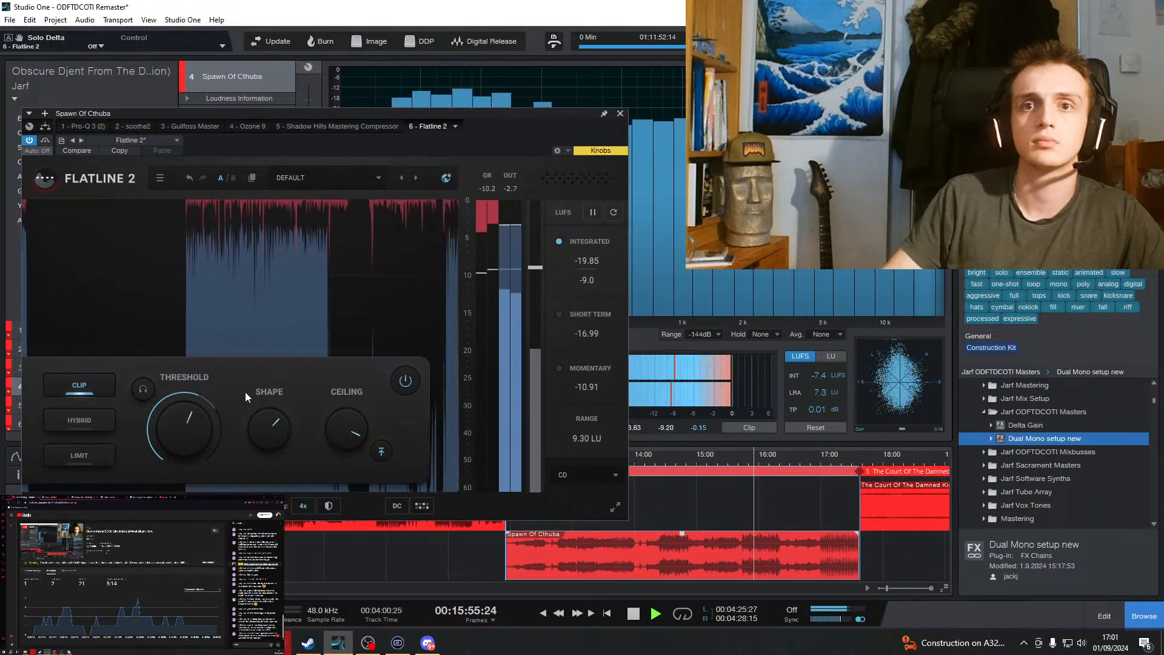
drag(509, 114, 752, 83)
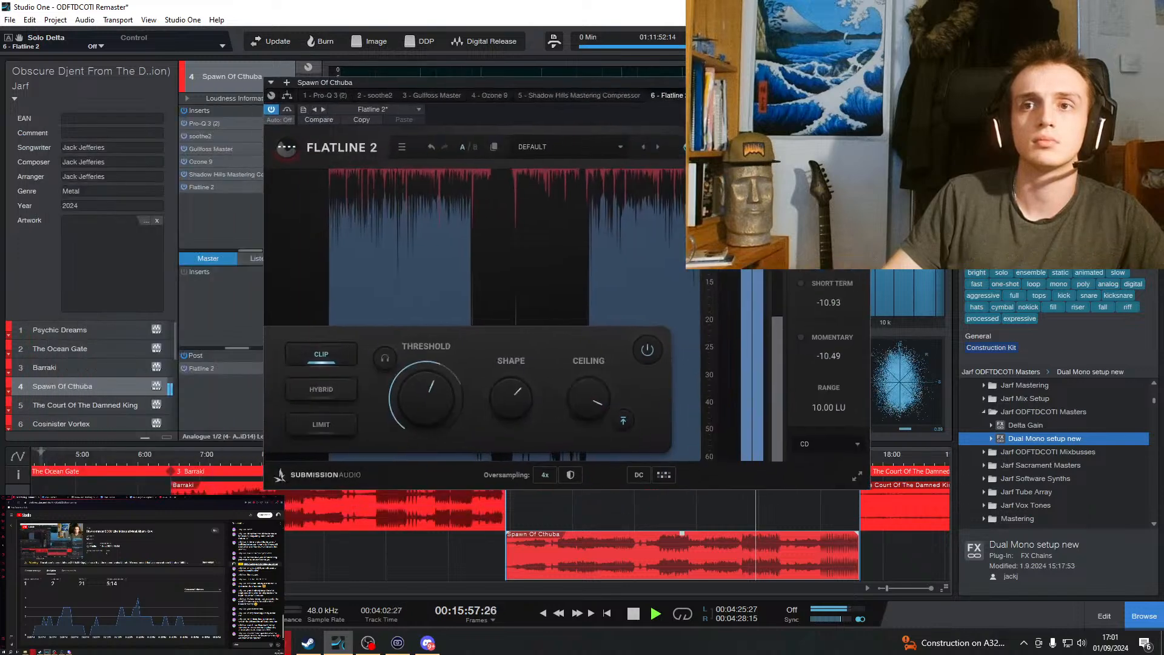
drag(437, 82, 607, 81)
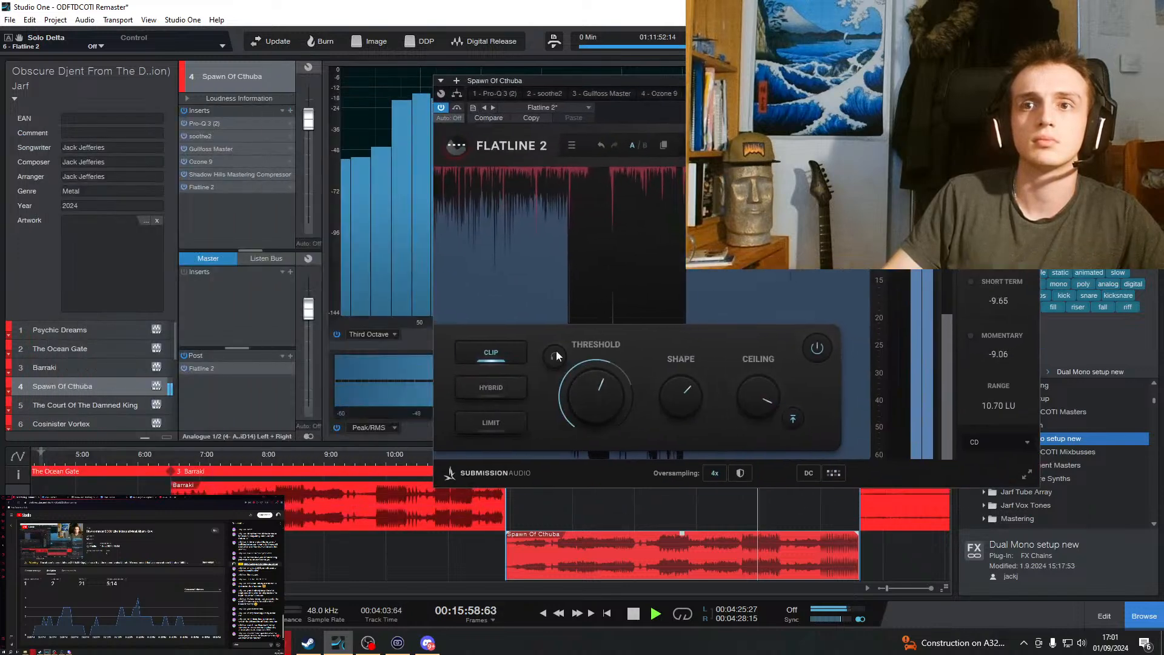
Play Barraki from around 8:15 and bring up that track's insert chain with its Shadow Hills Mastering Compressor.
click(278, 458)
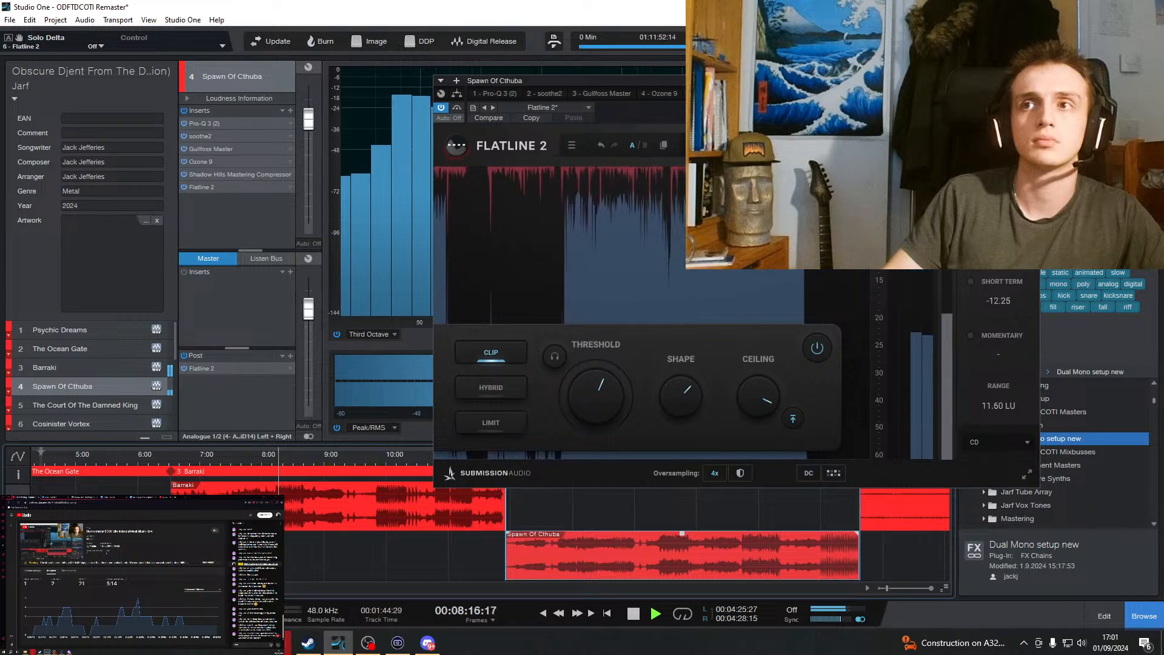
drag(923, 93, 708, 125)
click(227, 505)
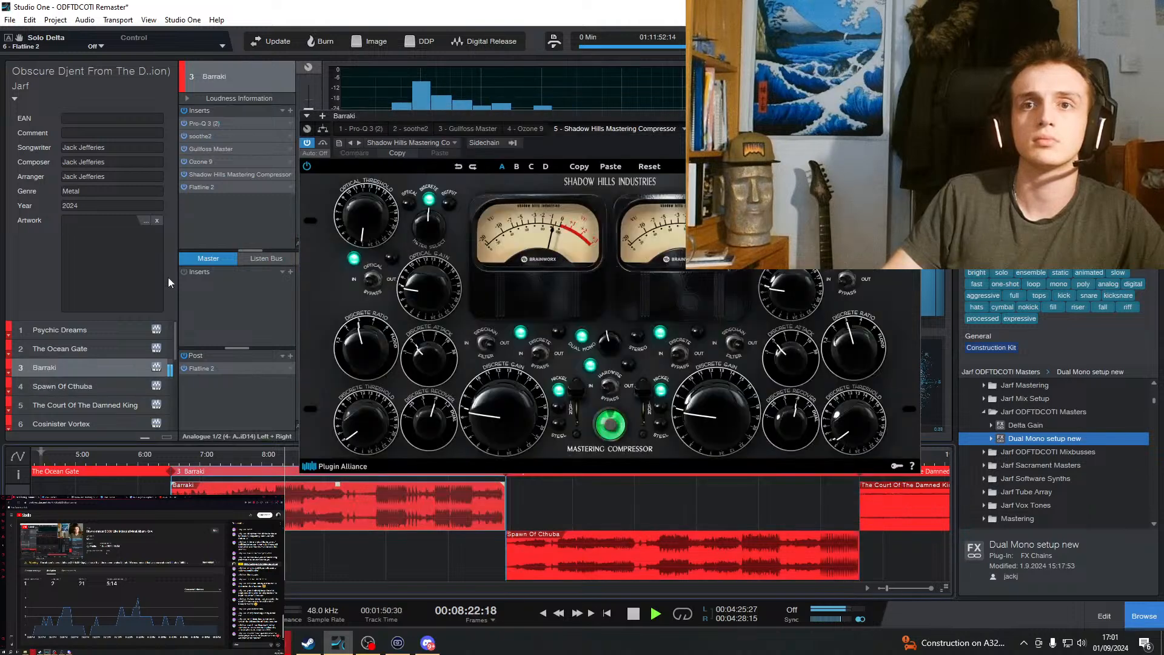
On Barraki's Flatline 2, turn on Safe Clip and set the clip Threshold to -9.12 dB during playback.
click(213, 188)
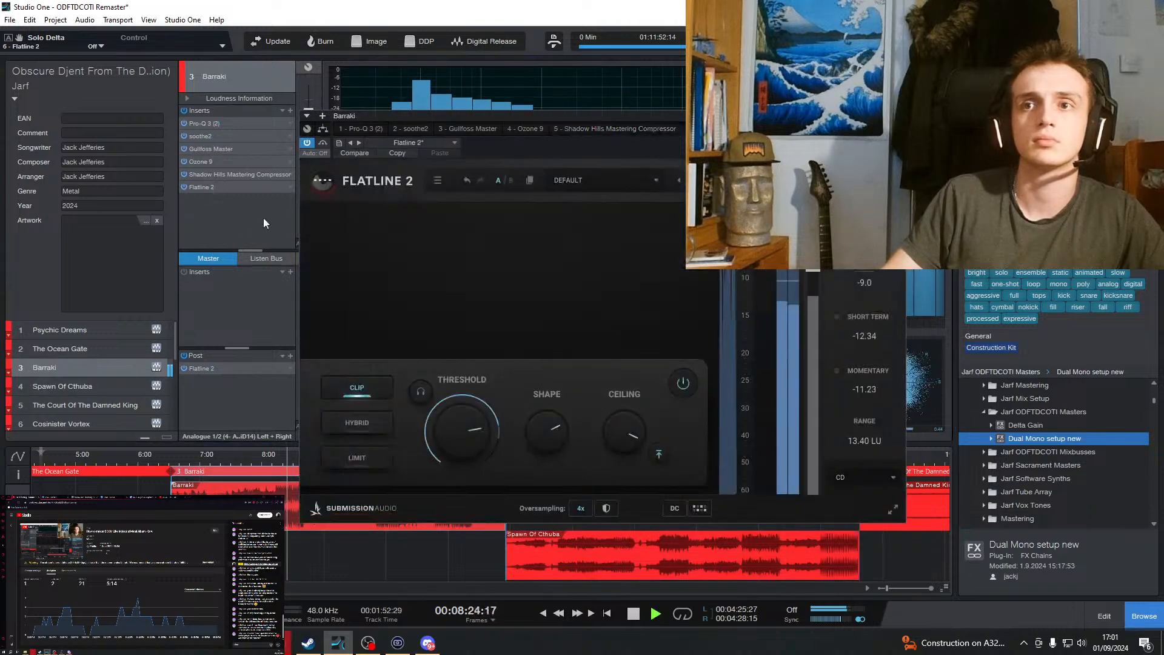
drag(472, 418, 462, 446)
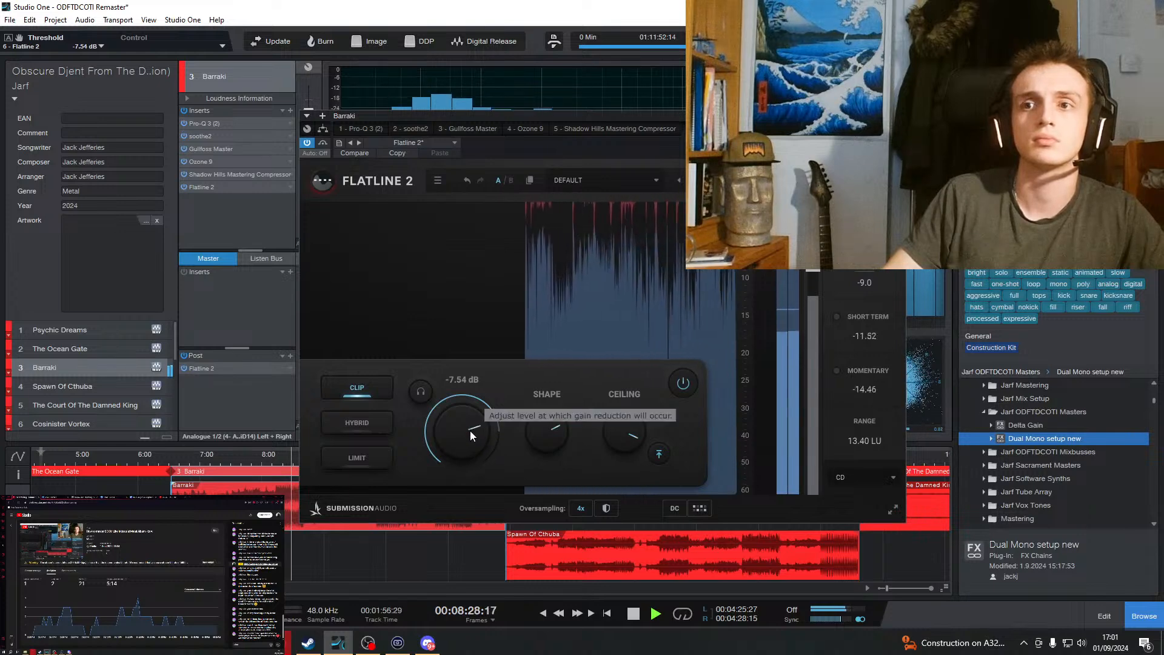
click(608, 508)
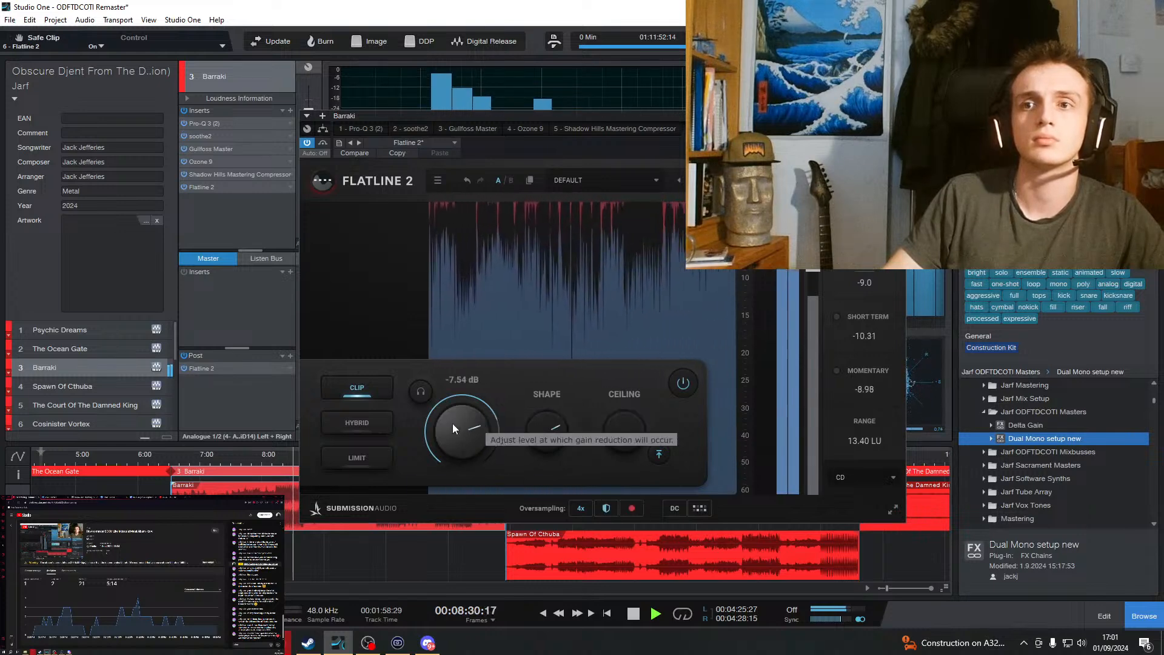
drag(467, 424, 456, 428)
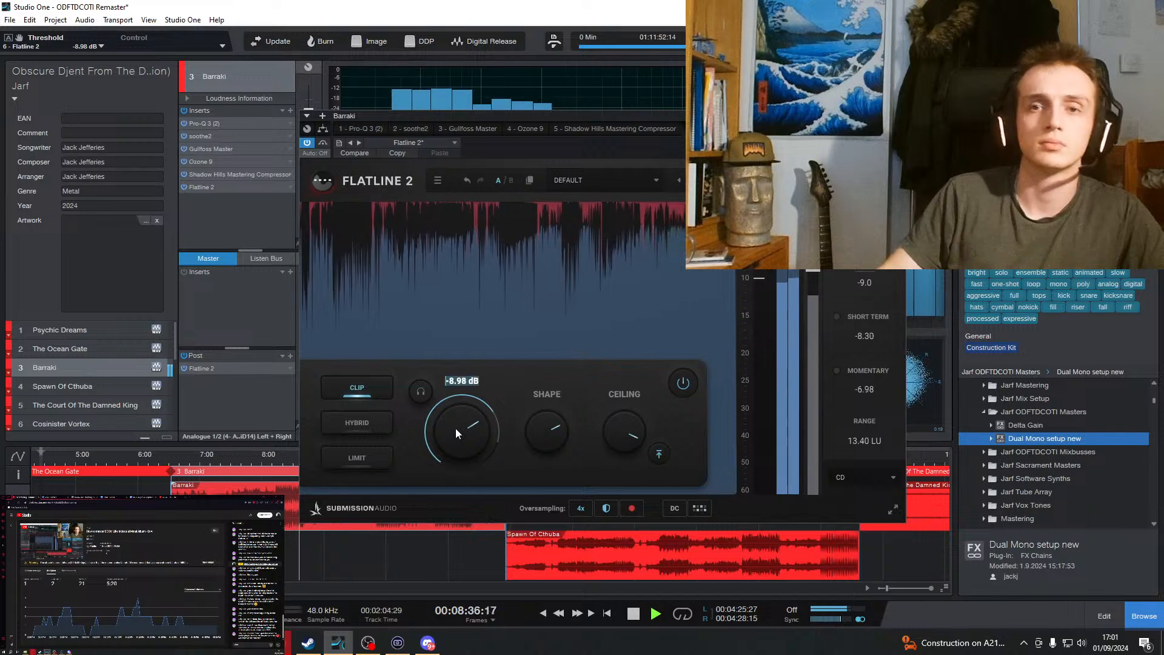
text(-9.12)
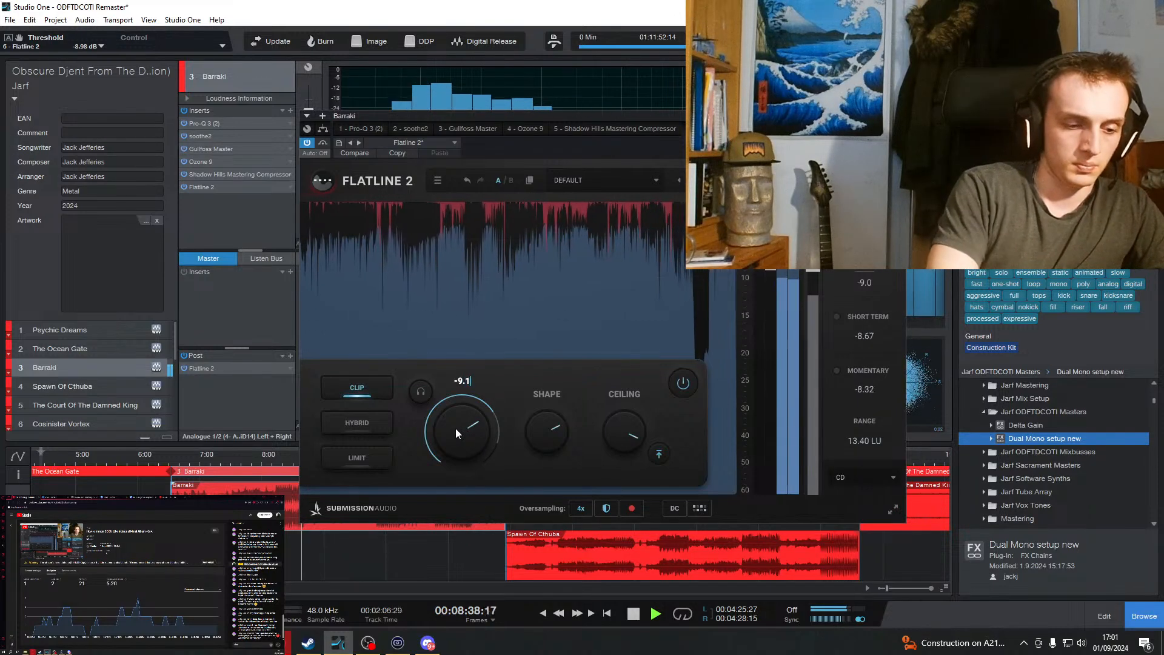
key(Return)
Clear the Flatline 2 window from the mastering view and compare Spawn Of Cthuba from about 14:25 with Barraki, including its section near 9:57.
drag(795, 116, 492, 76)
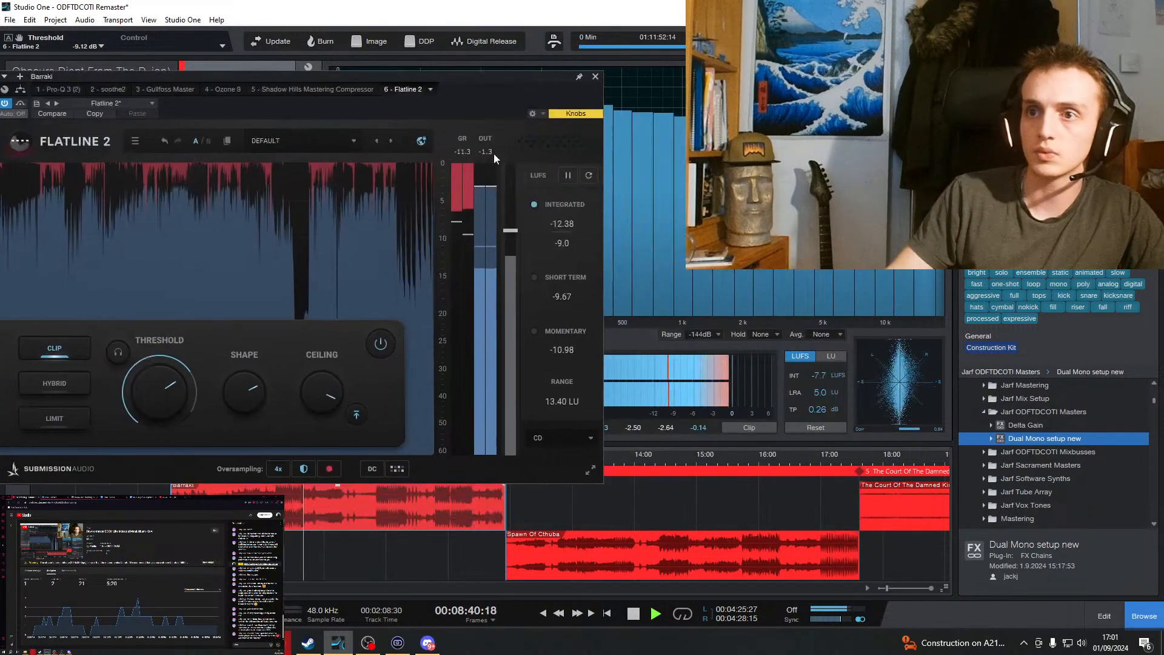
click(662, 456)
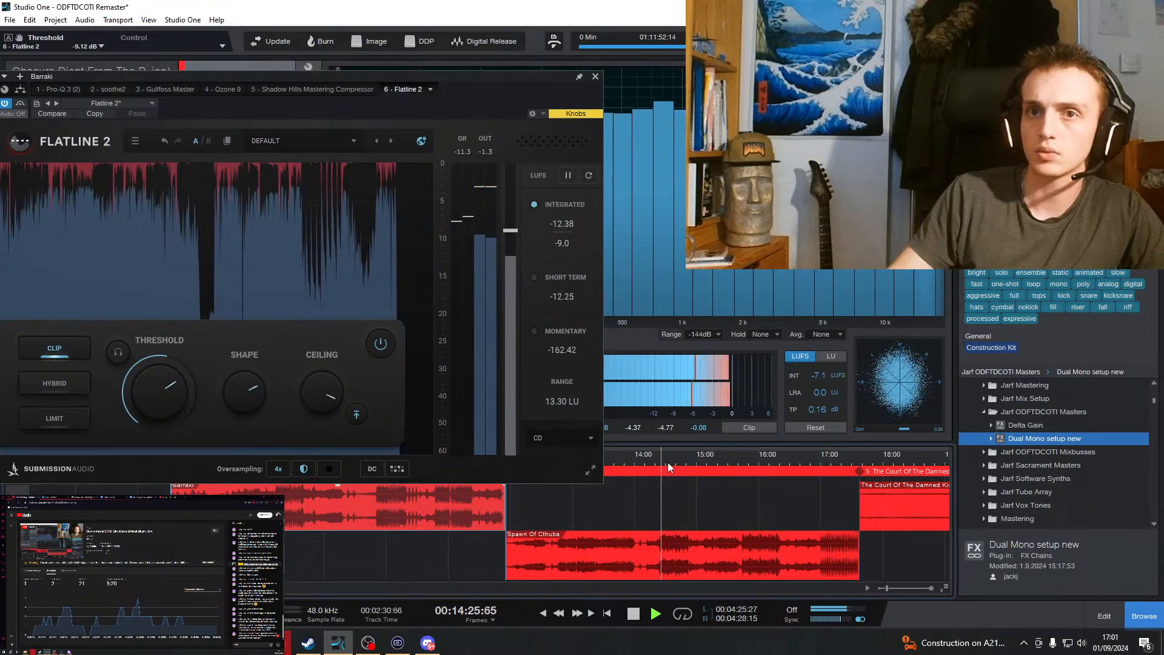
drag(454, 77, 0, 124)
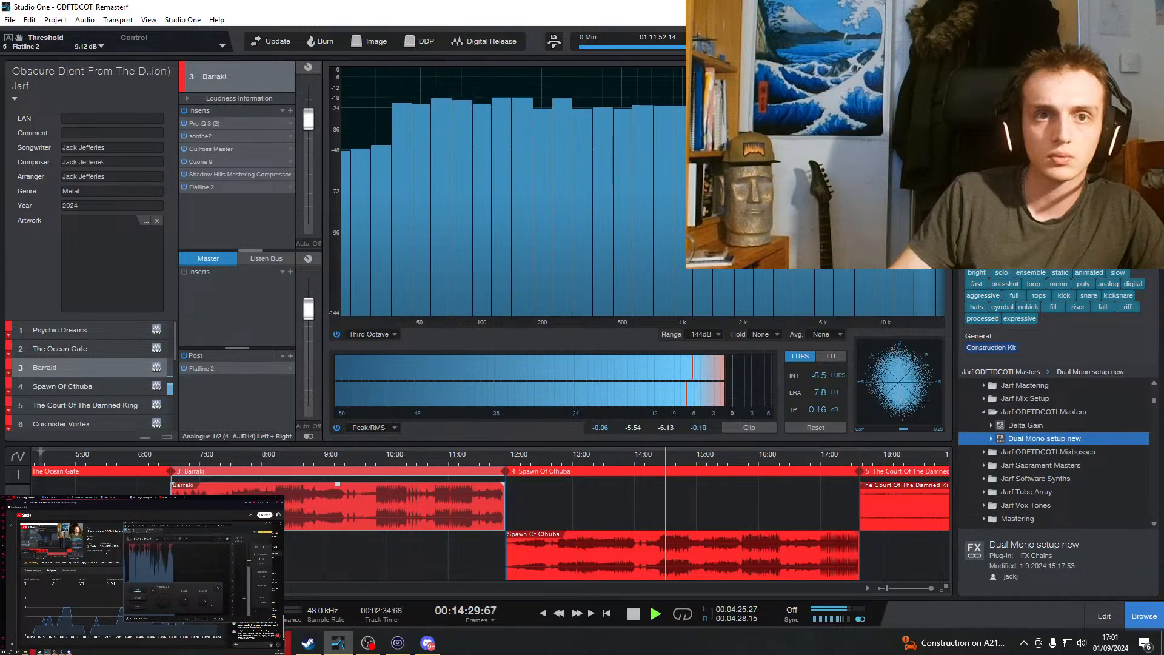
click(279, 460)
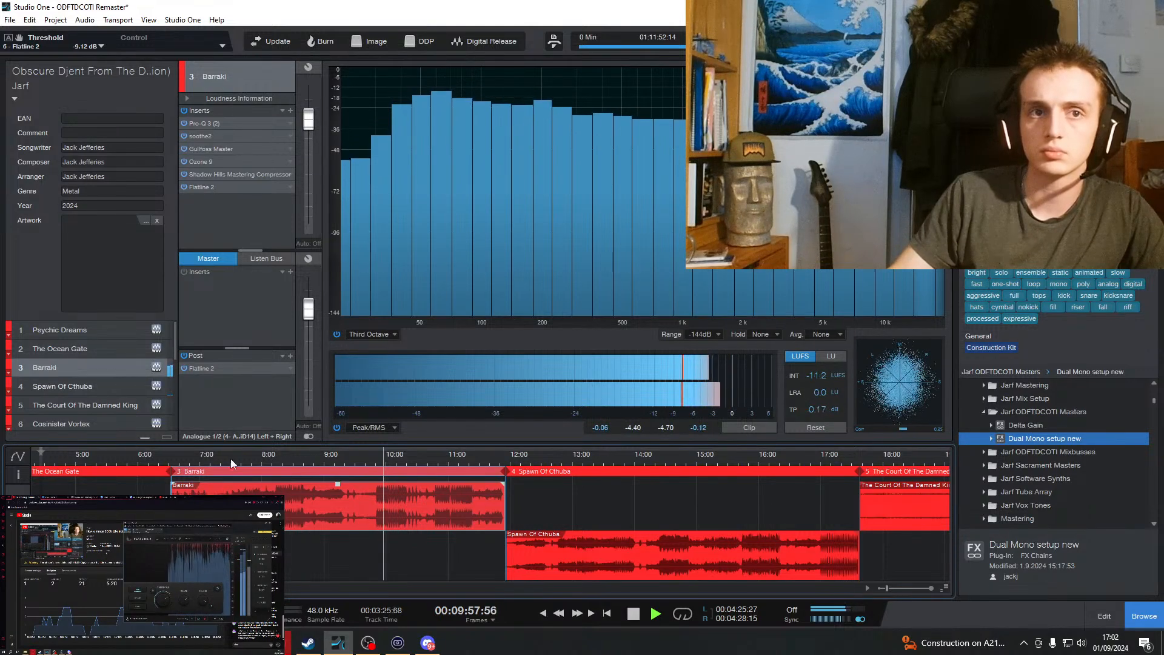
click(383, 460)
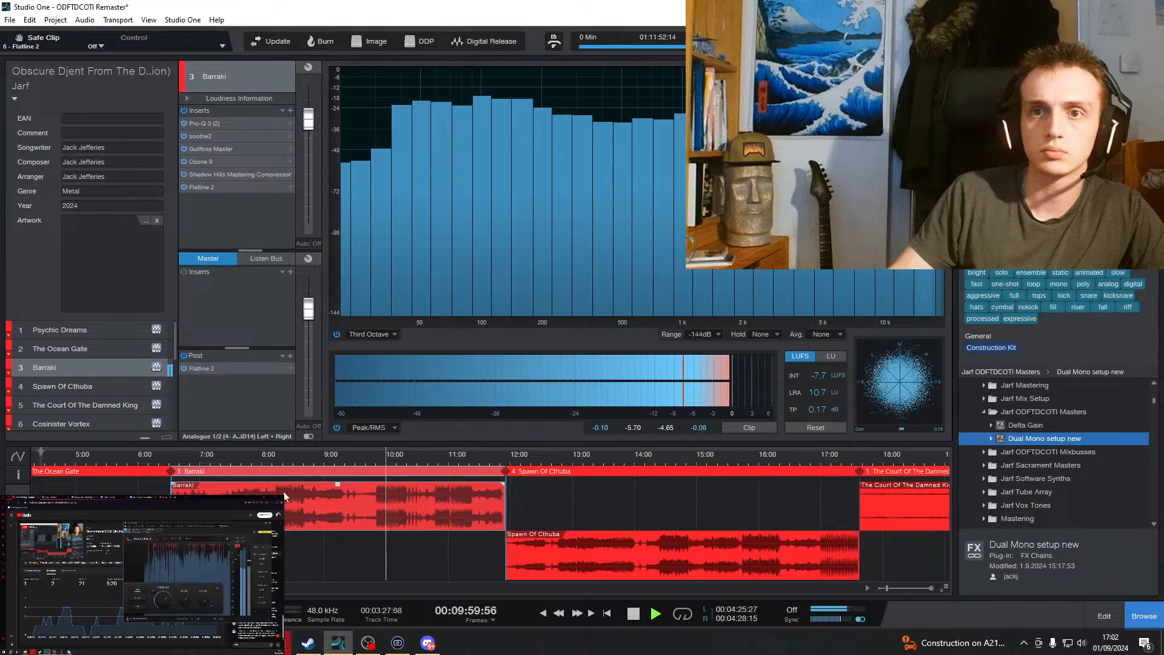
Audition Barraki around 8:37 with Flatline 2's clip Shape at 80%, reset the clip indicator, and stop playback.
click(295, 461)
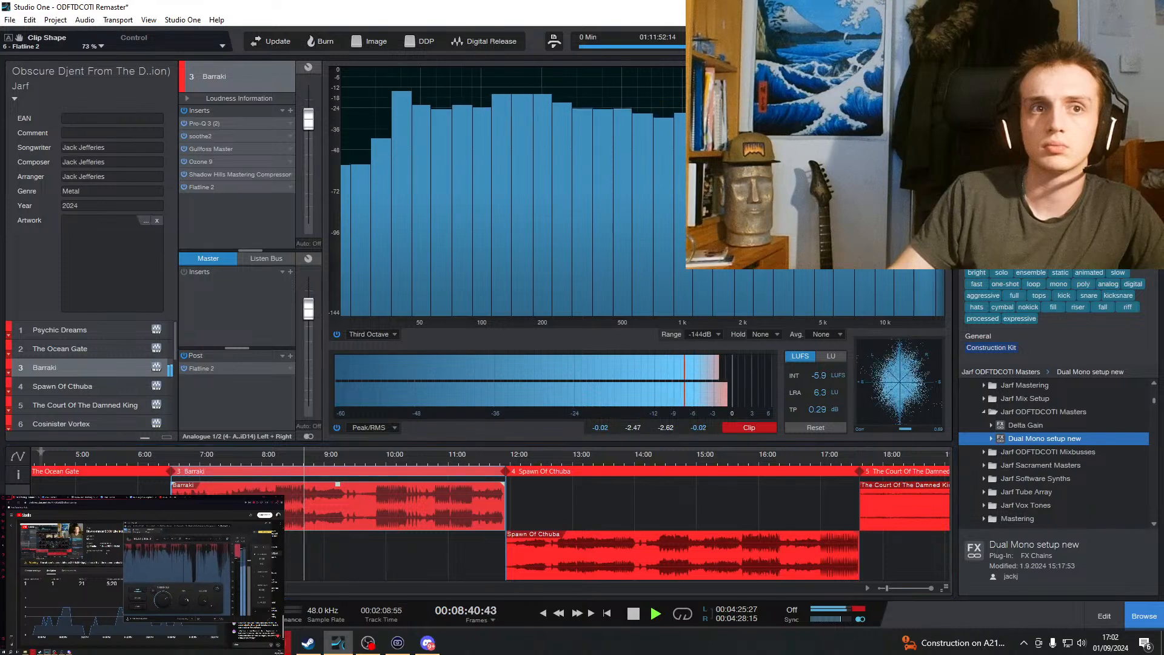
click(302, 472)
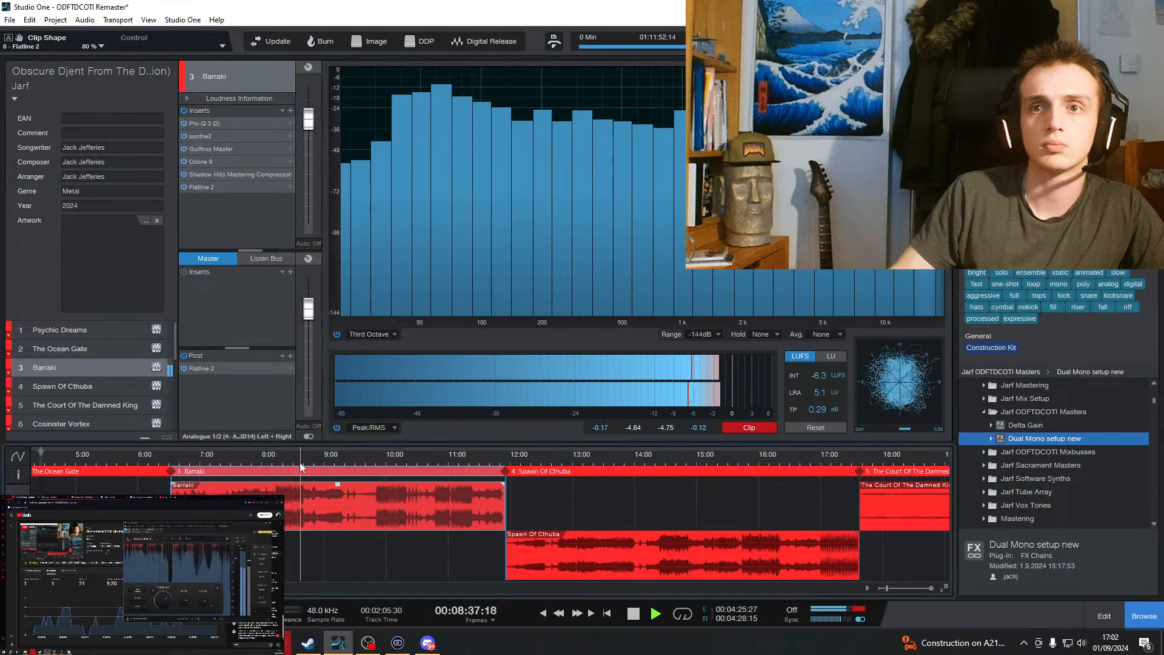
click(763, 428)
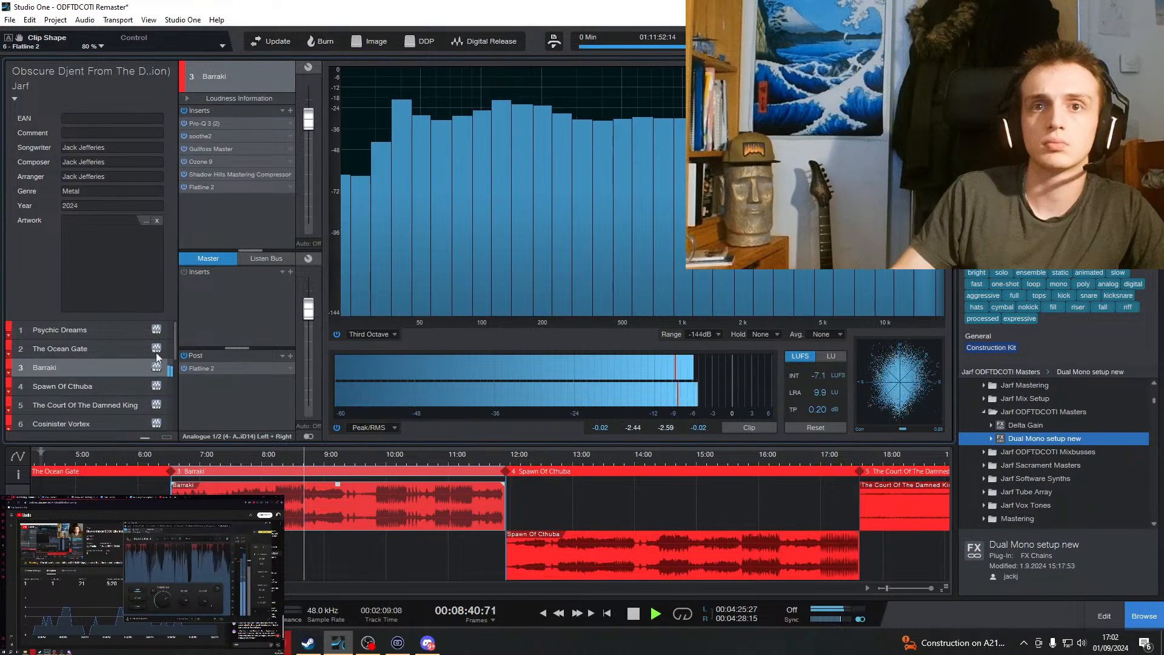
click(223, 187)
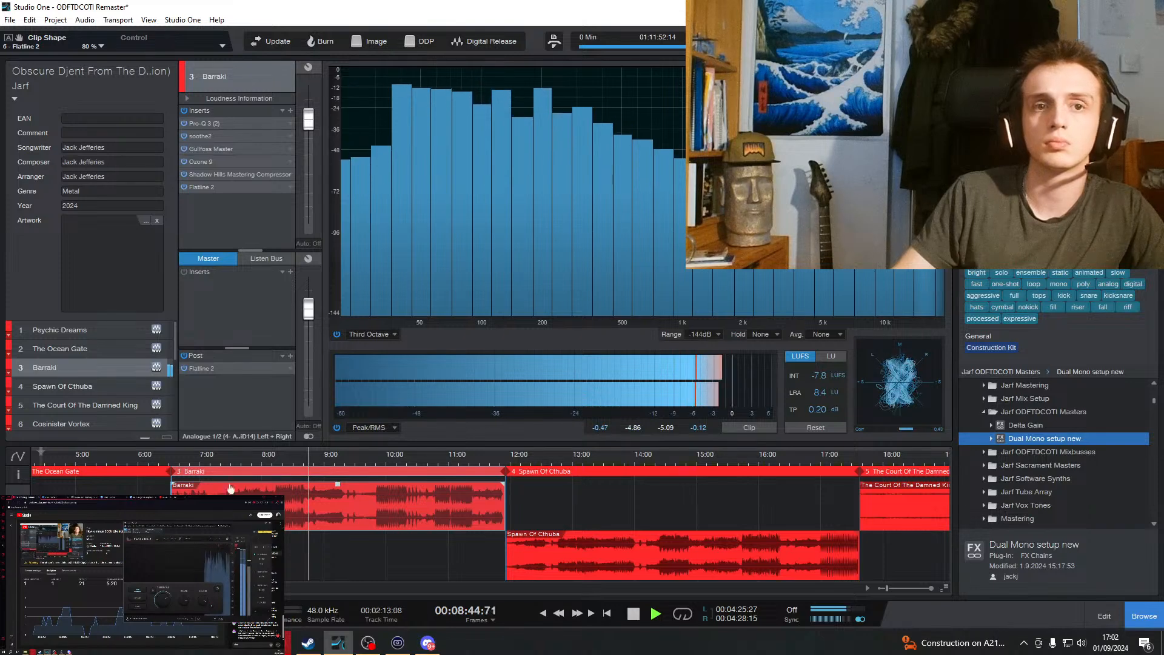
key(space)
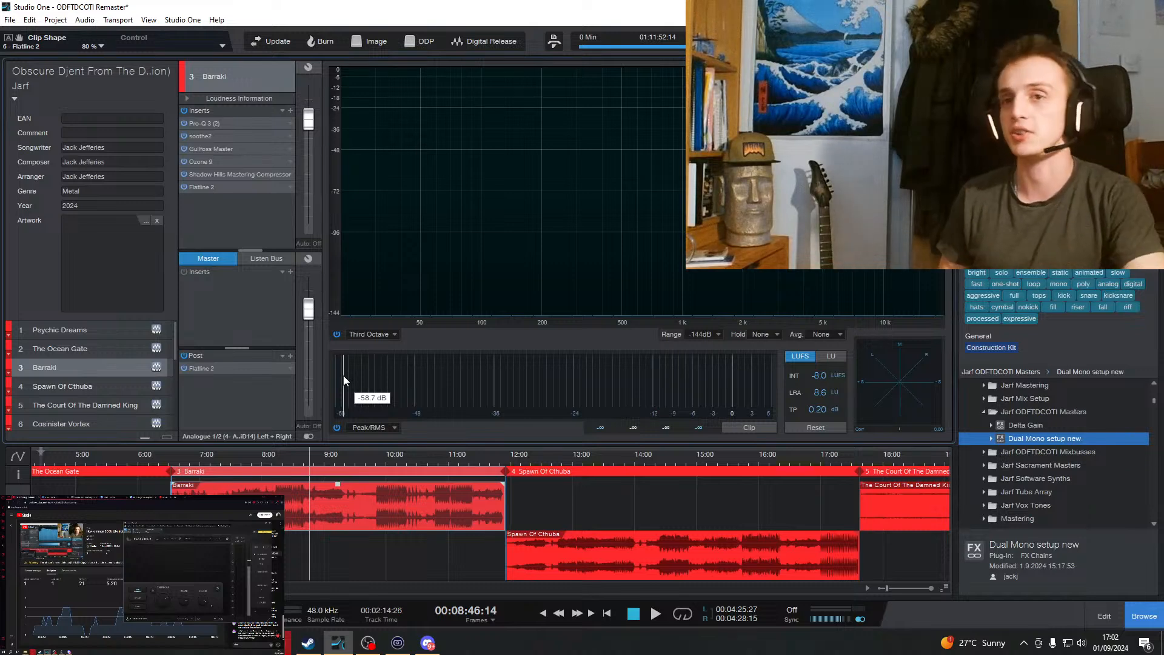
Replay Barraki from about 8:33, reset the clip indicator, check again from about 8:30 with Safe Clip on, and stop.
click(296, 461)
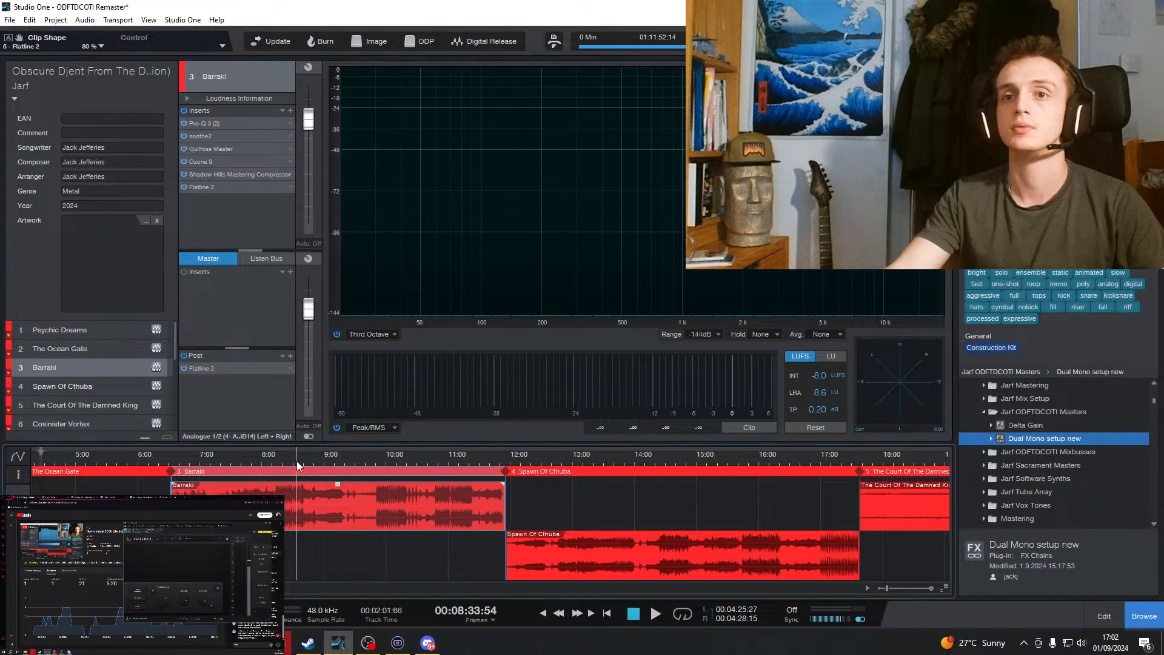
key(space)
scroll(296, 484, up, 4)
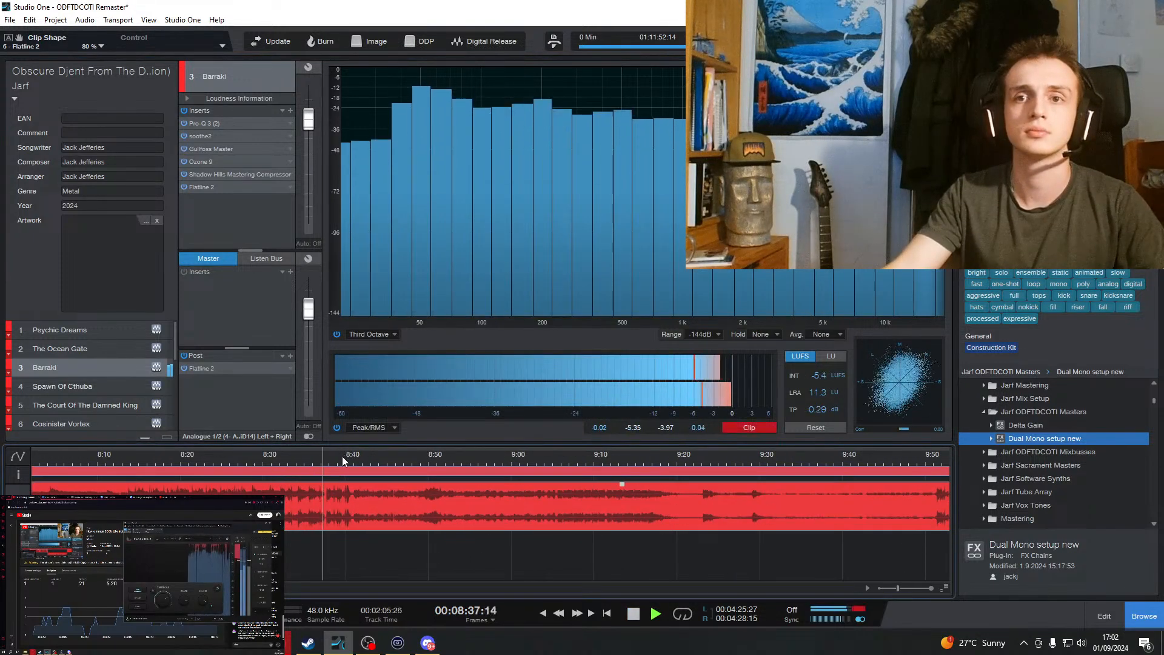
click(753, 428)
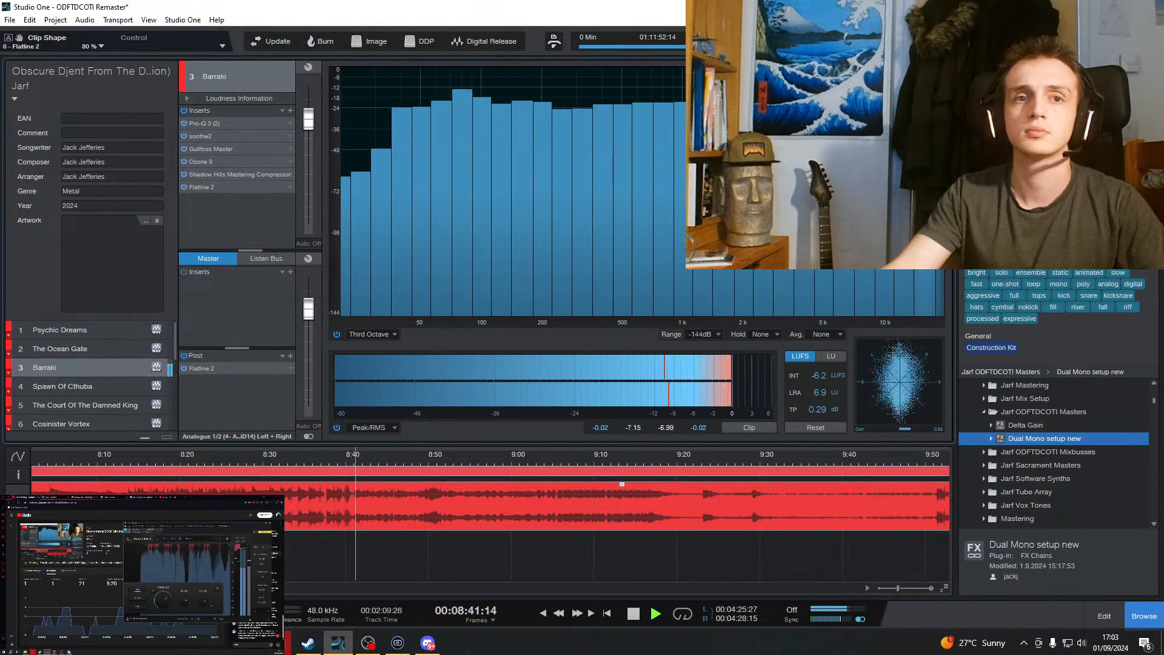
click(267, 466)
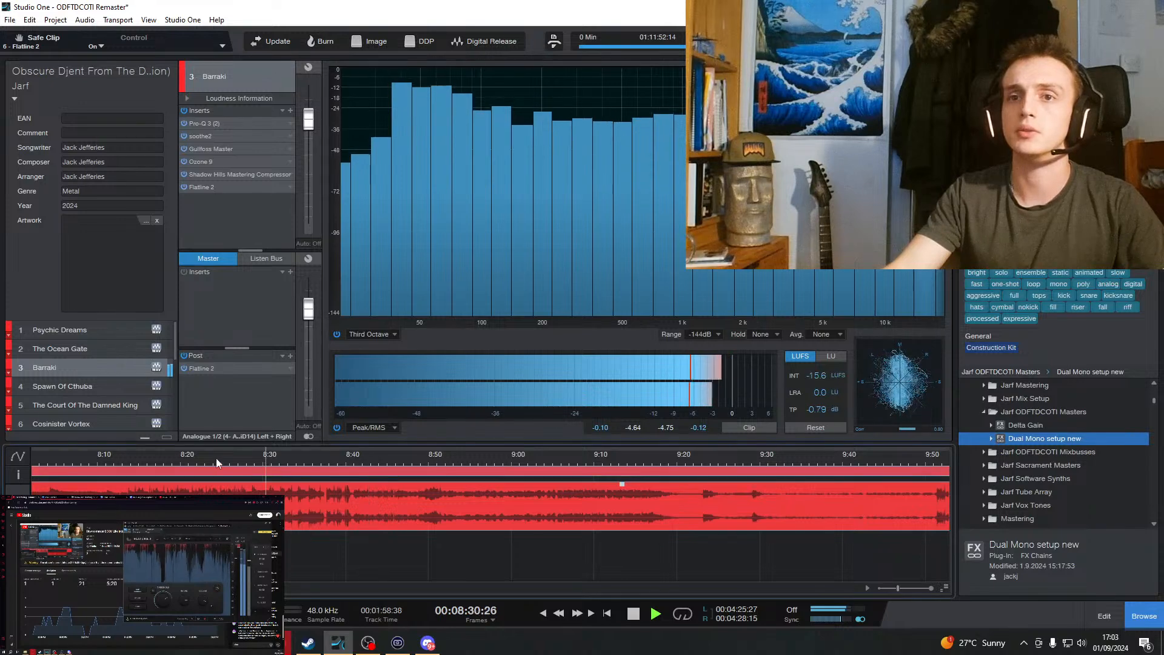
click(634, 615)
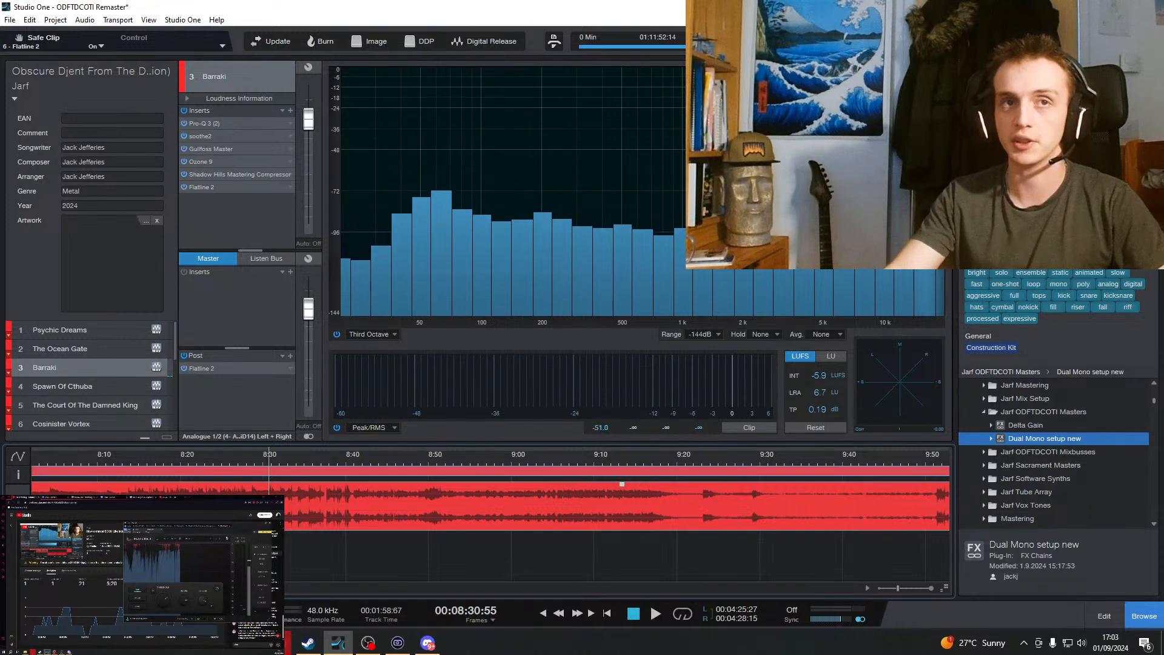
Bring back Barraki's Flatline 2 window, lower the clip Shape to 72%, and clear the window from the mastering view.
drag(243, 523, 710, 139)
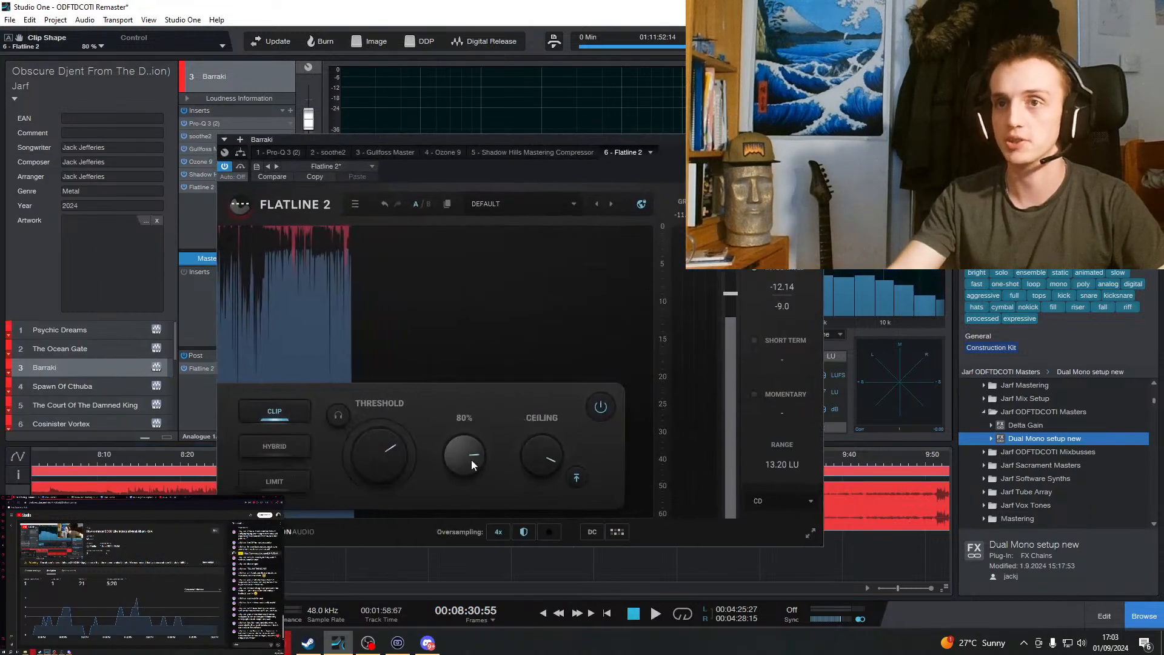
drag(472, 459, 464, 464)
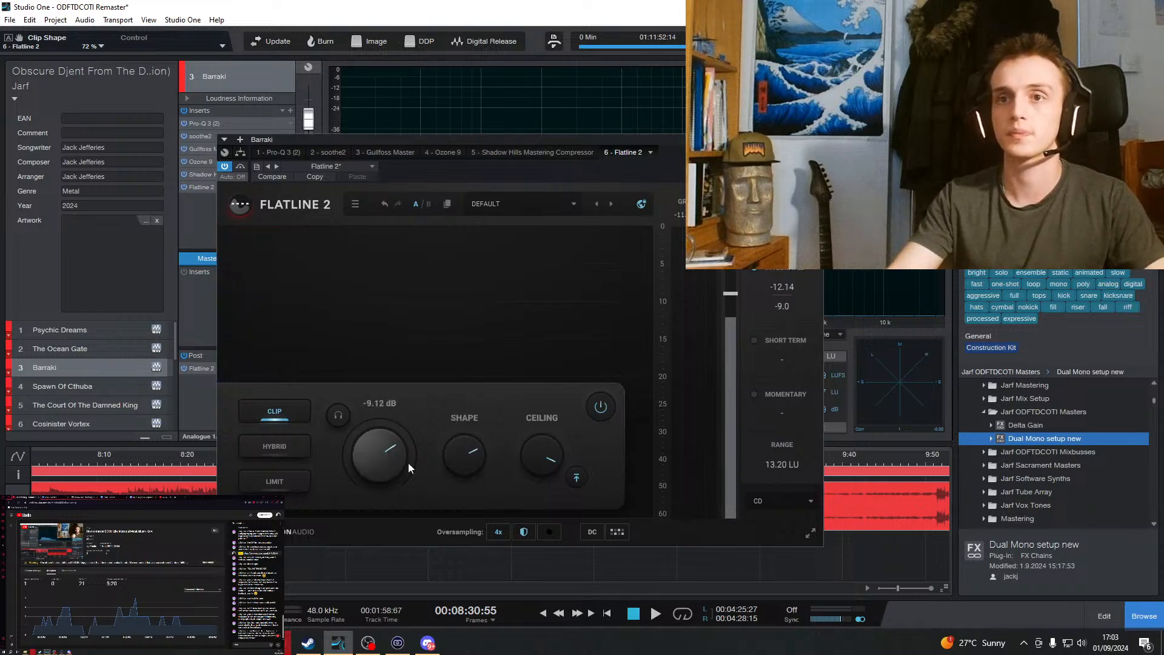
drag(660, 153, 0, 179)
Audition Barraki from about 8:28 while viewing Flatline 2's clipping display, close the plug-in window, and stop playback.
click(253, 460)
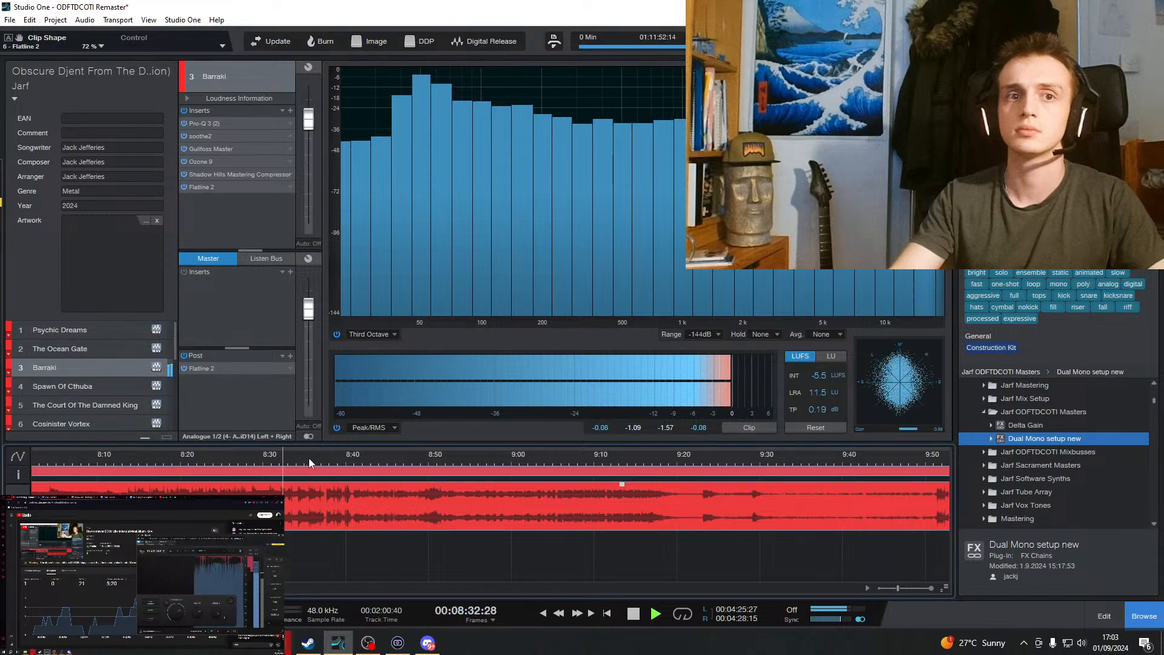
drag(261, 539, 758, 210)
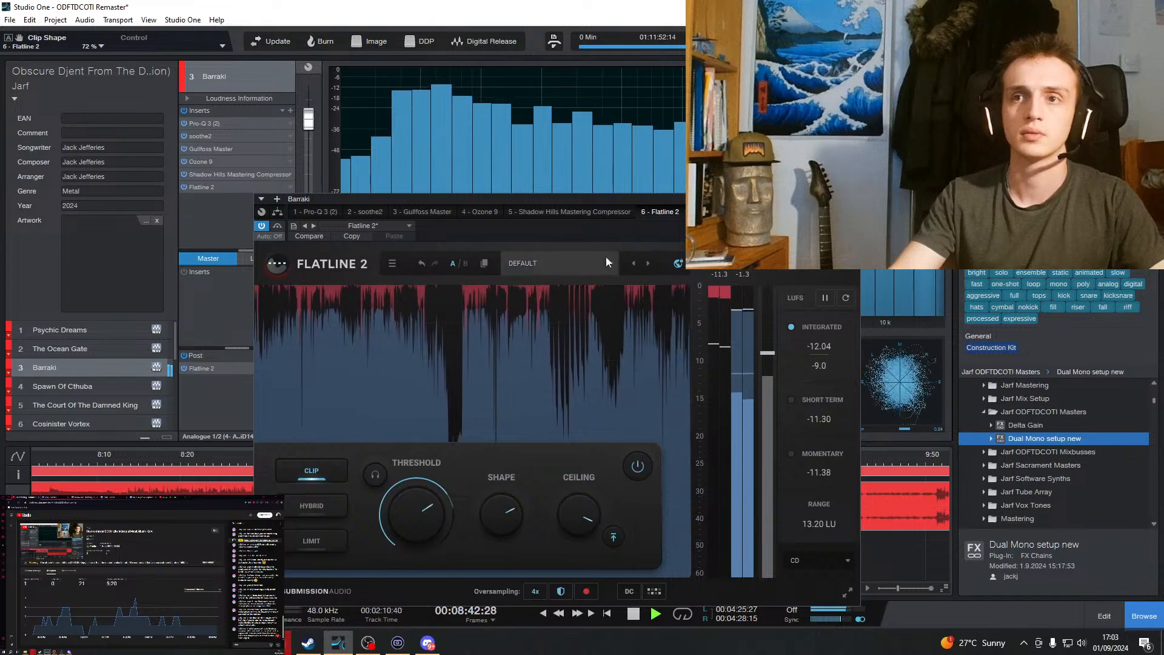
drag(743, 200, 631, 87)
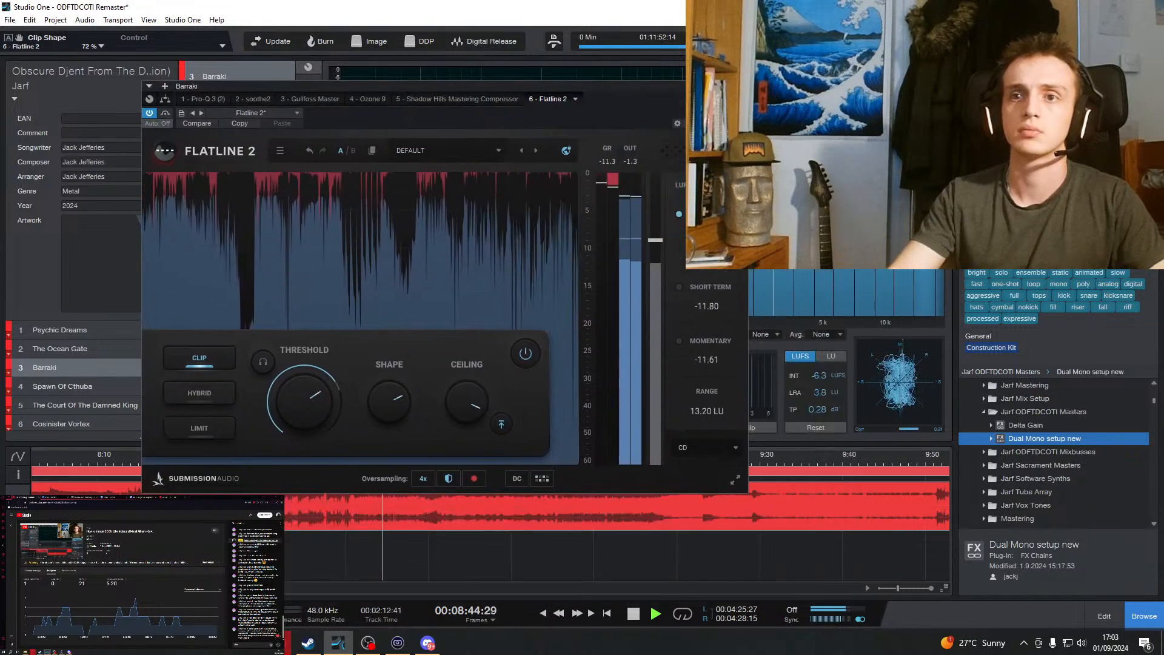
click(741, 86)
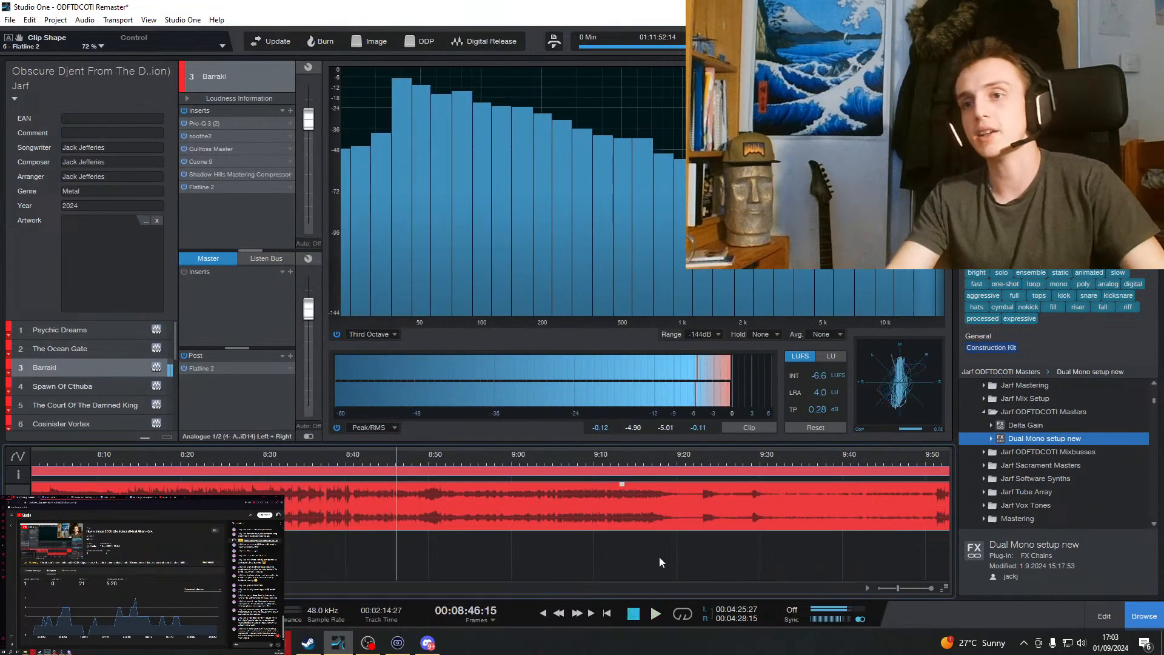
key(space)
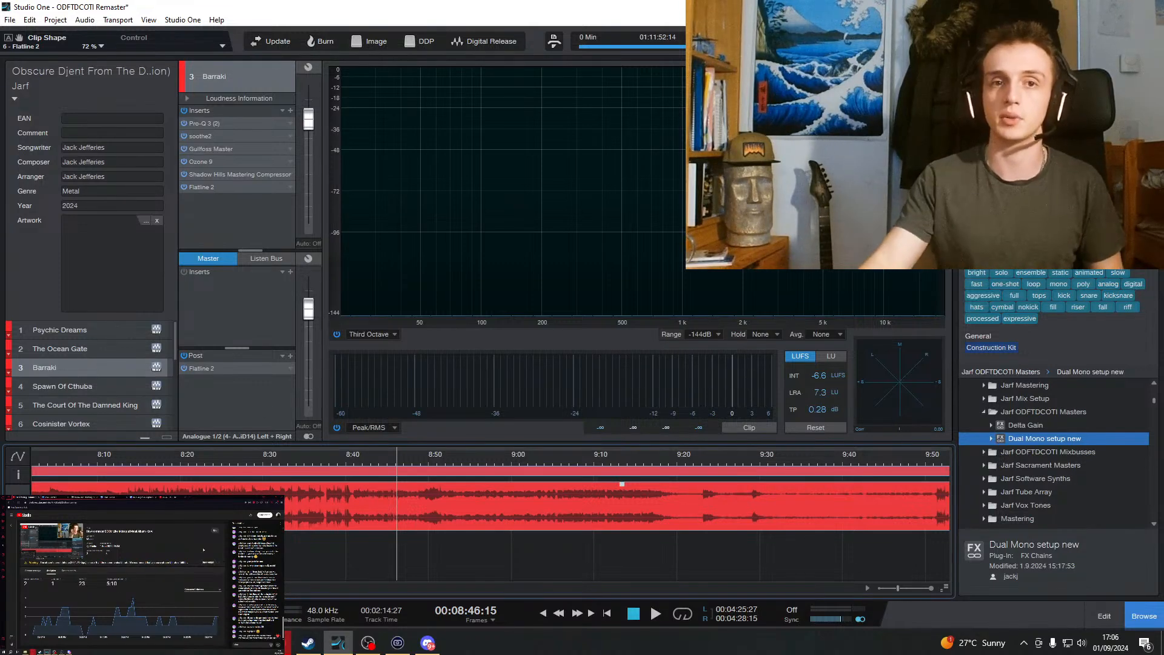
Switch to the Opera browser, load djen.io in a new separate window, and look over the site's home page.
click(188, 496)
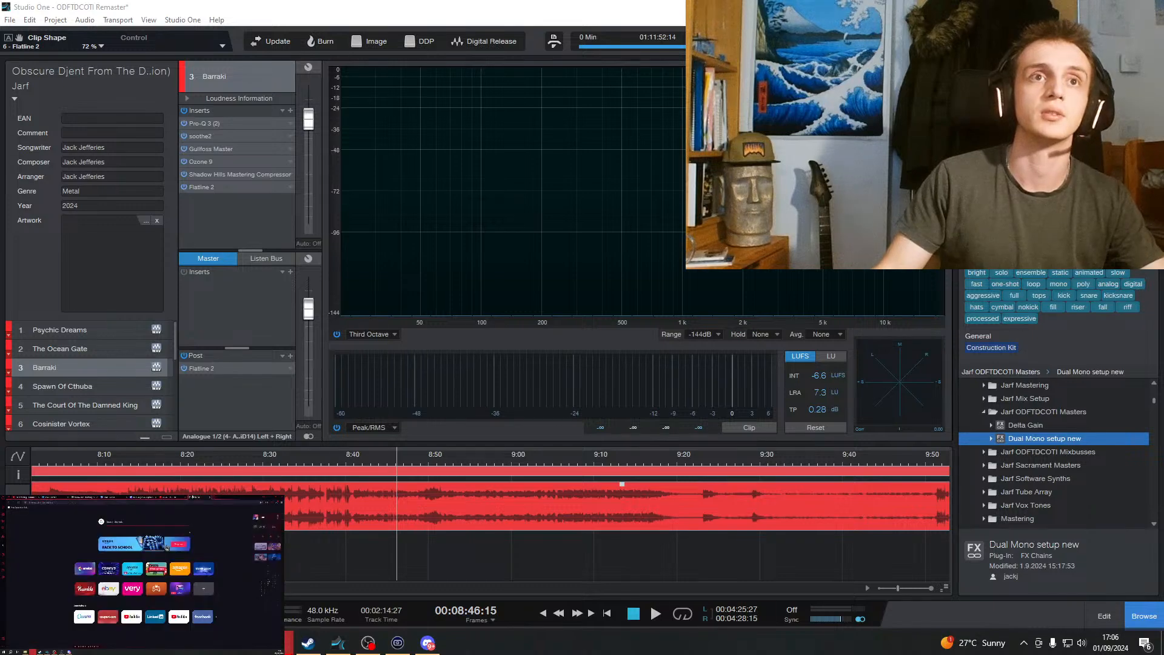
drag(197, 496, 463, 118)
text(djen)
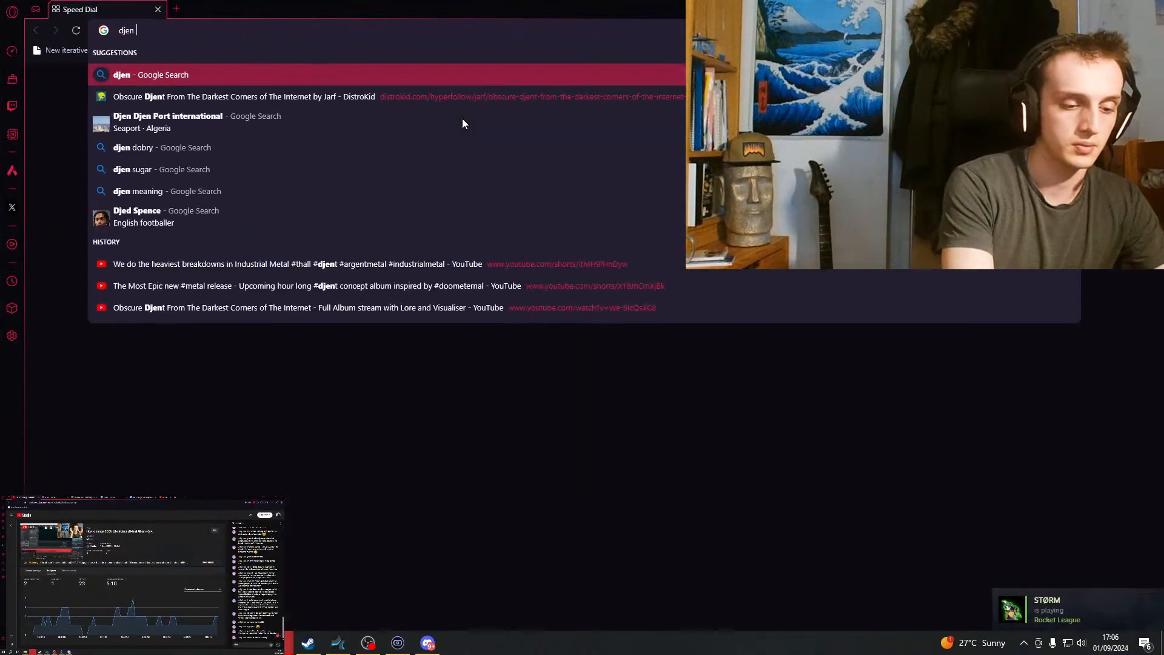
text(.io)
key(Return)
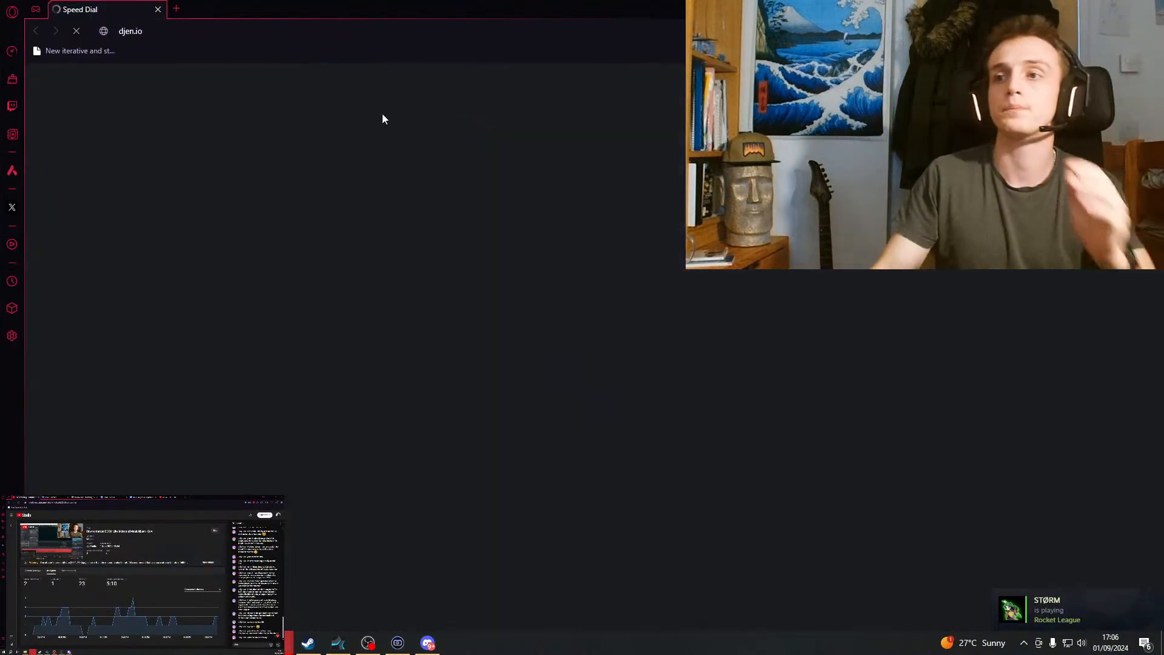
scroll(431, 285, down, 15)
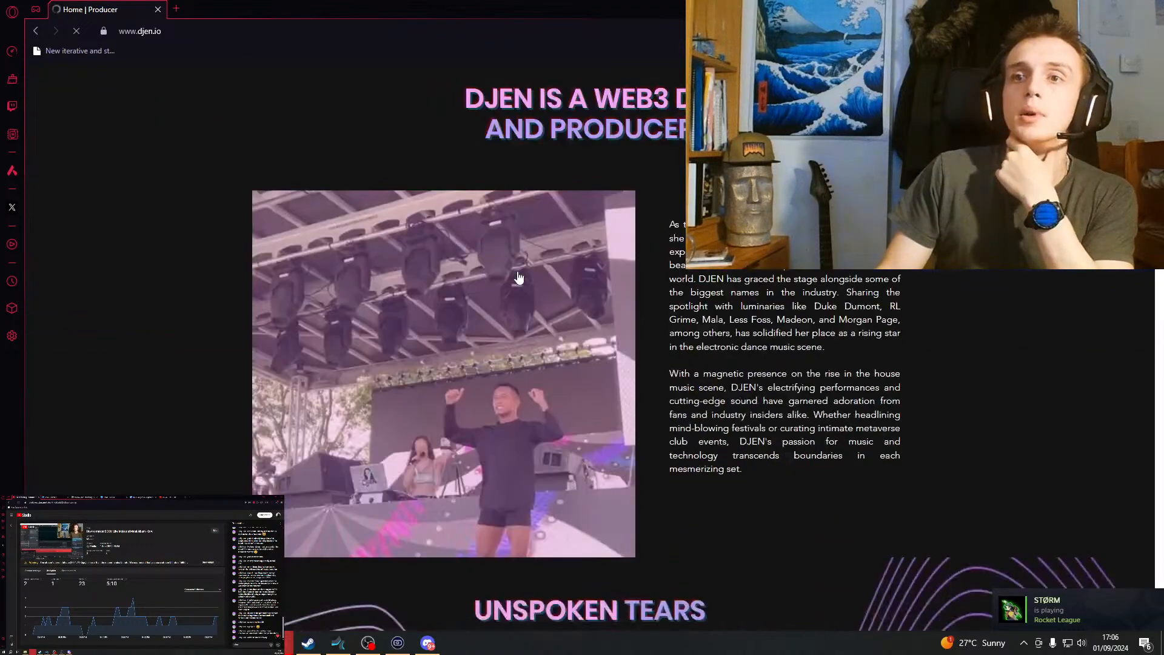
scroll(434, 307, up, 15)
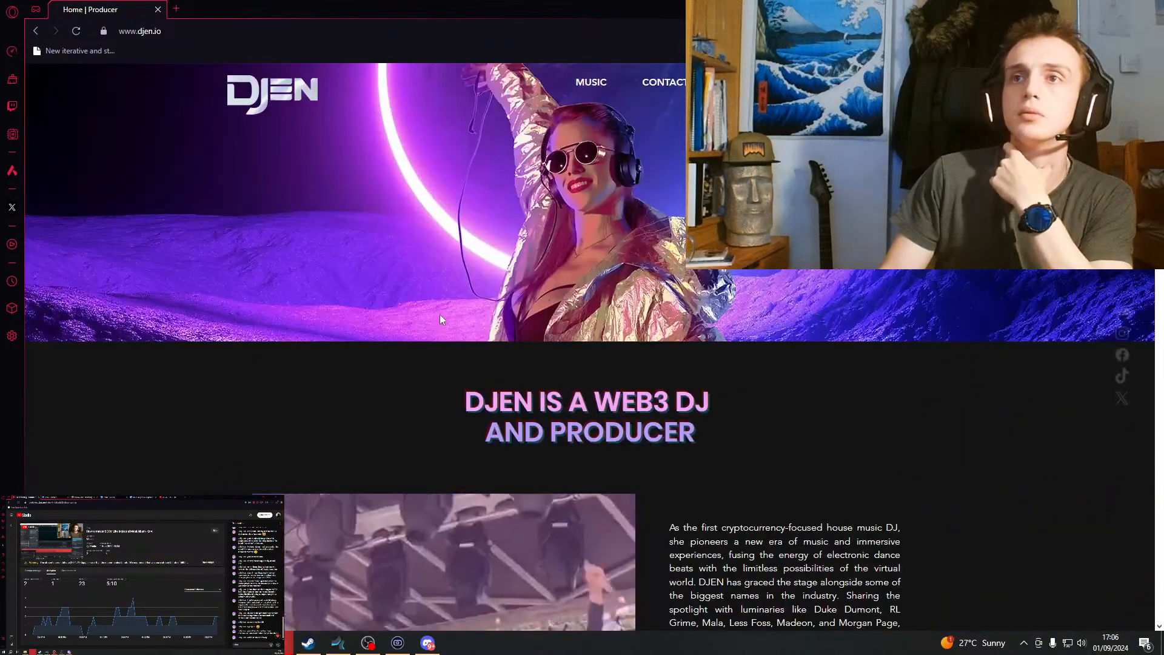
Leave the djen.io page, search Google for "djen.i", and look through the results.
click(36, 31)
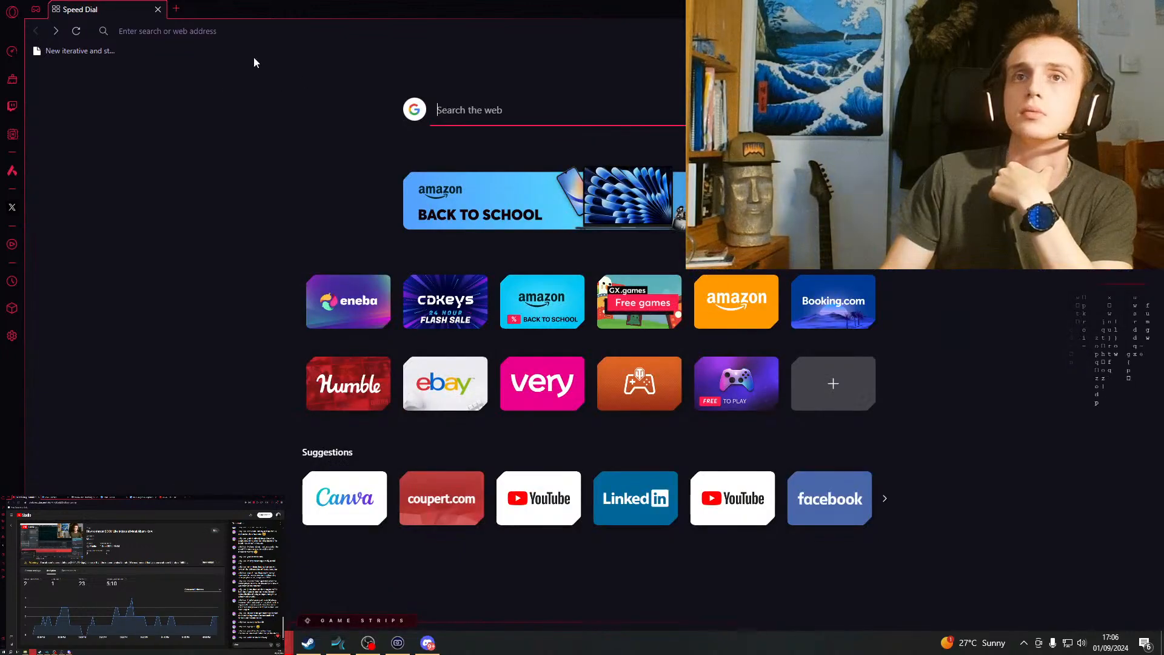
click(194, 31)
text(djen.io)
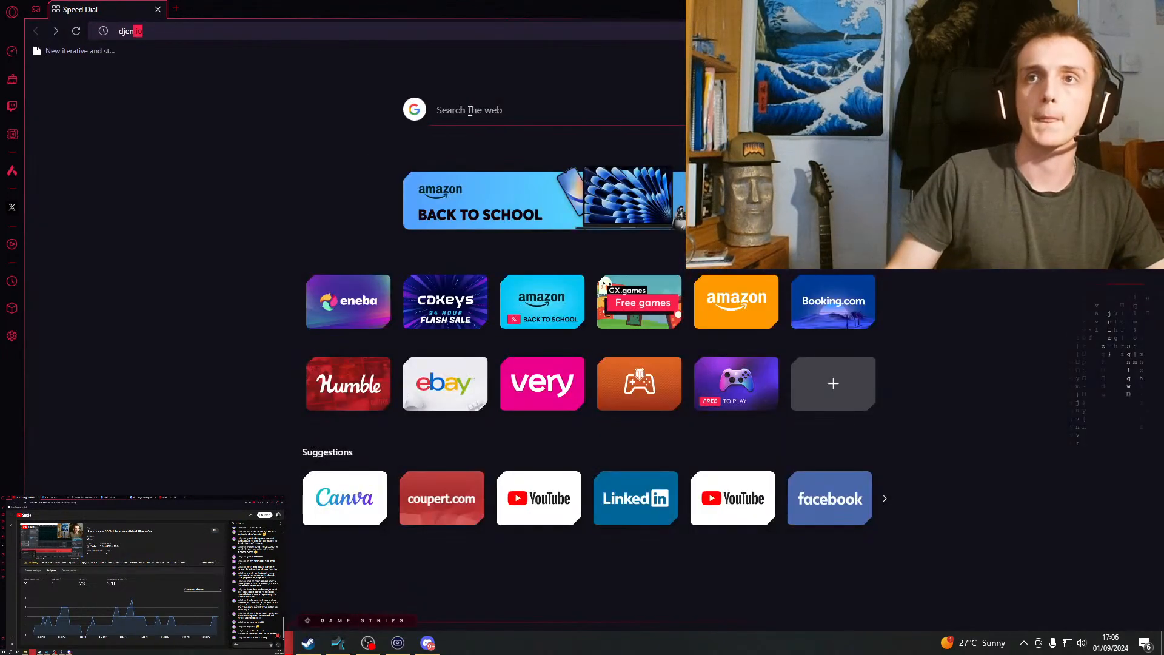
click(470, 111)
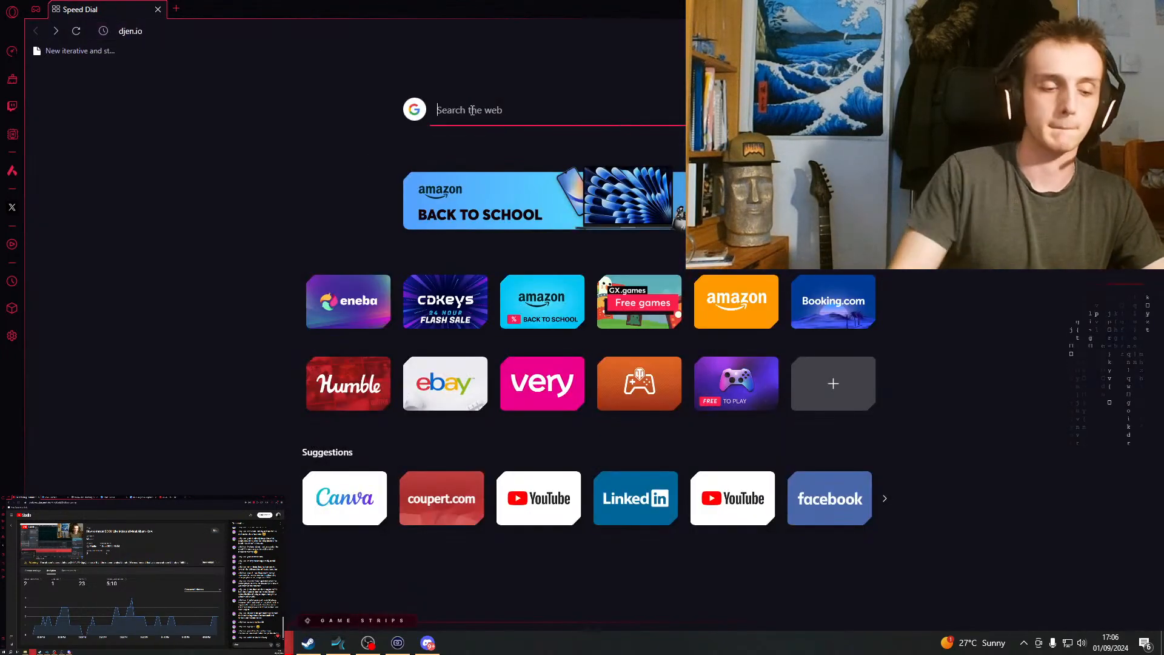
text(djen.i)
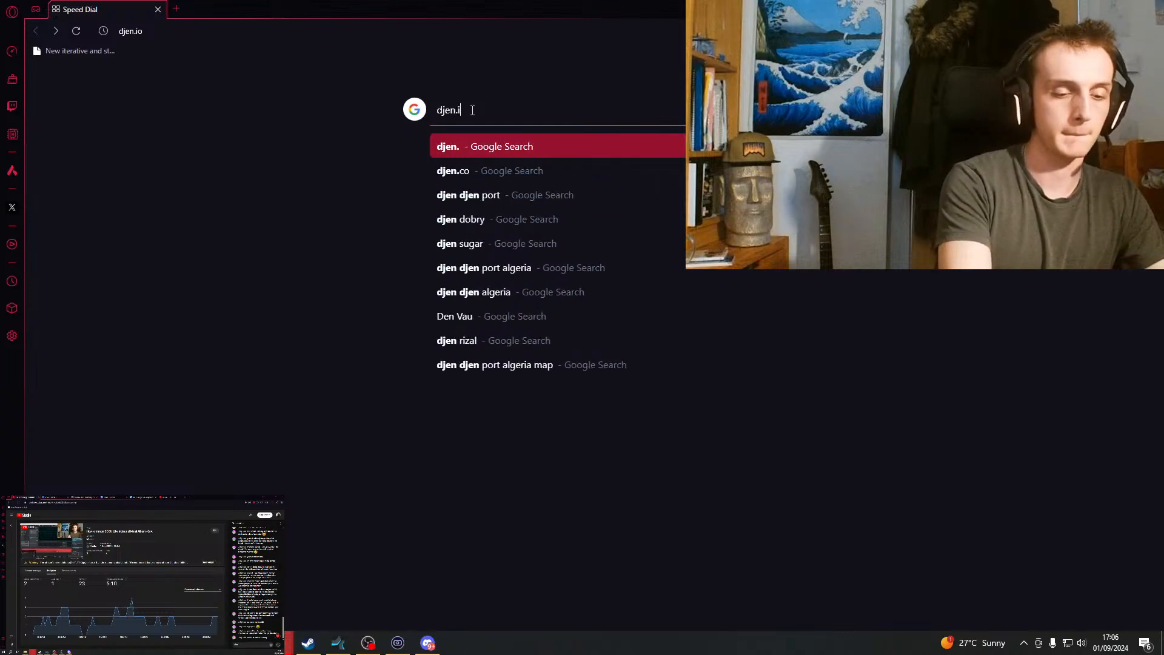
key(Return)
scroll(249, 278, down, 8)
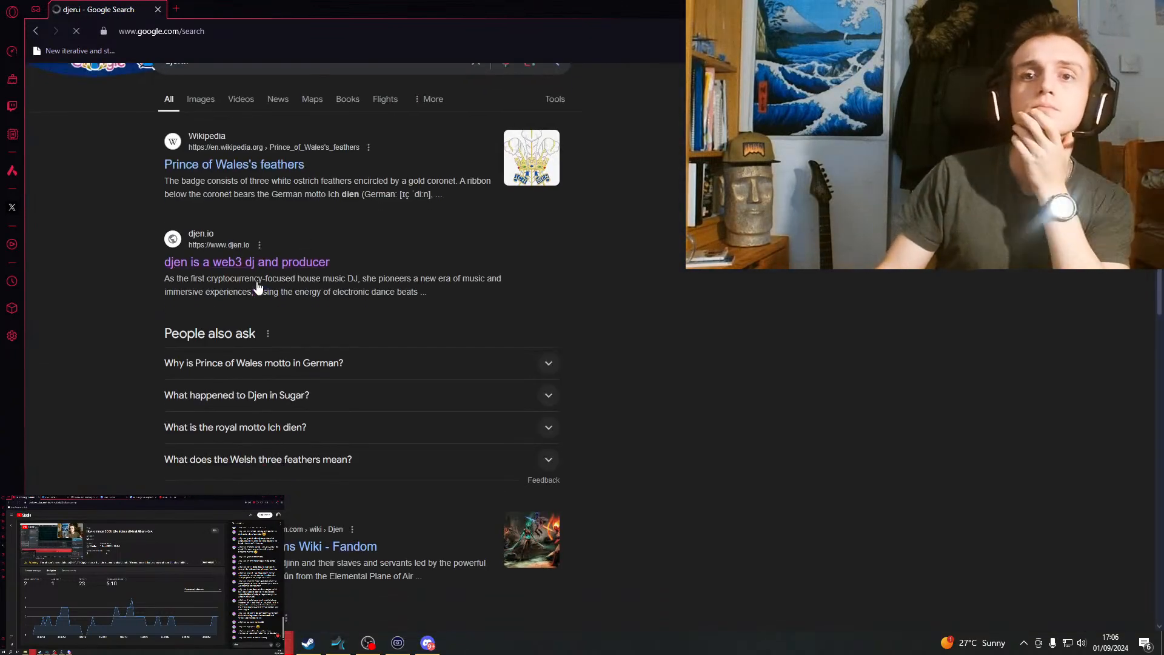
scroll(155, 319, up, 8)
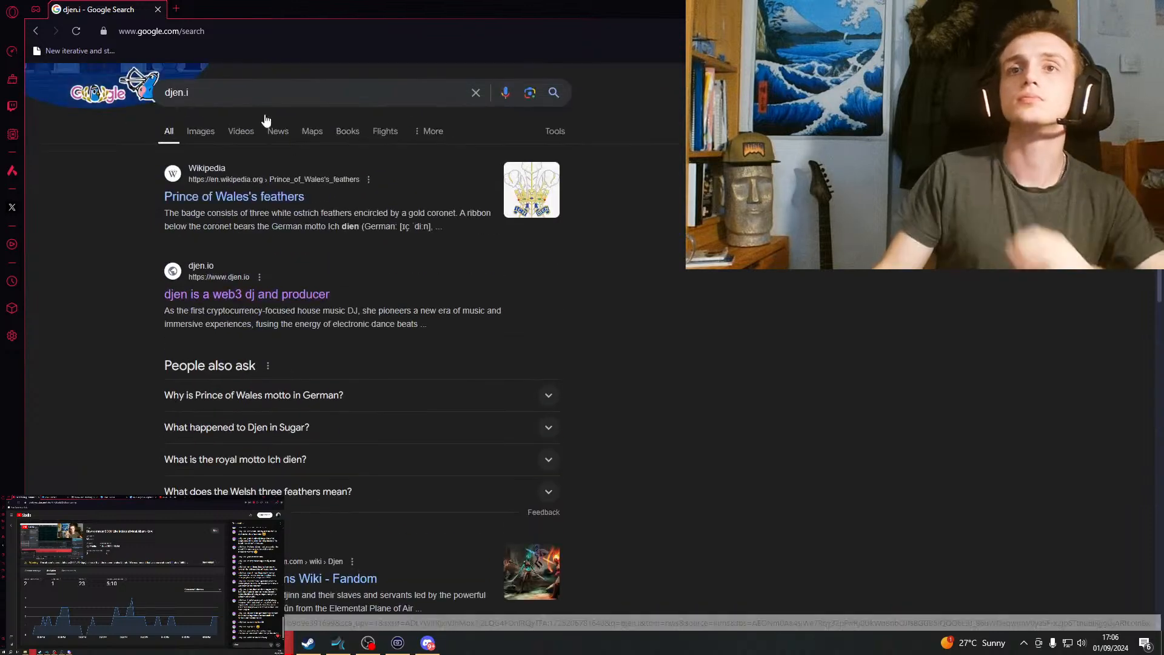
Search Google for "djent.io" and open the DJEN metal music generator at djen.co.
click(262, 93)
key(ctrl+a)
key(BackSpace)
text(dj)
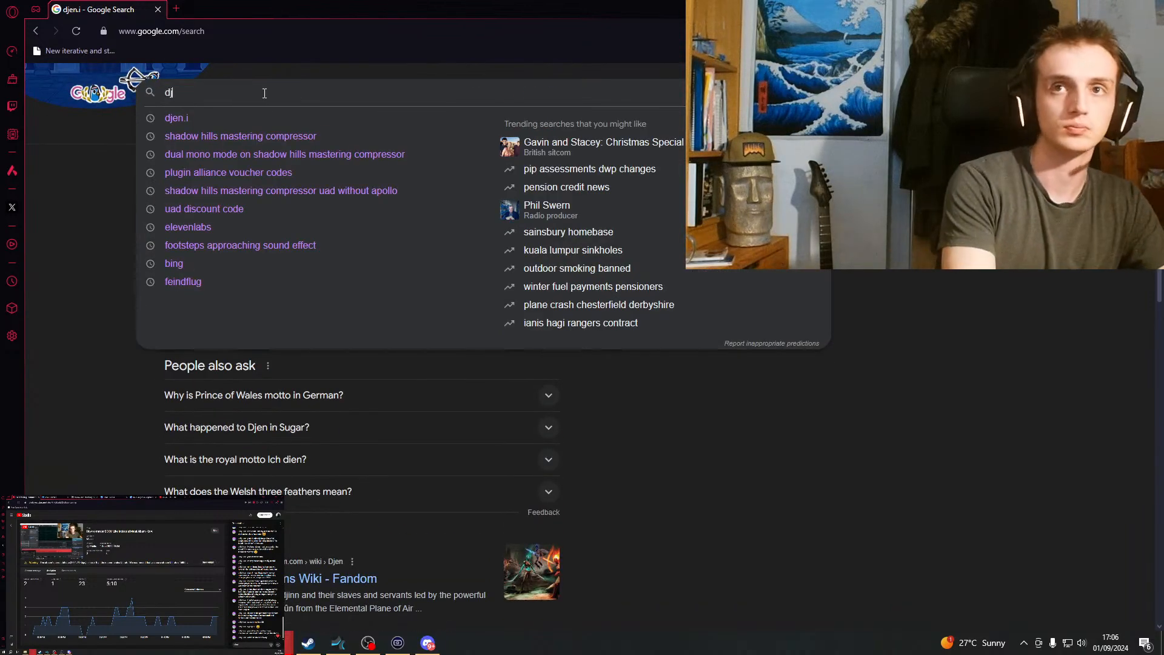
text(ent )
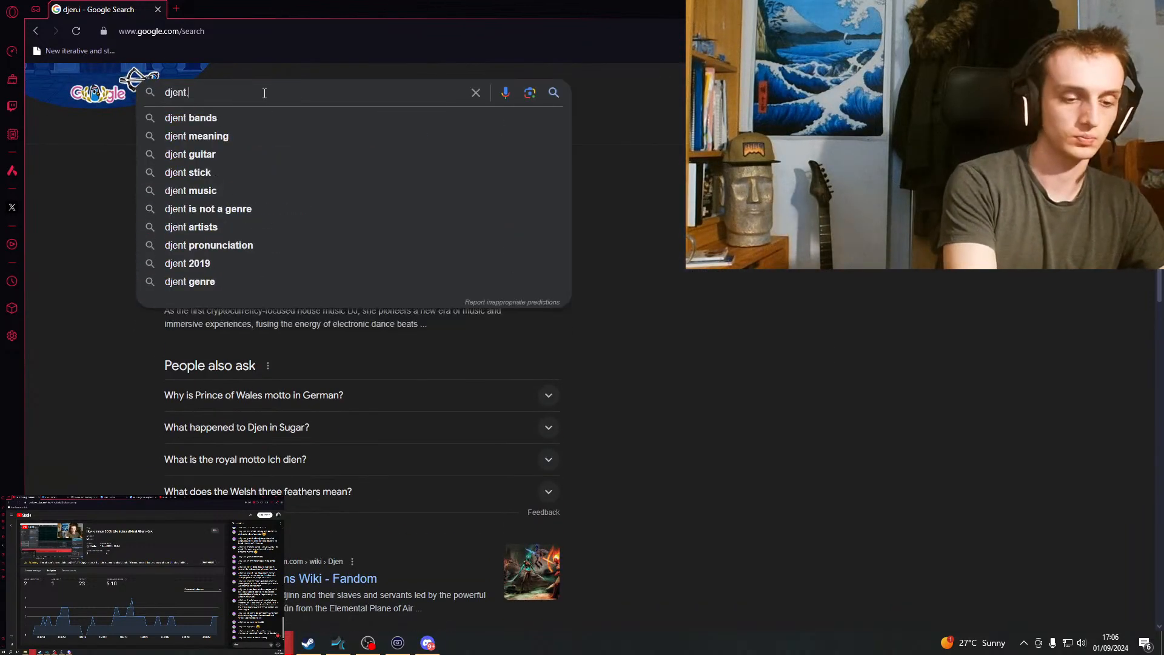
text(iop)
key(Return)
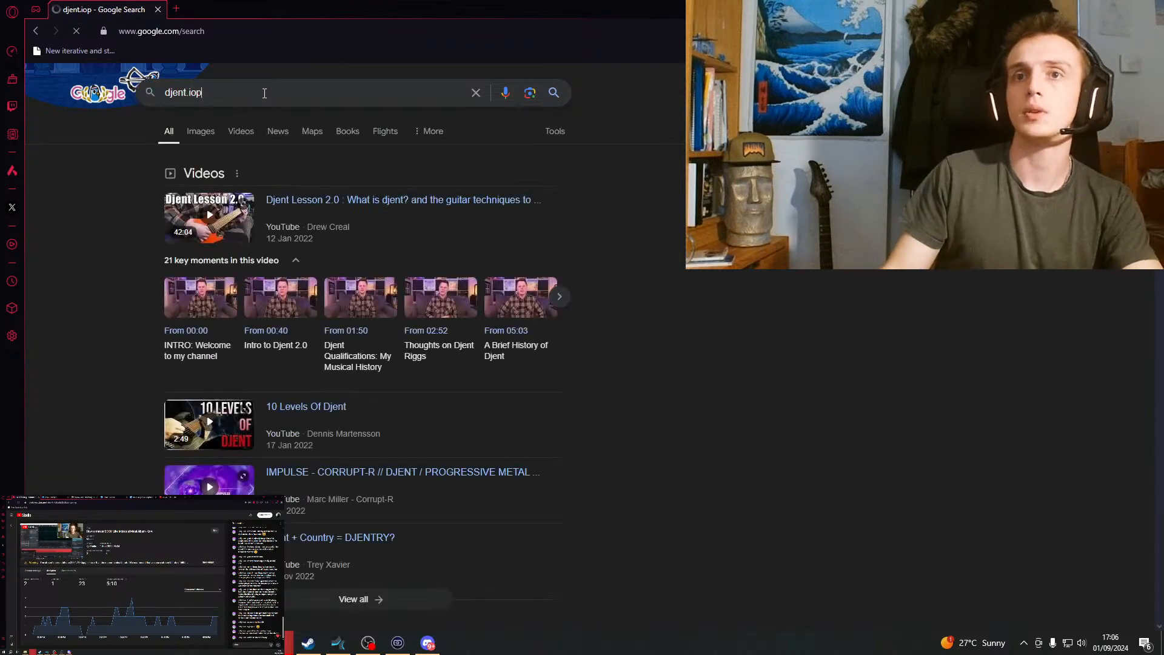
key(BackSpace)
key(Return)
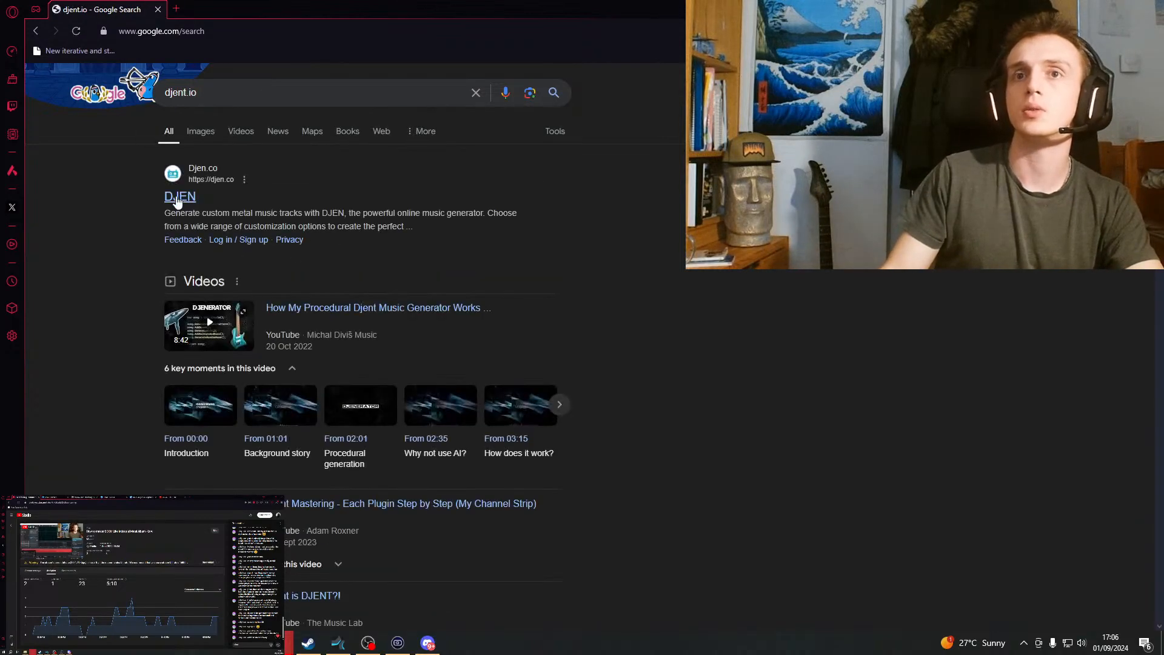
click(178, 197)
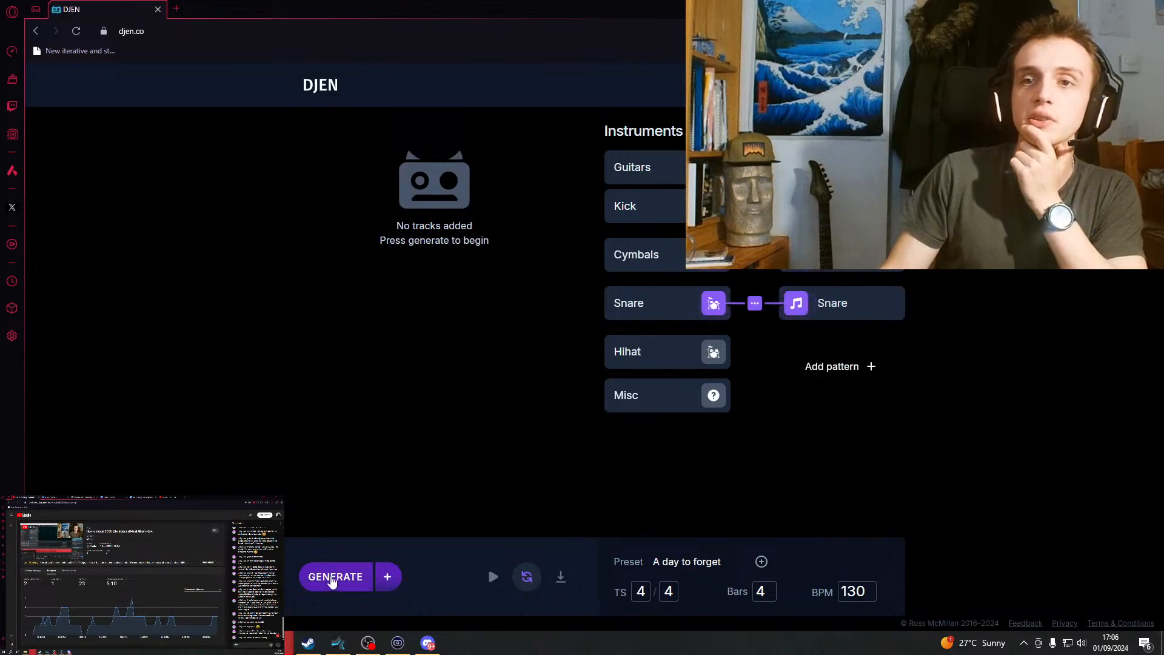
Generate a song with the A day to forget preset, try to view its guitar tab, and return to the generator.
click(333, 586)
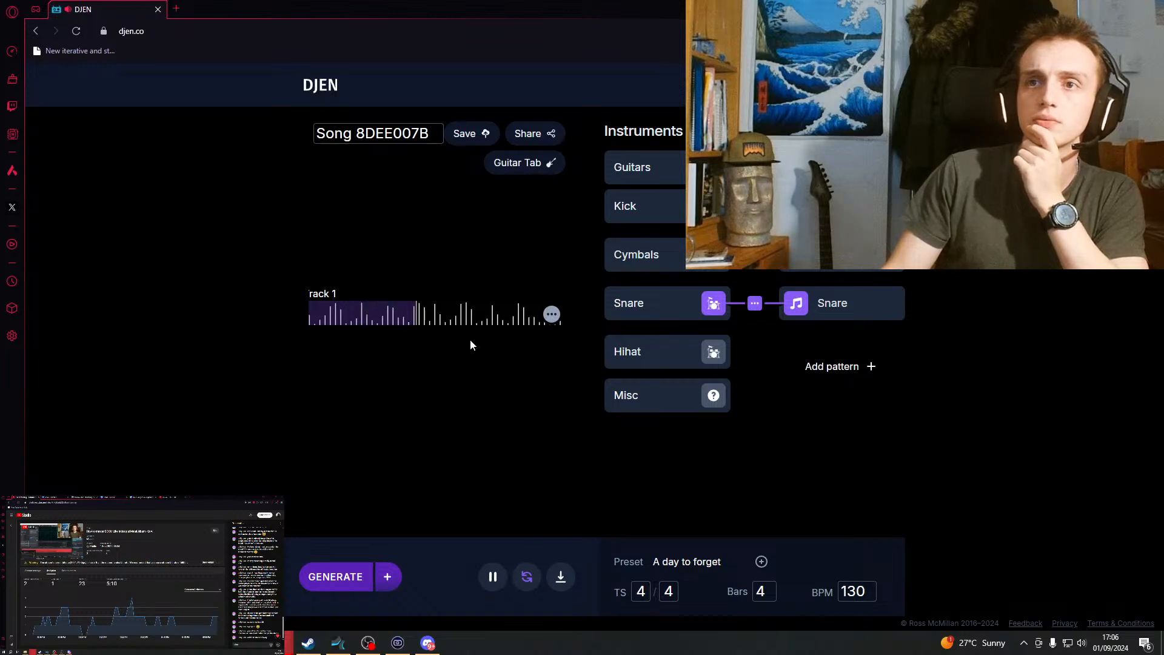
click(514, 321)
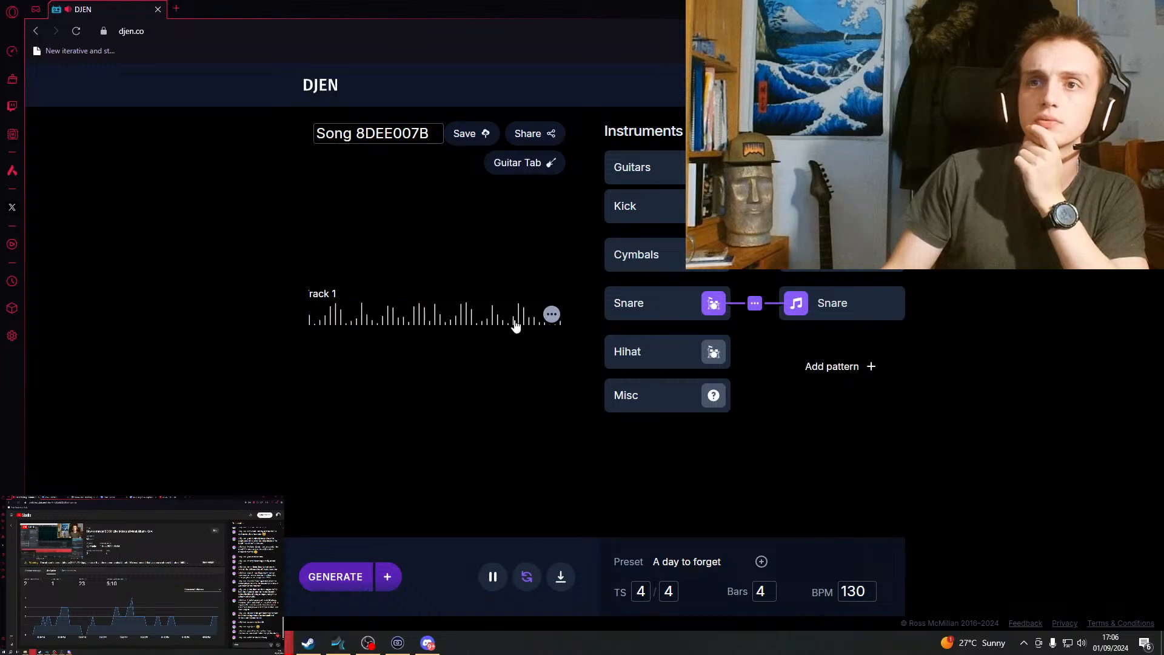
click(537, 164)
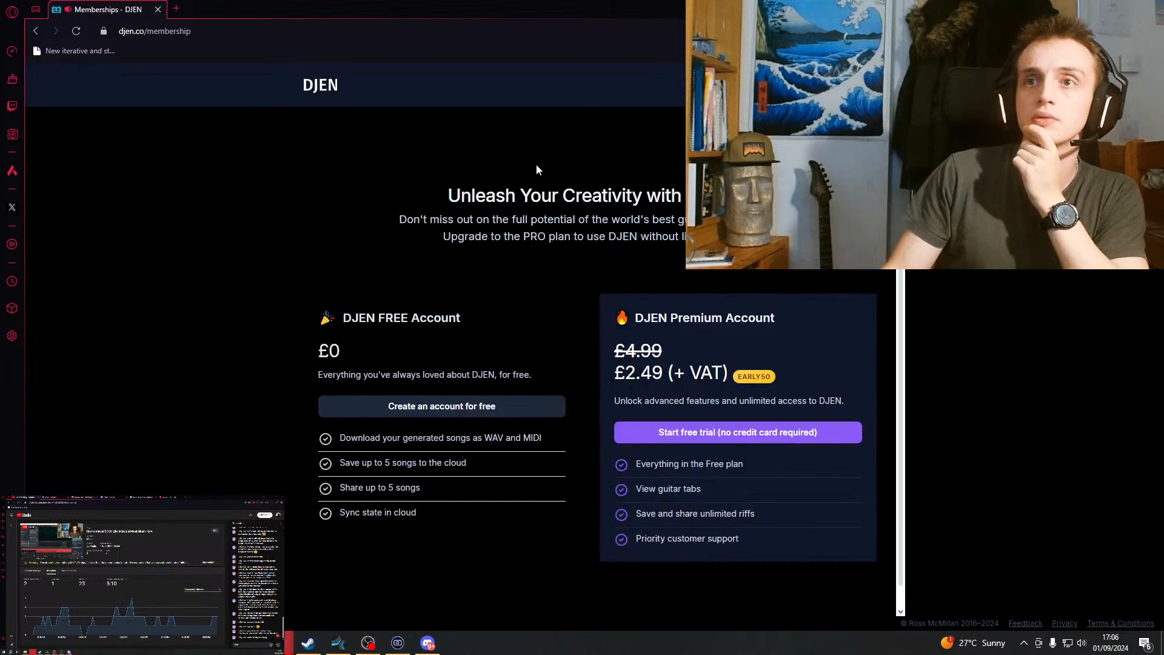
click(37, 32)
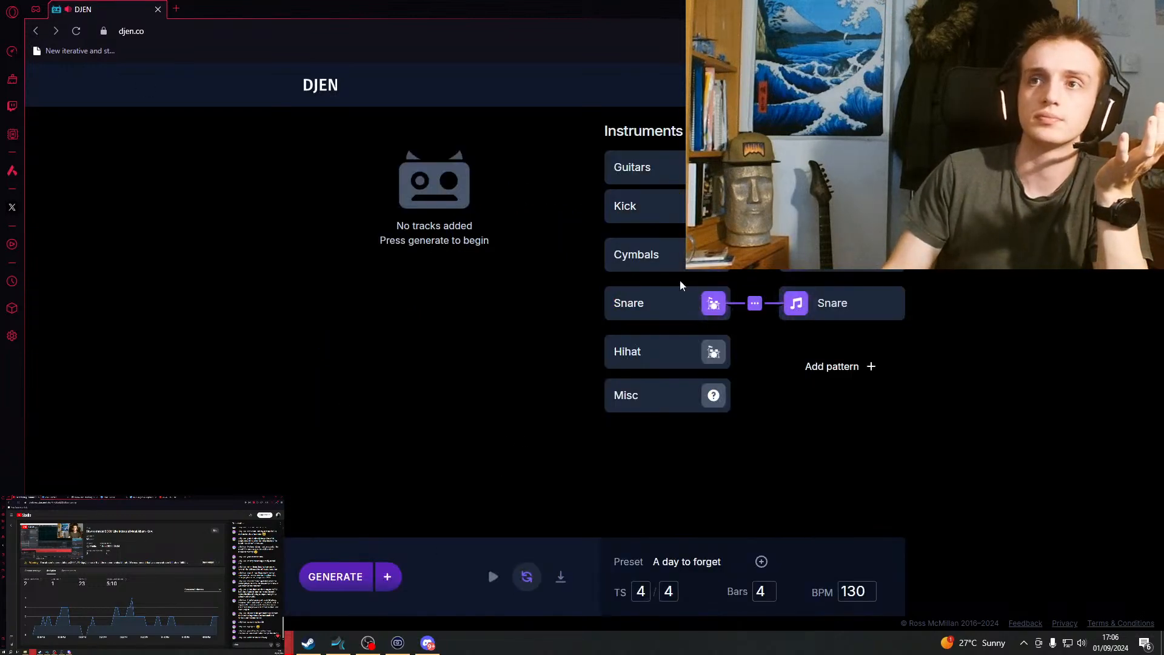
Generate a fresh song with the A day to forget preset and listen to its playback.
click(377, 593)
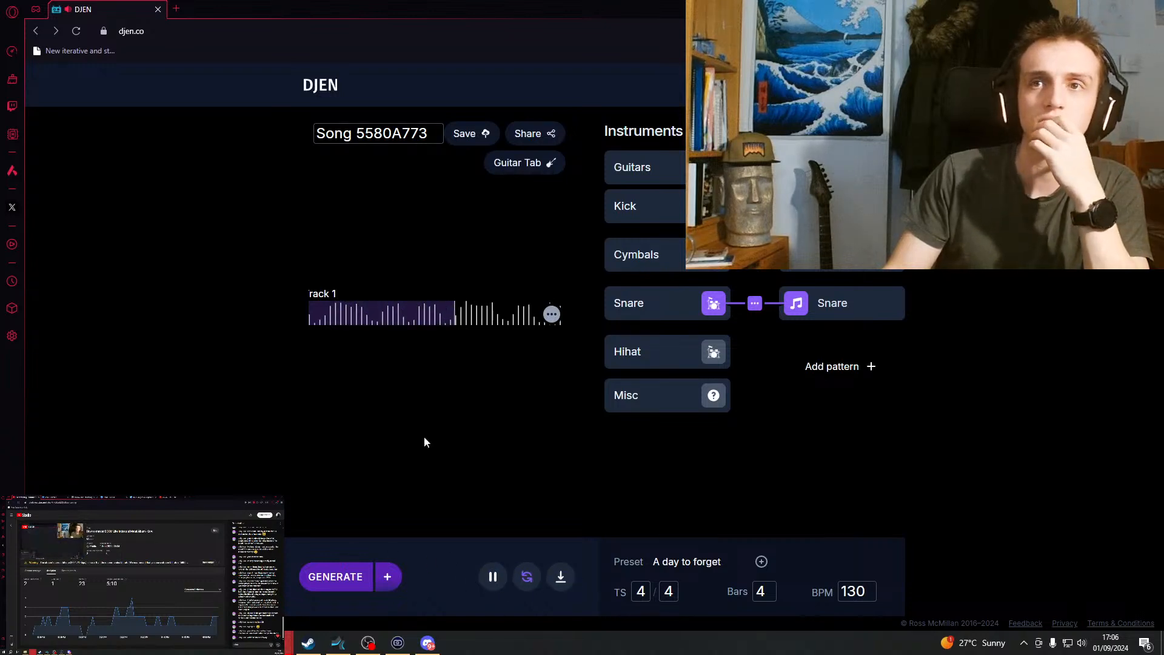
click(381, 136)
click(425, 207)
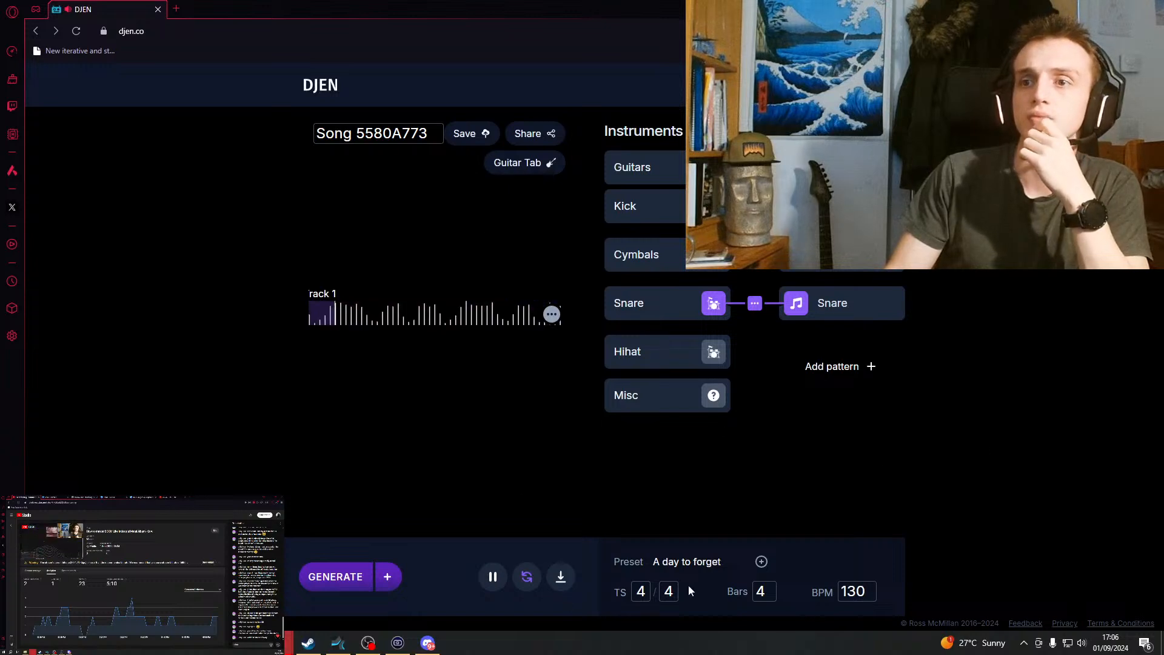
Generate and audition tracks with the Progressive presets Ratelarus and Lesseract.
click(691, 568)
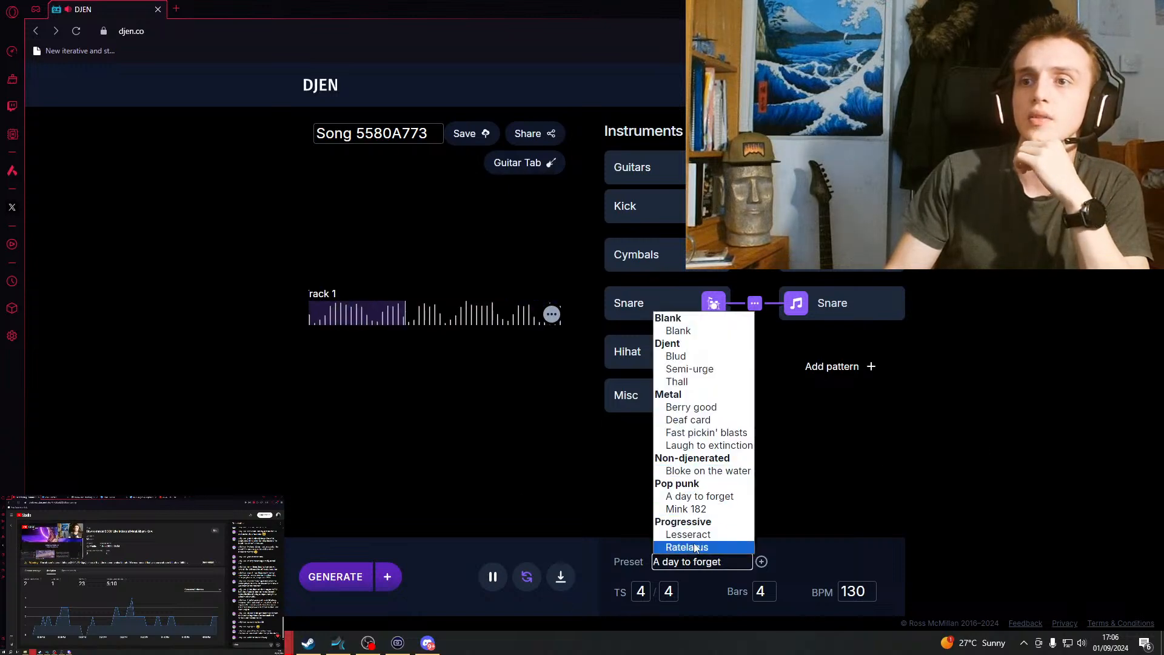
click(687, 547)
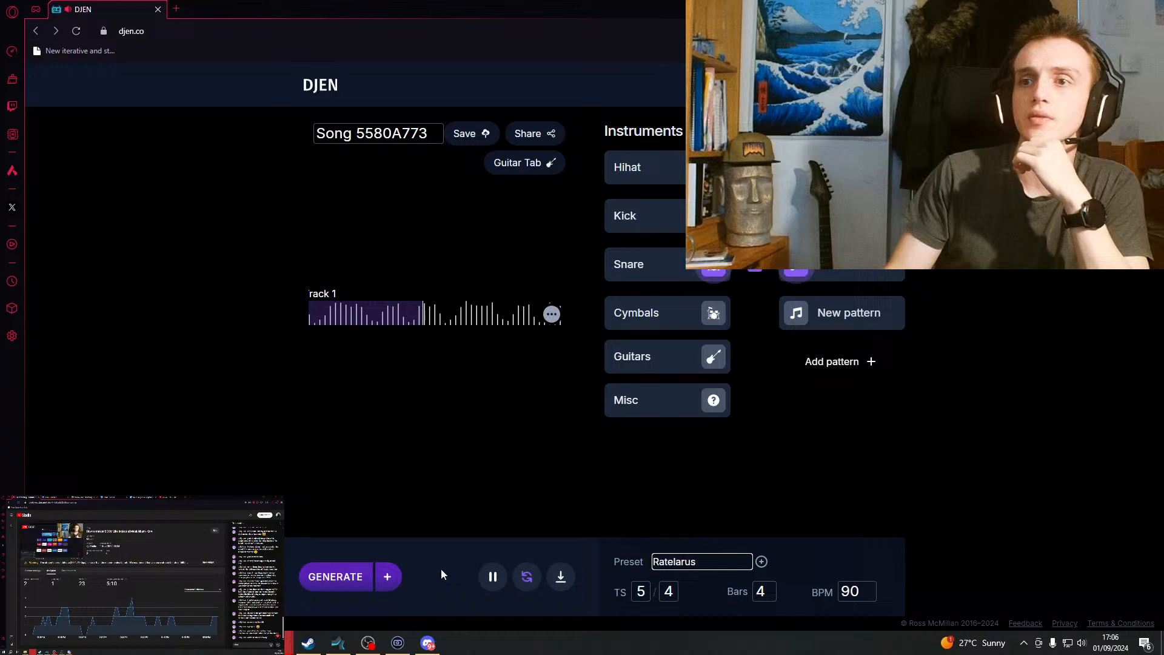
click(684, 564)
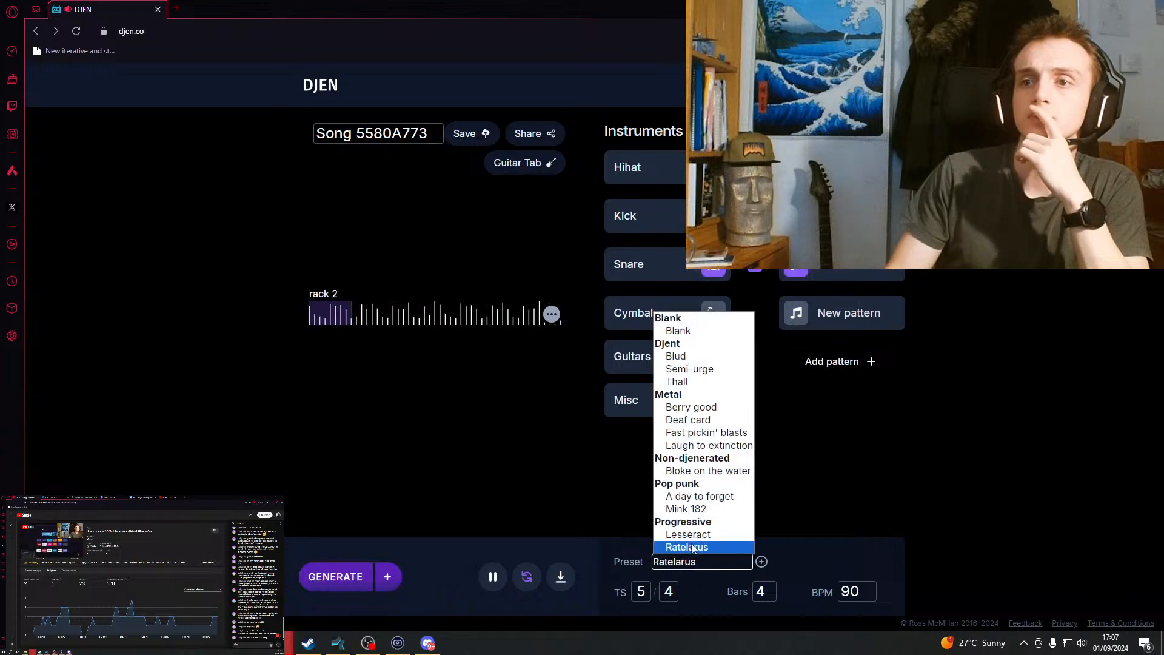
click(688, 535)
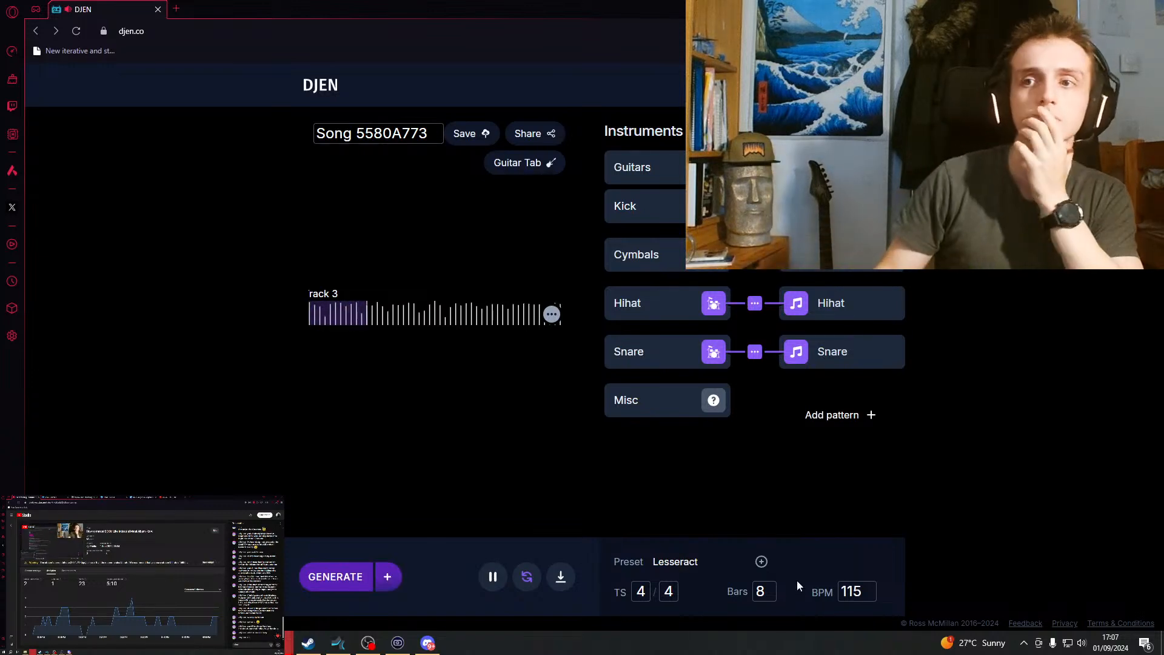
Generate a track with the Thall djent preset, listen to it, and pause playback.
click(698, 562)
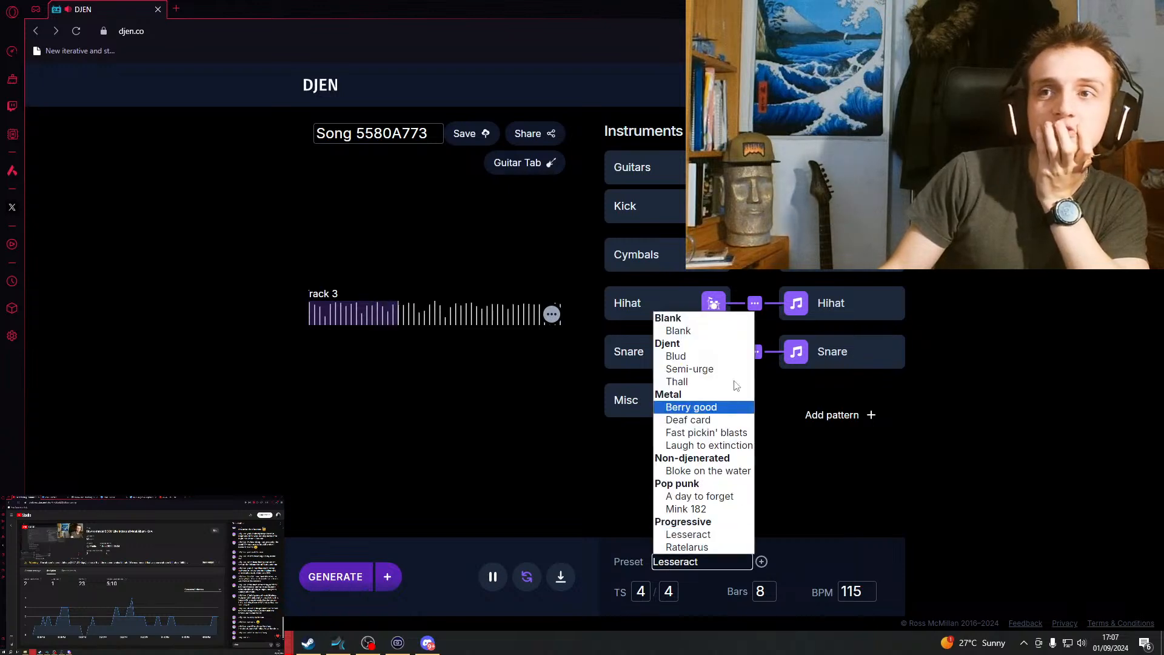
click(684, 381)
click(331, 581)
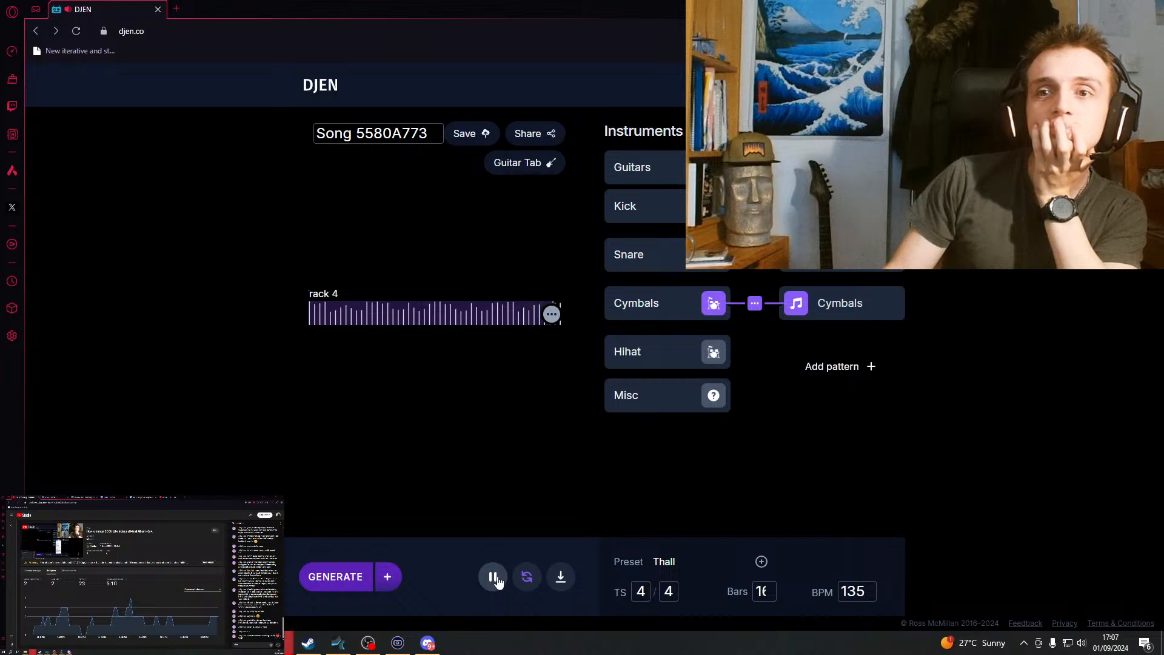
click(493, 578)
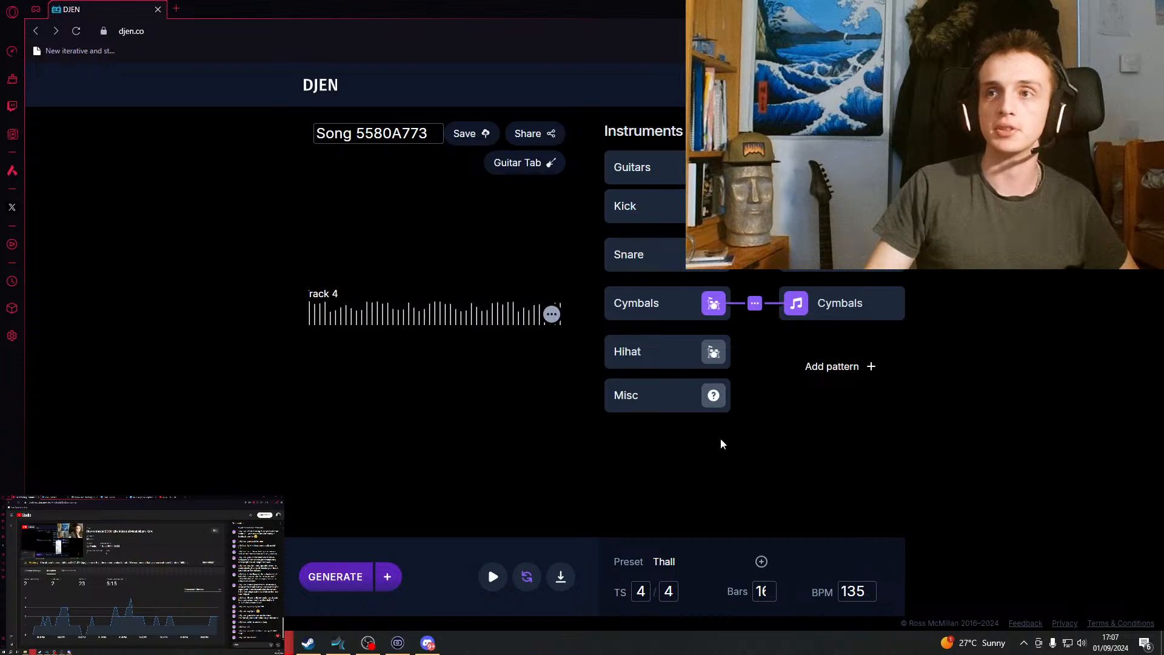
Examine the note arrangements of the Rhythm, Snare and Cymbals patterns, closing each editor without changes.
click(842, 177)
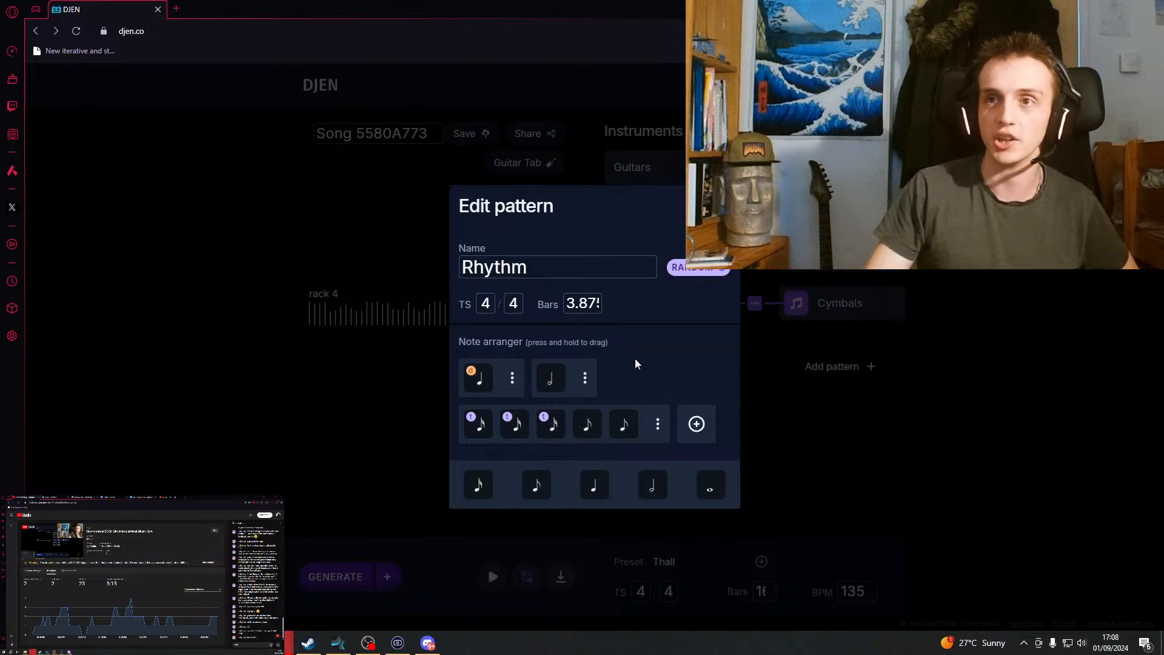
click(883, 431)
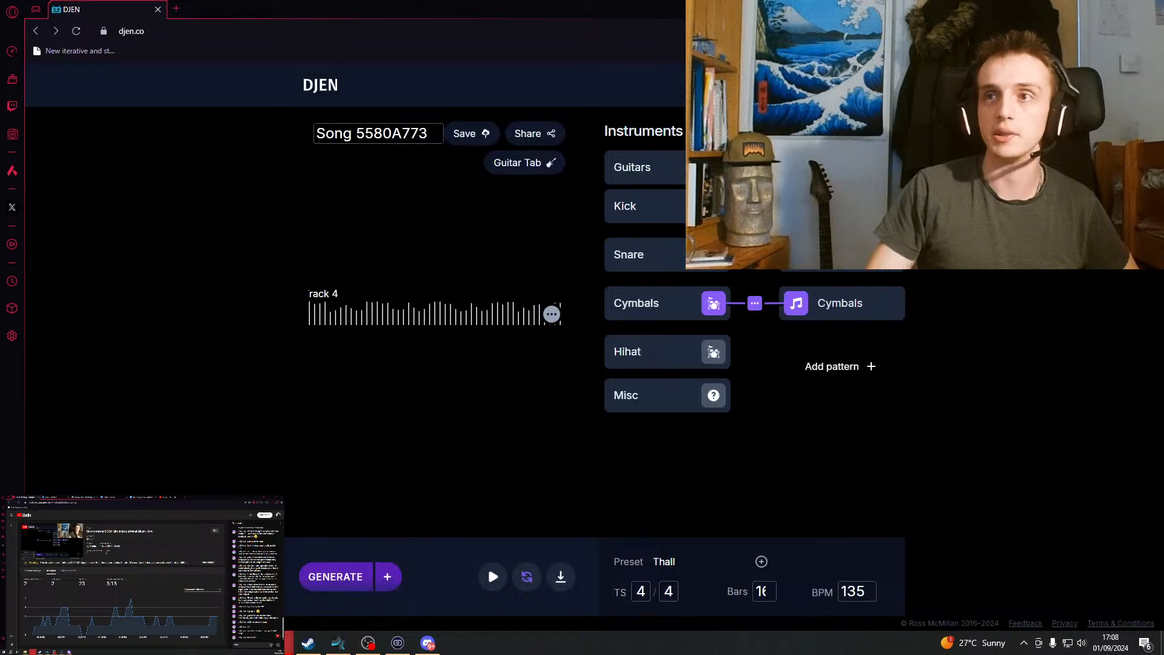
click(841, 266)
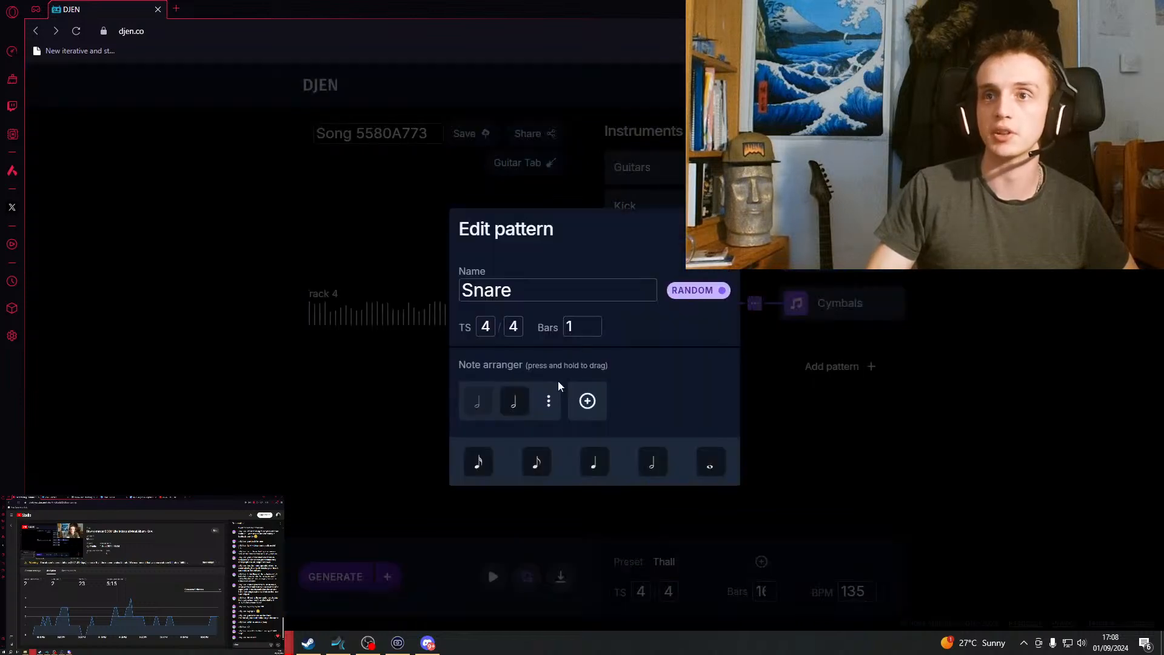
click(921, 421)
click(841, 304)
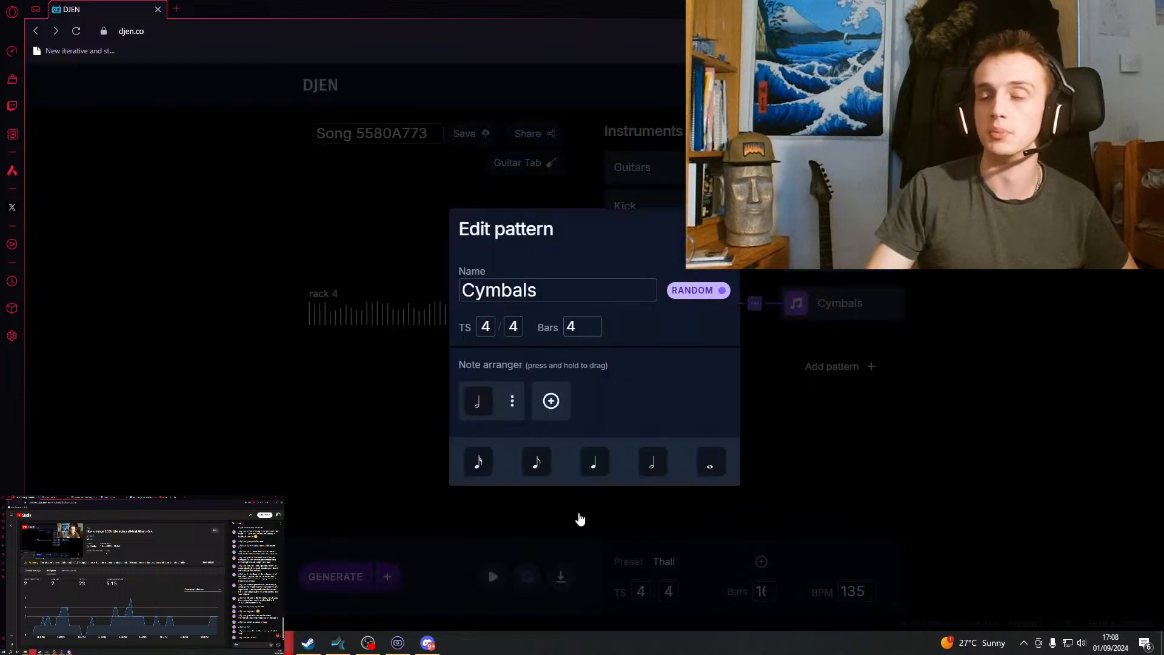
click(817, 379)
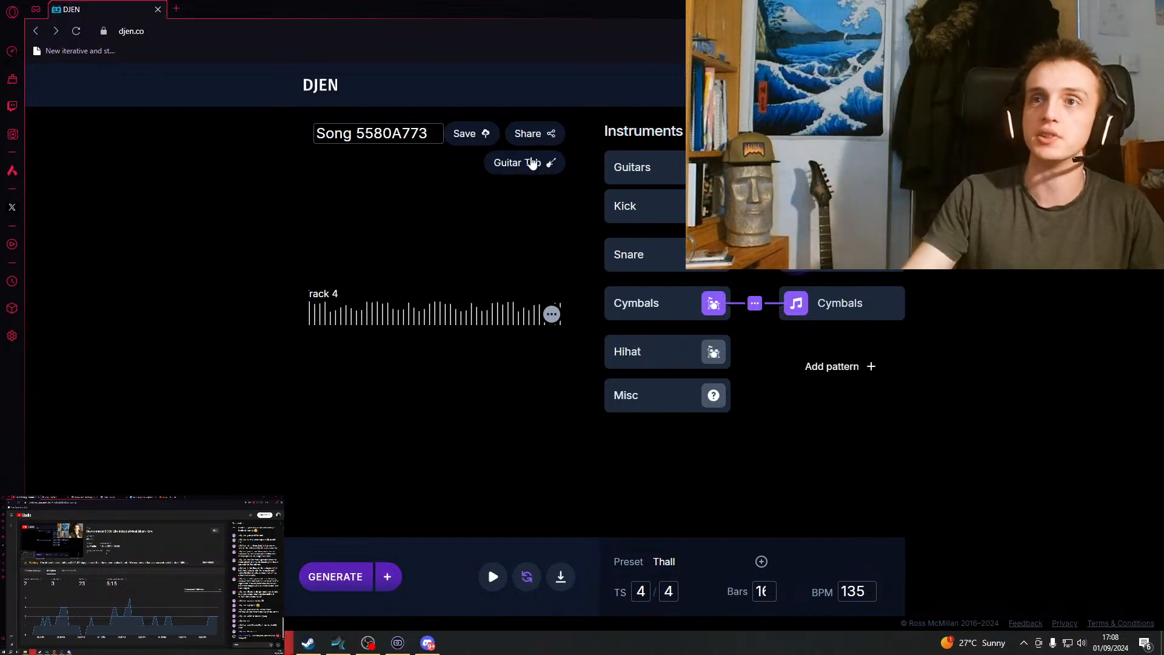
Request the song's guitar tab, look over the free and premium membership plans, and return to the generator.
click(533, 162)
scroll(700, 470, down, 1)
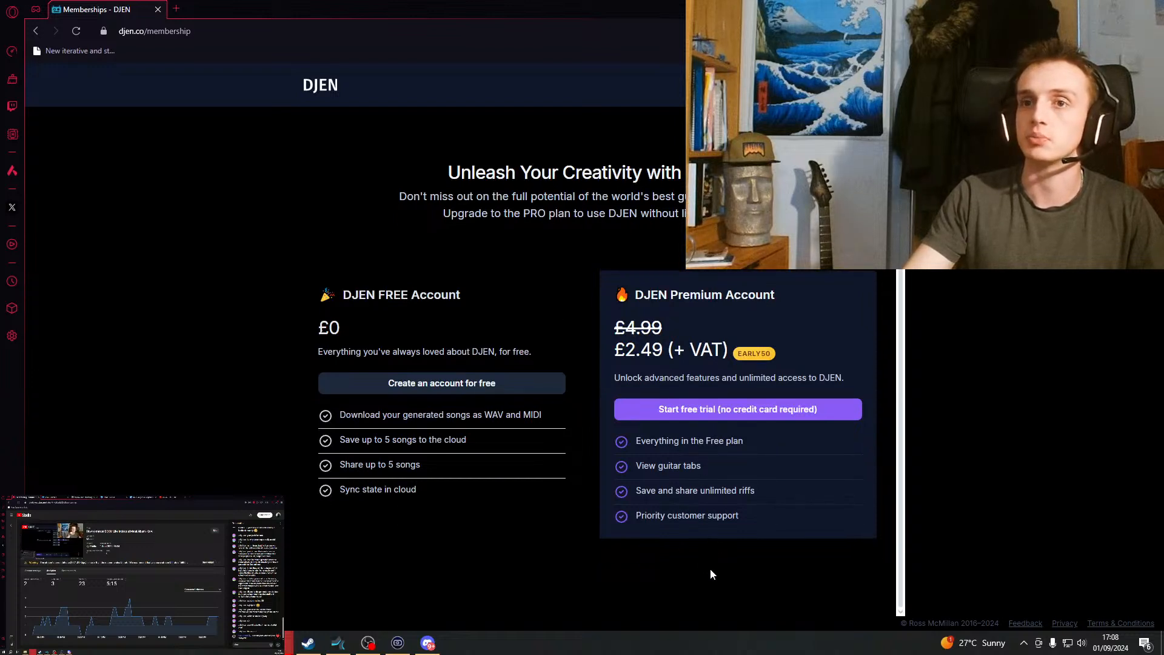
click(35, 30)
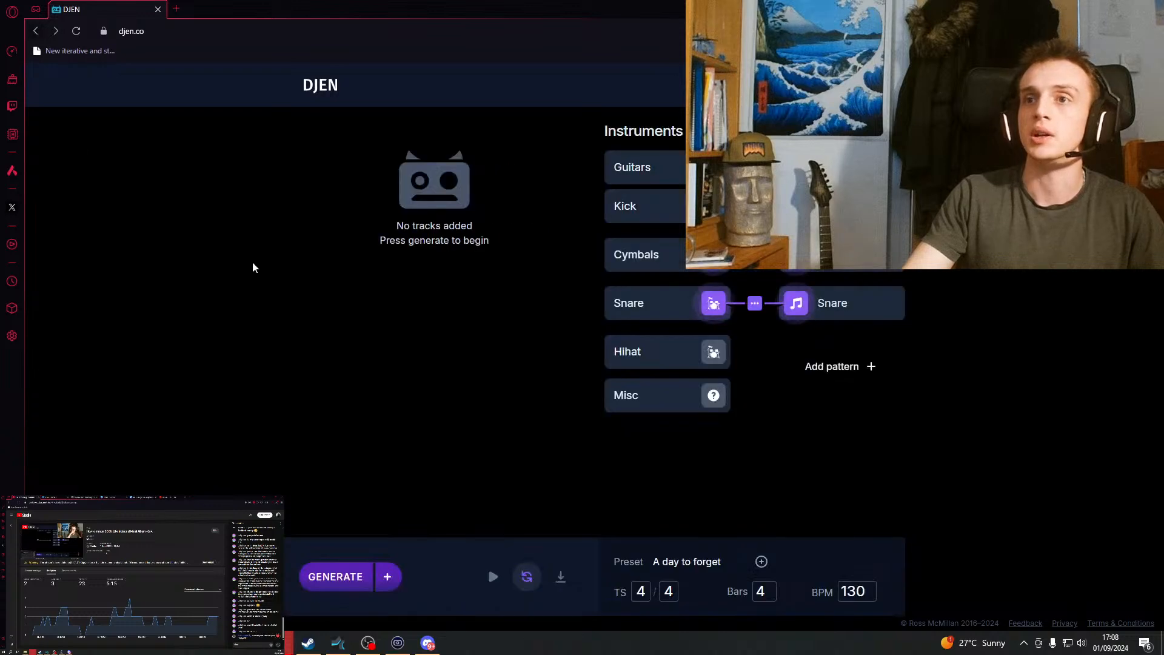
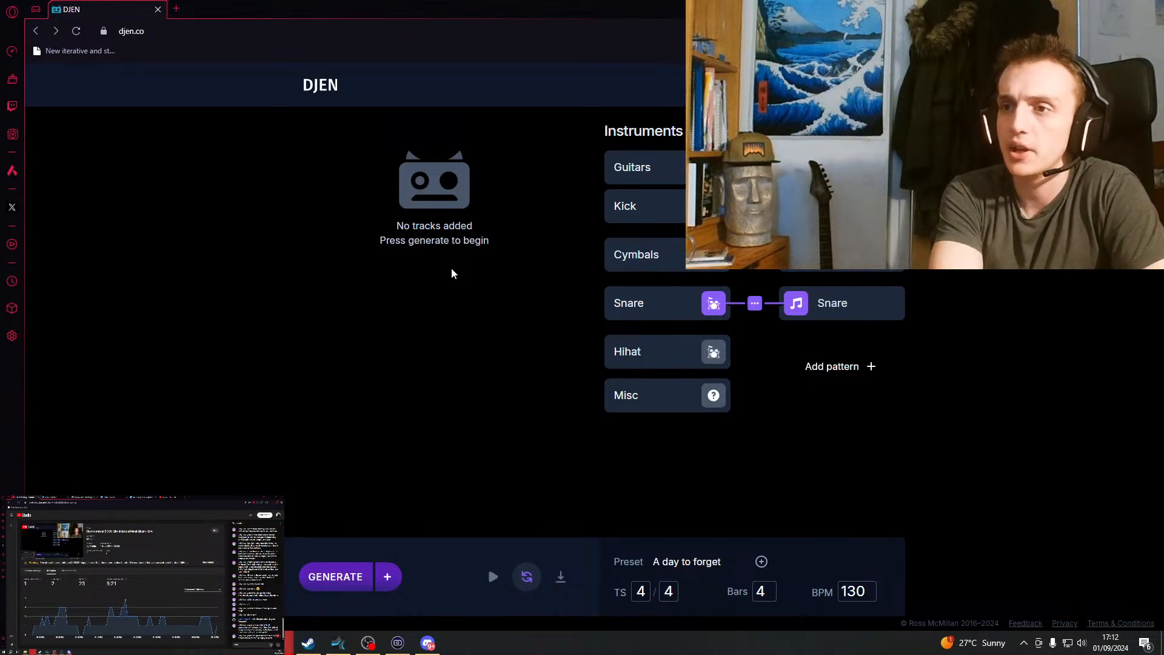
Search the web for "steam ban on AI" in a new browser tab.
click(180, 9)
text(steamn)
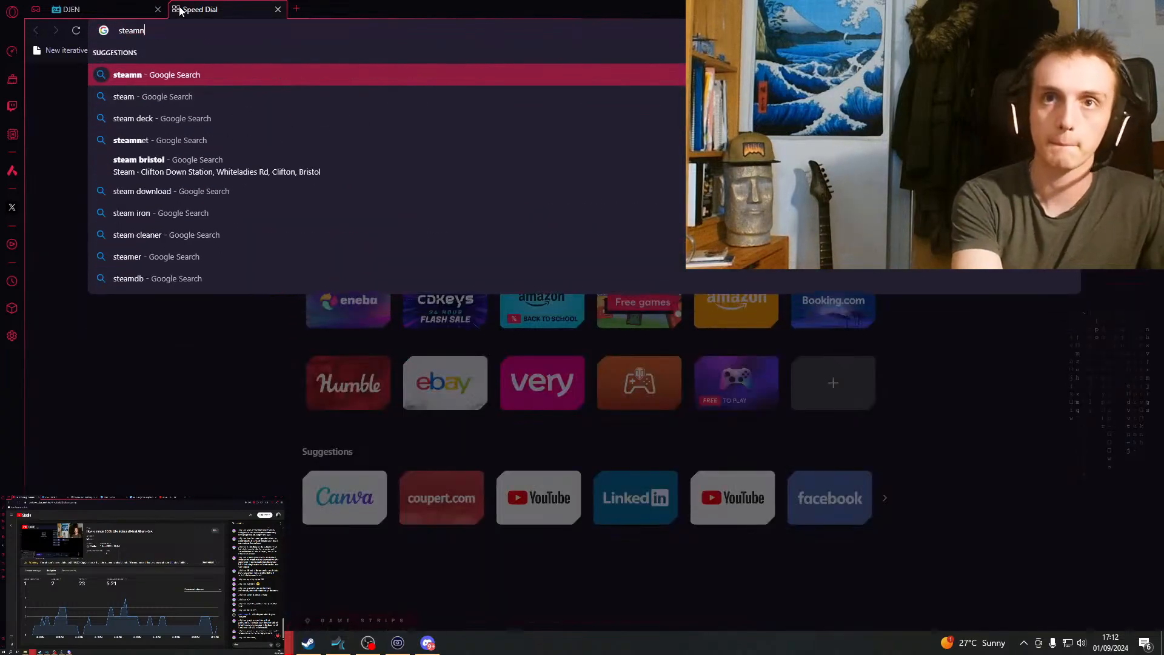
key(BackSpace)
text(b)
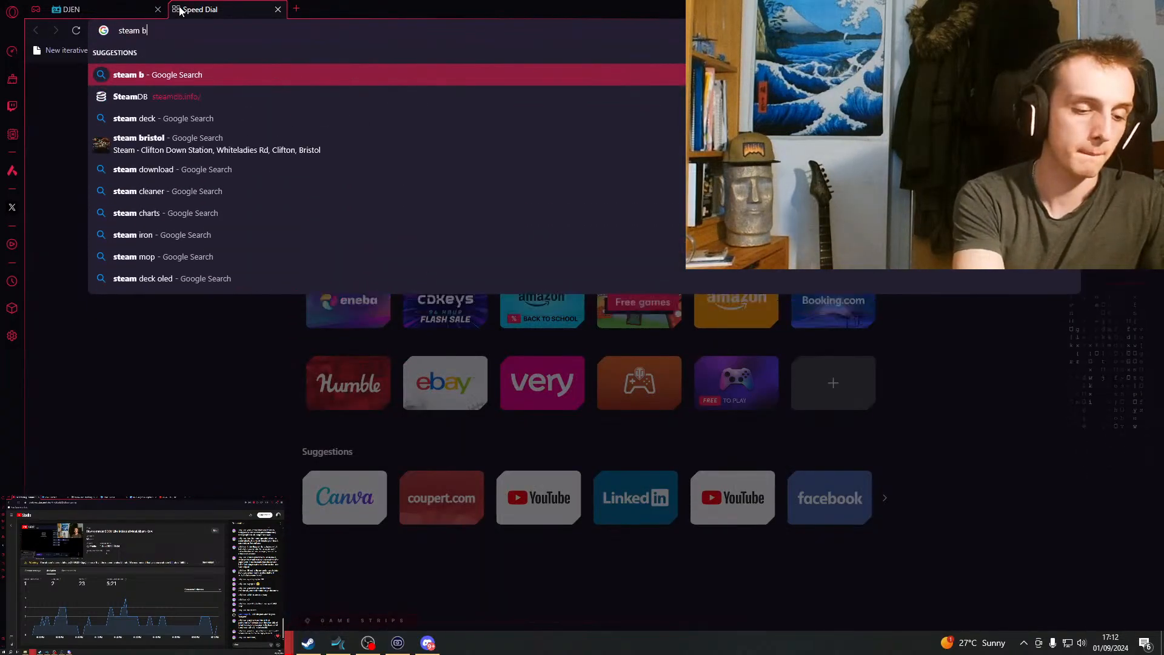
text(an on )
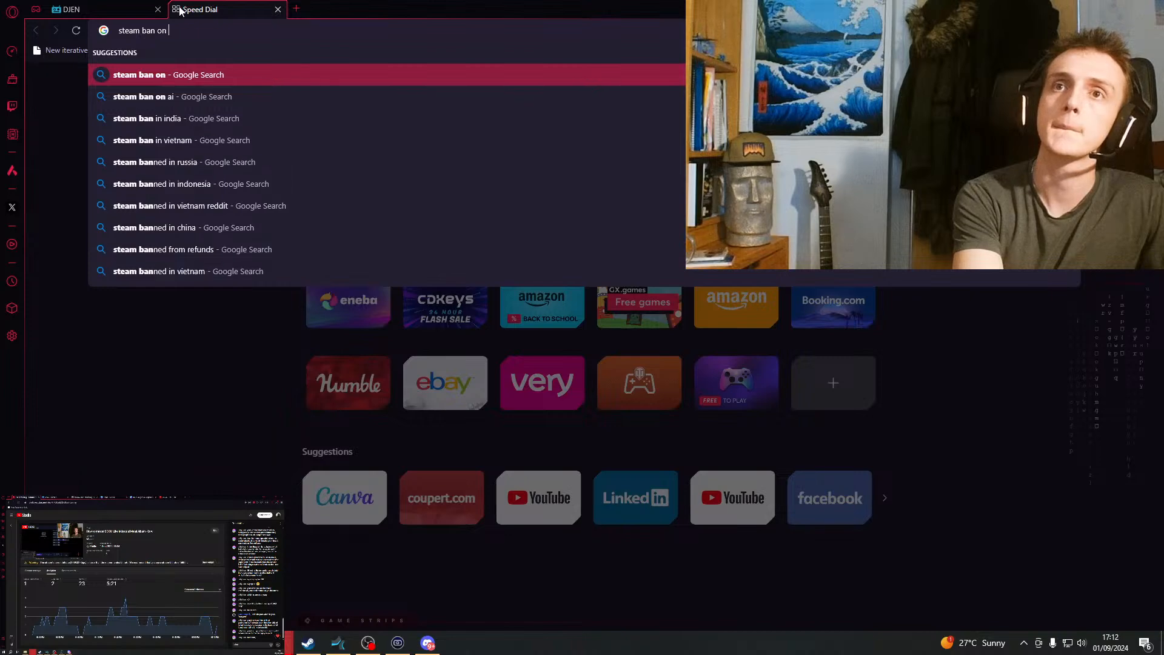
text(AI)
key(Return)
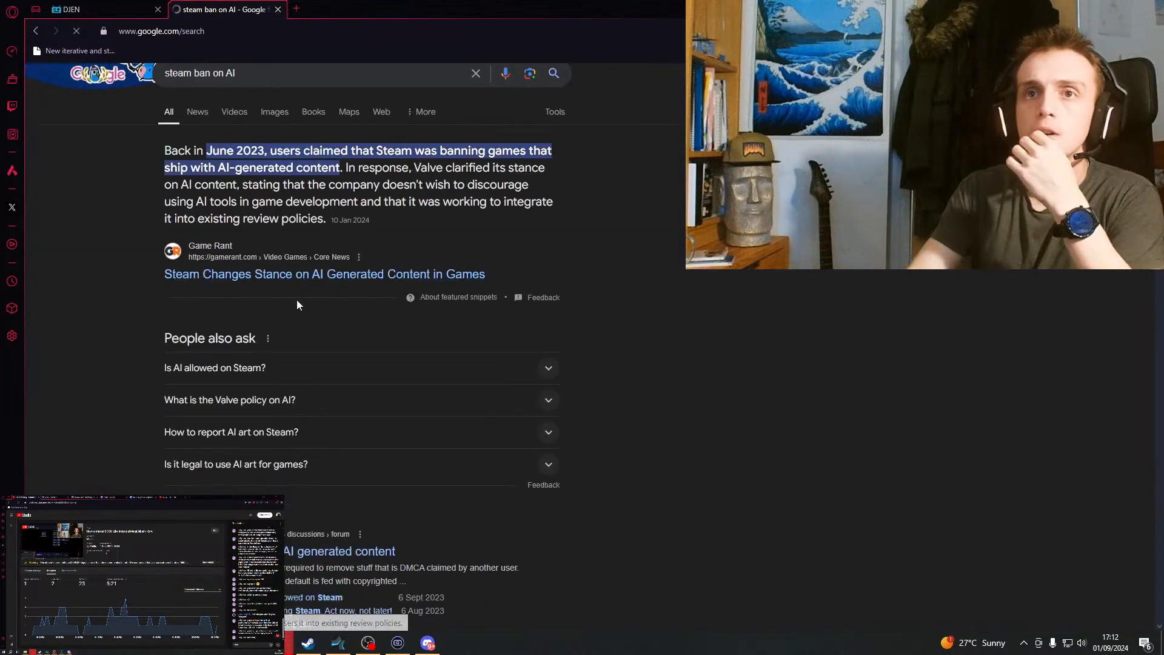
Look over the search results about Steam's stance on AI-generated content, including the featured snippet and news headlines.
scroll(297, 301, down, 4)
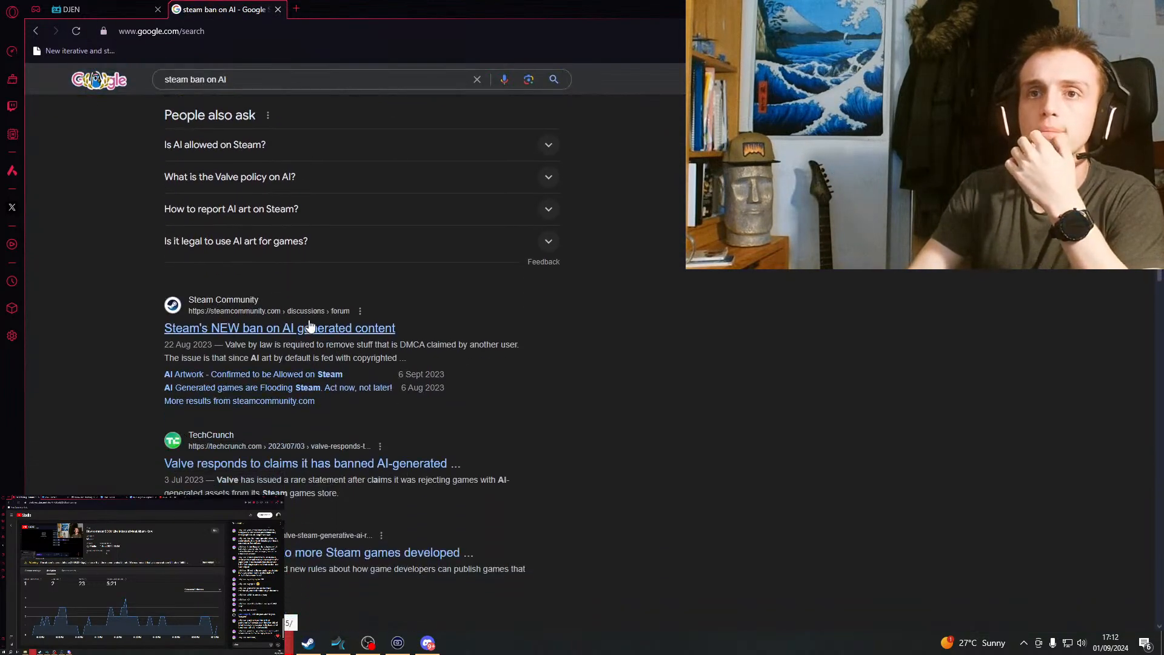
drag(316, 345, 450, 354)
click(500, 359)
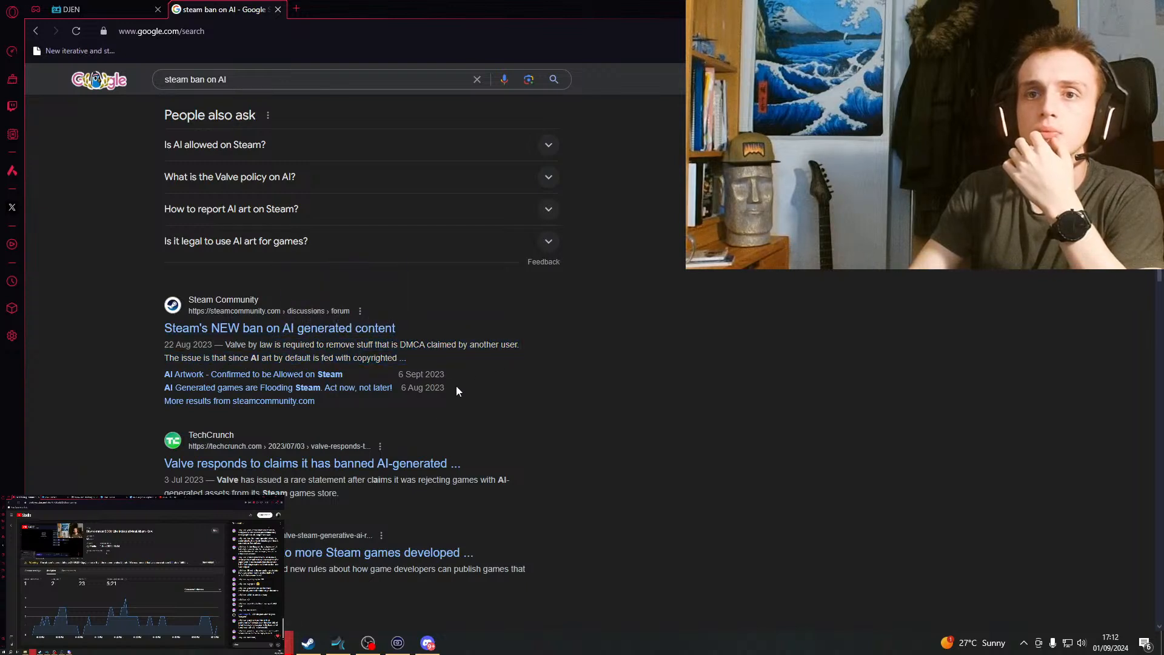
scroll(461, 403, down, 3)
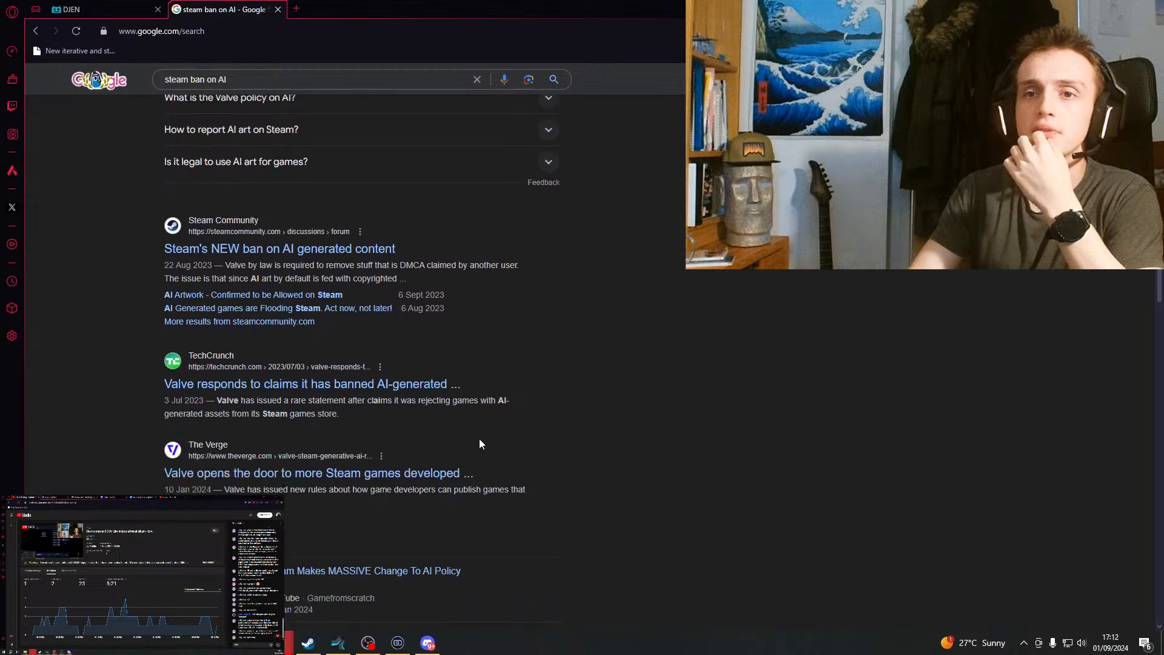
scroll(479, 444, up, 5)
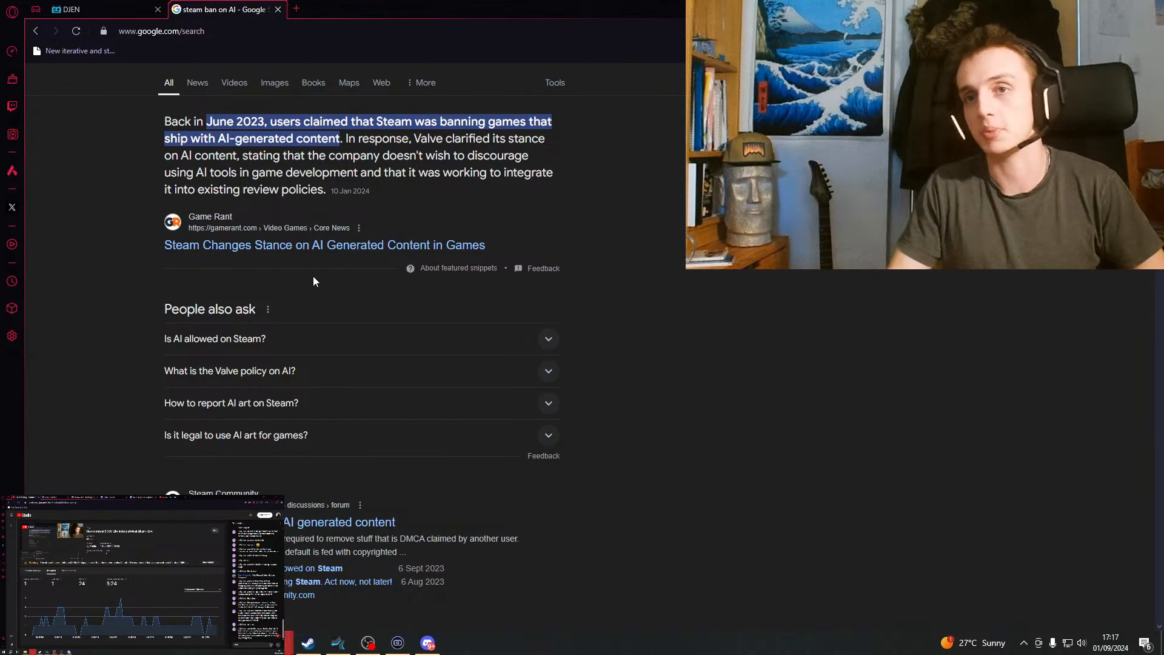
Search for "hans zimmer ghostwriters" in a new browser tab and open the Vanity Fair article on how movie scores are made.
click(296, 9)
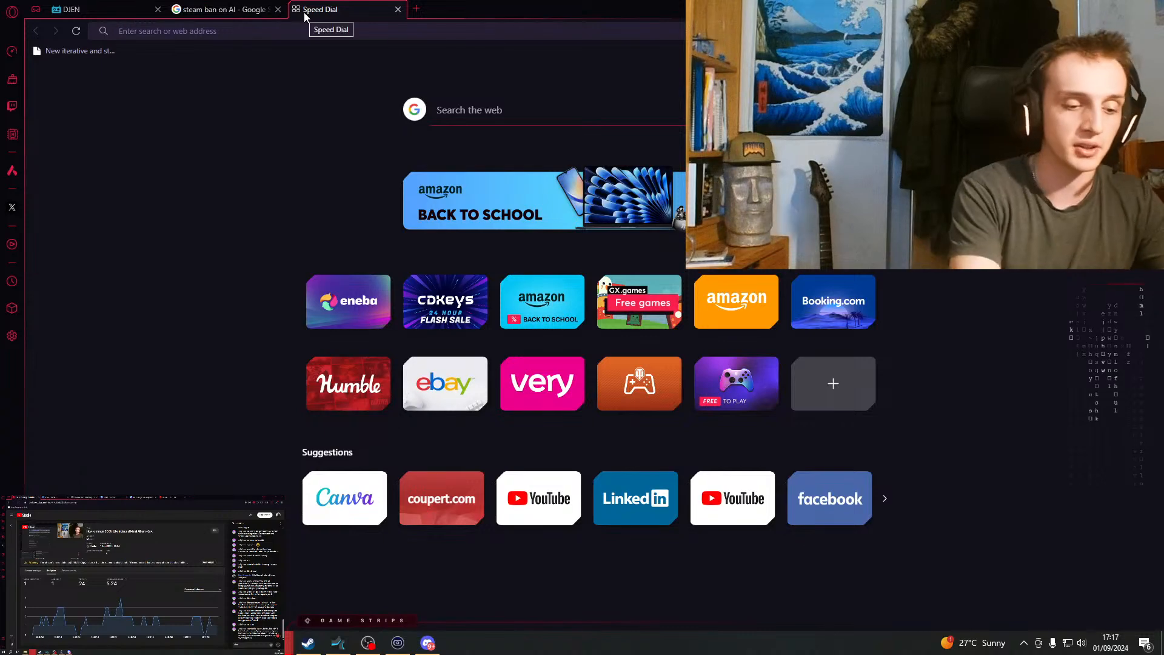
text(hans)
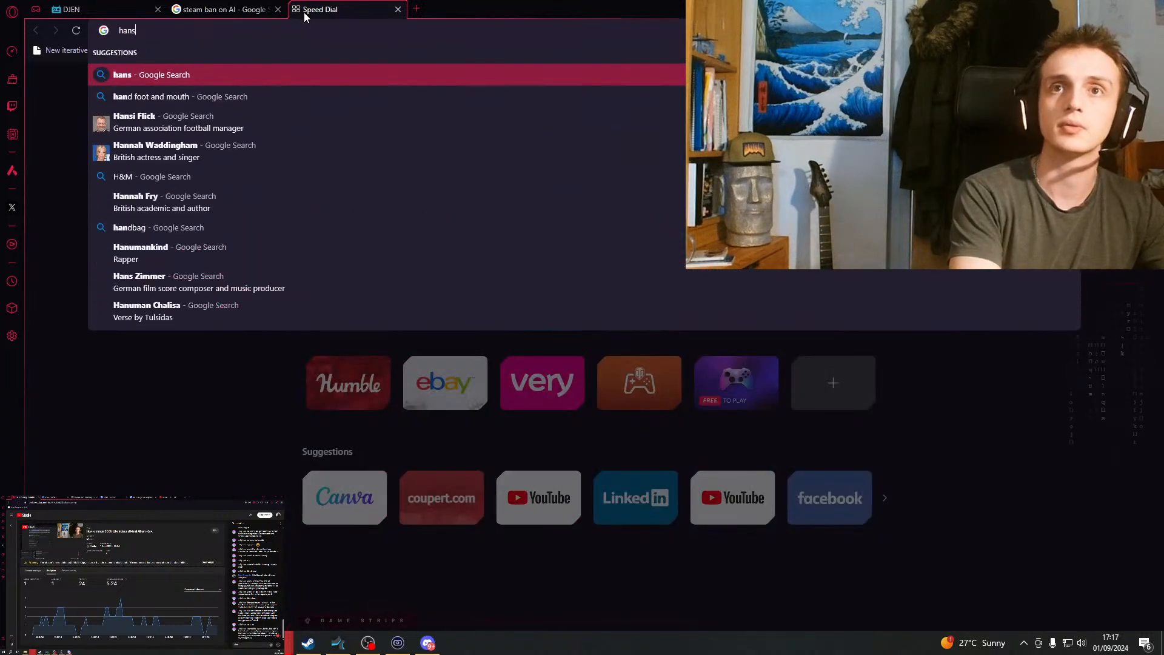
text( zii)
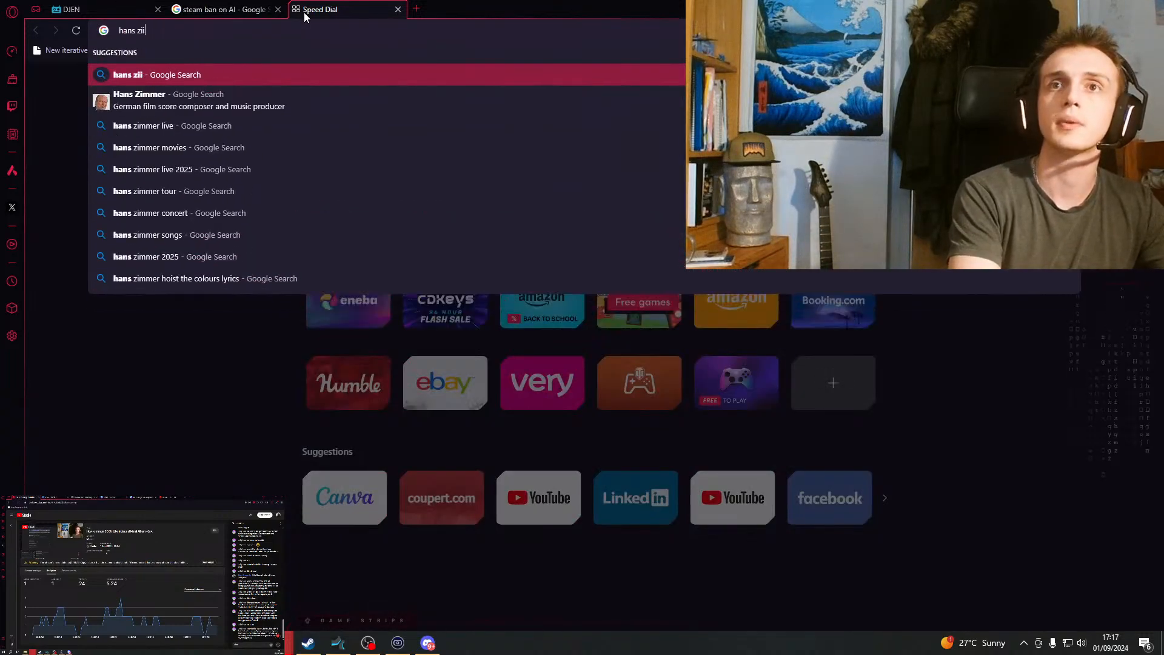
key(BackSpace)
text(mmer ghostw)
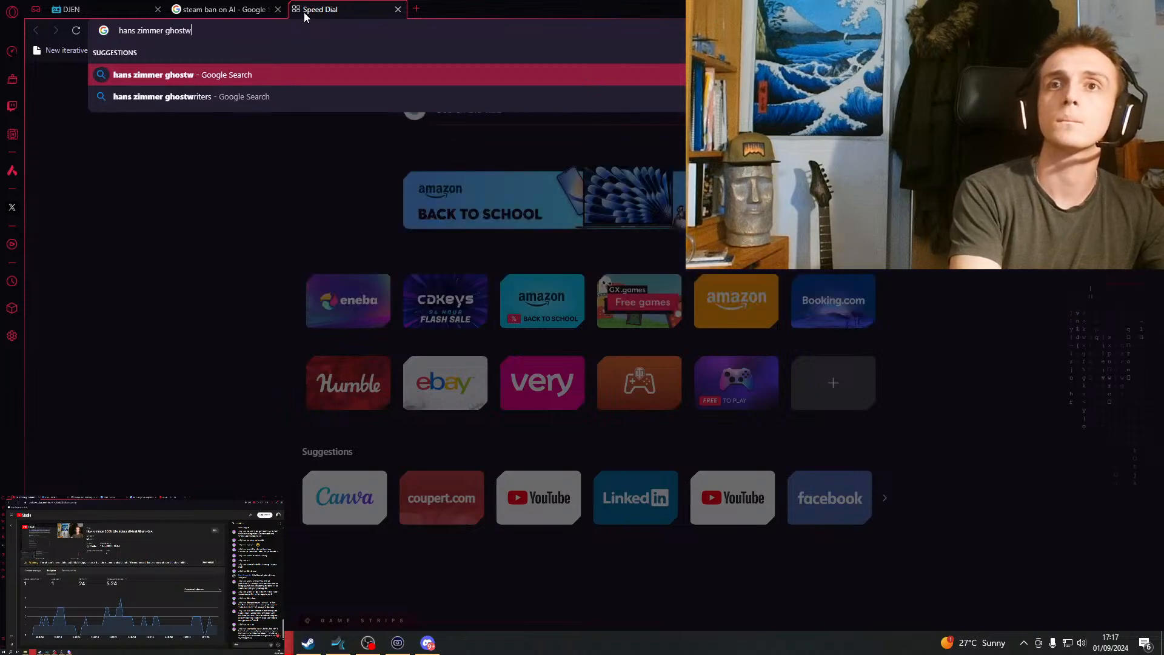
text(riters)
key(Return)
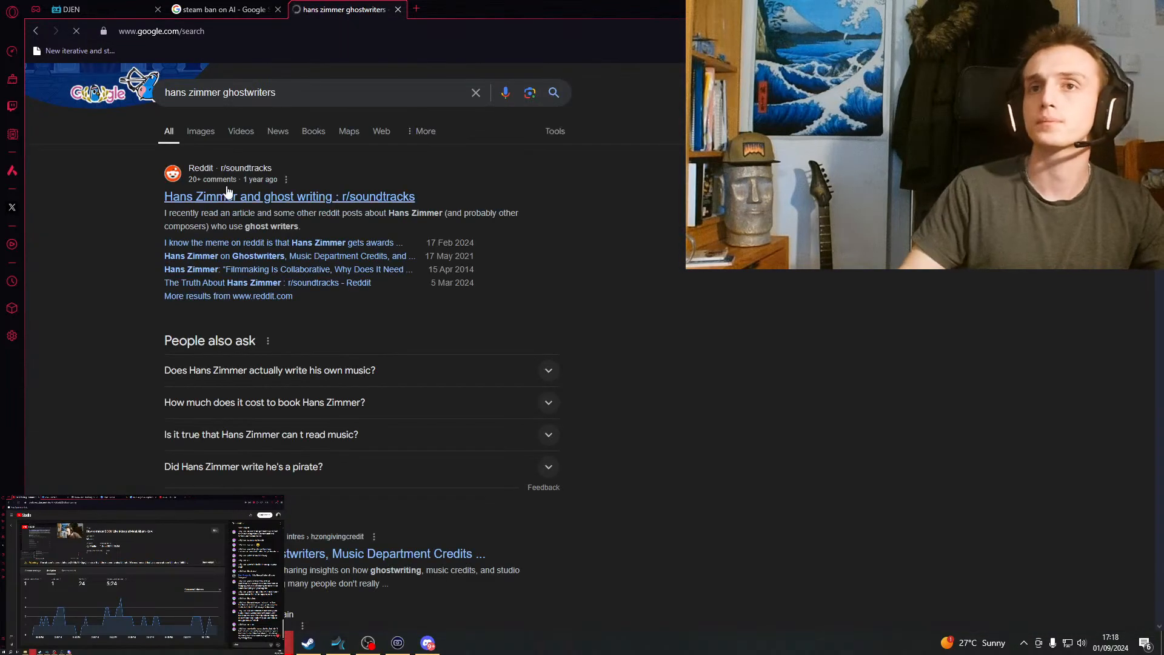
scroll(267, 263, down, 10)
click(297, 210)
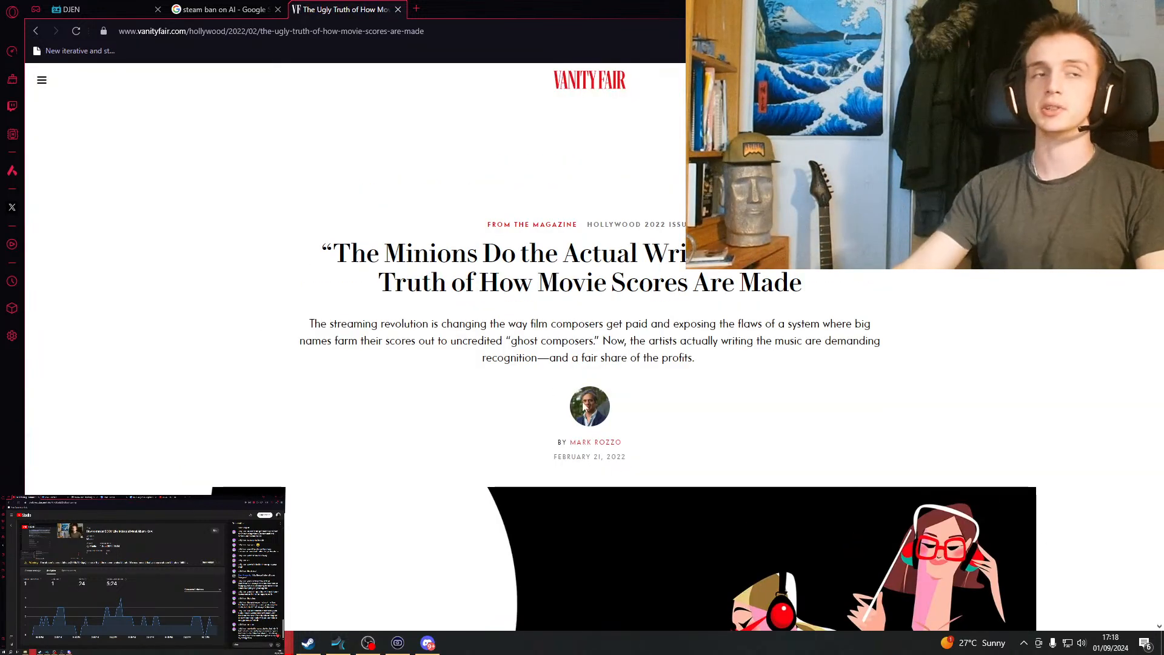
Collapse the subscription offer and skim the Vanity Fair article through to its closing section.
scroll(584, 412, down, 8)
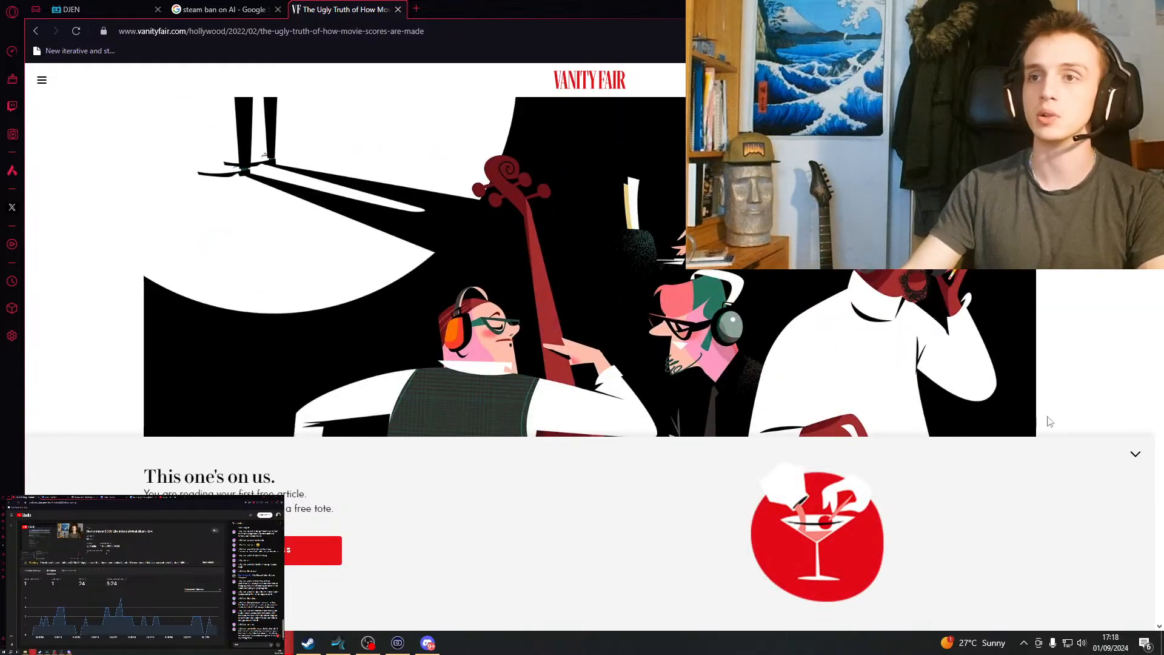
click(1136, 453)
scroll(487, 367, down, 15)
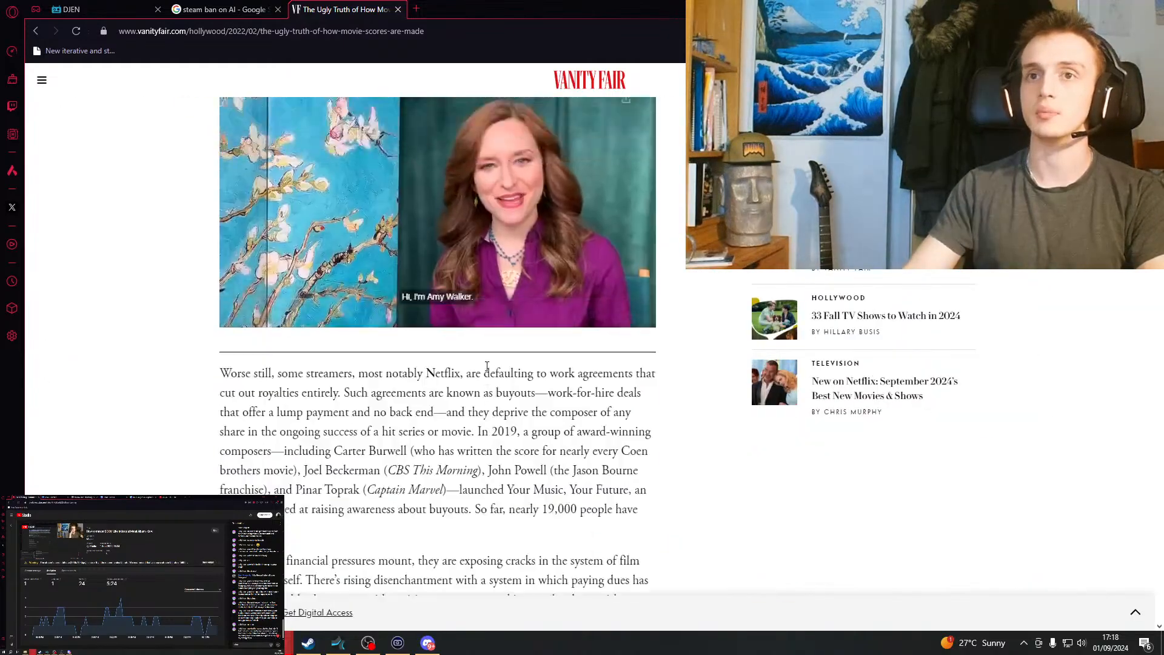
scroll(487, 366, down, 20)
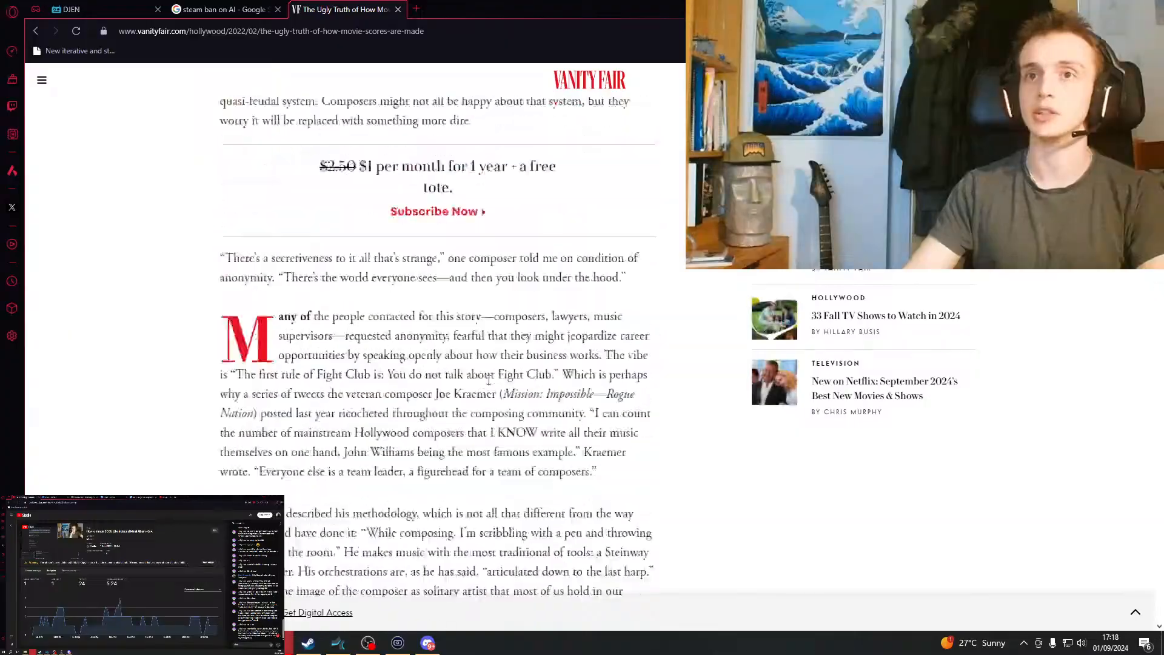
scroll(489, 380, down, 20)
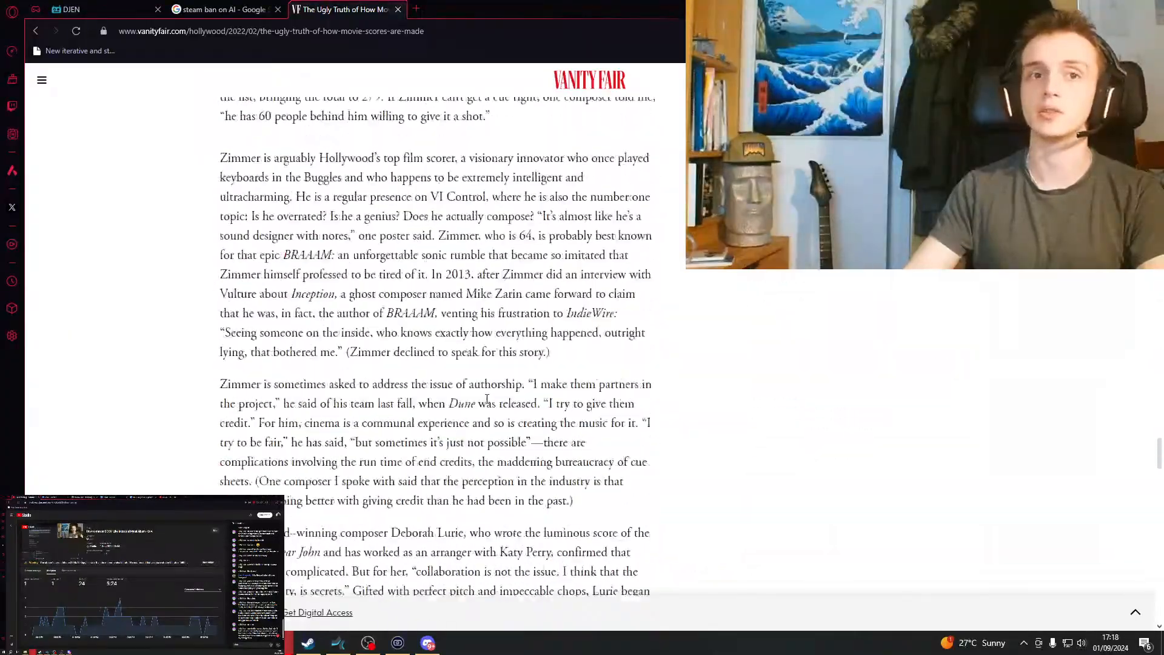
scroll(487, 398, down, 20)
scroll(490, 405, up, 20)
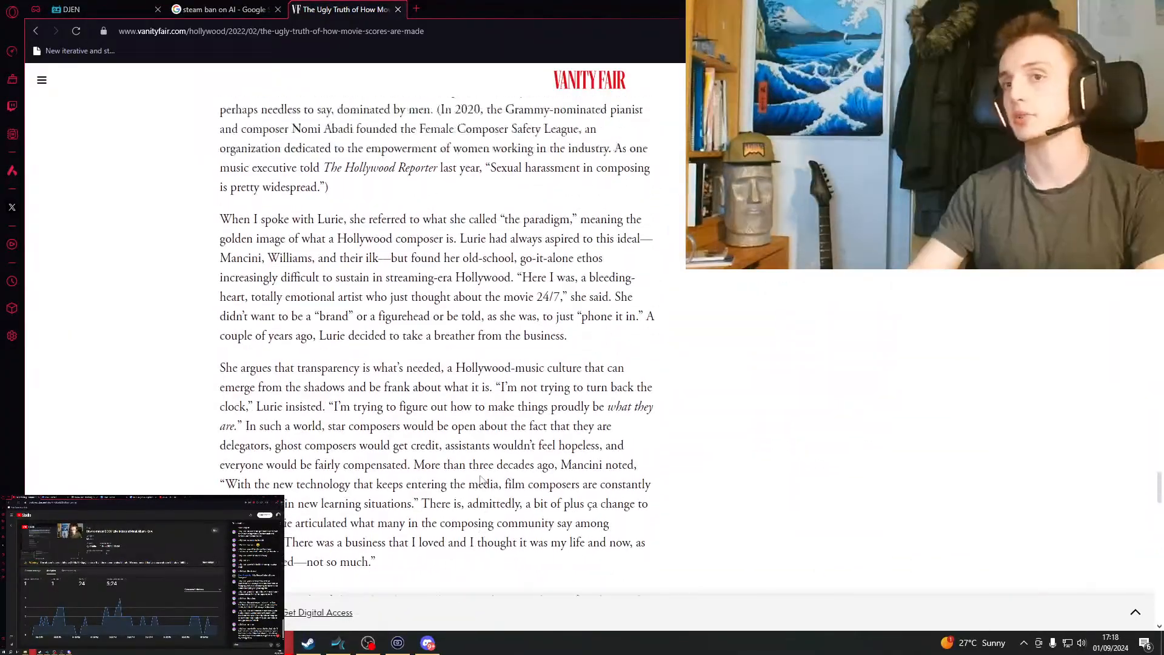
scroll(481, 478, down, 10)
scroll(482, 477, up, 10)
scroll(483, 473, down, 10)
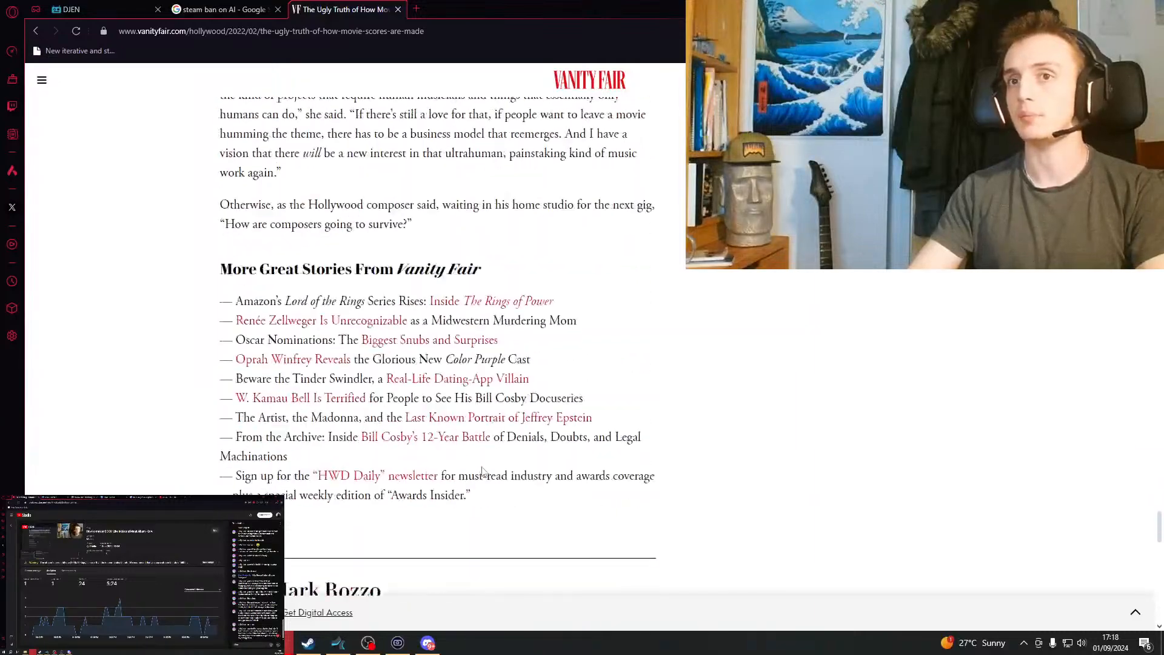
Review the article's passages on Zimmer's Remote Control studio, authorship credit and ghost composers.
scroll(483, 472, up, 15)
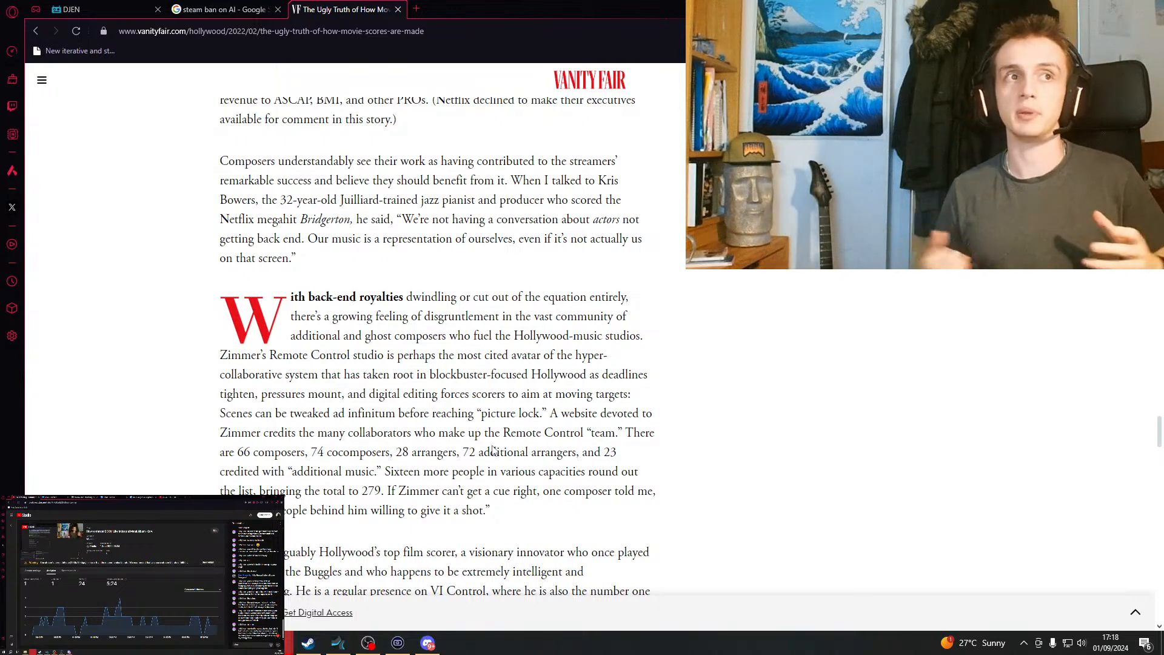
scroll(425, 546, down, 7)
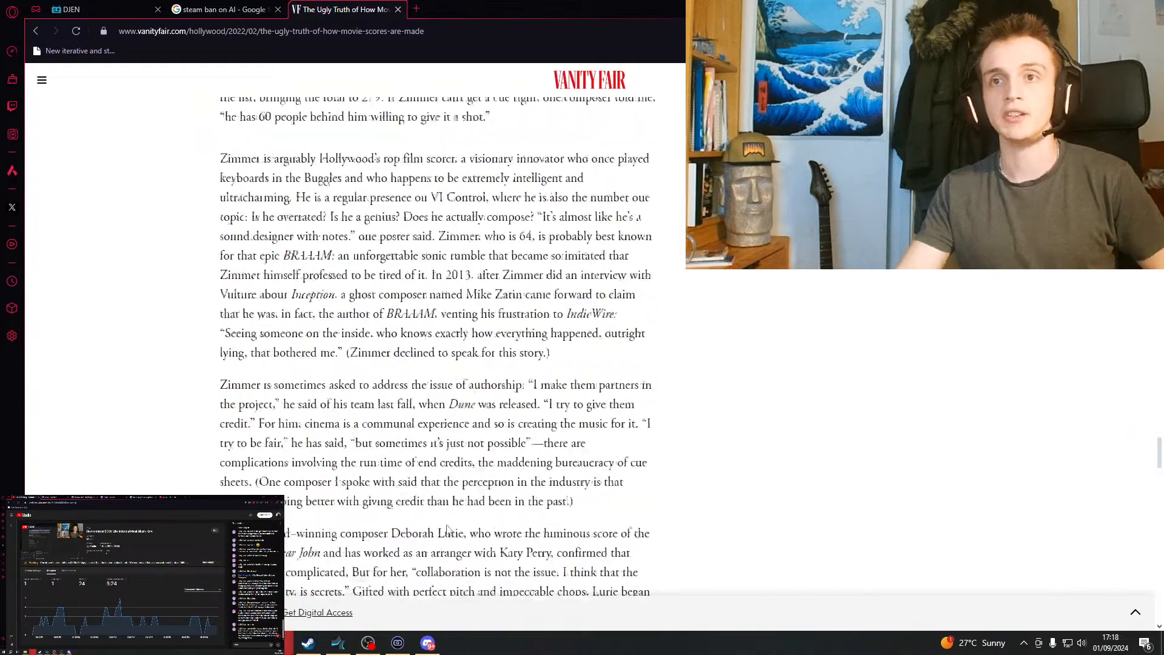
scroll(423, 562, up, 9)
scroll(422, 562, down, 10)
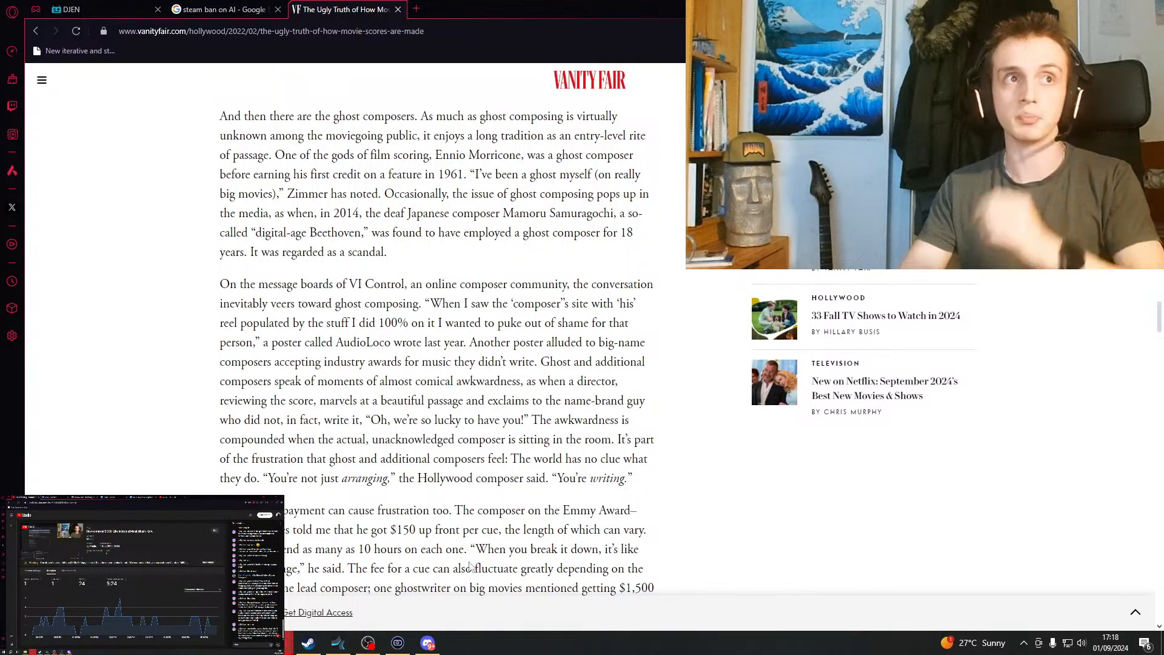
scroll(467, 554, up, 15)
scroll(490, 556, up, 20)
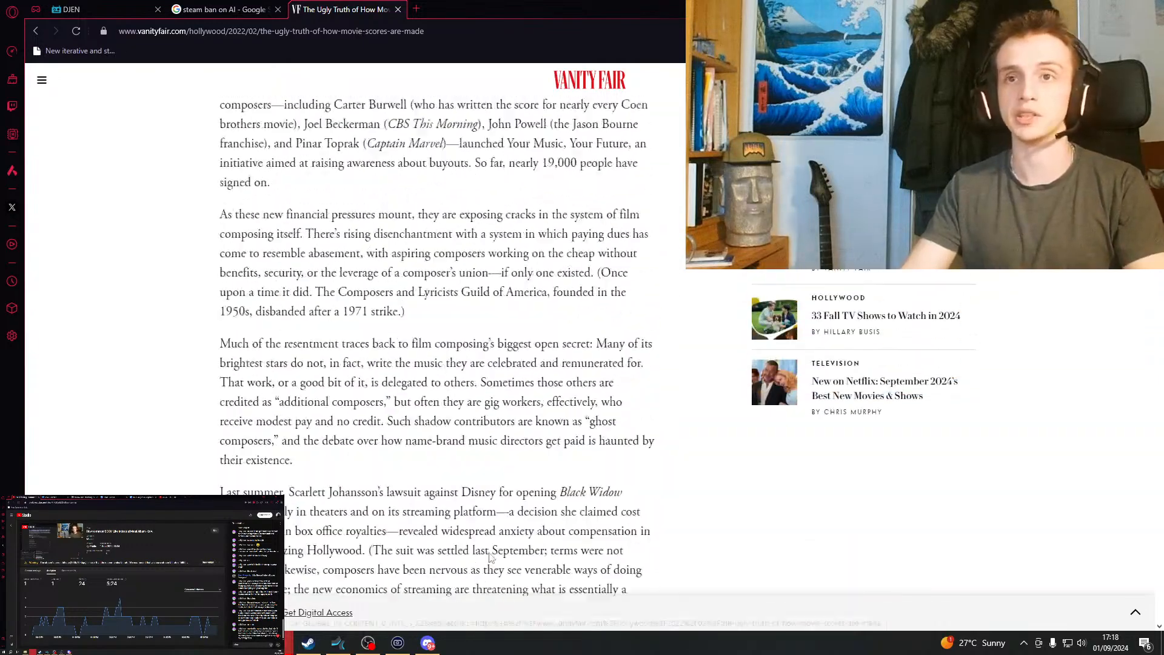
Return to the article's opening and highlight part of the sentence on film composing's biggest open secret, clearing the selection after reading.
scroll(488, 553, up, 10)
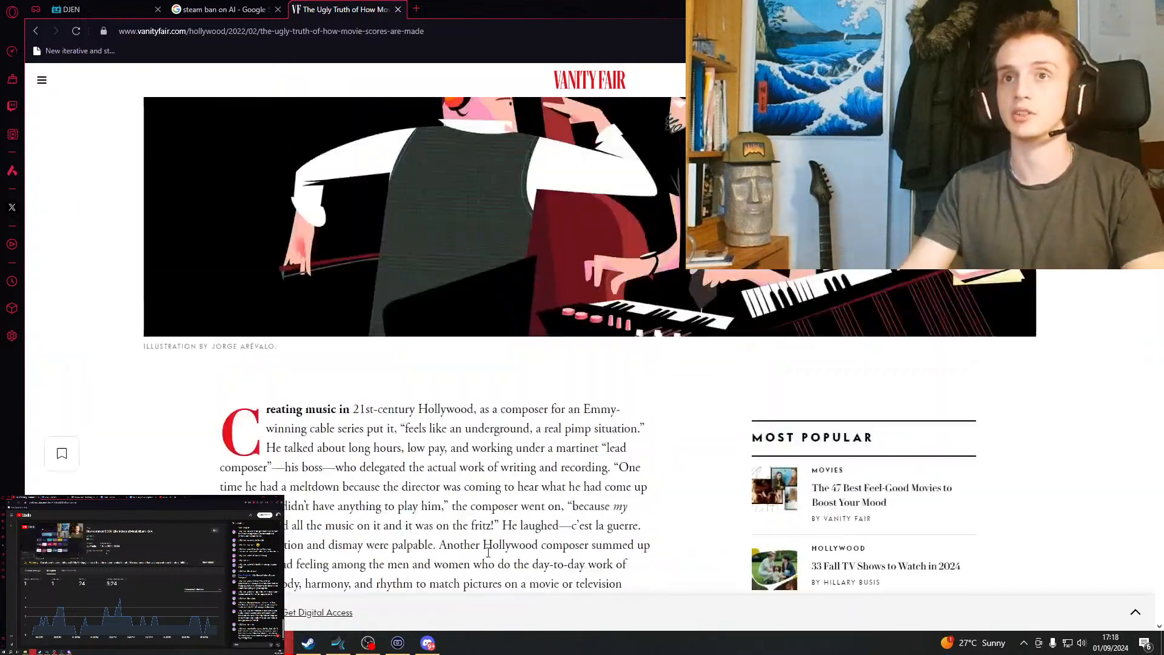
scroll(490, 561, down, 20)
scroll(490, 561, down, 4)
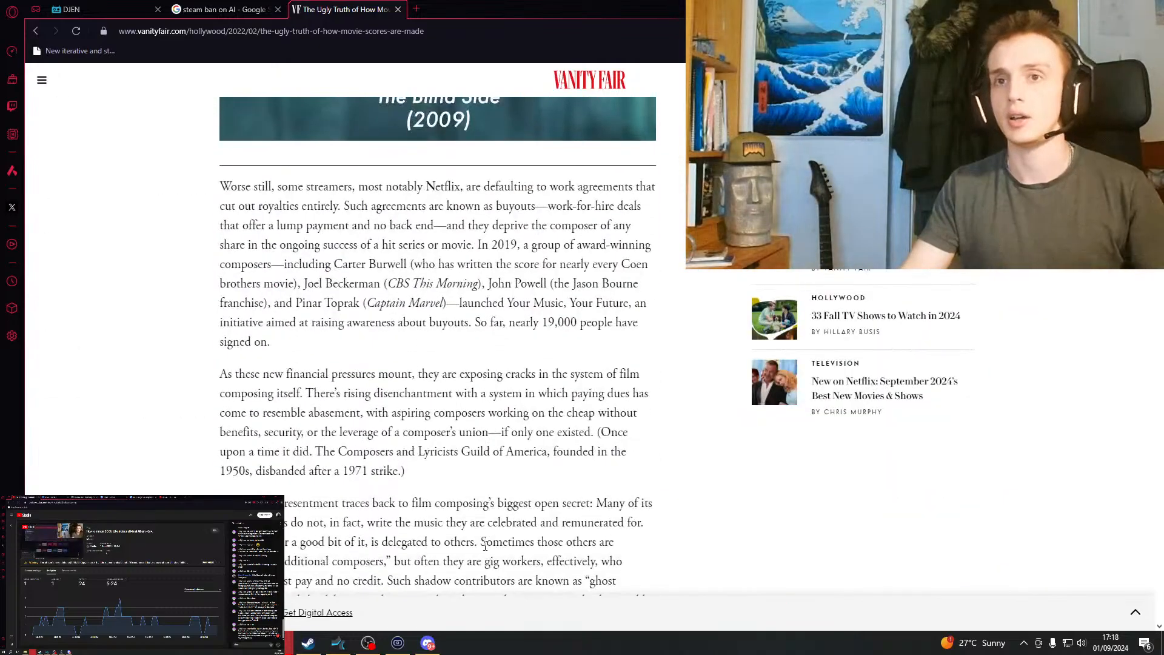
drag(483, 458, 484, 477)
scroll(485, 532, down, 4)
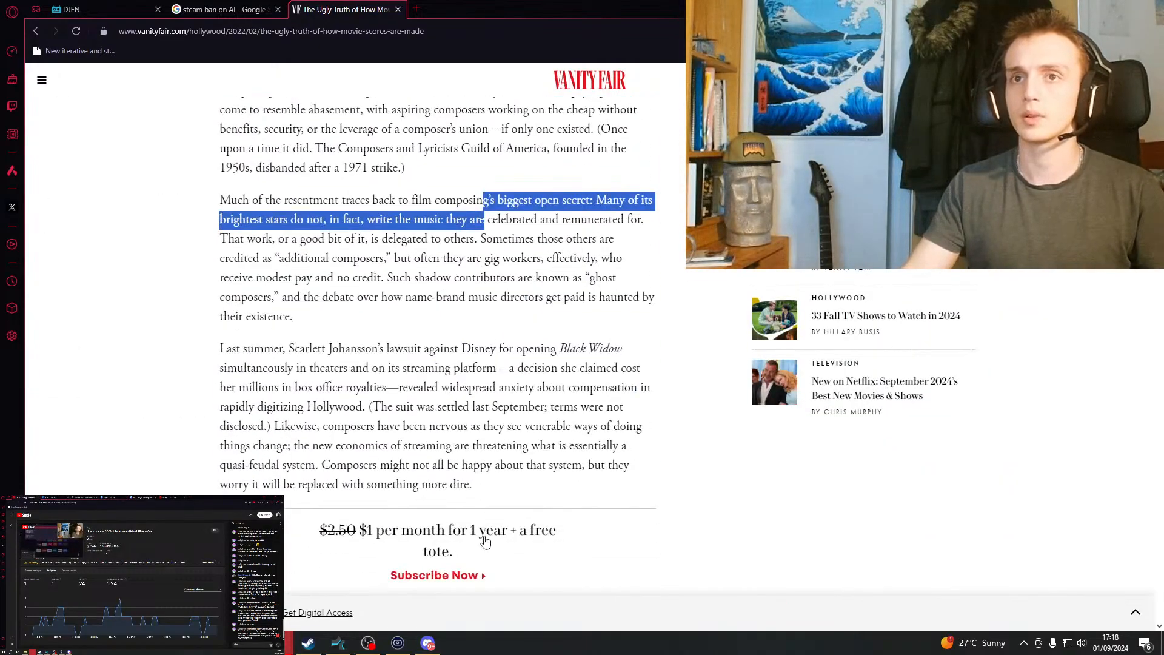
click(485, 468)
Find "hans zimmer" within the article text.
key(ctrl+f)
text(y)
text(hans )
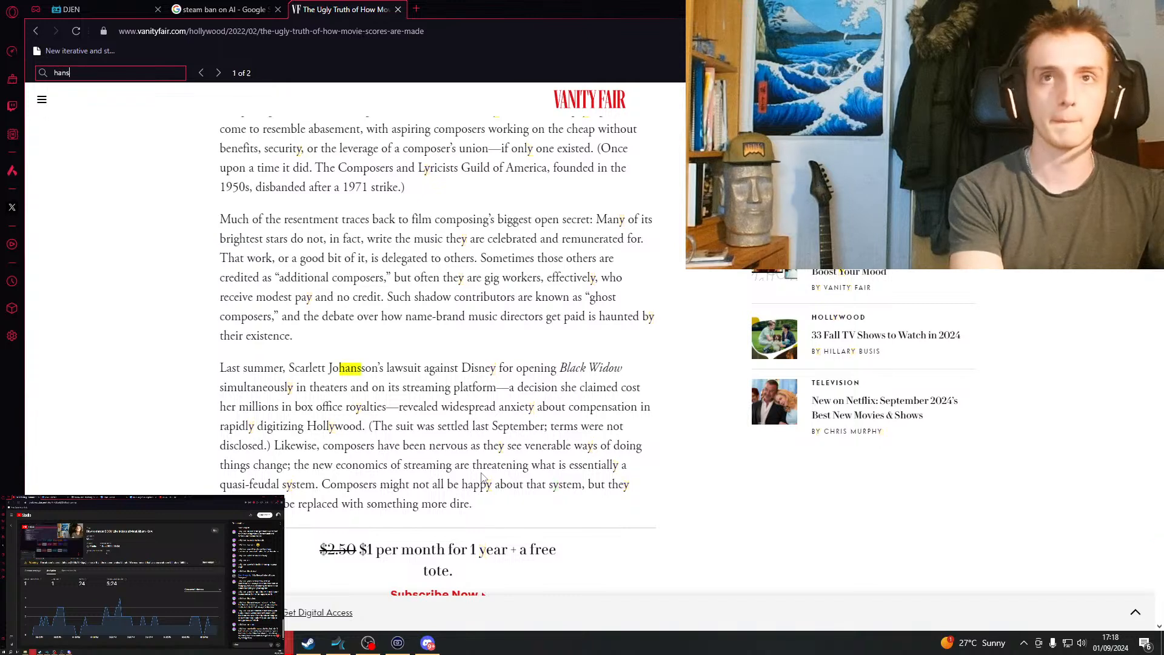
text(zimmer)
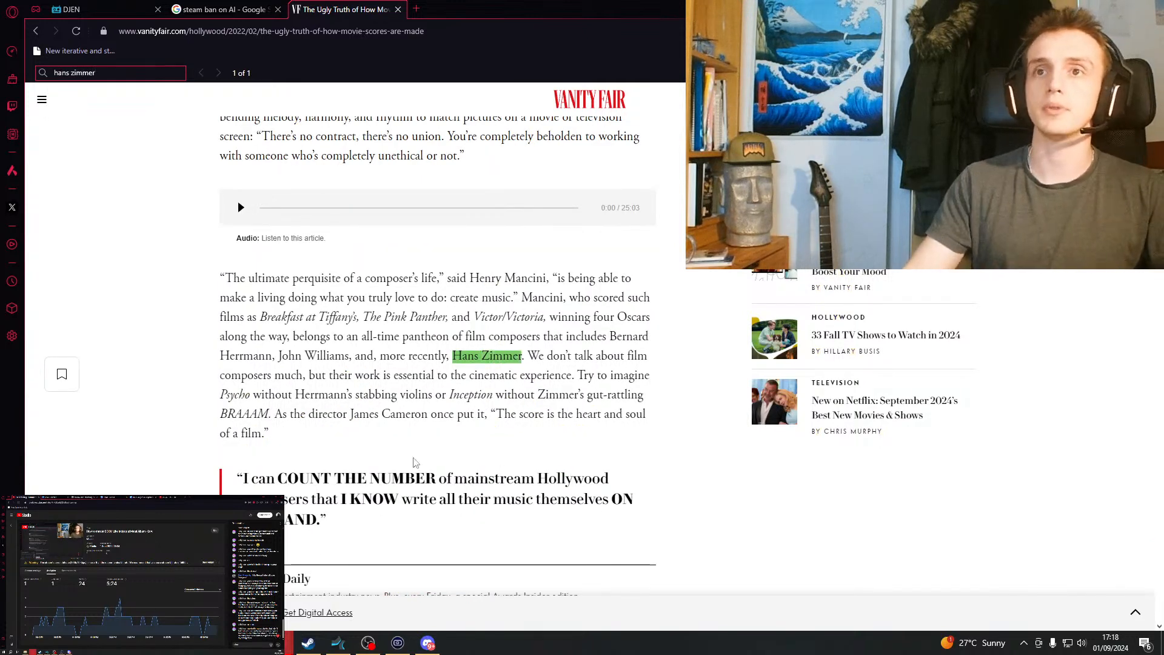
Read the text around the Hans Zimmer mention and continue to the section on how lead composers delegate writing.
scroll(472, 473, up, 5)
scroll(405, 457, down, 7)
scroll(405, 456, down, 7)
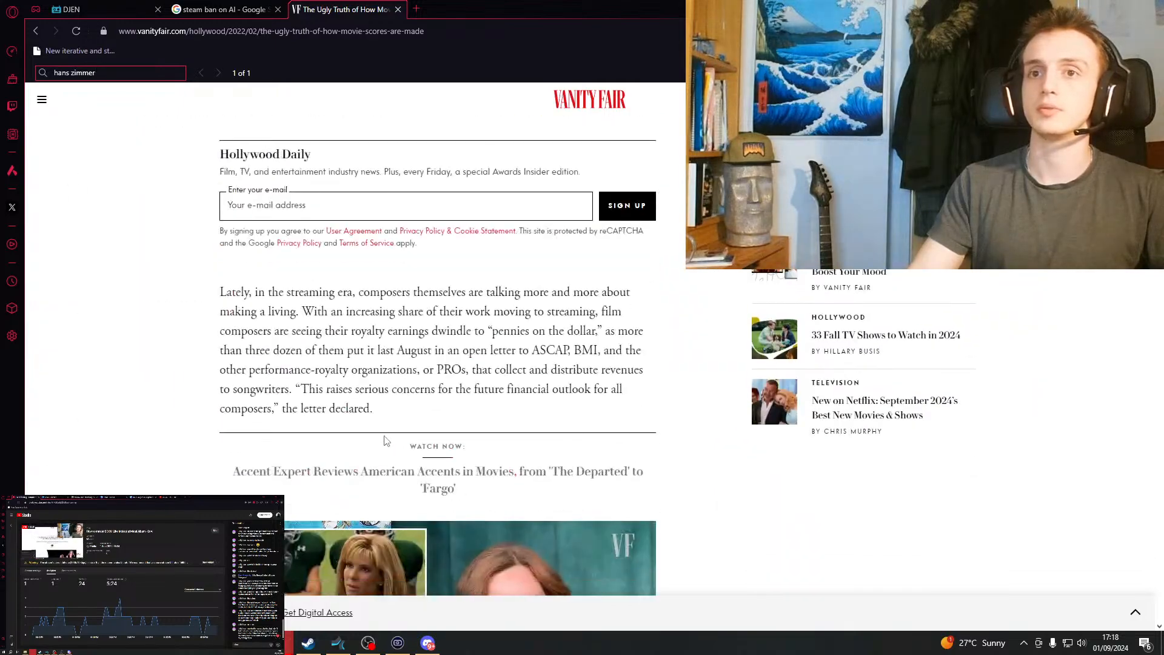
scroll(400, 435, up, 7)
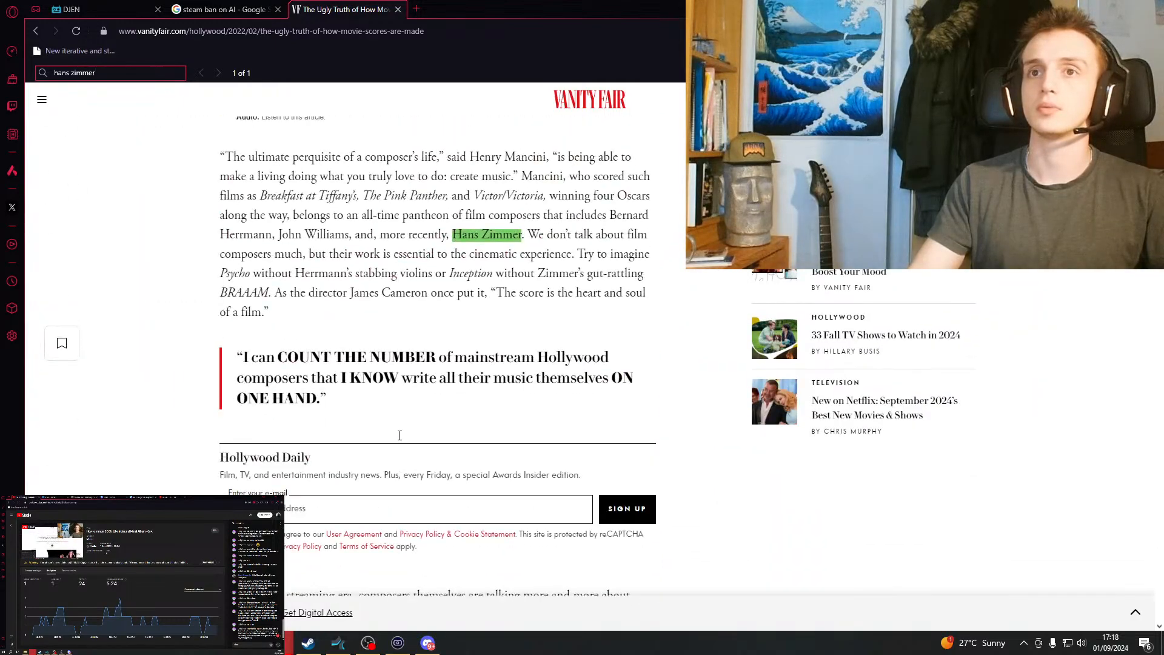
scroll(400, 435, up, 7)
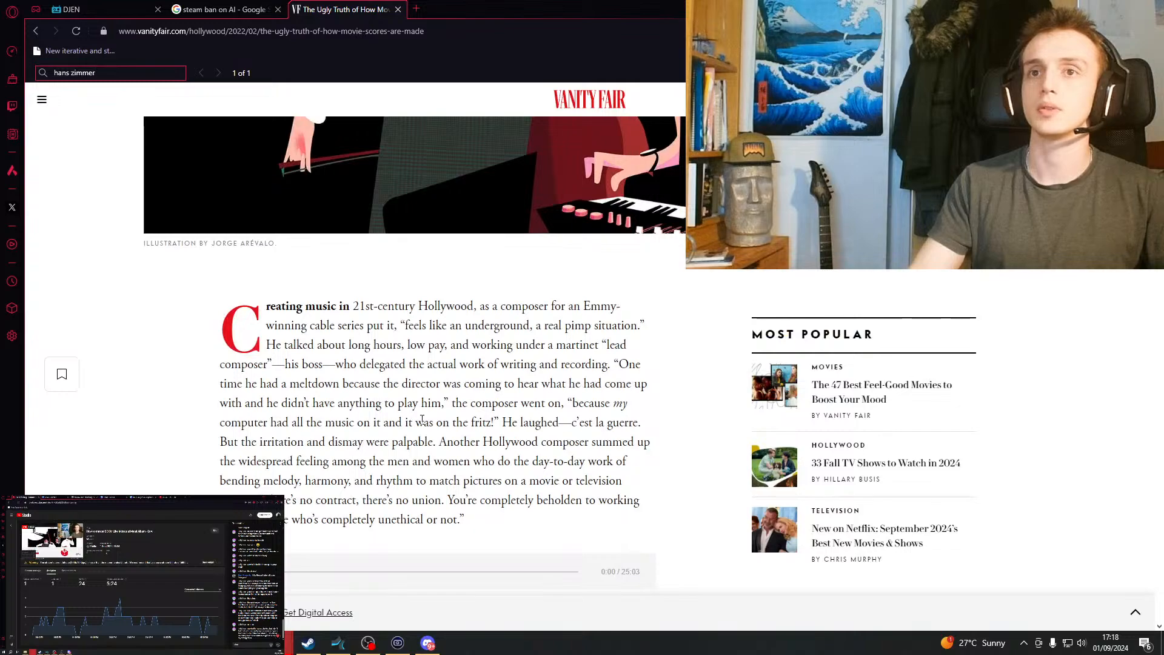
scroll(425, 306, down, 20)
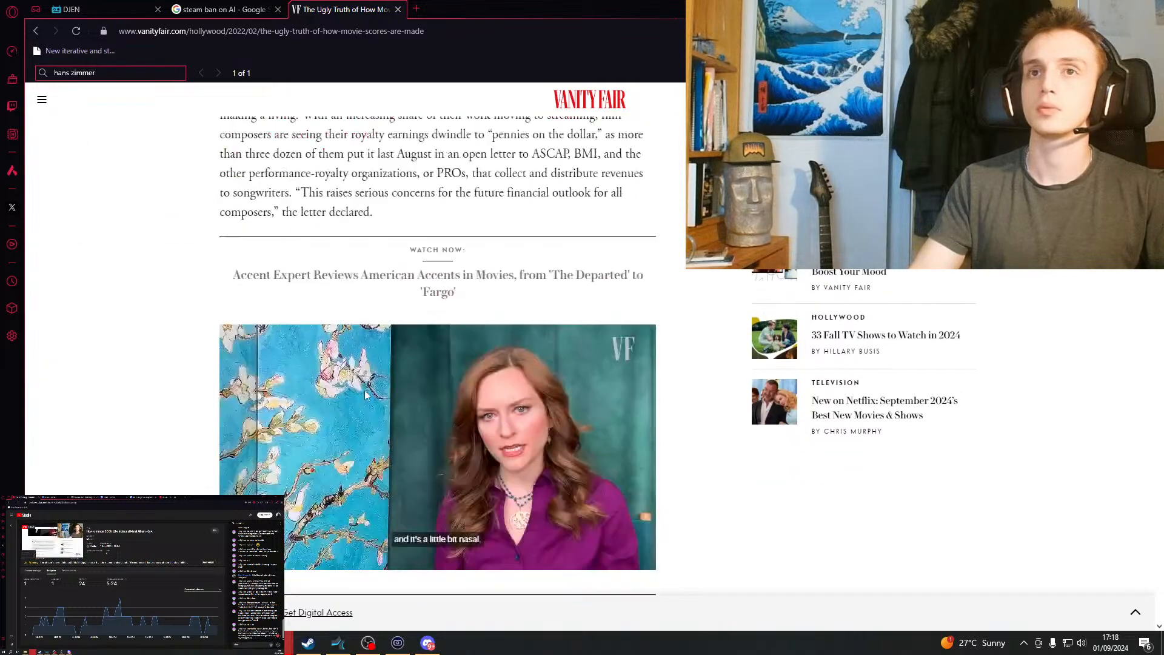
scroll(403, 350, down, 10)
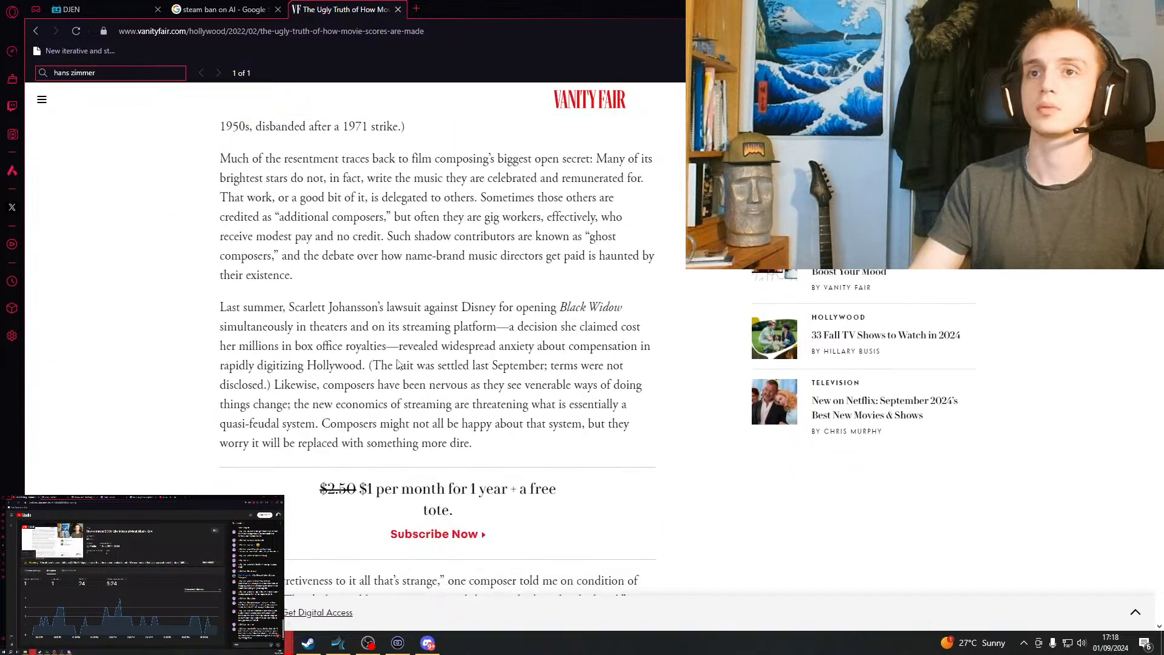
scroll(398, 366, down, 15)
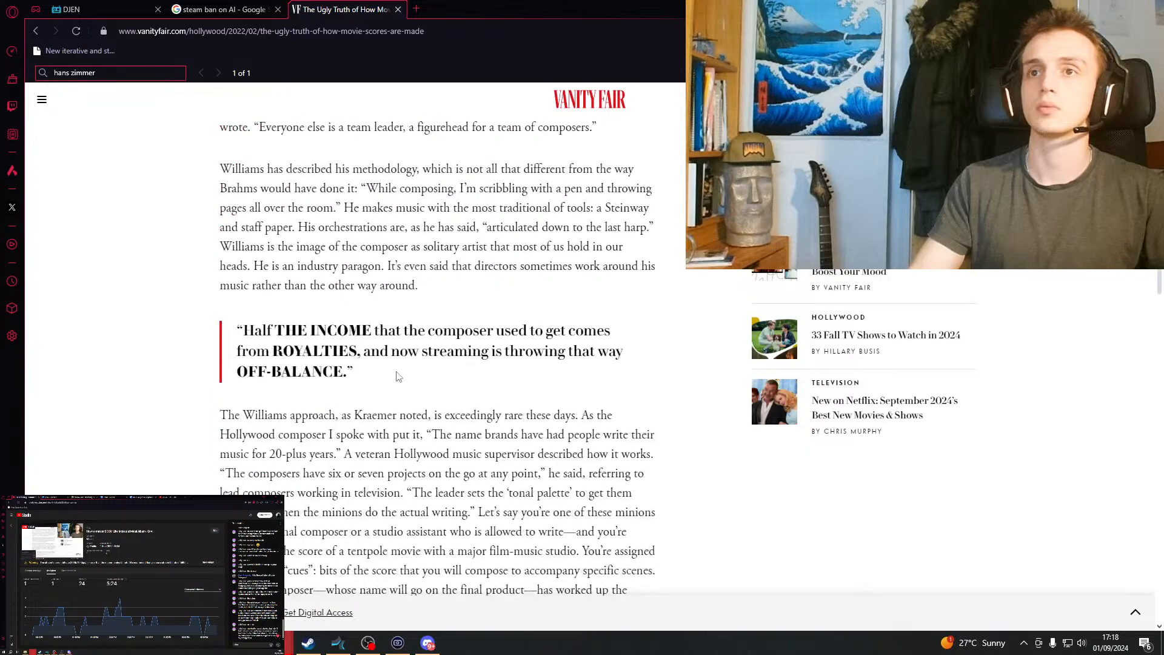
Continue through the article to the passage on back-end royalties and Zimmer's Remote Control team, highlighting text there and clearing the selection.
scroll(418, 399, down, 12)
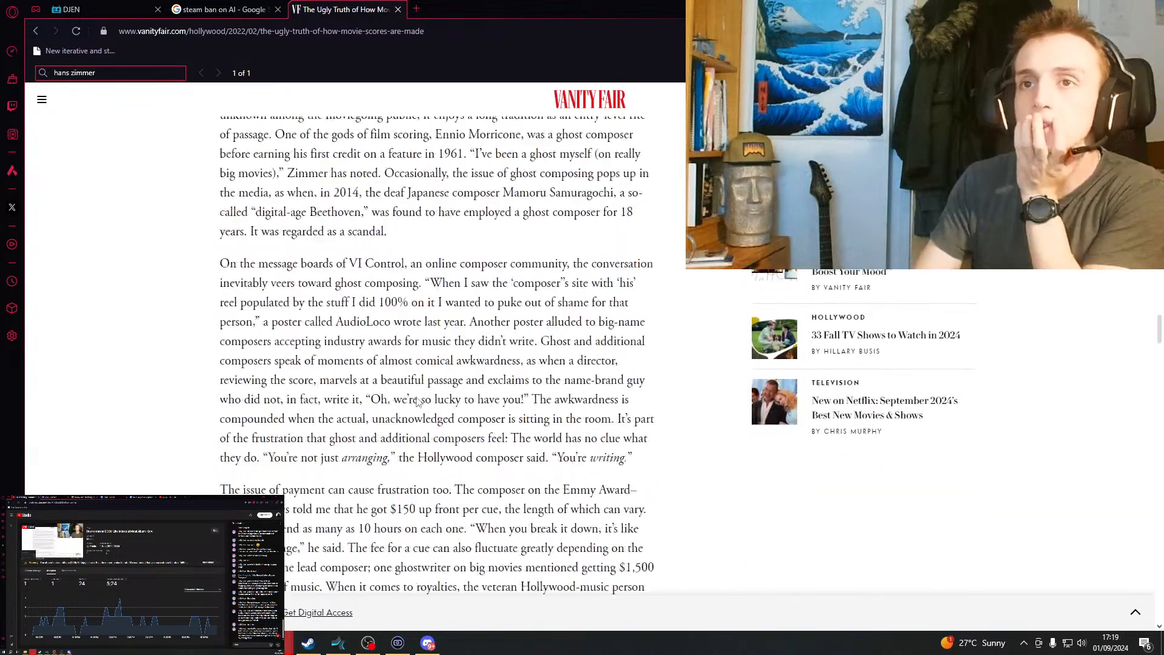
scroll(421, 397, down, 9)
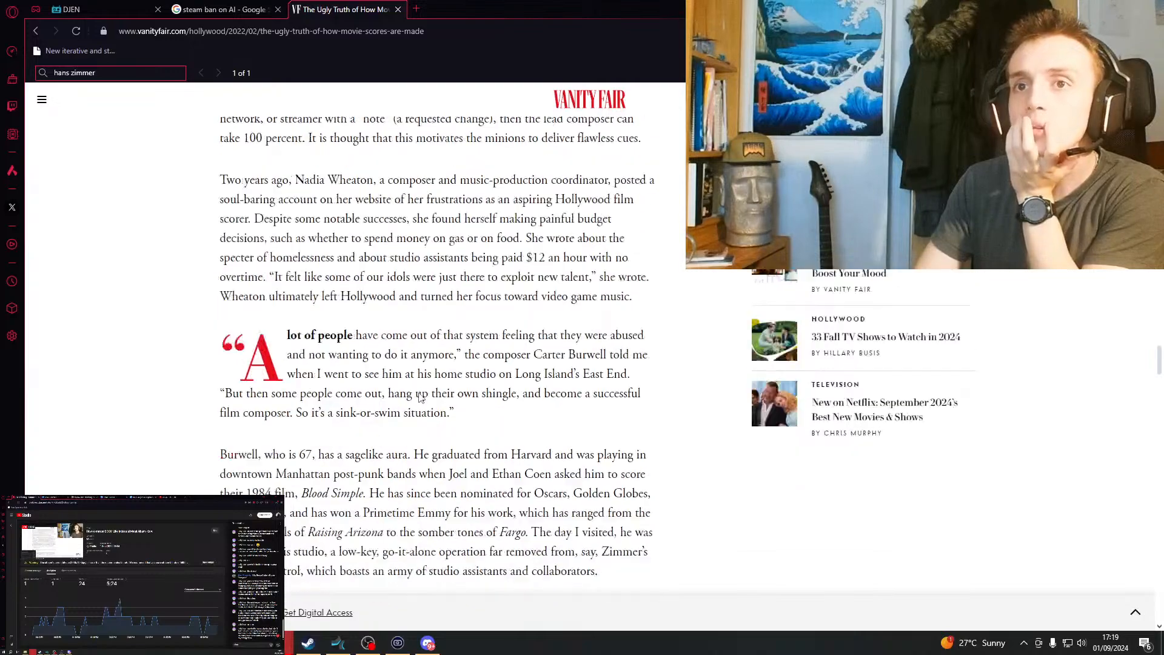
scroll(420, 397, down, 12)
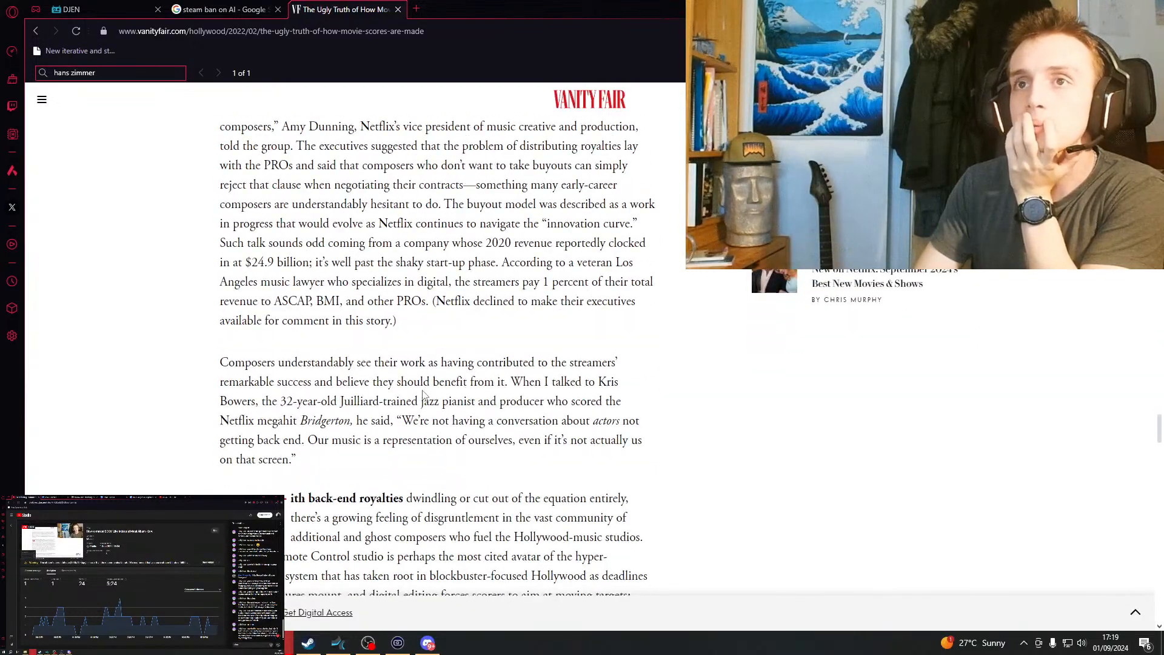
scroll(423, 394, down, 8)
scroll(551, 378, up, 4)
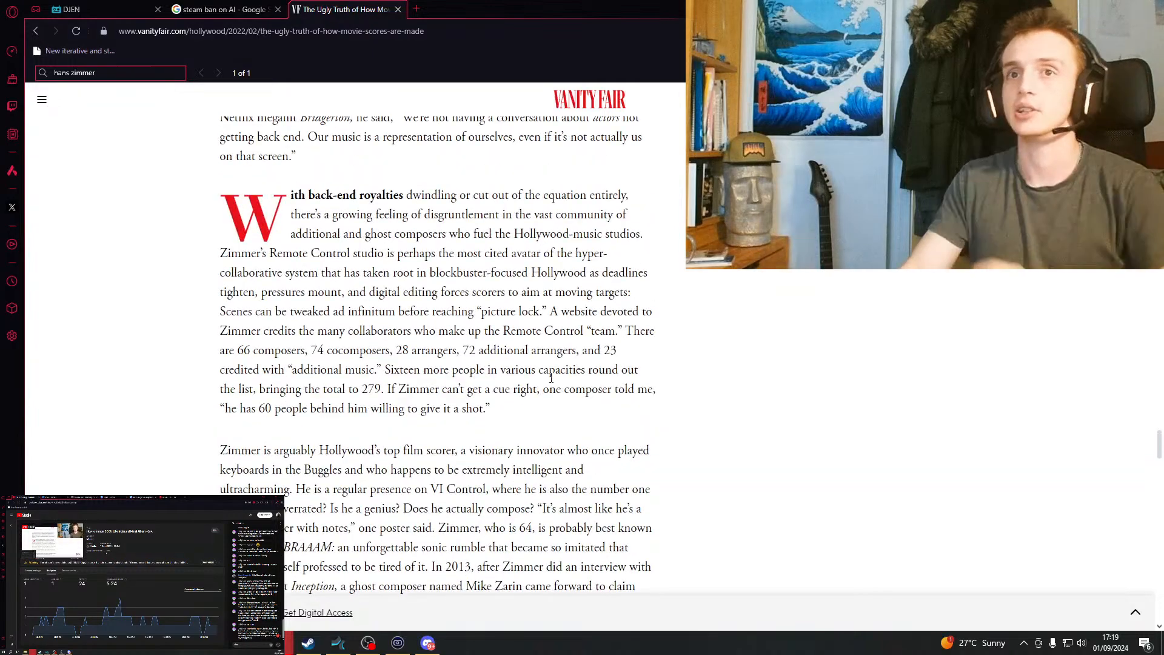
scroll(551, 378, up, 1)
drag(306, 255, 453, 391)
click(506, 410)
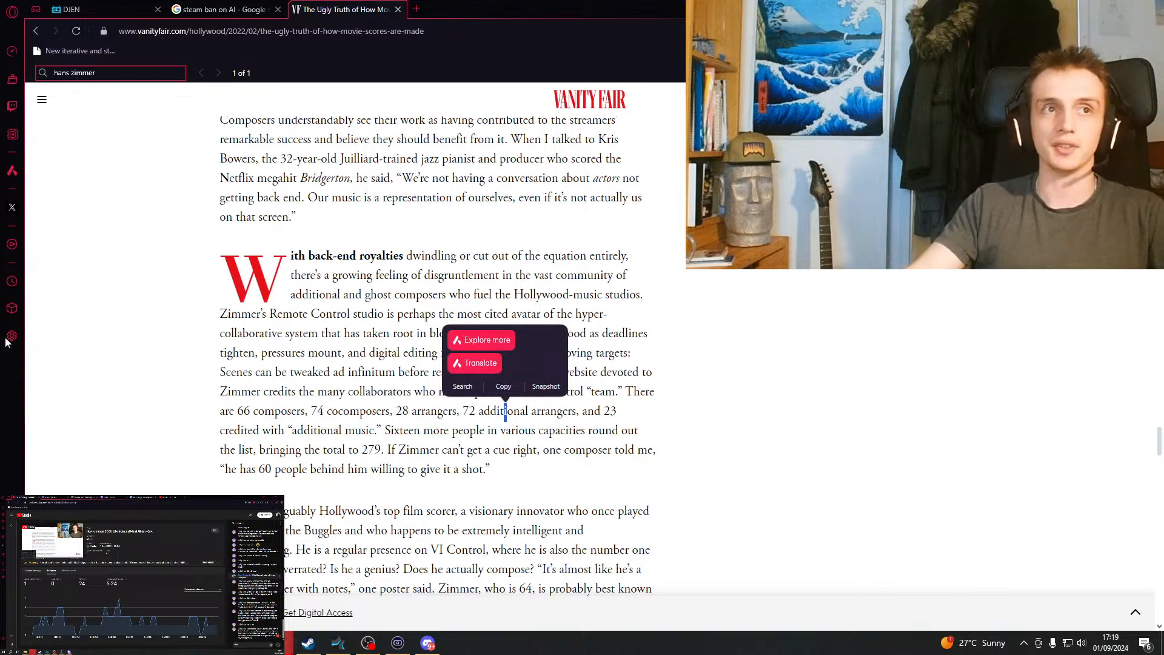
click(741, 417)
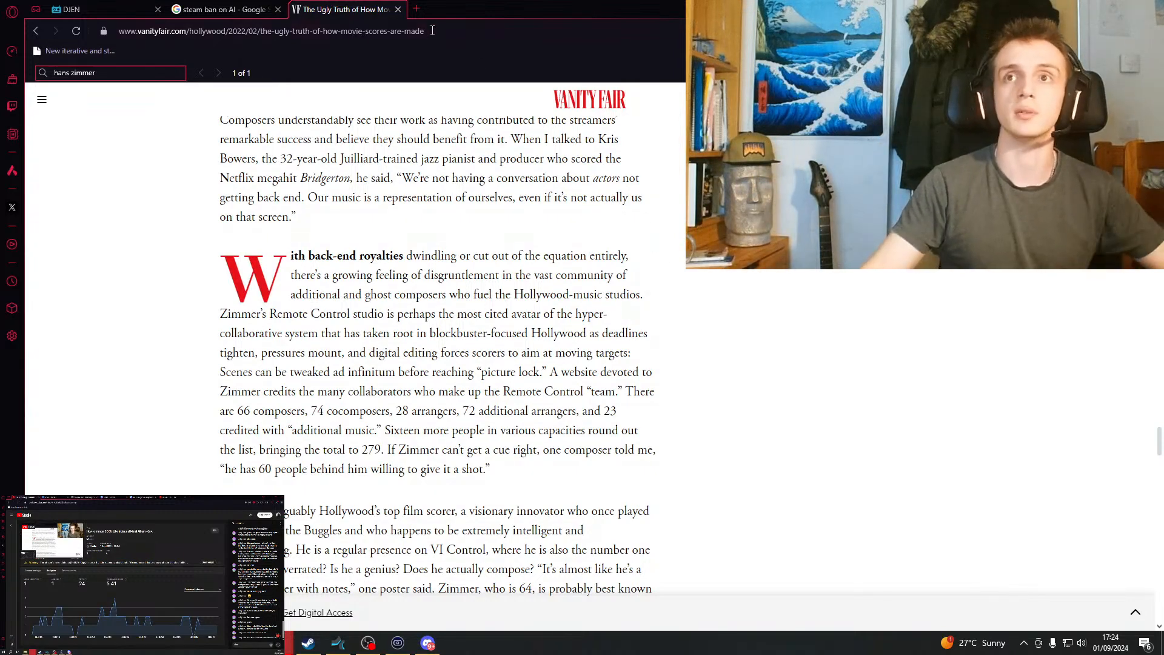
Search the web in a new tab for "fromsoft in house music team" and read the featured snippet.
click(422, 11)
text(from)
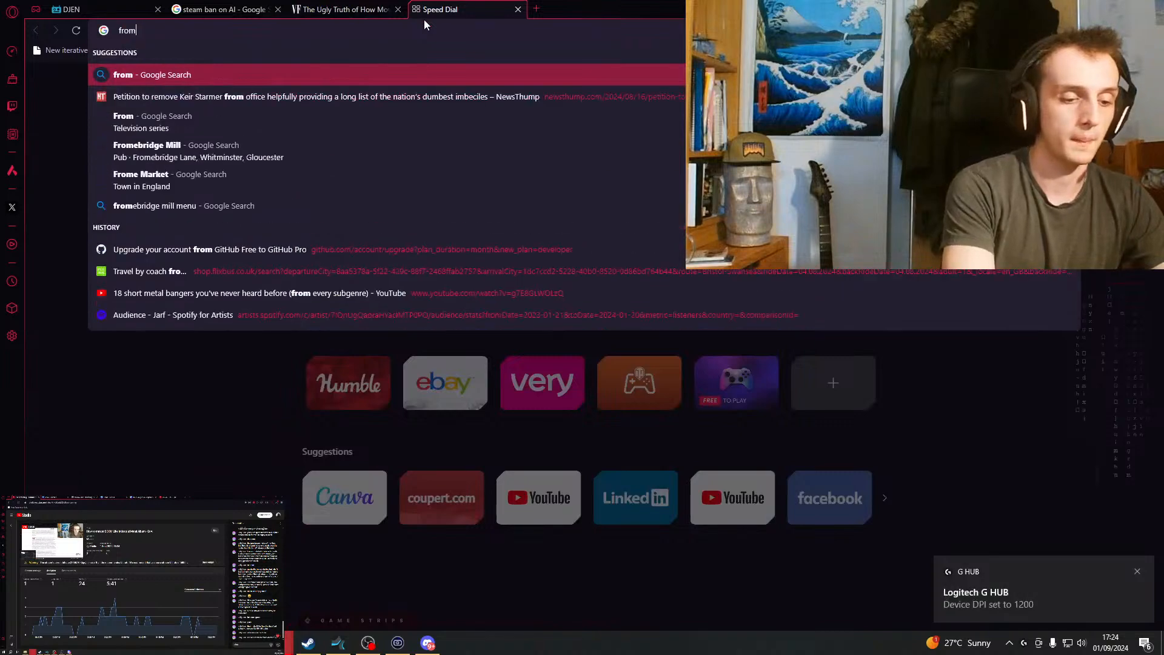
text(soft in hous)
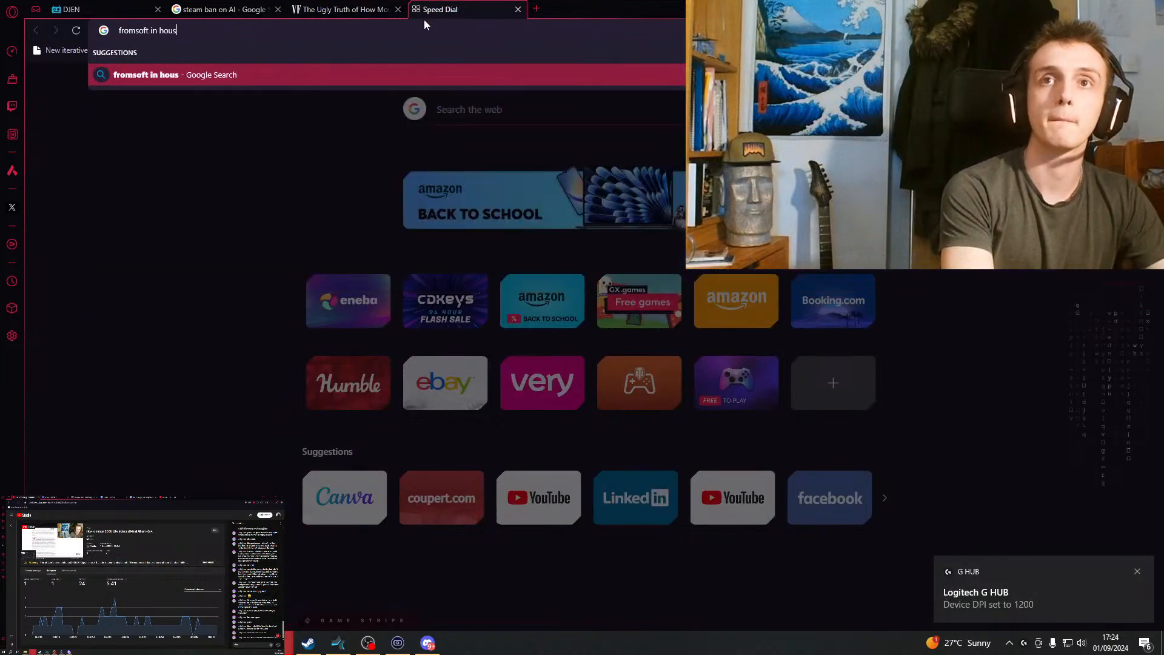
text(e music team)
key(Return)
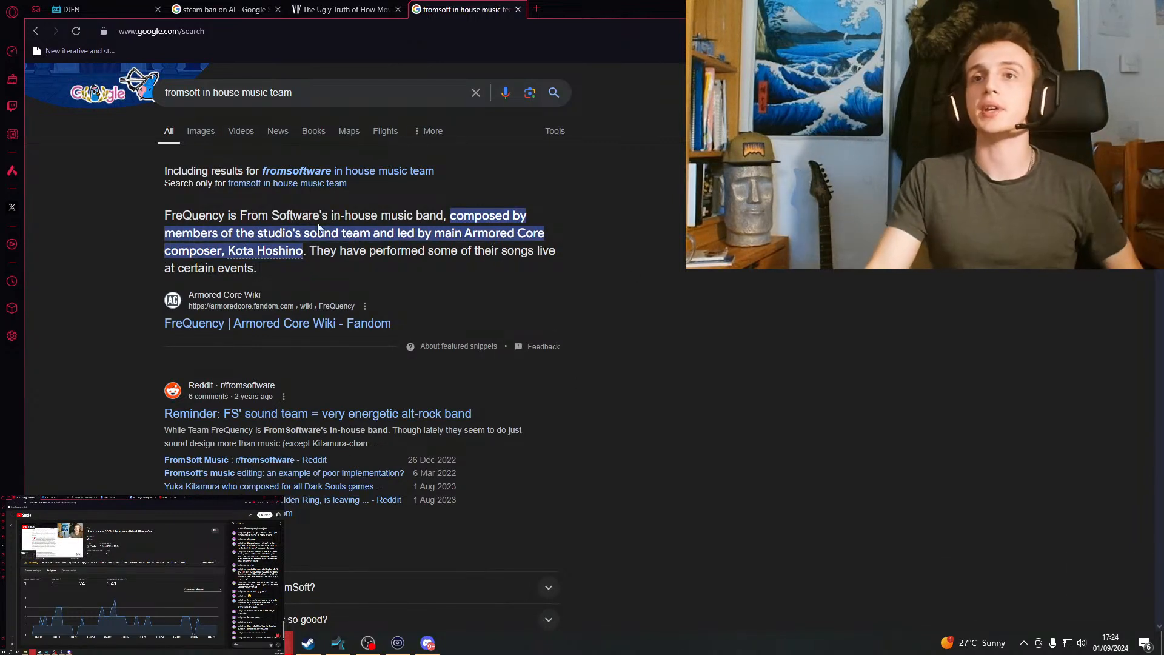
drag(314, 216, 452, 238)
click(458, 238)
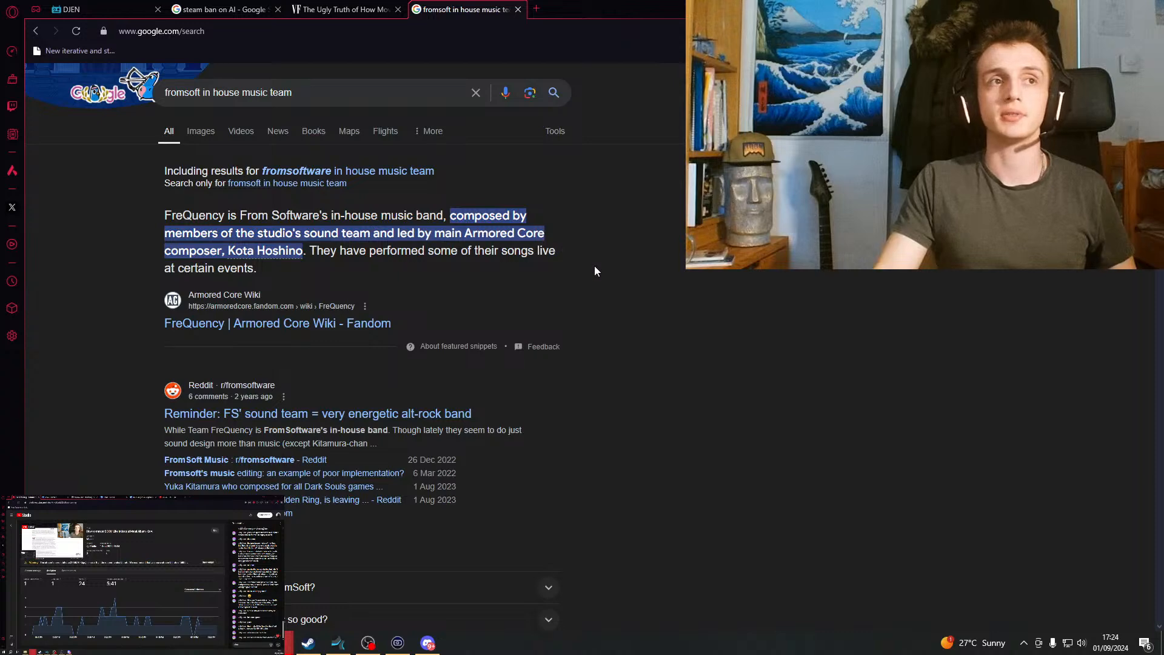
Open the FreQuency page on the Armored Core Wiki and look over its description, external links and comments.
click(358, 325)
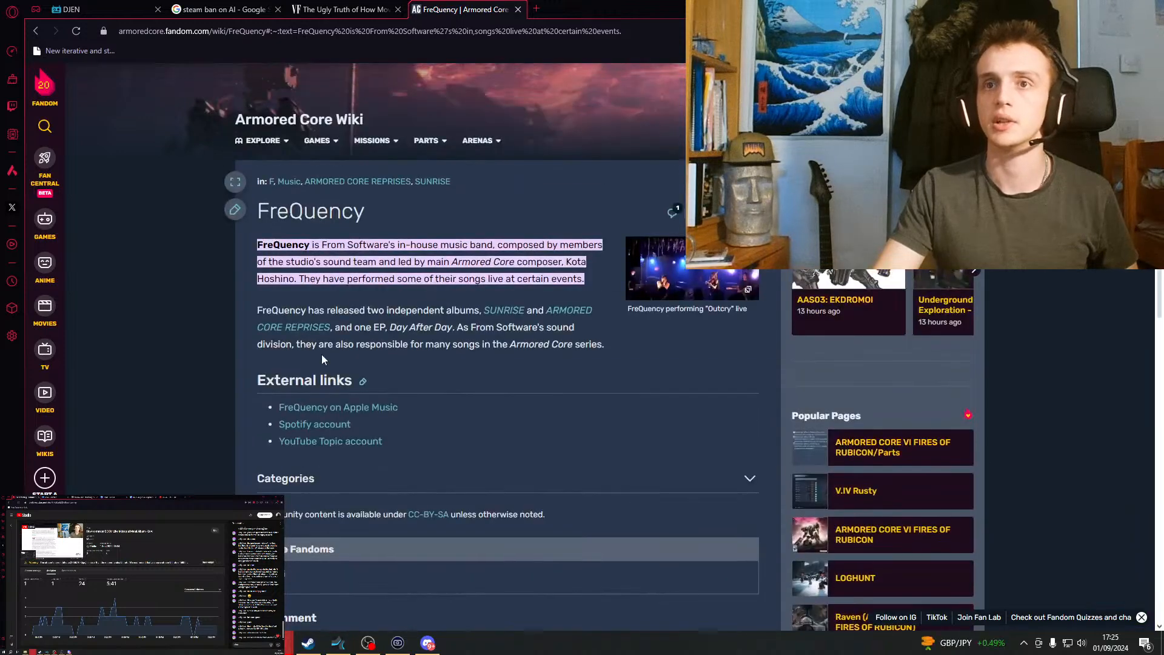
scroll(437, 297, down, 2)
scroll(673, 153, up, 2)
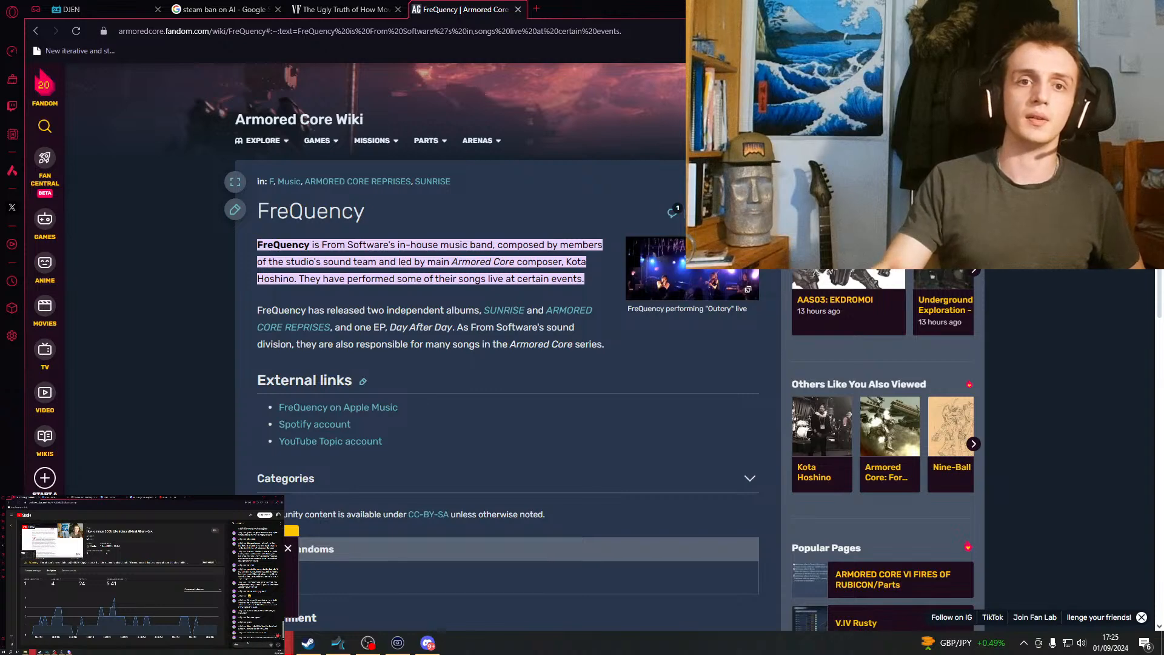
scroll(550, 428, down, 8)
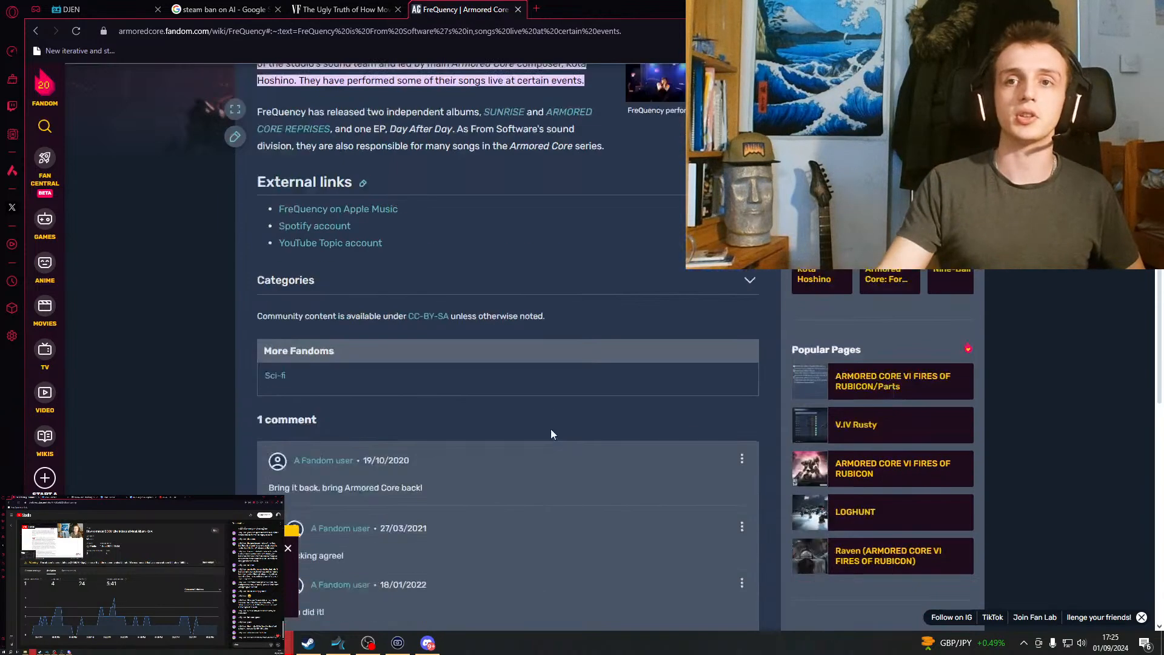
scroll(525, 461, up, 8)
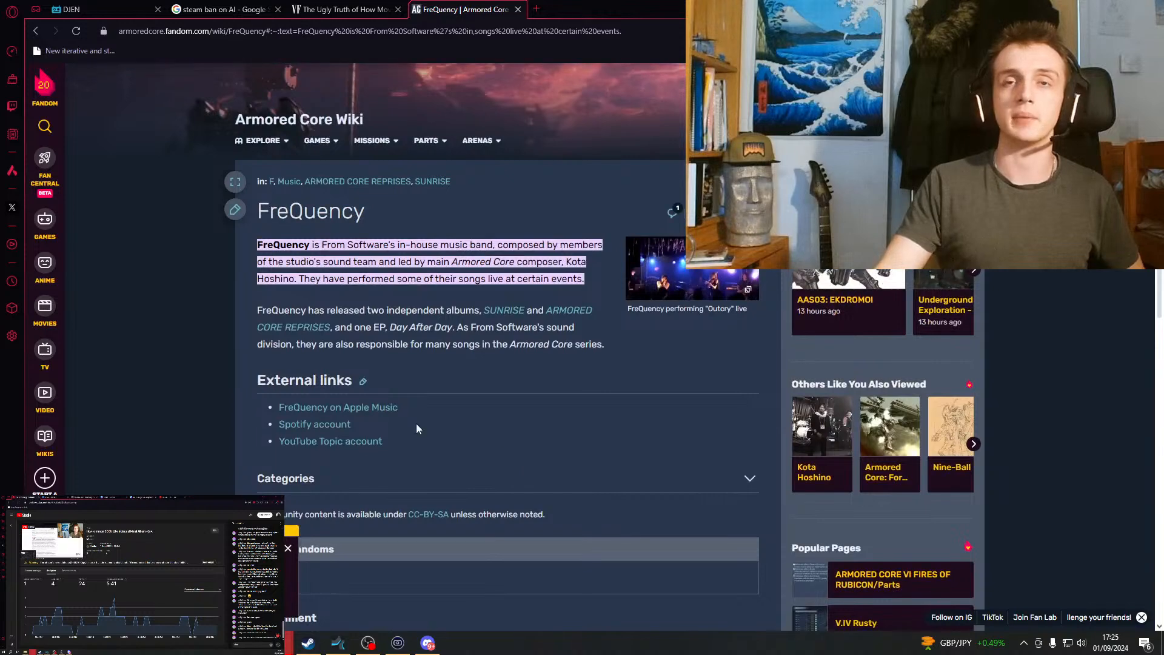
Go back to look through the other FromSoftware music search results, and reopen the FreQuency wiki page.
click(36, 31)
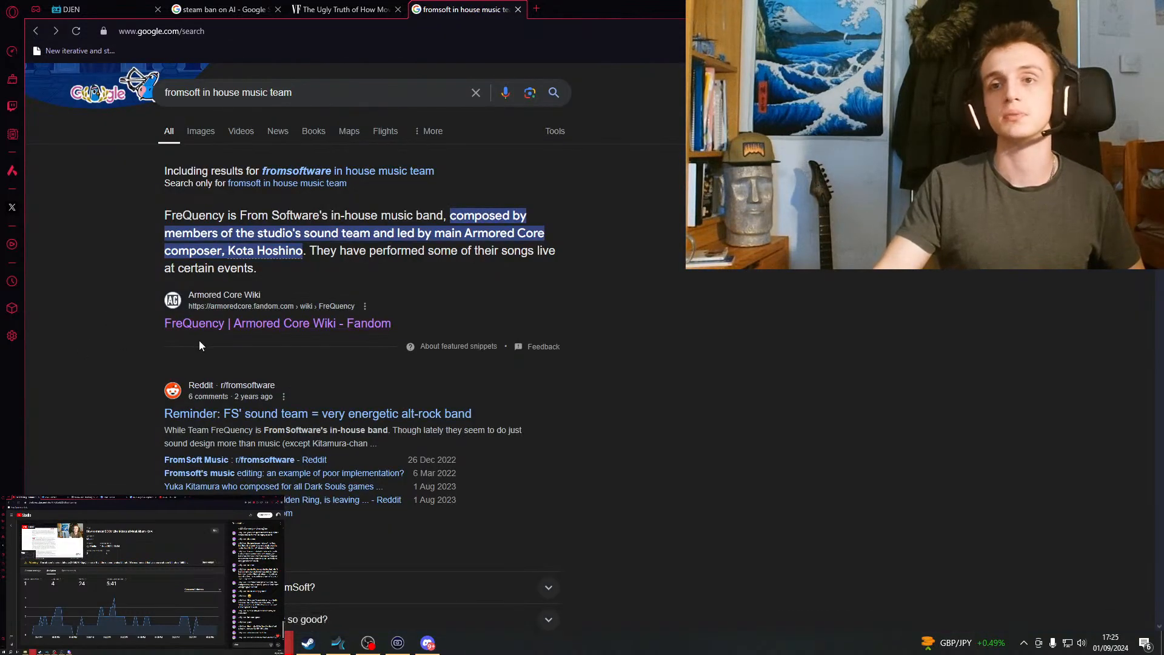
scroll(386, 285, down, 2)
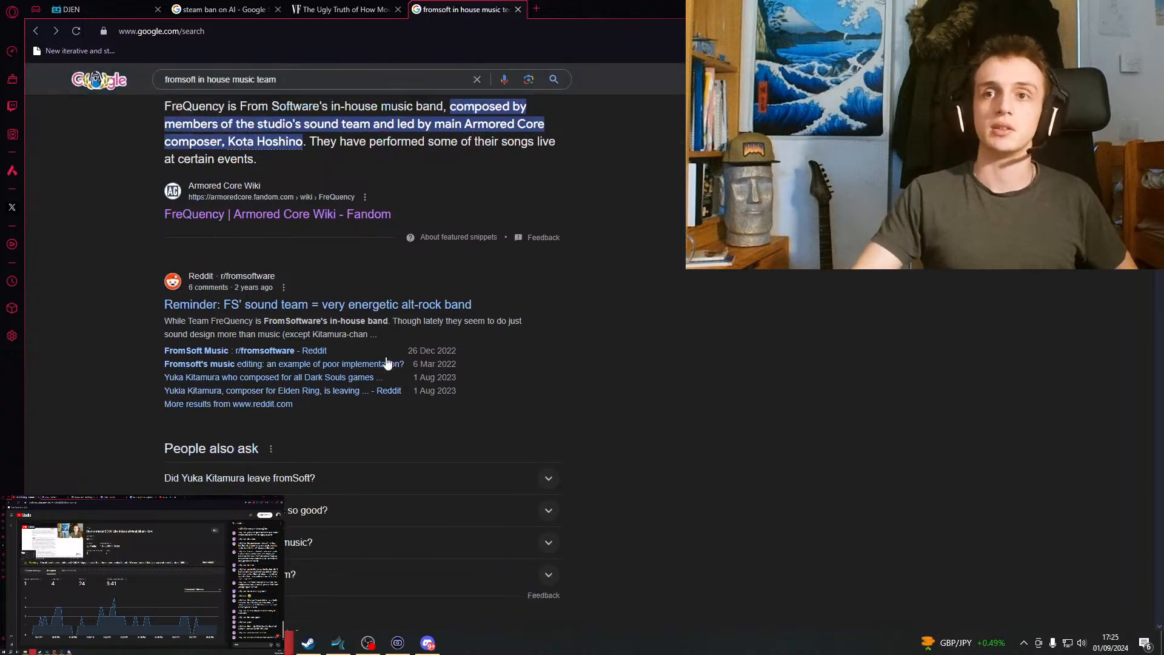
scroll(386, 285, down, 6)
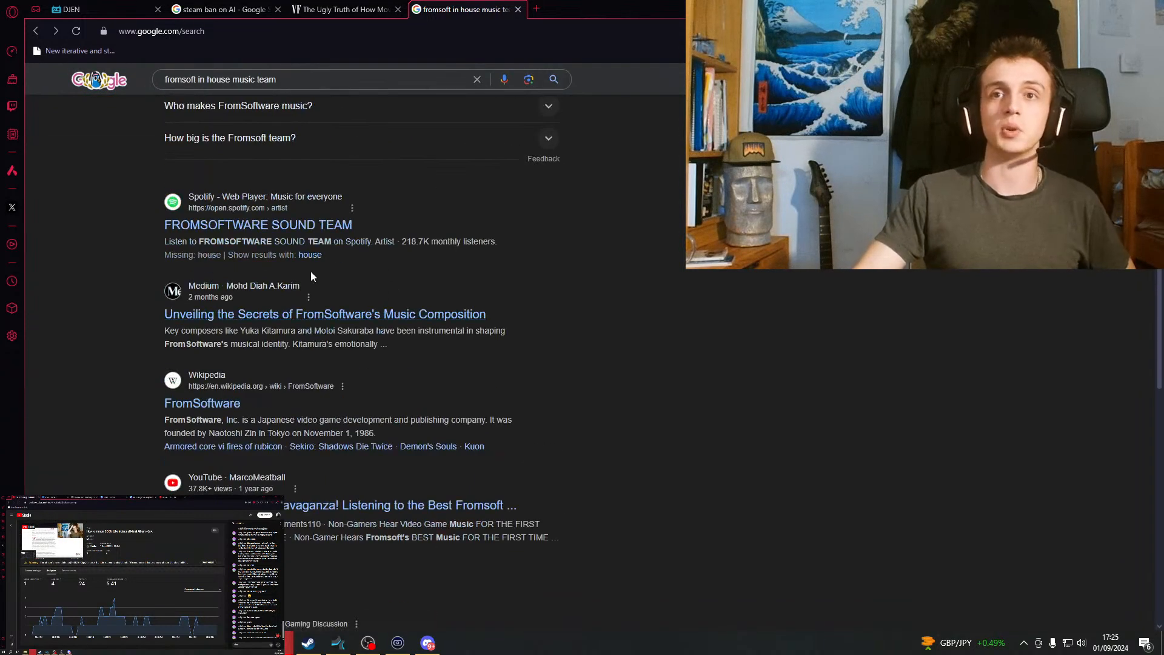
scroll(635, 365, up, 10)
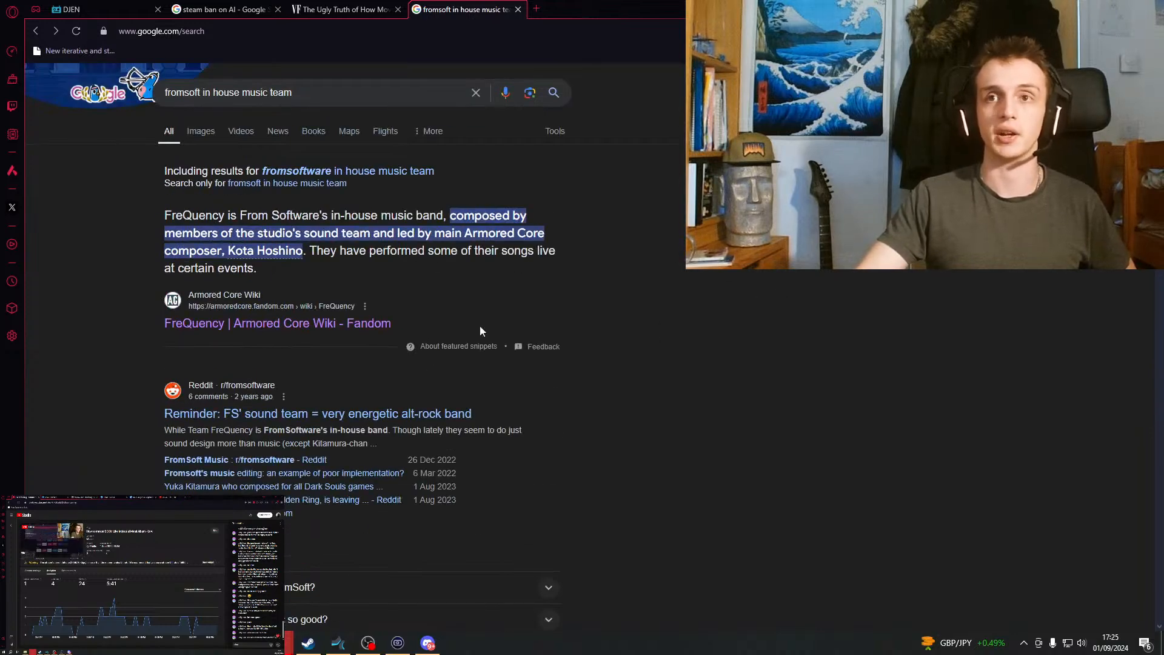
click(382, 324)
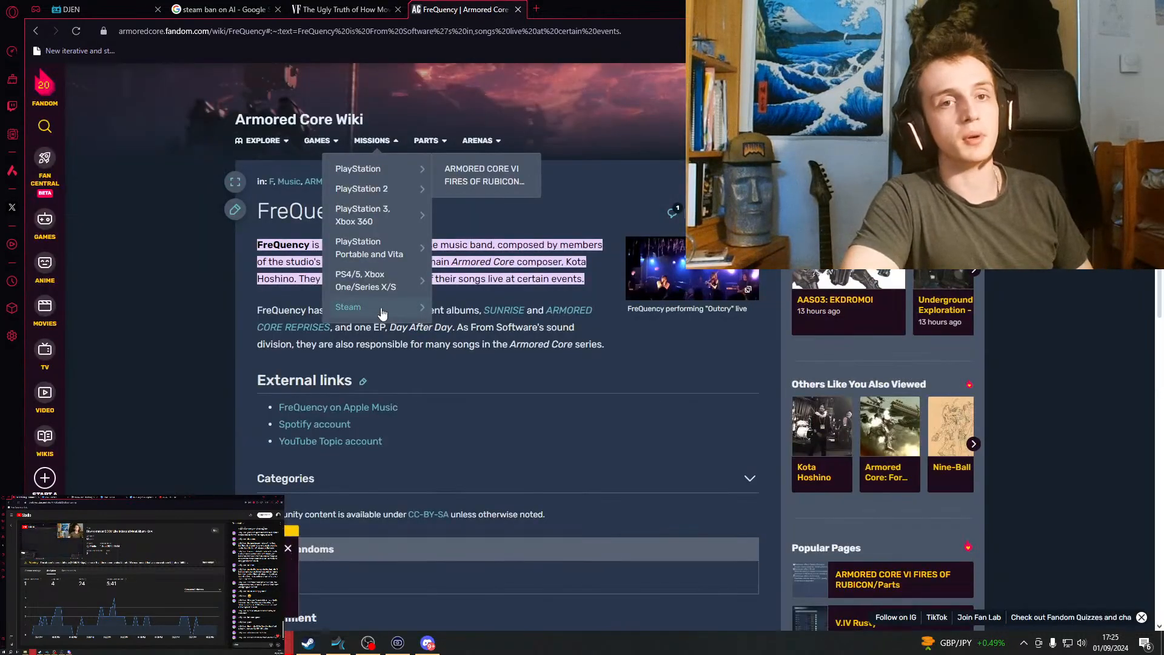
scroll(382, 312, down, 2)
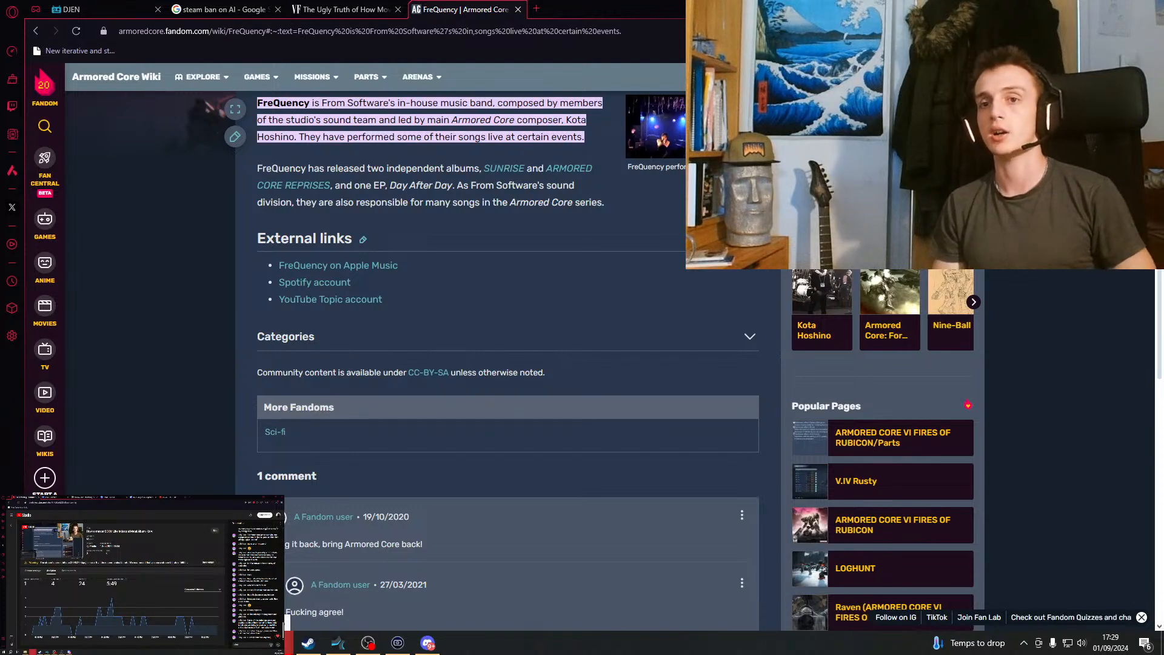
Switch to Discord and find the 12 August 2024 post on royalties and artist credit in the server's announcements channel.
click(427, 643)
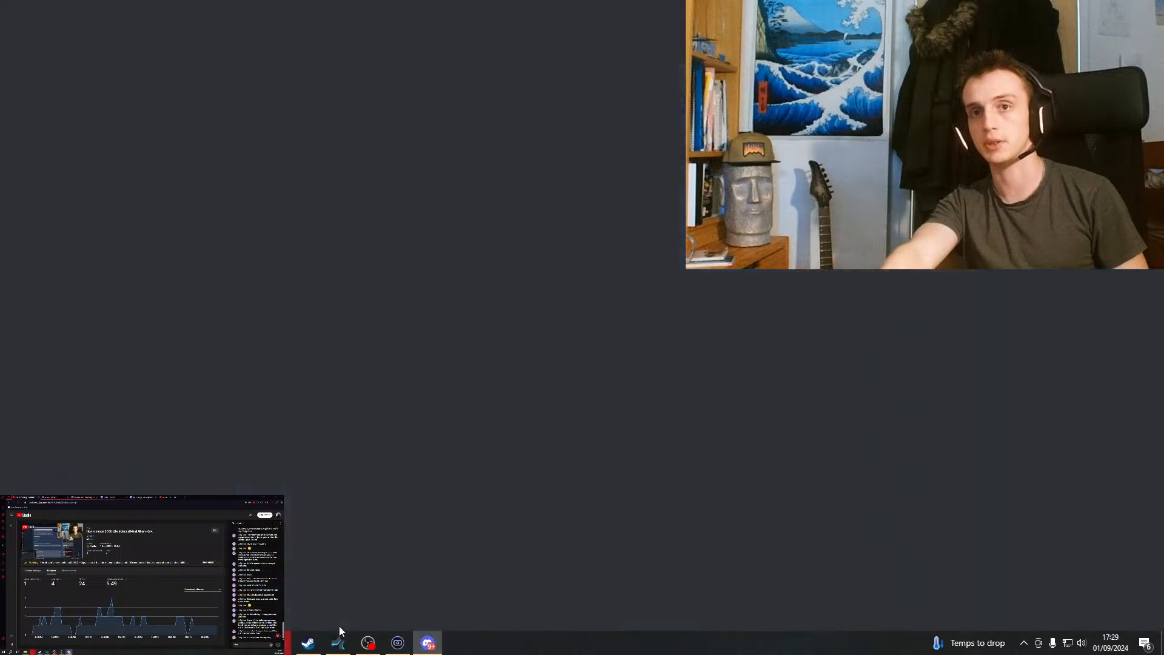
click(23, 247)
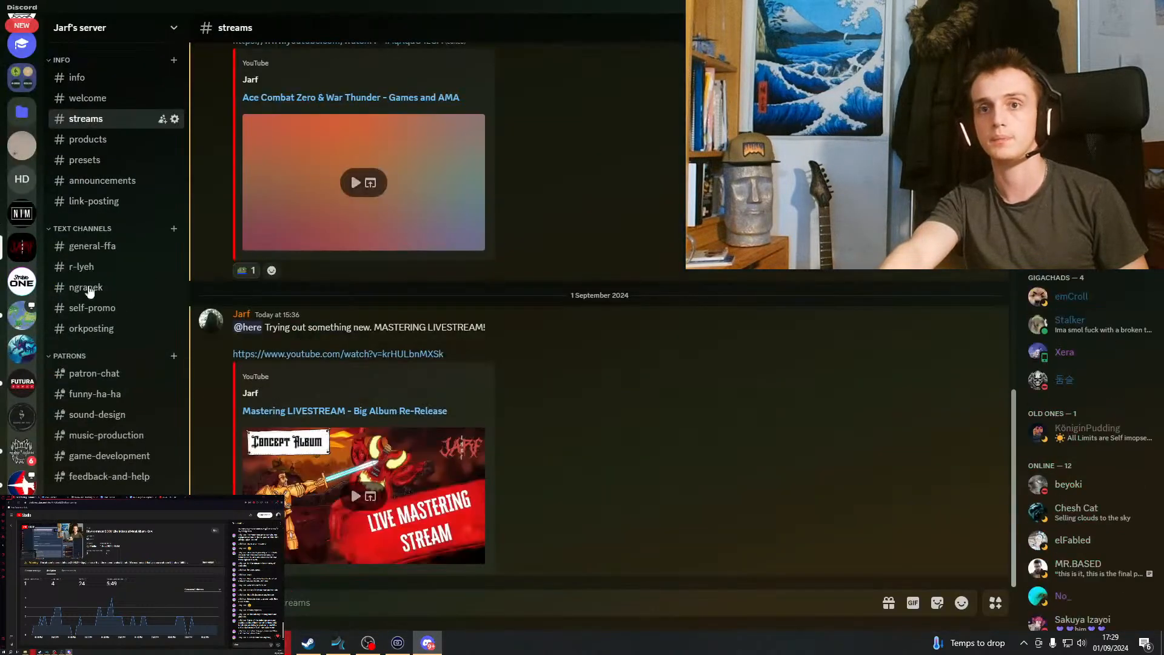
click(120, 182)
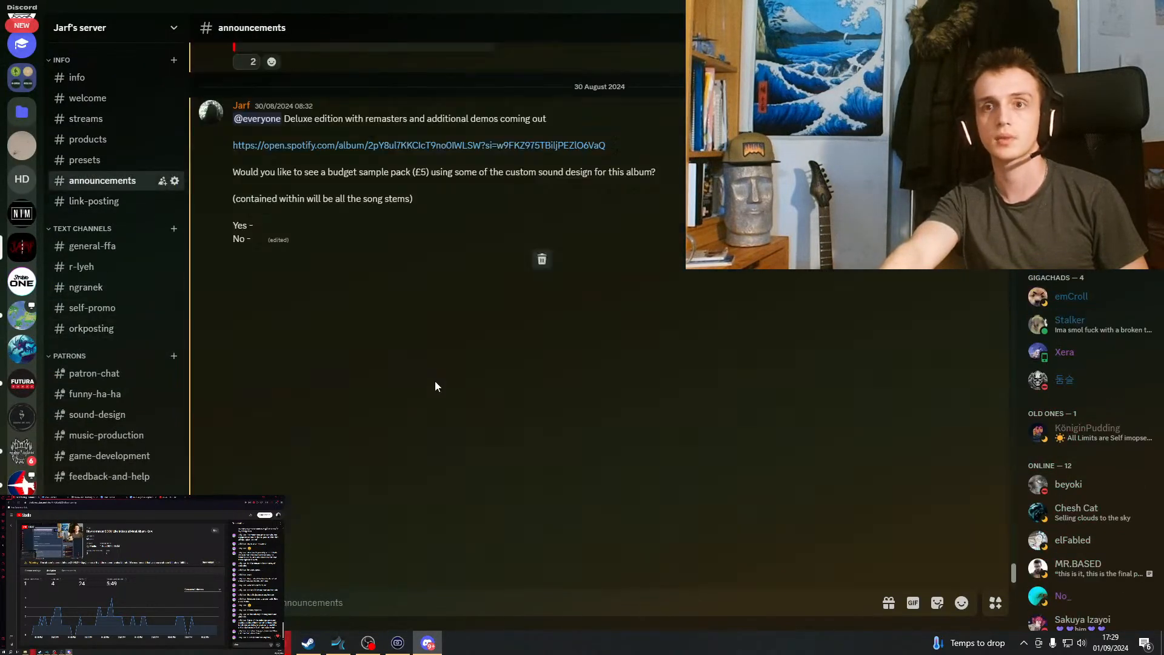
scroll(479, 424, up, 5)
scroll(507, 431, up, 10)
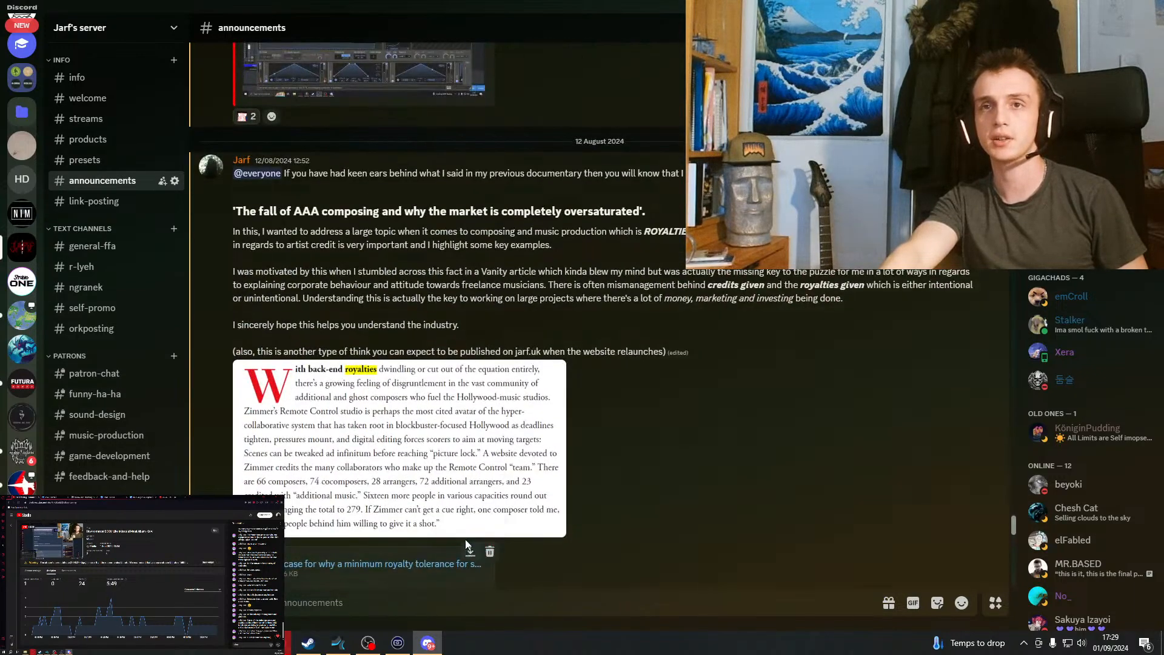
Download the post's PDF on the case for a minimum royalty tolerance for songwriters and open it in a new browser tab.
click(469, 549)
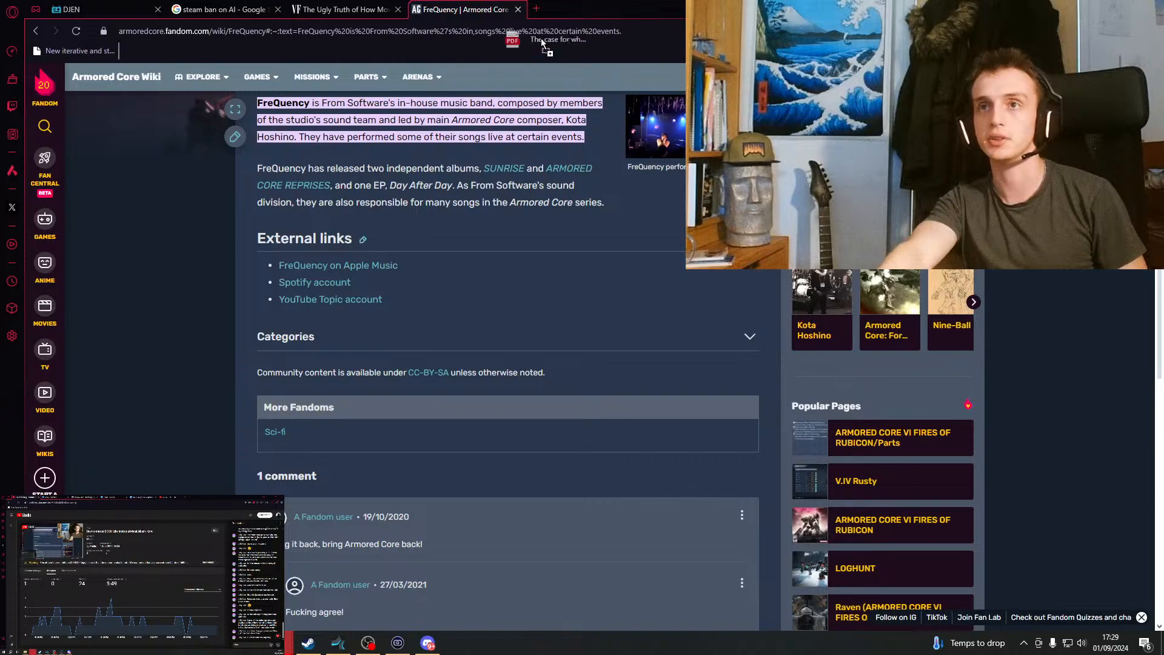
drag(543, 42, 546, 10)
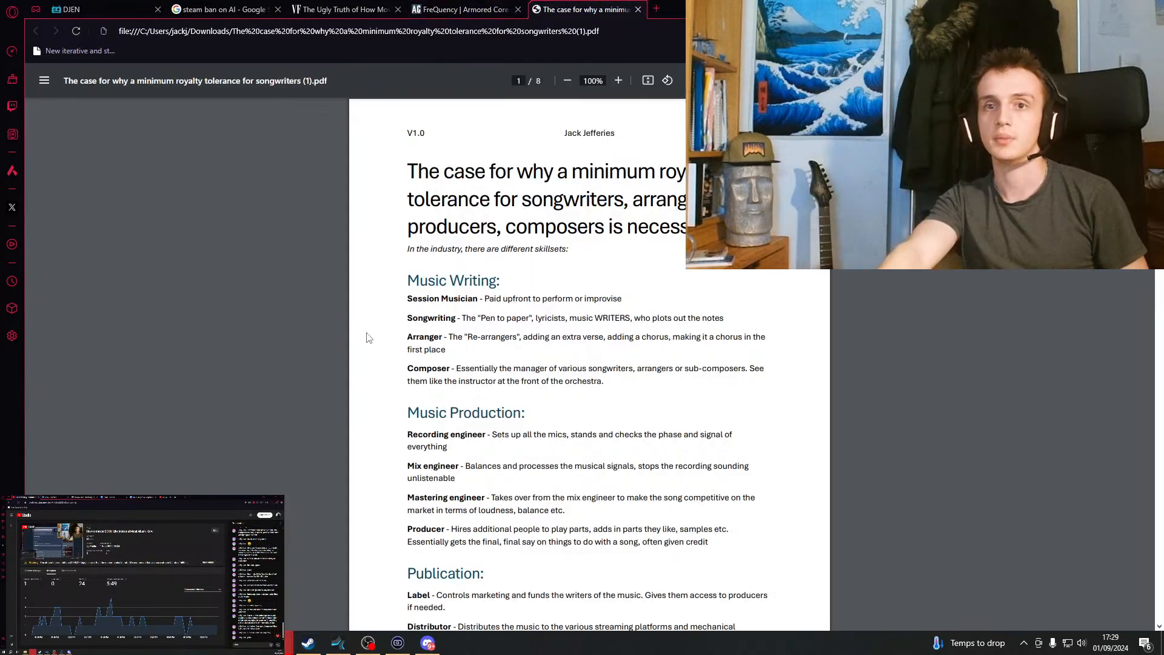
Examine the PDF's royalty share tables, loophole examples and Ghost Production section, ending at the Zimmer quote and Netflix buy-out text.
scroll(525, 364, down, 20)
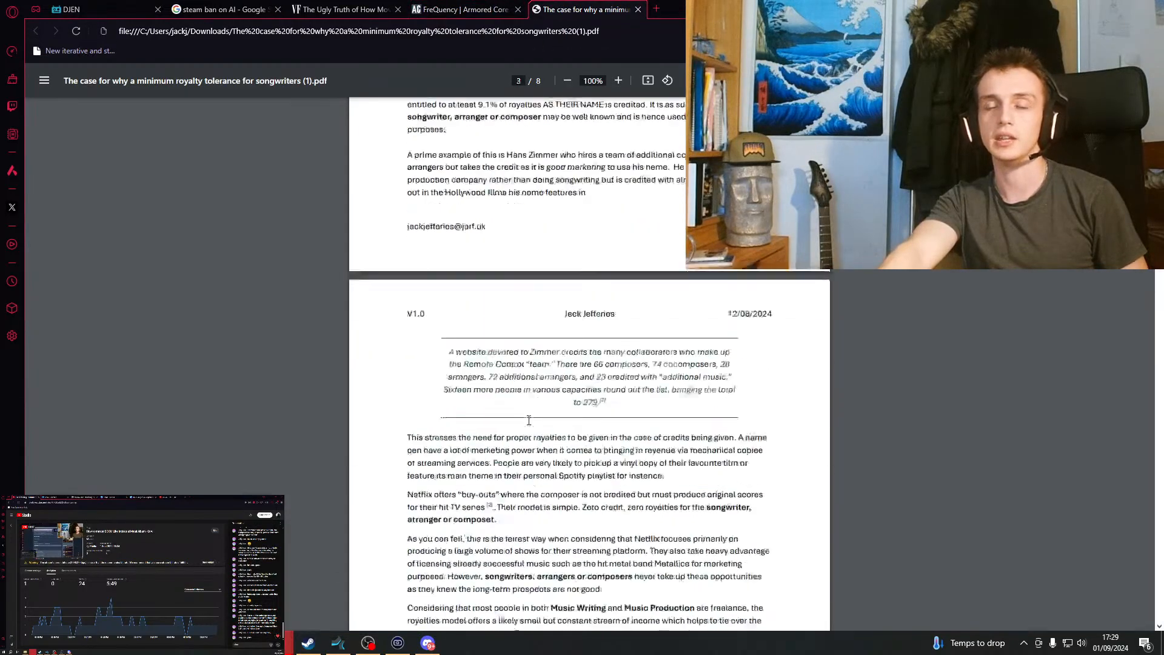
scroll(529, 420, down, 20)
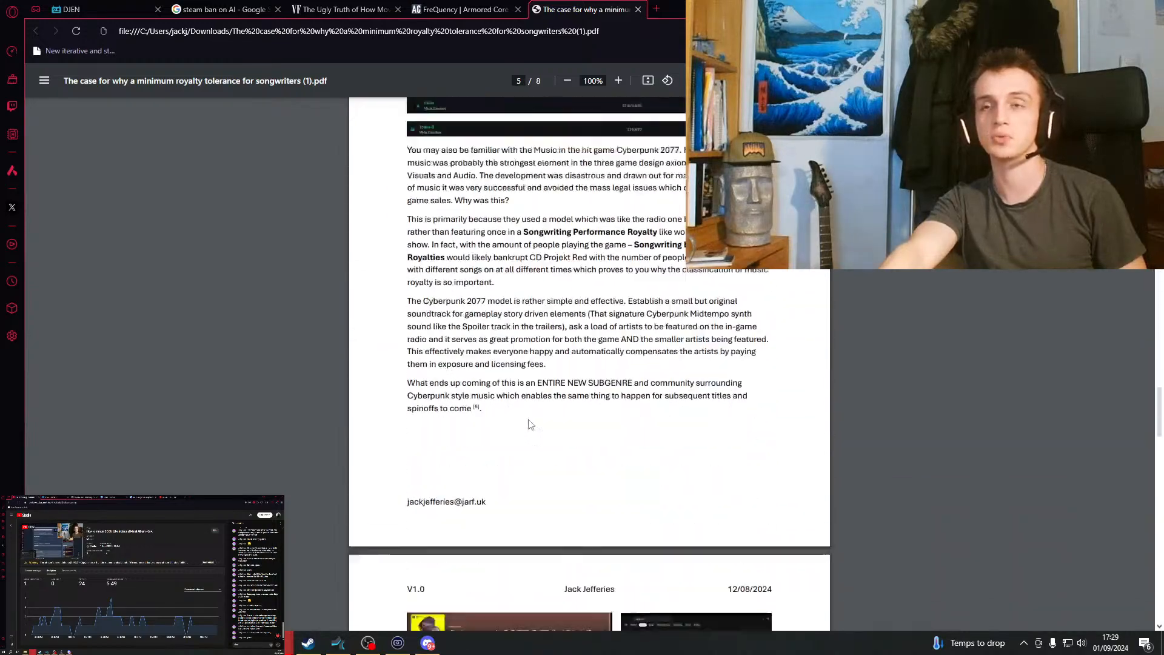
scroll(529, 419, down, 12)
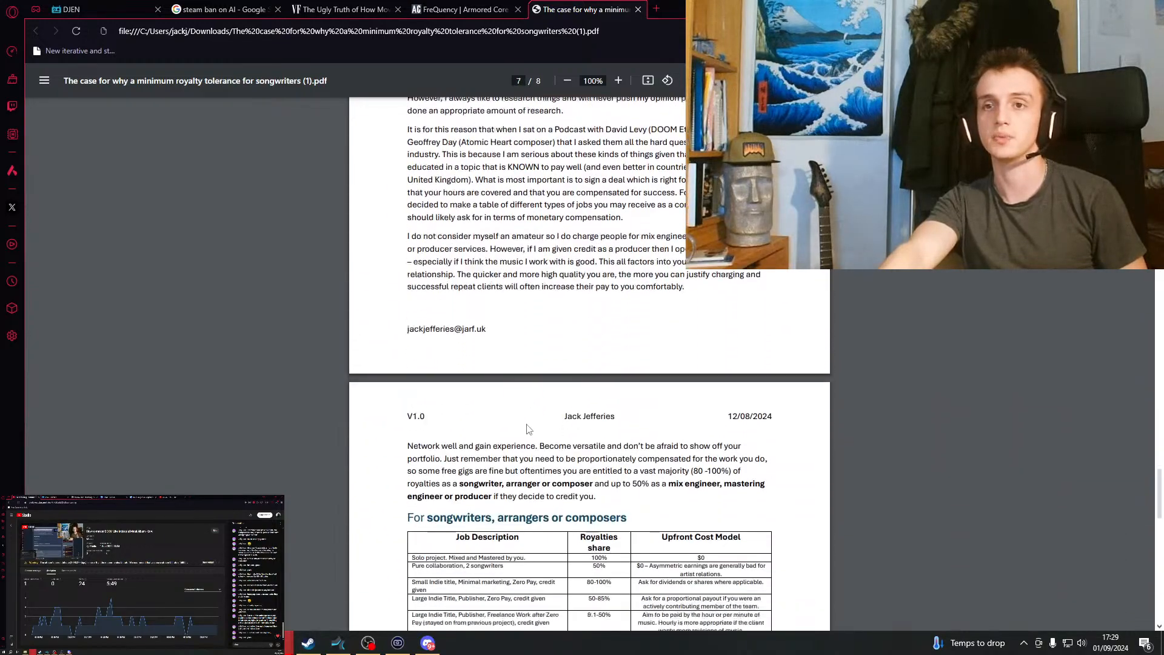
scroll(532, 428, up, 20)
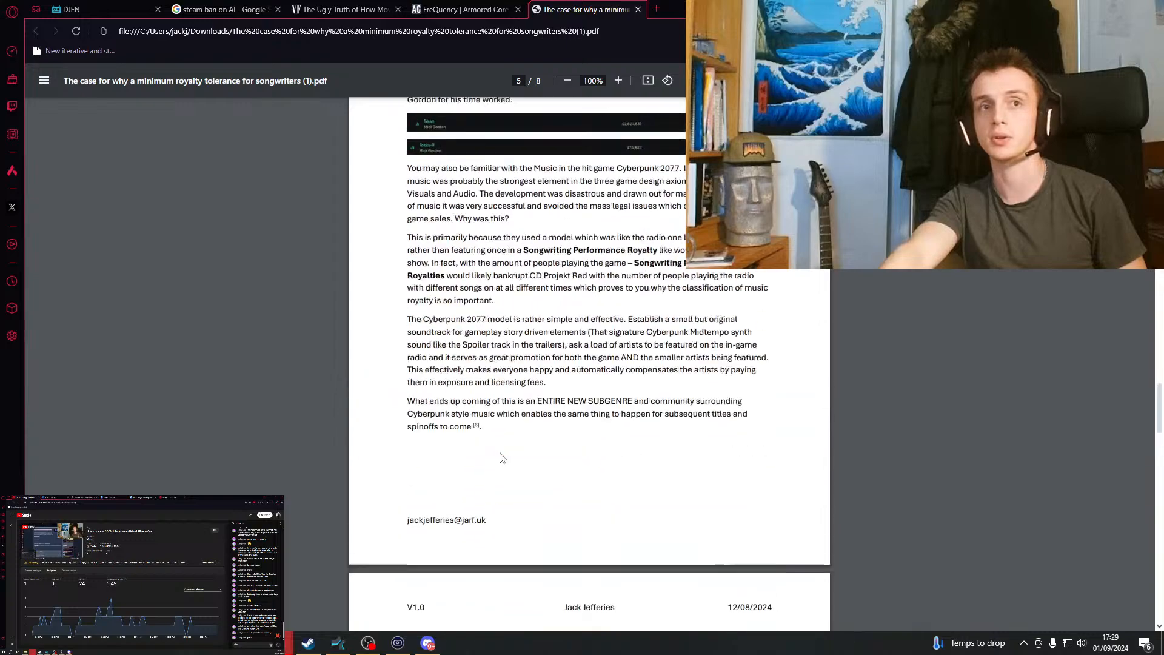
scroll(501, 456, up, 3)
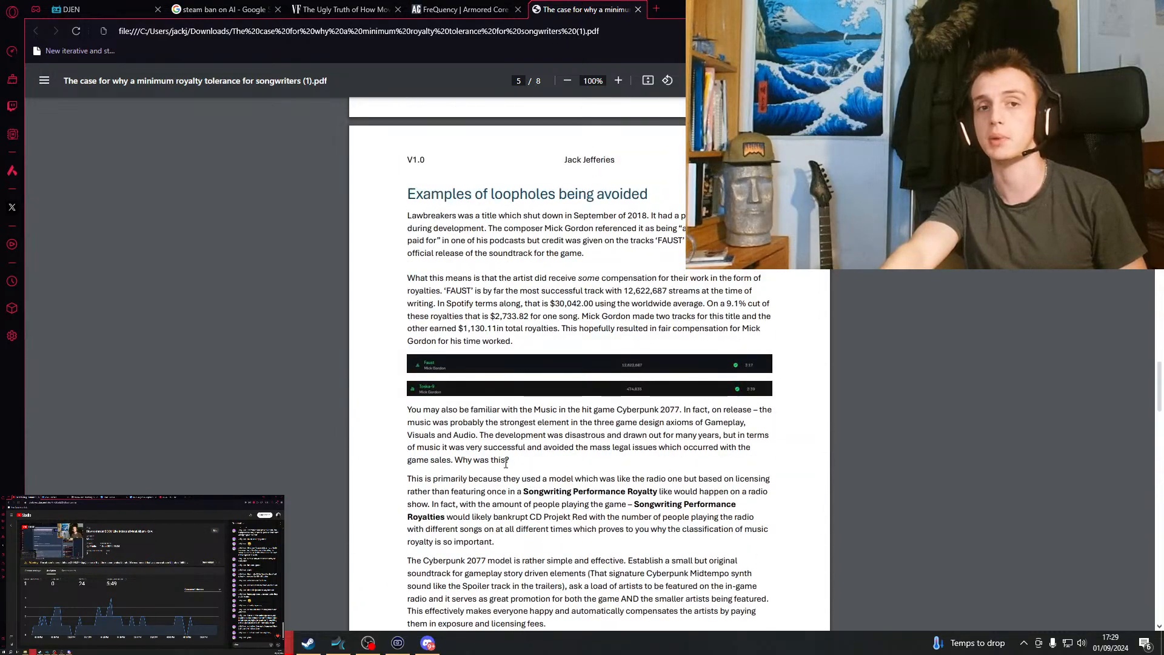
scroll(507, 462, down, 20)
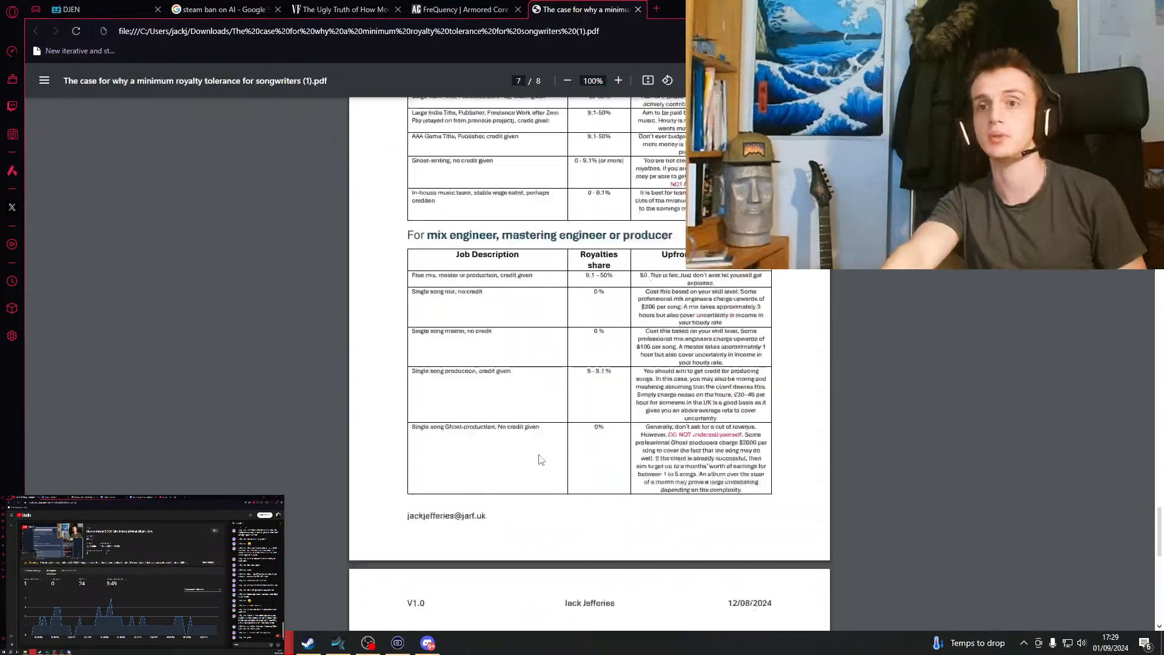
scroll(542, 459, up, 20)
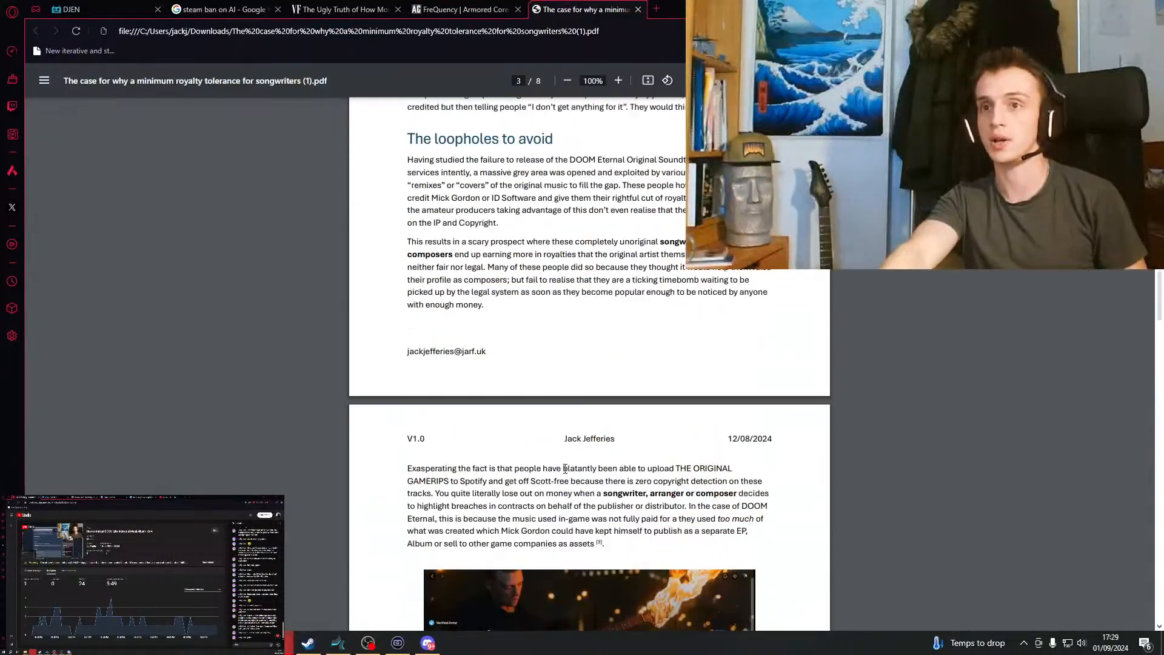
scroll(565, 469, up, 15)
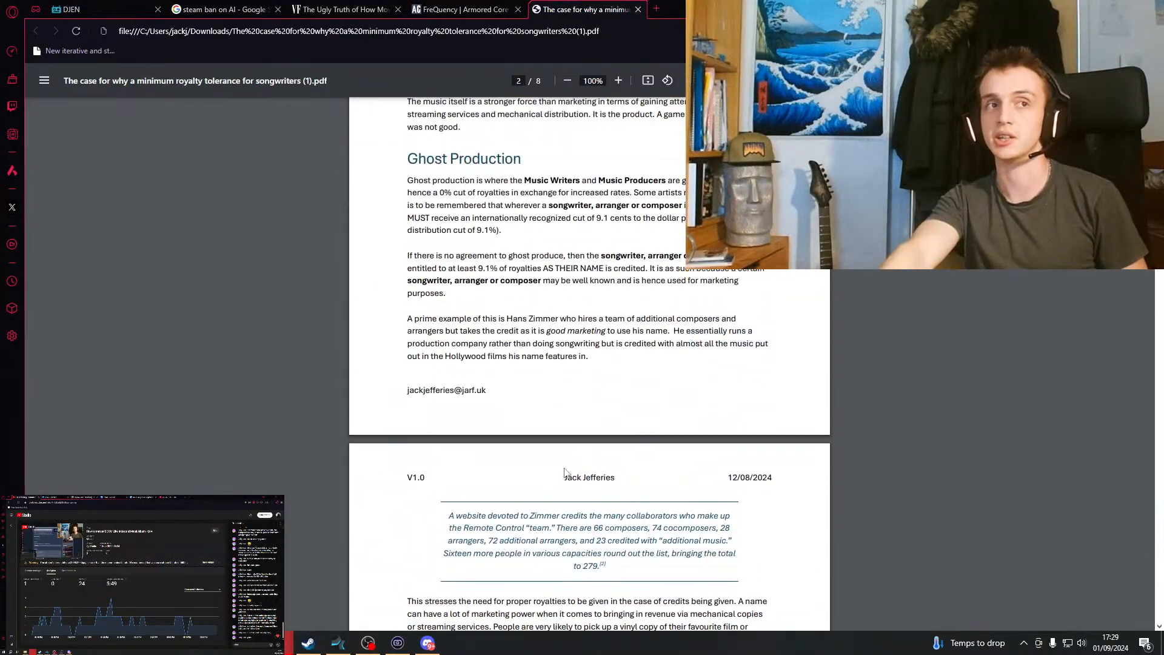
scroll(589, 483, down, 4)
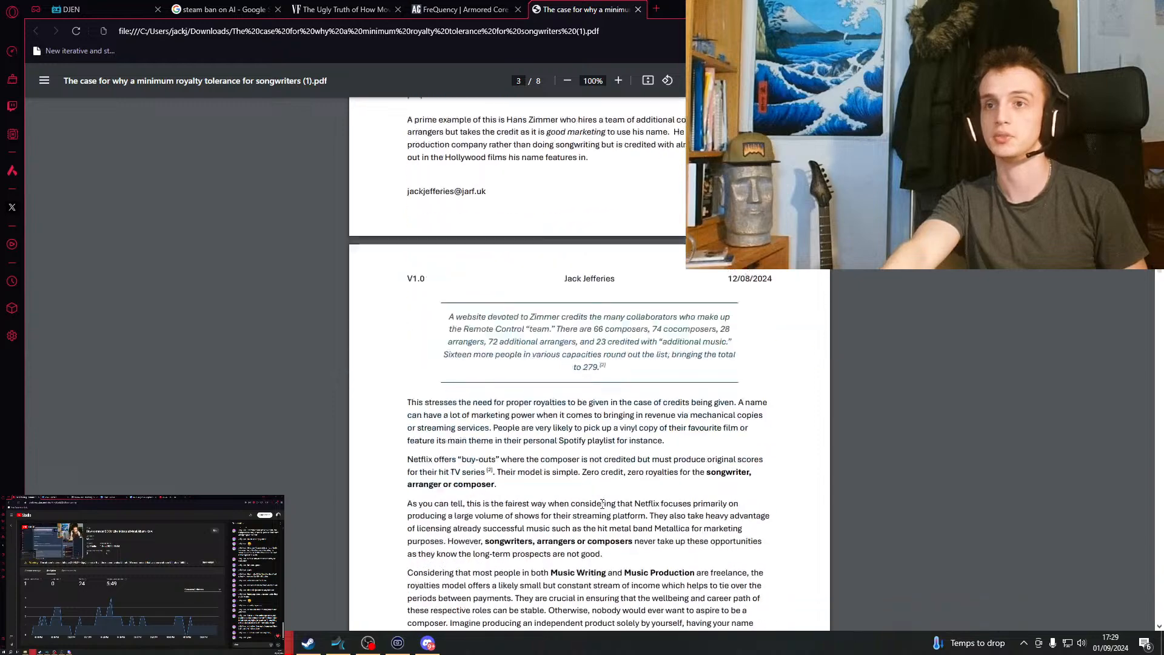
Enlarge the royalties PDF to 250% and read page 3's passage on Zimmer's collaborators, proper royalties and Netflix buy-outs.
click(617, 81)
click(618, 82)
click(619, 82)
click(620, 82)
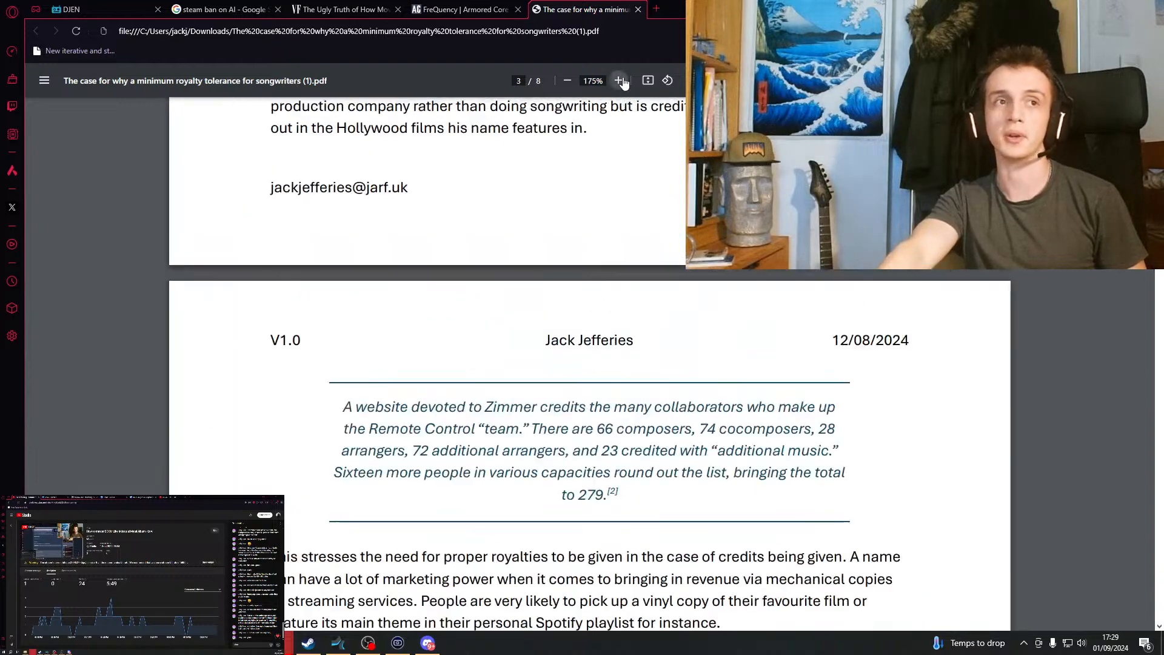
scroll(583, 402, down, 1)
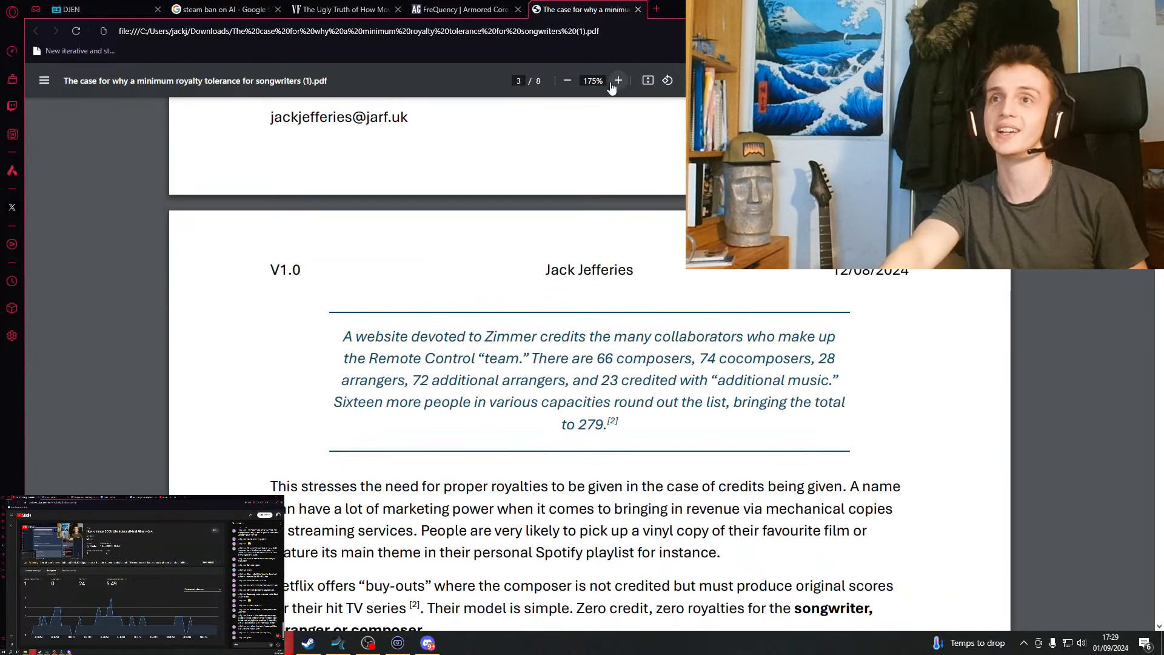
click(613, 83)
click(613, 84)
scroll(607, 465, down, 4)
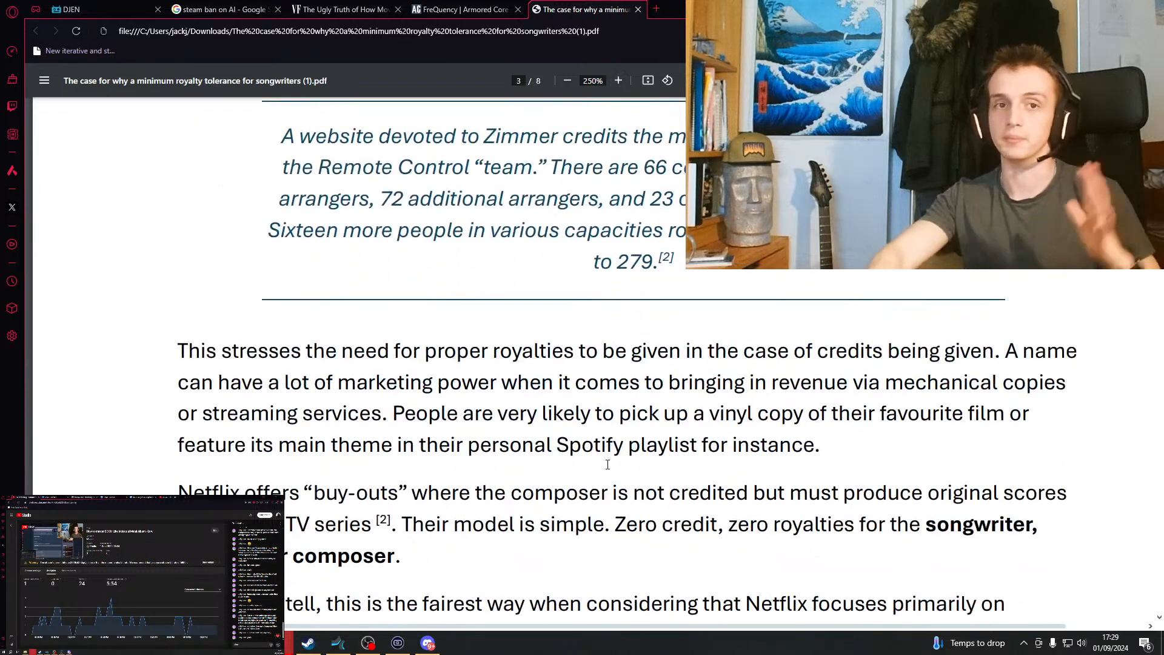
Switch to OBS and move its window from the second display onto the main display.
click(370, 644)
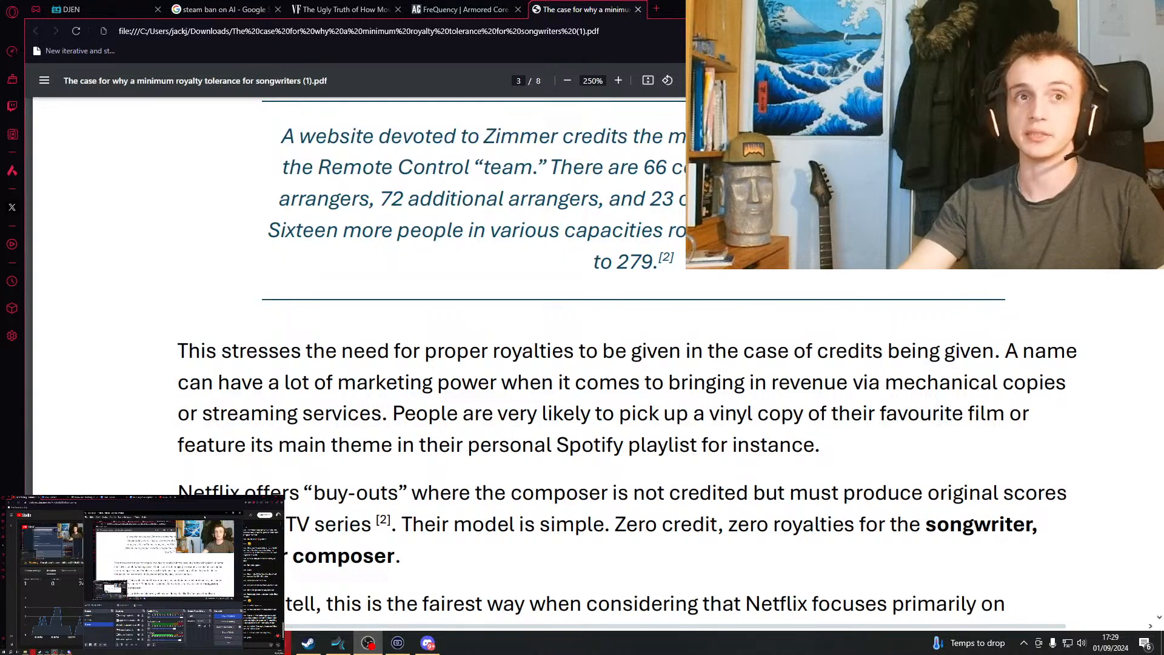
drag(205, 516, 665, 71)
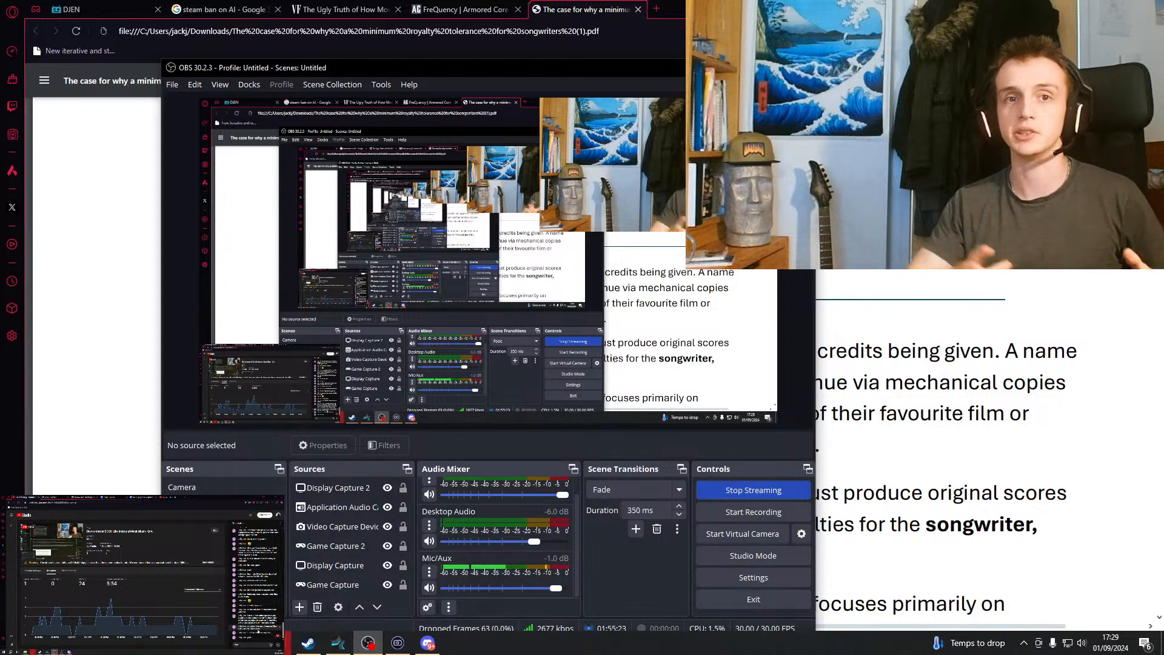
Switch to Discord, bring up the server's friend invitation and open the settings of its invite link.
click(435, 646)
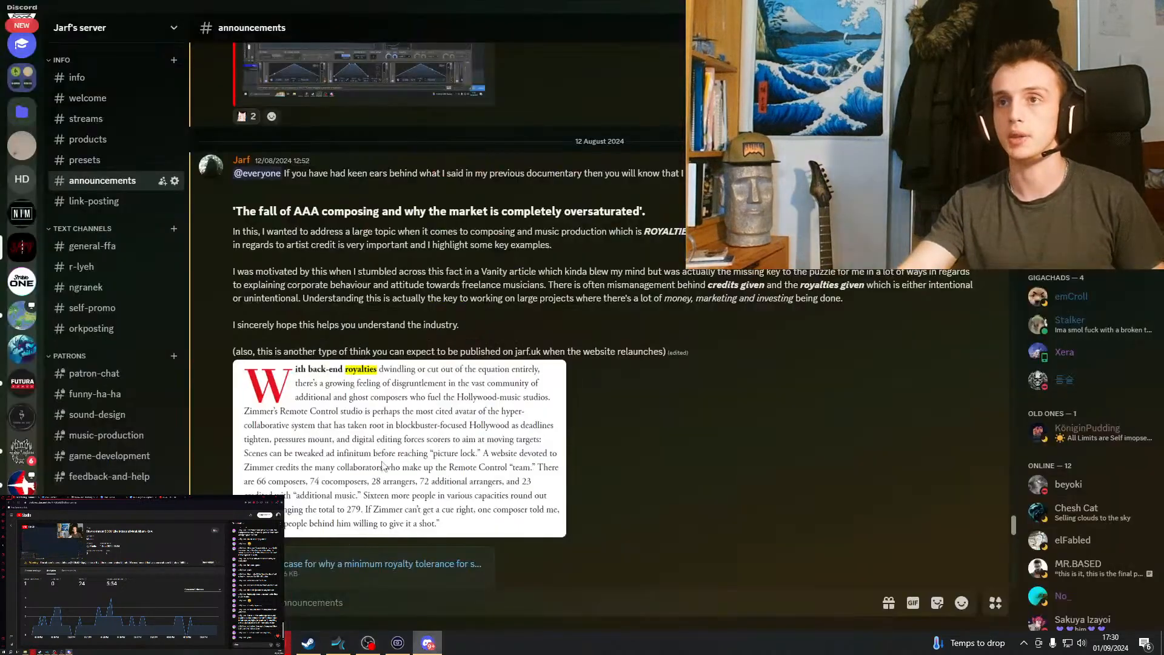
click(109, 28)
click(91, 87)
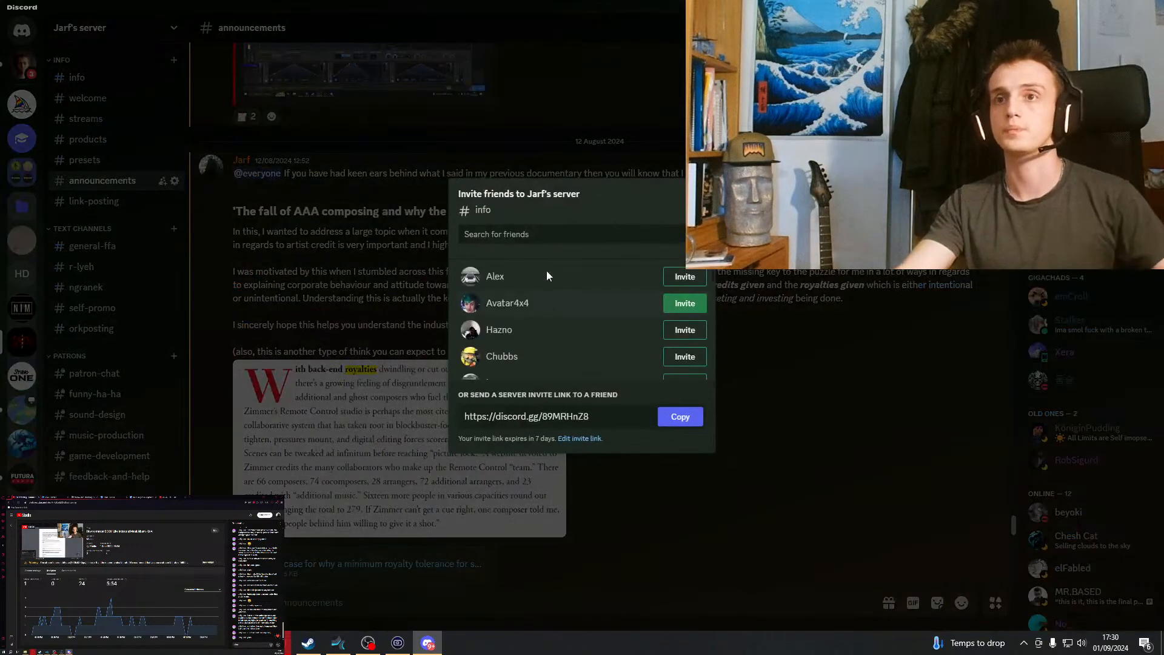
click(577, 439)
Try Never and 1 hour as the invite link's expiry period.
click(507, 265)
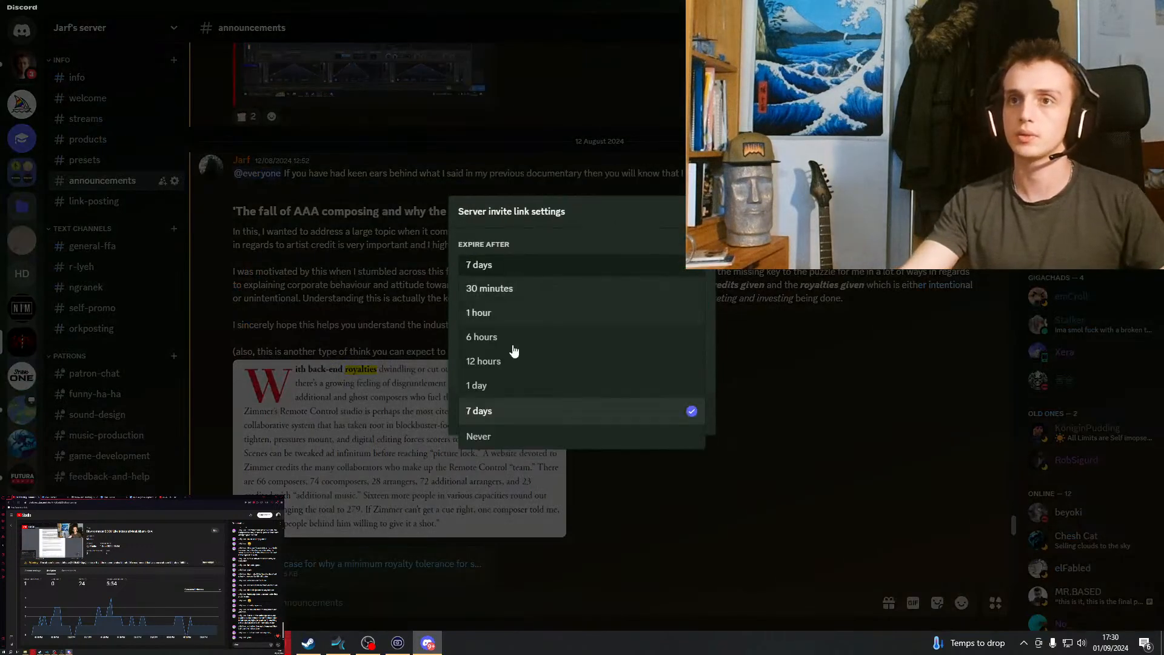
click(509, 435)
click(532, 267)
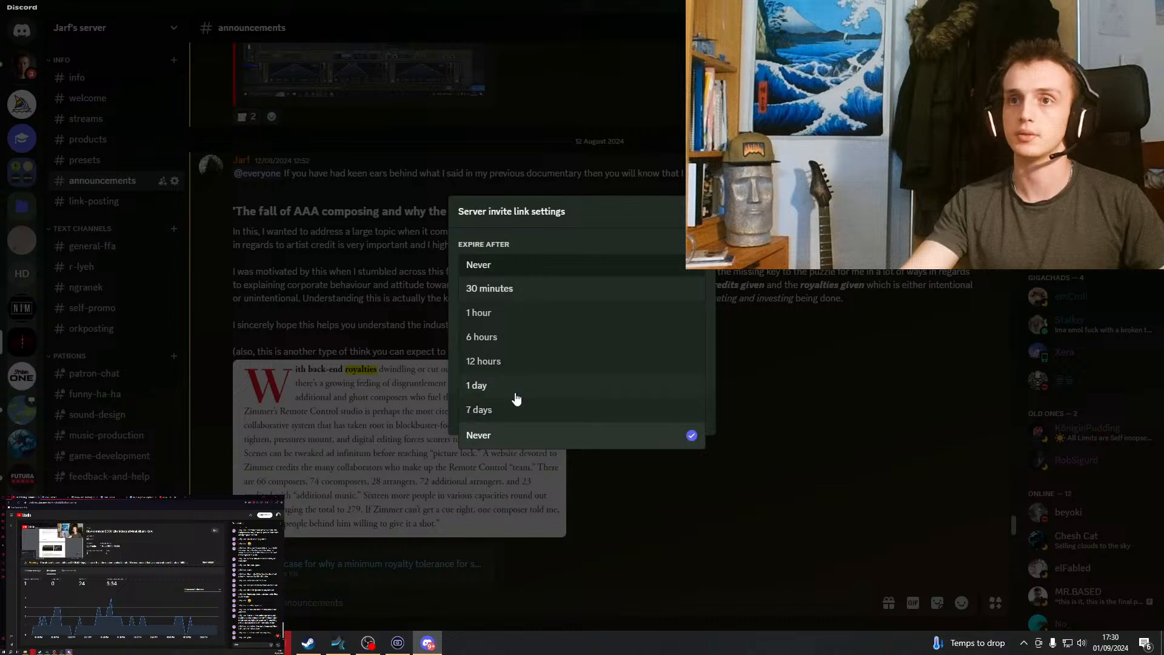
click(507, 314)
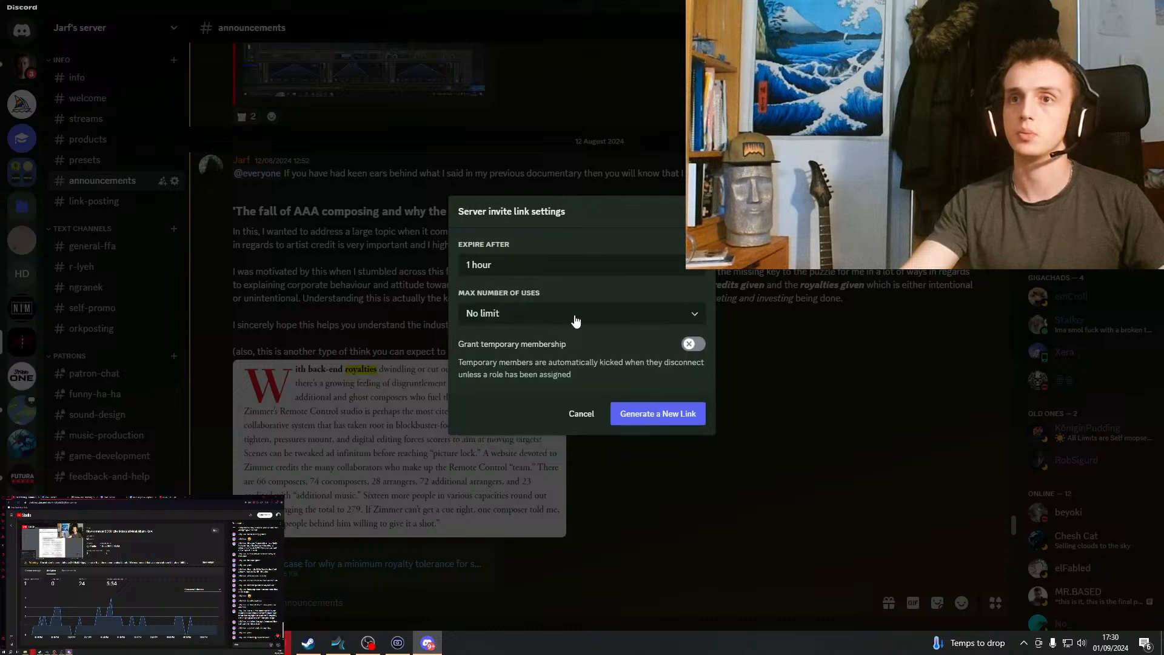
Generate a new server invite link that expires after 7 days with a maximum of 100 uses, and copy it.
click(577, 317)
click(536, 269)
click(503, 413)
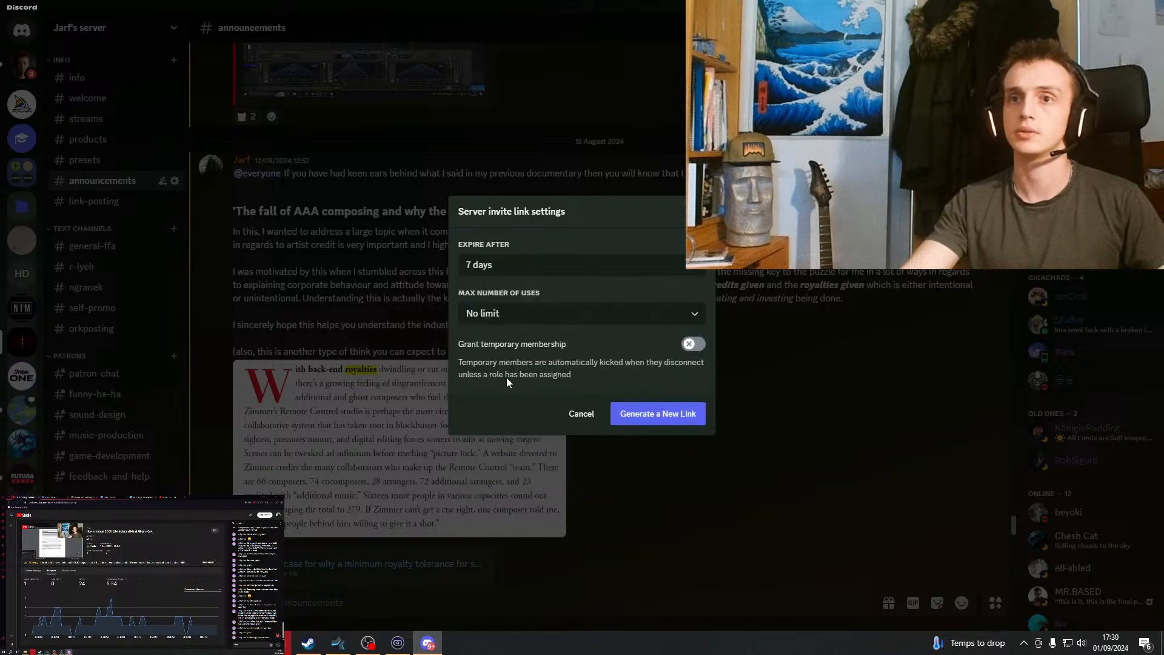
click(518, 319)
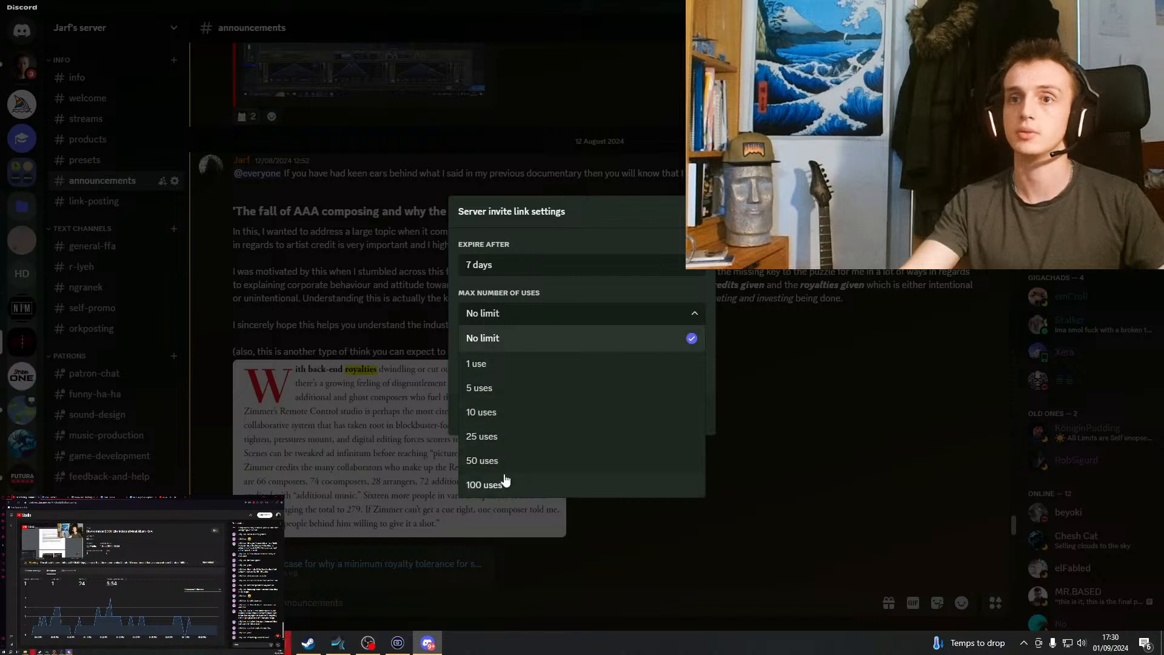
click(486, 485)
click(637, 412)
click(680, 416)
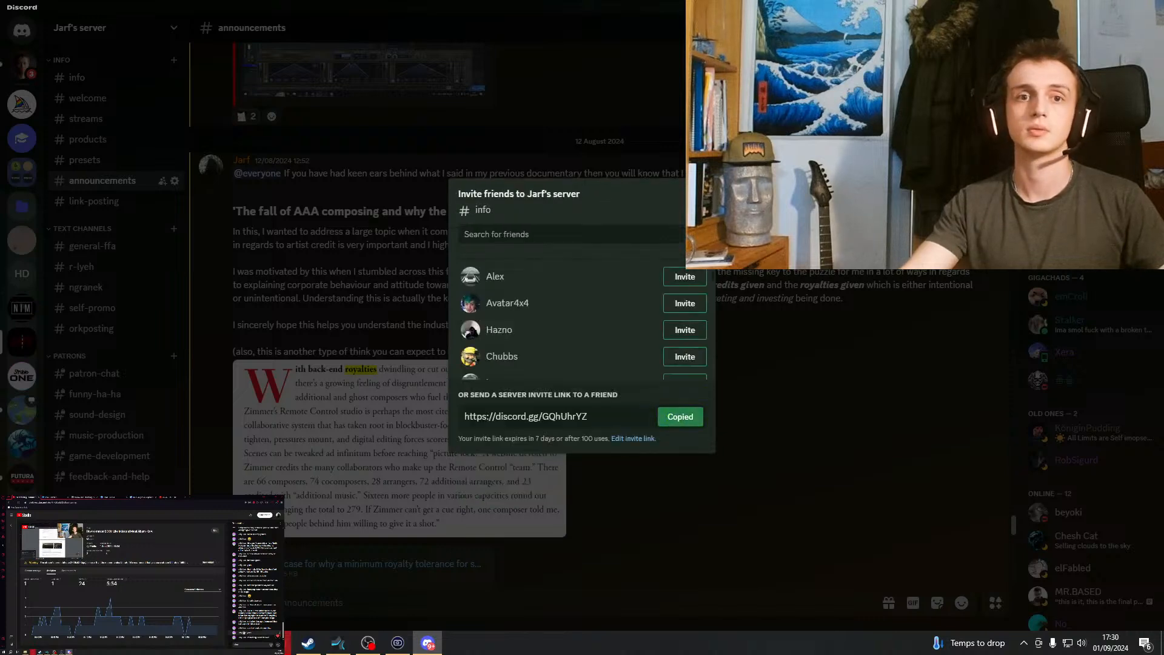